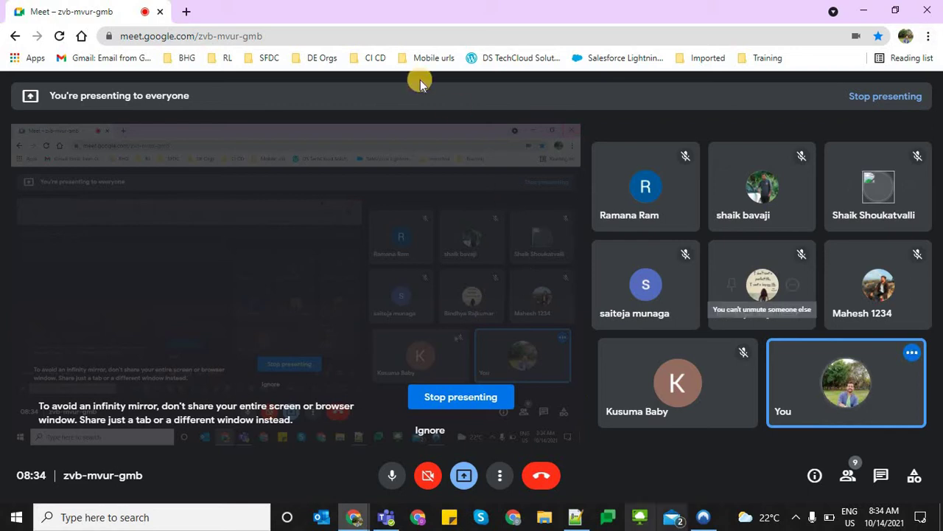
In a new Chrome tab, log into the Bch 21 org from the Training bookmarks folder
{"action": "left_click", "coordinate": [185, 13]}
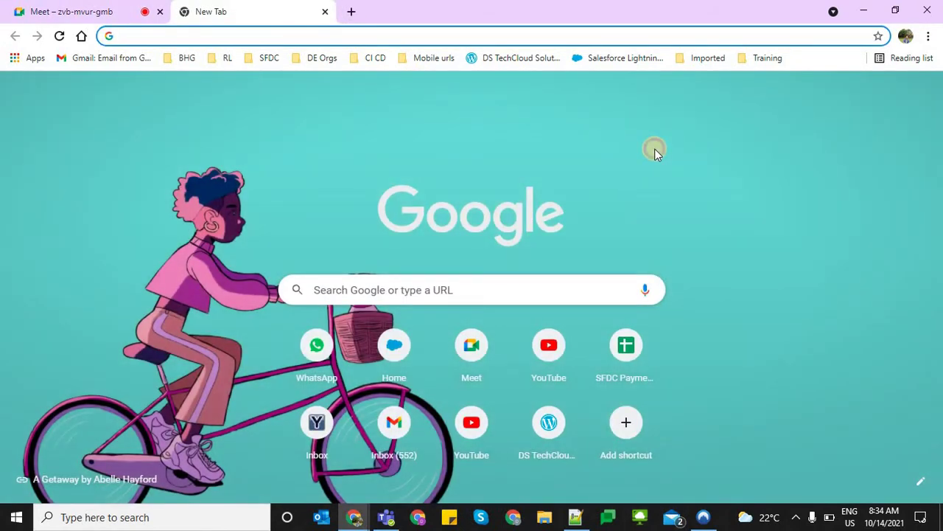
{"action": "left_click", "coordinate": [654, 148]}
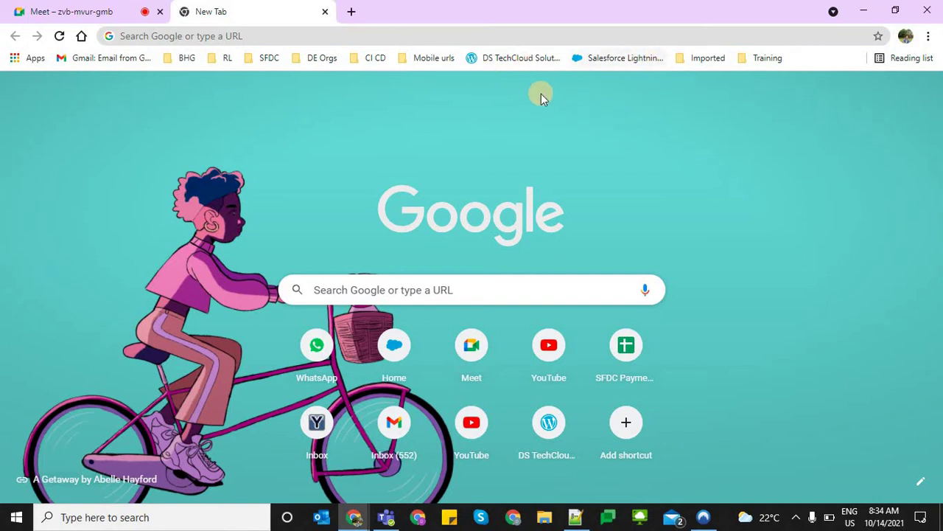
{"action": "left_click", "coordinate": [702, 64]}
{"action": "mouse_move", "coordinate": [766, 94]}
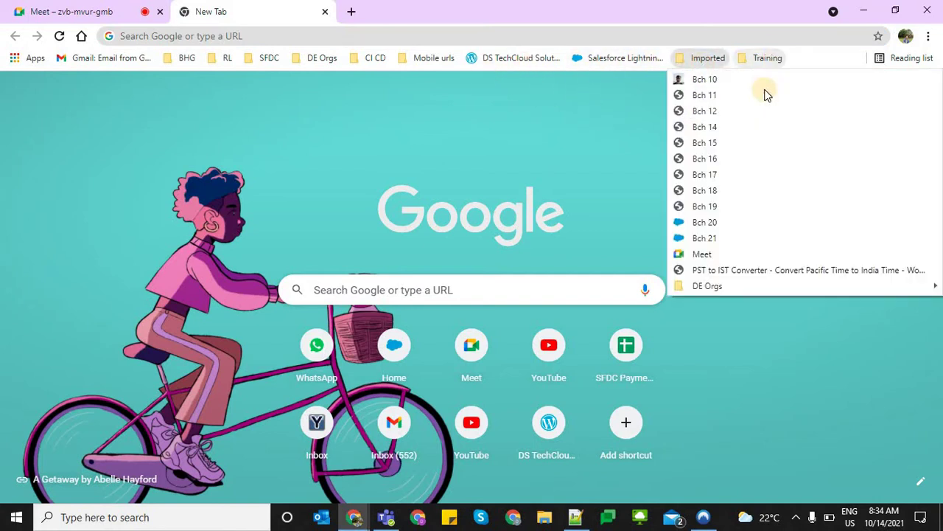
{"action": "mouse_move", "coordinate": [767, 58]}
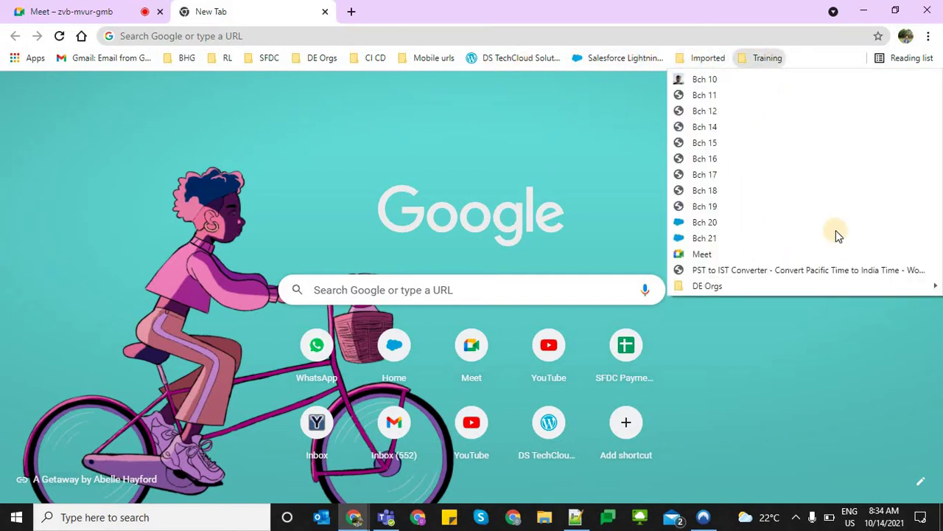
{"action": "left_click", "coordinate": [710, 238]}
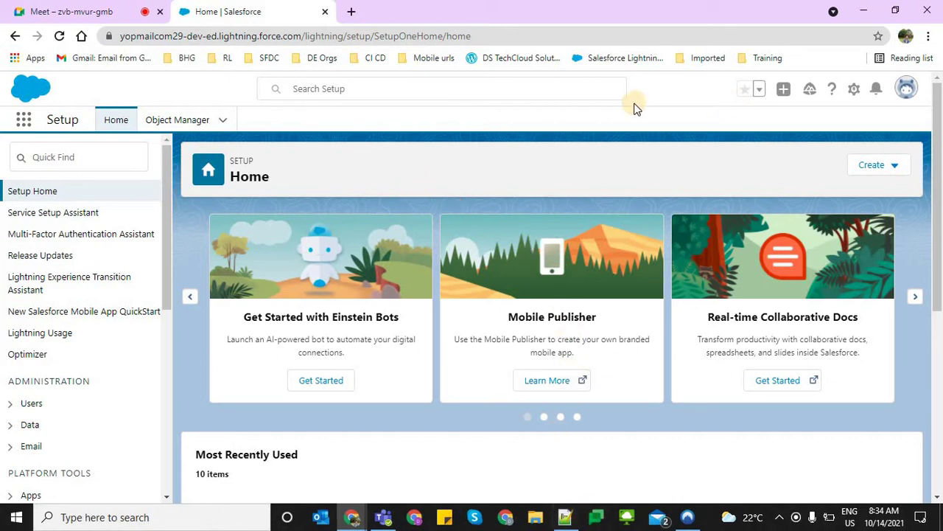
Find Approval Processes via Quick Find 'approval' and open the inactive Payment Approval Process
{"action": "left_click", "coordinate": [95, 163]}
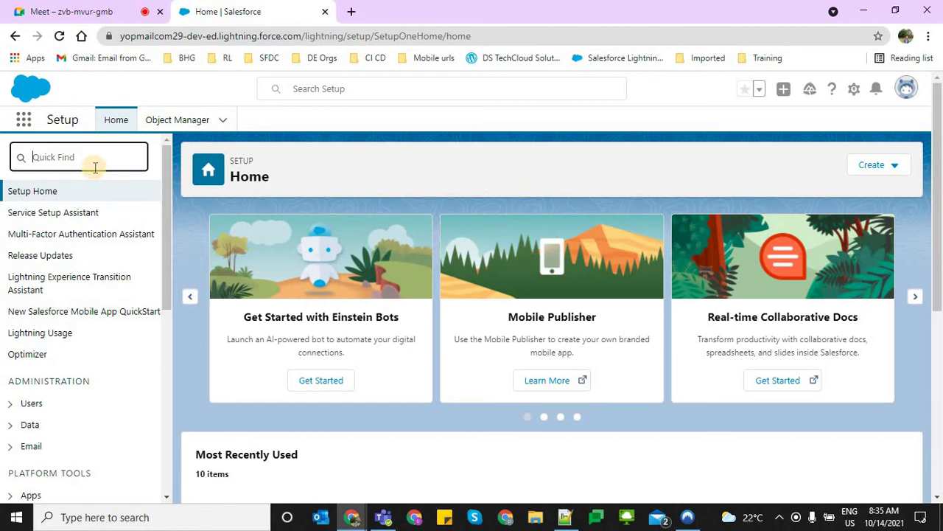
{"action": "type", "text": "approval"}
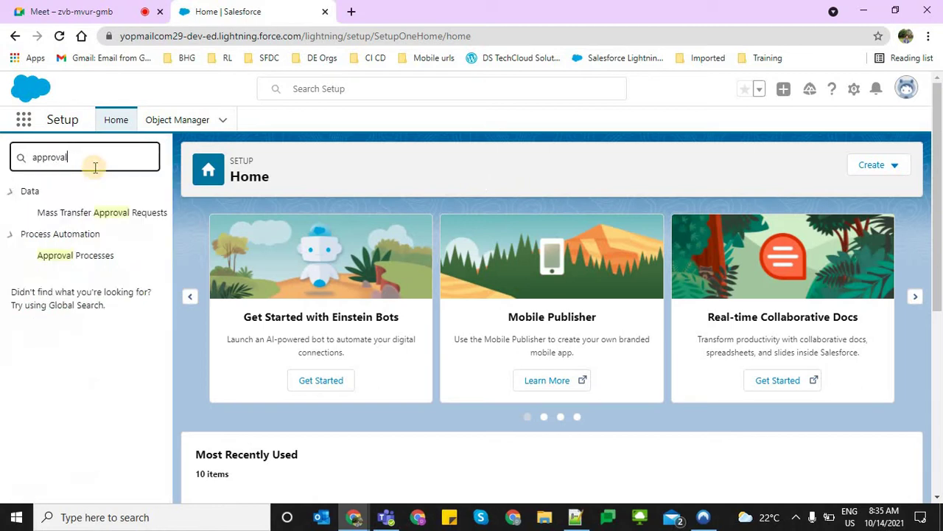
{"action": "left_click", "coordinate": [87, 255]}
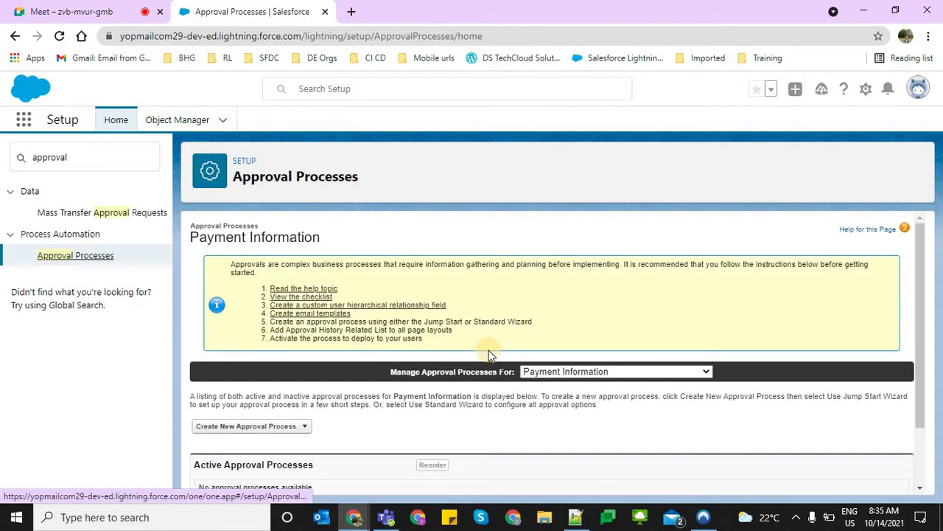
{"action": "scroll", "coordinate": [490, 355], "scroll_direction": "down", "scroll_amount": 1}
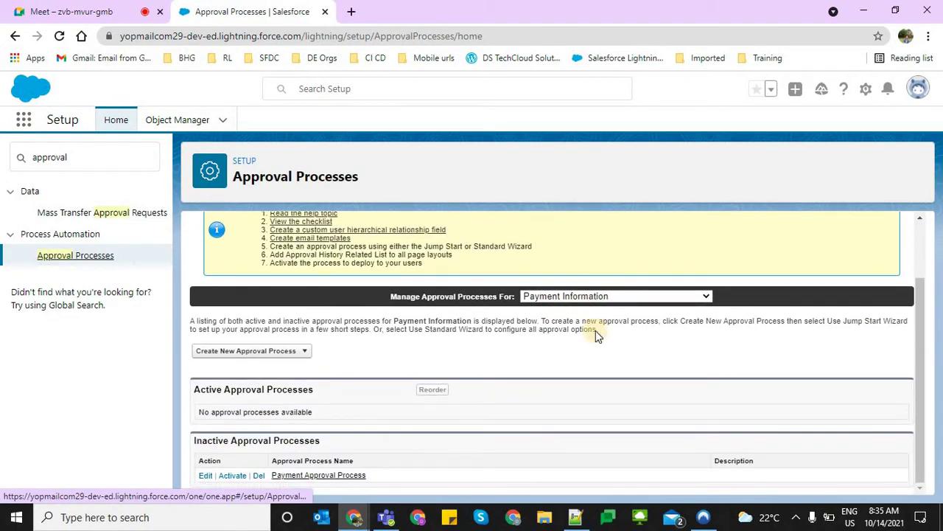
{"action": "left_click", "coordinate": [338, 476]}
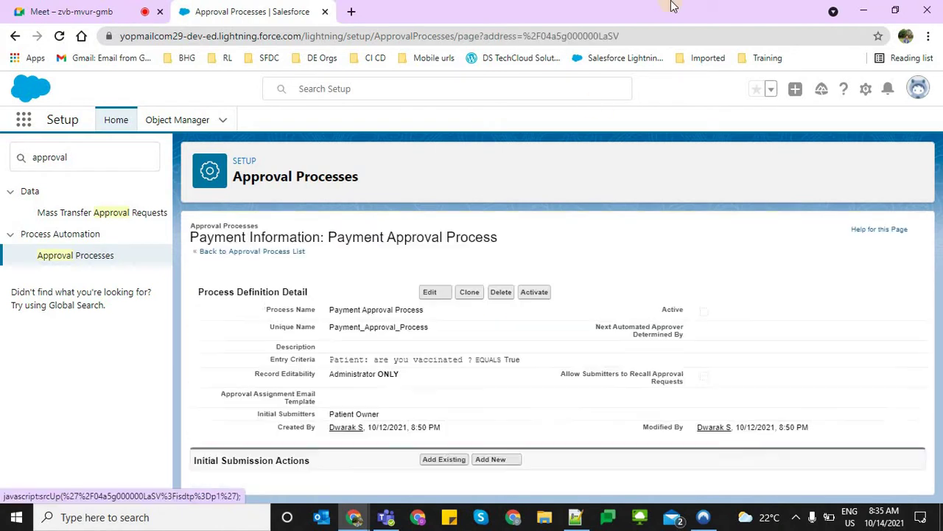
{"action": "scroll", "coordinate": [432, 331], "scroll_direction": "down", "scroll_amount": 2}
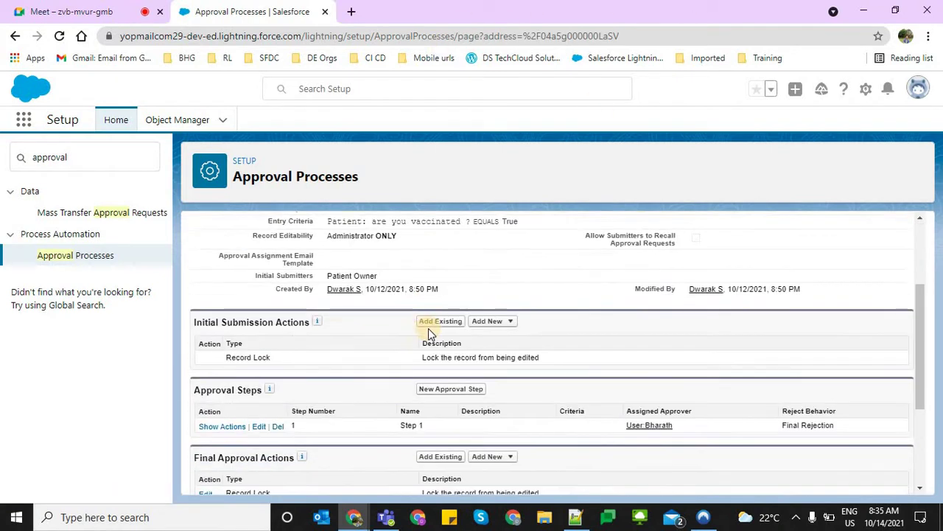
{"action": "scroll", "coordinate": [334, 346], "scroll_direction": "up", "scroll_amount": 1}
{"action": "scroll", "coordinate": [333, 347], "scroll_direction": "down", "scroll_amount": 1}
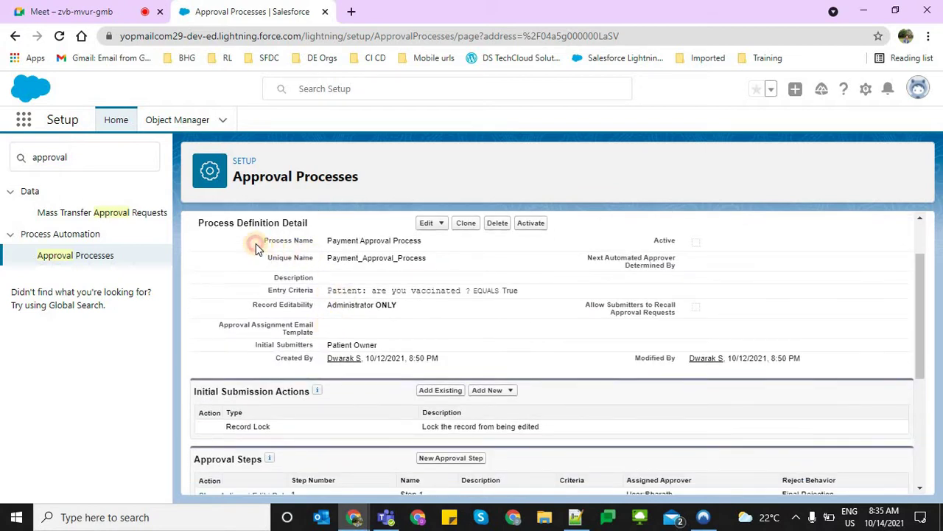
{"action": "left_click_drag", "start_coordinate": [270, 290], "coordinate": [379, 293]}
{"action": "triple_click", "coordinate": [395, 290]}
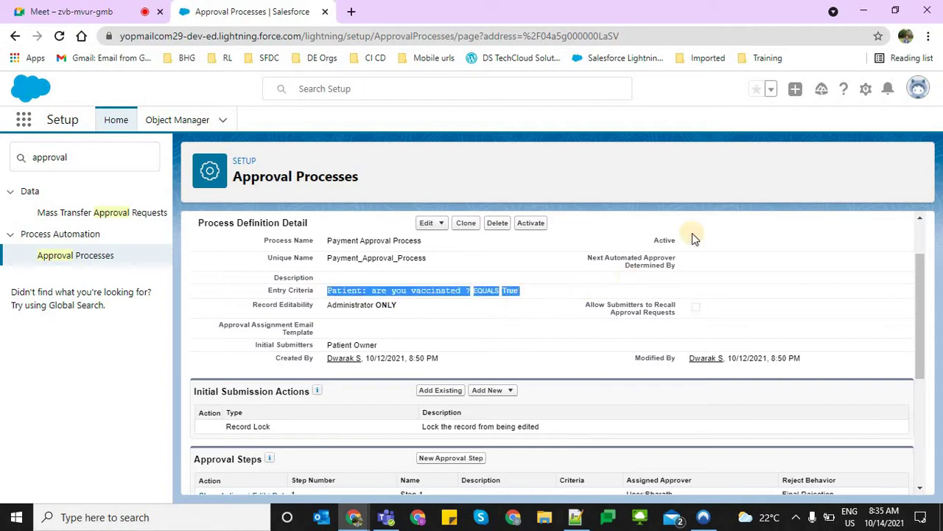
{"action": "scroll", "coordinate": [664, 414], "scroll_direction": "down", "scroll_amount": 3}
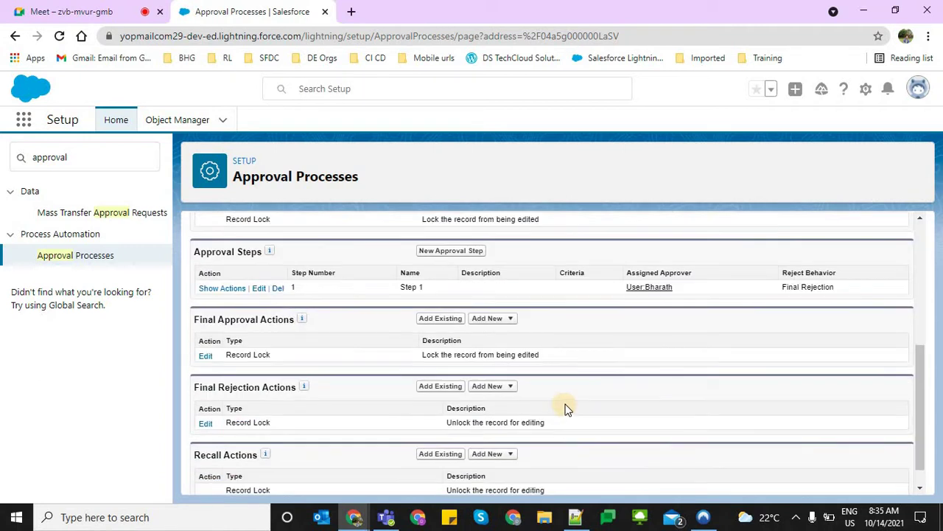
{"action": "scroll", "coordinate": [574, 398], "scroll_direction": "up", "scroll_amount": 1}
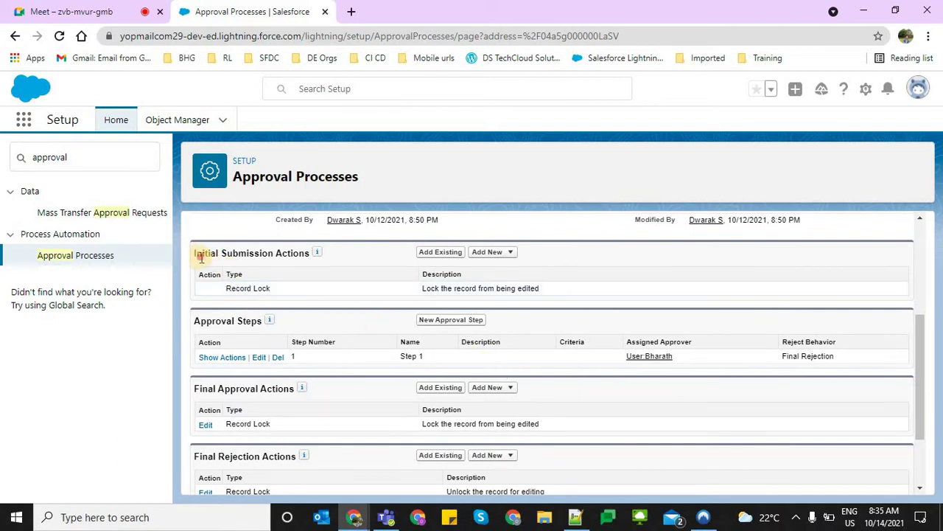
{"action": "left_click_drag", "start_coordinate": [199, 255], "coordinate": [314, 266]}
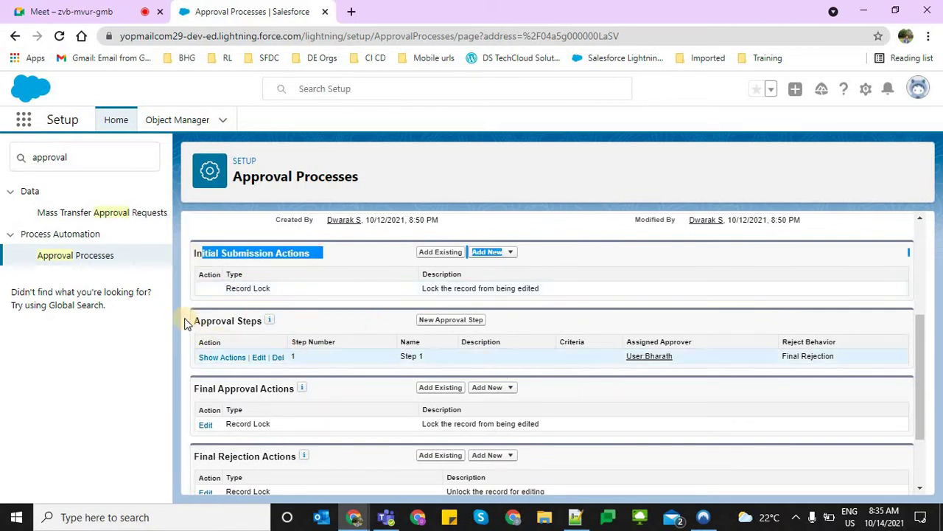
{"action": "left_click_drag", "start_coordinate": [194, 322], "coordinate": [268, 324]}
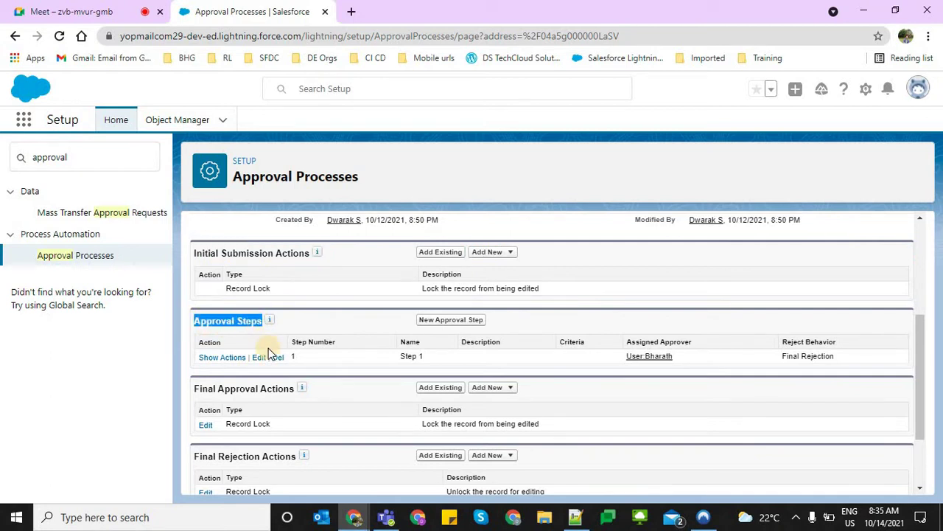
{"action": "triple_click", "coordinate": [415, 356]}
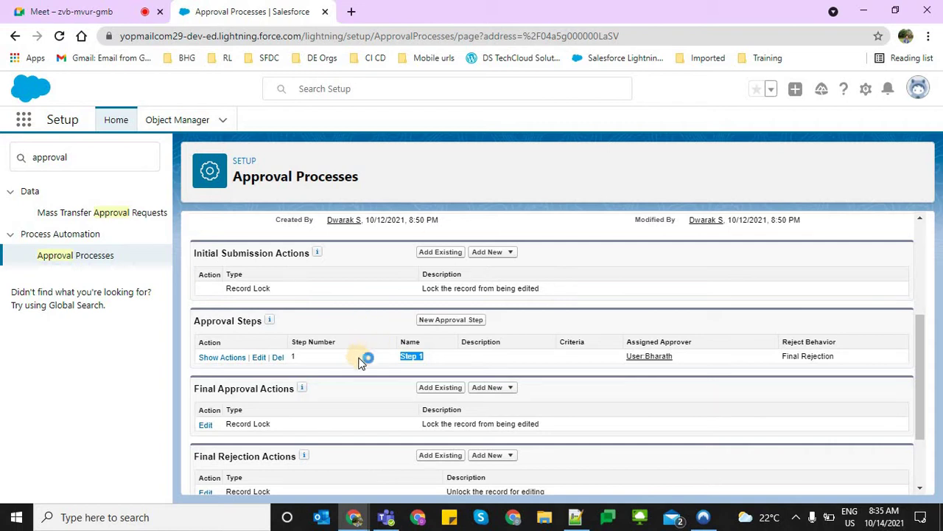
{"action": "left_click", "coordinate": [330, 403]}
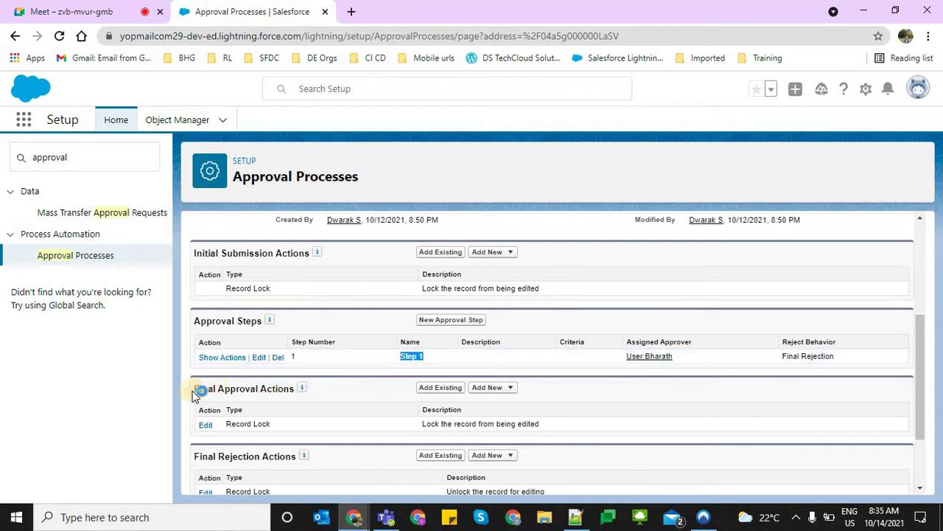
{"action": "left_click_drag", "start_coordinate": [194, 390], "coordinate": [283, 391]}
{"action": "scroll", "coordinate": [332, 398], "scroll_direction": "down", "scroll_amount": 2}
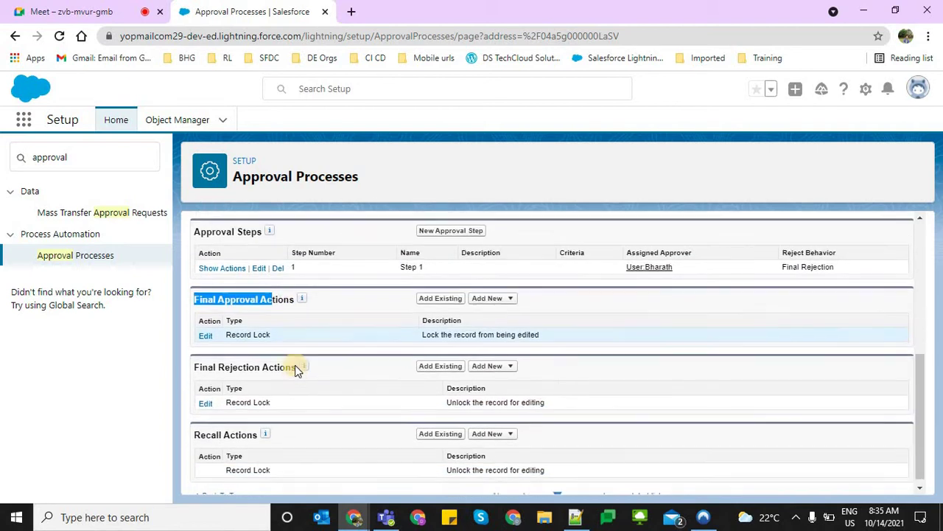
{"action": "left_click_drag", "start_coordinate": [224, 361], "coordinate": [295, 361]}
{"action": "left_click_drag", "start_coordinate": [240, 426], "coordinate": [172, 429]}
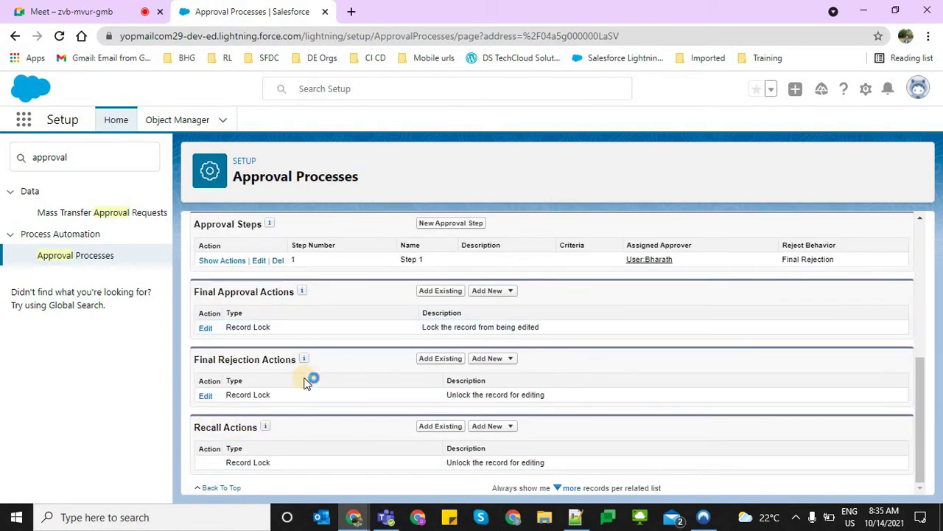
{"action": "scroll", "coordinate": [294, 379], "scroll_direction": "up", "scroll_amount": 4}
{"action": "scroll", "coordinate": [288, 358], "scroll_direction": "down", "scroll_amount": 3}
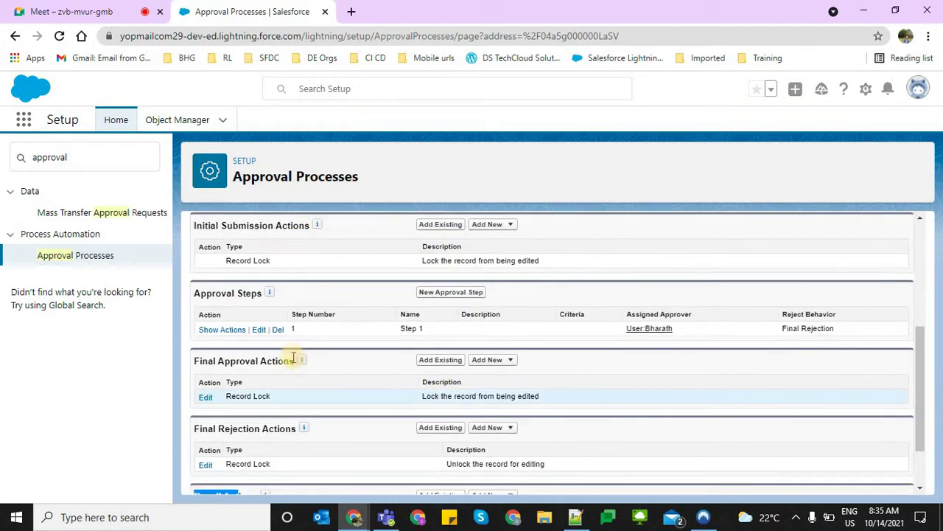
{"action": "scroll", "coordinate": [219, 383], "scroll_direction": "up", "scroll_amount": 3}
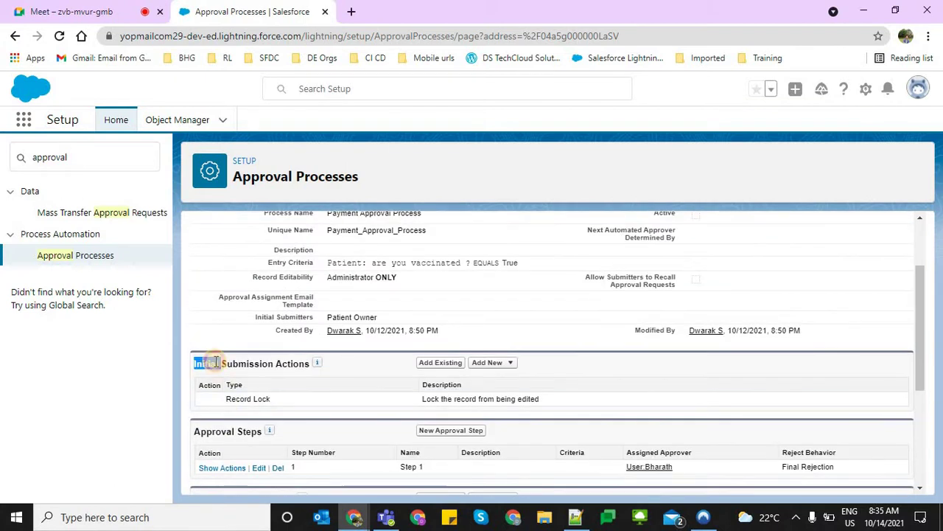
{"action": "triple_click", "coordinate": [208, 363]}
{"action": "key", "text": "ctrl+c"}
Start a new Notepad++ note with the Initial Submission Actions and Approval Steps headings
{"action": "left_click", "coordinate": [574, 517]}
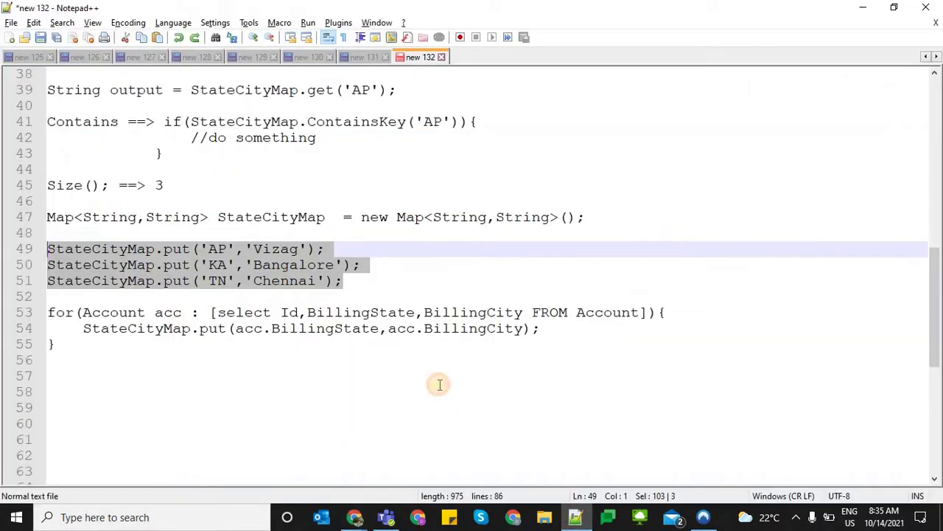
{"action": "key", "text": "ctrl+n"}
{"action": "key", "text": "ctrl+v"}
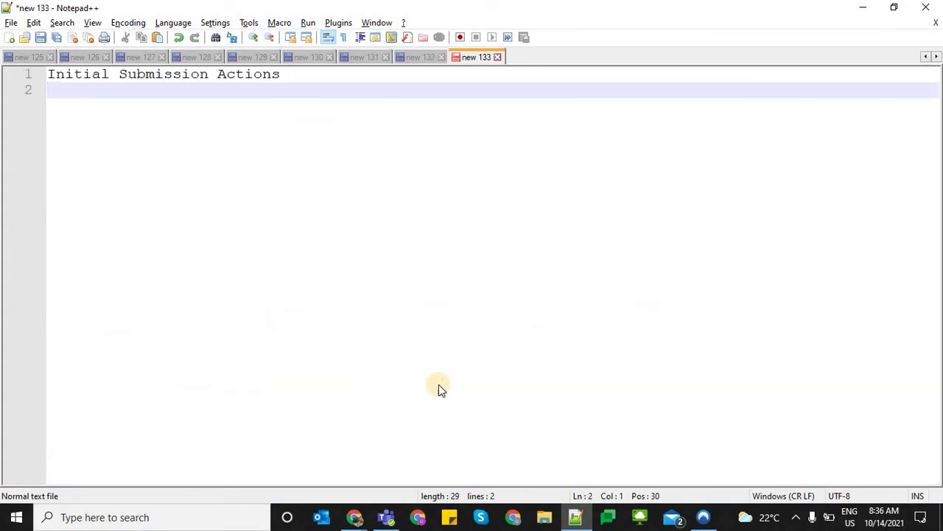
{"action": "key", "text": "alt+Tab"}
{"action": "scroll", "coordinate": [230, 375], "scroll_direction": "down", "scroll_amount": 1}
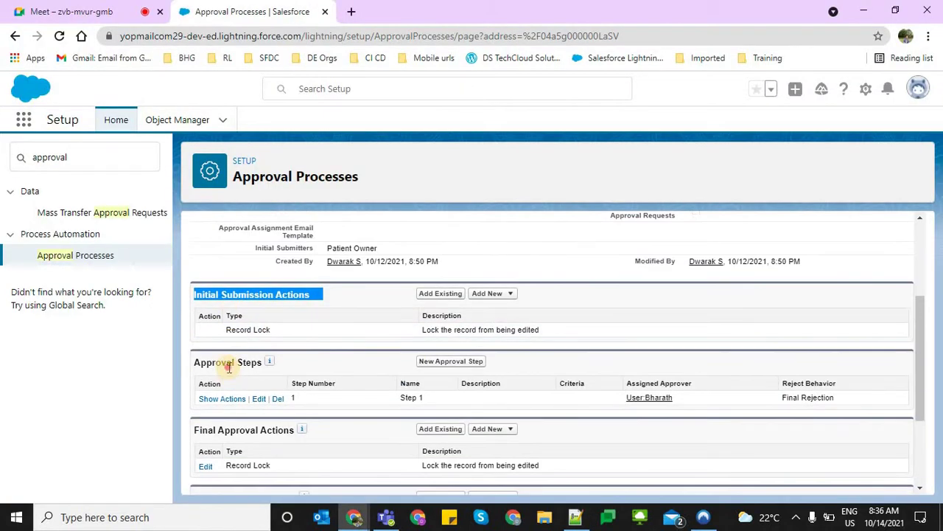
{"action": "triple_click", "coordinate": [229, 364]}
{"action": "key", "text": "ctrl+c"}
{"action": "key", "text": "alt+Tab"}
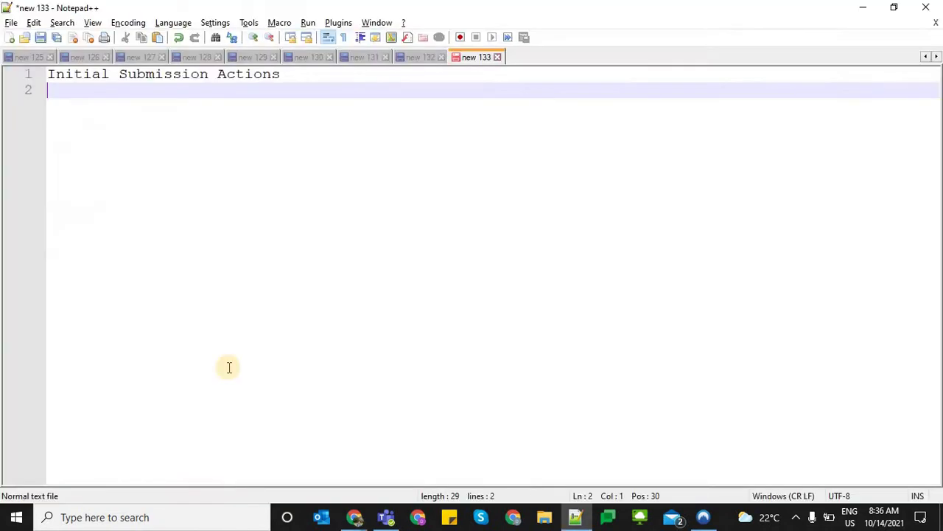
{"action": "key", "text": "ctrl+v"}
Copy the Final Approval Actions and Final Rejection Actions headings into lines 3 and 4
{"action": "key", "text": "alt+Tab"}
{"action": "scroll", "coordinate": [221, 332], "scroll_direction": "down", "scroll_amount": 1}
{"action": "scroll", "coordinate": [215, 295], "scroll_direction": "down", "scroll_amount": 1}
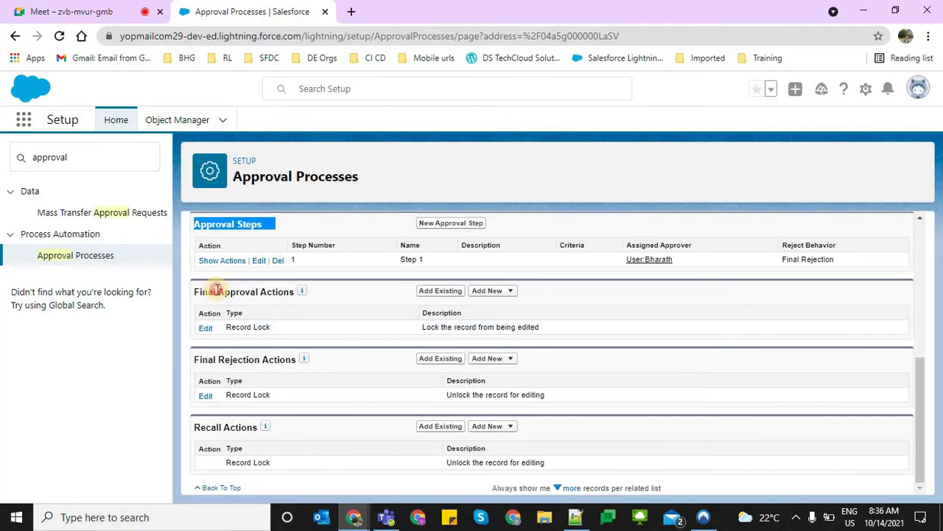
{"action": "triple_click", "coordinate": [211, 290]}
{"action": "key", "text": "ctrl+c"}
{"action": "key", "text": "alt+Tab"}
{"action": "key", "text": "ctrl+v"}
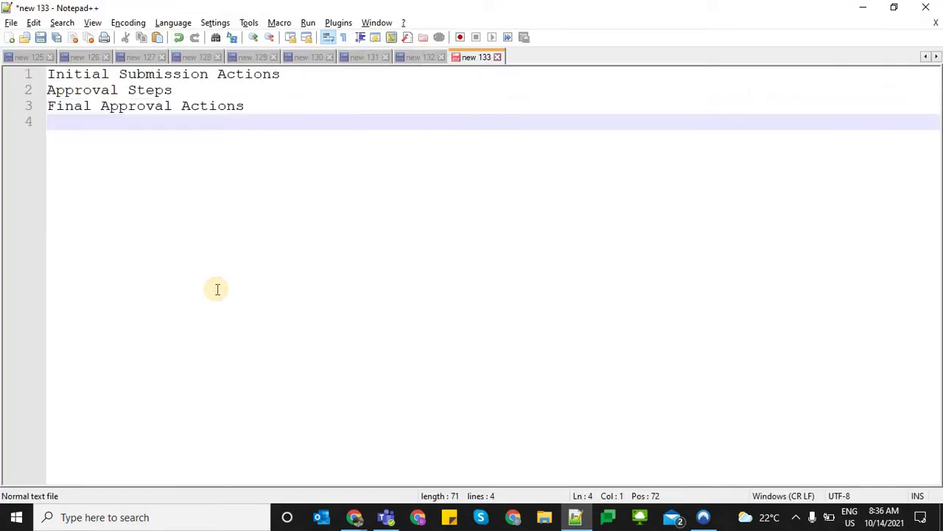
{"action": "key", "text": "alt+Tab"}
{"action": "double_click", "coordinate": [249, 361]}
{"action": "triple_click", "coordinate": [249, 361]}
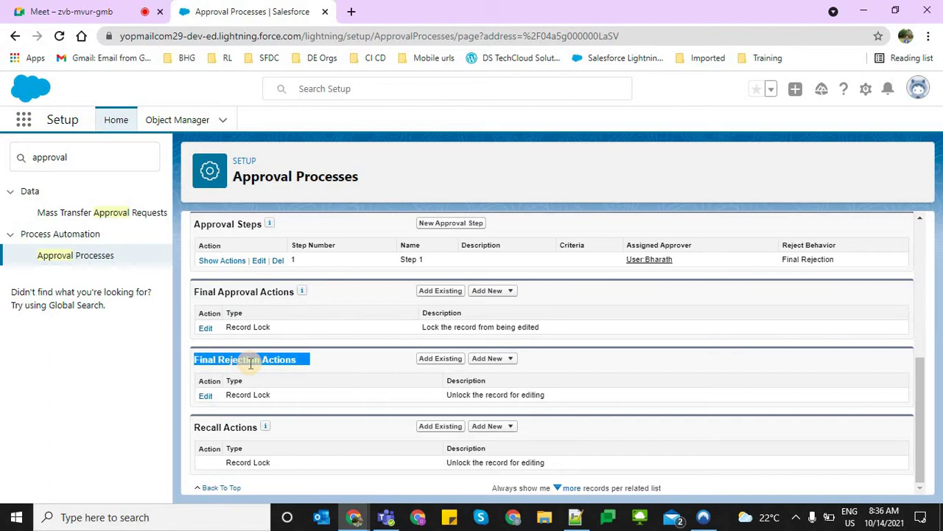
{"action": "key", "text": "ctrl+c"}
{"action": "key", "text": "alt+Tab"}
{"action": "key", "text": "ctrl+v"}
Add the Recall Actions heading as line 5 of the note
{"action": "key", "text": "alt+Tab"}
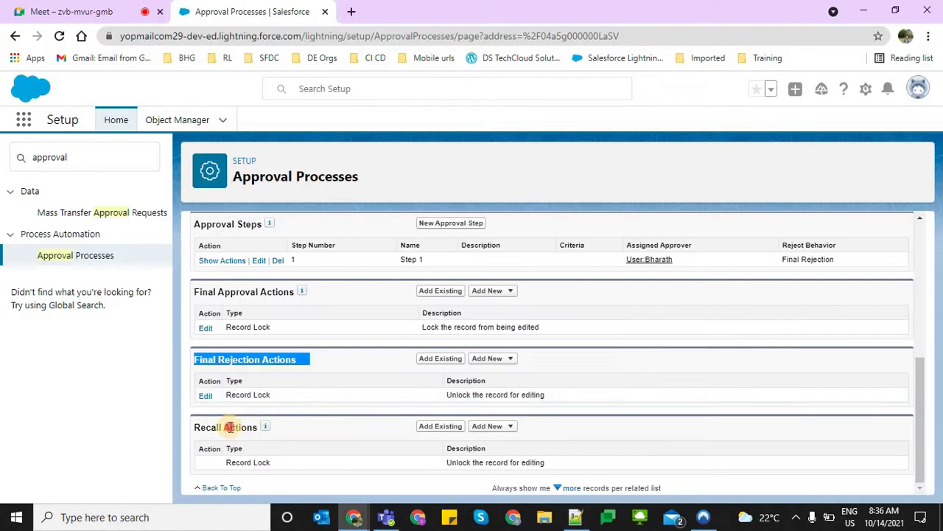
{"action": "double_click", "coordinate": [228, 427]}
{"action": "triple_click", "coordinate": [227, 427]}
{"action": "key", "text": "ctrl+c"}
{"action": "key", "text": "alt+Tab"}
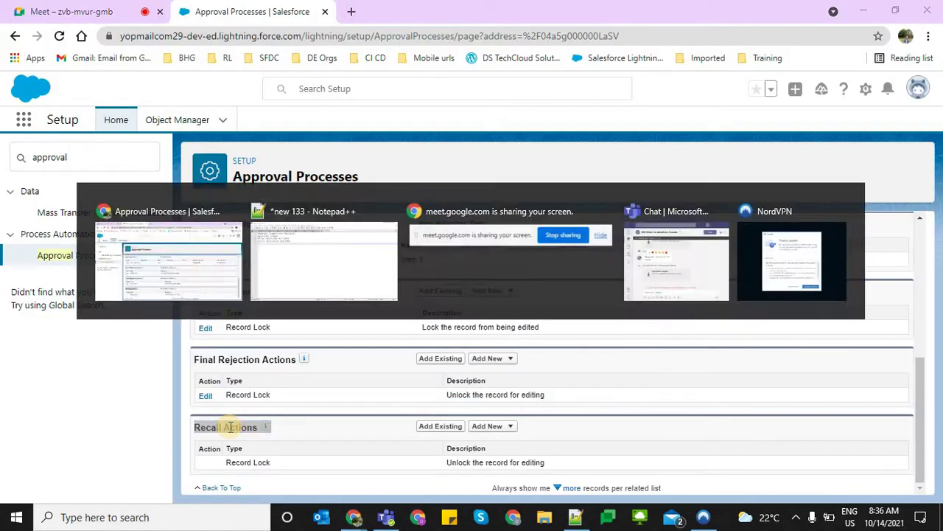
{"action": "key", "text": "ctrl+v"}
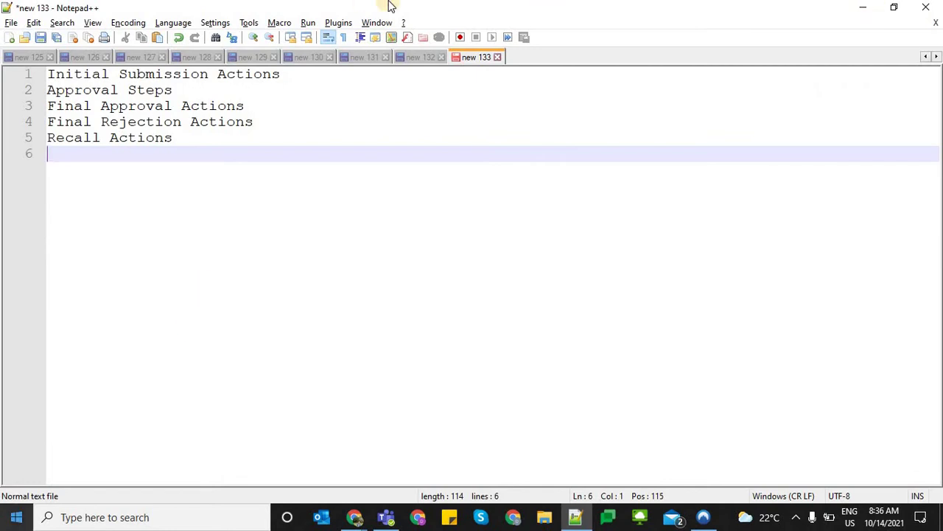
{"action": "left_click", "coordinate": [267, 96]}
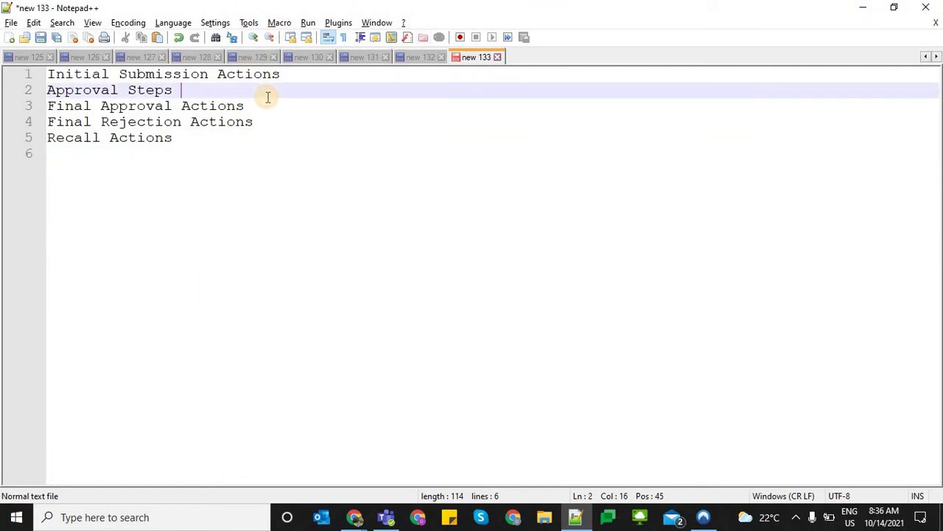
Admit the person requesting to join the meeting call, then return to Salesforce
{"action": "key", "text": "alt+Tab"}
{"action": "key", "text": "ctrl+1"}
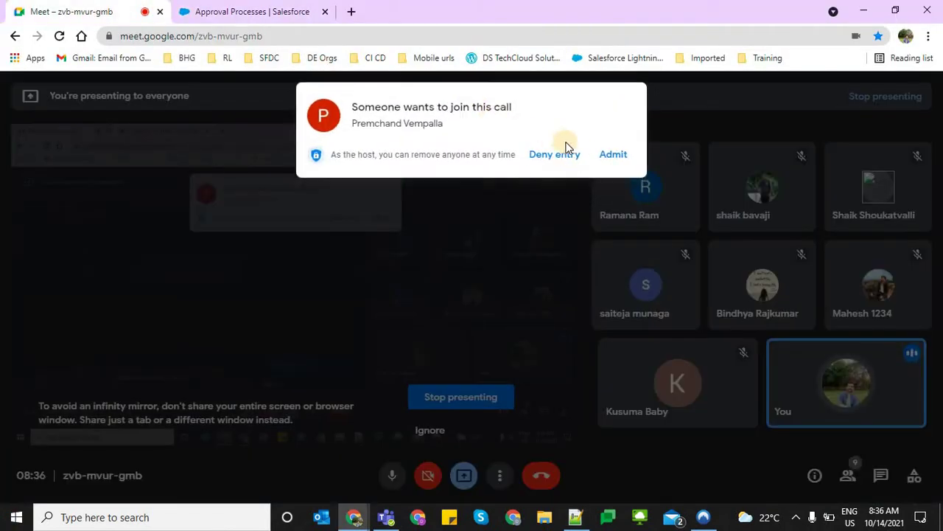
{"action": "left_click", "coordinate": [613, 154]}
{"action": "key", "text": "ctrl+2"}
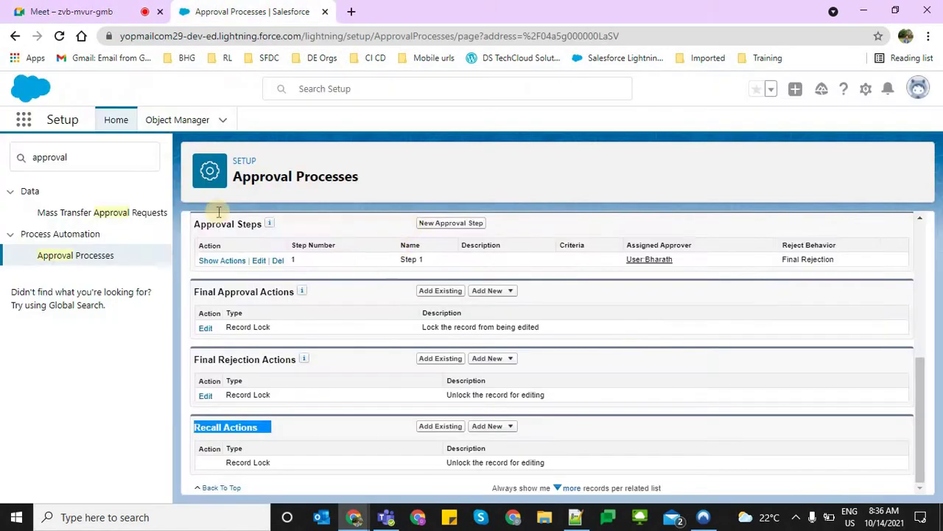
Select the Approval Steps line in the note, then go back to the Salesforce page
{"action": "key", "text": "alt+Tab"}
{"action": "left_click", "coordinate": [308, 73]}
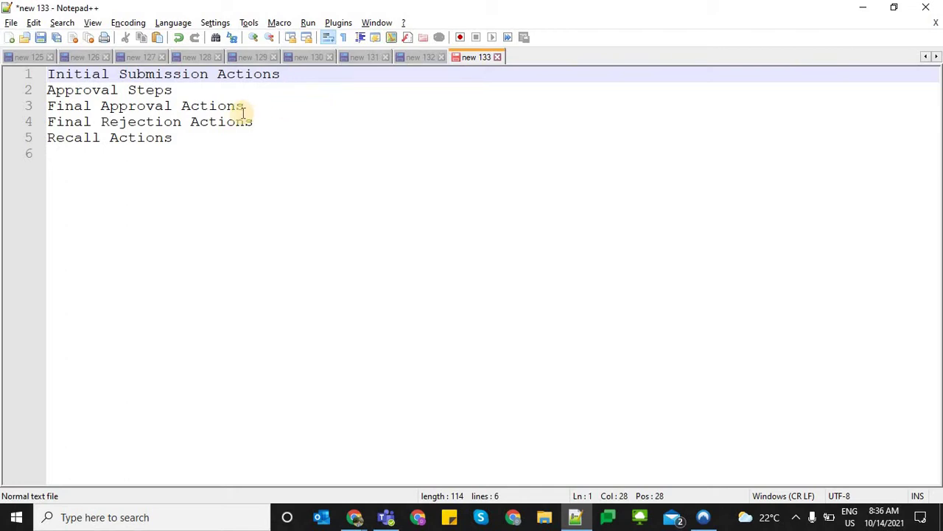
{"action": "left_click", "coordinate": [185, 89]}
{"action": "key", "text": "shift+Home"}
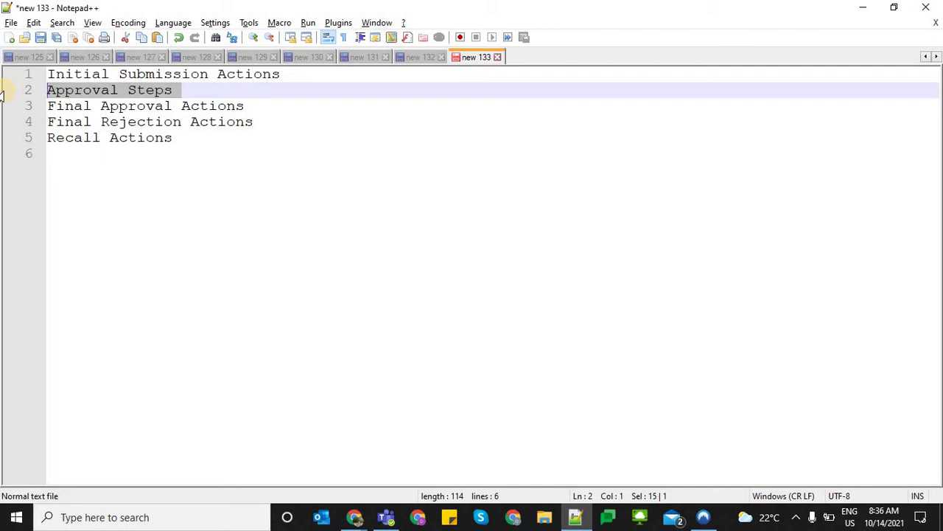
{"action": "key", "text": "alt+Tab"}
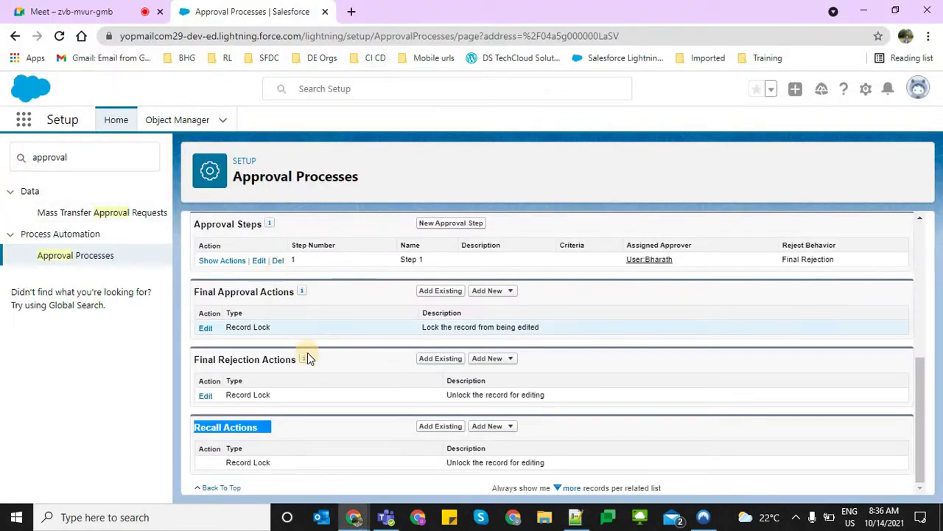
{"action": "scroll", "coordinate": [308, 359], "scroll_direction": "up", "scroll_amount": 1}
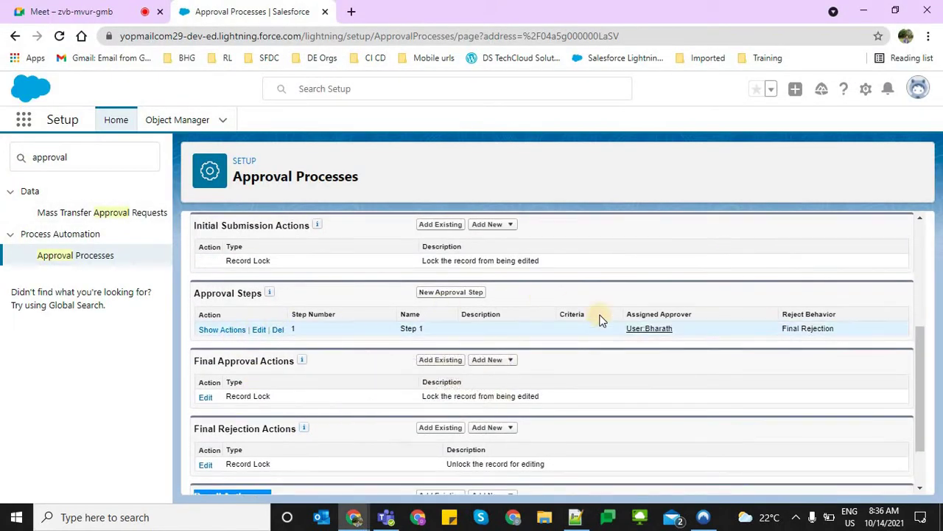
{"action": "left_click_drag", "start_coordinate": [688, 330], "coordinate": [626, 329]}
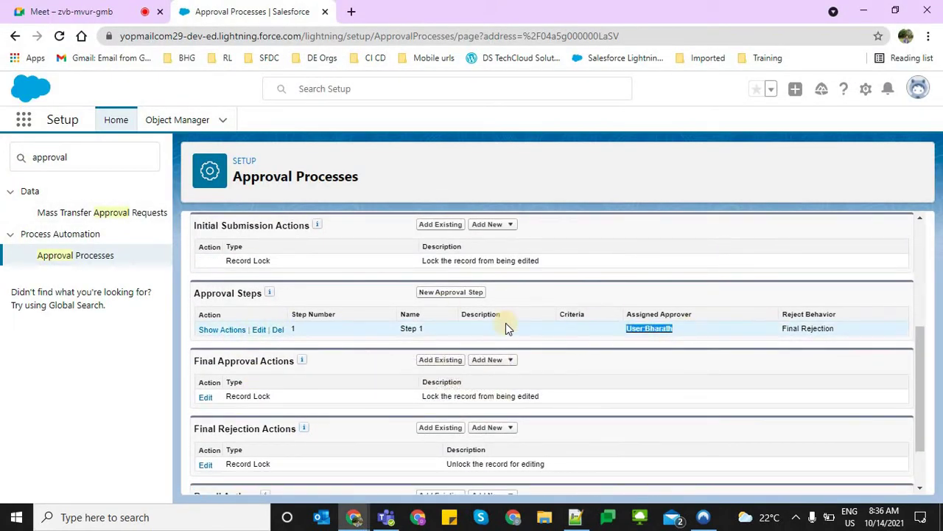
{"action": "left_click", "coordinate": [438, 292]}
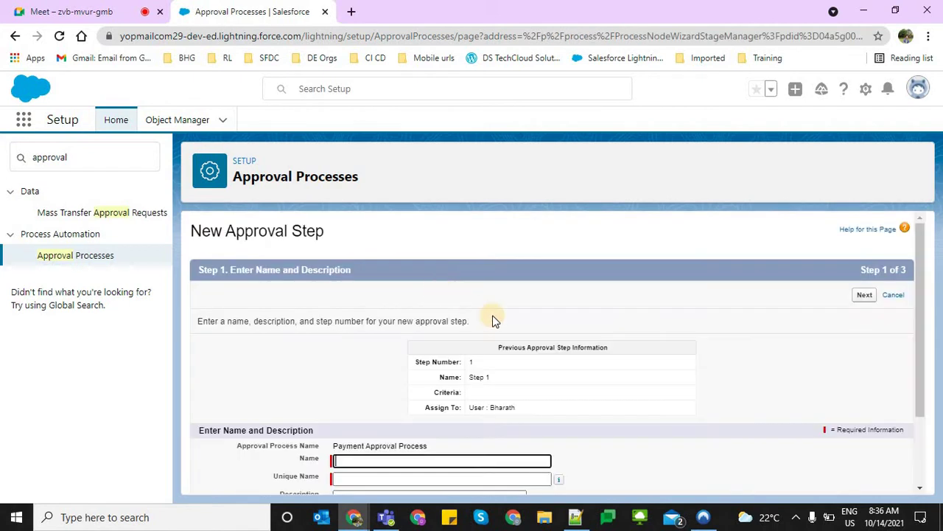
{"action": "scroll", "coordinate": [396, 381], "scroll_direction": "down", "scroll_amount": 2}
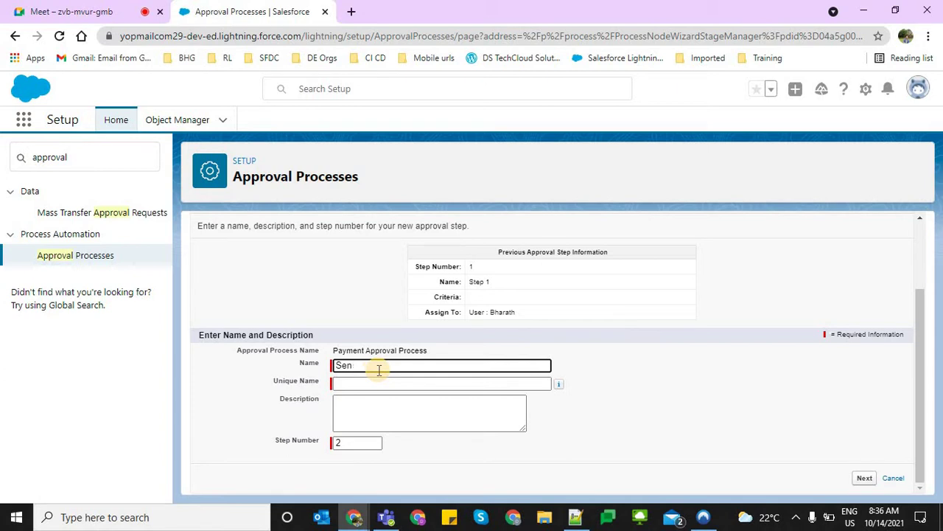
{"action": "type", "text": "levl of approval"}
{"action": "key", "text": "Tab"}
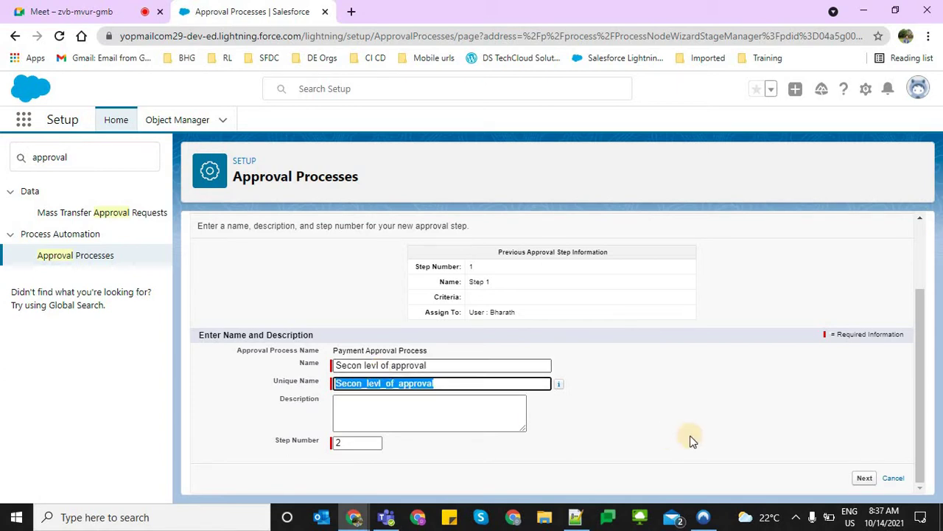
{"action": "left_click", "coordinate": [864, 477]}
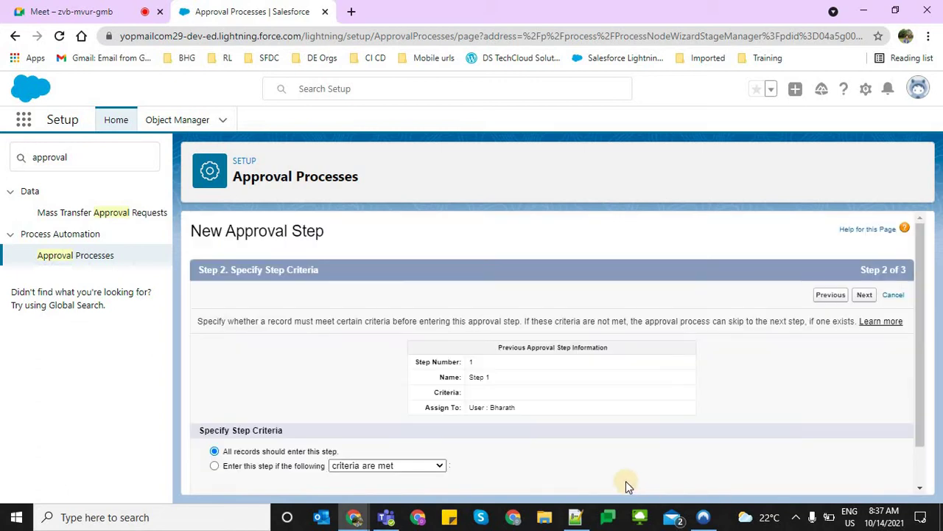
{"action": "scroll", "coordinate": [393, 447], "scroll_direction": "down", "scroll_amount": 1}
{"action": "left_click", "coordinate": [380, 420]}
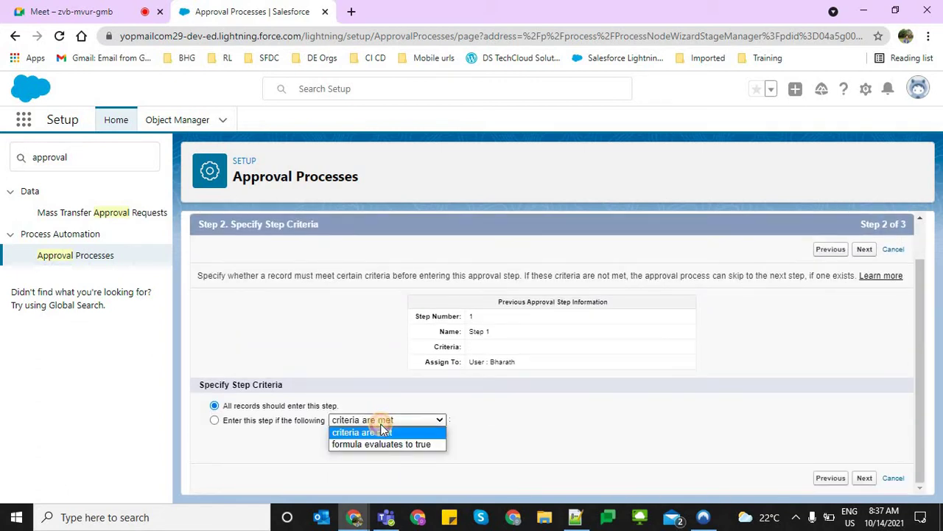
{"action": "left_click", "coordinate": [364, 434]}
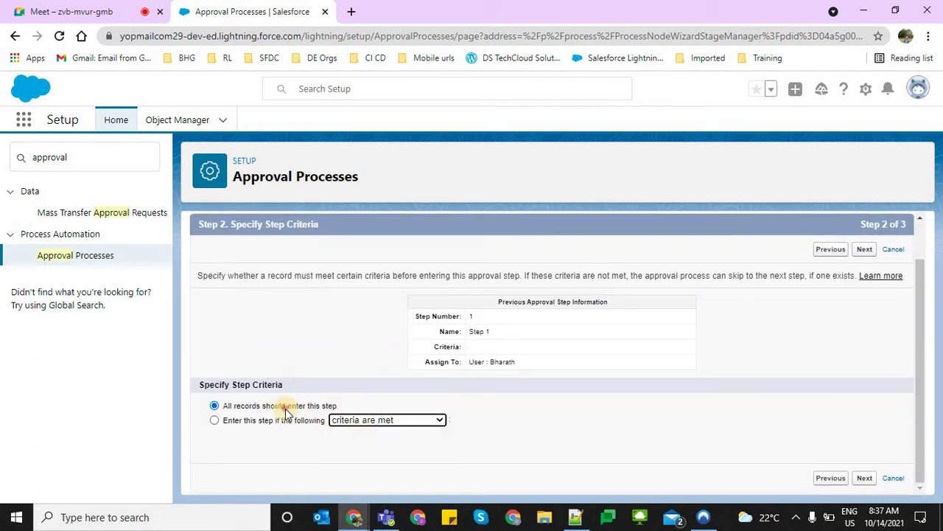
{"action": "left_click", "coordinate": [553, 428]}
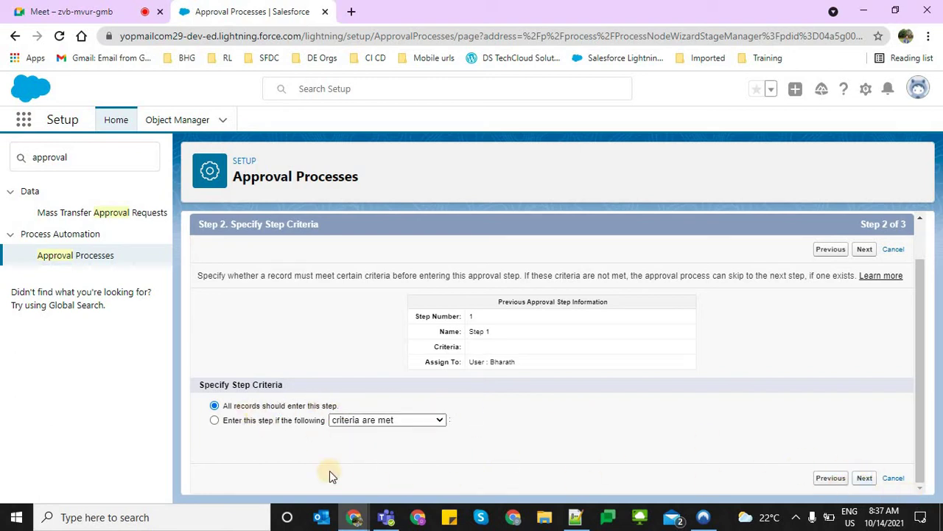
{"action": "left_click", "coordinate": [374, 419]}
{"action": "left_click", "coordinate": [789, 463]}
{"action": "left_click", "coordinate": [859, 478]}
{"action": "scroll", "coordinate": [536, 424], "scroll_direction": "down", "scroll_amount": 2}
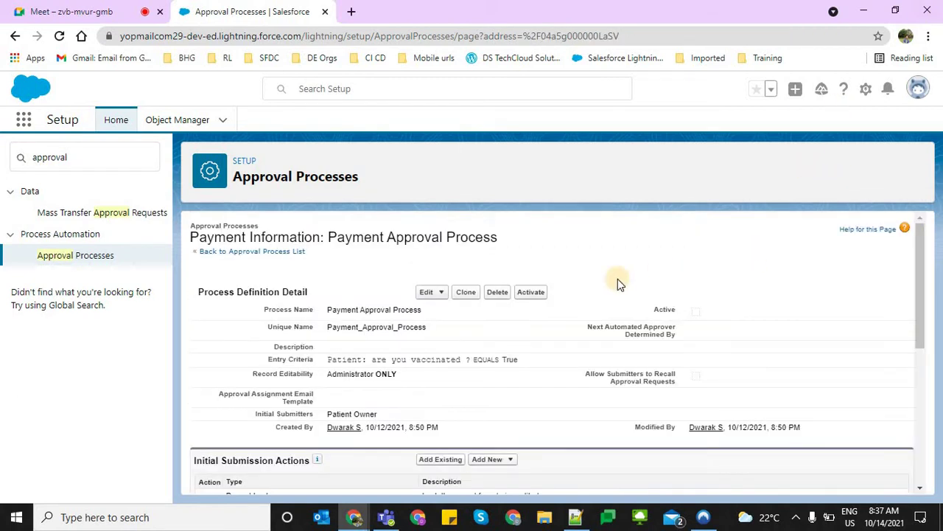
Review the single entry in the Approval Steps related list, then return to the section notes
{"action": "scroll", "coordinate": [524, 305], "scroll_direction": "down", "scroll_amount": 3}
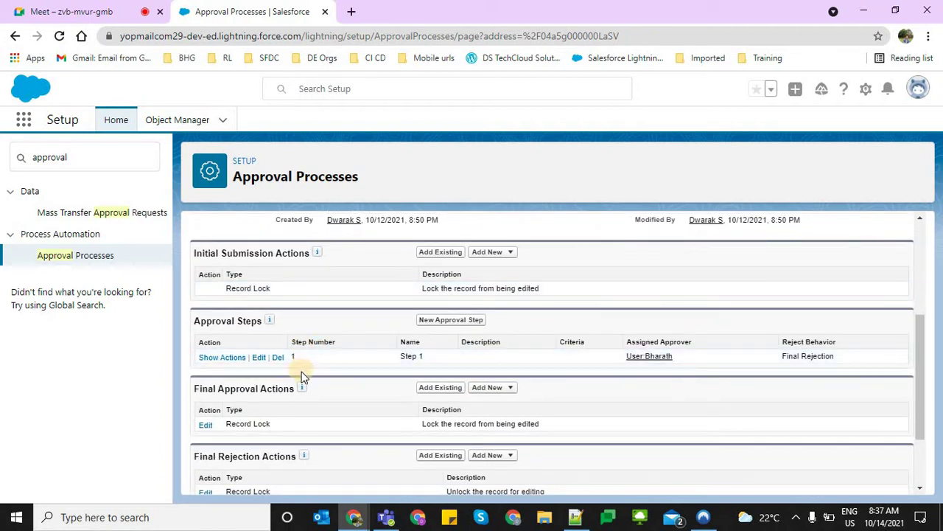
{"action": "left_click_drag", "start_coordinate": [226, 358], "coordinate": [224, 358]}
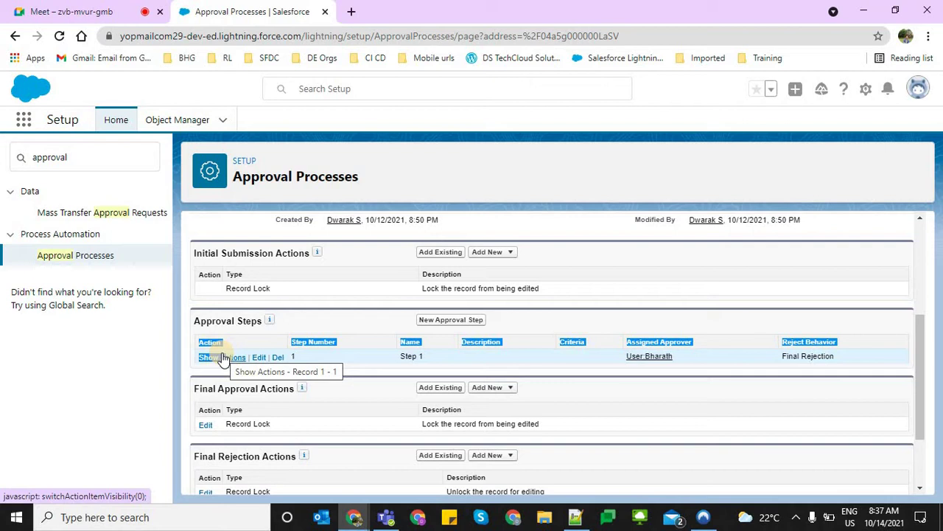
{"action": "left_click", "coordinate": [310, 412]}
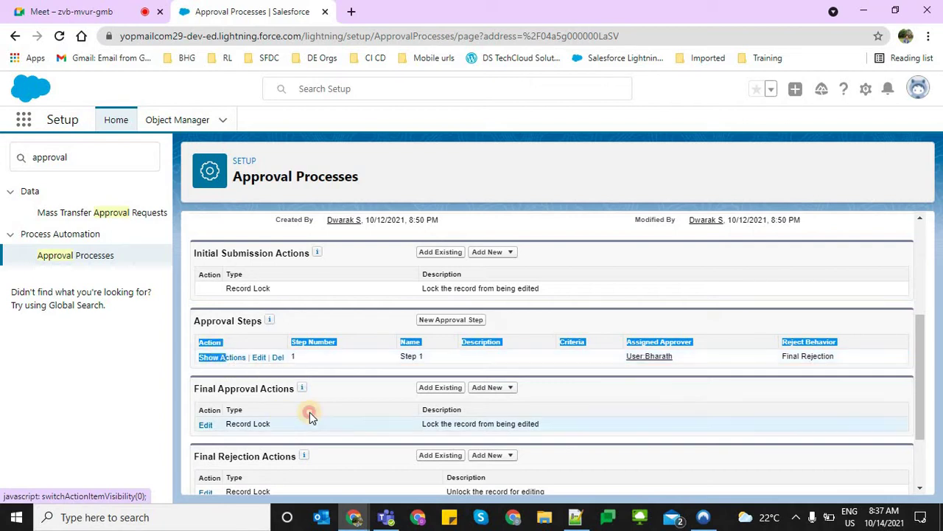
{"action": "key", "text": "alt+Tab"}
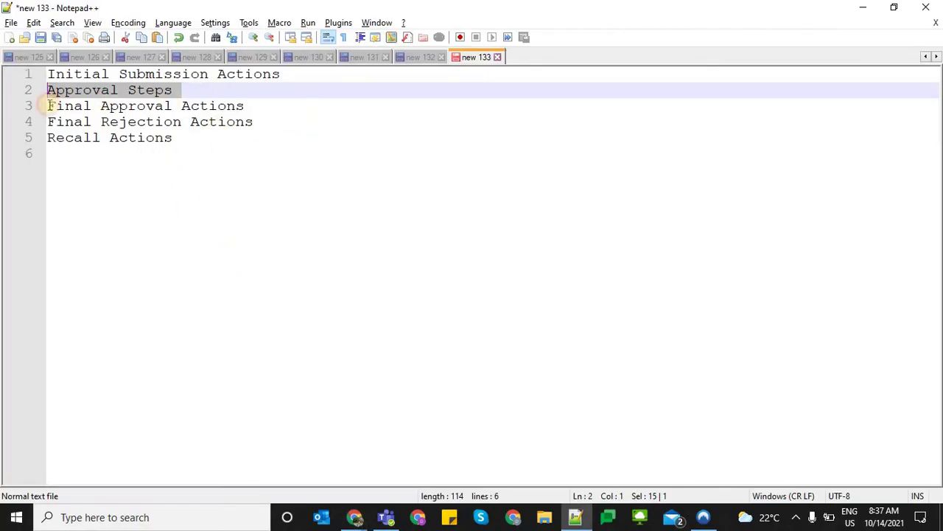
Add a '4 Actions' heading underlined with dashes below the section list
{"action": "triple_click", "coordinate": [46, 105]}
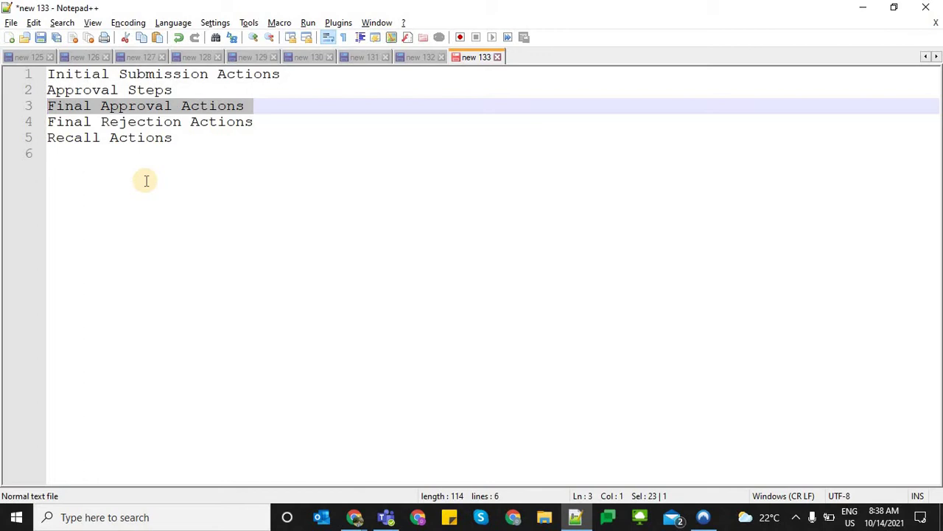
{"action": "left_click", "coordinate": [373, 209]}
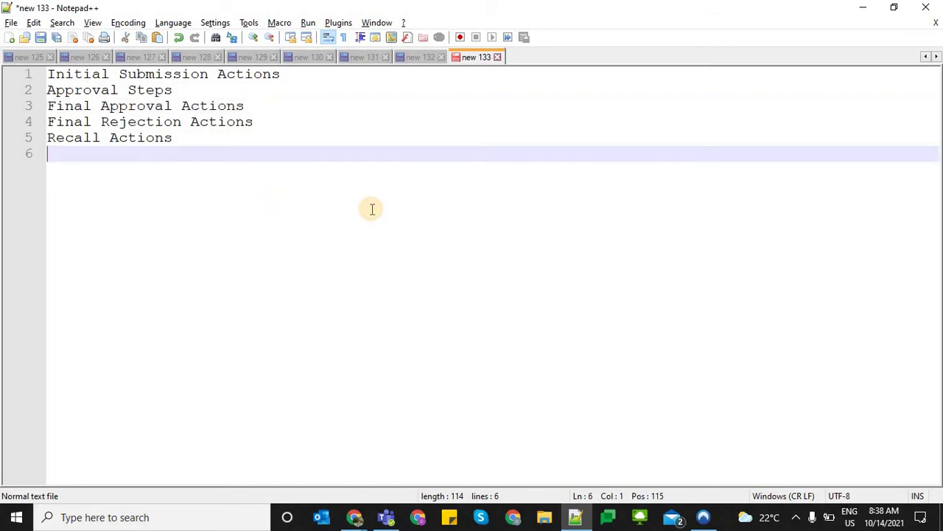
{"action": "key", "text": "Return"}
{"action": "key", "text": "Return"}
{"action": "type", "text": "4 Actions"}
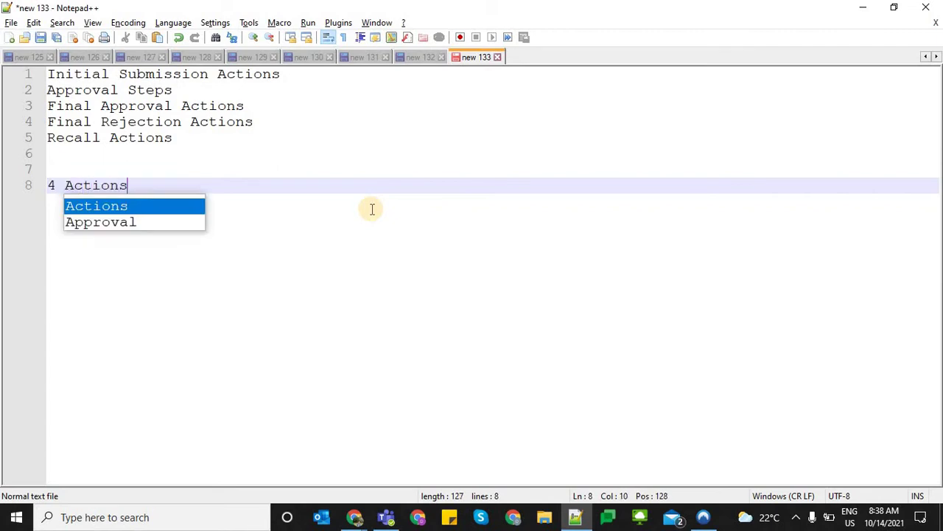
{"action": "key", "text": "Escape"}
{"action": "key", "text": "Return"}
{"action": "type", "text": "---------------"}
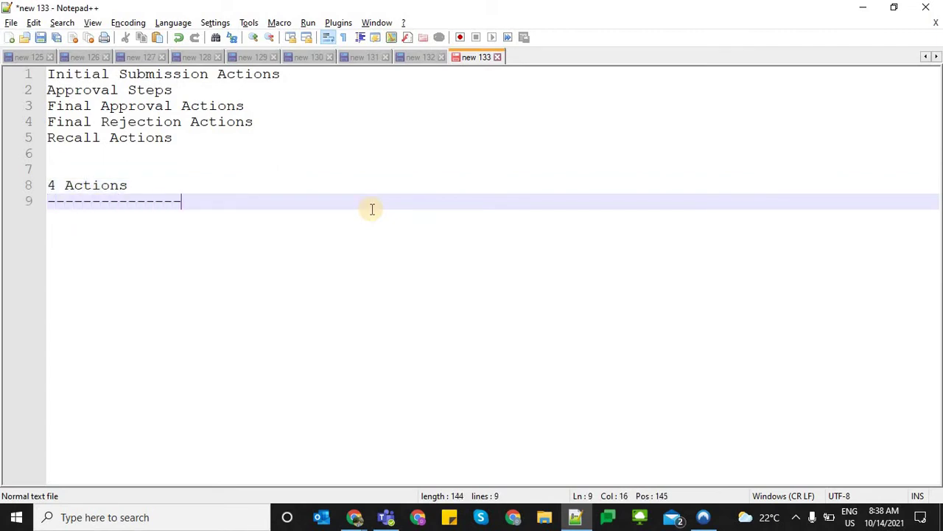
{"action": "key", "text": "Return"}
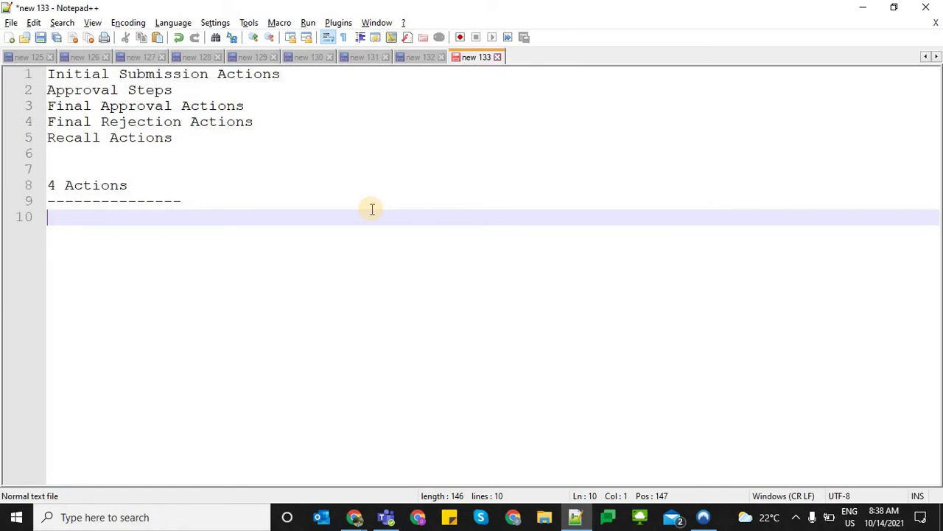
List Email Alert, Task Creation, Feild UPdate and Outboudn CHange under the heading
{"action": "type", "text": "Field UPdate"}
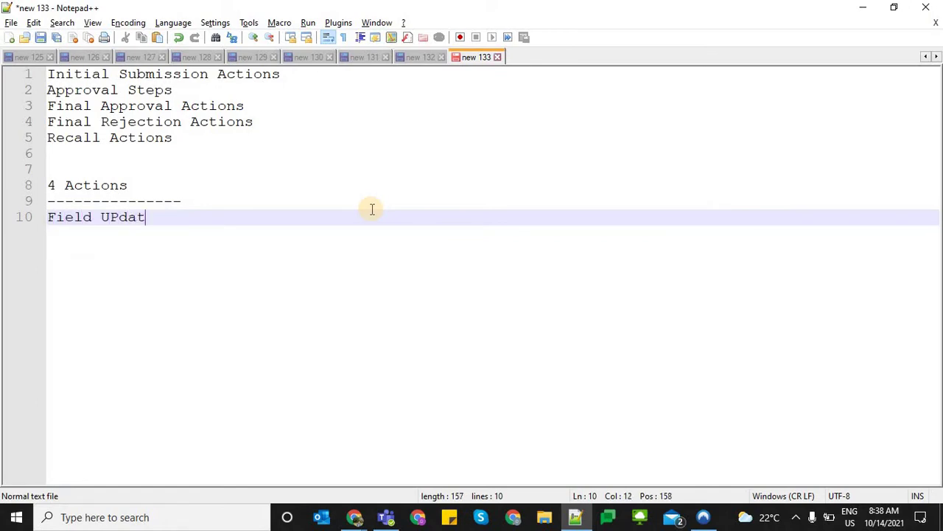
{"action": "key", "text": "BackSpace"}
{"action": "key", "text": "BackSpace"}
{"action": "key", "text": "BackSpace"}
{"action": "key", "text": "BackSpace"}
{"action": "key", "text": "BackSpace"}
{"action": "key", "text": "BackSpace"}
{"action": "key", "text": "BackSpace"}
{"action": "key", "text": "BackSpace"}
{"action": "key", "text": "BackSpace"}
{"action": "key", "text": "BackSpace"}
{"action": "key", "text": "BackSpace"}
{"action": "key", "text": "BackSpace"}
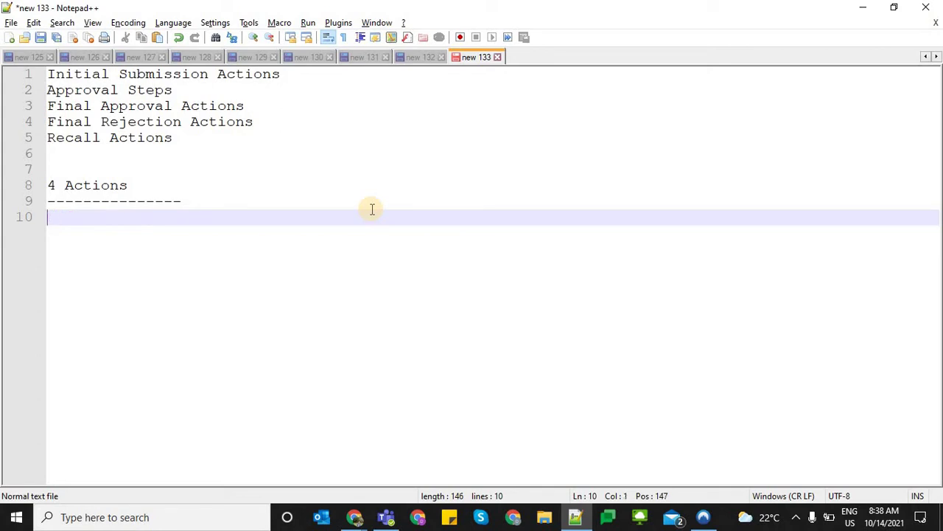
{"action": "type", "text": "Email Alert"}
{"action": "key", "text": "Return"}
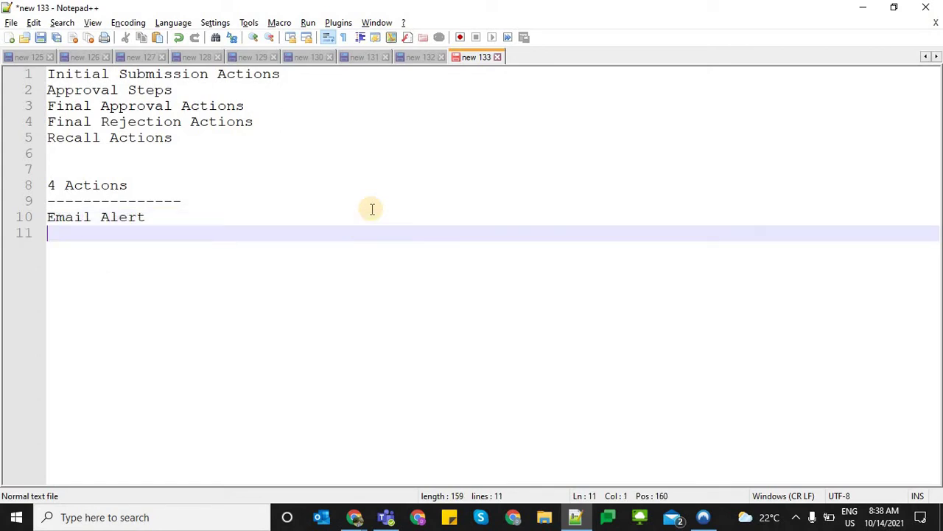
{"action": "type", "text": "Task Creation"}
{"action": "key", "text": "Return"}
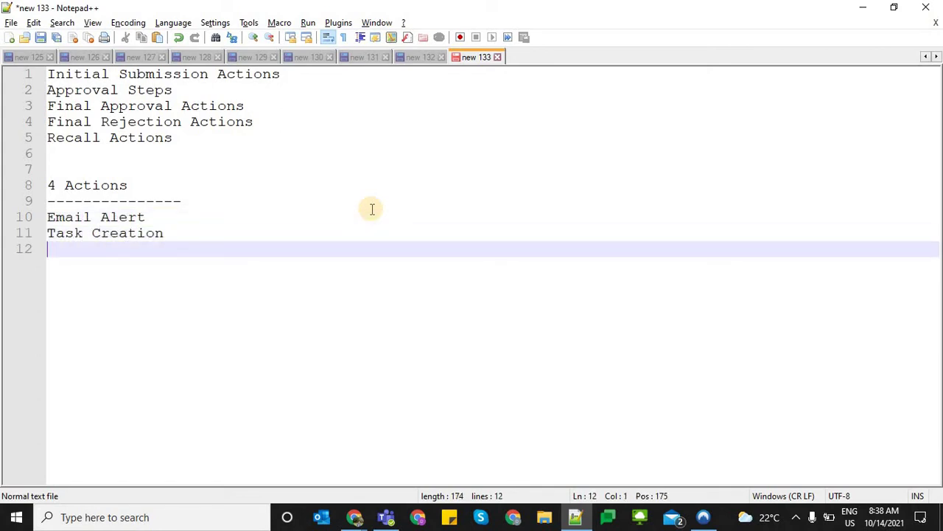
{"action": "type", "text": "Feild UPdate"}
{"action": "key", "text": "Return"}
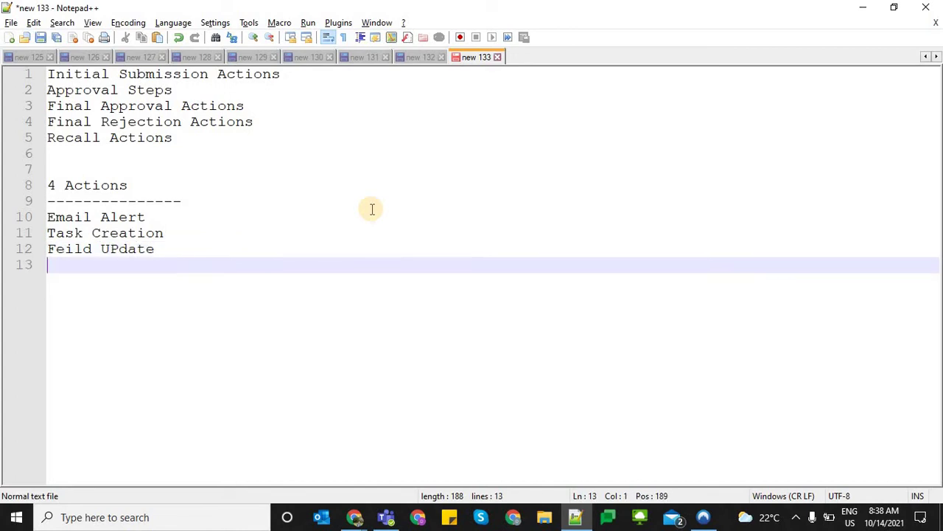
{"action": "type", "text": "Outboudn CH"}
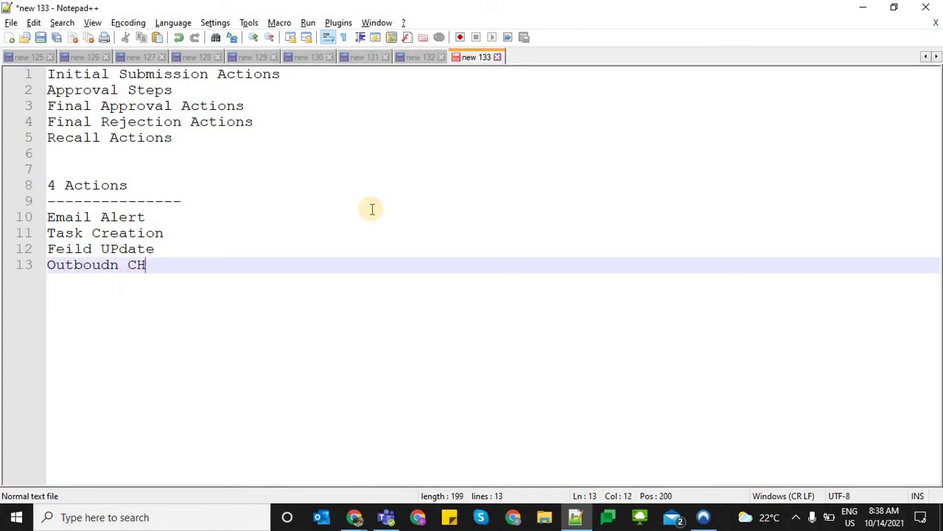
{"action": "type", "text": "ange"}
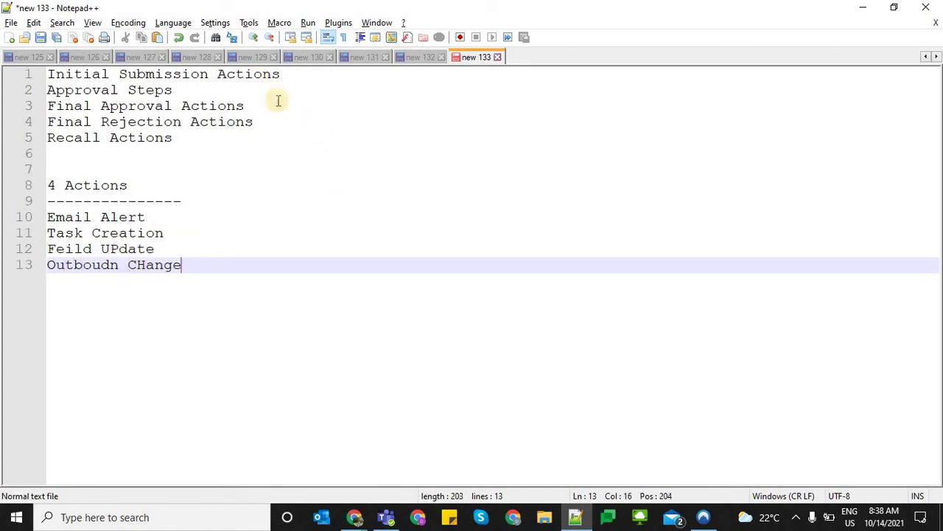
{"action": "left_click", "coordinate": [37, 74]}
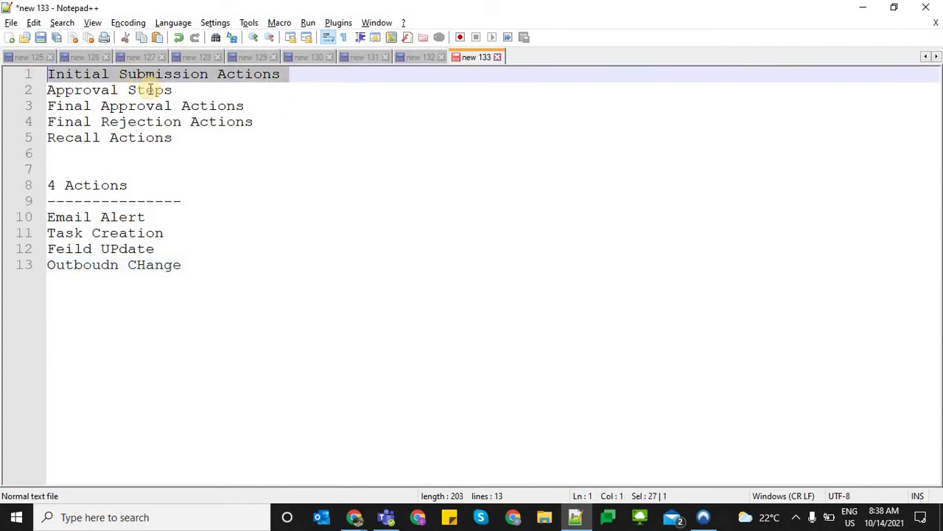
{"action": "left_click", "coordinate": [249, 112]}
{"action": "left_click", "coordinate": [154, 122]}
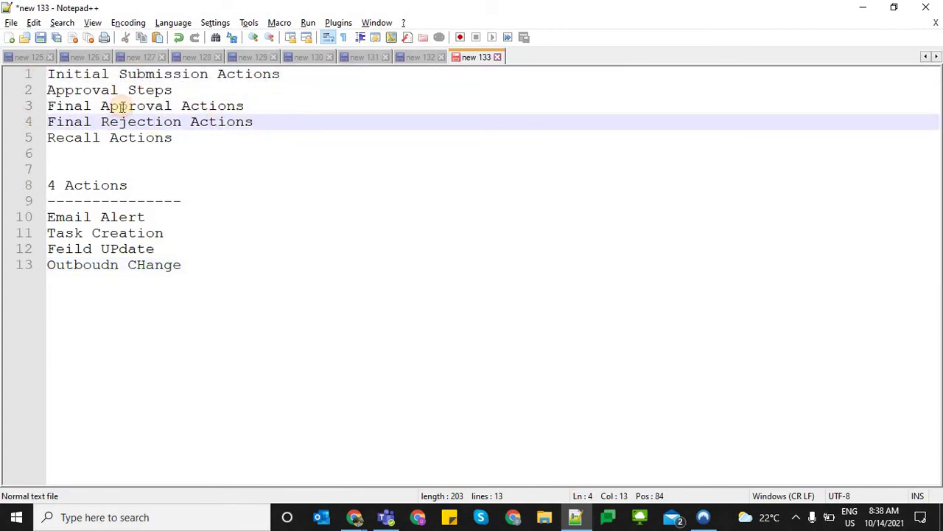
{"action": "left_click_drag", "start_coordinate": [180, 138], "coordinate": [30, 106]}
{"action": "left_click", "coordinate": [206, 135]}
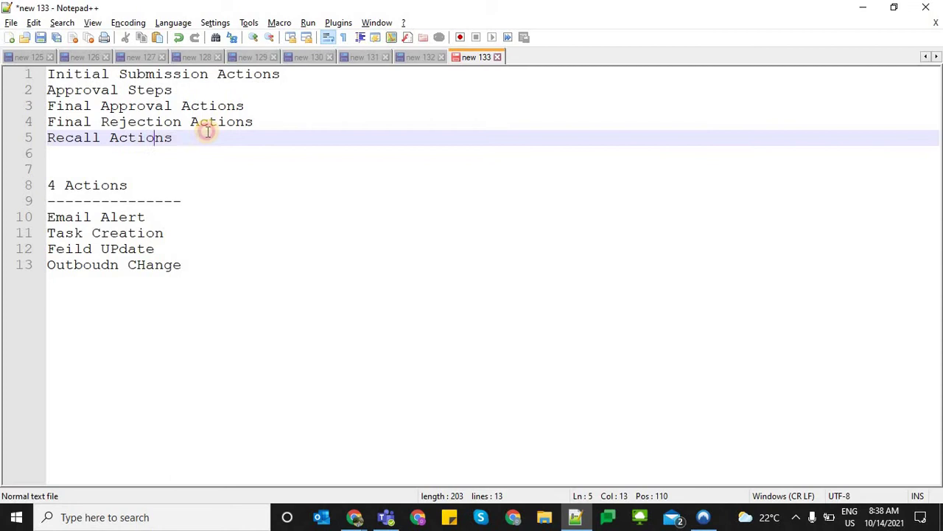
{"action": "left_click", "coordinate": [23, 107], "text": "shift"}
{"action": "triple_click", "coordinate": [291, 80]}
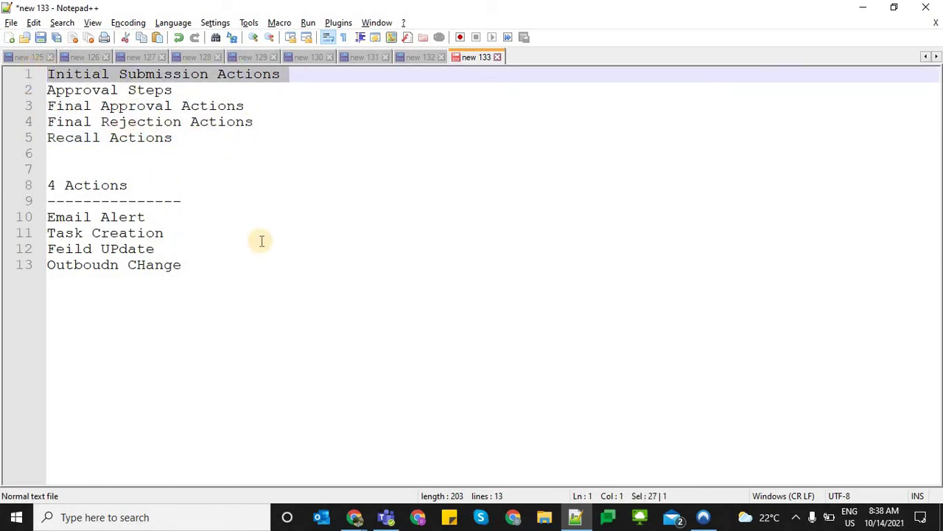
{"action": "left_click", "coordinate": [171, 265]}
{"action": "left_click", "coordinate": [36, 212], "text": "shift"}
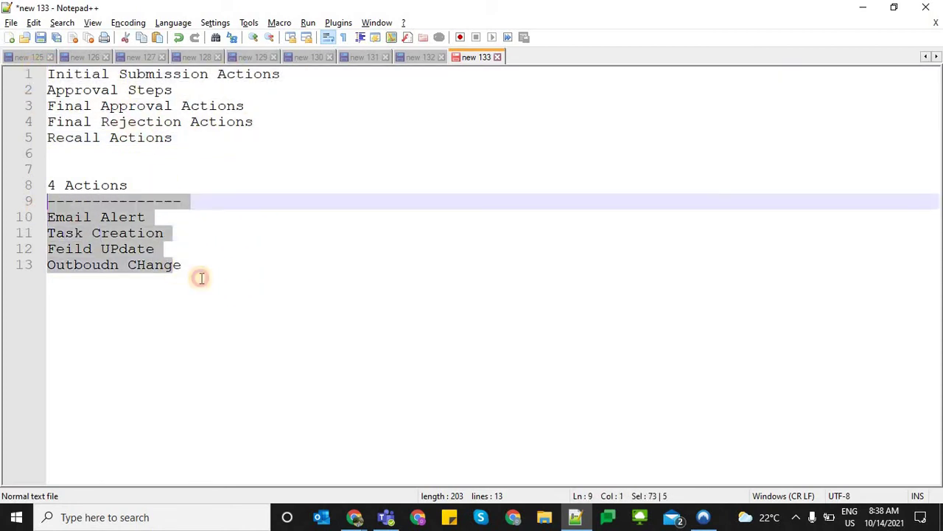
{"action": "left_click", "coordinate": [200, 278]}
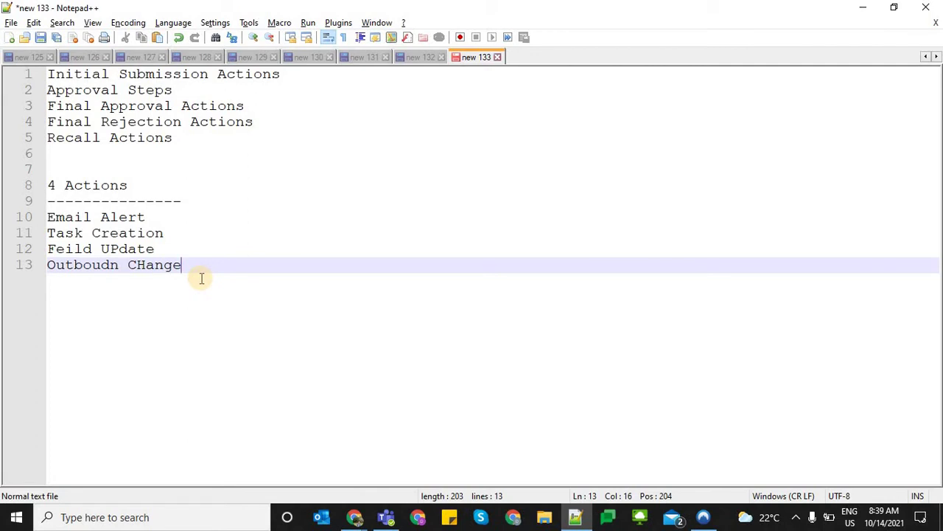
{"action": "left_click", "coordinate": [31, 190], "text": "shift"}
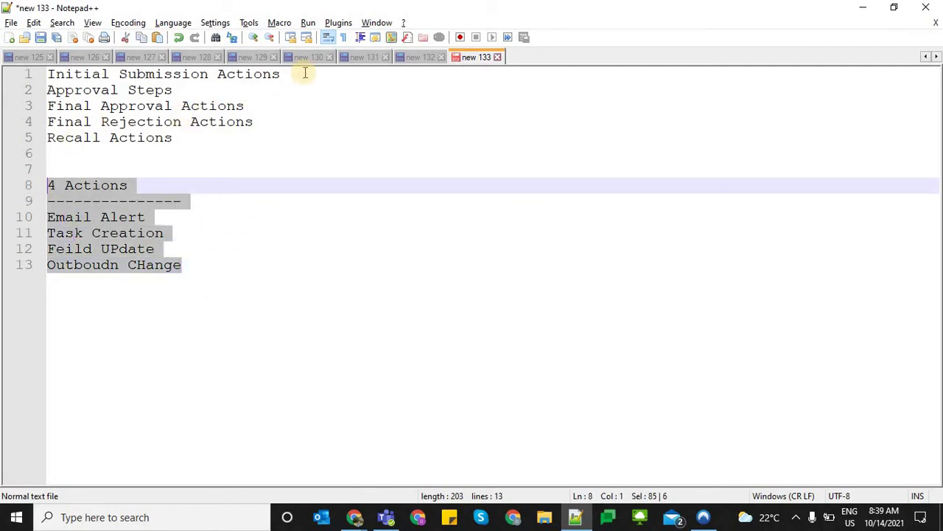
{"action": "left_click_drag", "start_coordinate": [298, 74], "coordinate": [47, 74]}
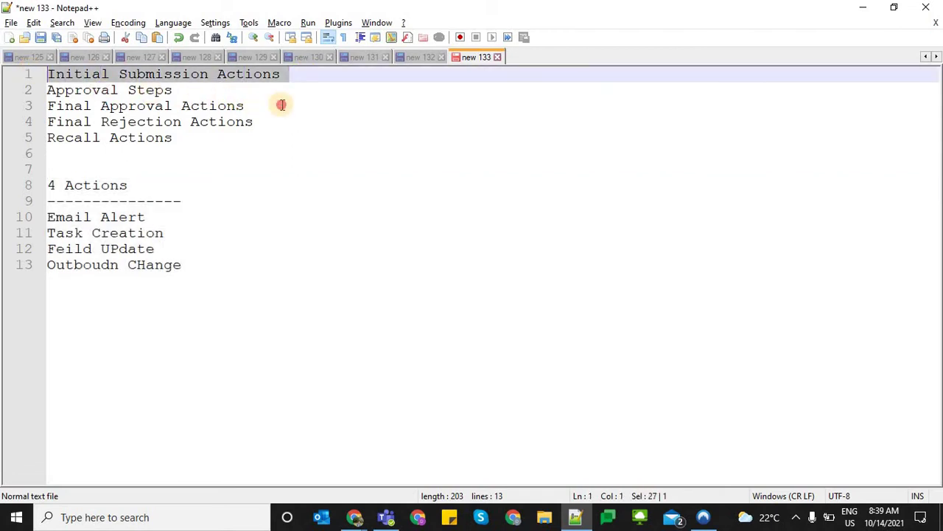
{"action": "left_click_drag", "start_coordinate": [278, 105], "coordinate": [47, 106]}
{"action": "left_click_drag", "start_coordinate": [261, 122], "coordinate": [5, 131]}
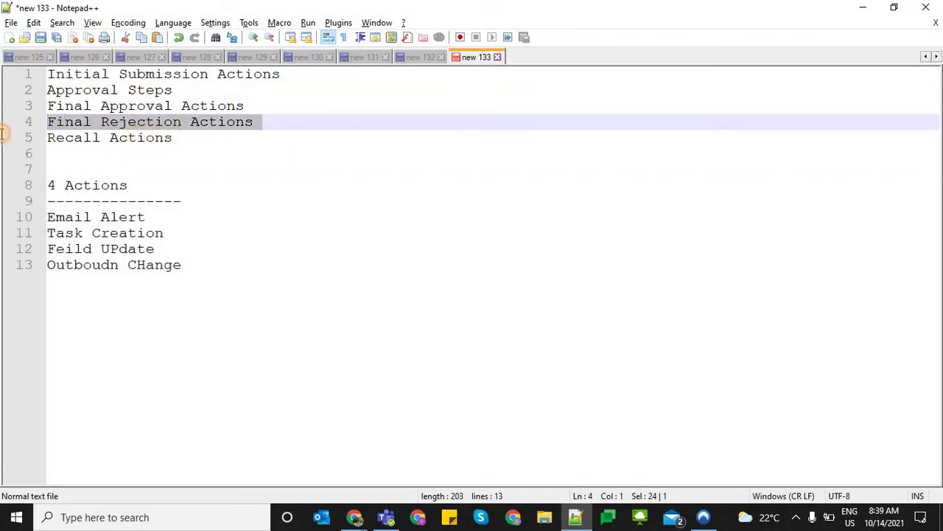
{"action": "left_click_drag", "start_coordinate": [182, 138], "coordinate": [48, 138]}
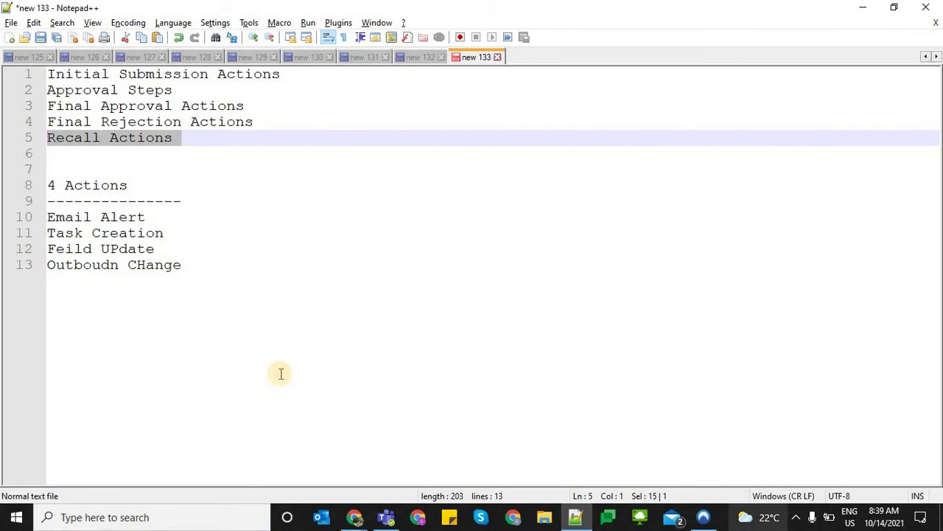
{"action": "left_click", "coordinate": [295, 340]}
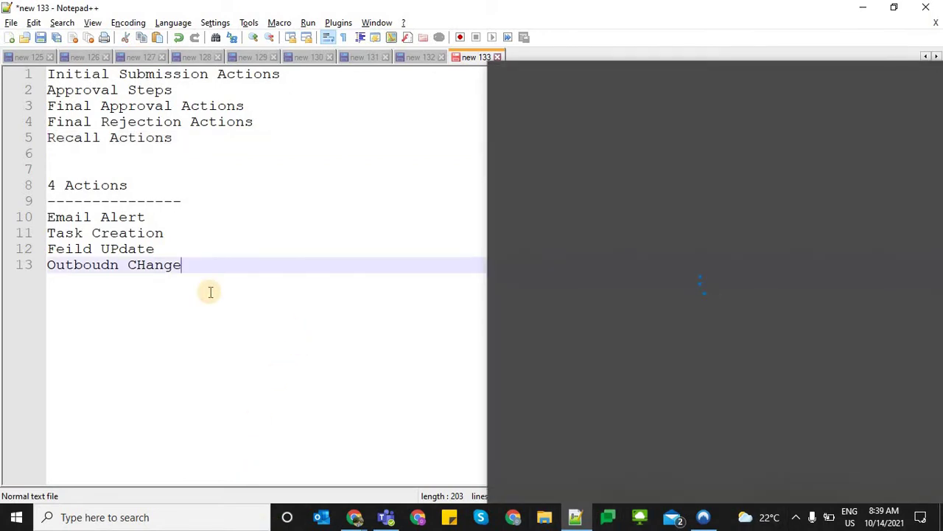
{"action": "key", "text": "alt+Tab"}
{"action": "left_click", "coordinate": [110, 11]}
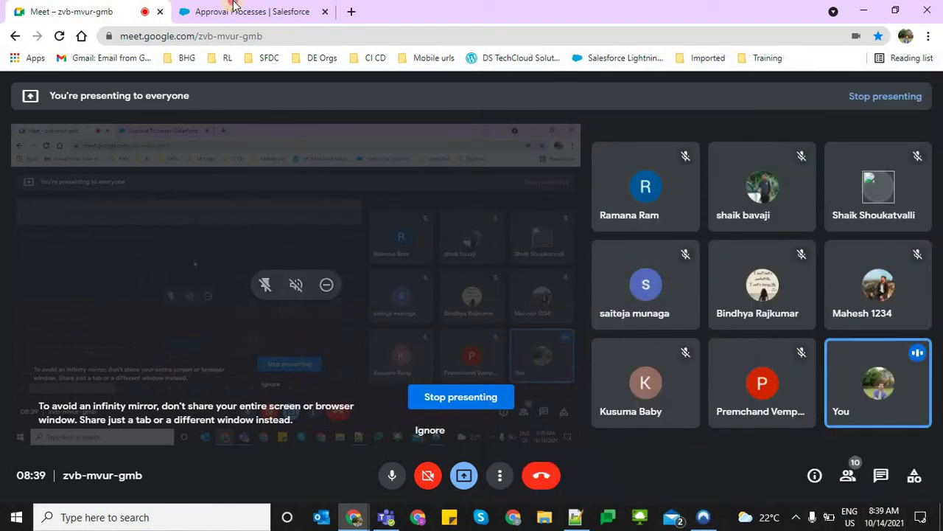
{"action": "key", "text": "ctrl+Tab"}
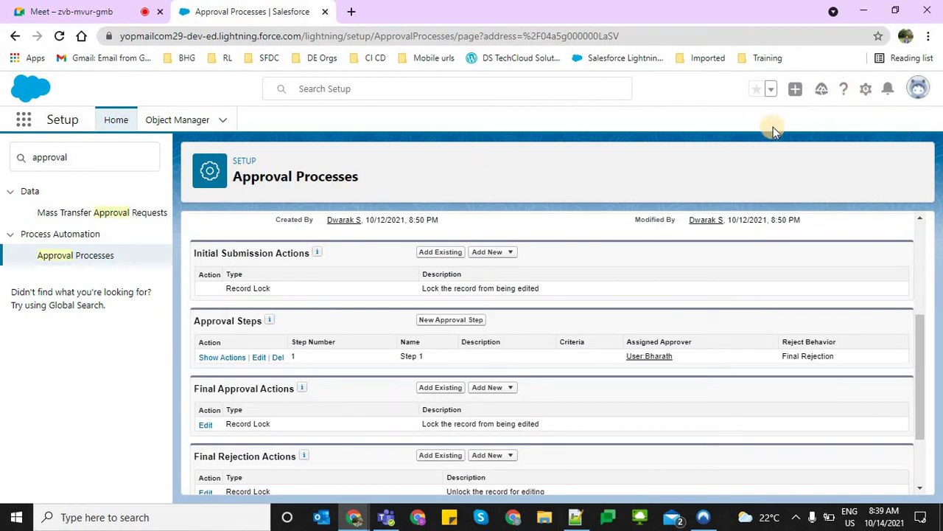
{"action": "key", "text": "alt+Tab"}
{"action": "left_click", "coordinate": [337, 219]}
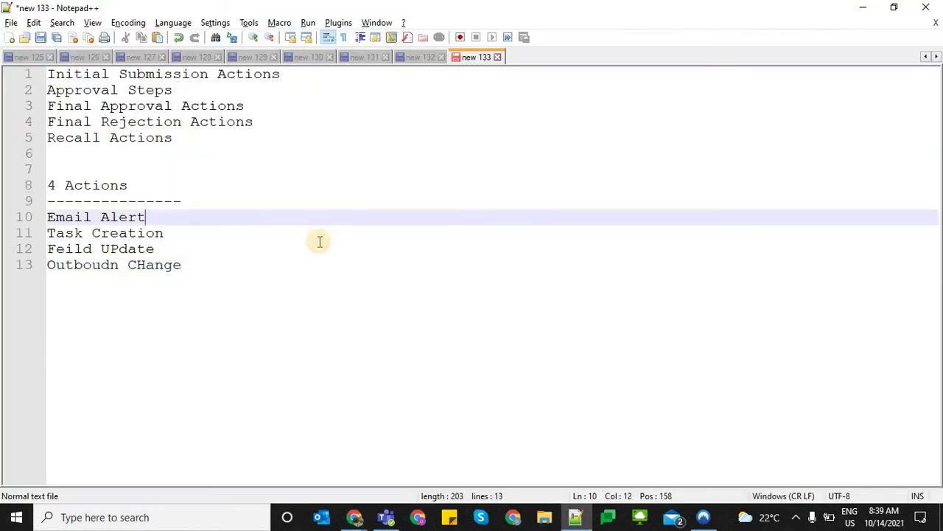
{"action": "left_click", "coordinate": [248, 150]}
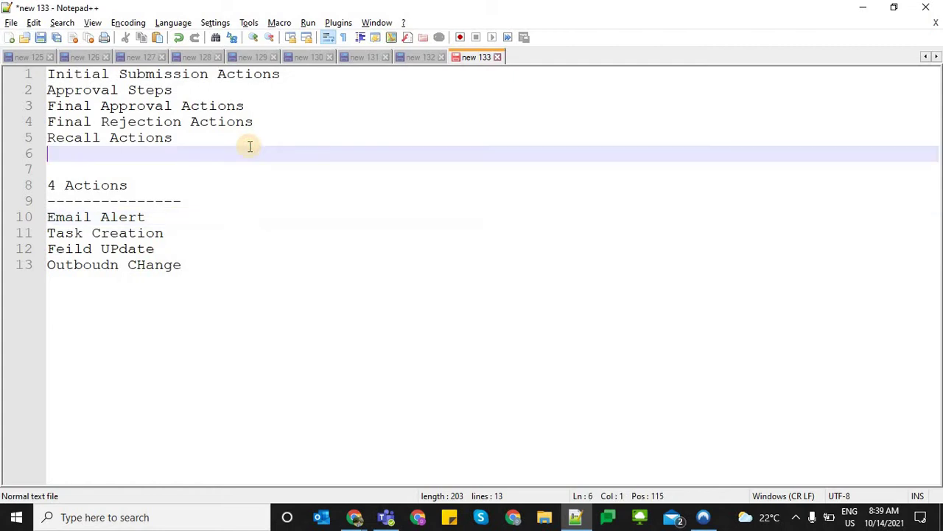
{"action": "left_click", "coordinate": [84, 89], "text": "shift"}
{"action": "left_click", "coordinate": [9, 80], "text": "shift"}
{"action": "left_click", "coordinate": [319, 214]}
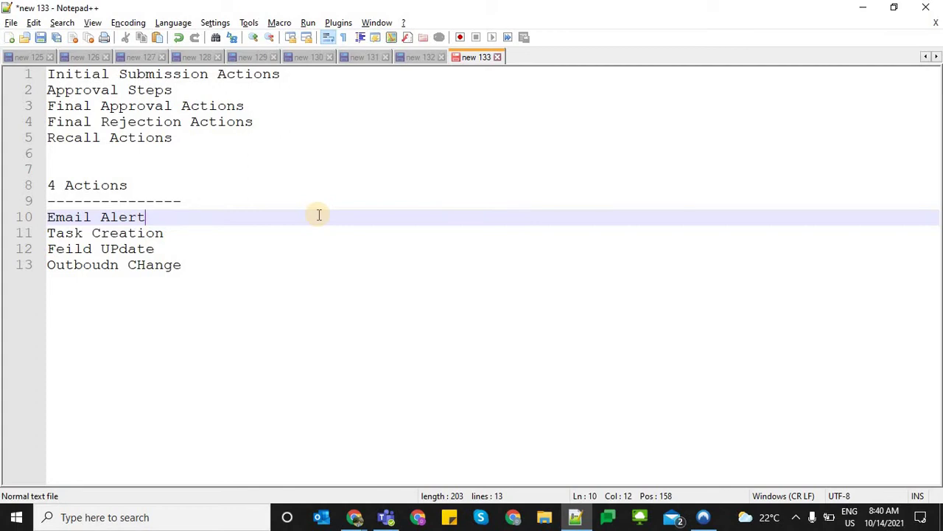
Type 'WaiveOff Addition Charges' on line 15 below the action list
{"action": "left_click", "coordinate": [322, 234]}
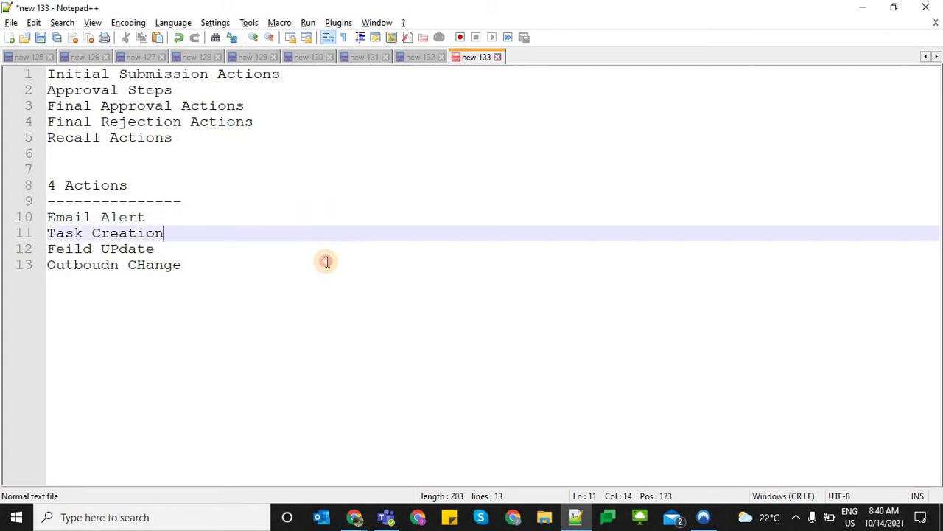
{"action": "left_click", "coordinate": [327, 262]}
{"action": "key", "text": "Return"}
{"action": "key", "text": "Return"}
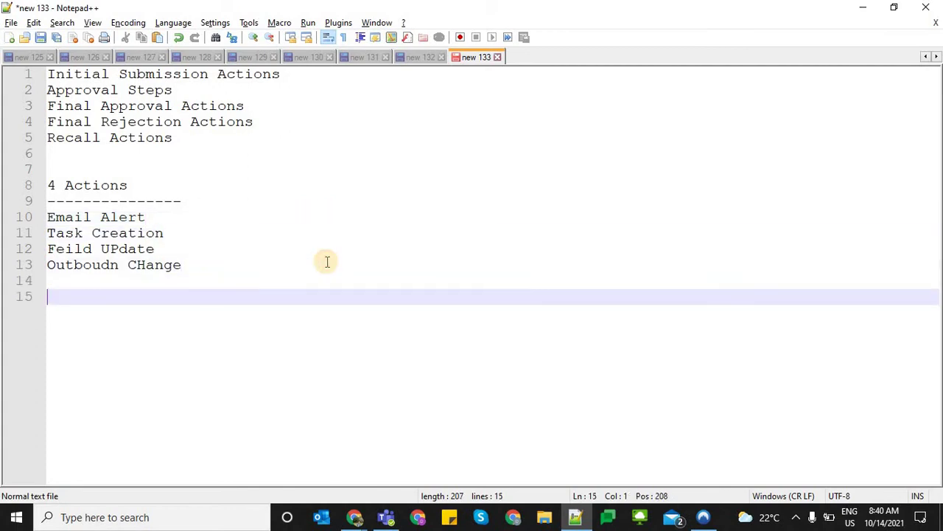
{"action": "type", "text": "Addition"}
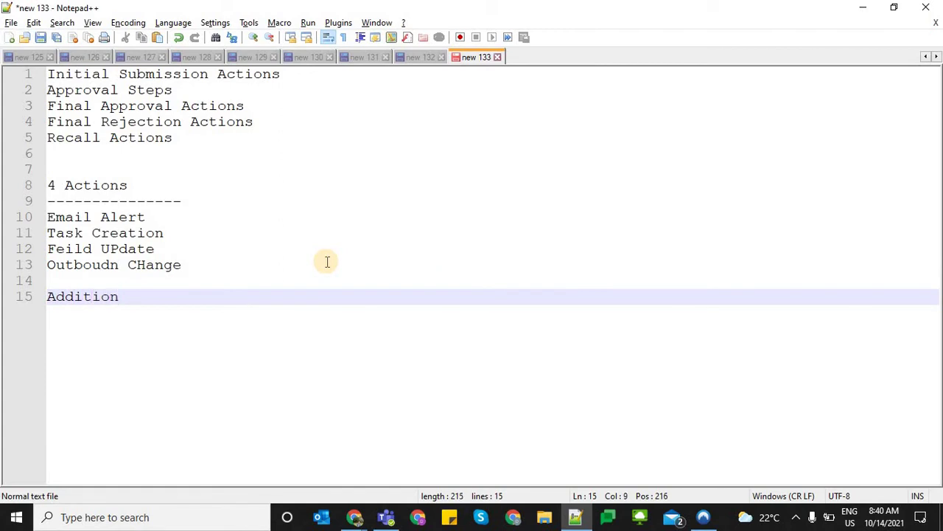
{"action": "key", "text": "BackSpace"}
{"action": "key", "text": "BackSpace"}
{"action": "key", "text": "BackSpace"}
{"action": "key", "text": "BackSpace"}
{"action": "key", "text": "BackSpace"}
{"action": "key", "text": "BackSpace"}
{"action": "key", "text": "BackSpace"}
{"action": "key", "text": "BackSpace"}
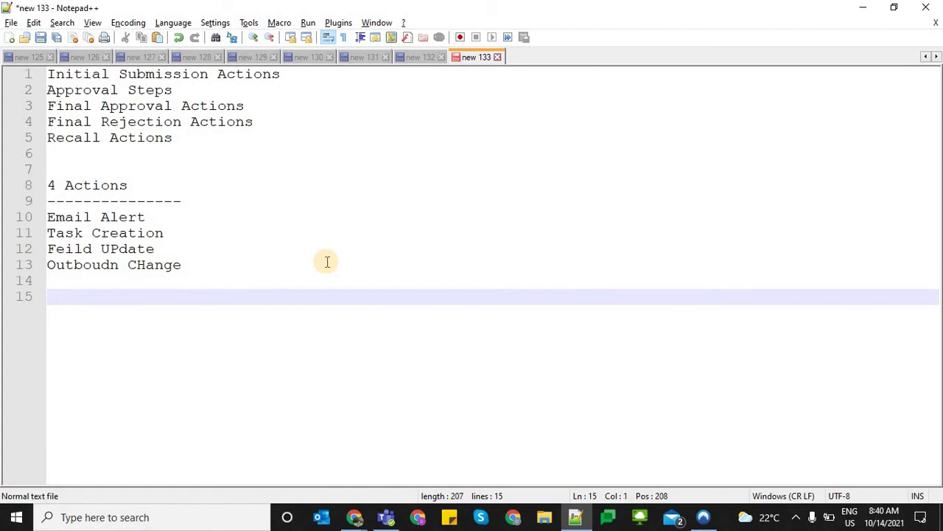
{"action": "type", "text": "WaiveOff"}
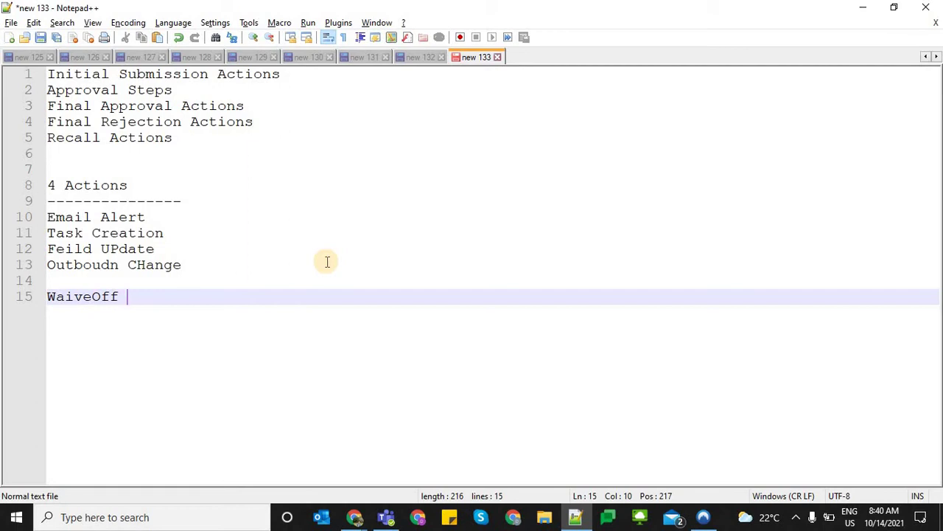
{"action": "type", "text": "Charge"}
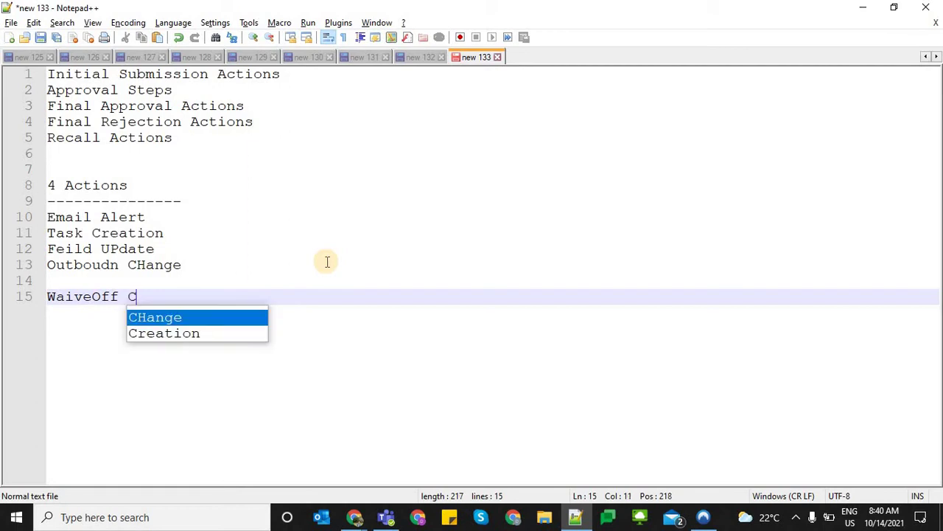
{"action": "key", "text": "BackSpace"}
{"action": "key", "text": "BackSpace"}
{"action": "key", "text": "BackSpace"}
{"action": "key", "text": "BackSpace"}
{"action": "key", "text": "BackSpace"}
{"action": "key", "text": "BackSpace"}
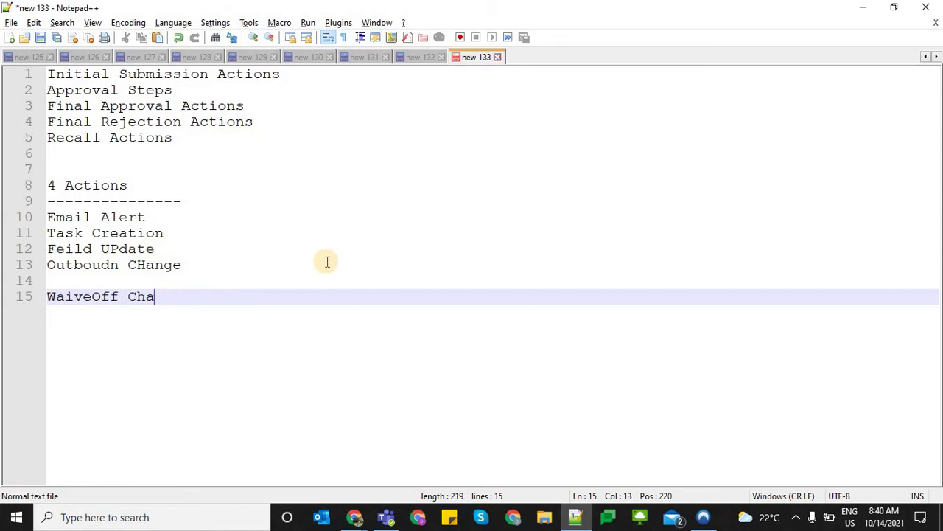
{"action": "type", "text": "AdditionCha"}
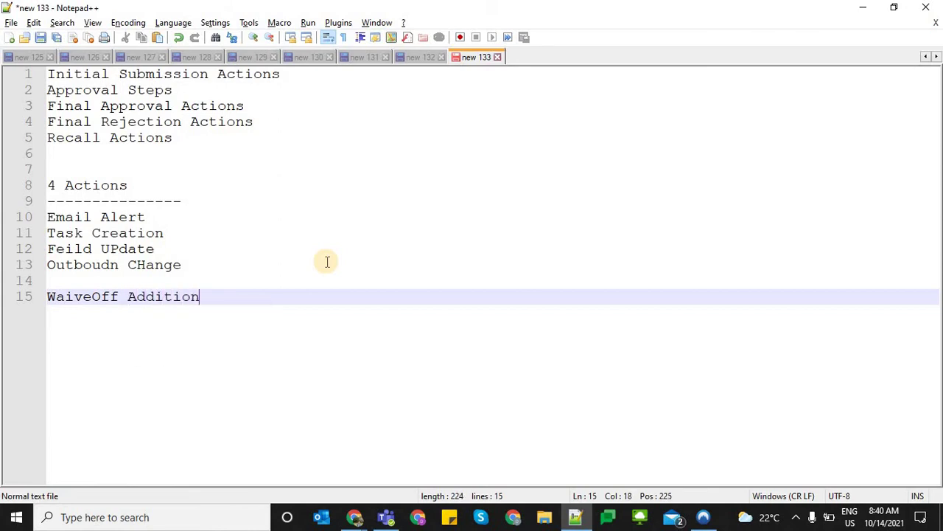
{"action": "key", "text": "BackSpace"}
{"action": "key", "text": "BackSpace"}
{"action": "key", "text": "BackSpace"}
{"action": "type", "text": "Charges"}
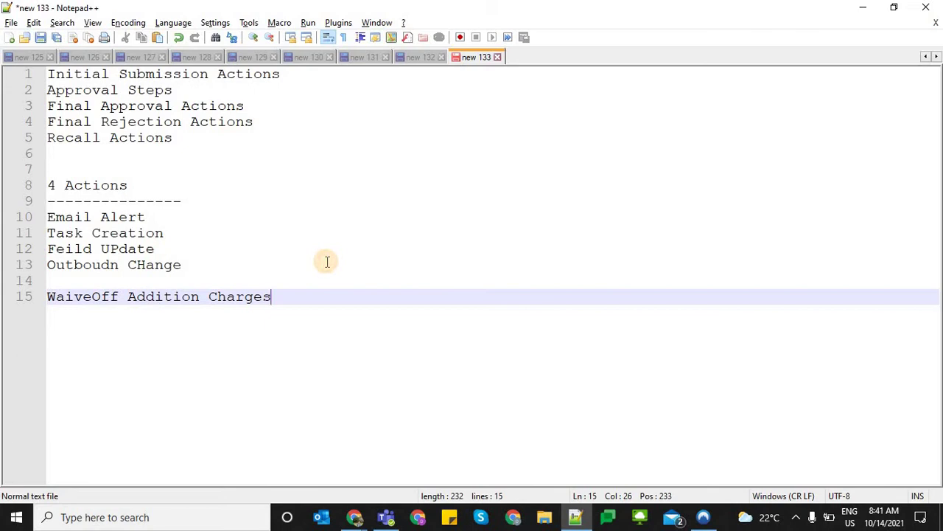
Insert an 'Additional Charegs : 199999' line on line 16, followed by a blank line
{"action": "left_click", "coordinate": [327, 261]}
{"action": "key", "text": "Return"}
{"action": "key", "text": "Return"}
{"action": "key", "text": "Down"}
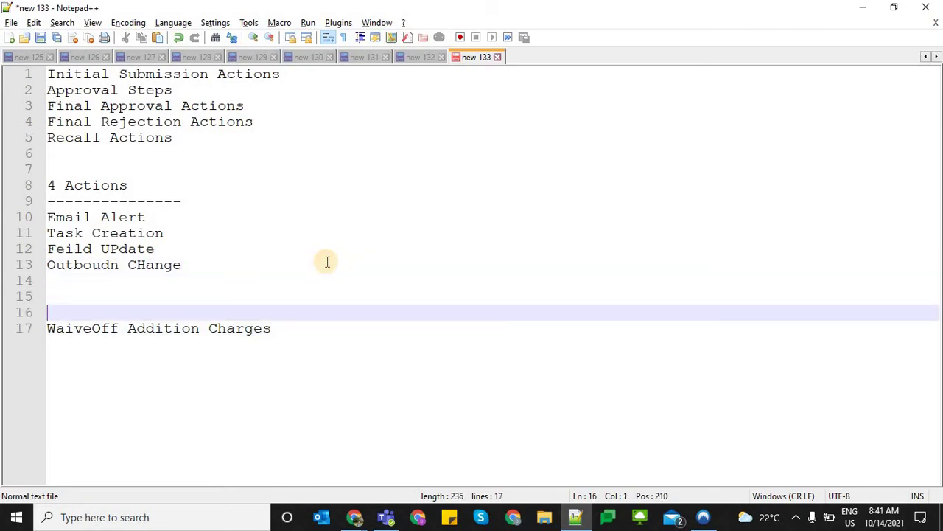
{"action": "type", "text": "Addi"}
{"action": "type", "text": "co"}
{"action": "key", "text": "BackSpace"}
{"action": "key", "text": "BackSpace"}
{"action": "type", "text": "tional "}
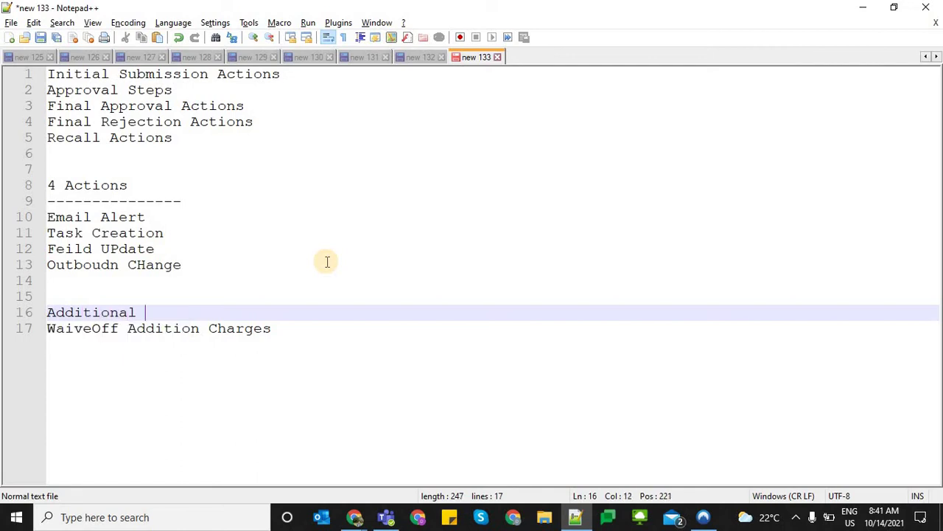
{"action": "type", "text": "Charegs : 10000"}
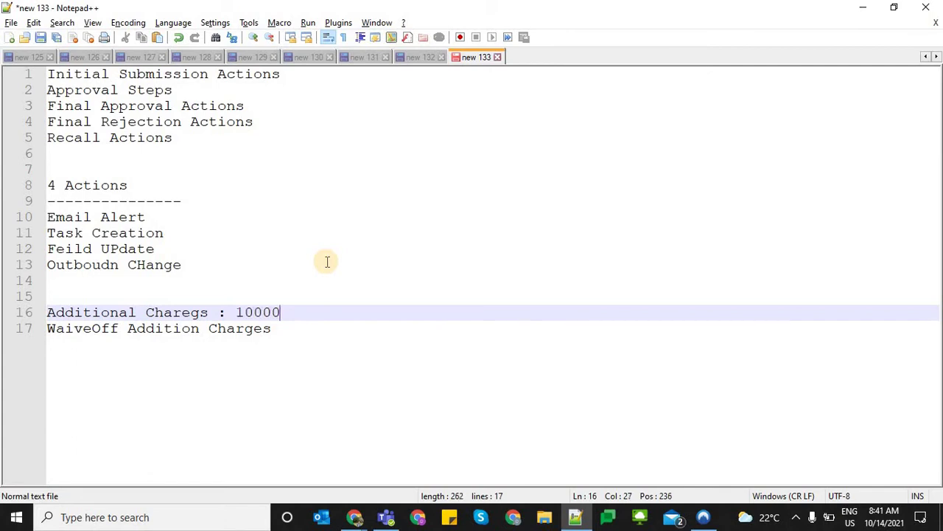
{"action": "key", "text": "BackSpace"}
{"action": "key", "text": "BackSpace"}
{"action": "key", "text": "BackSpace"}
{"action": "key", "text": "BackSpace"}
{"action": "key", "text": "BackSpace"}
{"action": "type", "text": "199999"}
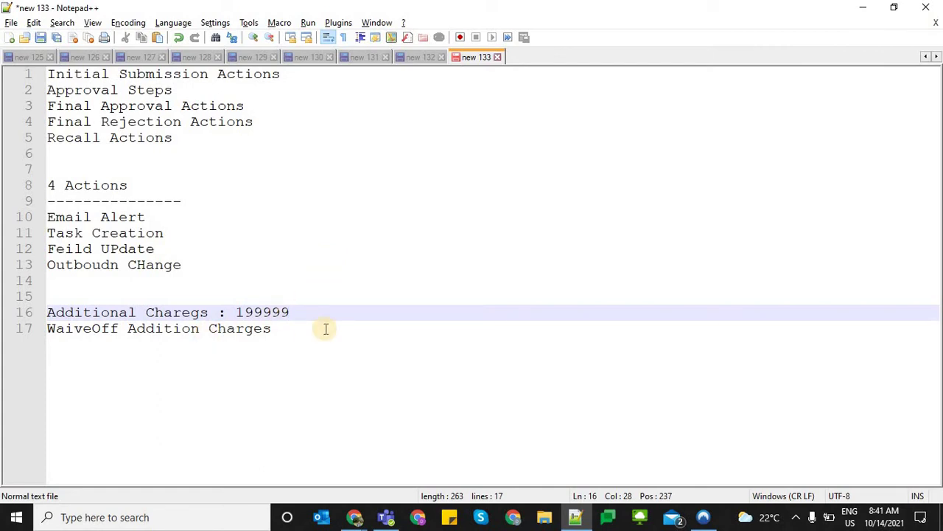
{"action": "key", "text": "Return"}
End the line with a colon so it reads 'WaiveOff Addition Charges :'
{"action": "left_click", "coordinate": [325, 351]}
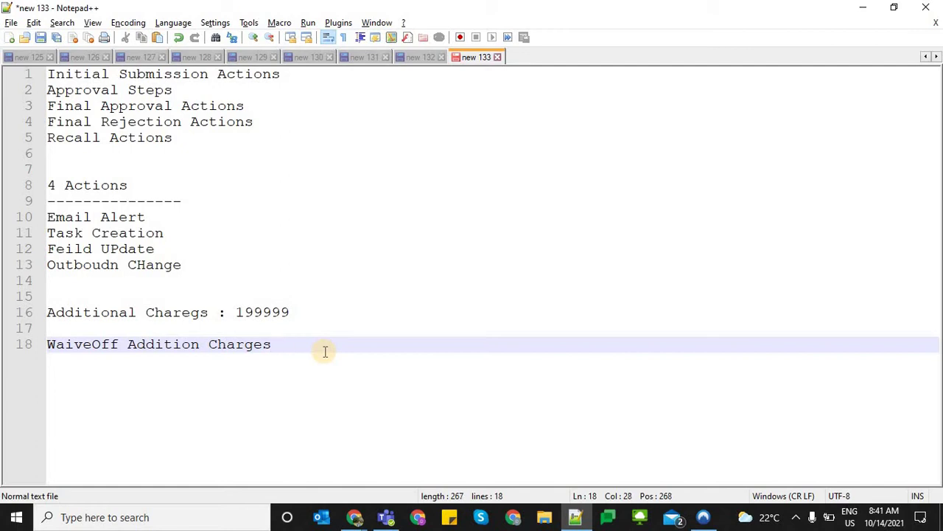
{"action": "key", "text": "BackSpace"}
{"action": "key", "text": "BackSpace"}
{"action": "key", "text": "BackSpace"}
{"action": "type", "text": "s :"}
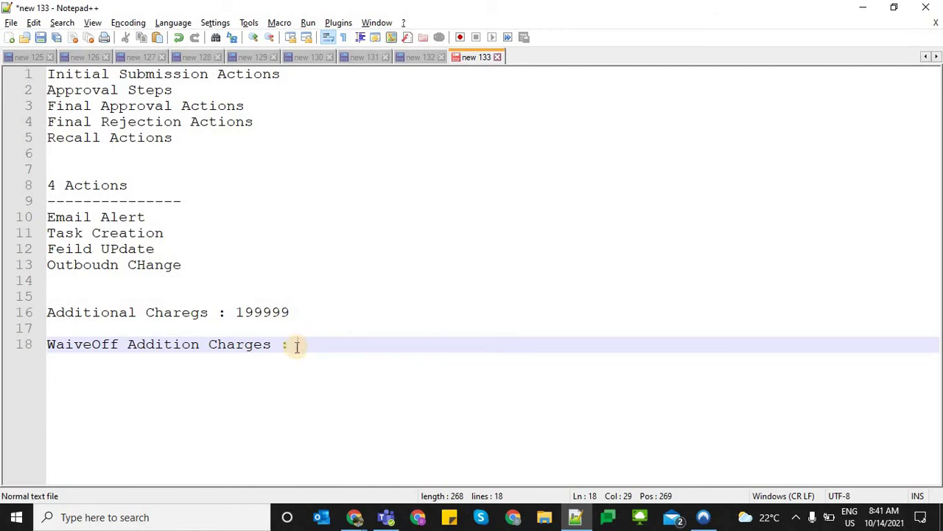
{"action": "left_click", "coordinate": [66, 345], "text": "shift"}
{"action": "key", "text": "End"}
{"action": "left_click", "coordinate": [28, 346]}
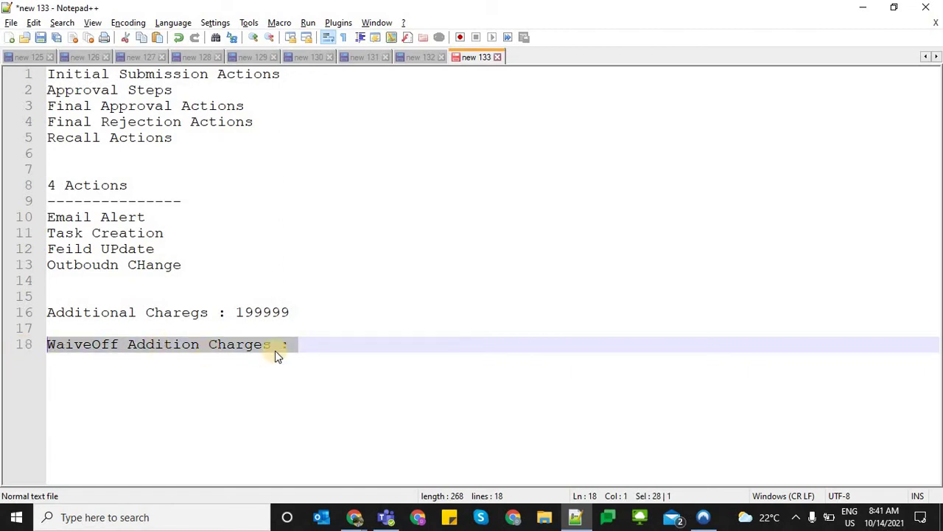
{"action": "left_click", "coordinate": [288, 342]}
{"action": "left_click", "coordinate": [296, 343]}
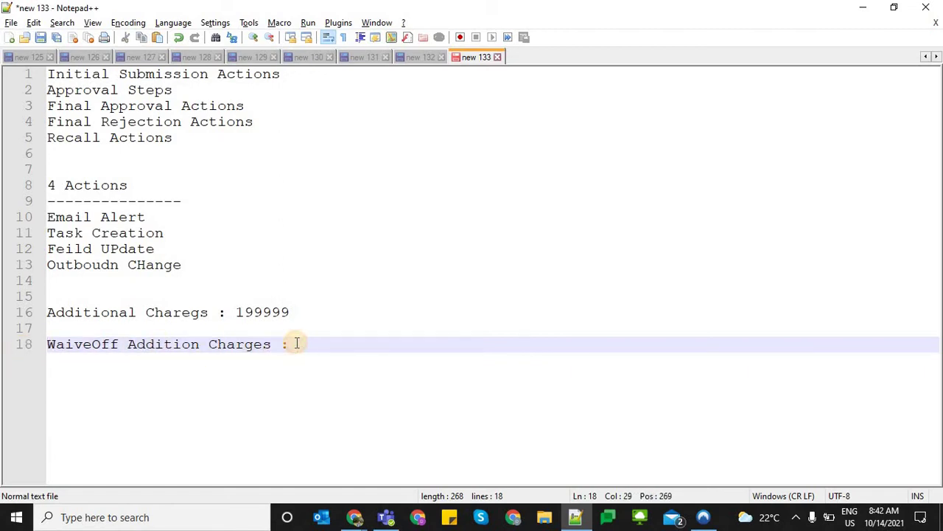
{"action": "key", "text": "BackSpace"}
{"action": "key", "text": "BackSpace"}
{"action": "type", "text": ":"}
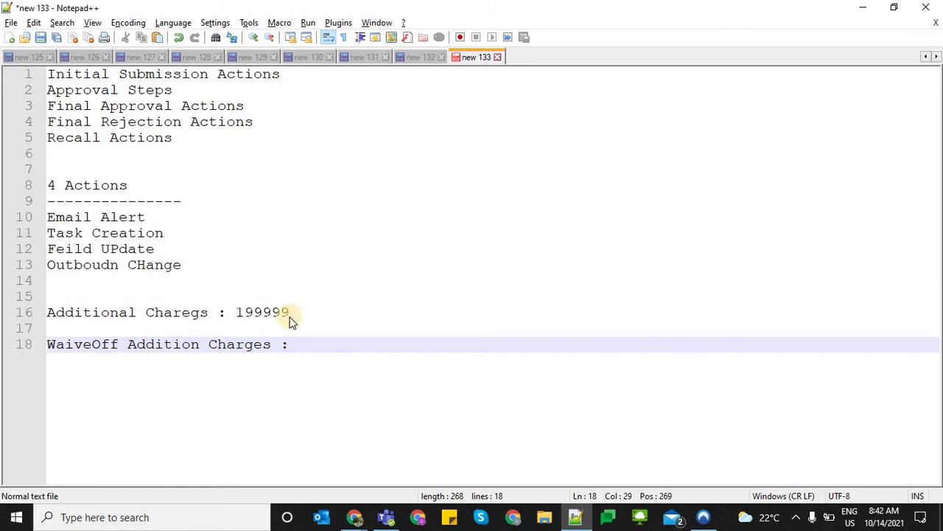
Select the WaiveOff Addition Charges line, then switch to the Salesforce Approval Processes page
{"action": "key", "text": "alt+Tab"}
{"action": "key", "text": "alt+Tab"}
{"action": "left_click_drag", "start_coordinate": [83, 312], "coordinate": [238, 312]}
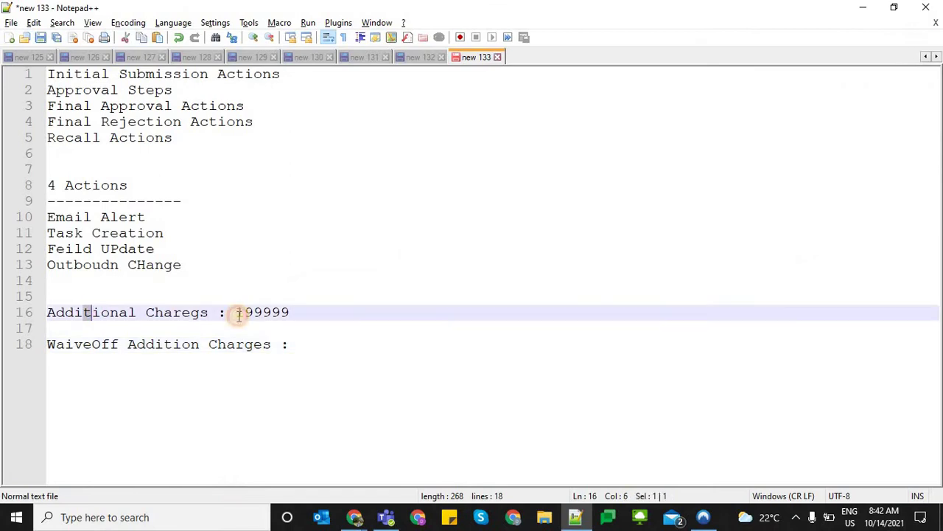
{"action": "left_click_drag", "start_coordinate": [57, 344], "coordinate": [65, 345]}
{"action": "triple_click", "coordinate": [289, 346]}
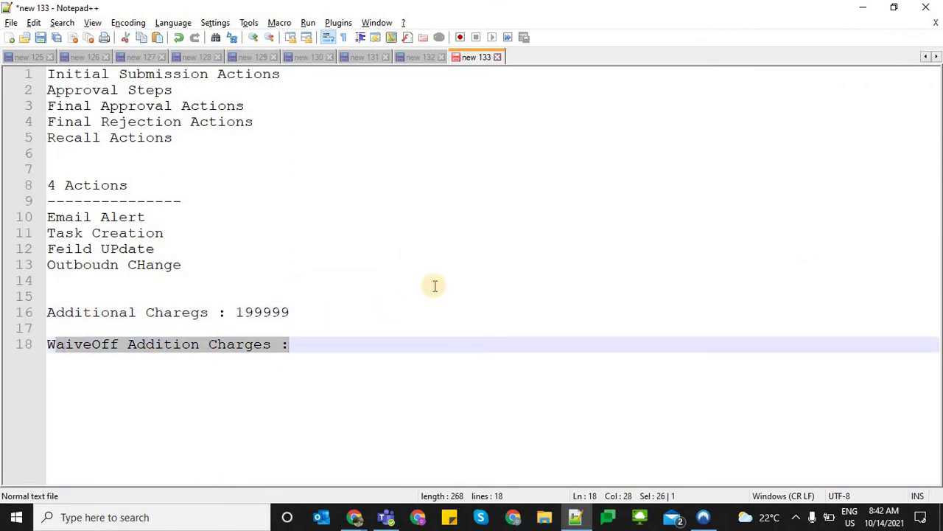
{"action": "key", "text": "alt+Tab"}
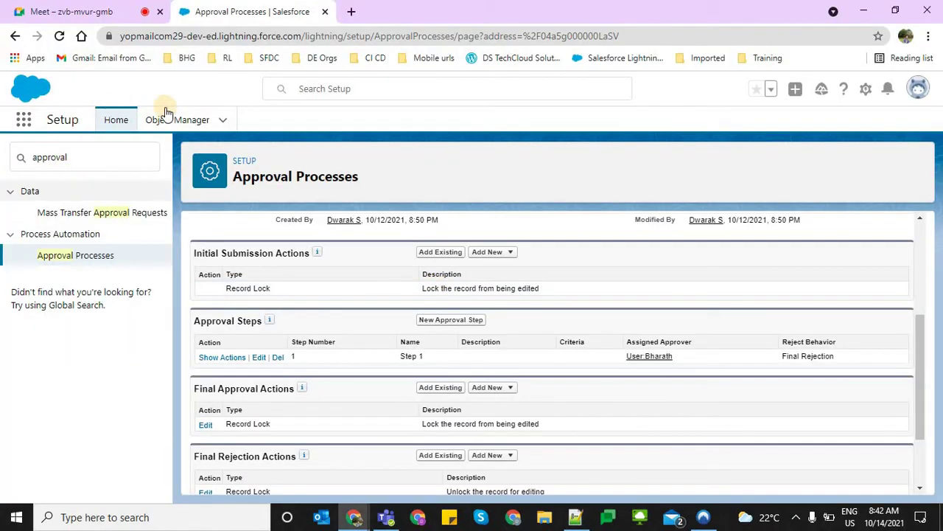
In Object Manager, filter by 'payment i' and open the Payment Information object
{"action": "left_click", "coordinate": [176, 118]}
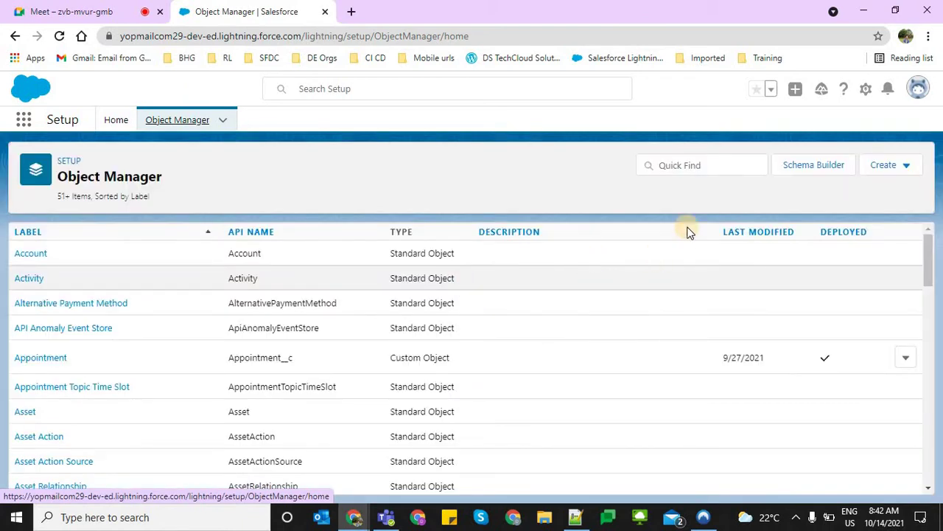
{"action": "left_click", "coordinate": [684, 166]}
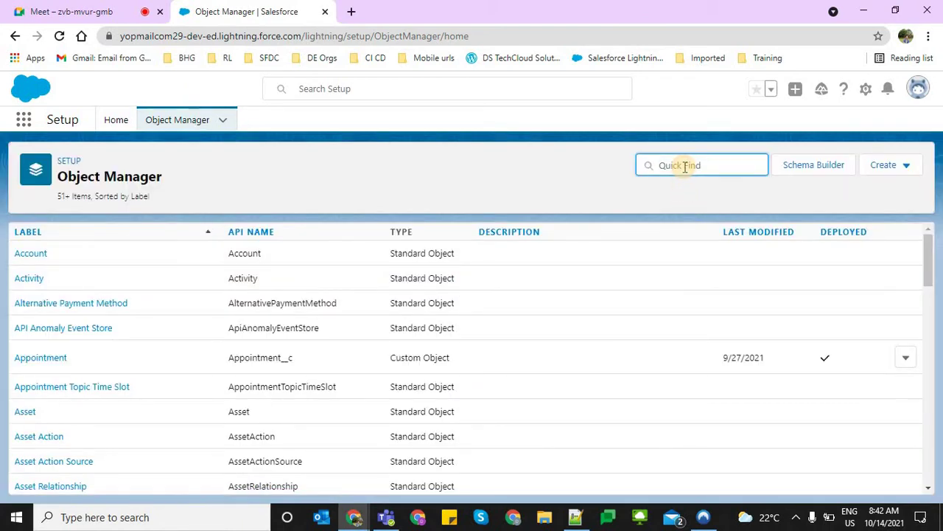
{"action": "type", "text": "pay"}
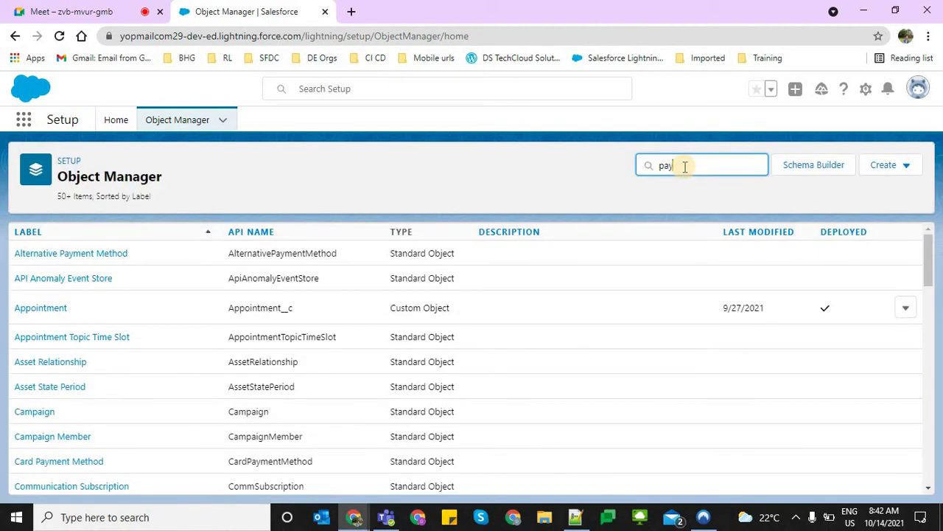
{"action": "type", "text": "ment i"}
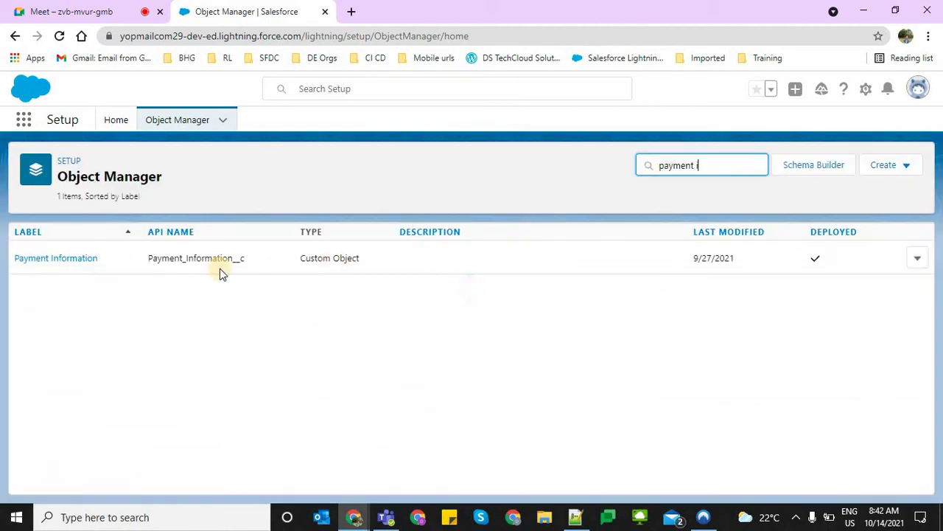
{"action": "left_click", "coordinate": [71, 250]}
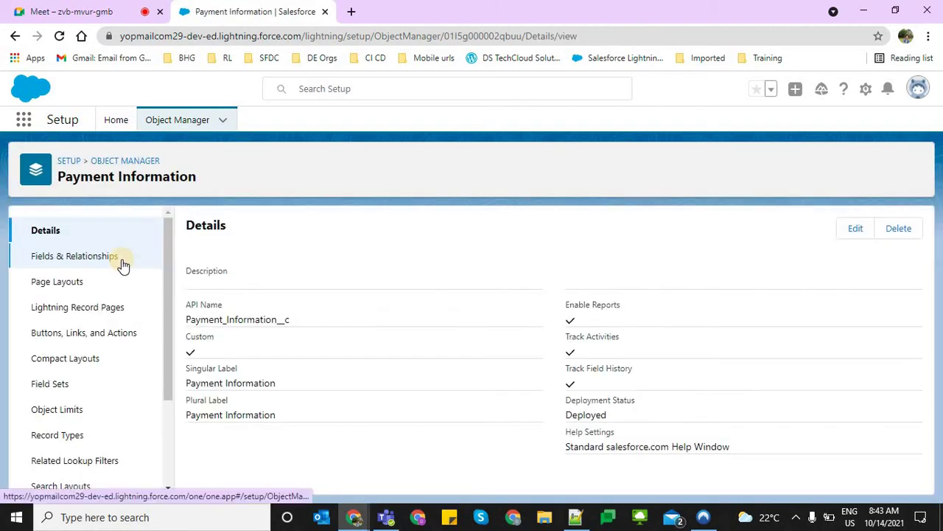
Start a new Number field from Payment Information's Fields & Relationships list
{"action": "left_click", "coordinate": [122, 263]}
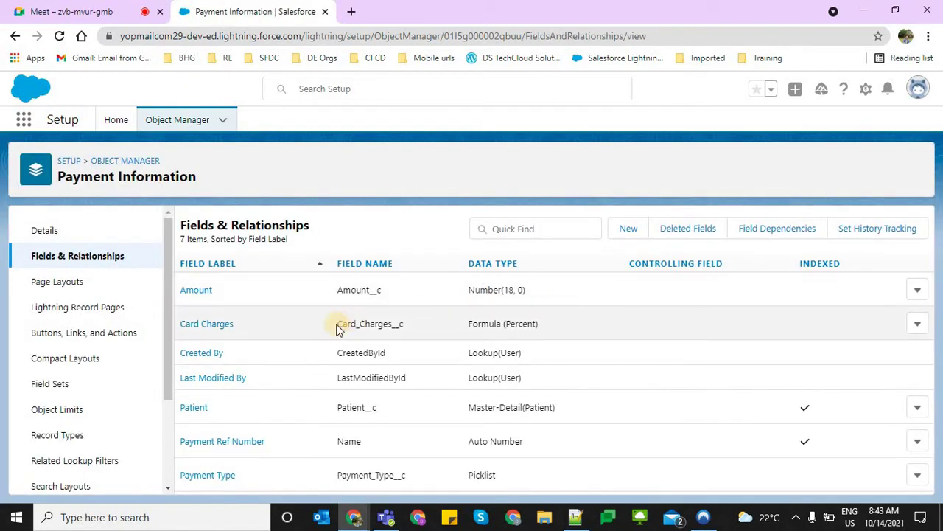
{"action": "double_click", "coordinate": [352, 289]}
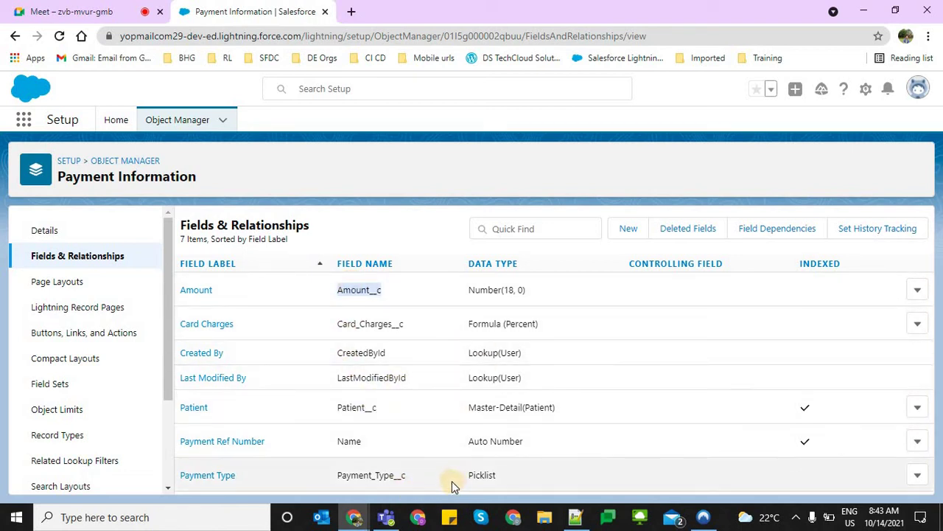
{"action": "left_click", "coordinate": [628, 229]}
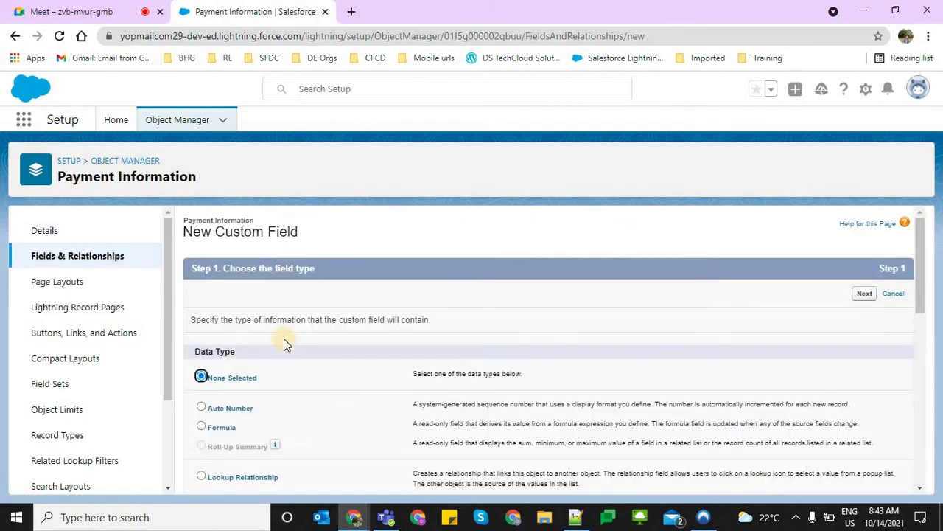
{"action": "scroll", "coordinate": [286, 343], "scroll_direction": "down", "scroll_amount": 2}
{"action": "scroll", "coordinate": [284, 339], "scroll_direction": "down", "scroll_amount": 3}
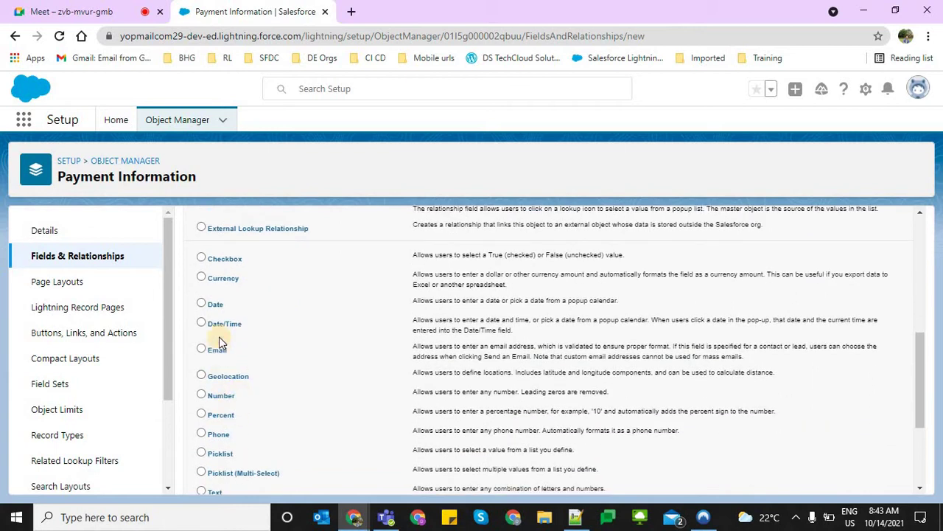
{"action": "scroll", "coordinate": [242, 391], "scroll_direction": "down", "scroll_amount": 3}
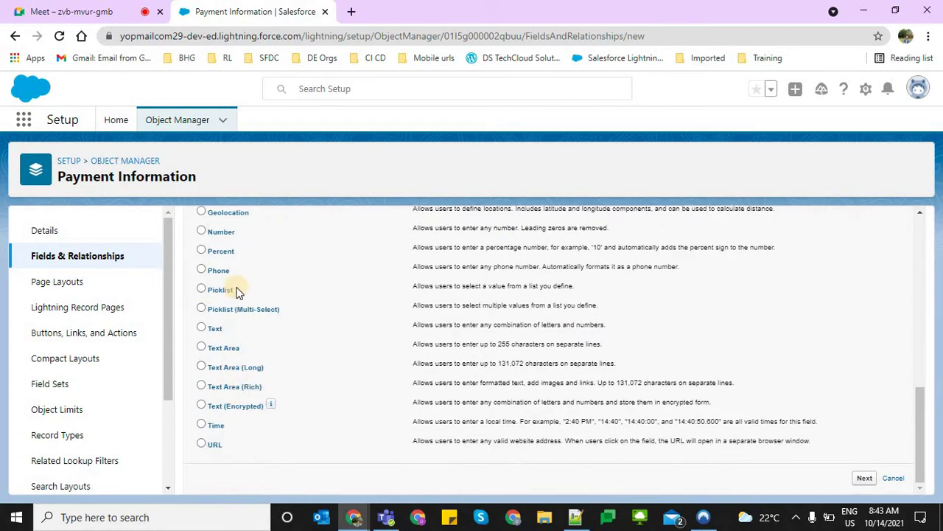
{"action": "left_click", "coordinate": [219, 233]}
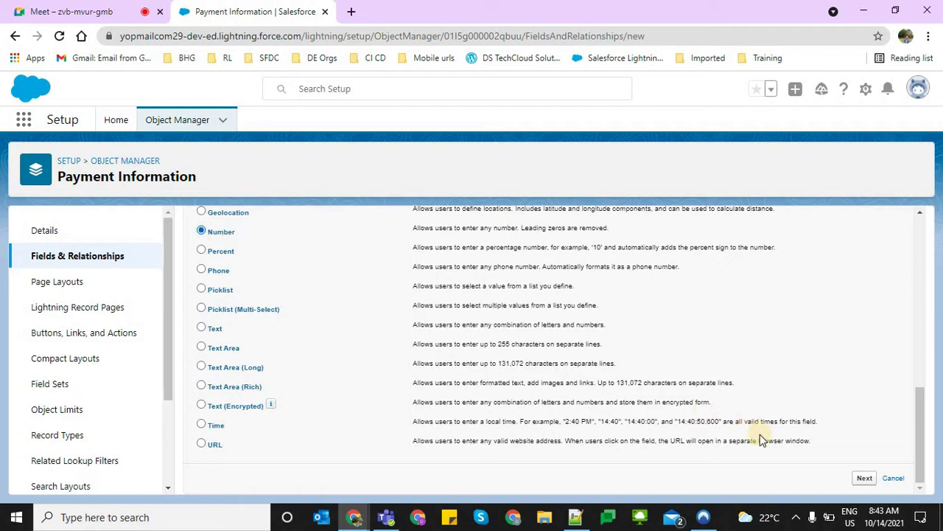
{"action": "left_click", "coordinate": [864, 476]}
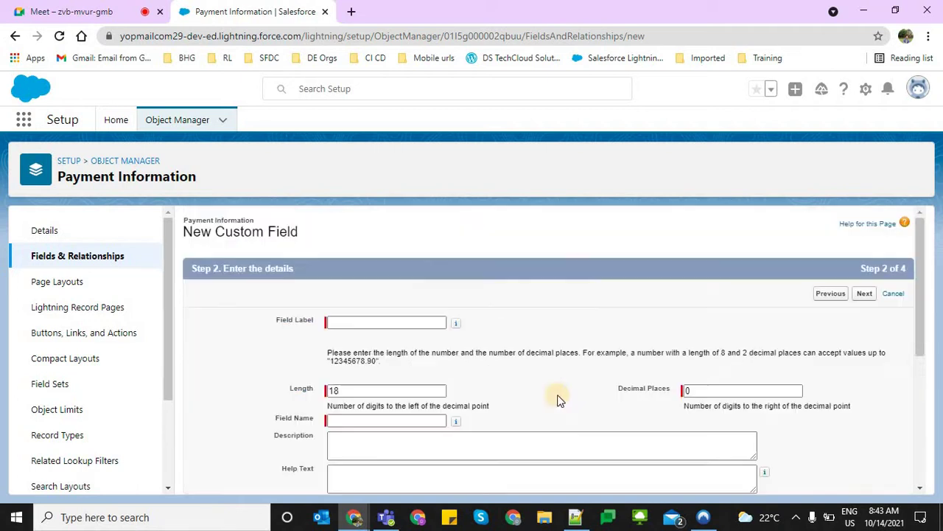
Label the field 'Additional Charges', keep default security and layout settings, and save
{"action": "left_click", "coordinate": [411, 324]}
{"action": "type", "text": "A"}
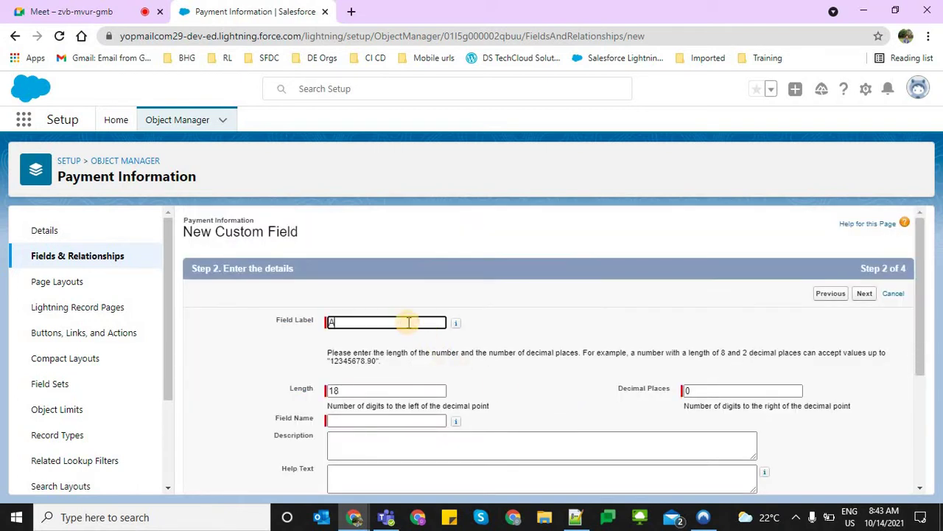
{"action": "type", "text": "dditional Chareges"}
{"action": "key", "text": "BackSpace"}
{"action": "key", "text": "BackSpace"}
{"action": "key", "text": "BackSpace"}
{"action": "key", "text": "BackSpace"}
{"action": "type", "text": "ges"}
{"action": "key", "text": "Tab"}
{"action": "left_click", "coordinate": [863, 293]}
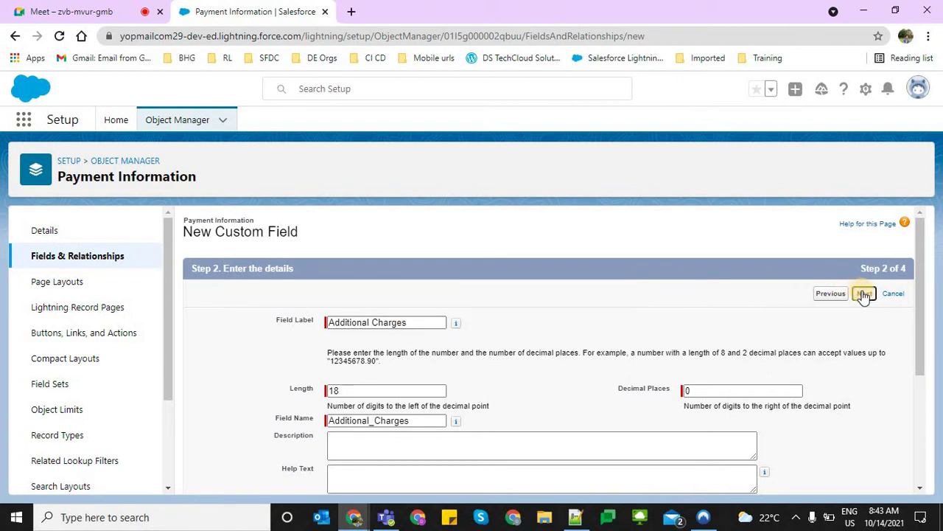
{"action": "left_click", "coordinate": [862, 293]}
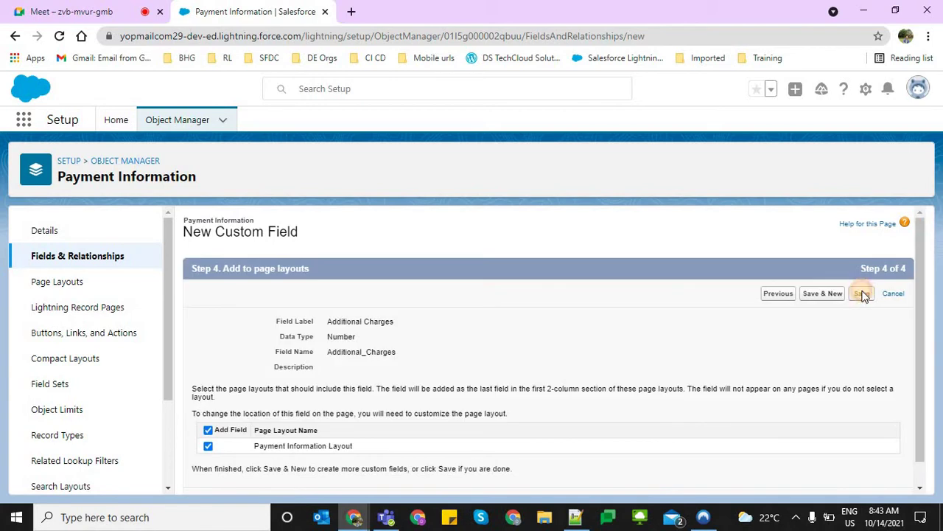
{"action": "left_click", "coordinate": [863, 293]}
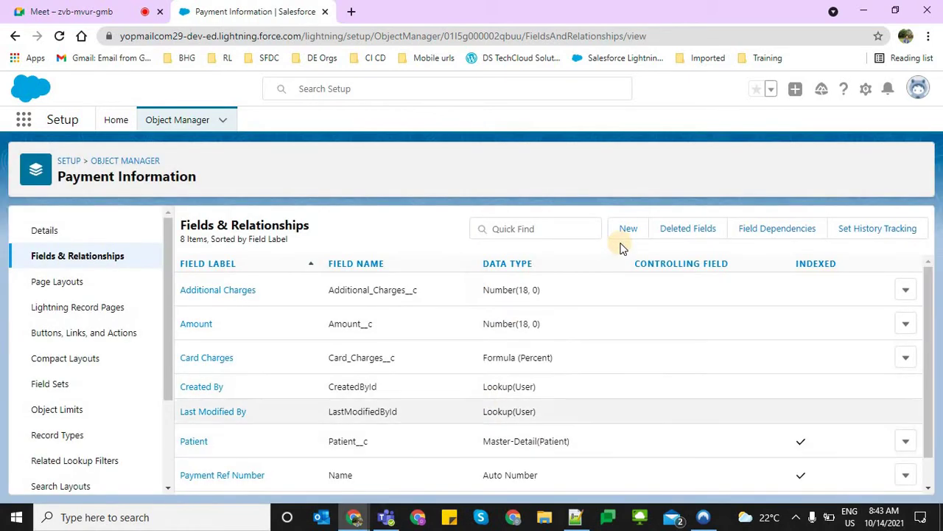
Start a new Checkbox field on Payment Information labelled 'Waive Off Additonal Charges'
{"action": "left_click", "coordinate": [625, 231]}
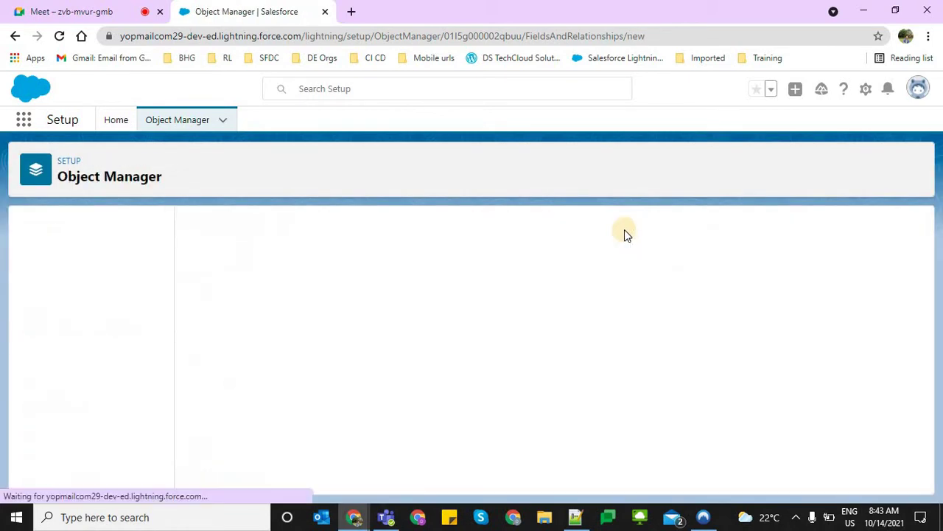
{"action": "scroll", "coordinate": [223, 305], "scroll_direction": "down", "scroll_amount": 3}
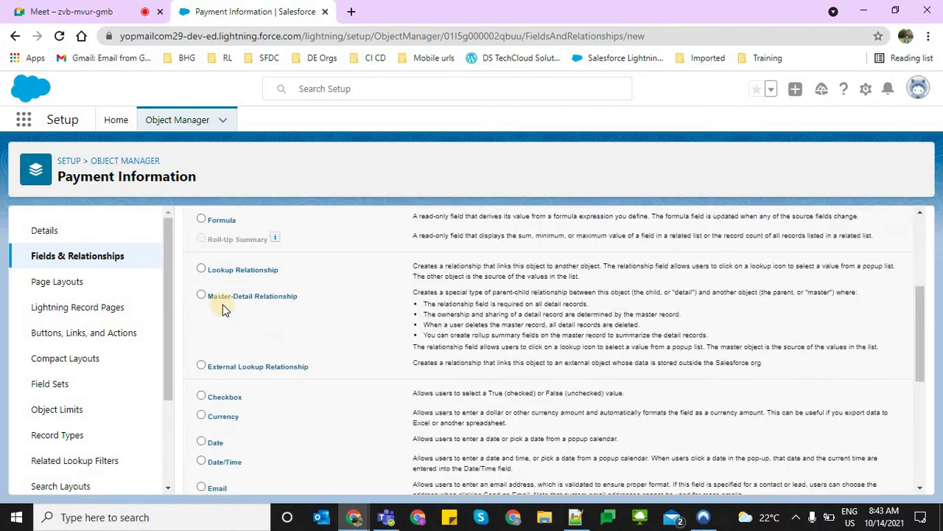
{"action": "scroll", "coordinate": [234, 333], "scroll_direction": "down", "scroll_amount": 1}
{"action": "left_click", "coordinate": [232, 328]}
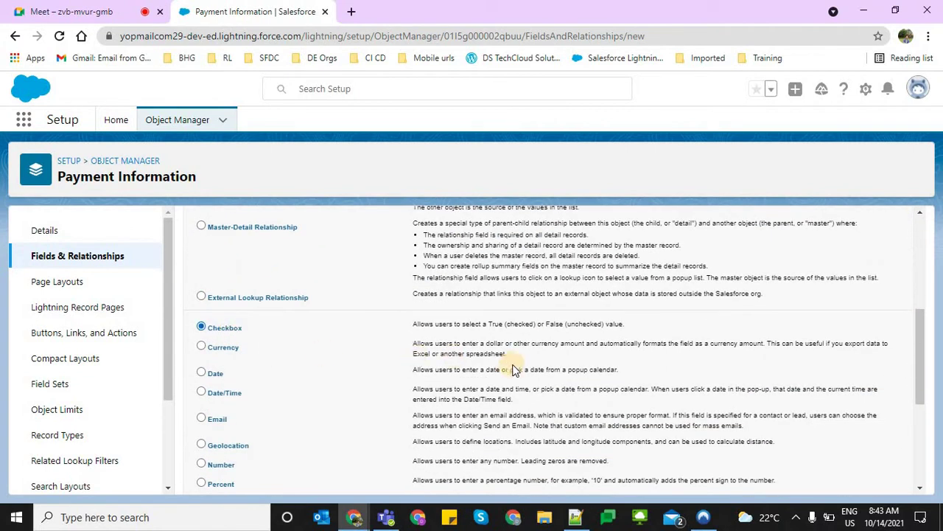
{"action": "scroll", "coordinate": [618, 396], "scroll_direction": "down", "scroll_amount": 4}
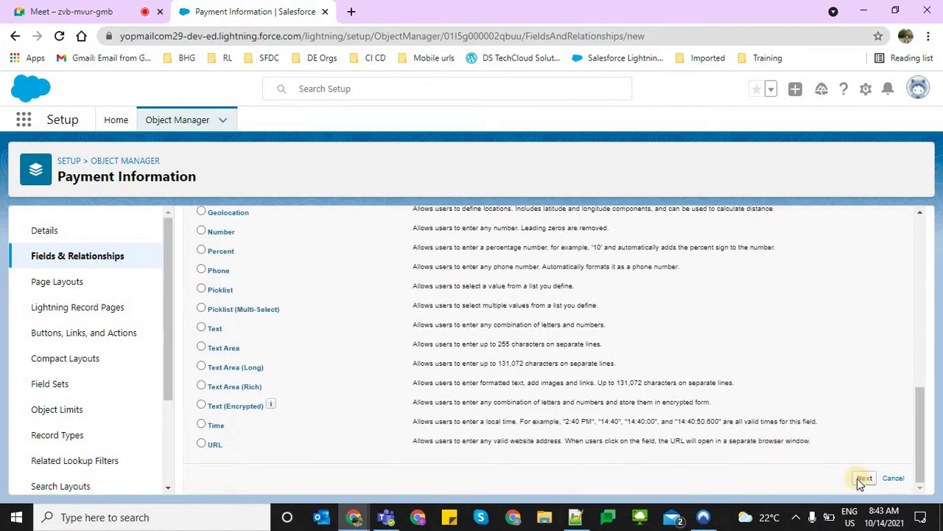
{"action": "left_click", "coordinate": [861, 478]}
{"action": "type", "text": "W"}
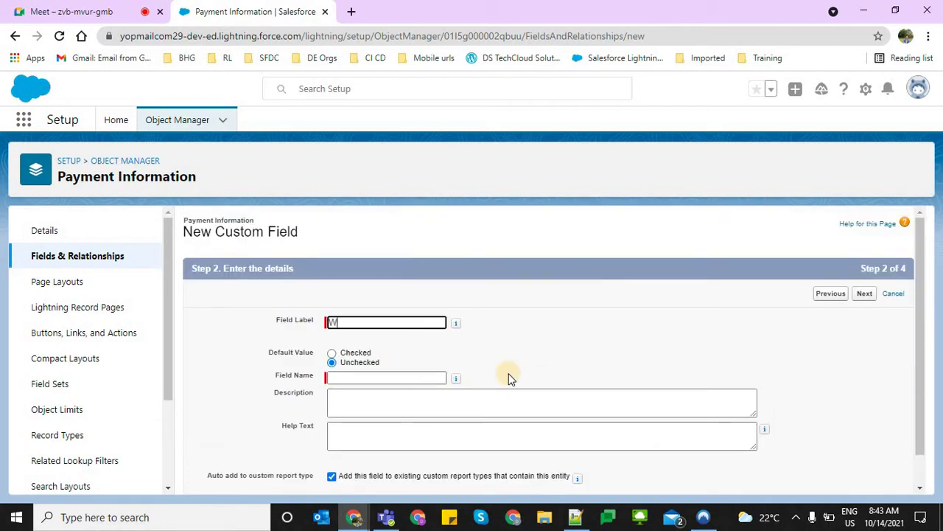
{"action": "type", "text": "aive Off Additonal Chareg"}
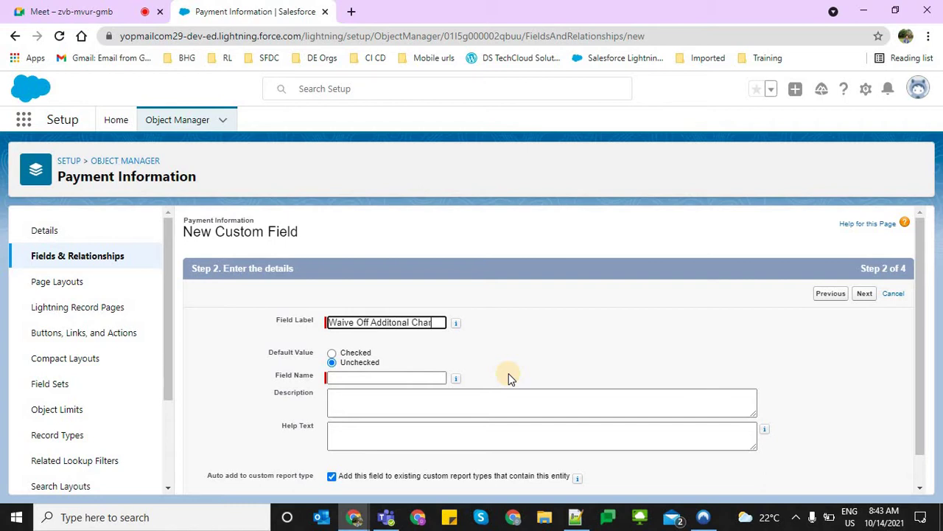
{"action": "key", "text": "BackSpace"}
{"action": "key", "text": "BackSpace"}
{"action": "type", "text": "ges"}
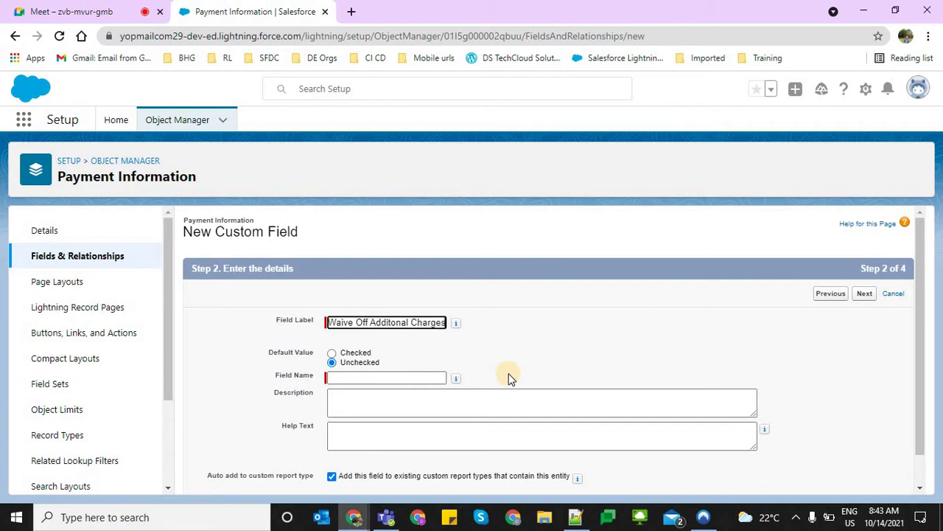
{"action": "key", "text": "Tab"}
Make the field read-only for all profiles, keep it on the page layout, and save
{"action": "left_click", "coordinate": [700, 326]}
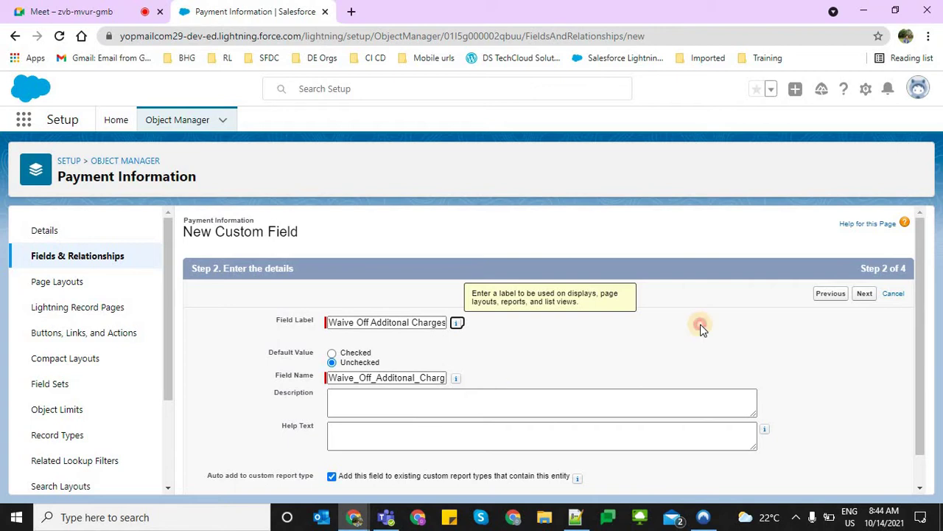
{"action": "left_click", "coordinate": [860, 294]}
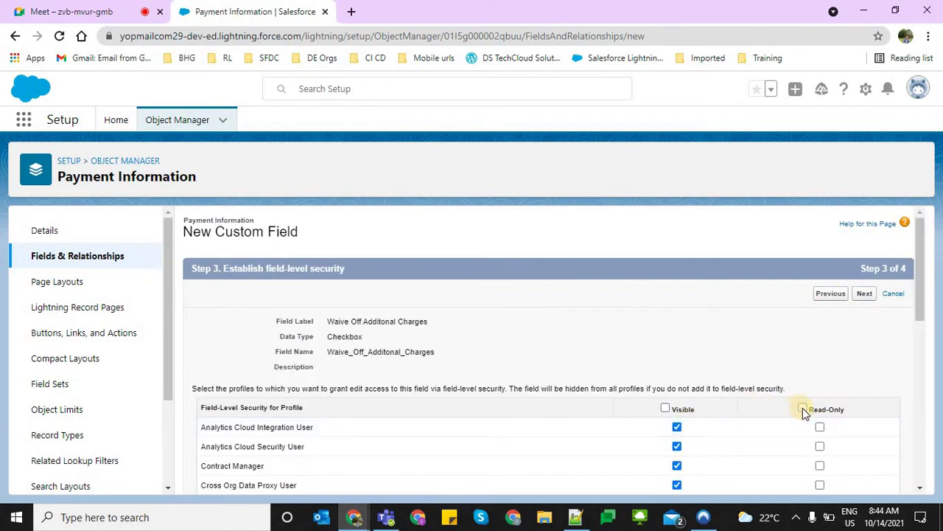
{"action": "scroll", "coordinate": [804, 273], "scroll_direction": "down", "scroll_amount": 2}
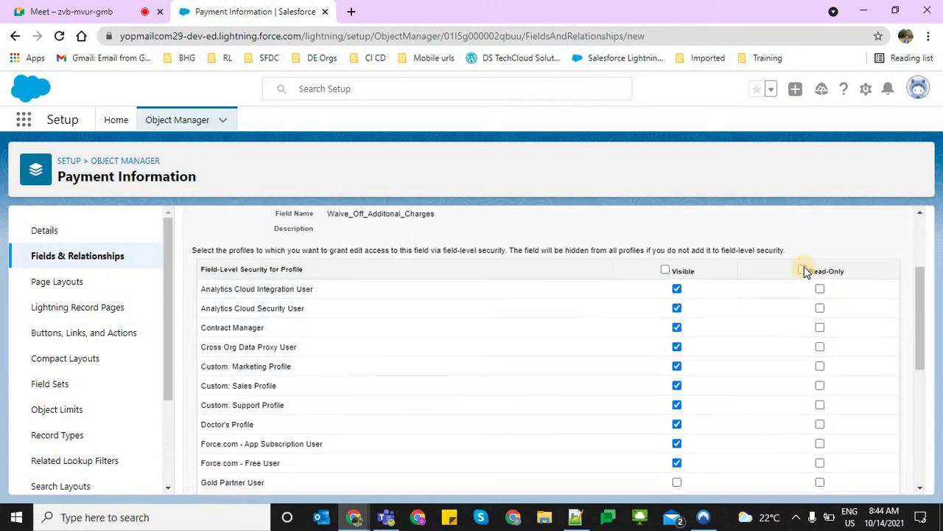
{"action": "left_click", "coordinate": [804, 270]}
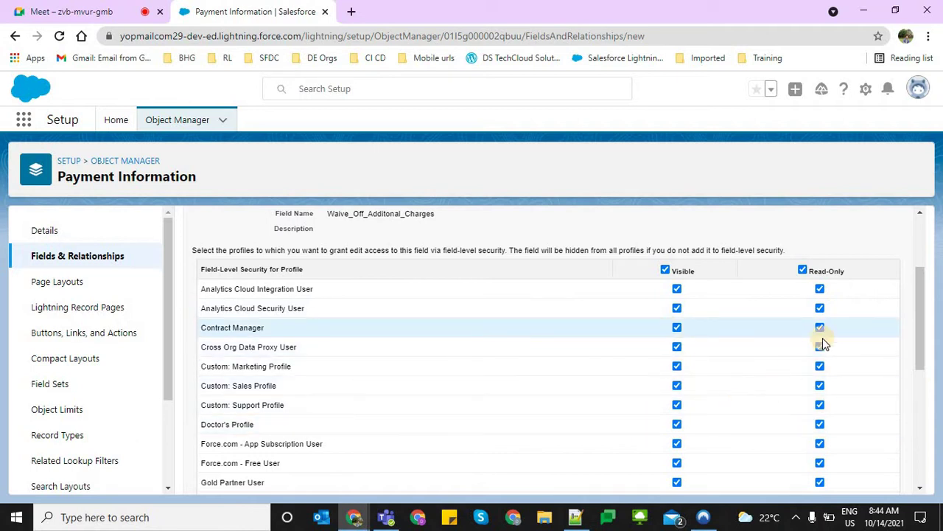
{"action": "scroll", "coordinate": [781, 440], "scroll_direction": "down", "scroll_amount": 2}
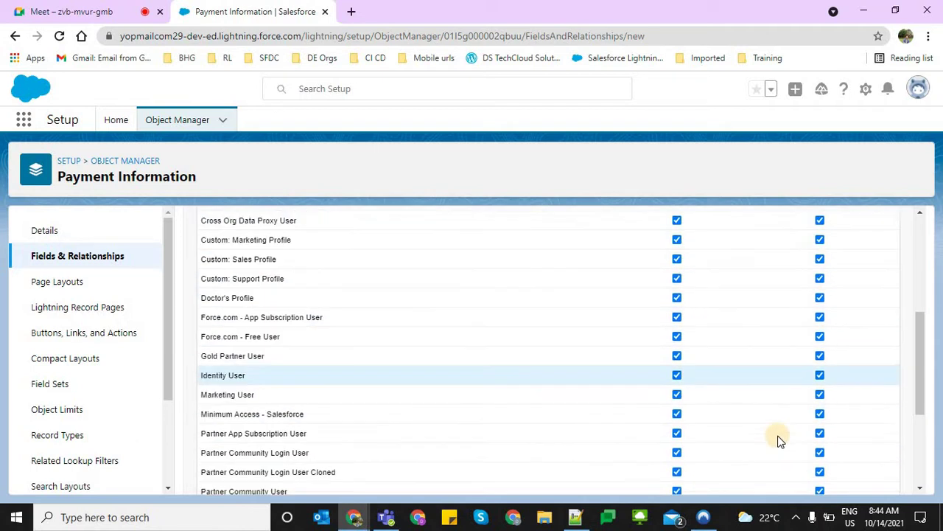
{"action": "scroll", "coordinate": [781, 440], "scroll_direction": "down", "scroll_amount": 3}
{"action": "left_click", "coordinate": [870, 476]}
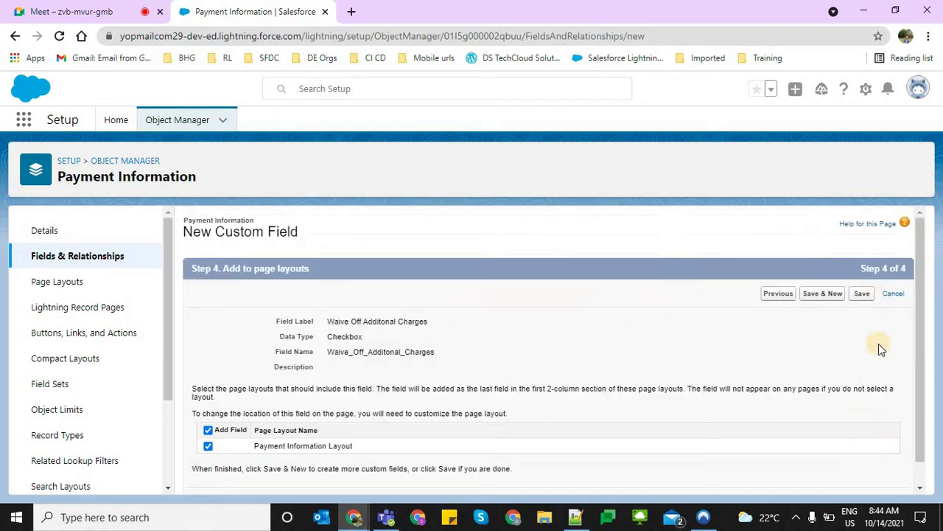
{"action": "left_click", "coordinate": [864, 294]}
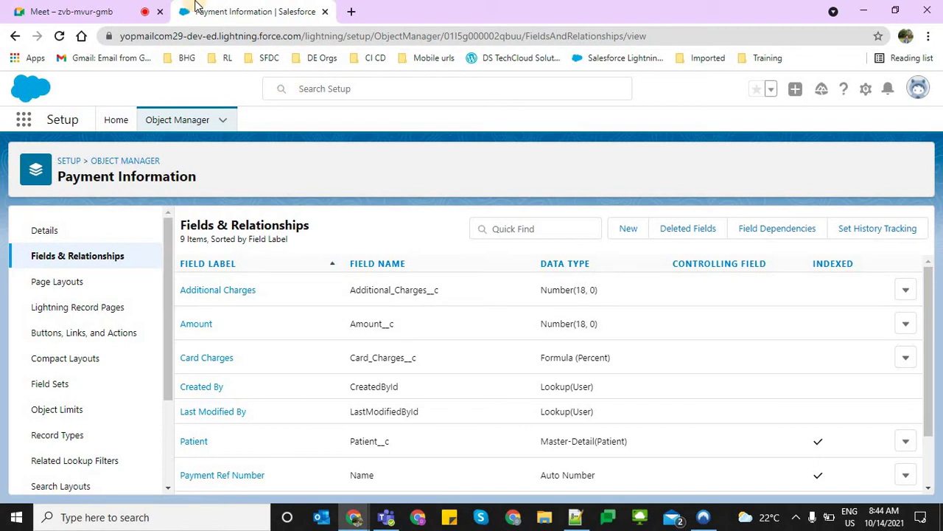
Duplicate the Payment Information browser tab
{"action": "right_click", "coordinate": [244, 3]}
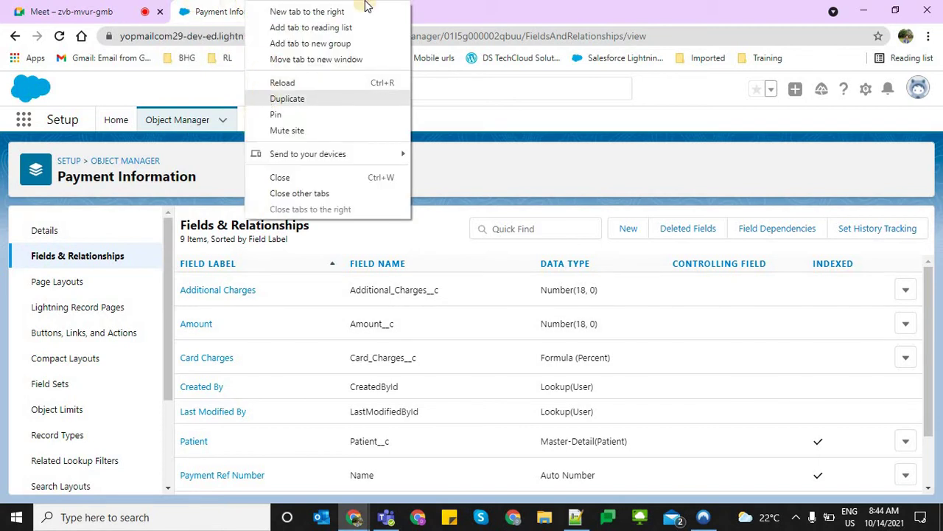
{"action": "left_click", "coordinate": [261, 98]}
{"action": "left_click_drag", "start_coordinate": [333, 5], "coordinate": [254, 9]}
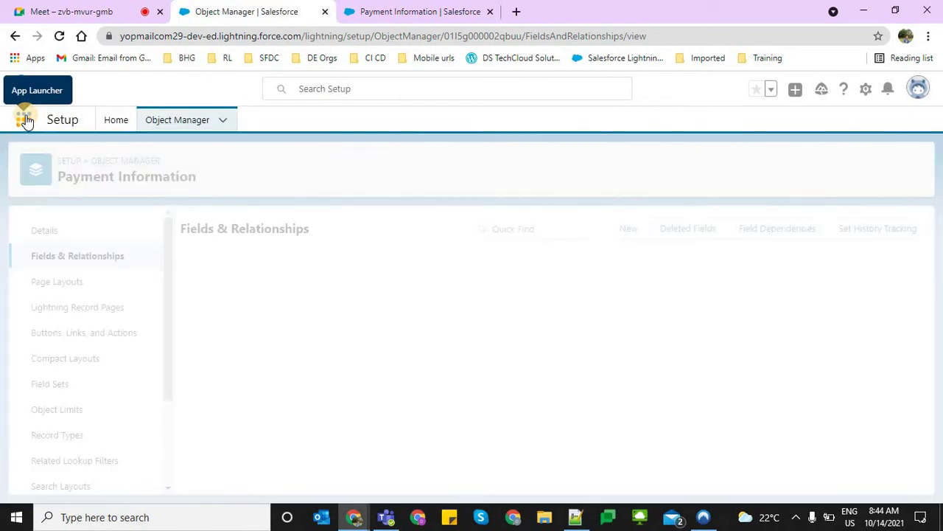
Open the Mylon Hospitals app and start a new Payment Information record
{"action": "left_click", "coordinate": [25, 120]}
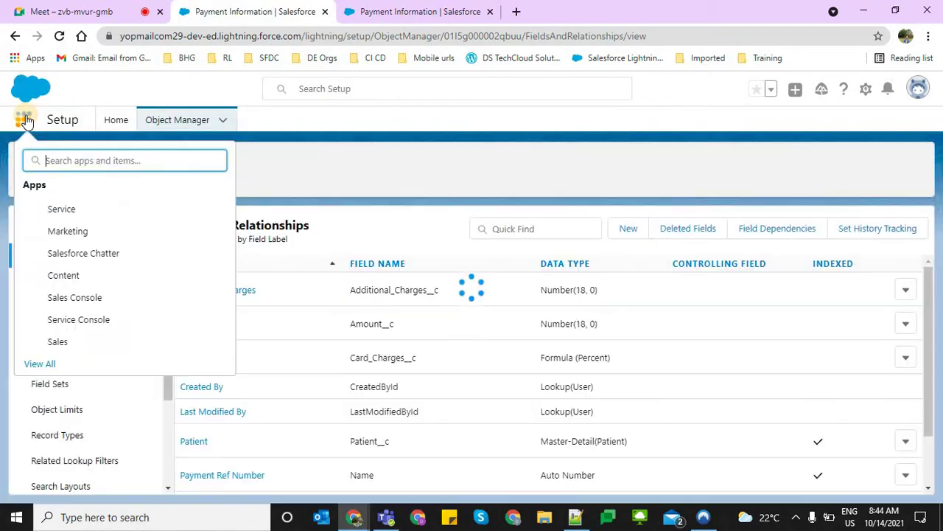
{"action": "type", "text": "my"}
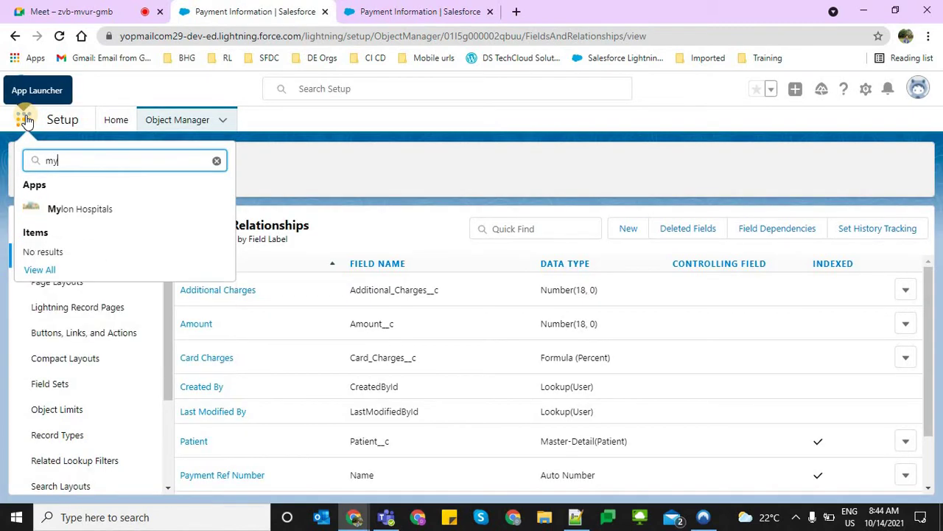
{"action": "key", "text": "Return"}
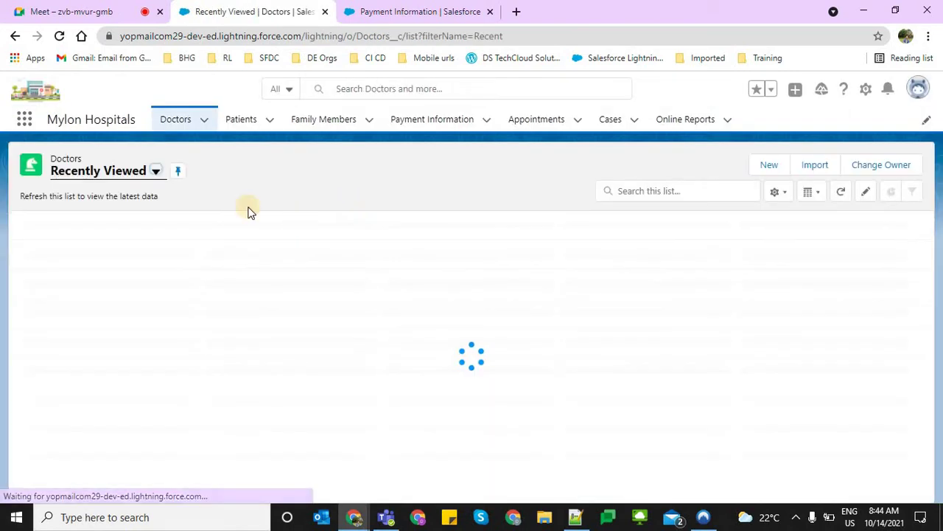
{"action": "left_click", "coordinate": [396, 120]}
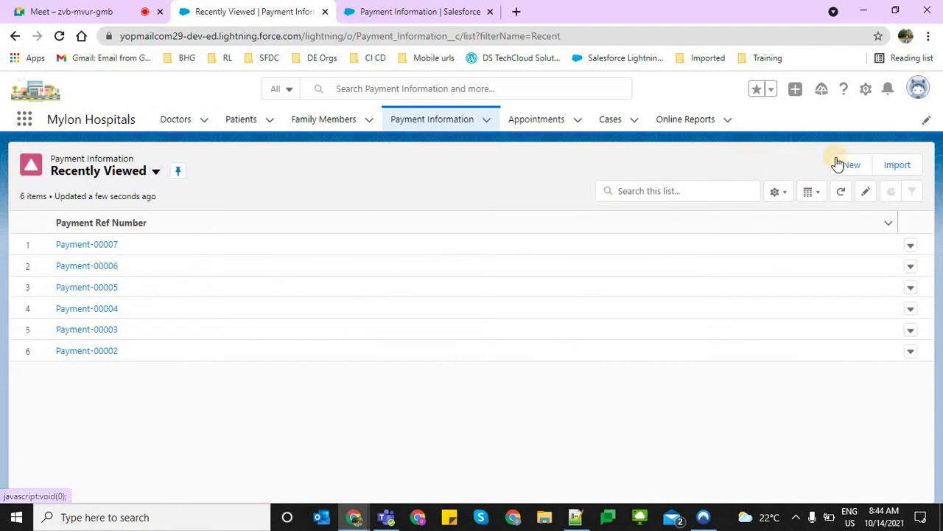
{"action": "left_click", "coordinate": [839, 160]}
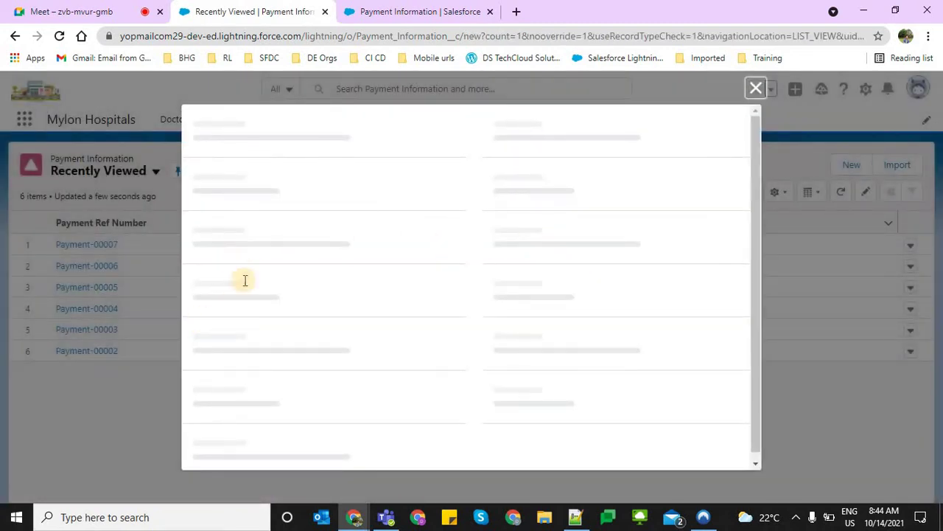
Set Payment Type to Cash and pick a recent patient
{"action": "left_click", "coordinate": [259, 243]}
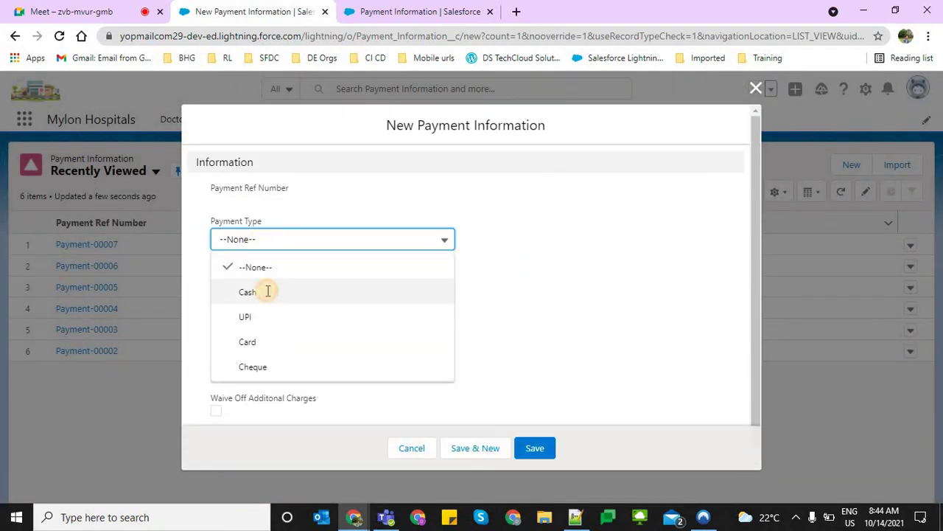
{"action": "left_click", "coordinate": [267, 291]}
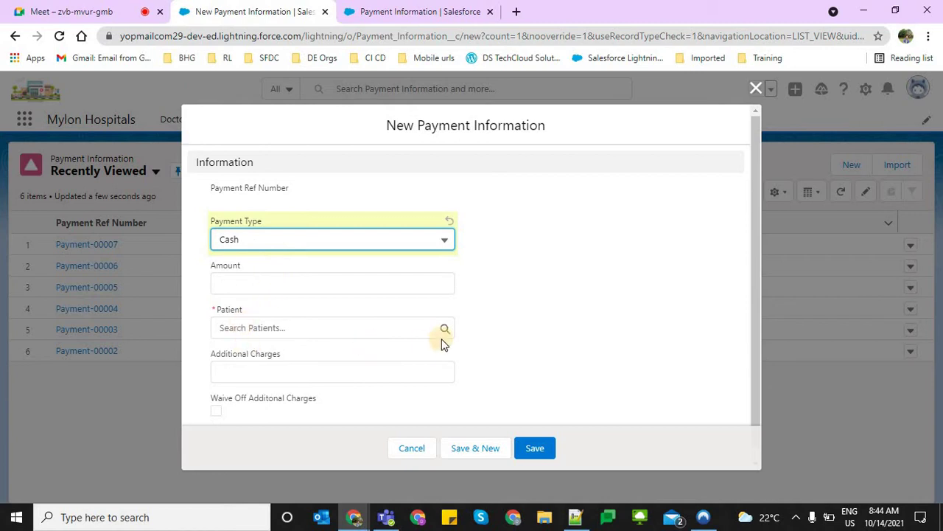
{"action": "left_click", "coordinate": [516, 342]}
{"action": "left_click", "coordinate": [273, 320]}
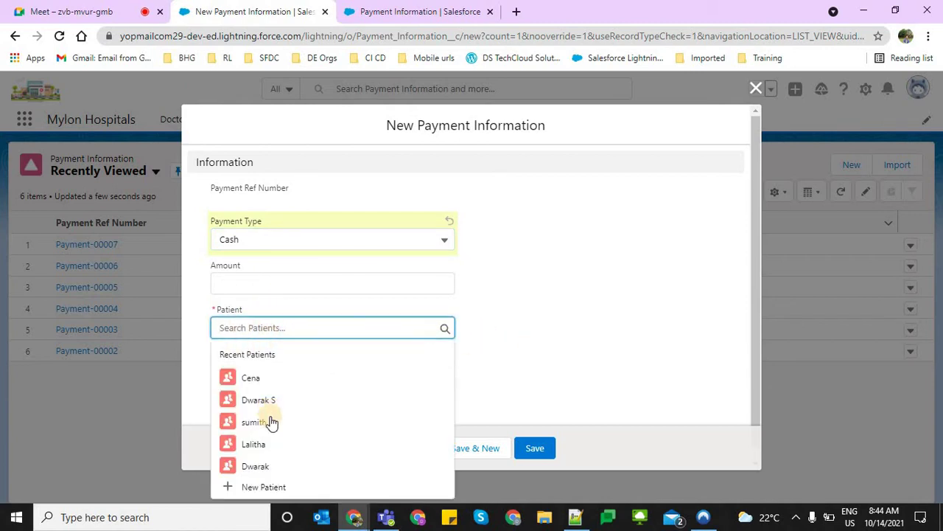
{"action": "left_click", "coordinate": [368, 420]}
{"action": "left_click", "coordinate": [536, 357]}
{"action": "scroll", "coordinate": [246, 349], "scroll_direction": "down", "scroll_amount": 1}
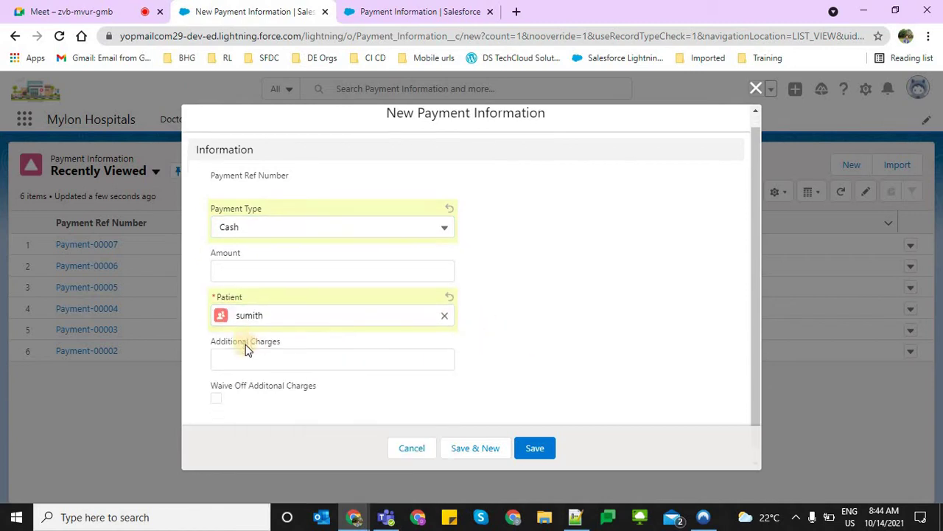
Enter Amount 13,000 and Additional Charges 1,000
{"action": "left_click", "coordinate": [237, 278]}
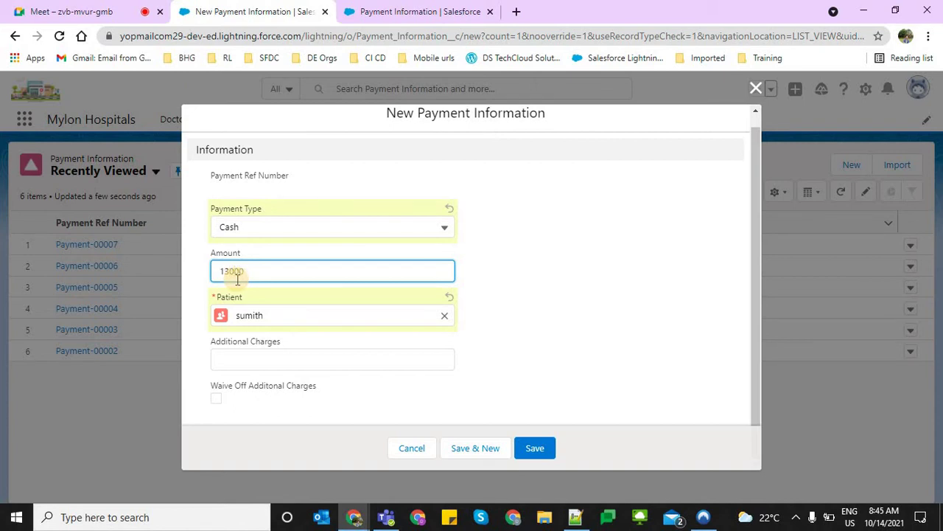
{"action": "type", "text": "13000"}
{"action": "key", "text": "Tab"}
{"action": "key", "text": "Tab"}
{"action": "key", "text": "Tab"}
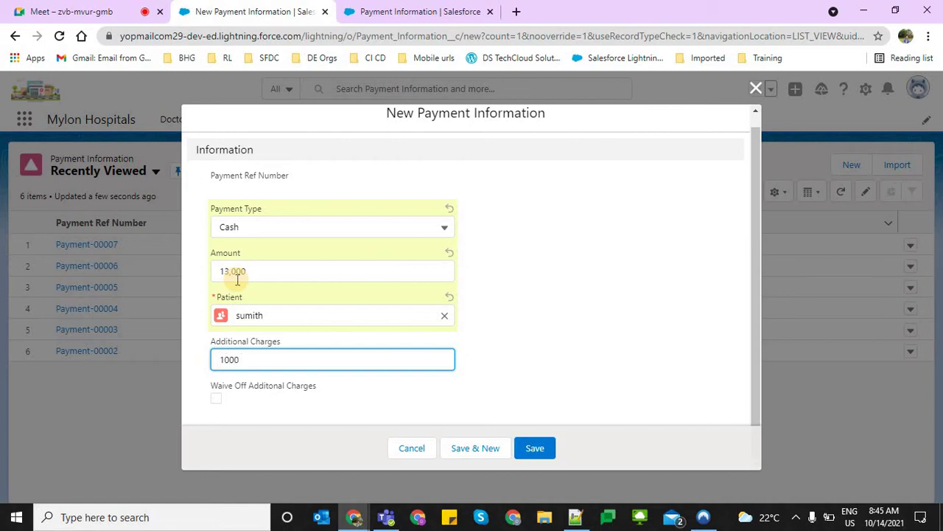
{"action": "type", "text": "1000"}
{"action": "left_click", "coordinate": [530, 374]}
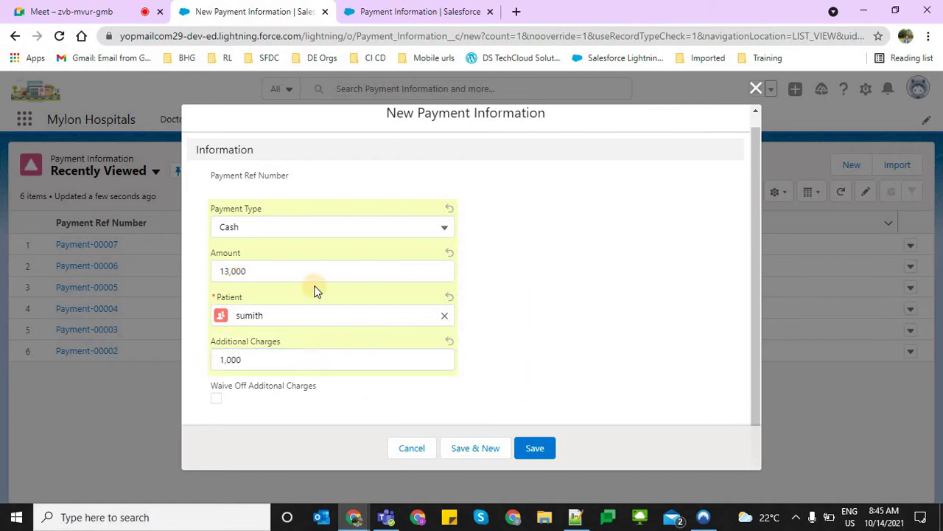
{"action": "left_click", "coordinate": [282, 269]}
{"action": "key", "text": "Tab"}
{"action": "key", "text": "Tab"}
{"action": "key", "text": "Tab"}
{"action": "left_click", "coordinate": [494, 394]}
{"action": "left_click", "coordinate": [567, 286]}
{"action": "left_click", "coordinate": [259, 279]}
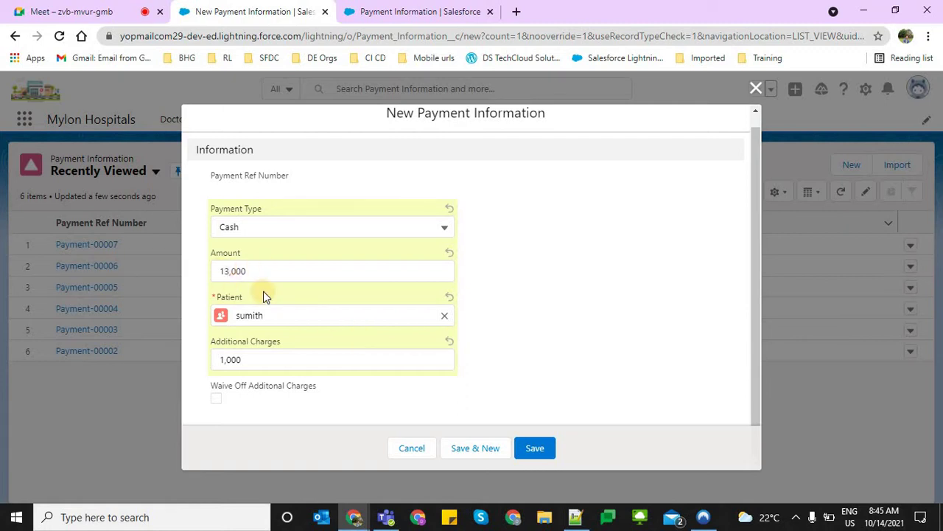
{"action": "left_click", "coordinate": [257, 356]}
{"action": "left_click", "coordinate": [549, 331]}
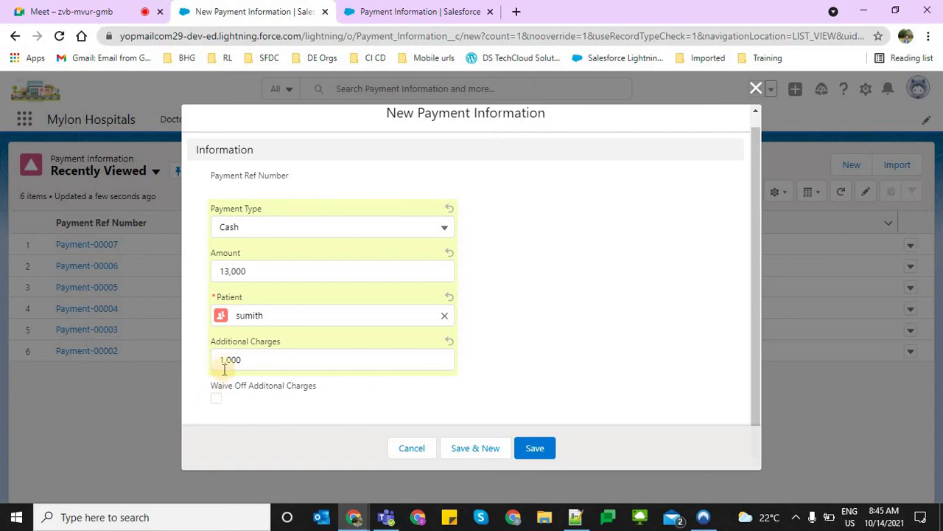
Toggle the Waive Off Additonal Charges checkbox on and off
{"action": "left_click_drag", "start_coordinate": [268, 359], "coordinate": [213, 391]}
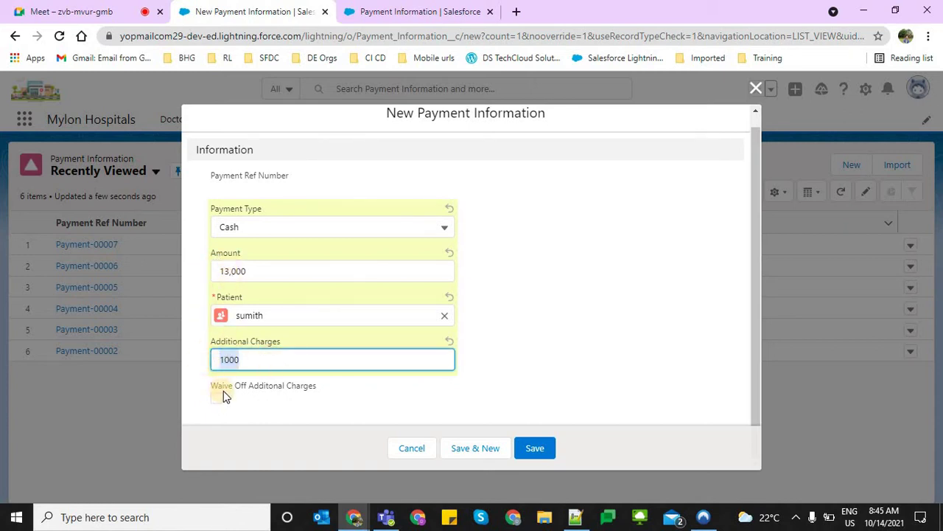
{"action": "left_click", "coordinate": [277, 381]}
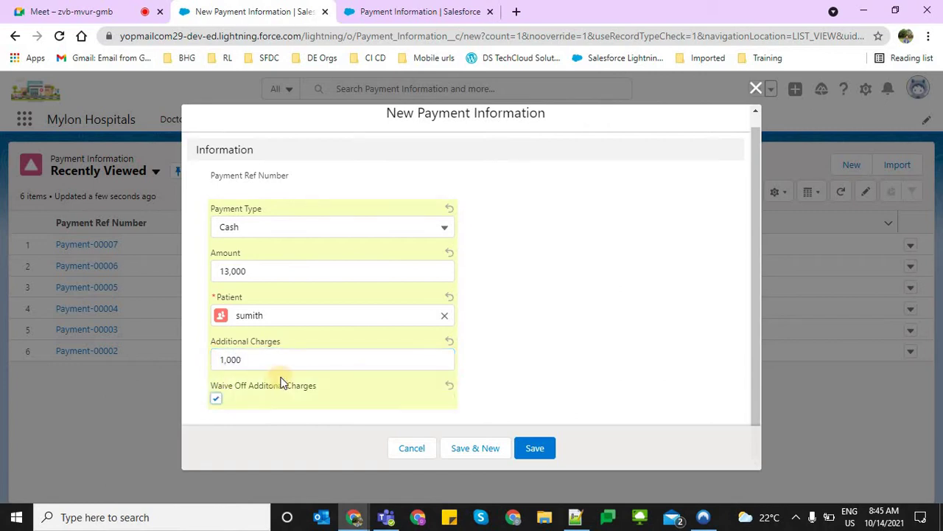
{"action": "left_click", "coordinate": [216, 400]}
{"action": "left_click", "coordinate": [412, 11]}
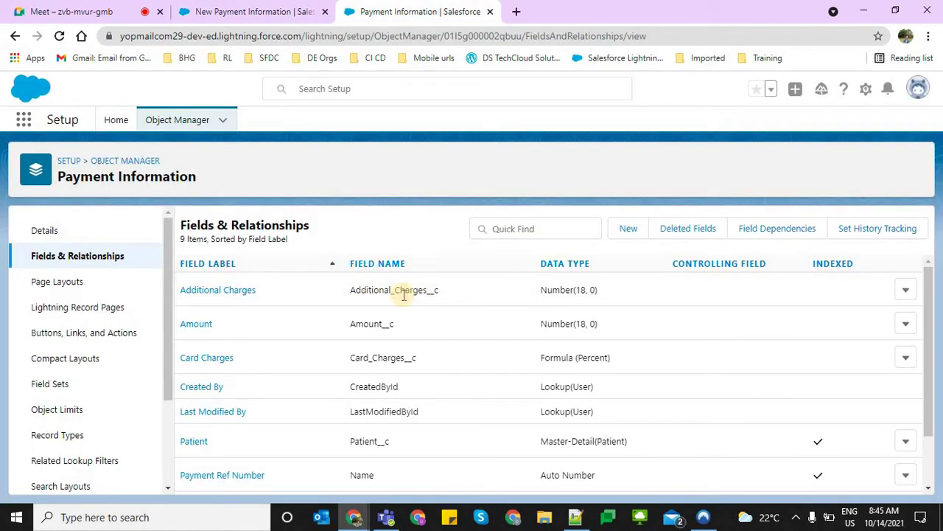
{"action": "scroll", "coordinate": [325, 472], "scroll_direction": "down", "scroll_amount": 1}
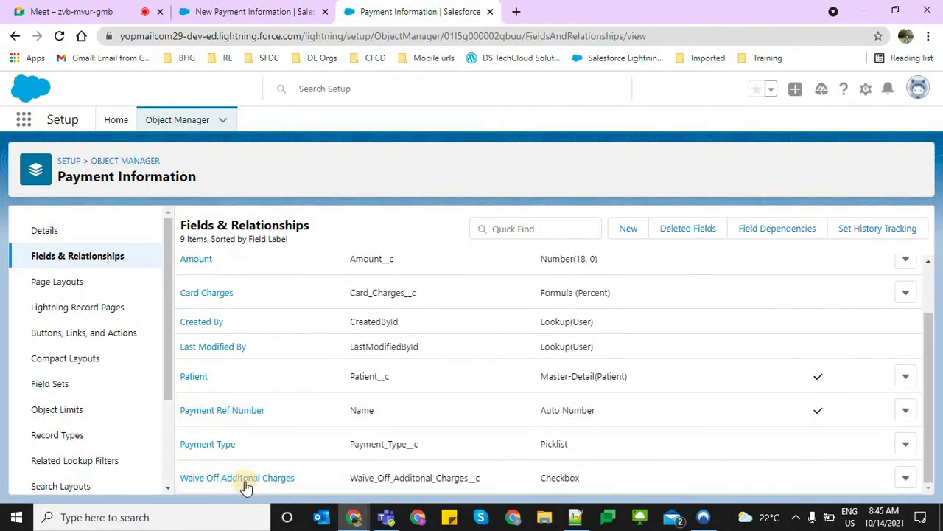
{"action": "left_click", "coordinate": [335, 475]}
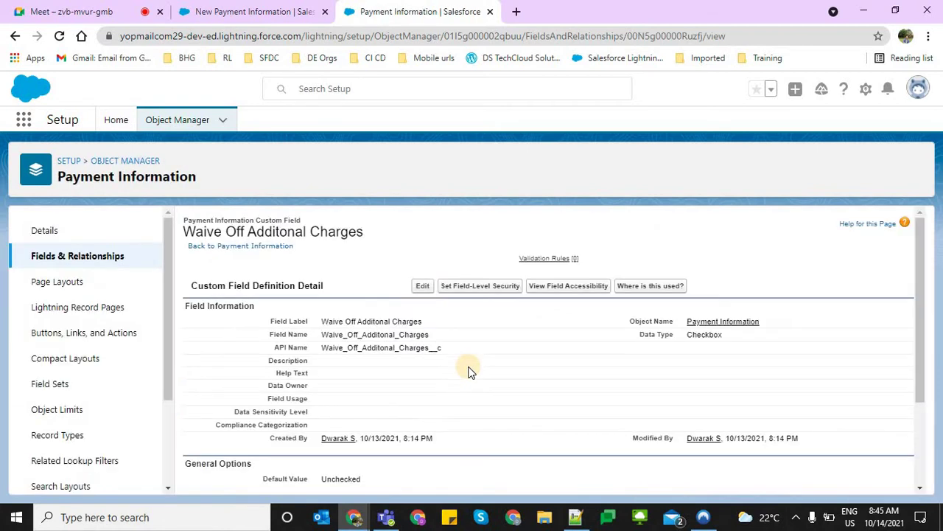
{"action": "left_click", "coordinate": [426, 342]}
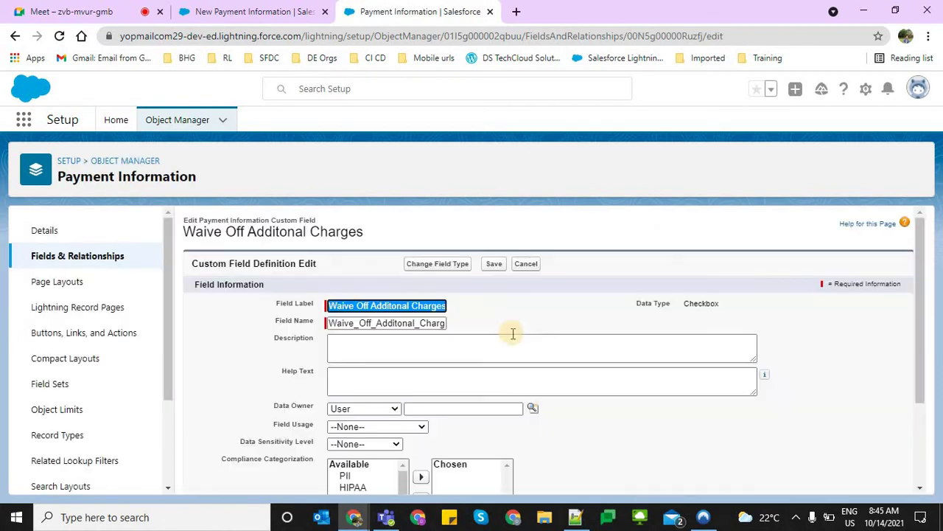
{"action": "scroll", "coordinate": [517, 346], "scroll_direction": "down", "scroll_amount": 3}
{"action": "scroll", "coordinate": [317, 350], "scroll_direction": "up", "scroll_amount": 2}
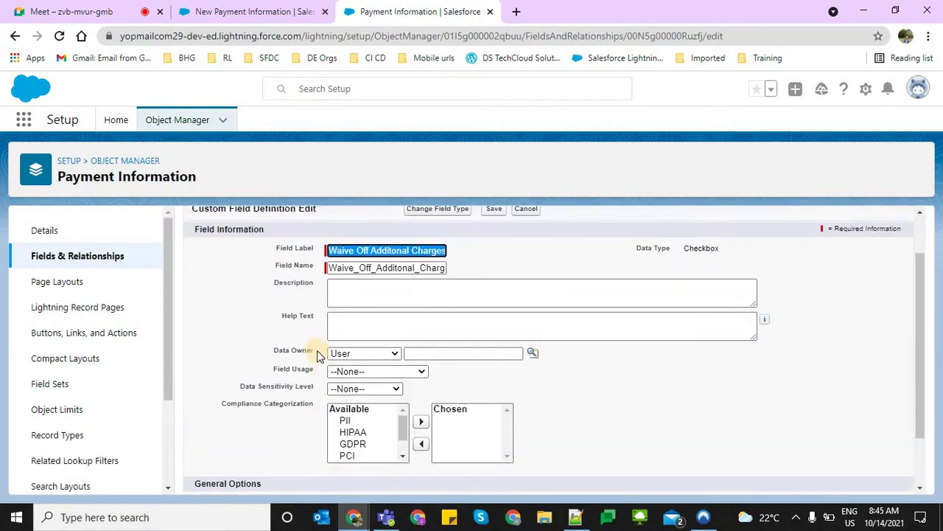
{"action": "scroll", "coordinate": [446, 297], "scroll_direction": "up", "scroll_amount": 2}
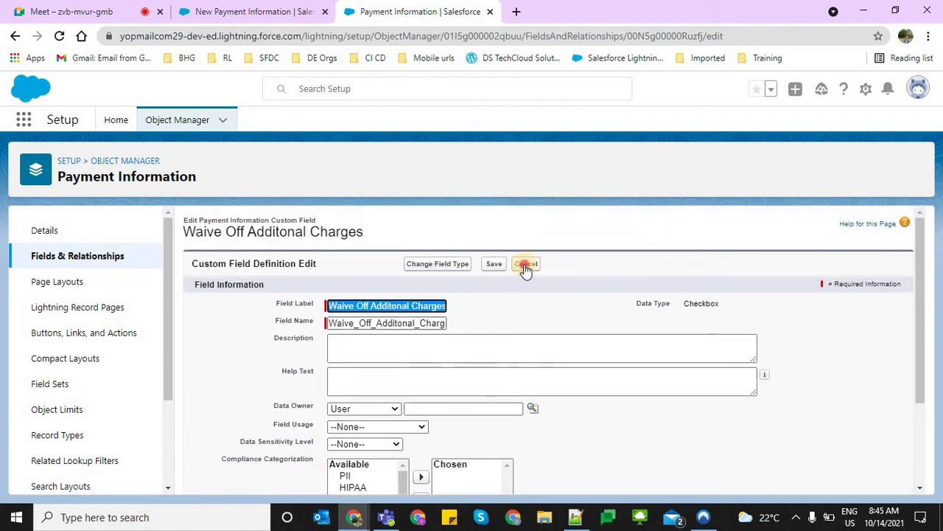
{"action": "left_click", "coordinate": [525, 266]}
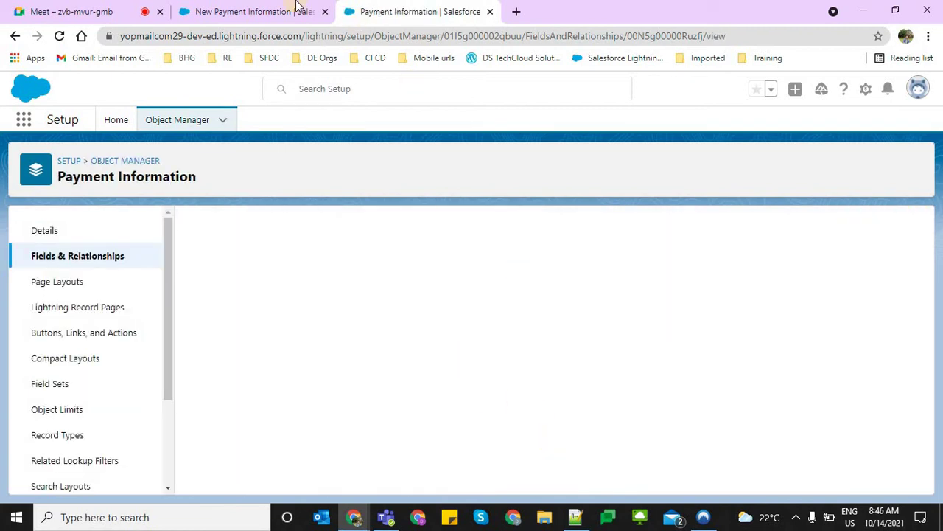
{"action": "key", "text": "ctrl+shift+Tab"}
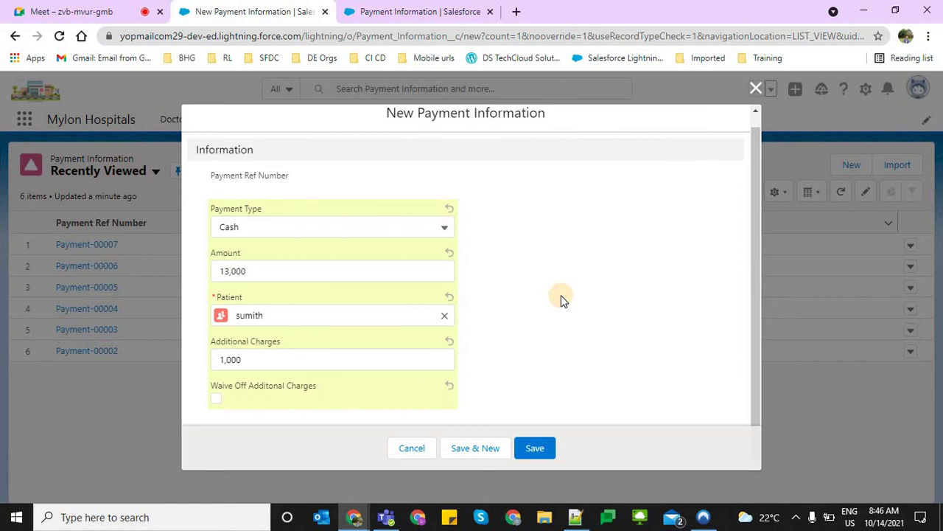
{"action": "left_click_drag", "start_coordinate": [245, 384], "coordinate": [492, 376]}
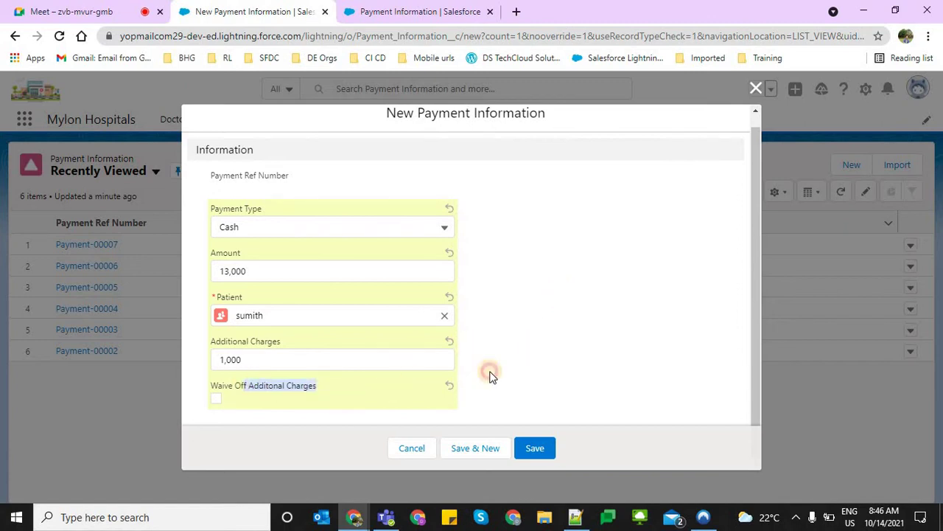
{"action": "left_click_drag", "start_coordinate": [326, 391], "coordinate": [216, 402]}
{"action": "left_click", "coordinate": [215, 400]}
{"action": "left_click", "coordinate": [213, 398]}
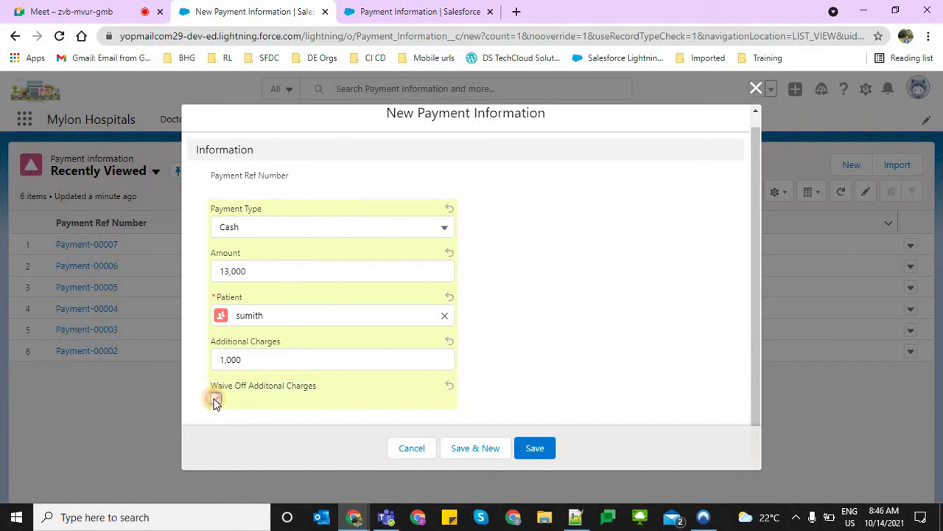
{"action": "left_click", "coordinate": [544, 321]}
{"action": "left_click_drag", "start_coordinate": [349, 386], "coordinate": [485, 333]}
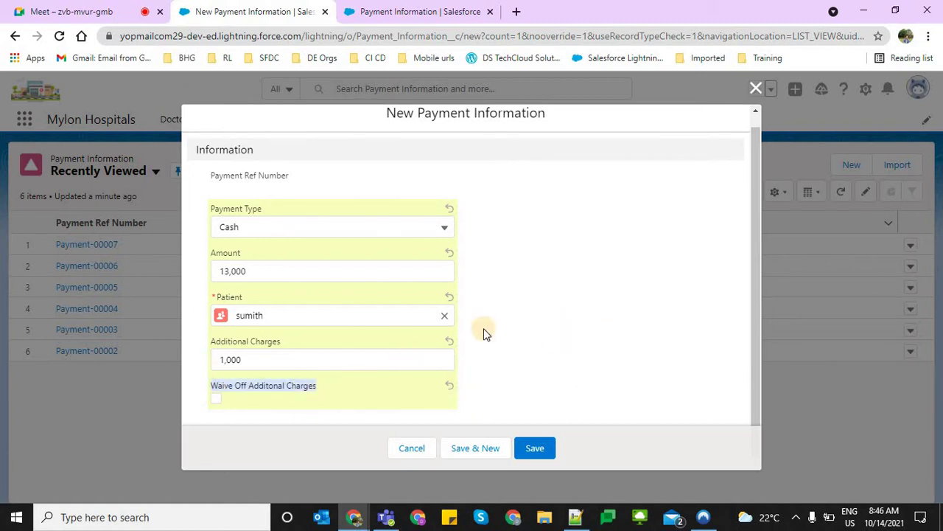
{"action": "left_click", "coordinate": [615, 318]}
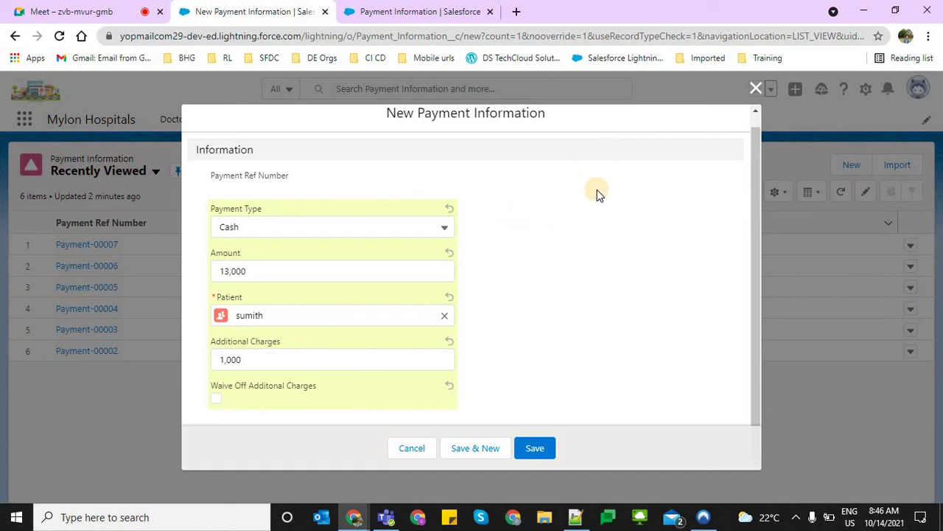
Return to the Payment Information fields in Setup and start a new Checkbox field
{"action": "left_click", "coordinate": [416, 12]}
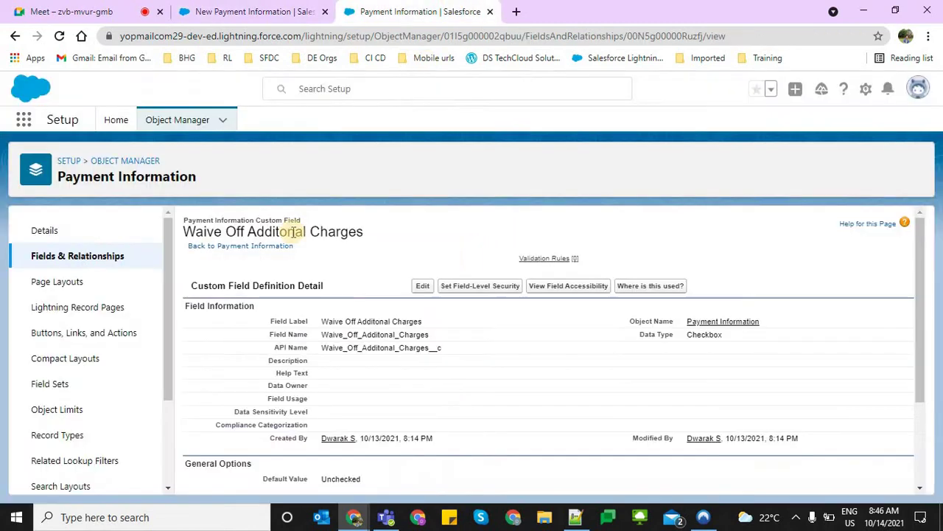
{"action": "left_click", "coordinate": [99, 261]}
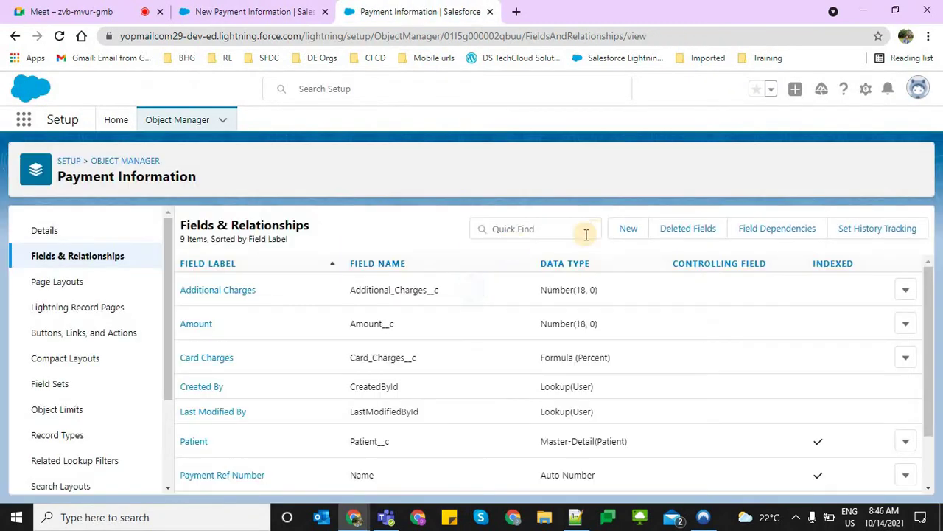
{"action": "left_click", "coordinate": [626, 236]}
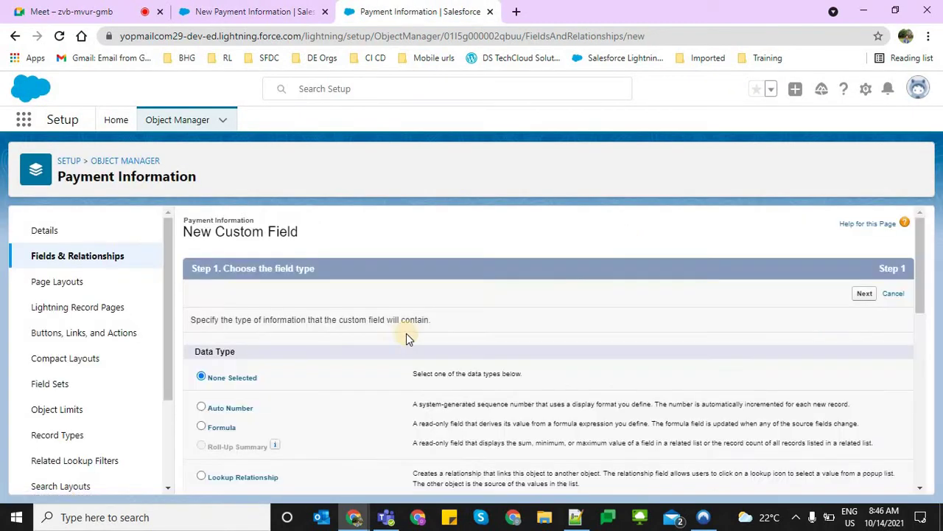
{"action": "scroll", "coordinate": [343, 396], "scroll_direction": "down", "scroll_amount": 3}
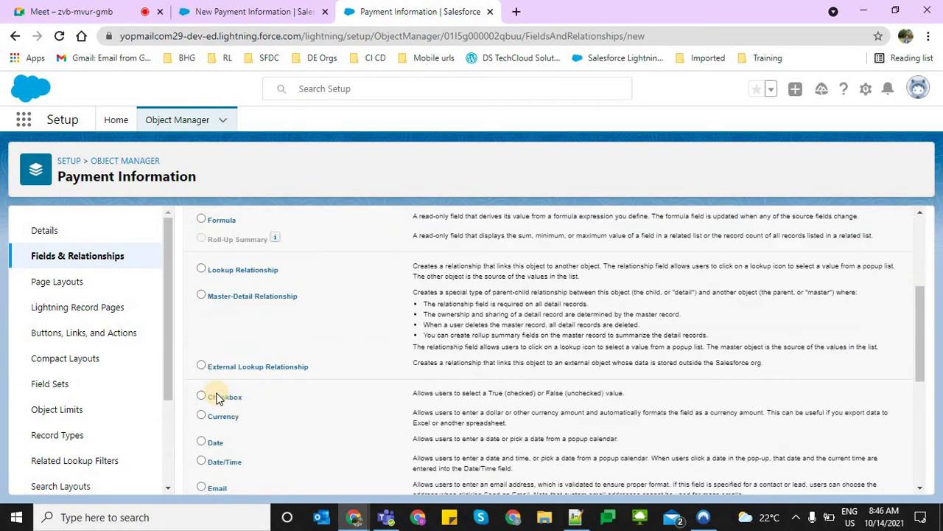
{"action": "left_click", "coordinate": [228, 404]}
{"action": "scroll", "coordinate": [658, 312], "scroll_direction": "up", "scroll_amount": 3}
{"action": "left_click", "coordinate": [861, 224]}
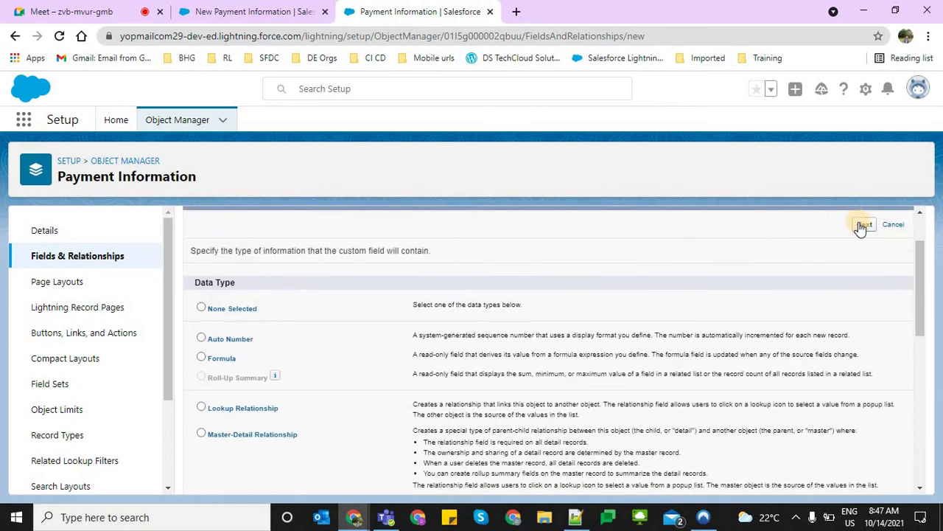
Label it 'Reqeust for waiveoff charges', accept the default security and layout, and save
{"action": "left_click", "coordinate": [398, 322]}
{"action": "type", "text": "R"}
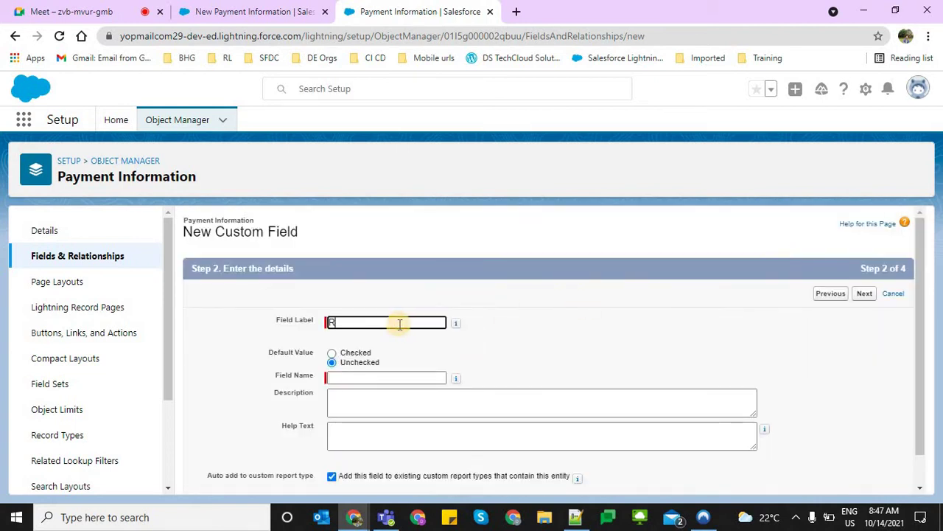
{"action": "type", "text": "equest"}
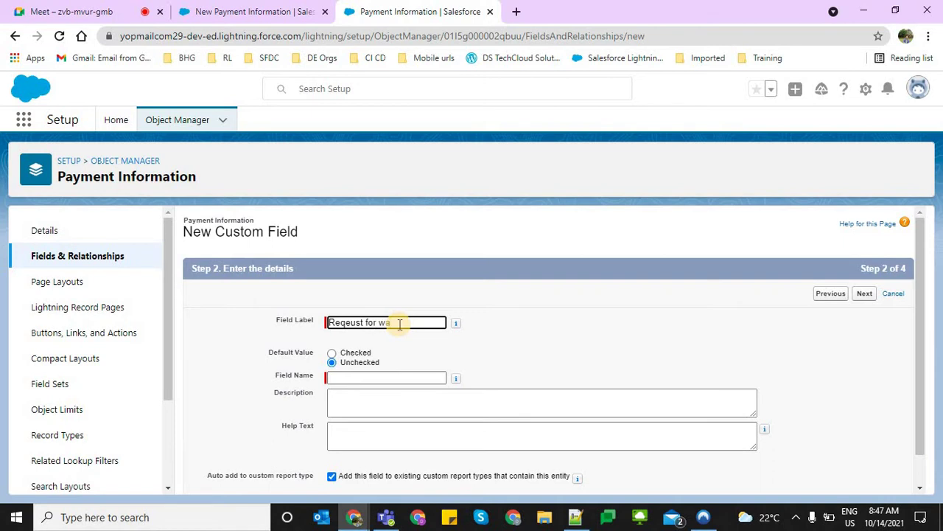
{"action": "type", "text": "for waive"}
{"action": "type", "text": "off vhea"}
{"action": "key", "text": "BackSpace"}
{"action": "key", "text": "BackSpace"}
{"action": "type", "text": "s"}
{"action": "key", "text": "Tab"}
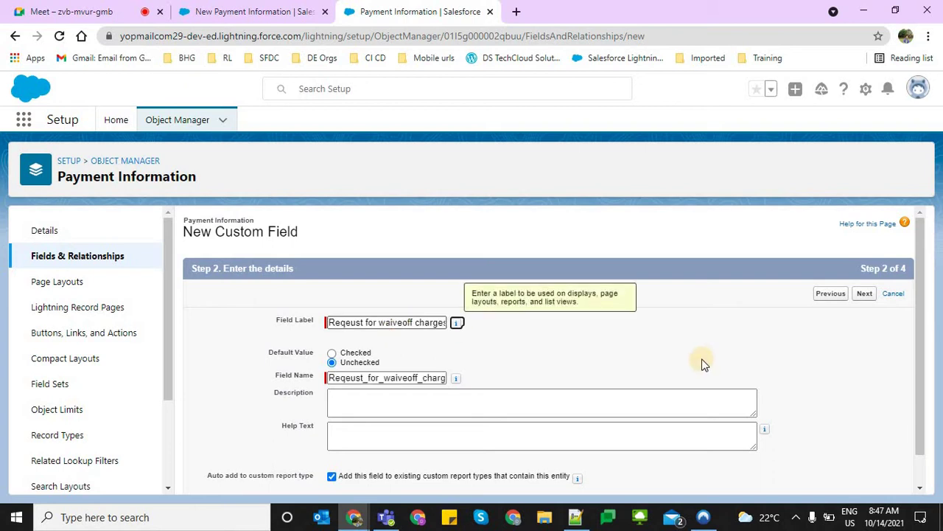
{"action": "left_click", "coordinate": [870, 299]}
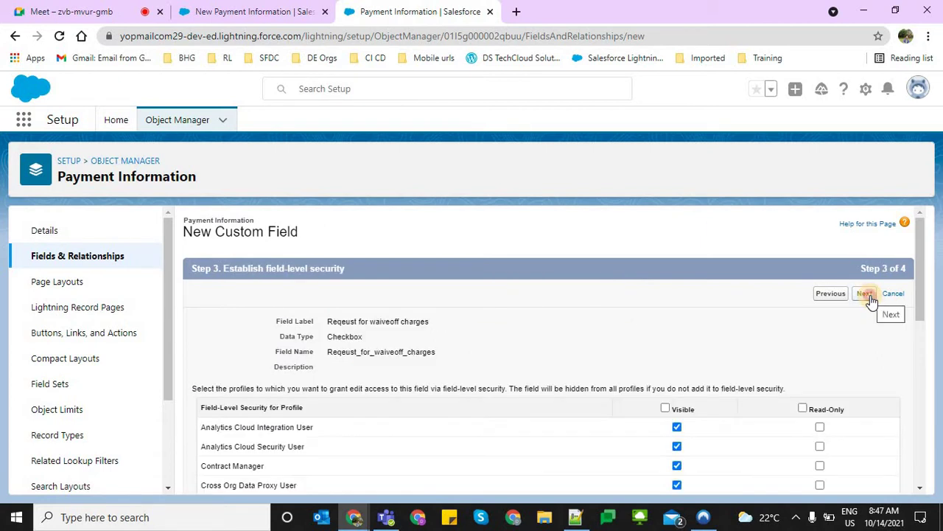
{"action": "left_click", "coordinate": [871, 299]}
{"action": "left_click", "coordinate": [862, 295]}
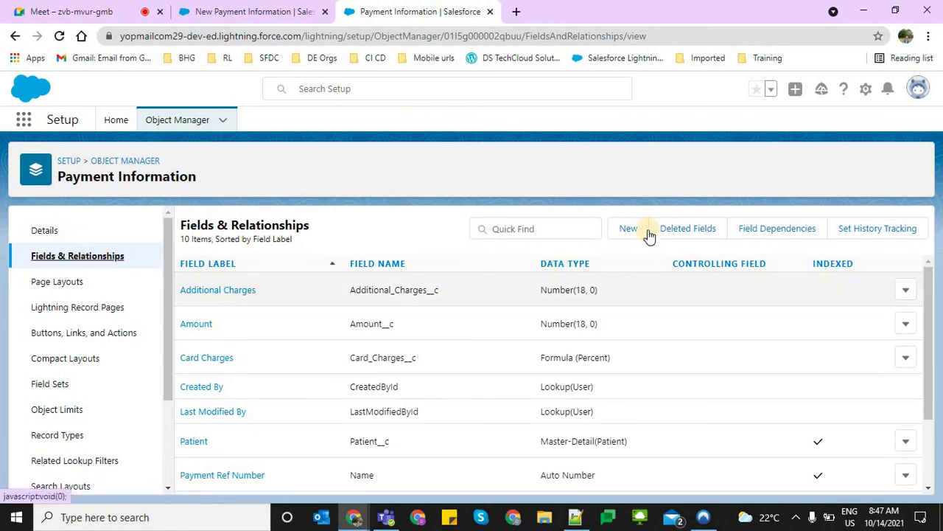
Define a Picklist field 'Approval Status' with the values Approved and Rejected
{"action": "left_click", "coordinate": [626, 231]}
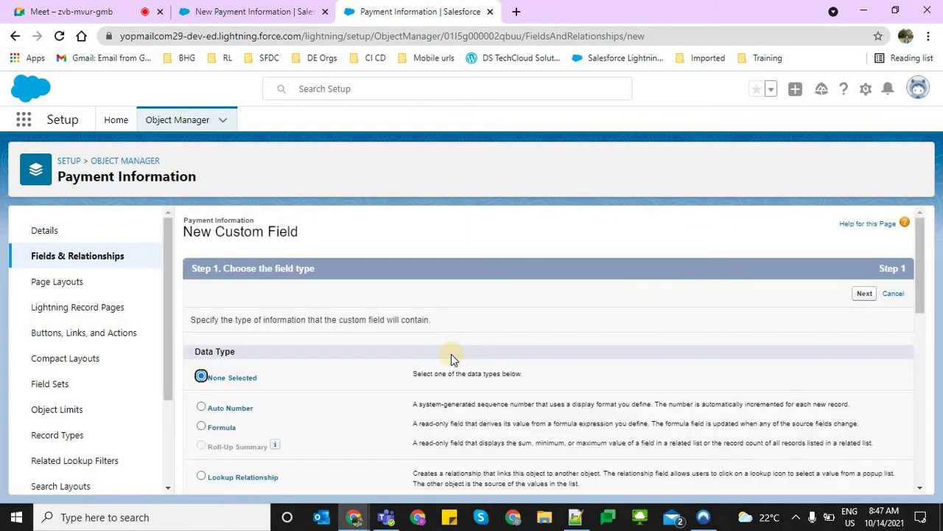
{"action": "scroll", "coordinate": [451, 354], "scroll_direction": "down", "scroll_amount": 6}
{"action": "left_click", "coordinate": [201, 453]}
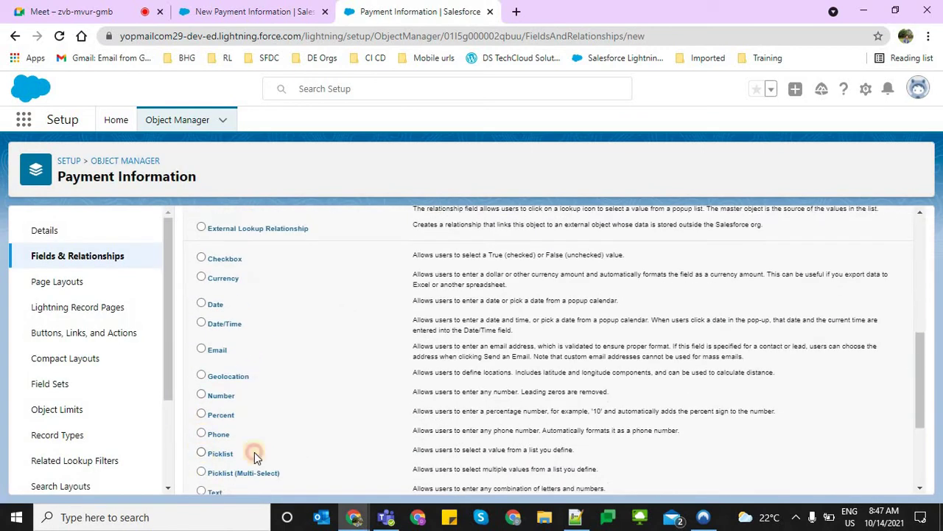
{"action": "scroll", "coordinate": [550, 465], "scroll_direction": "down", "scroll_amount": 3}
{"action": "left_click", "coordinate": [863, 476]}
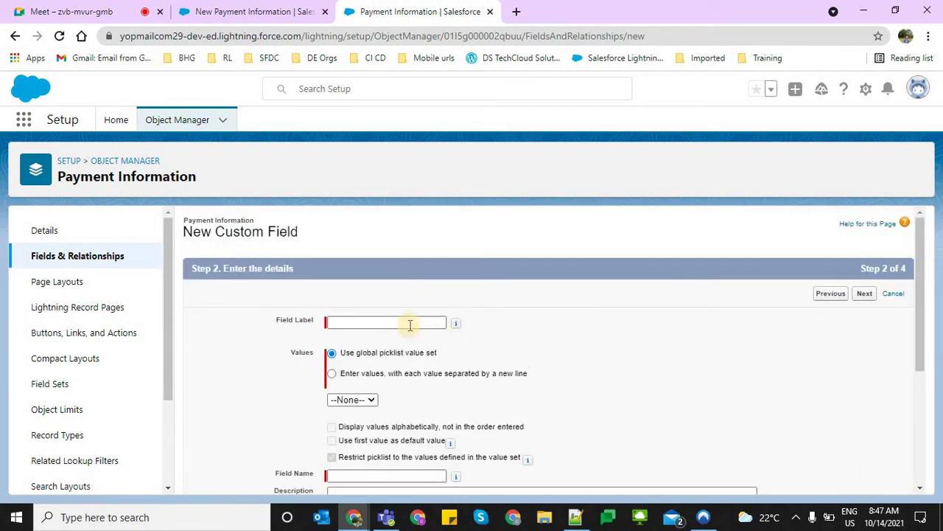
{"action": "left_click", "coordinate": [396, 320]}
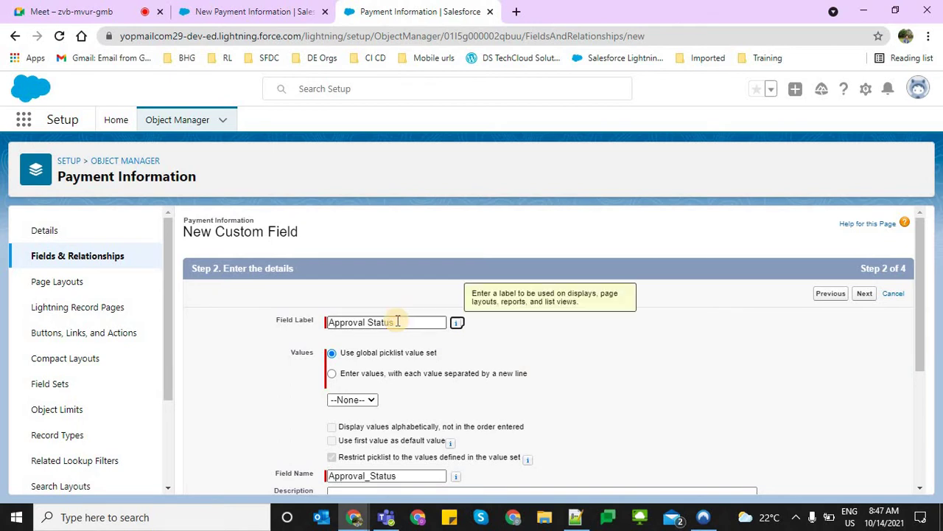
{"action": "left_click", "coordinate": [400, 374]}
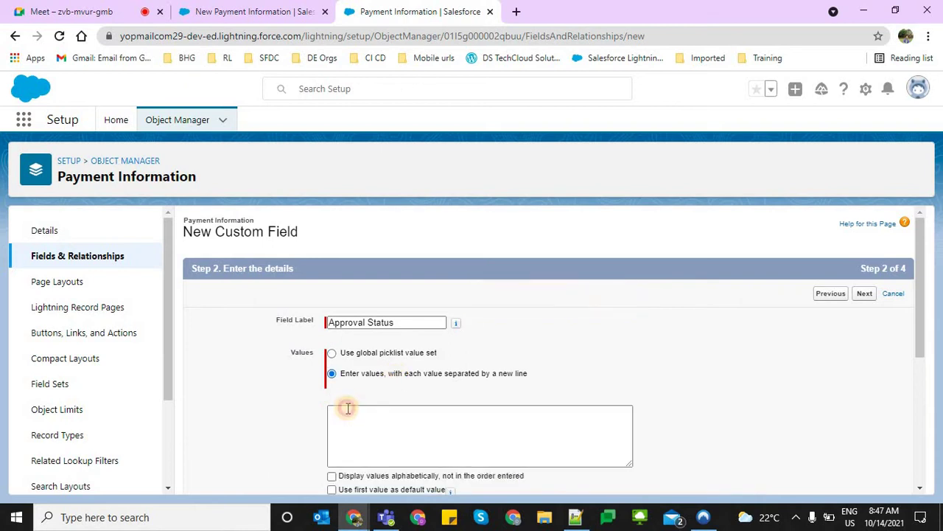
{"action": "left_click", "coordinate": [348, 407]}
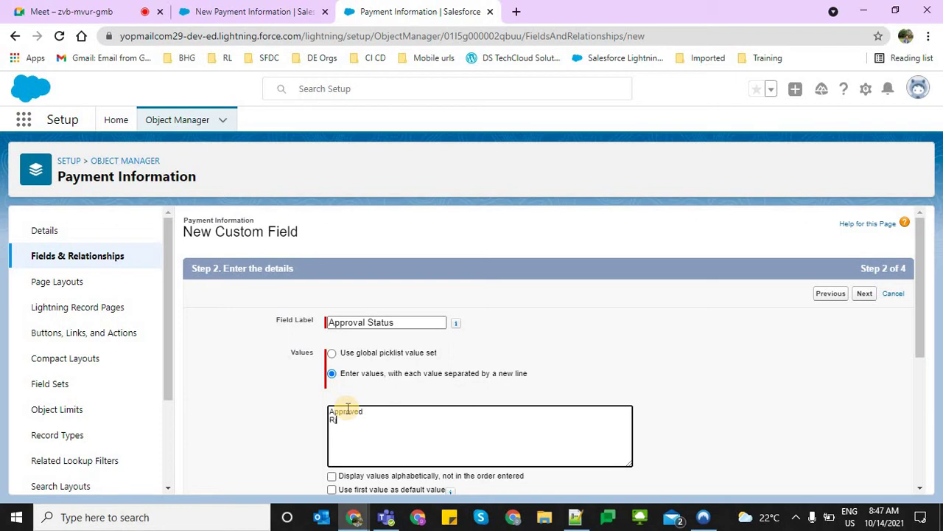
{"action": "type", "text": "ed"}
{"action": "key", "text": "Tab"}
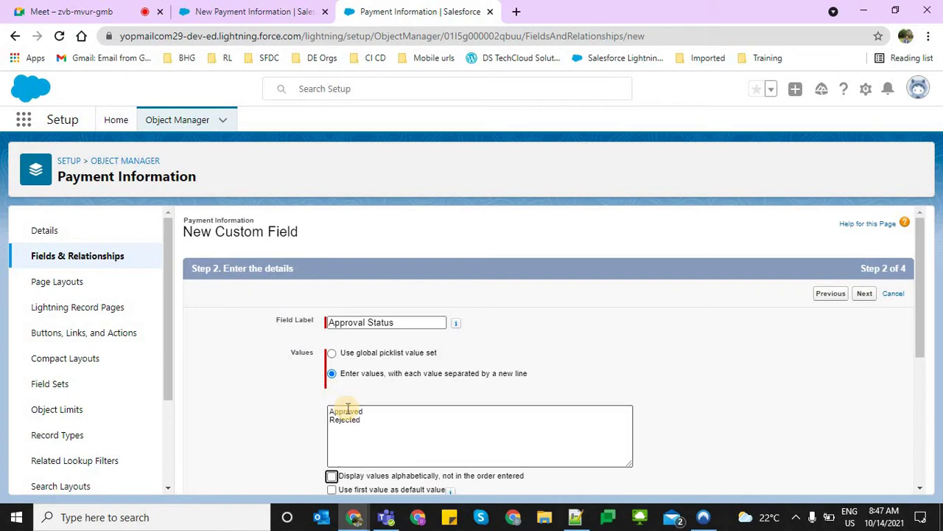
Accept the default field security, keep Payment Information Layout checked, and save
{"action": "left_click", "coordinate": [864, 293]}
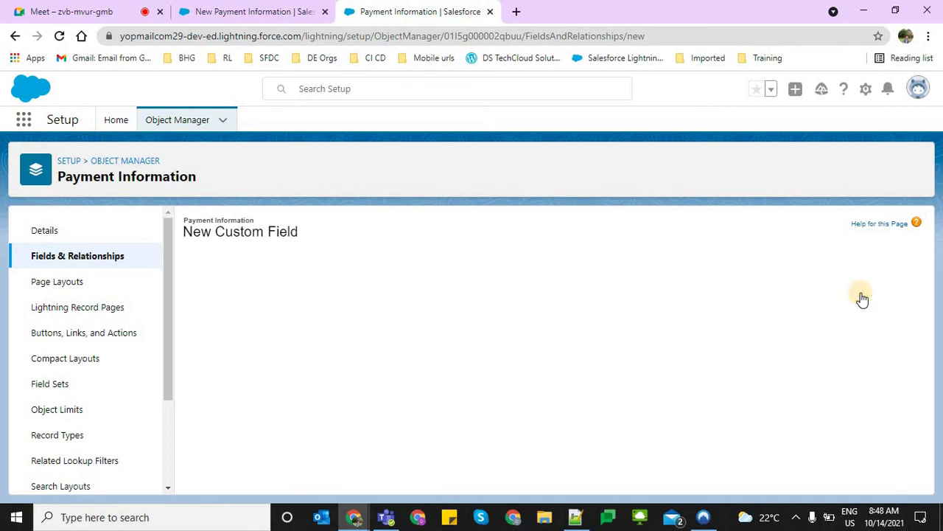
{"action": "left_click", "coordinate": [862, 294]}
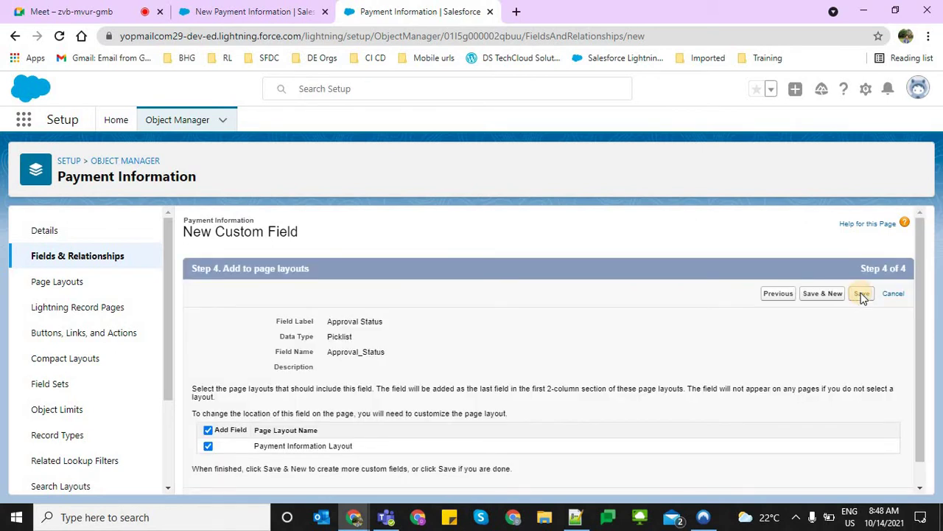
{"action": "left_click", "coordinate": [862, 294]}
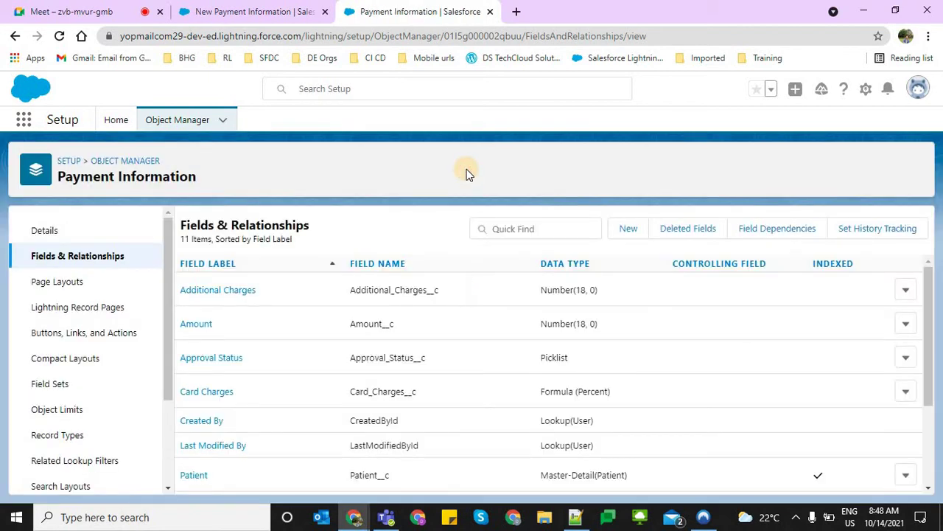
{"action": "left_click", "coordinate": [251, 11]}
In Payment Information Layout, place Payment Type, Amount and Approval Status under Card Charges, then save
{"action": "left_click", "coordinate": [387, 12]}
{"action": "left_click", "coordinate": [45, 285]}
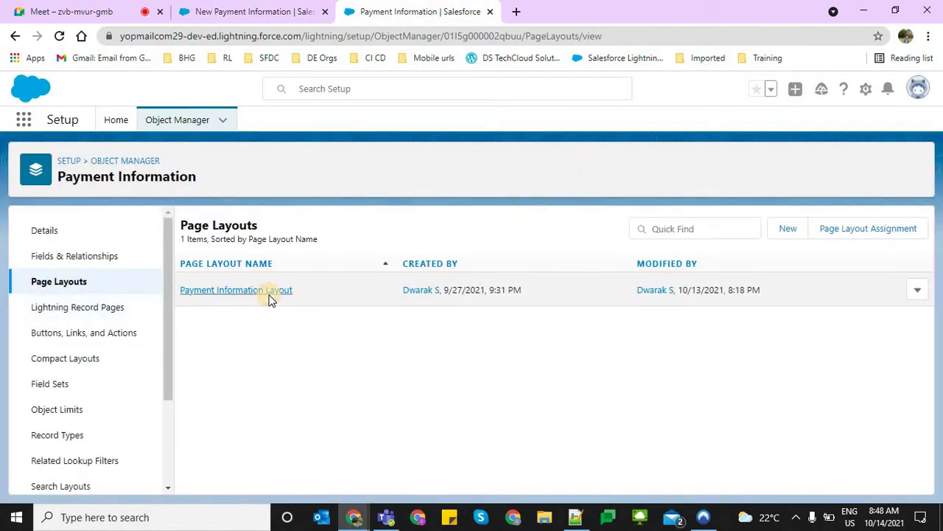
{"action": "left_click", "coordinate": [270, 295]}
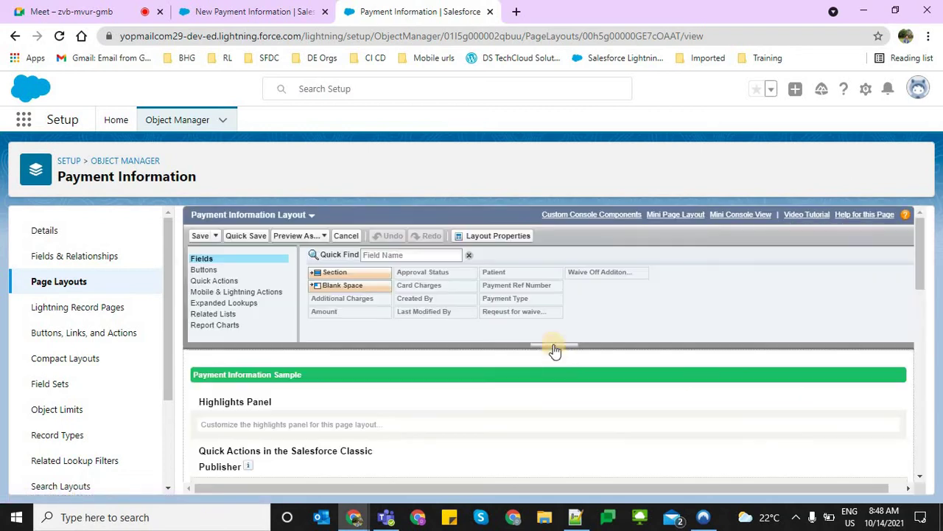
{"action": "scroll", "coordinate": [558, 406], "scroll_direction": "down", "scroll_amount": 5}
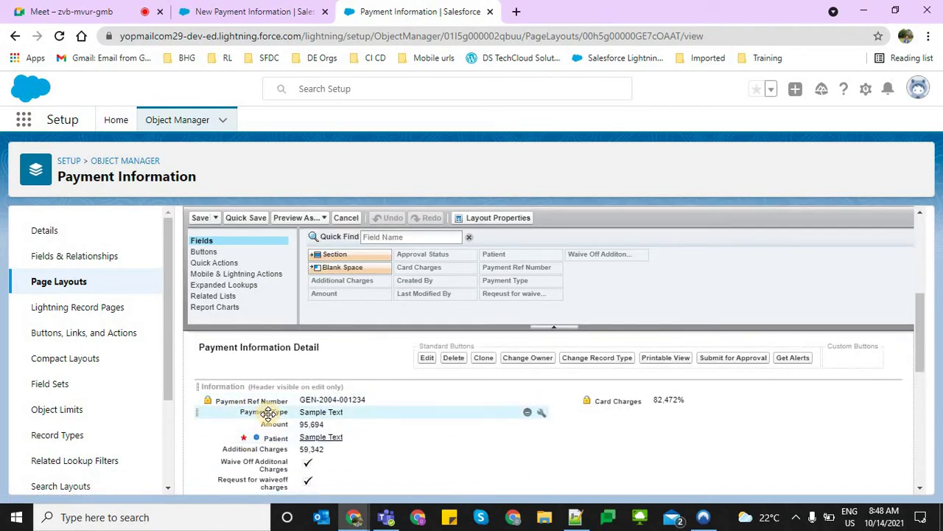
{"action": "left_click_drag", "start_coordinate": [268, 413], "coordinate": [582, 424]}
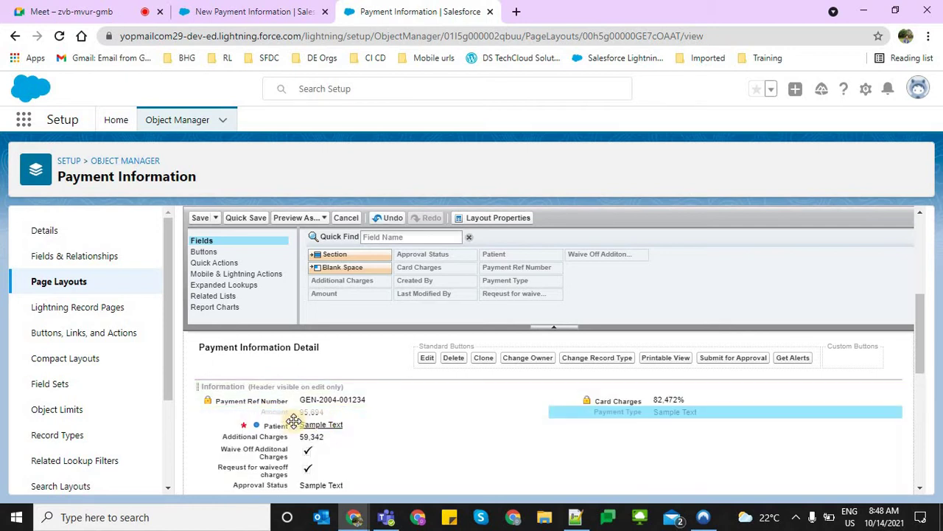
{"action": "left_click_drag", "start_coordinate": [275, 415], "coordinate": [575, 428]}
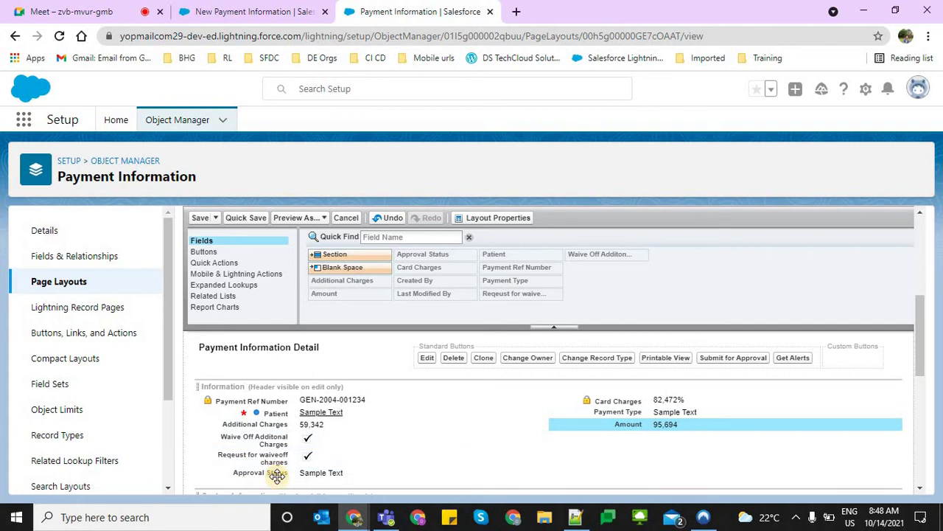
{"action": "left_click_drag", "start_coordinate": [329, 475], "coordinate": [619, 438]}
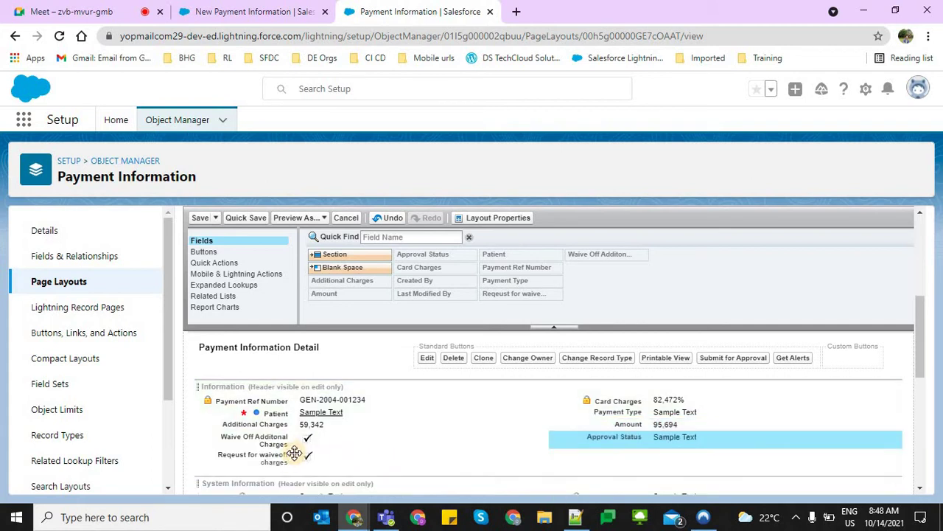
{"action": "left_click", "coordinate": [194, 220]}
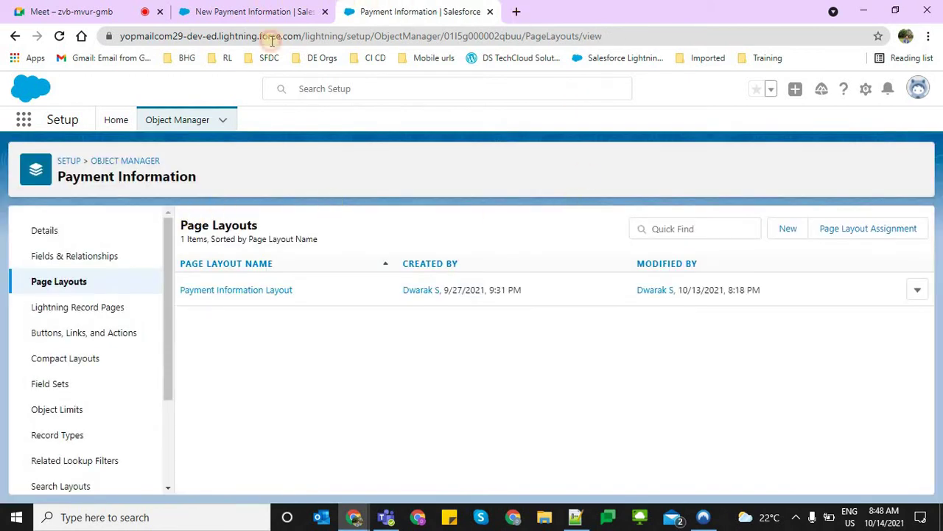
Cancel the unsaved new payment form and reload the Payment Information list
{"action": "left_click", "coordinate": [265, 11]}
{"action": "left_click", "coordinate": [288, 35]}
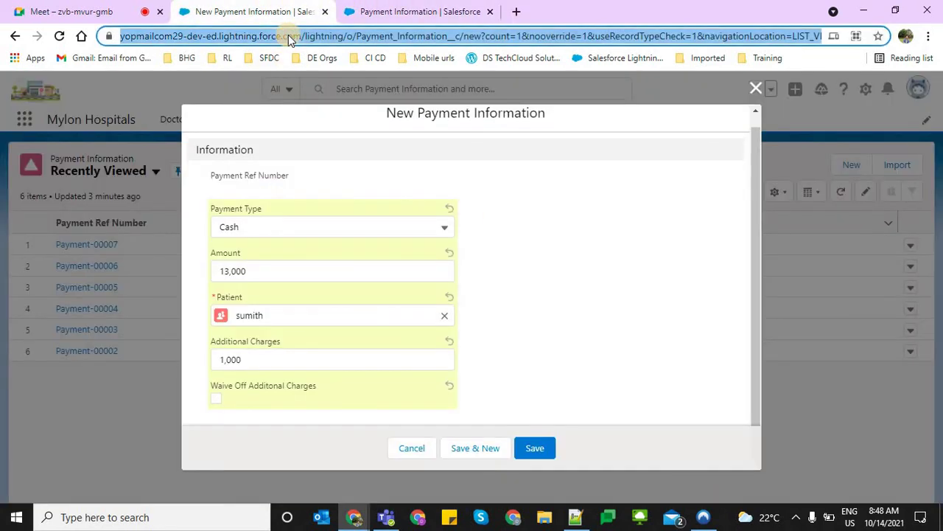
{"action": "left_click", "coordinate": [411, 447]}
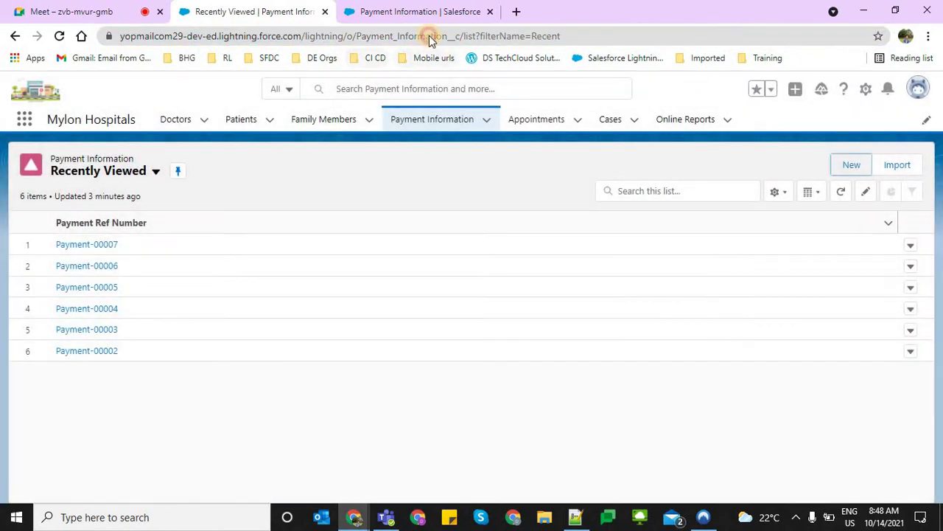
{"action": "left_click", "coordinate": [429, 35]}
{"action": "key", "text": "Return"}
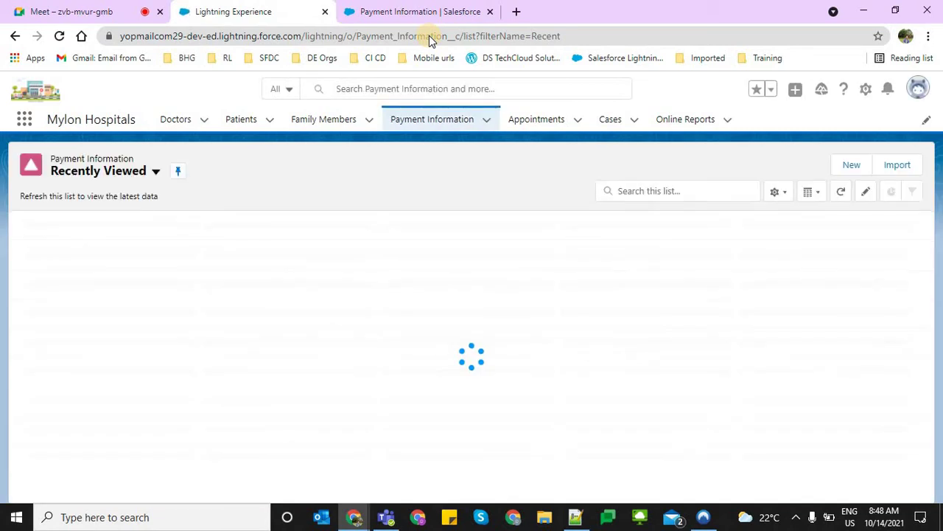
{"action": "left_click", "coordinate": [854, 162]}
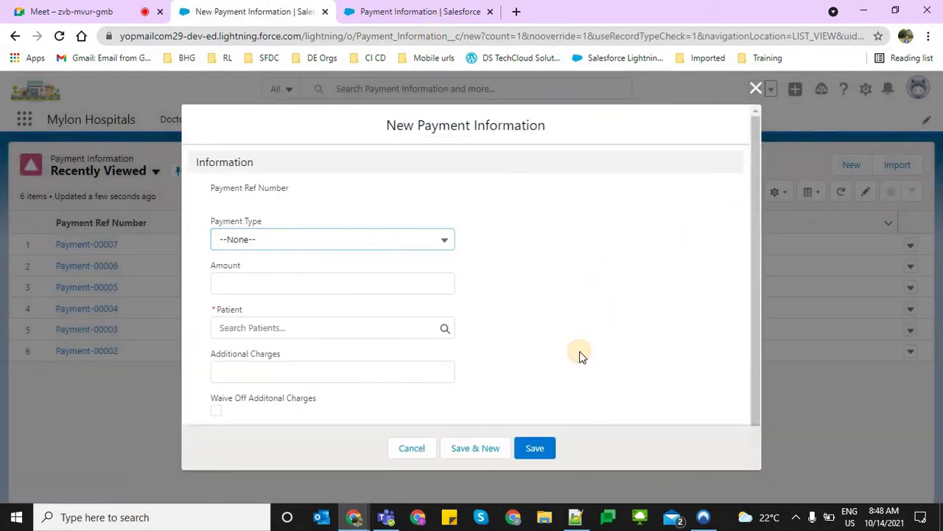
{"action": "left_click", "coordinate": [426, 448]}
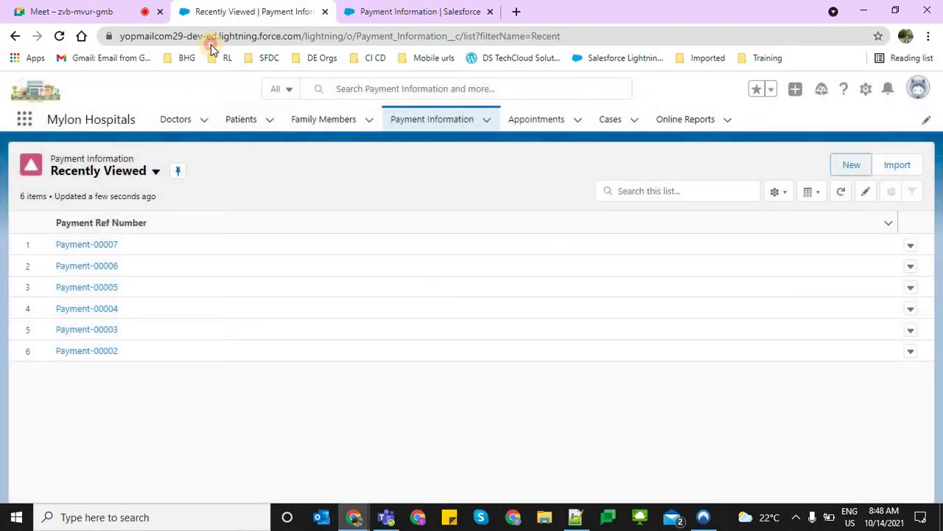
{"action": "left_click", "coordinate": [211, 43]}
{"action": "key", "text": "Return"}
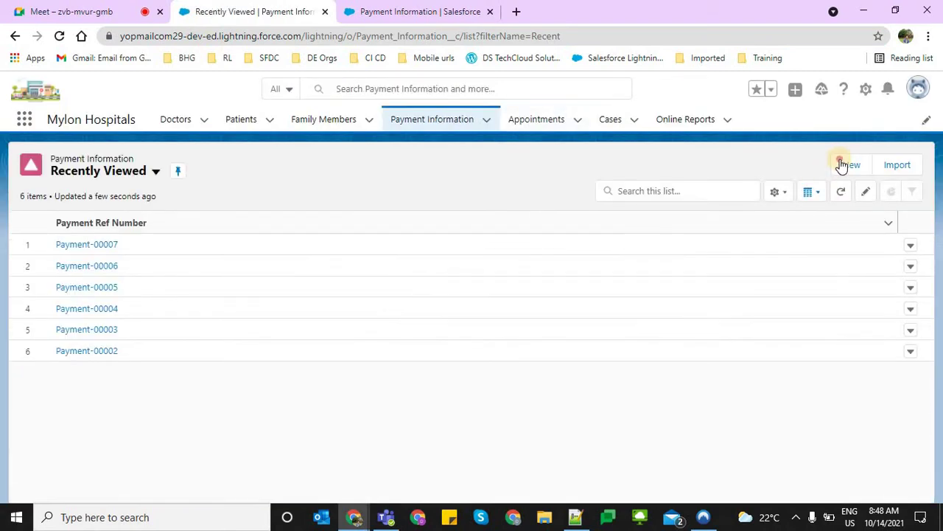
Repeatedly open and cancel a new payment form between reloads, then log out
{"action": "left_click", "coordinate": [841, 165]}
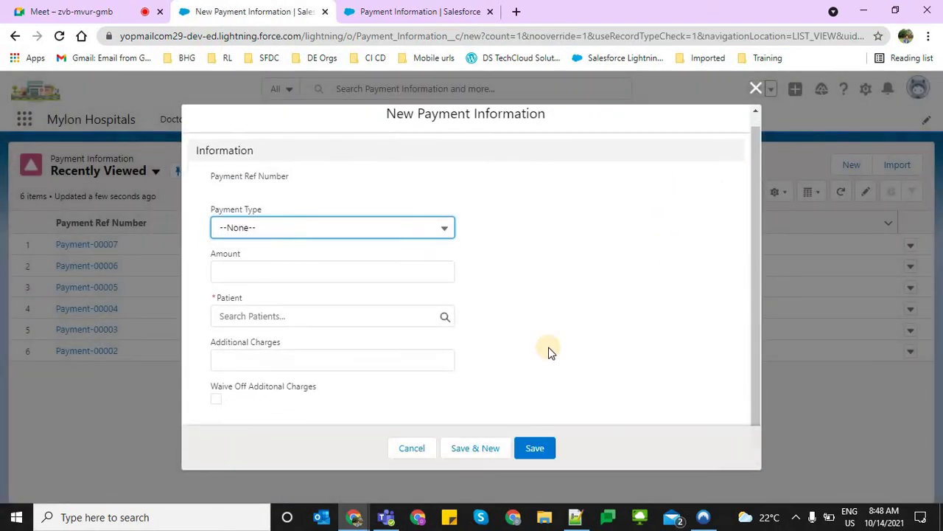
{"action": "left_click", "coordinate": [412, 448]}
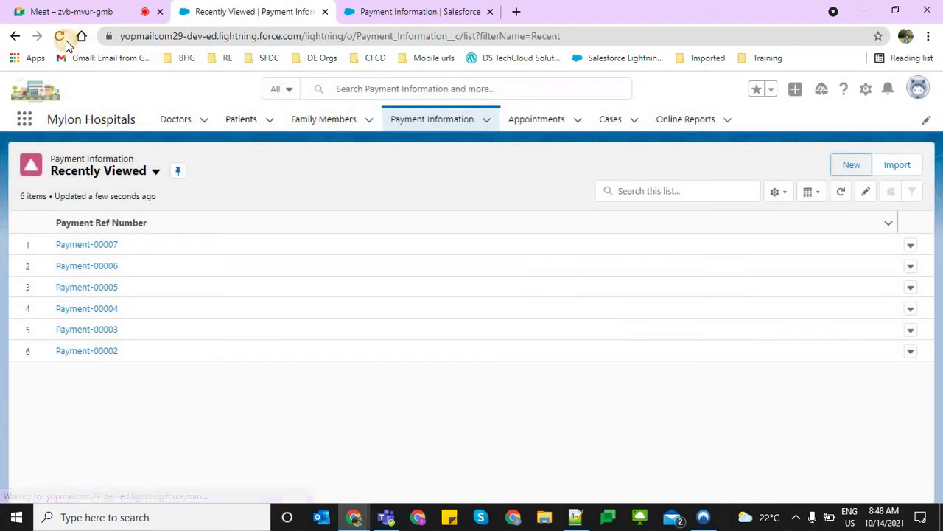
{"action": "left_click", "coordinate": [63, 38]}
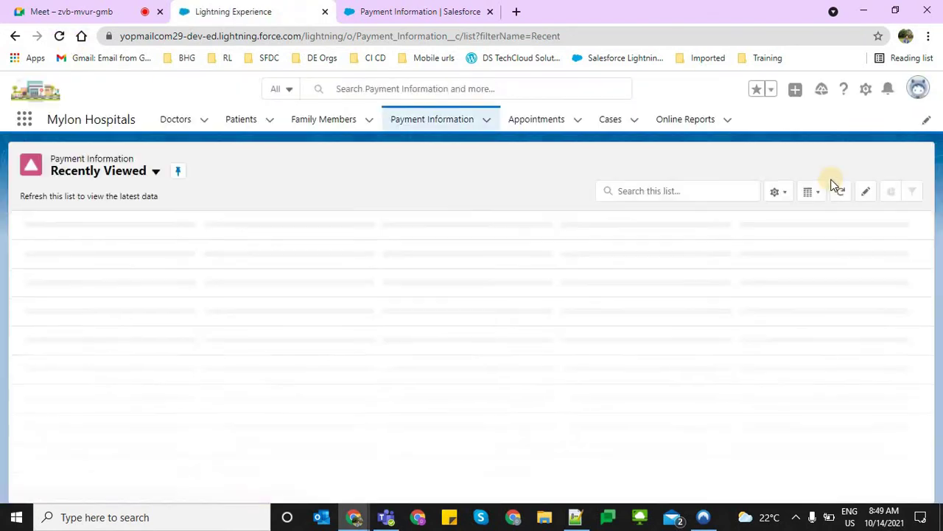
{"action": "left_click", "coordinate": [846, 168]}
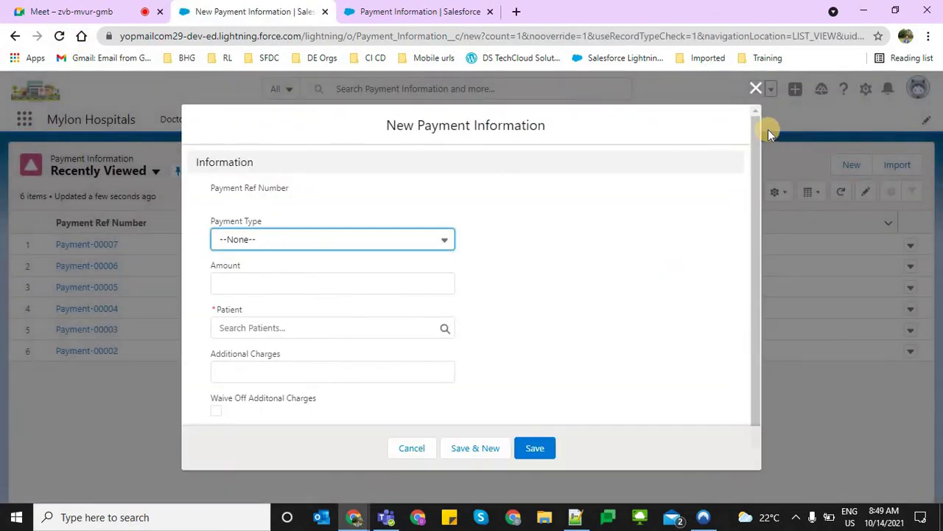
{"action": "left_click", "coordinate": [757, 90]}
{"action": "left_click", "coordinate": [60, 36]}
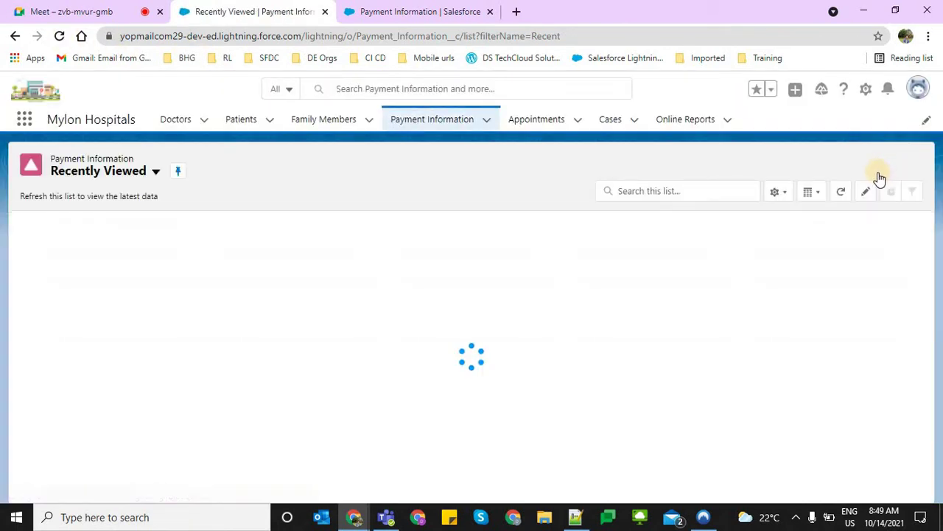
{"action": "left_click", "coordinate": [870, 166]}
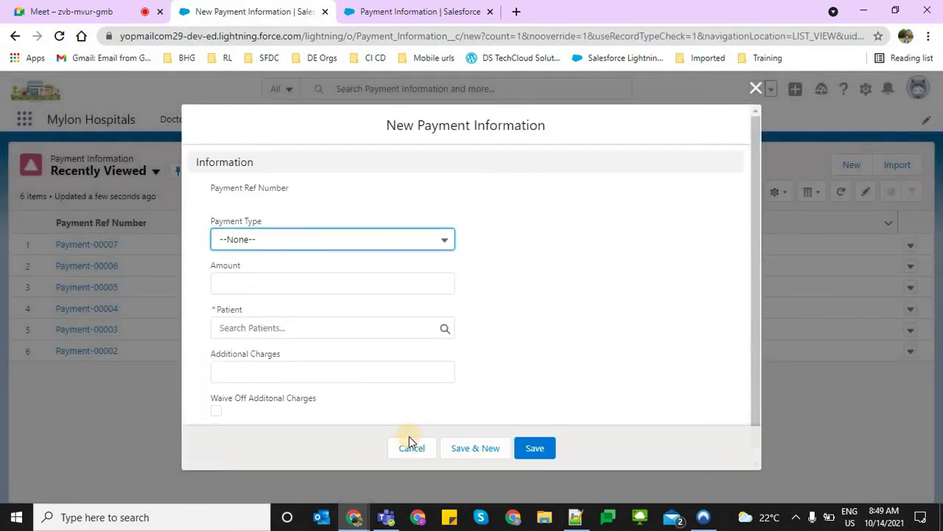
{"action": "left_click", "coordinate": [412, 448]}
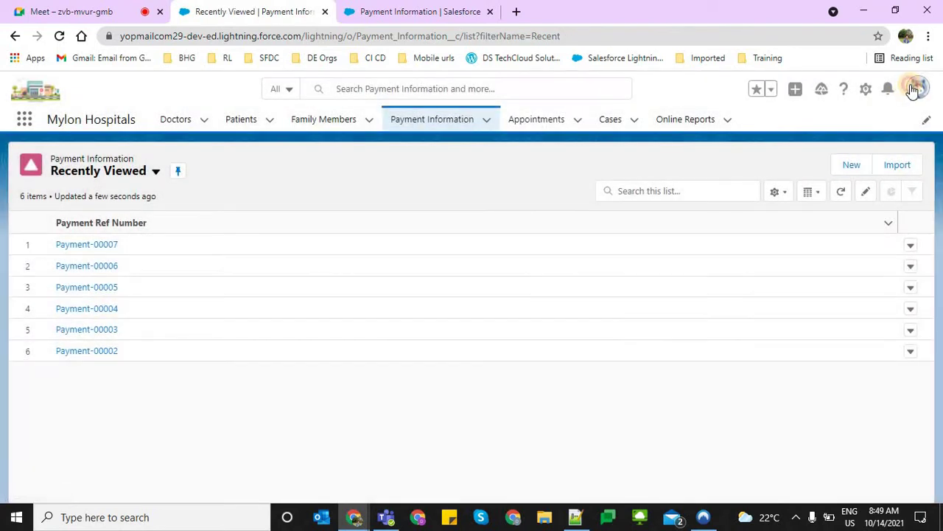
{"action": "left_click", "coordinate": [917, 88]}
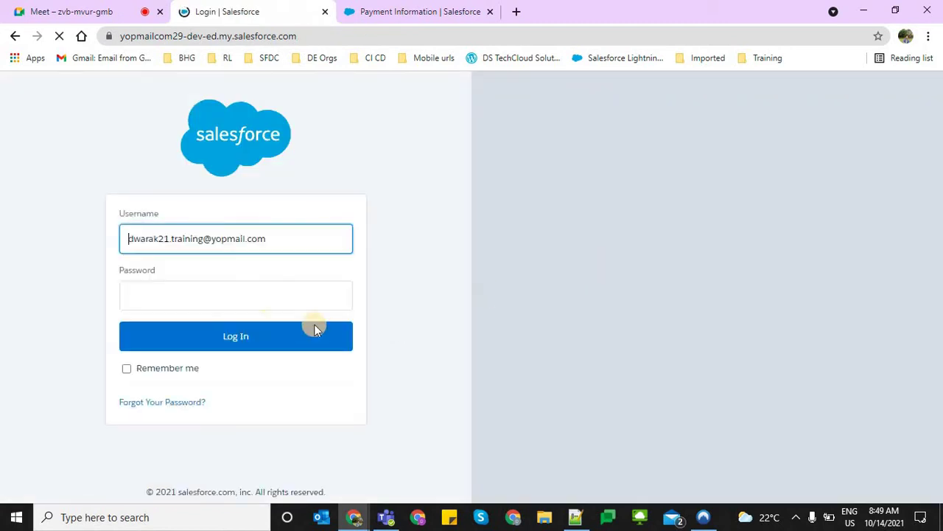
Log back in and launch Mylon Hospitals by searching 'my' in the App Launcher
{"action": "left_click", "coordinate": [183, 346]}
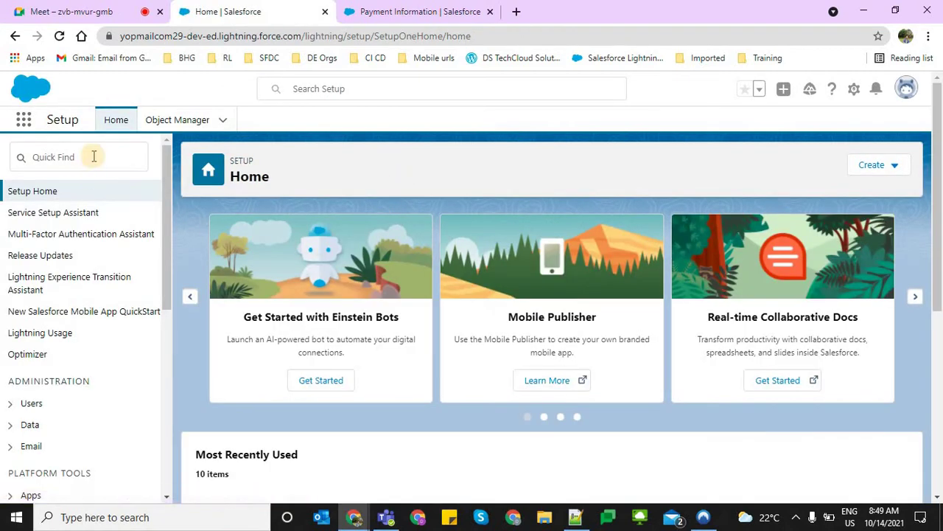
{"action": "left_click", "coordinate": [23, 116]}
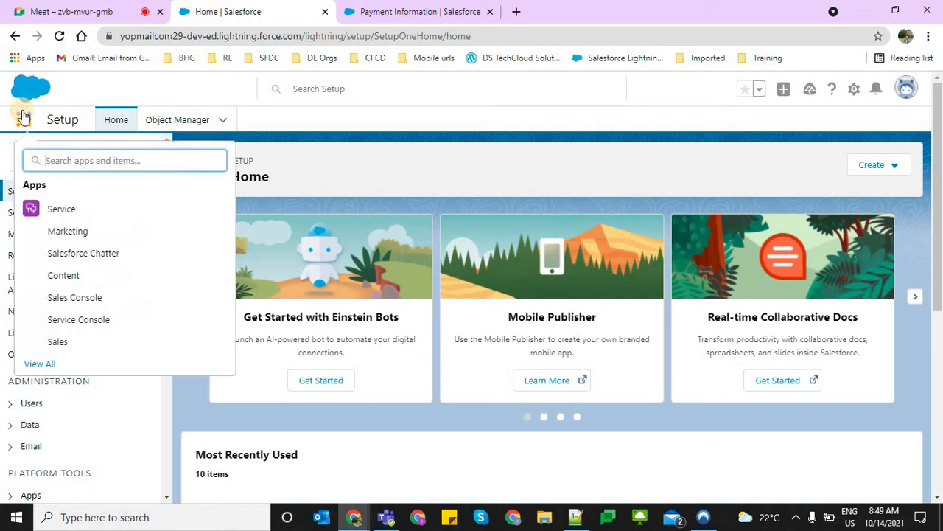
{"action": "type", "text": "m"}
{"action": "right_click", "coordinate": [23, 115]}
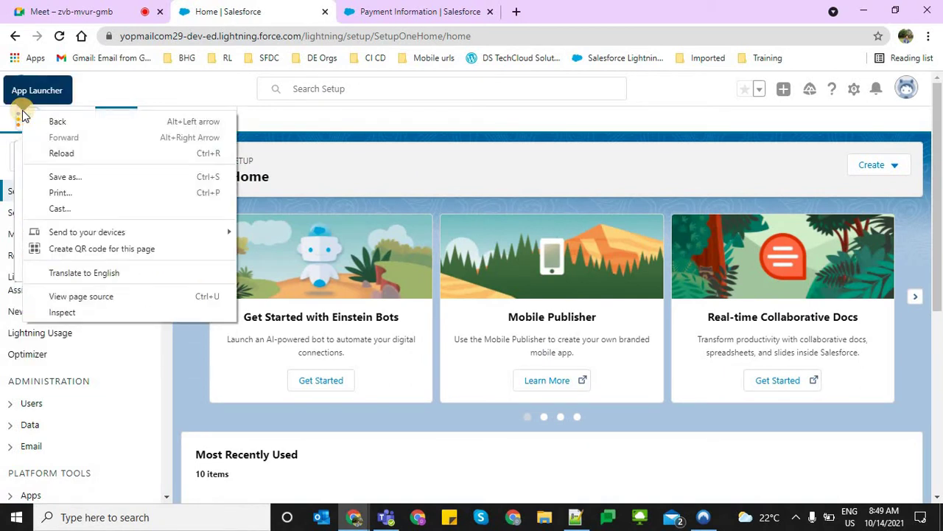
{"action": "left_click", "coordinate": [133, 93]}
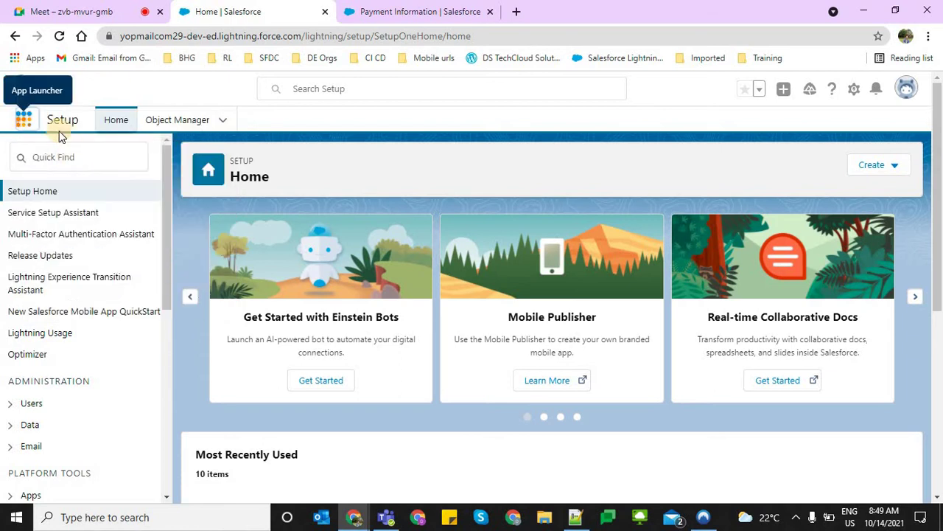
{"action": "left_click", "coordinate": [25, 120]}
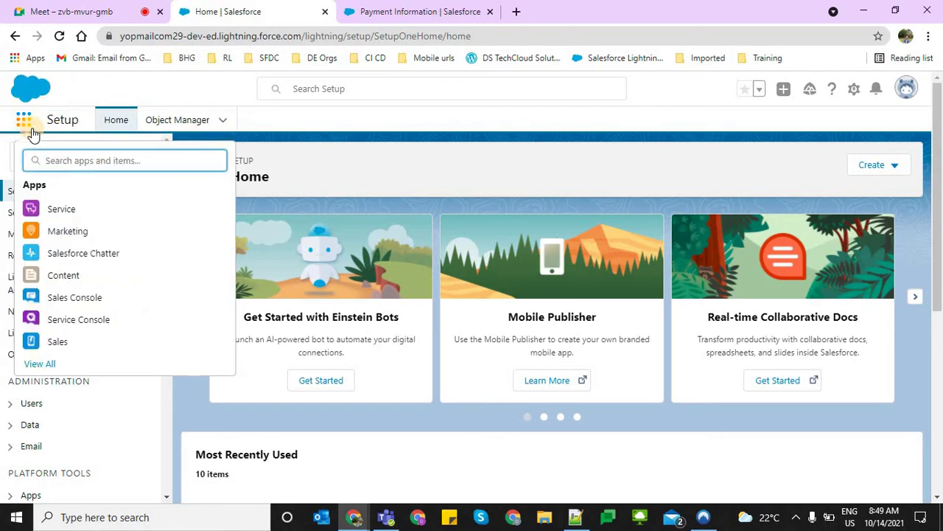
{"action": "type", "text": "my"}
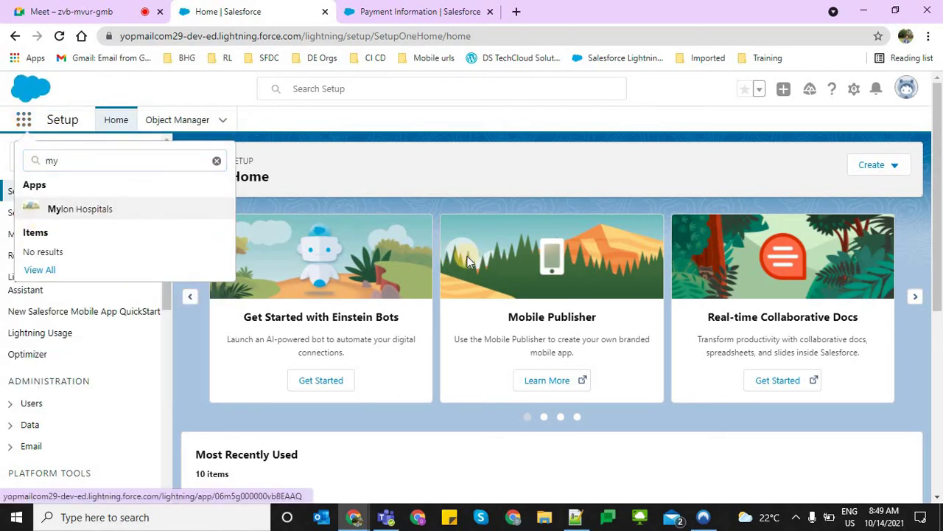
{"action": "key", "text": "Return"}
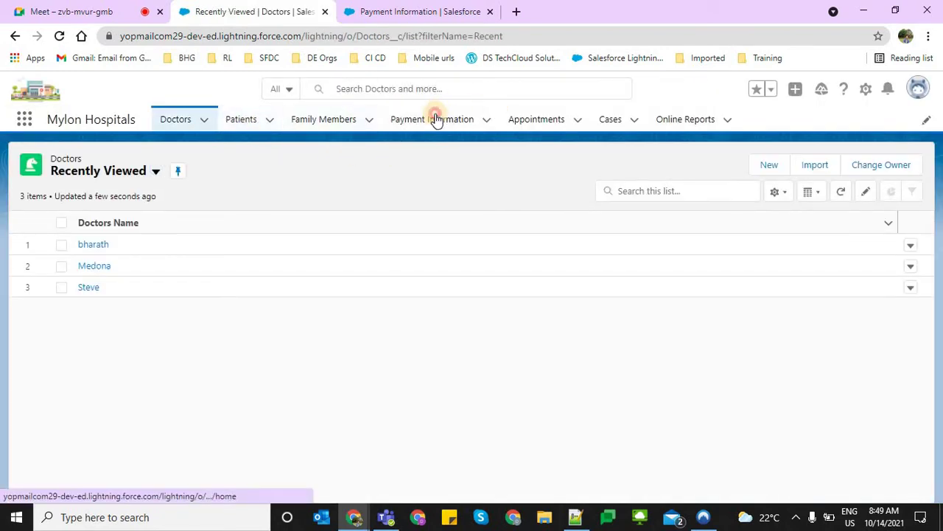
Start a new Payment Information record with Payment Type Cash and a recent patient
{"action": "left_click", "coordinate": [436, 120]}
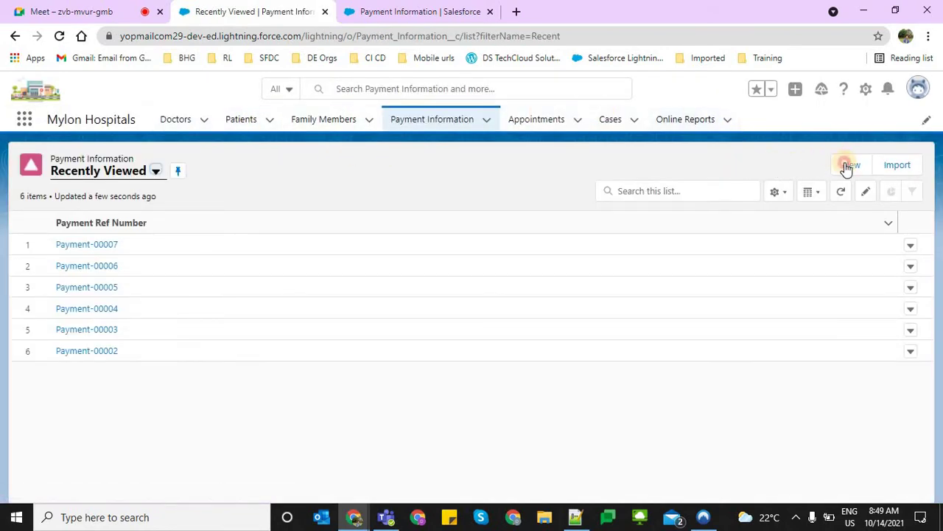
{"action": "left_click", "coordinate": [849, 165]}
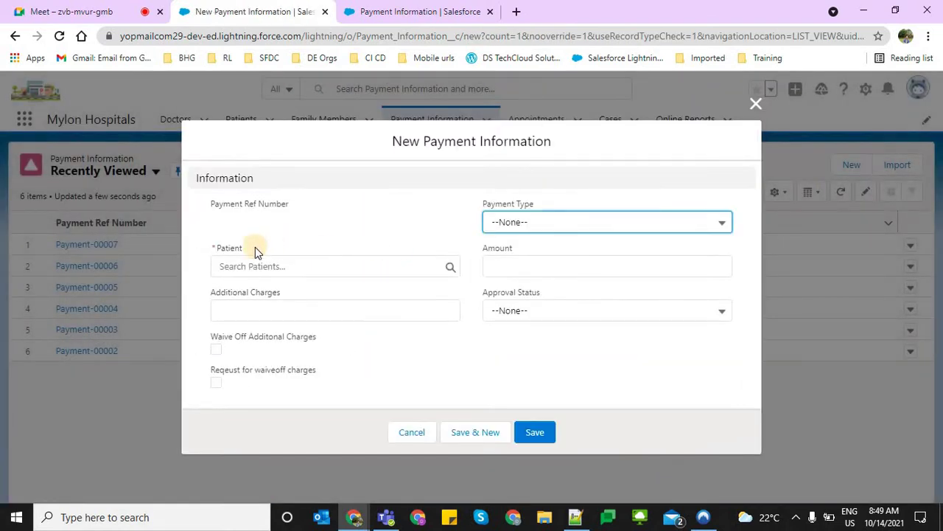
{"action": "left_click", "coordinate": [534, 224]}
{"action": "left_click", "coordinate": [526, 296]}
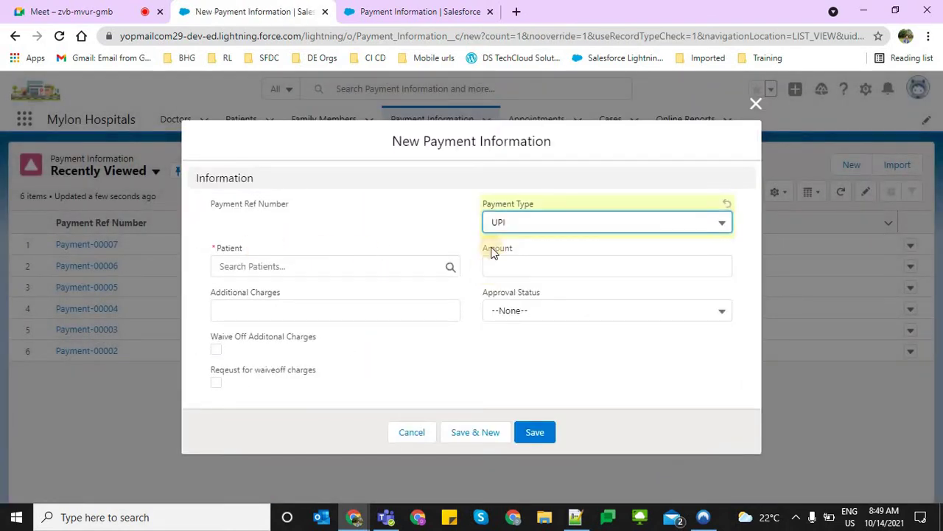
{"action": "left_click", "coordinate": [499, 224]}
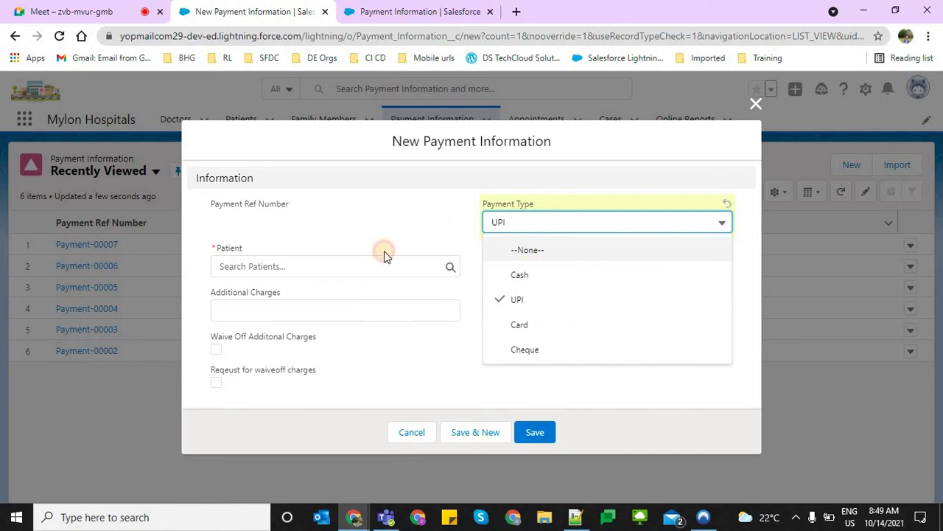
{"action": "key", "text": "Down"}
{"action": "key", "text": "Return"}
{"action": "left_click", "coordinate": [332, 267]}
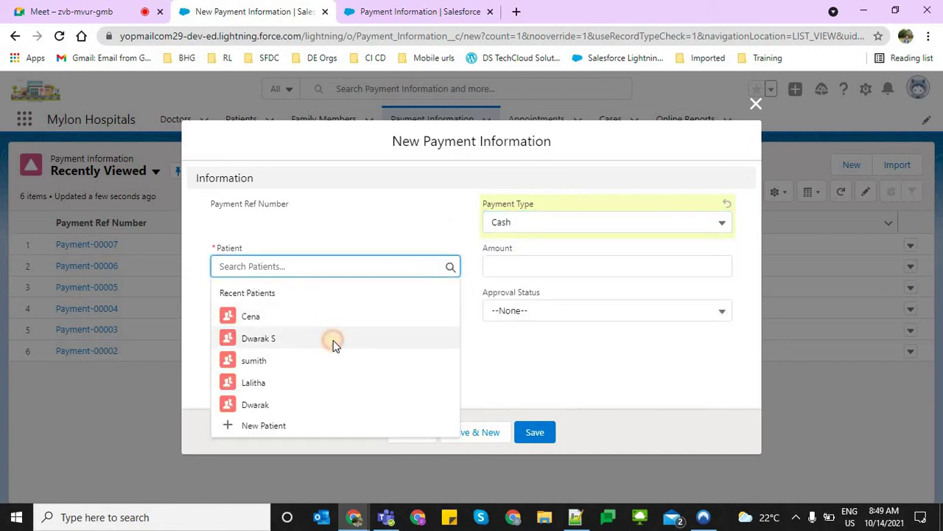
{"action": "left_click", "coordinate": [333, 341]}
Enter the amount and 2,000 additional charges, and tick Request for waiveoff charges
{"action": "left_click", "coordinate": [498, 268]}
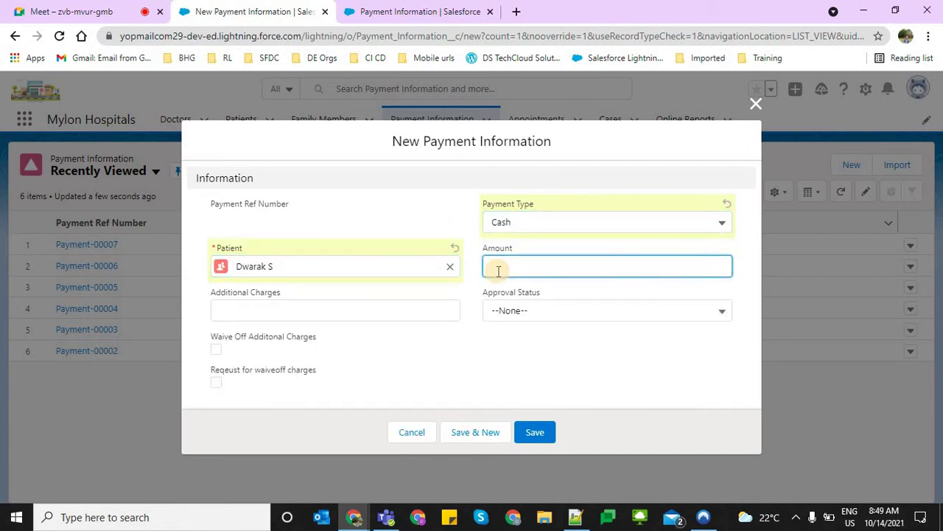
{"action": "type", "text": "15,000"}
{"action": "key", "text": "Tab"}
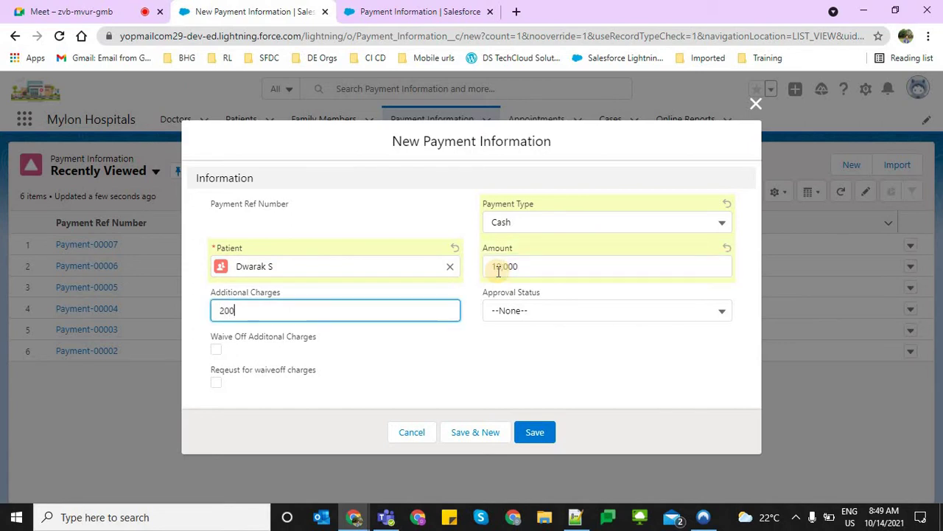
{"action": "key", "text": "Tab"}
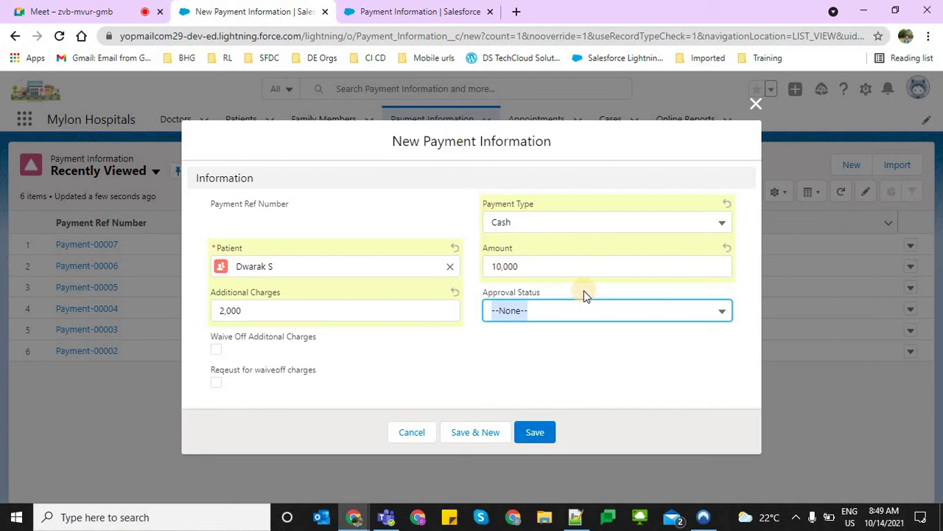
{"action": "left_click", "coordinate": [373, 376]}
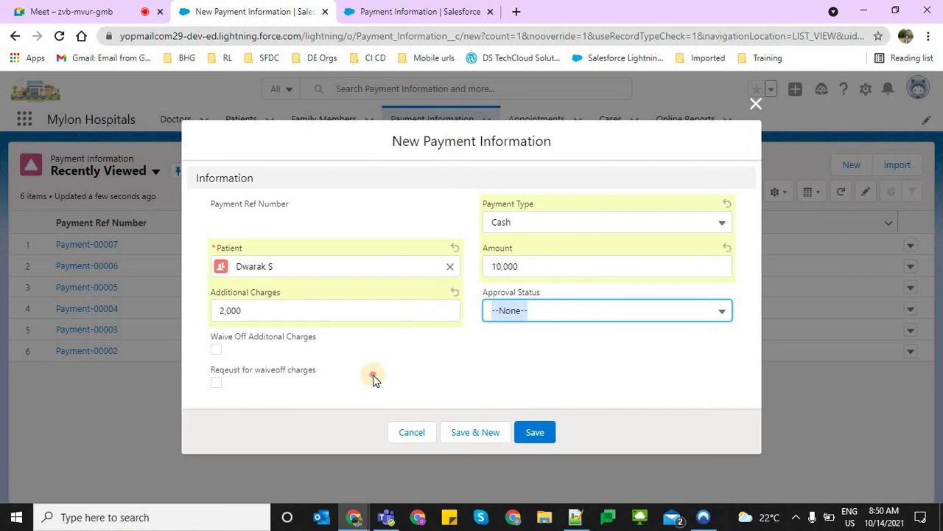
{"action": "left_click", "coordinate": [216, 382]}
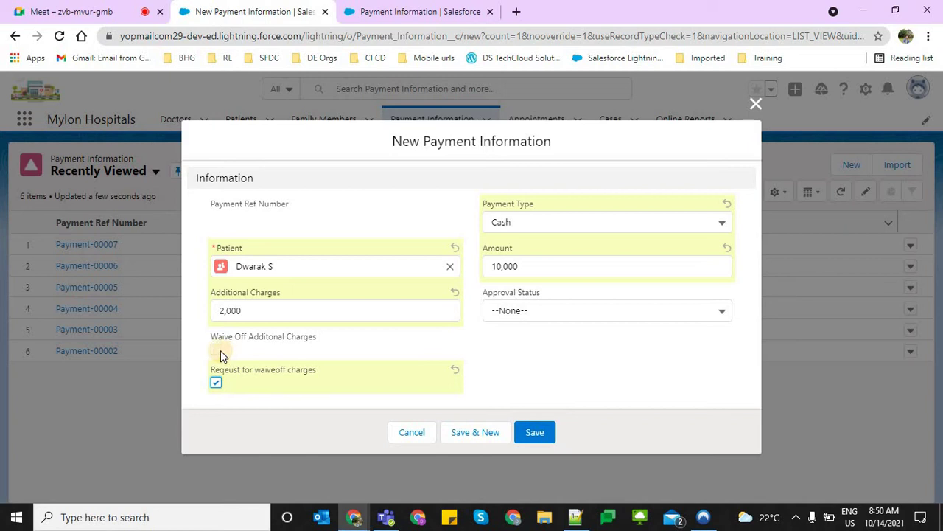
{"action": "left_click", "coordinate": [219, 351]}
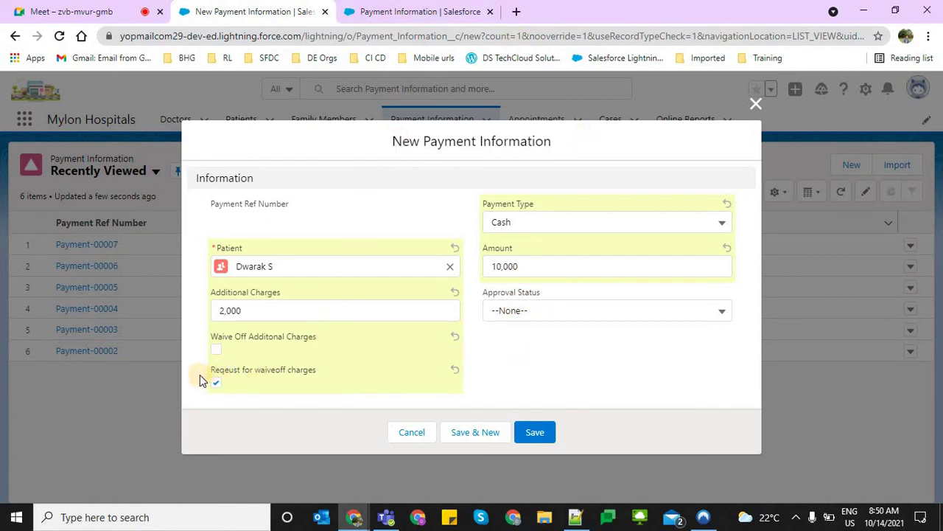
Review the waive-off request and Approval Status fields, leaving Approval Status empty
{"action": "left_click_drag", "start_coordinate": [213, 368], "coordinate": [329, 367]}
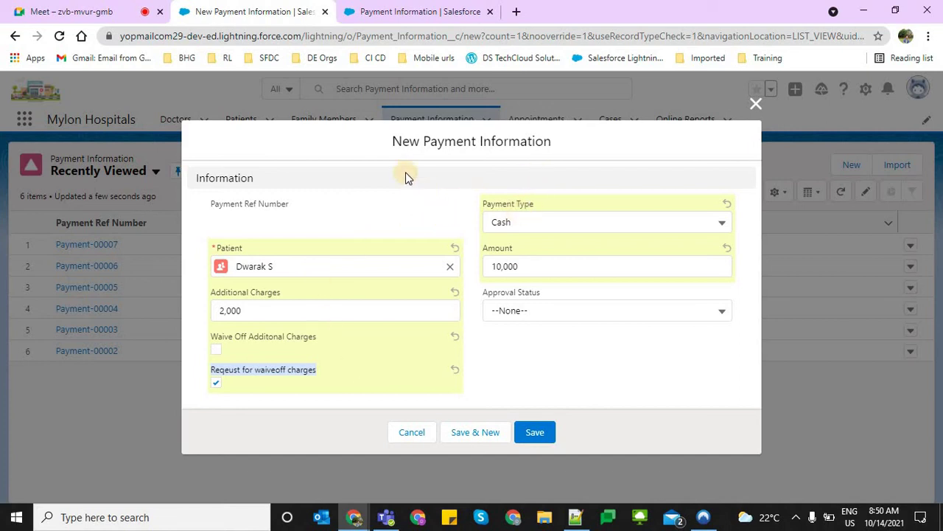
{"action": "left_click", "coordinate": [529, 310]}
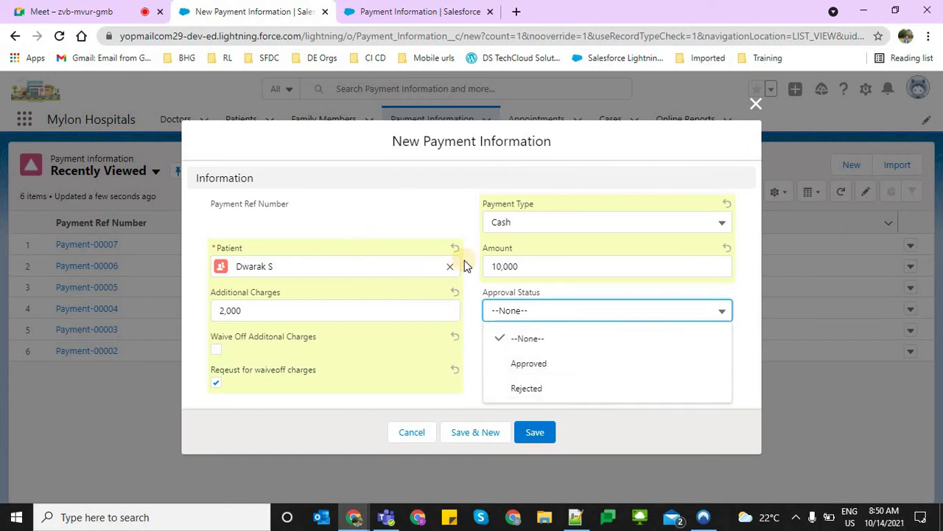
{"action": "left_click", "coordinate": [522, 310]}
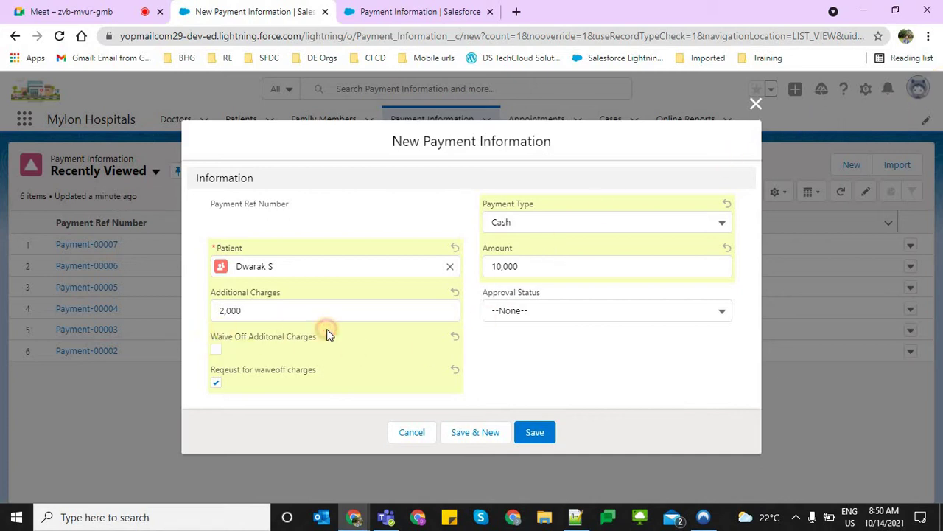
{"action": "left_click_drag", "start_coordinate": [327, 331], "coordinate": [565, 343]}
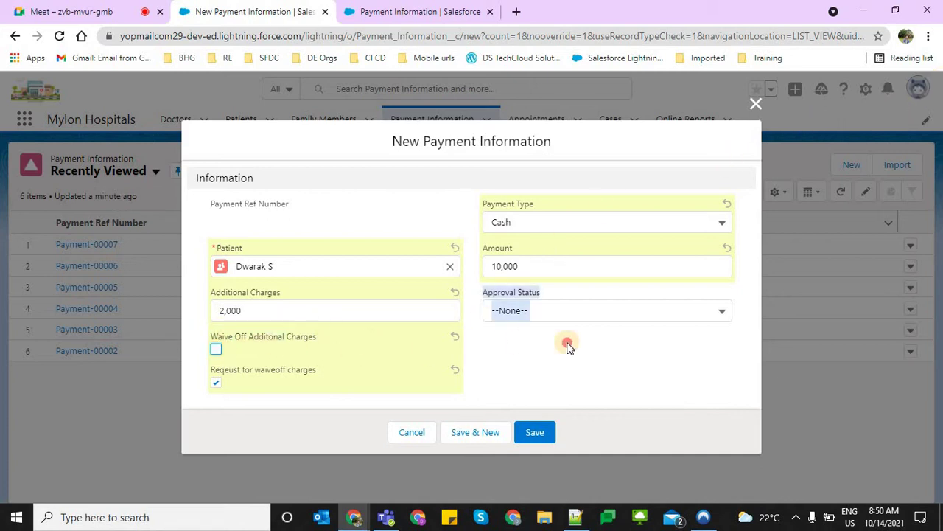
{"action": "left_click", "coordinate": [523, 310]}
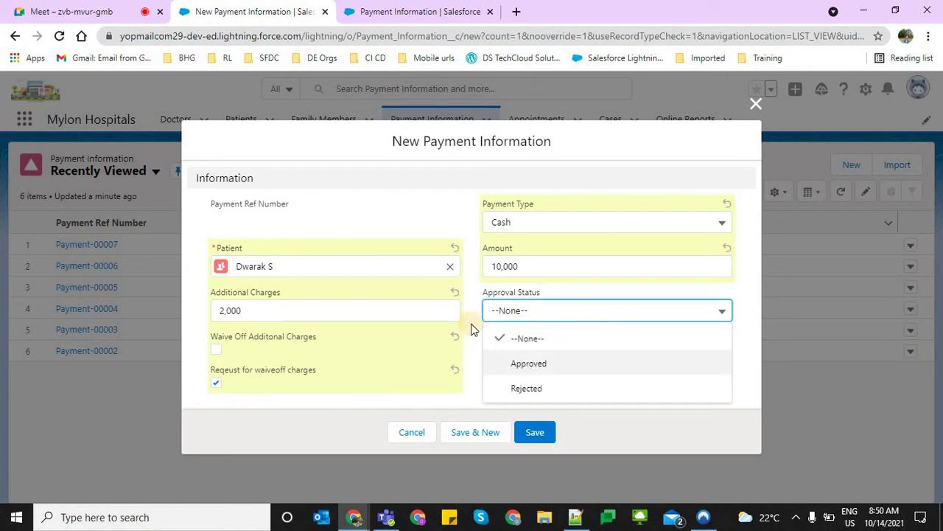
{"action": "left_click", "coordinate": [402, 204]}
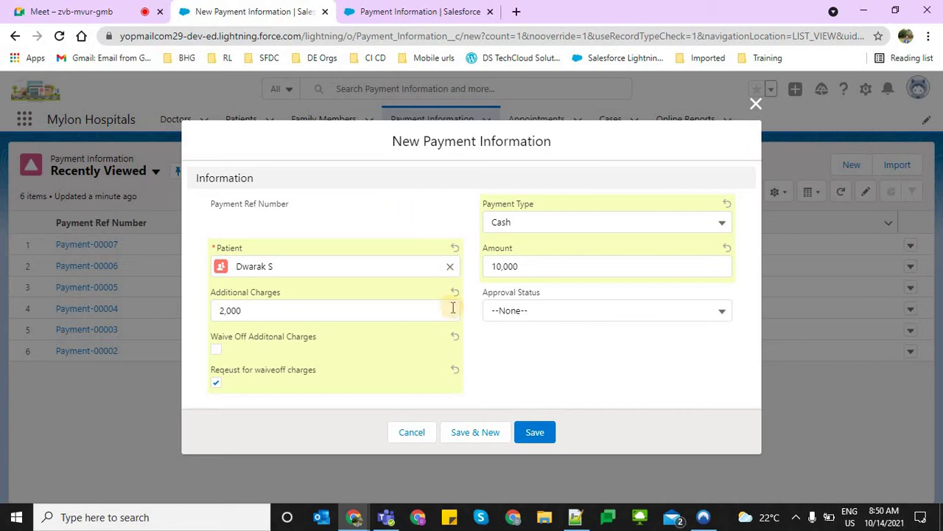
{"action": "triple_click", "coordinate": [345, 367]}
{"action": "left_click_drag", "start_coordinate": [383, 141], "coordinate": [518, 139]}
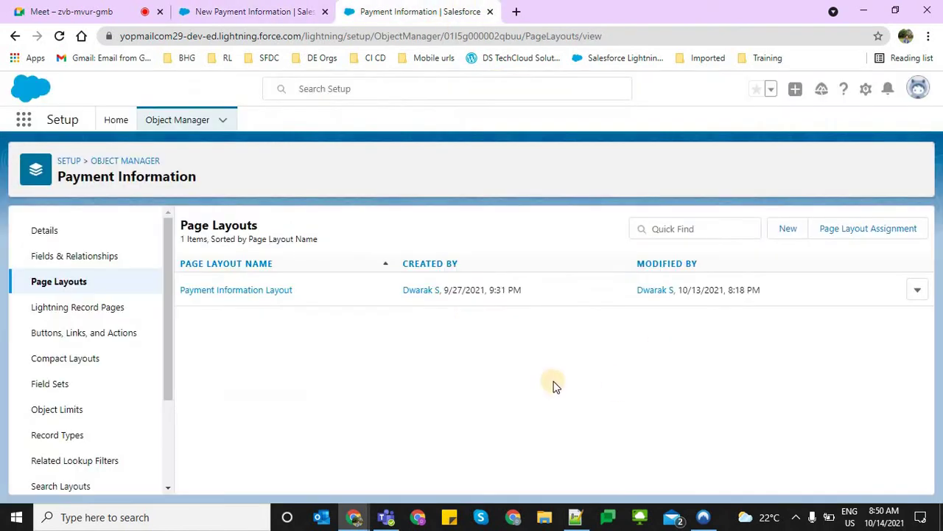
{"action": "left_click", "coordinate": [442, 10]}
Open the Payment Approval Process detail page for Payment Information from Approval Processes
{"action": "left_click", "coordinate": [116, 119]}
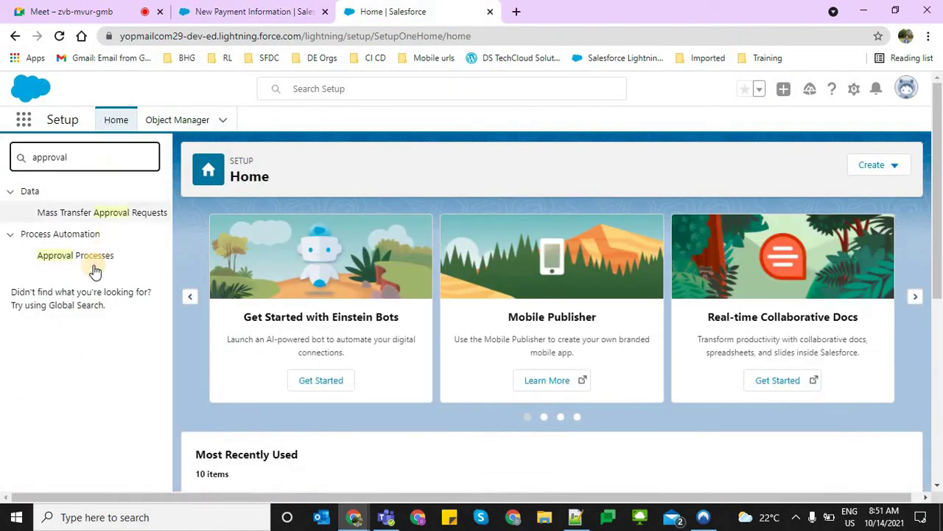
{"action": "left_click", "coordinate": [95, 255]}
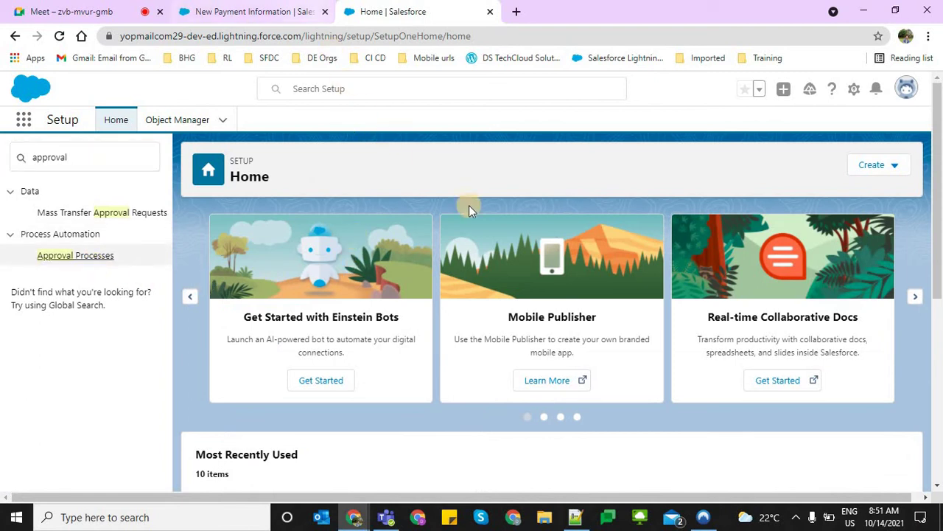
{"action": "left_click", "coordinate": [103, 258]}
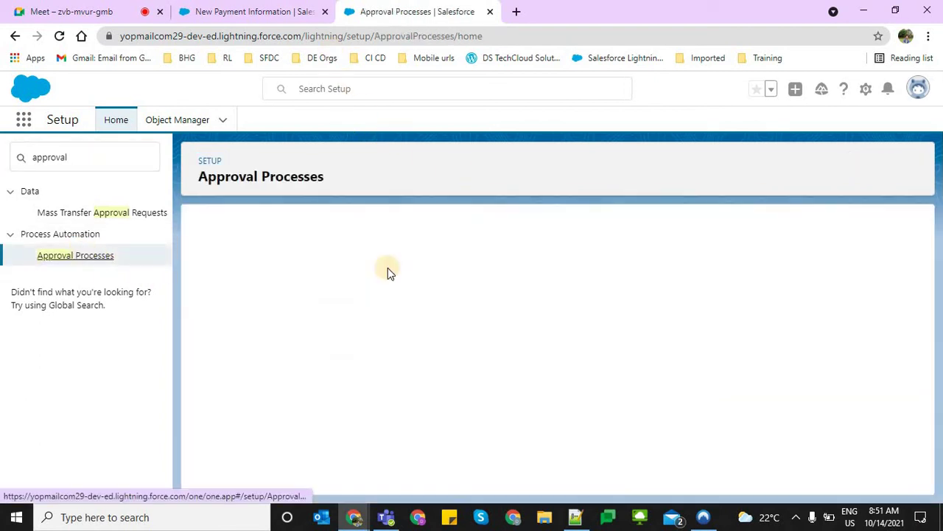
{"action": "scroll", "coordinate": [382, 394], "scroll_direction": "down", "scroll_amount": 2}
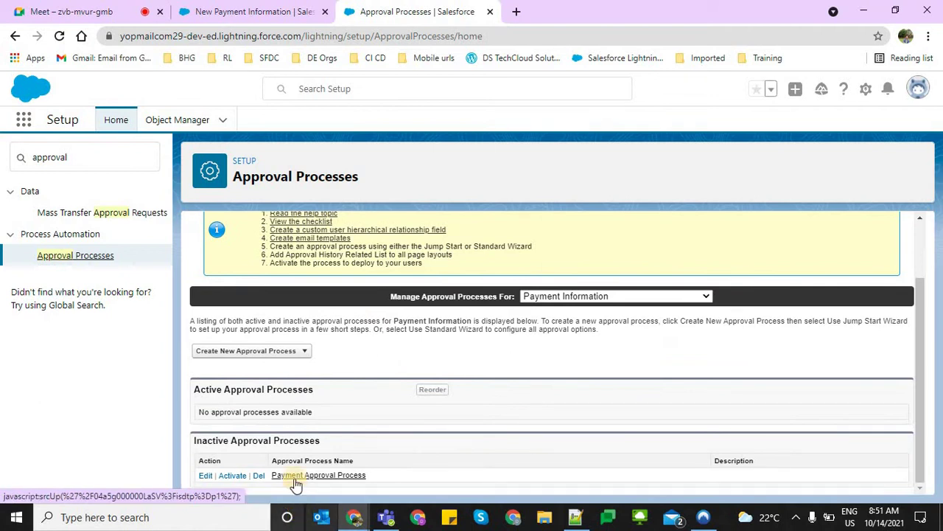
{"action": "left_click", "coordinate": [306, 479]}
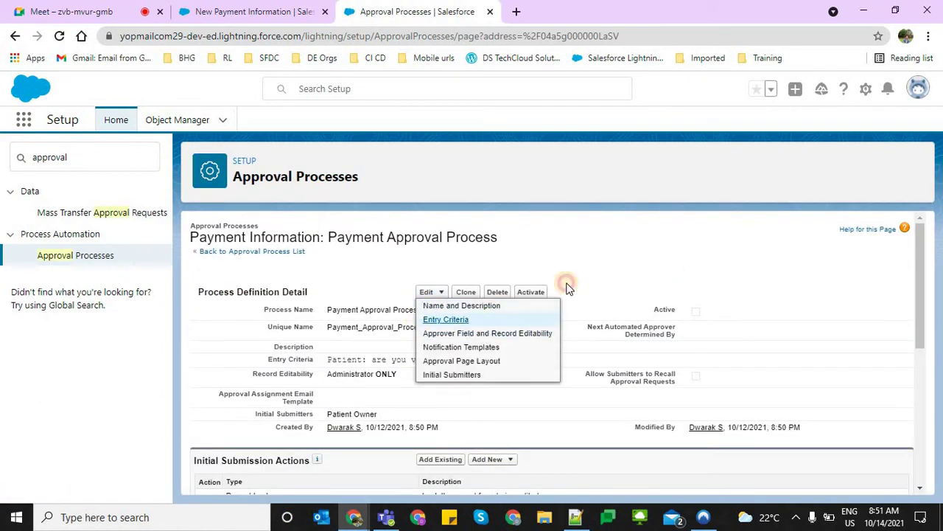
{"action": "mouse_move", "coordinate": [429, 293]}
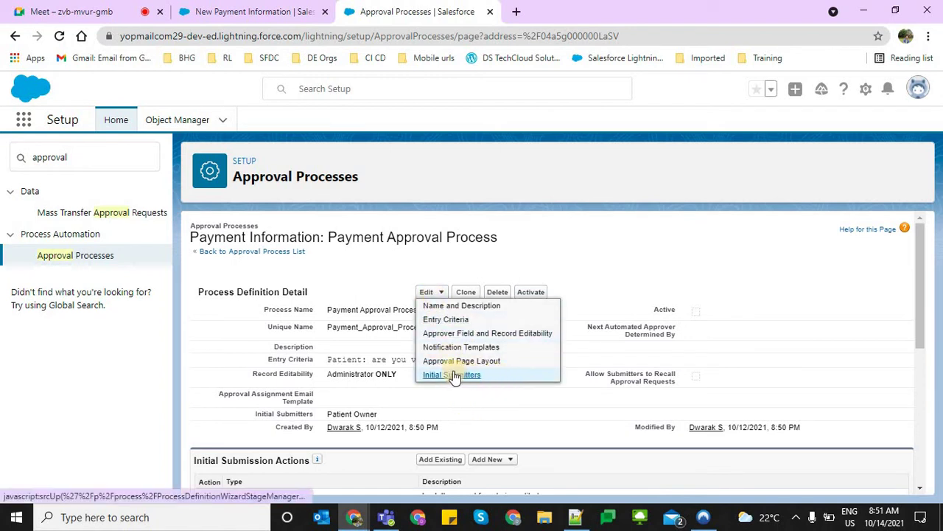
Set the entry criterion to Request for waiveoff charges equals True and save it
{"action": "left_click", "coordinate": [445, 319]}
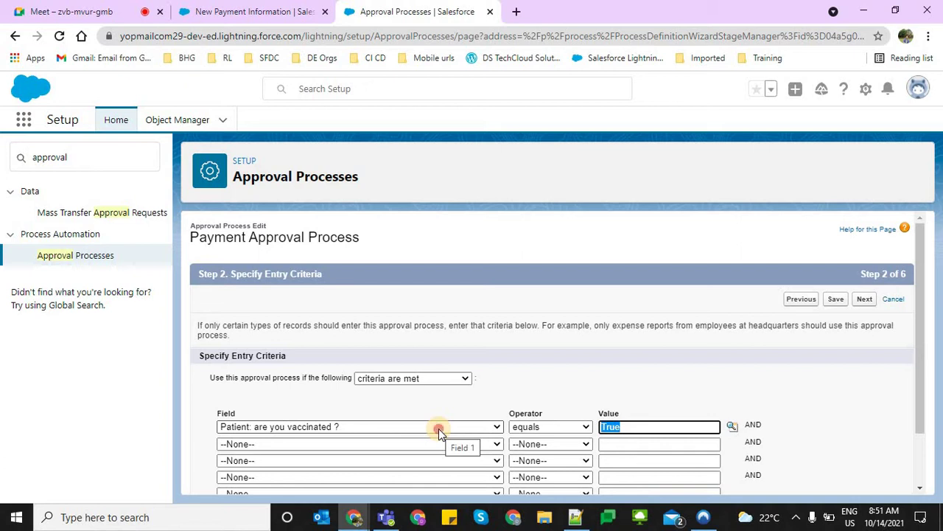
{"action": "left_click", "coordinate": [439, 428]}
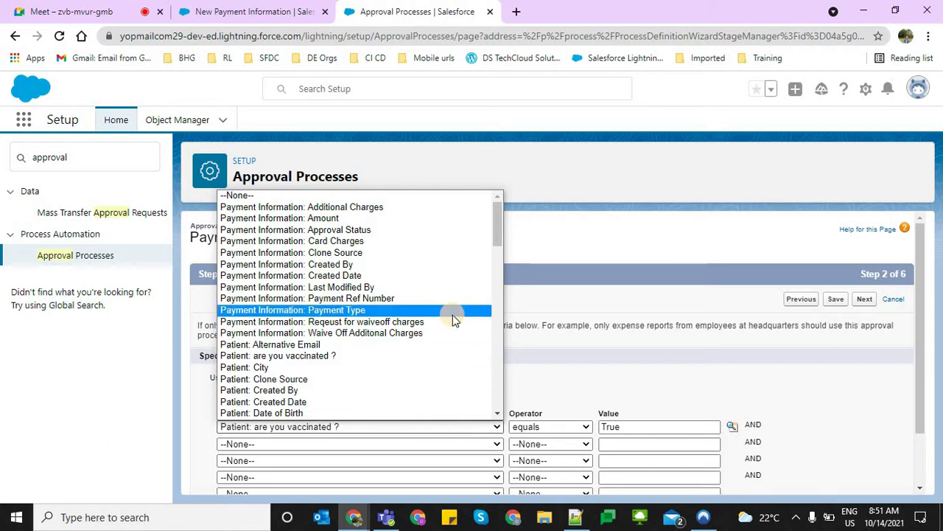
{"action": "scroll", "coordinate": [452, 314], "scroll_direction": "down", "scroll_amount": 3}
{"action": "scroll", "coordinate": [453, 315], "scroll_direction": "up", "scroll_amount": 3}
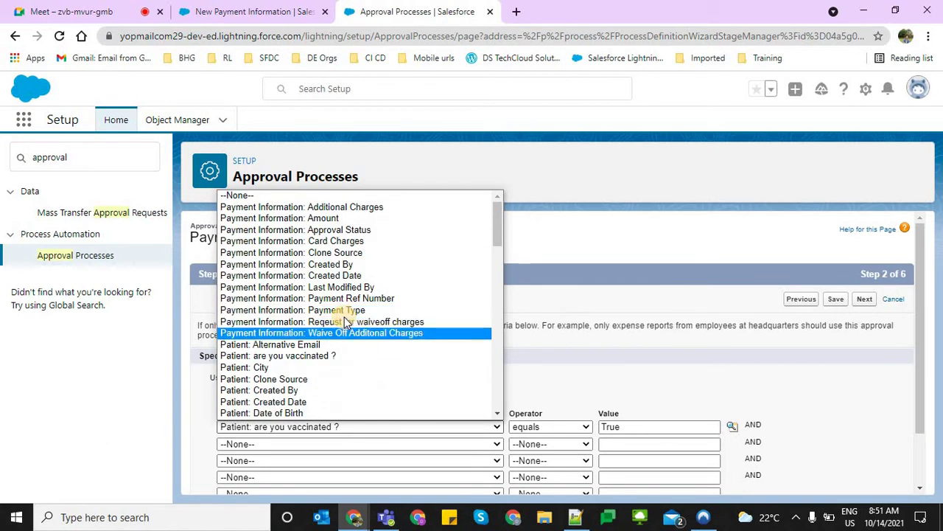
{"action": "left_click", "coordinate": [347, 322]}
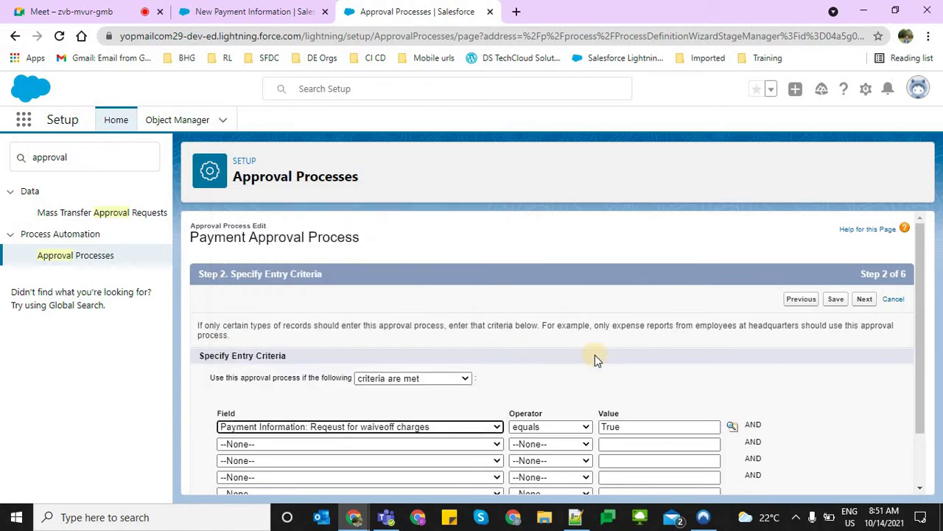
{"action": "left_click", "coordinate": [595, 354]}
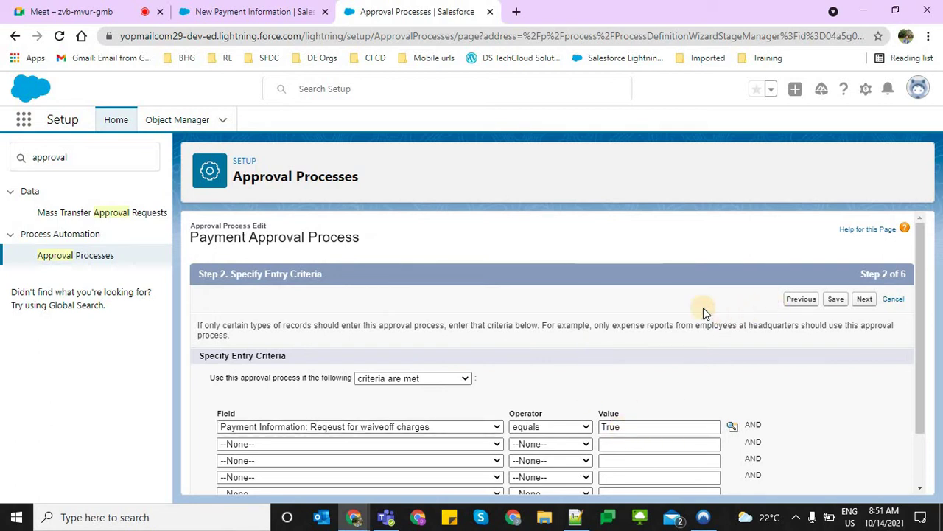
{"action": "left_click", "coordinate": [844, 300]}
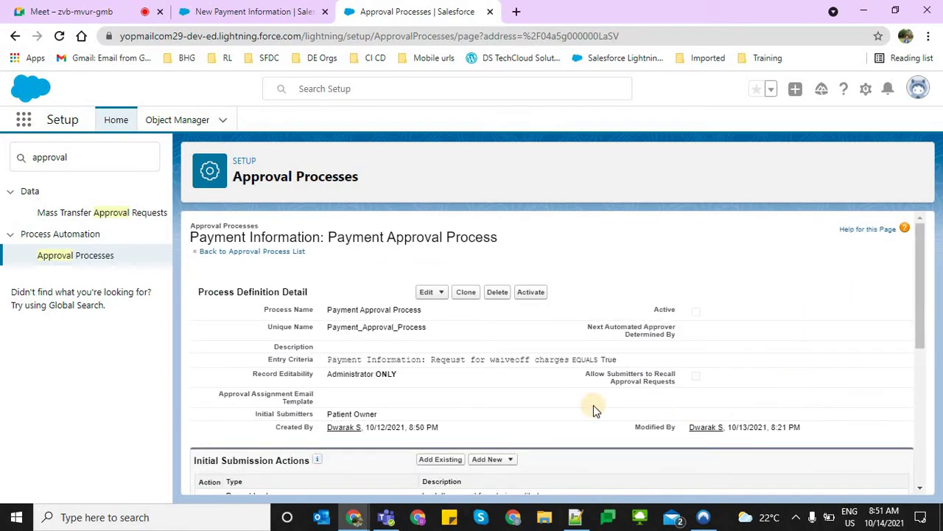
{"action": "scroll", "coordinate": [593, 404], "scroll_direction": "down", "scroll_amount": 2}
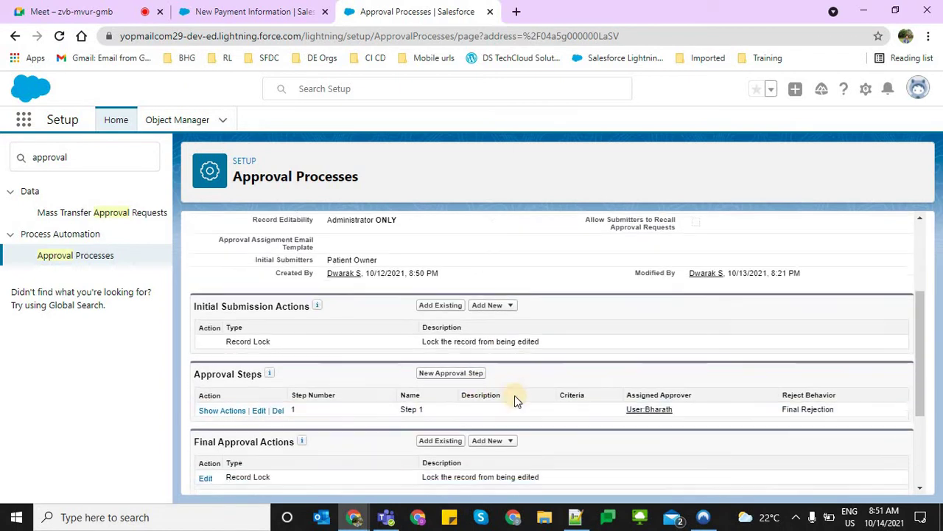
{"action": "scroll", "coordinate": [515, 395], "scroll_direction": "down", "scroll_amount": 1}
{"action": "scroll", "coordinate": [516, 392], "scroll_direction": "up", "scroll_amount": 2}
{"action": "scroll", "coordinate": [430, 390], "scroll_direction": "down", "scroll_amount": 4}
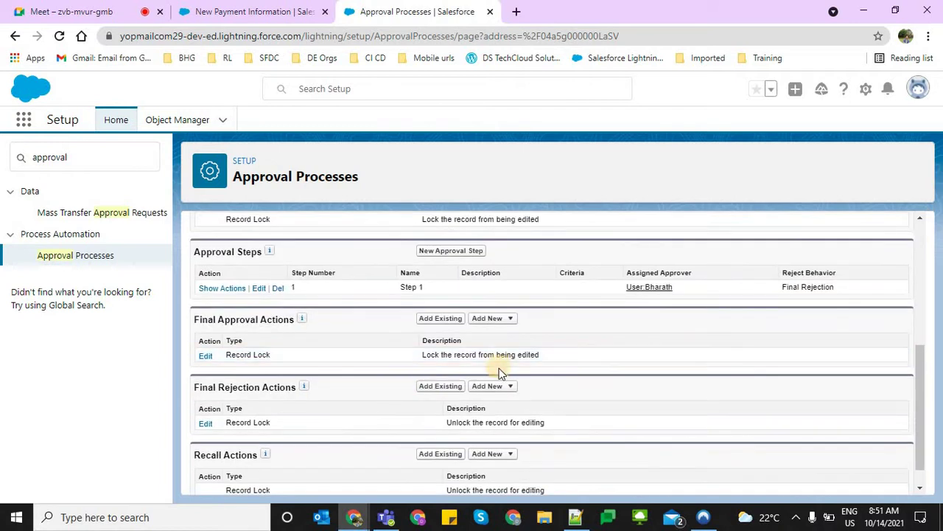
{"action": "scroll", "coordinate": [516, 412], "scroll_direction": "down", "scroll_amount": 1}
{"action": "scroll", "coordinate": [522, 417], "scroll_direction": "up", "scroll_amount": 6}
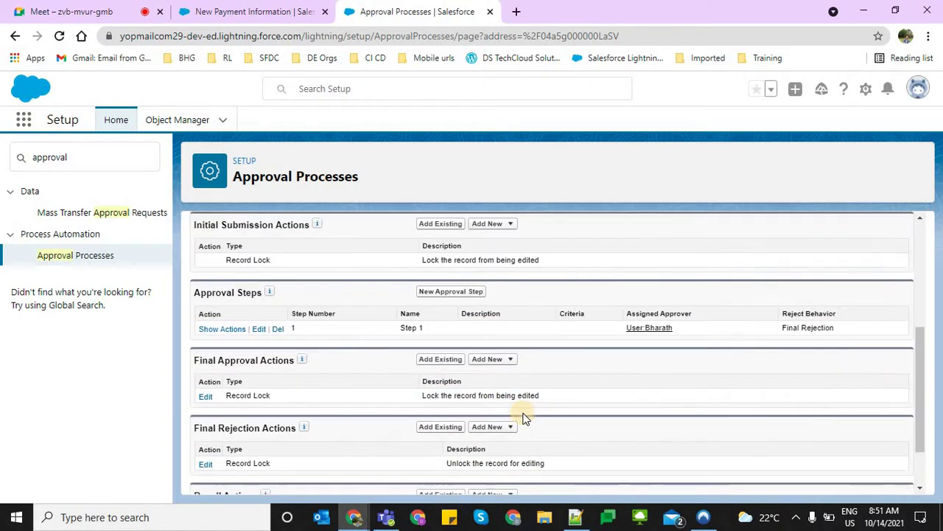
{"action": "scroll", "coordinate": [519, 409], "scroll_direction": "down", "scroll_amount": 2}
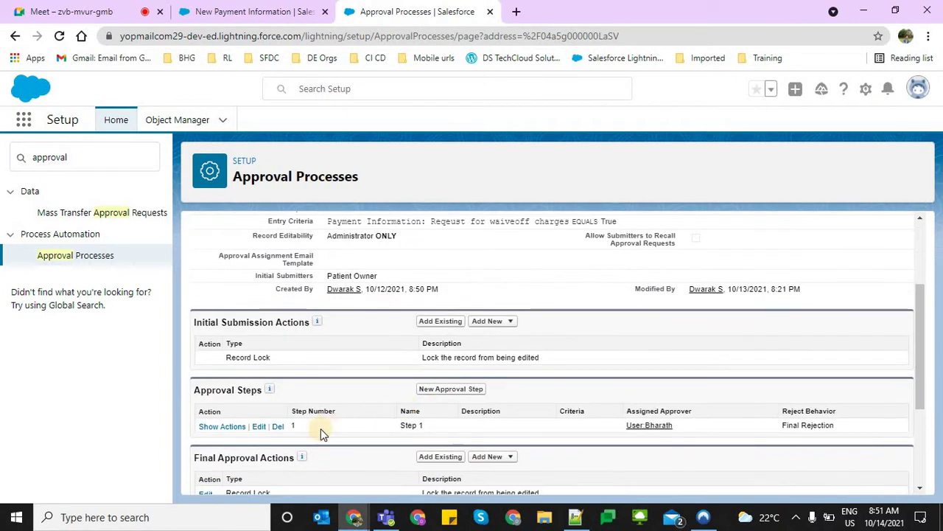
{"action": "triple_click", "coordinate": [707, 425]}
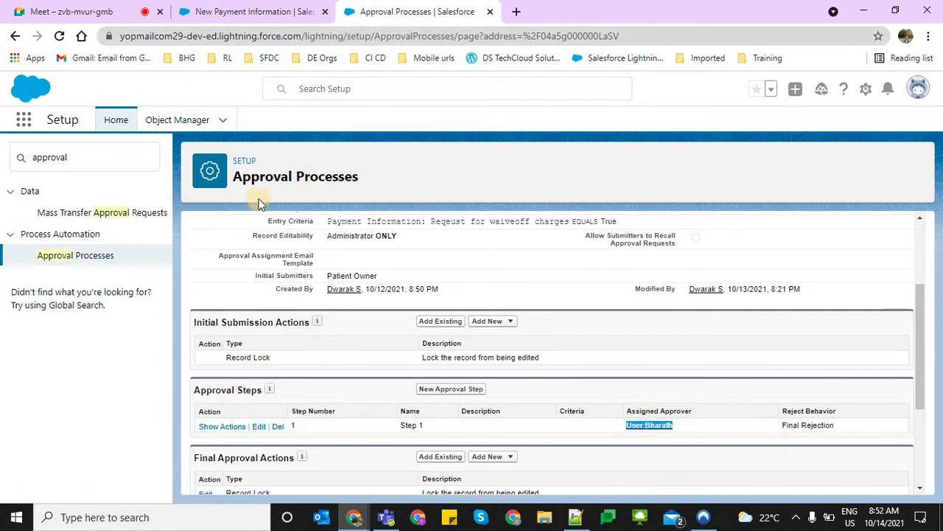
Search Quick Find for 'users' and open the Users list in a new tab
{"action": "double_click", "coordinate": [110, 165]}
{"action": "type", "text": "user"}
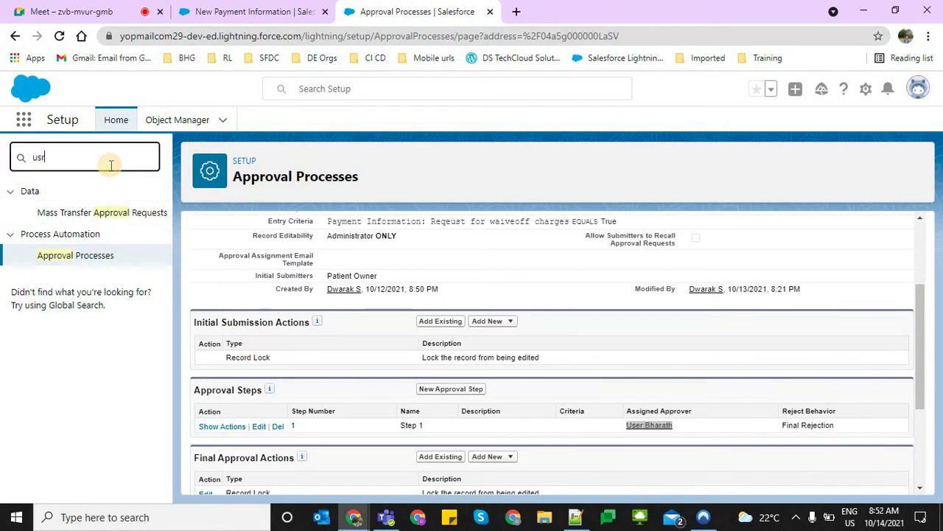
{"action": "type", "text": "s"}
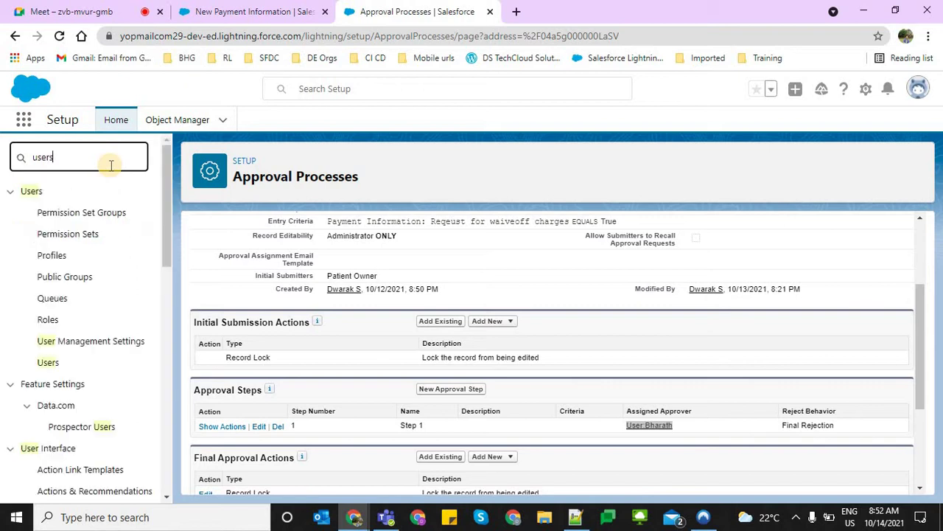
{"action": "right_click", "coordinate": [55, 361]}
{"action": "left_click", "coordinate": [105, 371]}
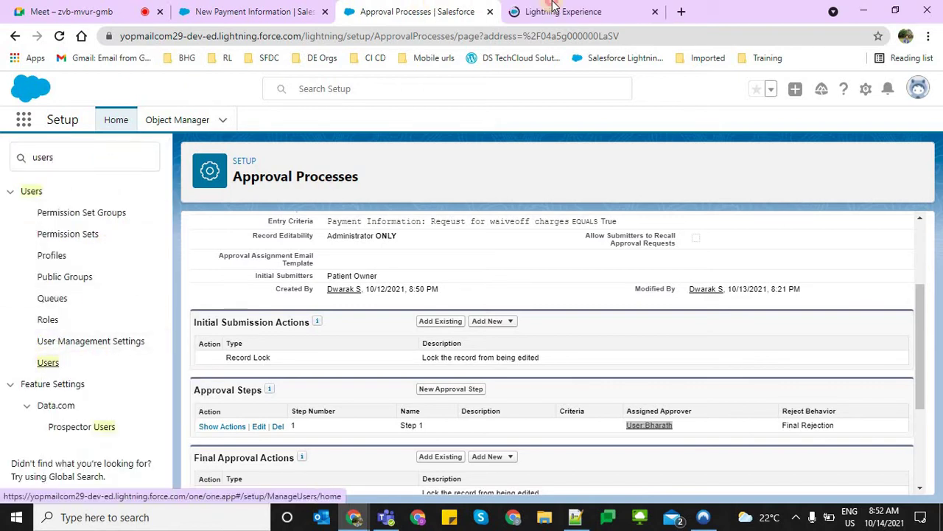
{"action": "left_click", "coordinate": [538, 9]}
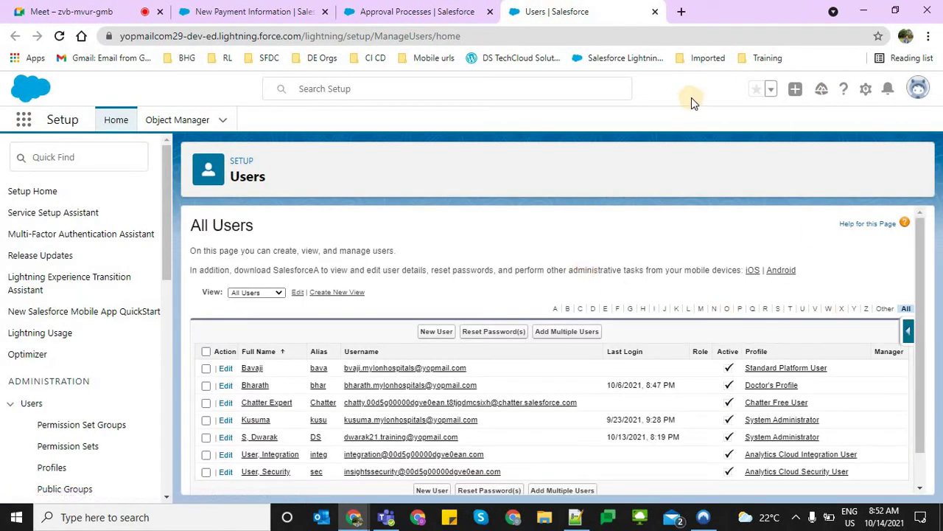
Check the current approver's record, select the intended approver's username and name, then return to the approval process
{"action": "scroll", "coordinate": [306, 410], "scroll_direction": "down", "scroll_amount": 1}
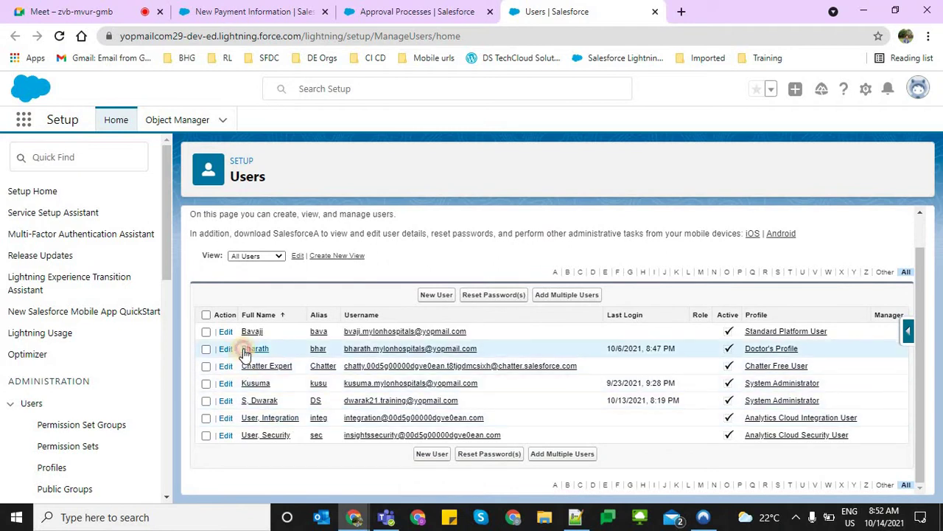
{"action": "left_click", "coordinate": [442, 349]}
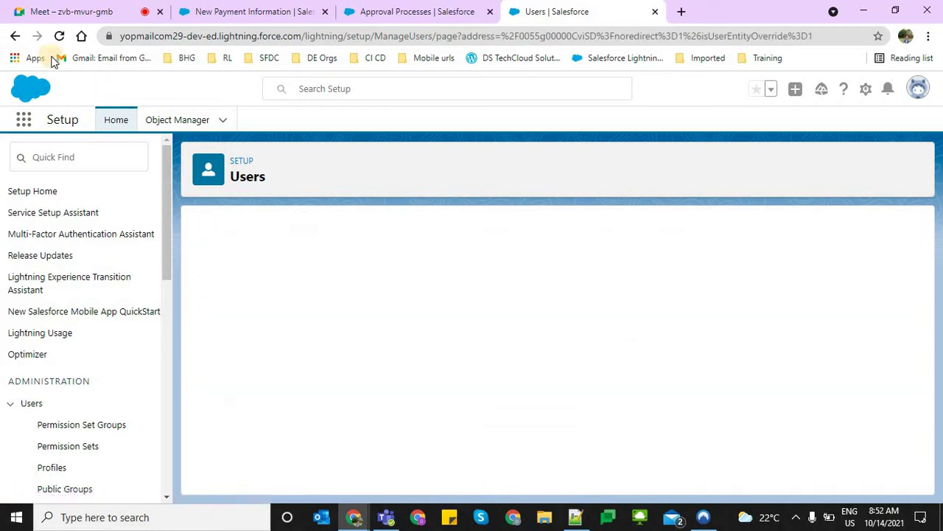
{"action": "left_click", "coordinate": [12, 36]}
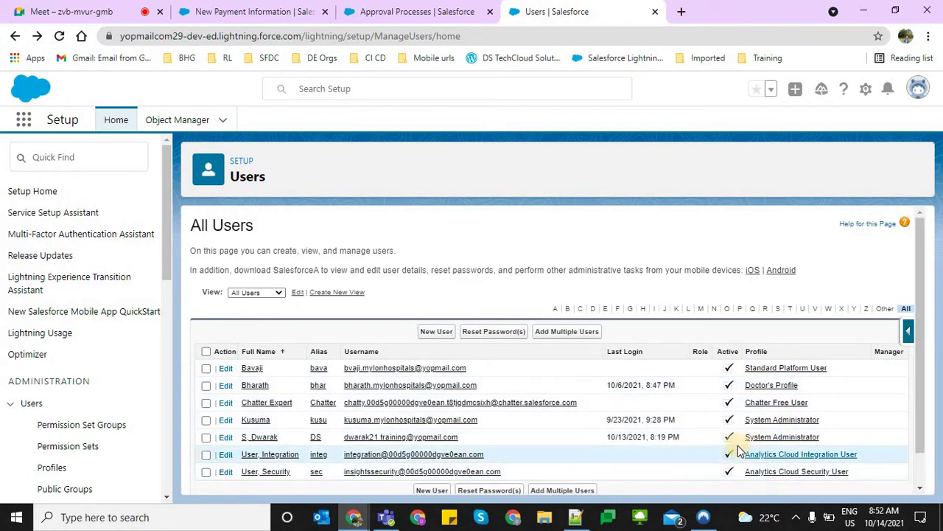
{"action": "left_click_drag", "start_coordinate": [502, 421], "coordinate": [312, 421]}
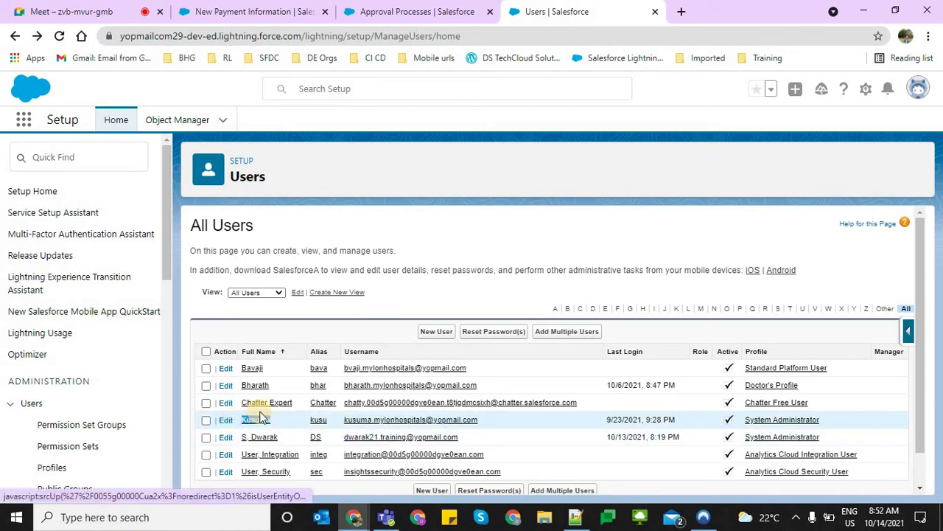
{"action": "left_click_drag", "start_coordinate": [271, 420], "coordinate": [242, 420]}
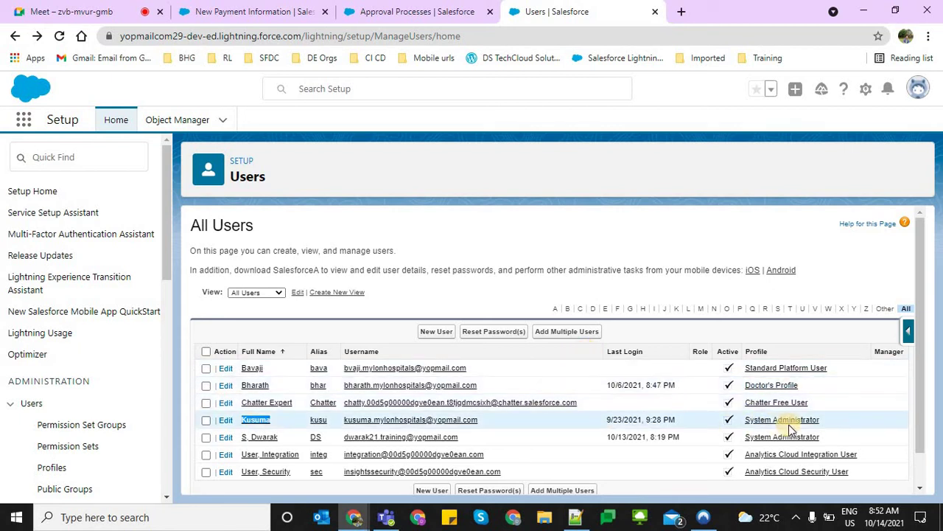
{"action": "left_click", "coordinate": [435, 11]}
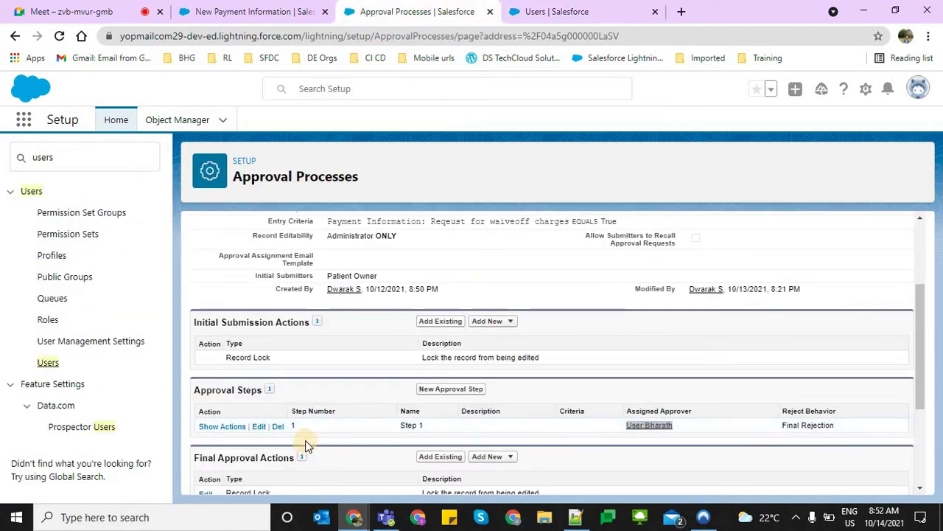
Replace Step 1's assigned approver with the intended user via the lookup and save
{"action": "left_click", "coordinate": [260, 426]}
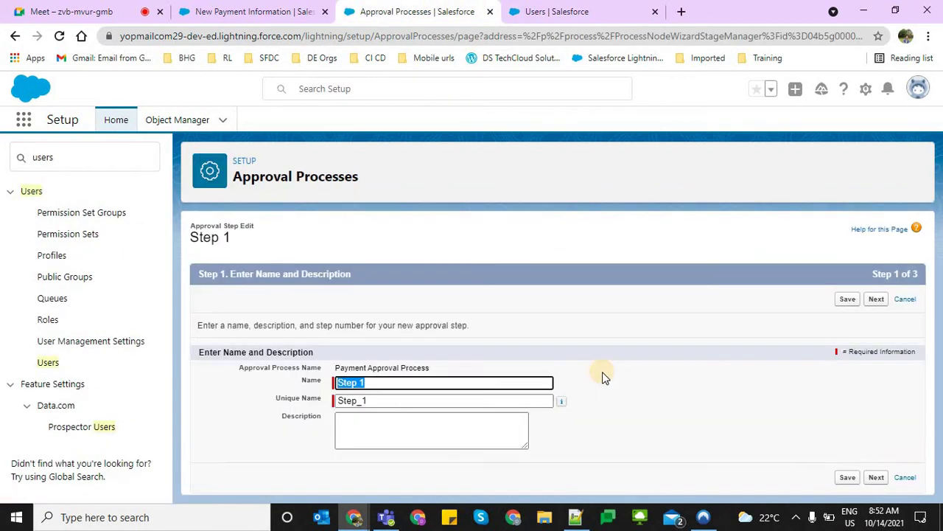
{"action": "left_click", "coordinate": [877, 477]}
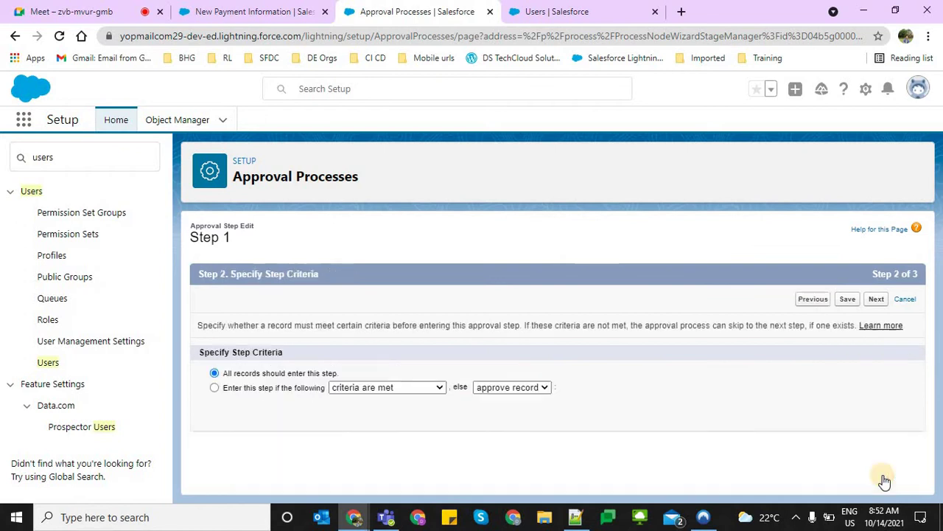
{"action": "left_click", "coordinate": [874, 451]}
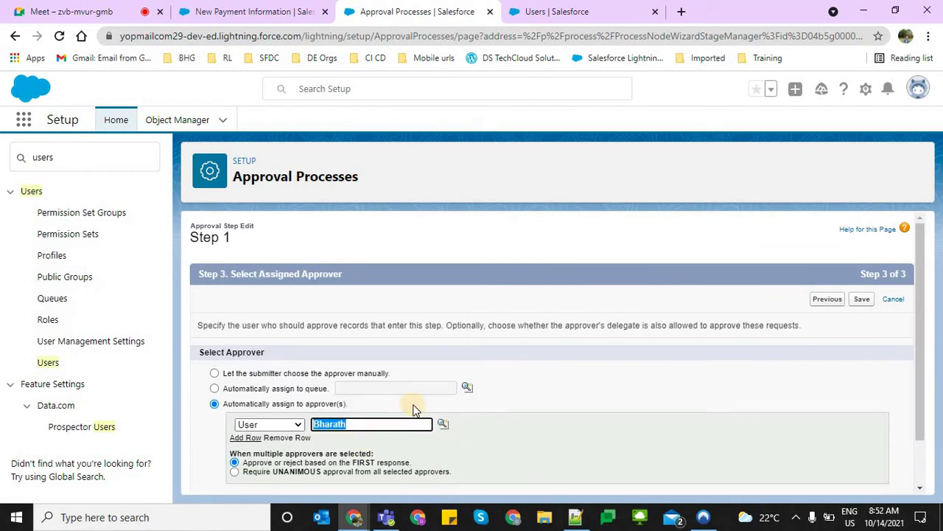
{"action": "key", "text": "BackSpace"}
{"action": "left_click", "coordinate": [443, 424]}
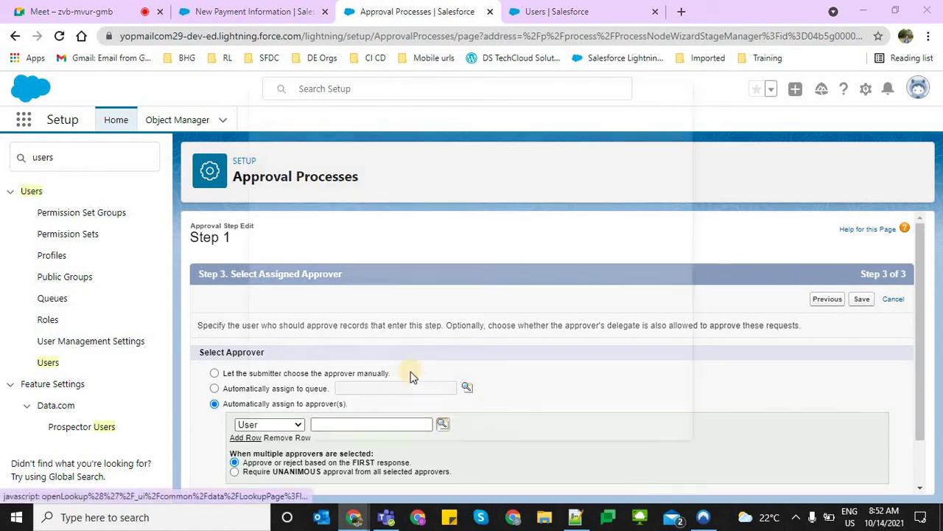
{"action": "left_click", "coordinate": [265, 300]}
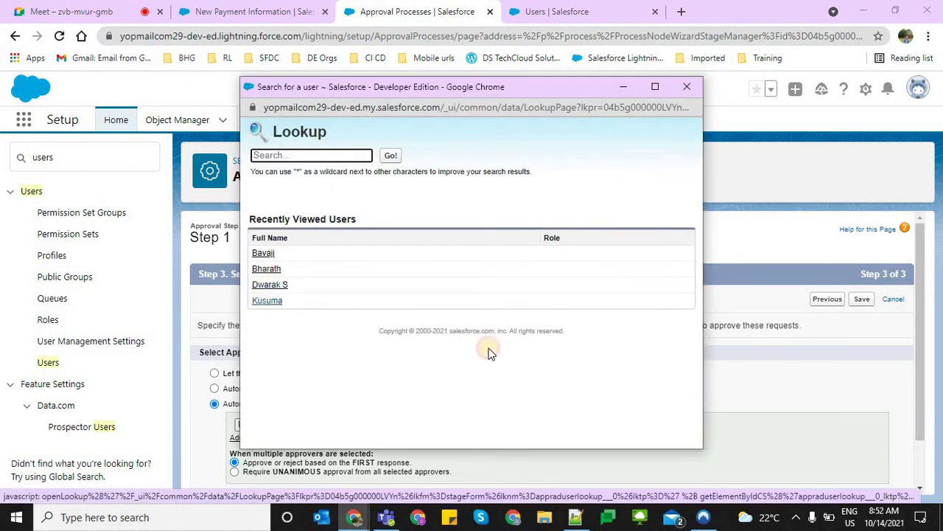
{"action": "left_click", "coordinate": [859, 301]}
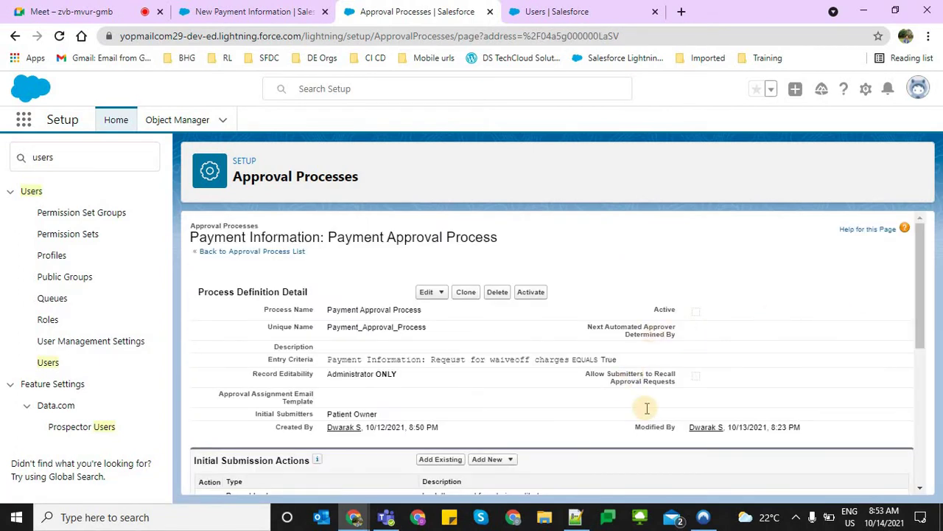
Open the Step 1 approver's user record from Approval Steps and close the old users tab
{"action": "scroll", "coordinate": [646, 406], "scroll_direction": "down", "scroll_amount": 5}
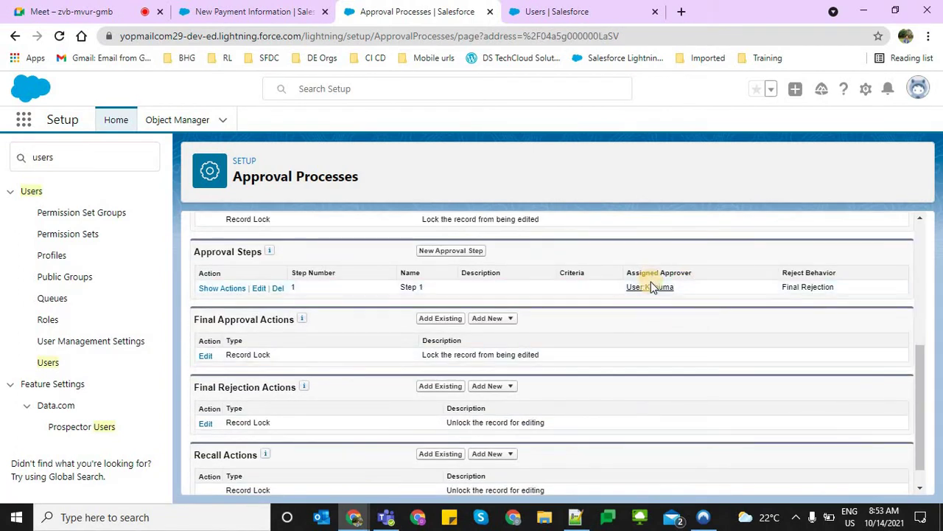
{"action": "left_click", "coordinate": [642, 289]}
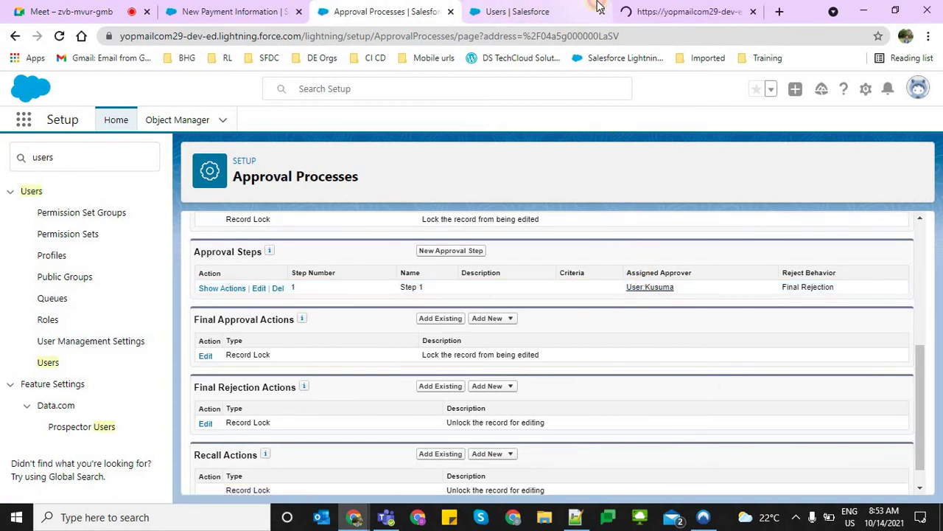
{"action": "left_click", "coordinate": [547, 9]}
{"action": "left_click", "coordinate": [601, 11]}
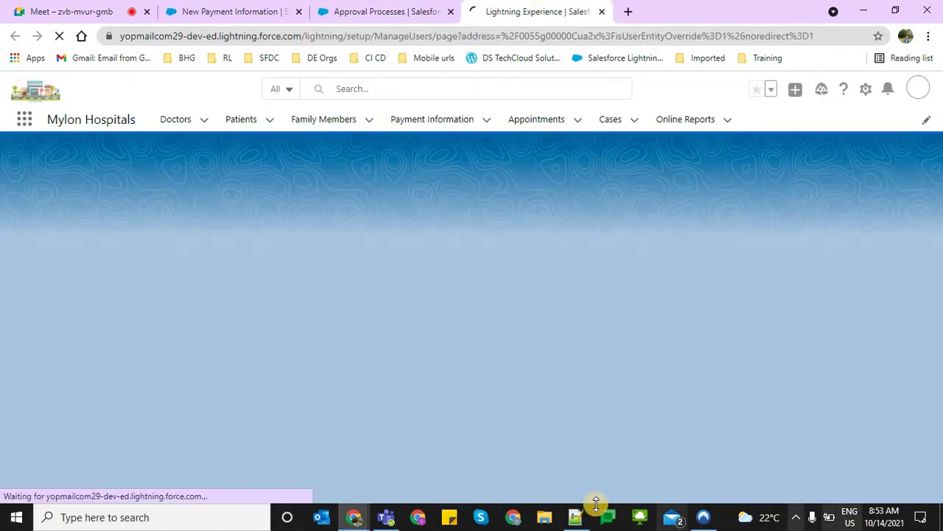
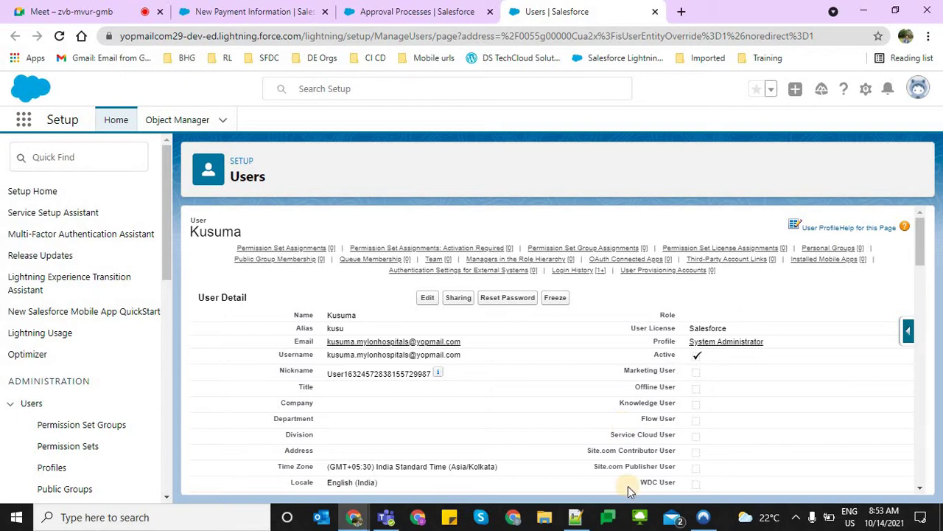
Confirm the approver's System Administrator profile on the user record
{"action": "scroll", "coordinate": [479, 381], "scroll_direction": "down", "scroll_amount": 2}
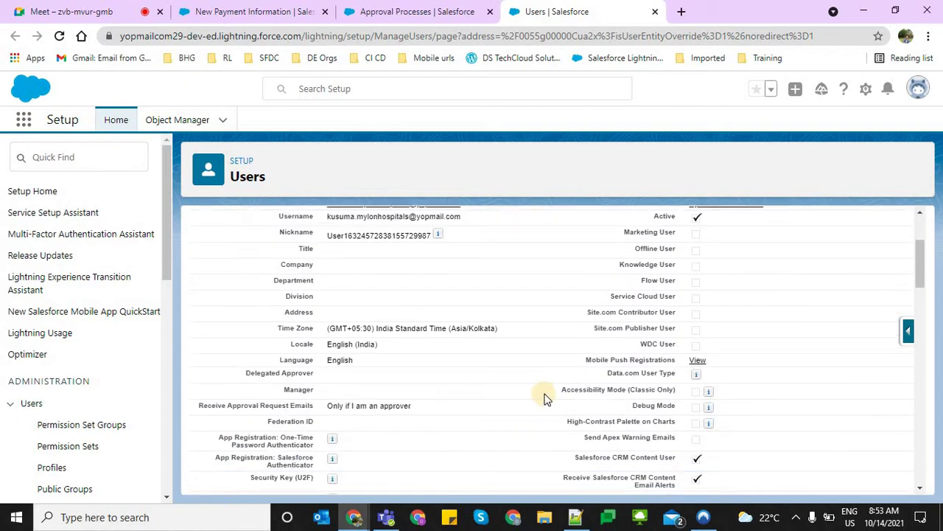
{"action": "scroll", "coordinate": [546, 396], "scroll_direction": "up", "scroll_amount": 2}
{"action": "left_click_drag", "start_coordinate": [799, 342], "coordinate": [663, 344]}
{"action": "left_click", "coordinate": [549, 406]}
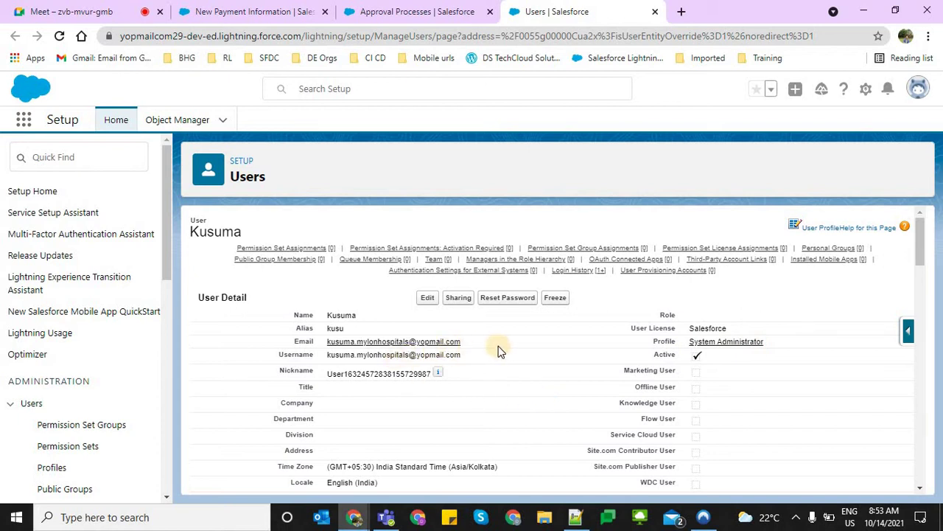
Select the approver's e-mail and login username, then bring up Windows search
{"action": "left_click_drag", "start_coordinate": [339, 341], "coordinate": [488, 339]}
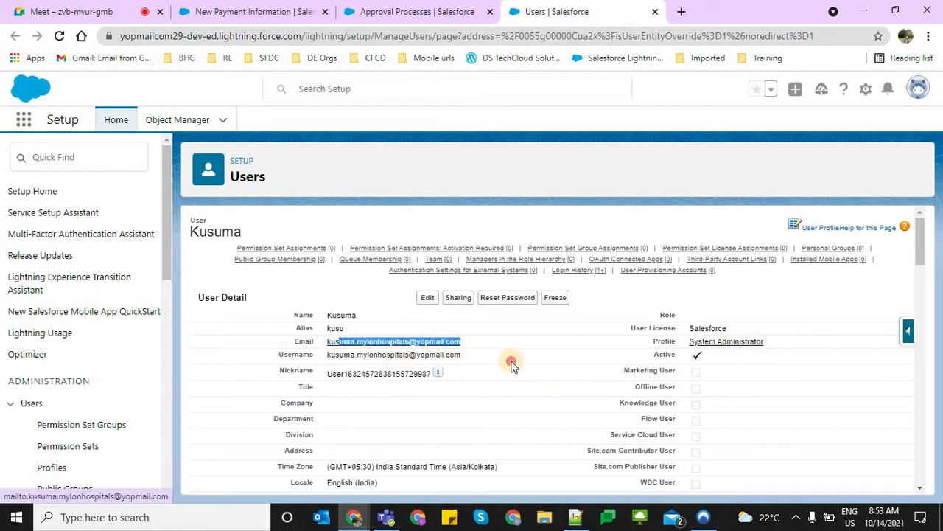
{"action": "double_click", "coordinate": [329, 355]}
{"action": "key", "text": "ctrl+c"}
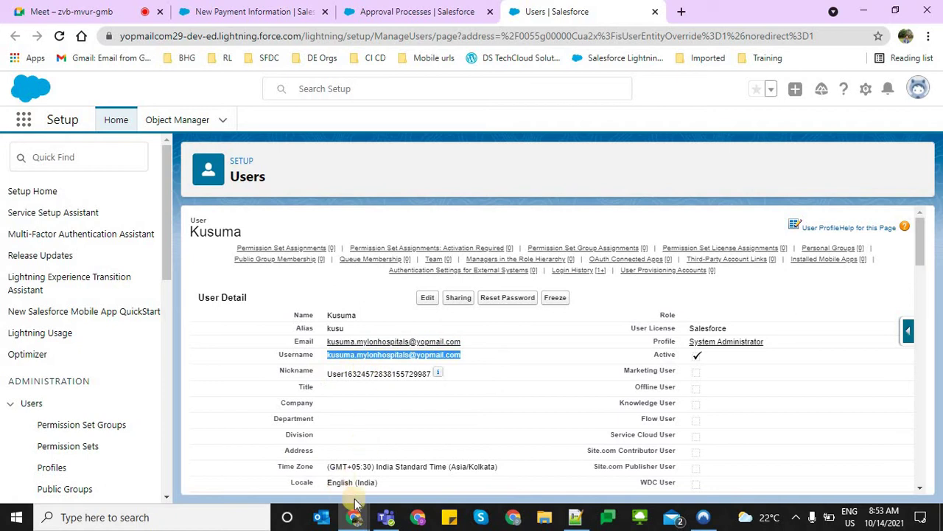
{"action": "left_click", "coordinate": [191, 519]}
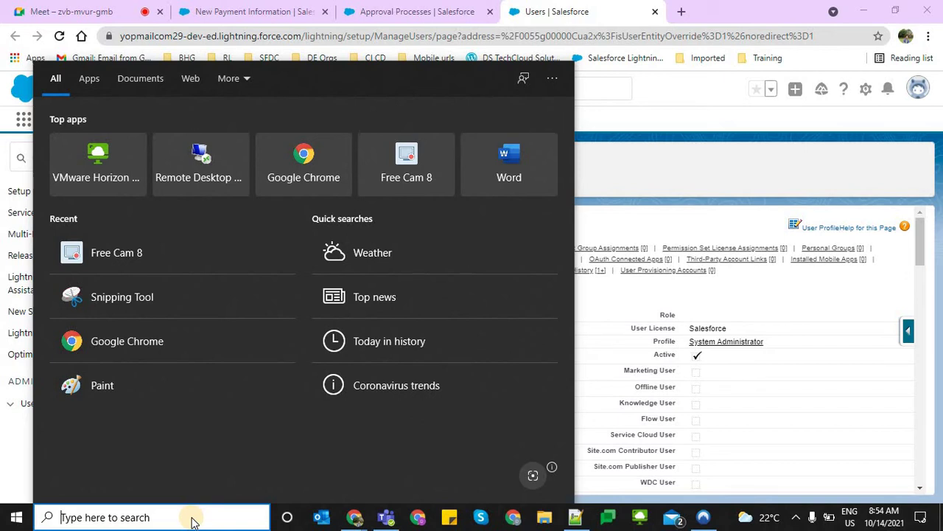
Launch Microsoft Edge maximized and go to the login.salesforce.com login page
{"action": "type", "text": "ed"}
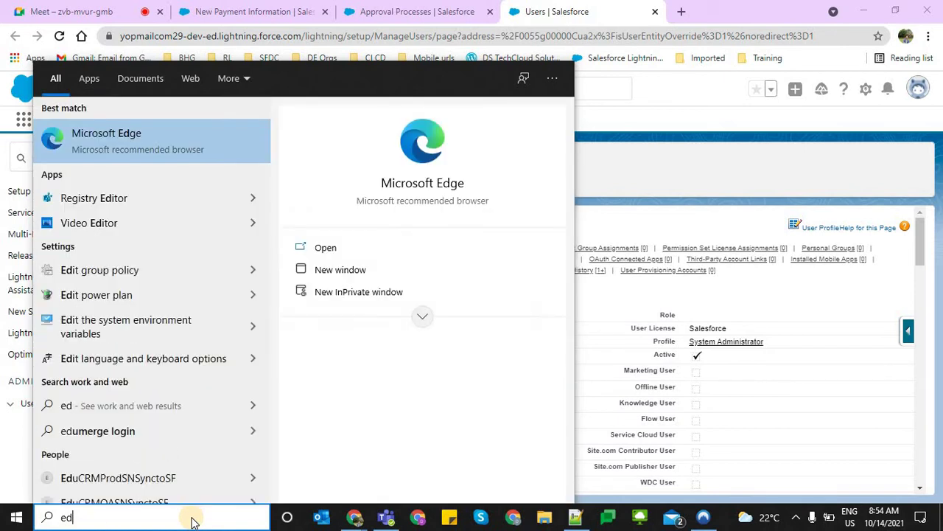
{"action": "key", "text": "Escape"}
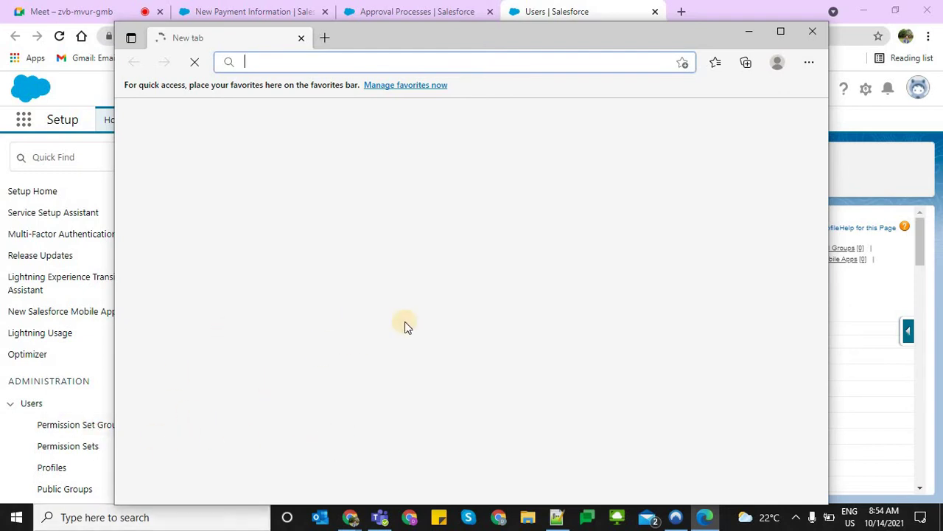
{"action": "left_click", "coordinate": [780, 29]}
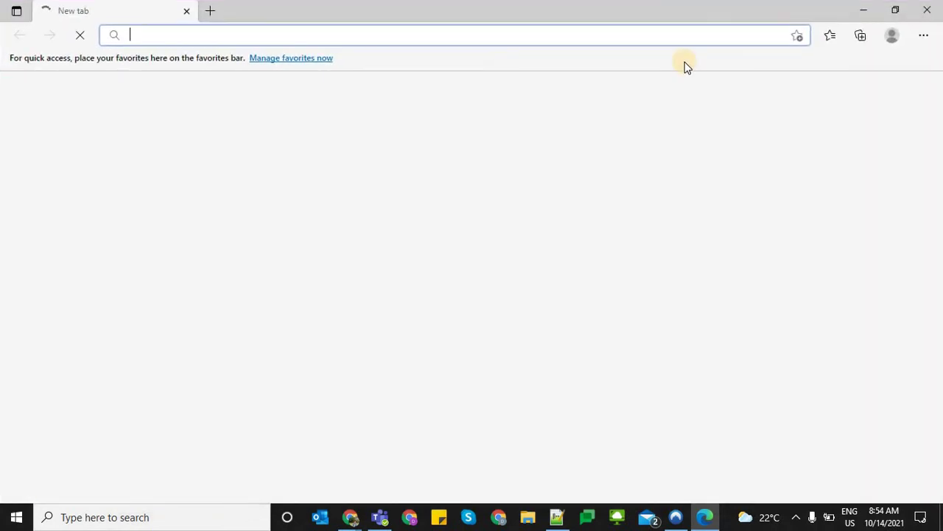
{"action": "type", "text": "lo"}
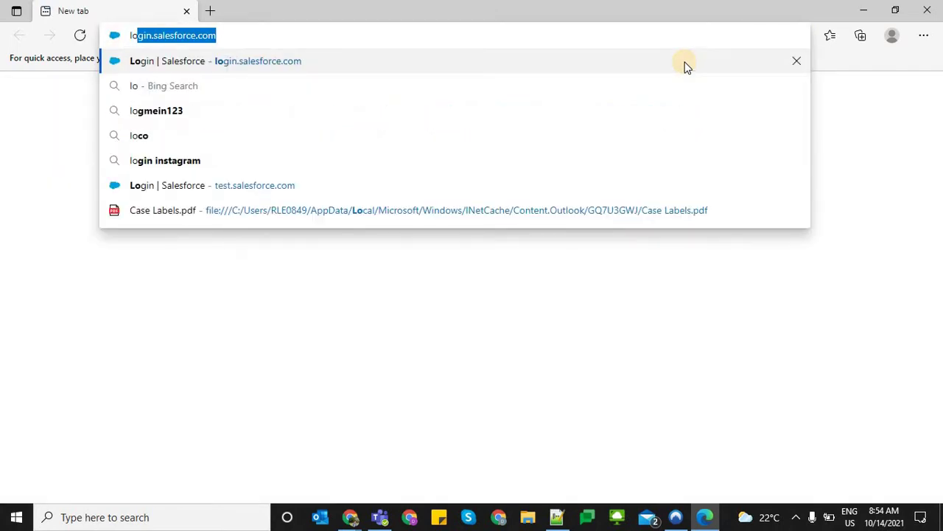
{"action": "key", "text": "Return"}
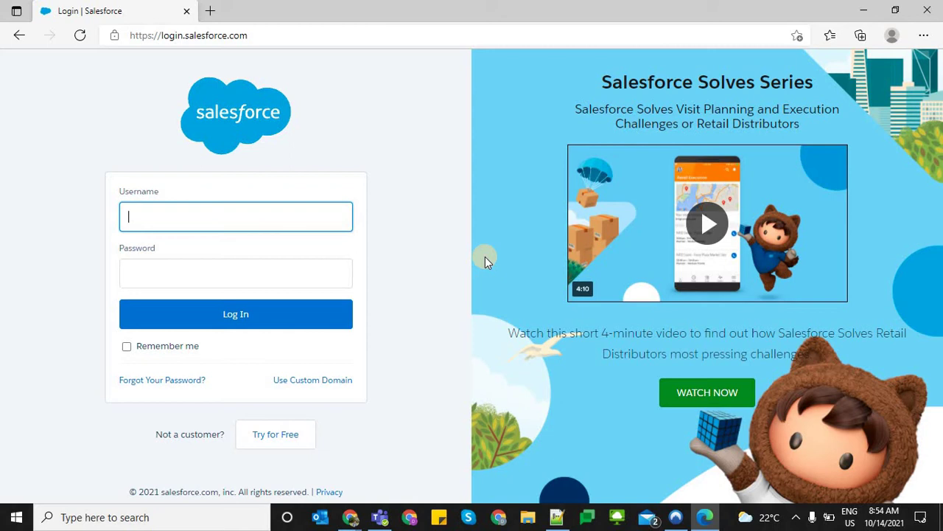
Paste the approver's username and clear the wrongly autofilled password
{"action": "key", "text": "ctrl+v"}
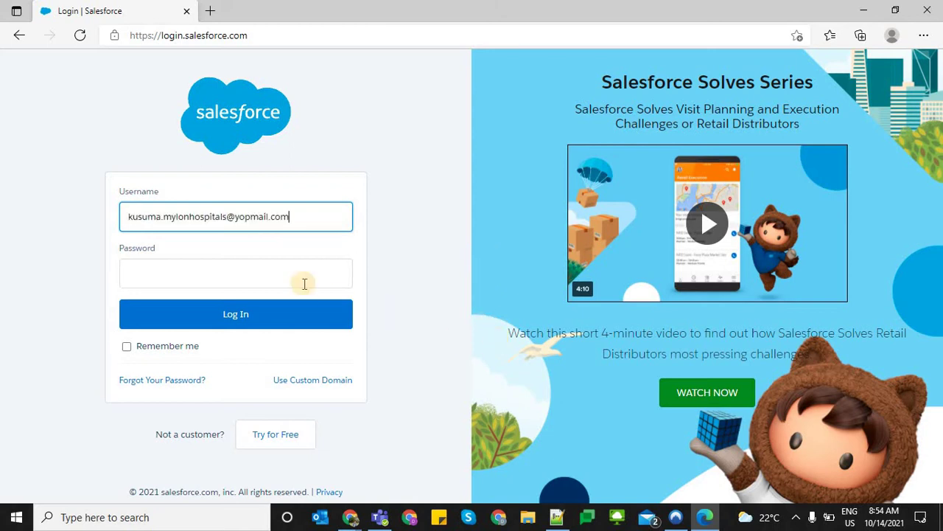
{"action": "left_click", "coordinate": [287, 273]}
{"action": "left_click", "coordinate": [287, 273]}
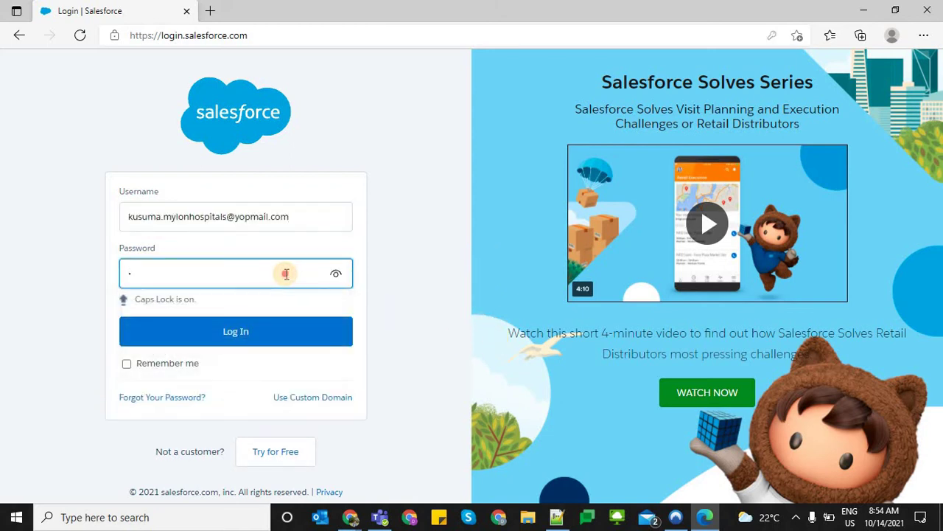
{"action": "left_click", "coordinate": [284, 272]}
{"action": "left_click", "coordinate": [292, 330]}
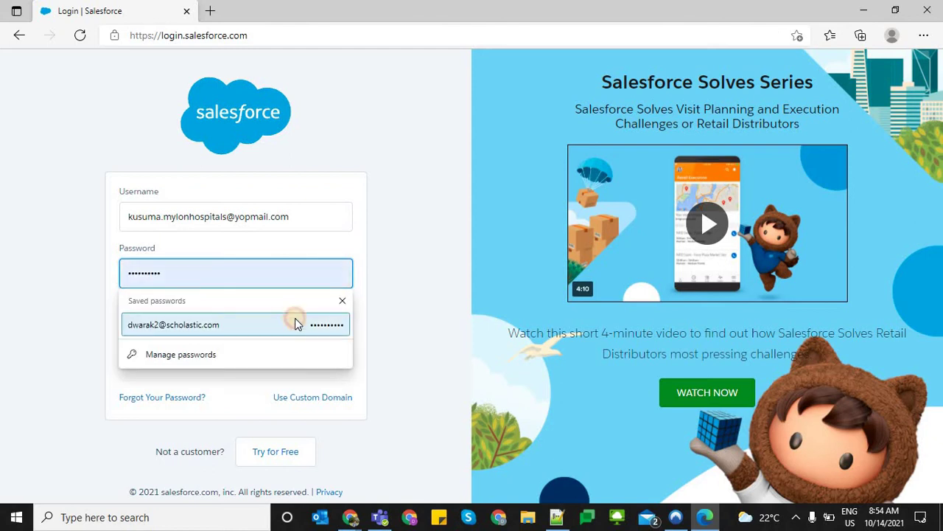
{"action": "double_click", "coordinate": [273, 272]}
{"action": "key", "text": "BackSpace"}
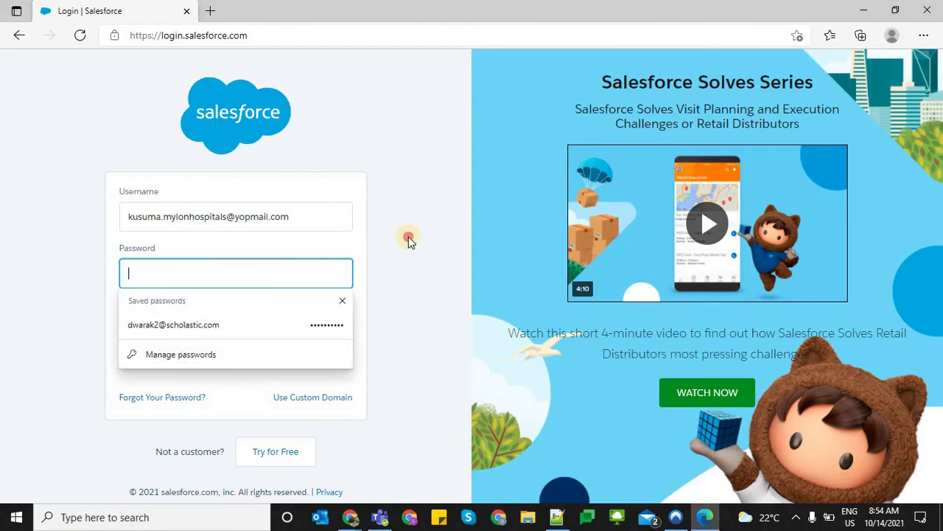
Enter the approver's password manually and submit the login
{"action": "left_click", "coordinate": [261, 269]}
{"action": "left_click", "coordinate": [262, 271]}
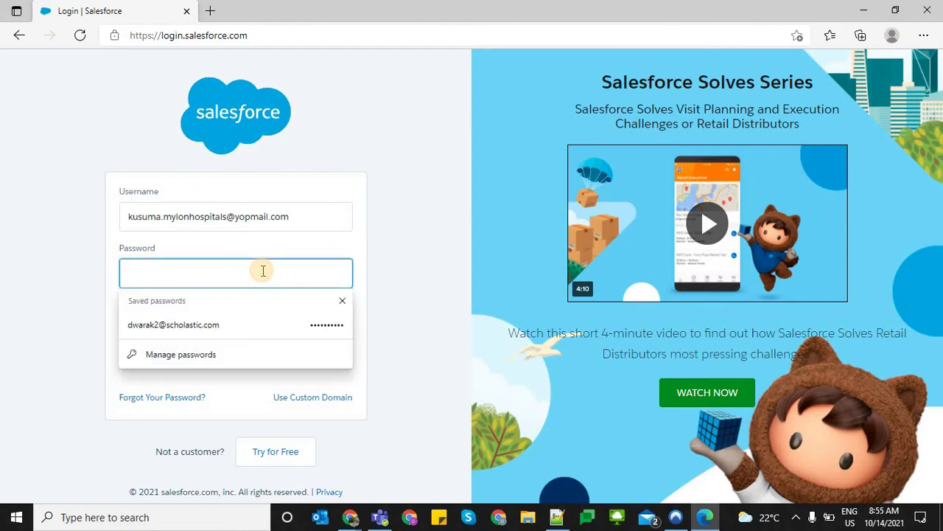
{"action": "left_click", "coordinate": [262, 270]}
{"action": "left_click", "coordinate": [262, 271]}
{"action": "left_click", "coordinate": [262, 270]}
{"action": "type", "text": "••••••"}
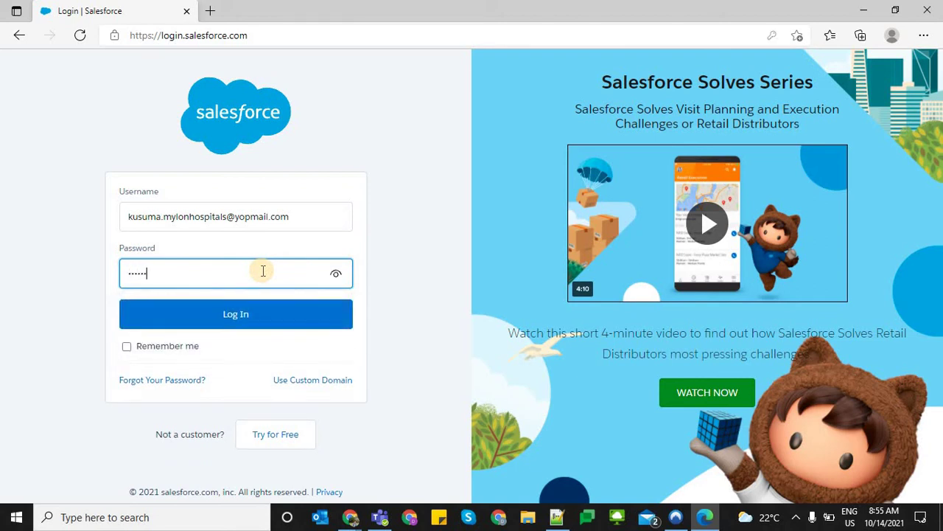
{"action": "type", "text": "••••"}
{"action": "key", "text": "Return"}
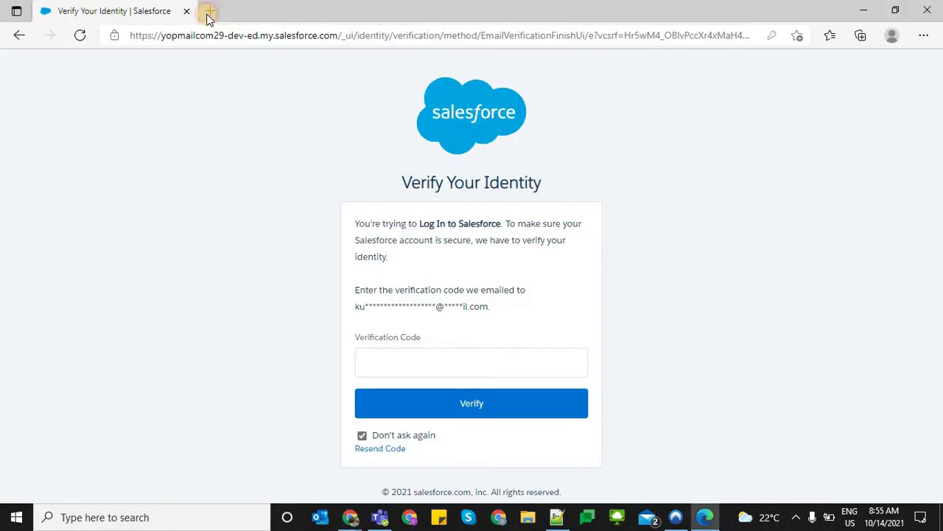
Open the approver's inbox on yopmail.com in a new tab and select the emailed verification code
{"action": "left_click", "coordinate": [209, 12]}
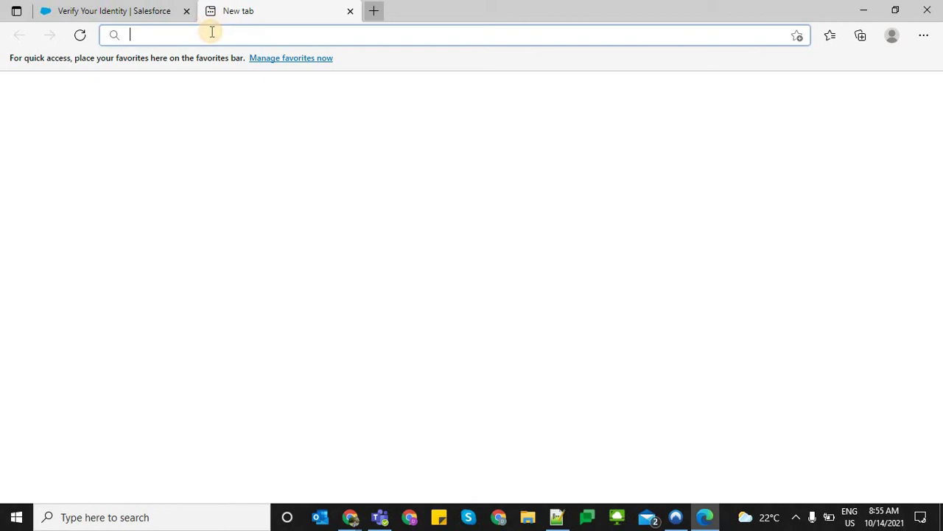
{"action": "type", "text": "yopmail.com"}
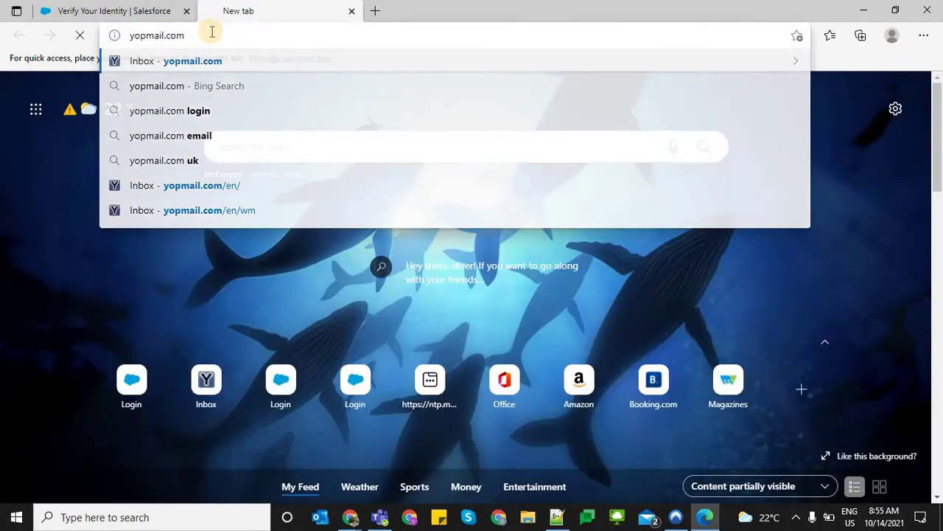
{"action": "key", "text": "Return"}
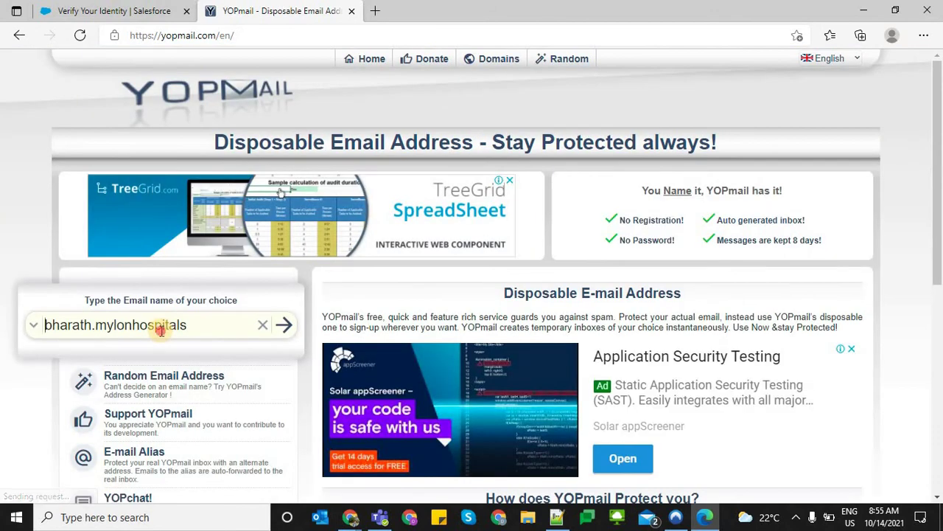
{"action": "left_click", "coordinate": [158, 327]}
{"action": "key", "text": "ctrl+v"}
{"action": "left_click", "coordinate": [286, 325]}
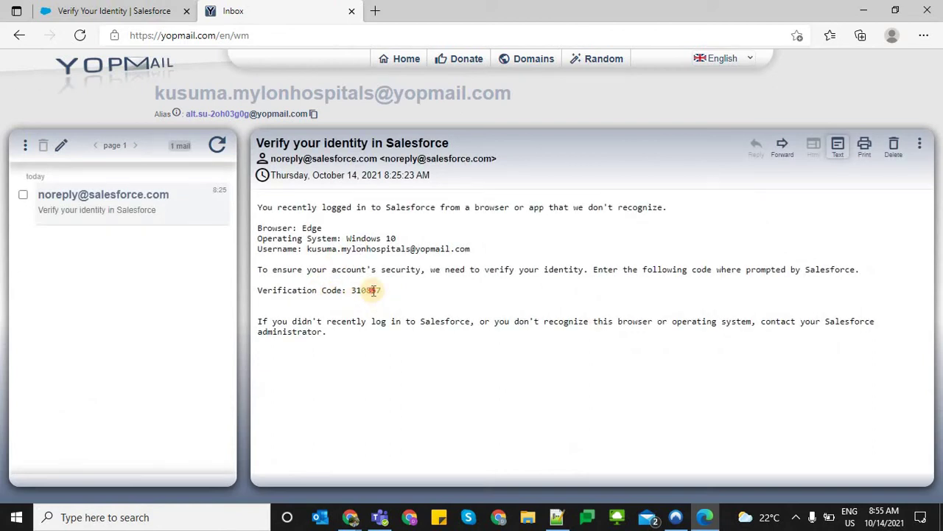
{"action": "double_click", "coordinate": [374, 290]}
Paste the verification code into Salesforce's Verification Code field and verify
{"action": "left_click", "coordinate": [158, 10]}
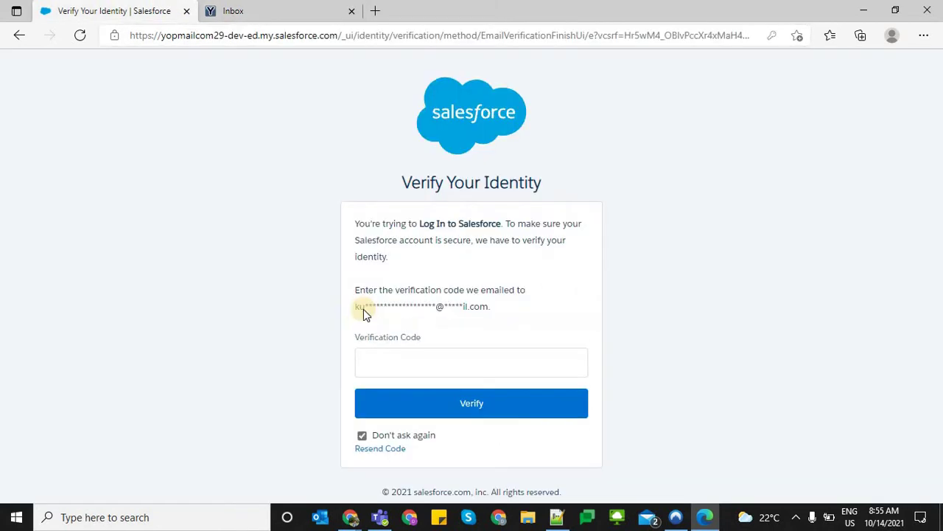
{"action": "left_click", "coordinate": [391, 365]}
{"action": "key", "text": "ctrl+v"}
{"action": "left_click", "coordinate": [404, 403]}
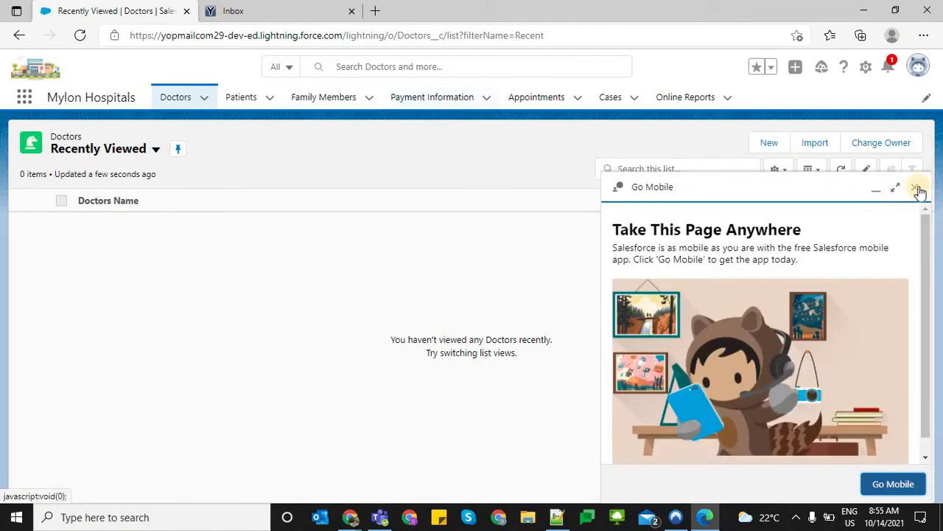
Close the Go Mobile panel and read the multi-factor authentication notification
{"action": "left_click", "coordinate": [918, 188]}
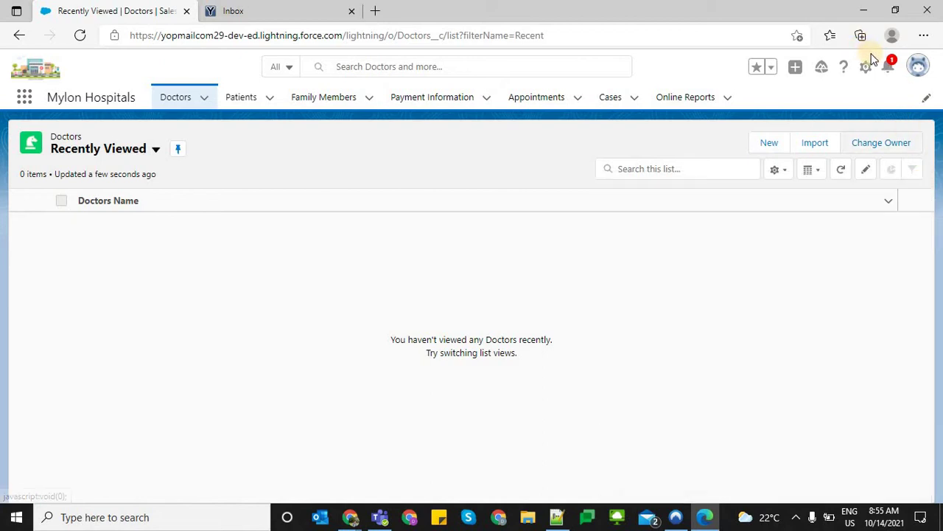
{"action": "left_click", "coordinate": [890, 76]}
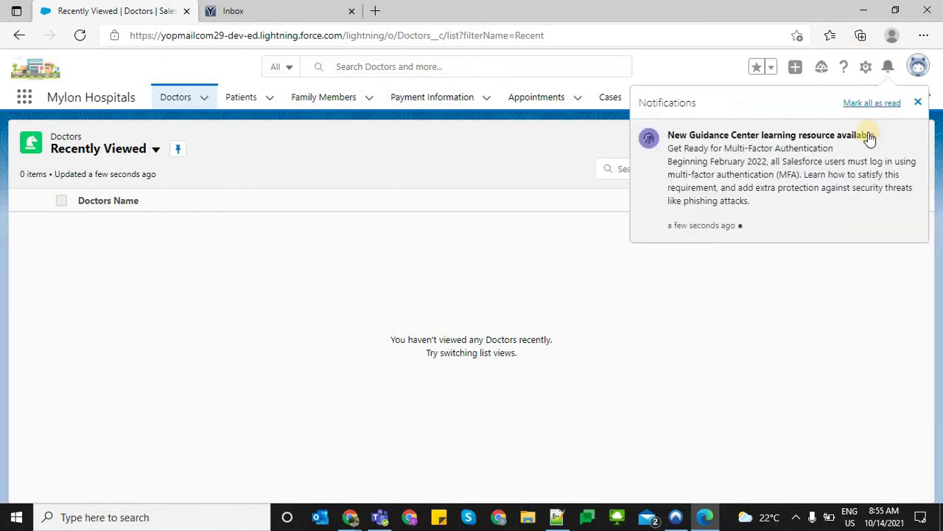
{"action": "left_click", "coordinate": [918, 103]}
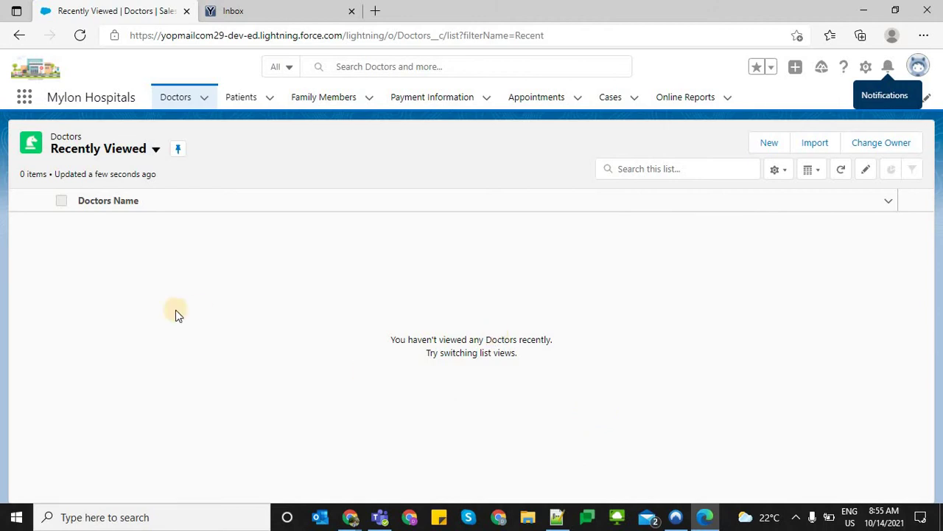
{"action": "key", "text": "alt+Tab"}
{"action": "key", "text": "alt+Tab"}
{"action": "key", "text": "alt+Tab"}
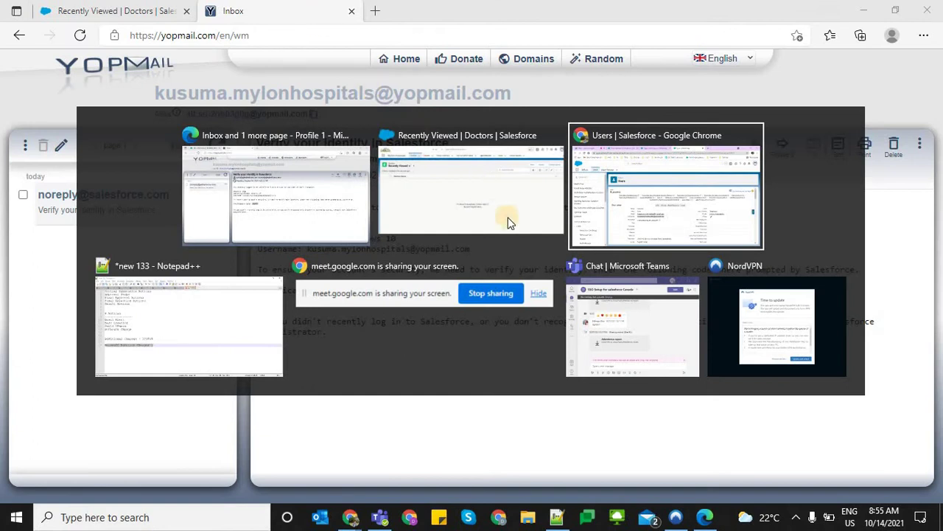
{"action": "left_click", "coordinate": [395, 11]}
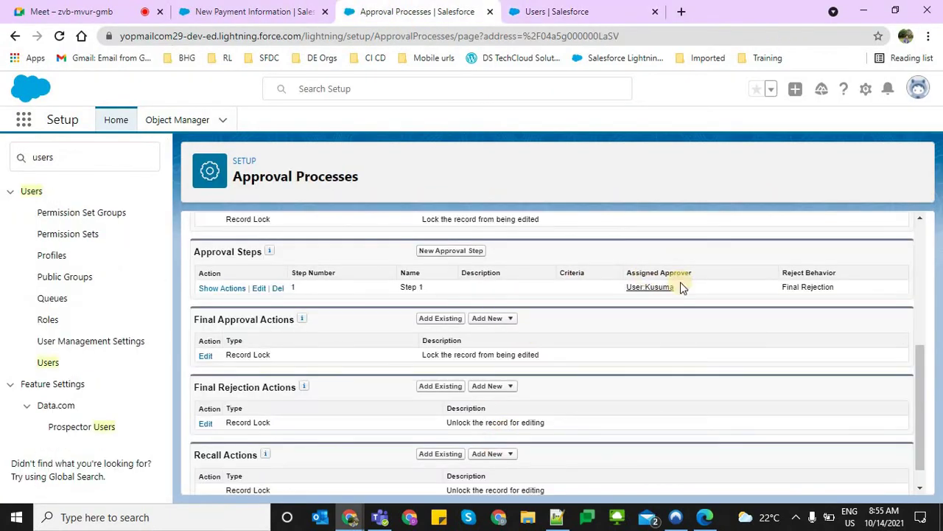
{"action": "left_click_drag", "start_coordinate": [695, 295], "coordinate": [617, 287]}
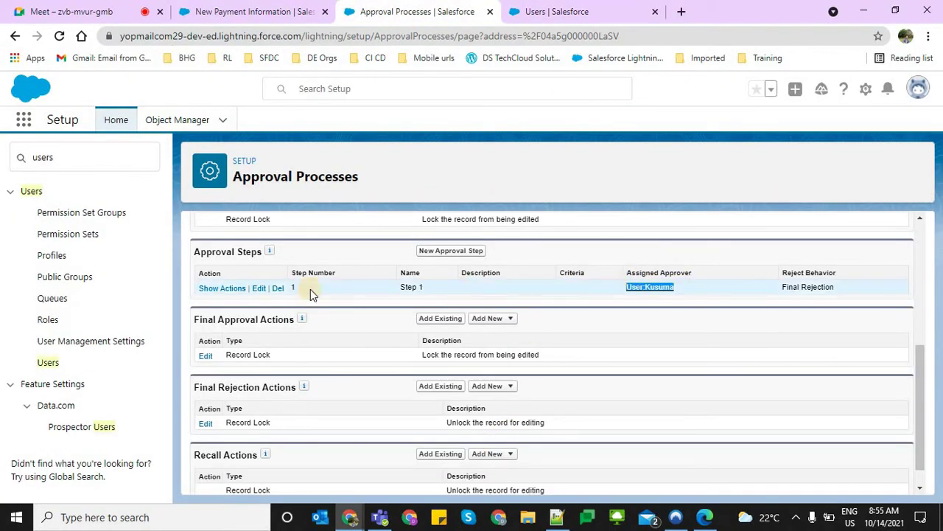
{"action": "scroll", "coordinate": [415, 348], "scroll_direction": "up", "scroll_amount": 3}
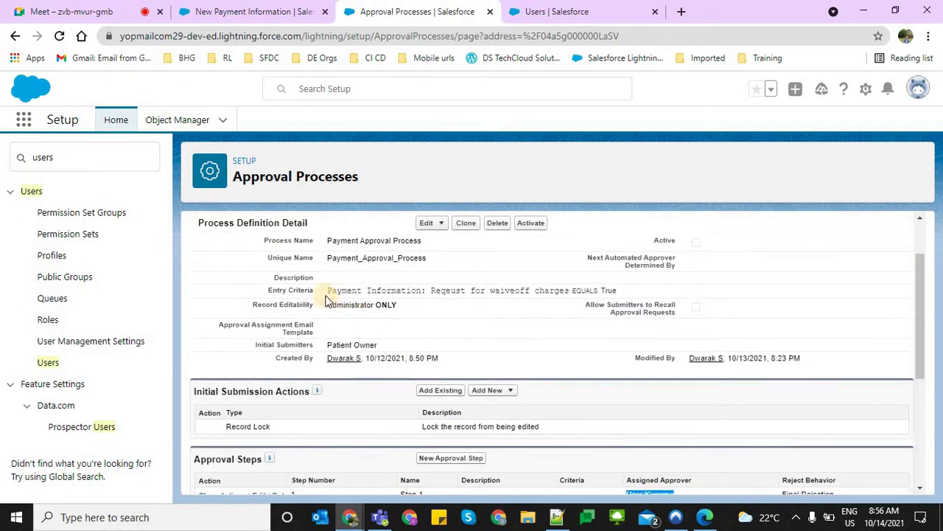
{"action": "left_click_drag", "start_coordinate": [327, 291], "coordinate": [623, 294]}
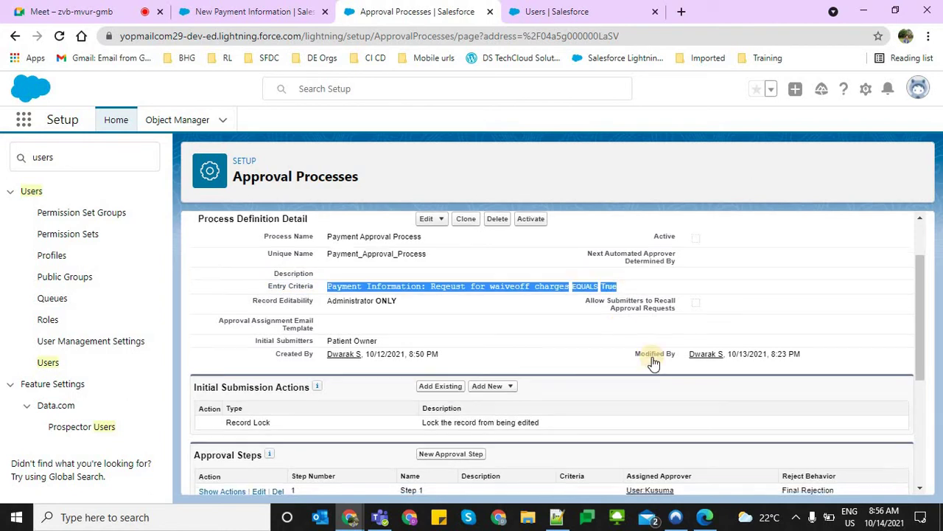
{"action": "scroll", "coordinate": [648, 359], "scroll_direction": "down", "scroll_amount": 2}
{"action": "left_click_drag", "start_coordinate": [639, 360], "coordinate": [691, 364]}
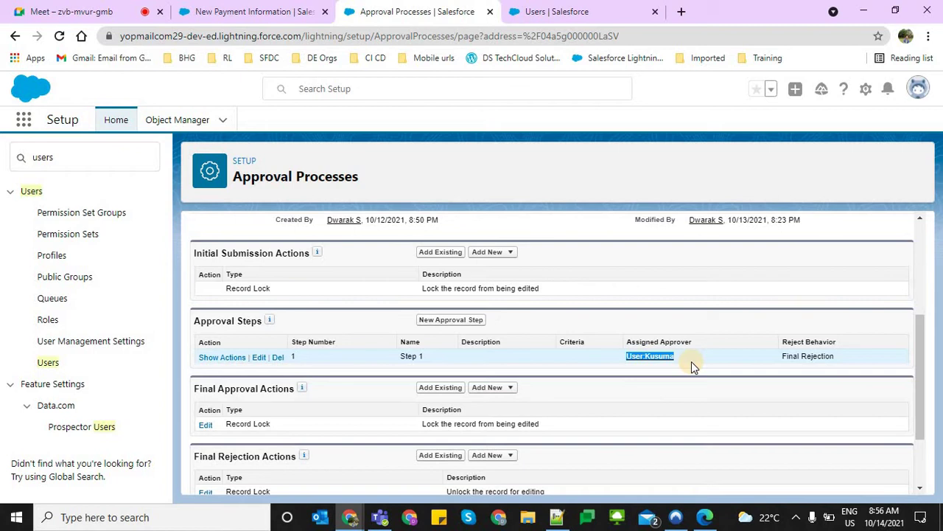
{"action": "scroll", "coordinate": [692, 361], "scroll_direction": "down", "scroll_amount": 1}
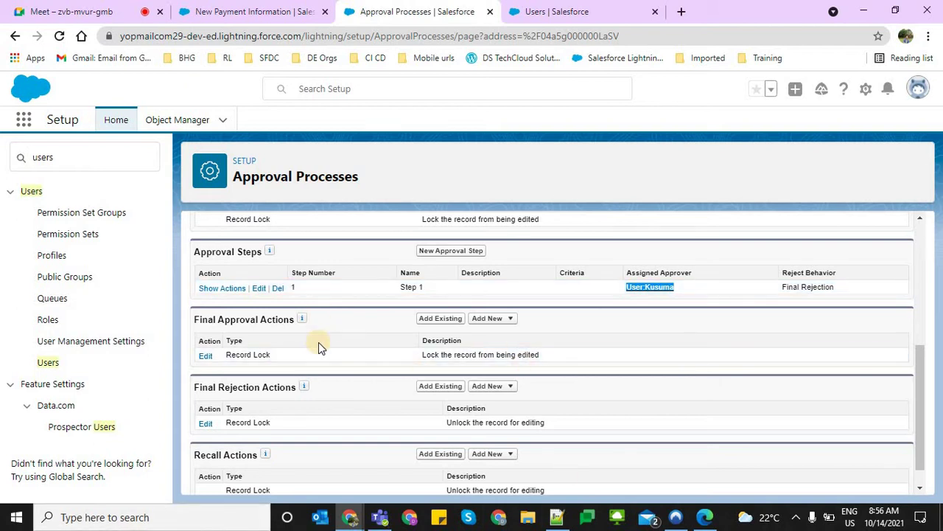
{"action": "scroll", "coordinate": [318, 342], "scroll_direction": "up", "scroll_amount": 1}
{"action": "left_click_drag", "start_coordinate": [194, 255], "coordinate": [310, 254]}
{"action": "left_click", "coordinate": [238, 12]}
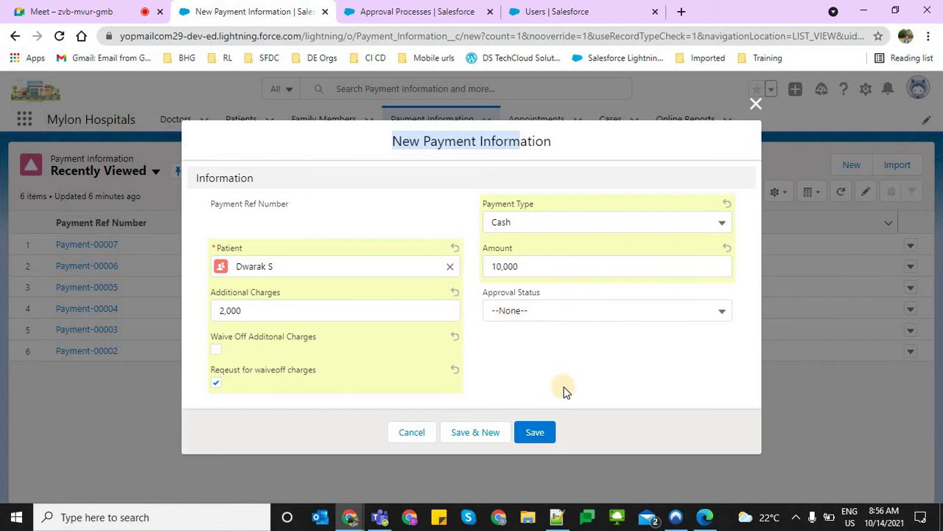
{"action": "left_click", "coordinate": [557, 11]}
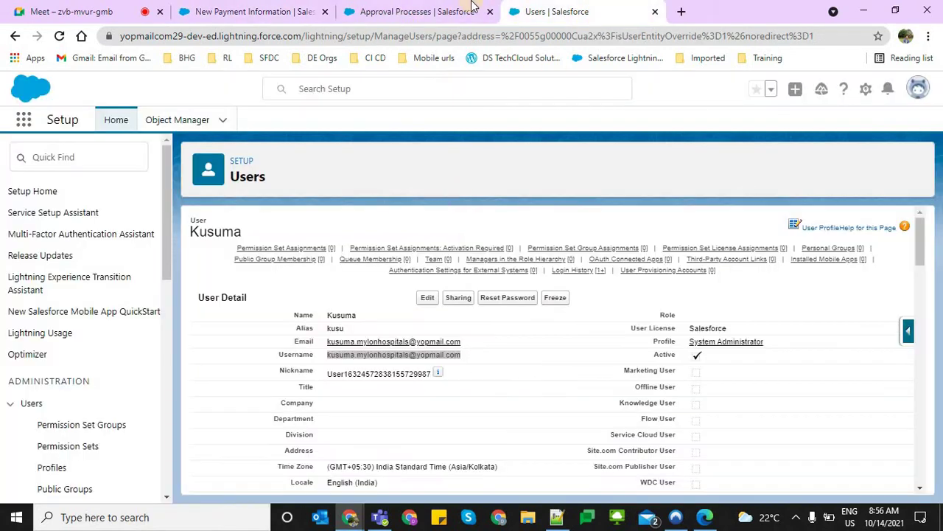
{"action": "left_click", "coordinate": [417, 11]}
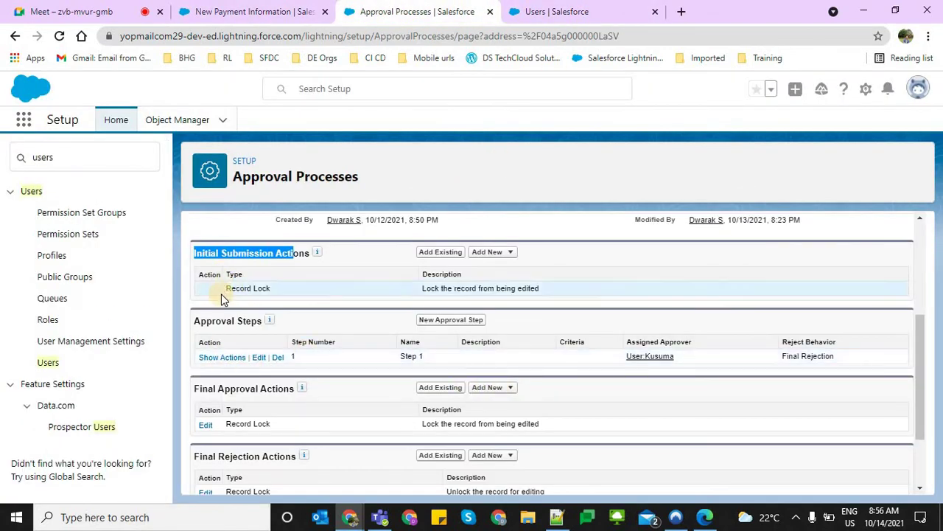
{"action": "triple_click", "coordinate": [274, 289]}
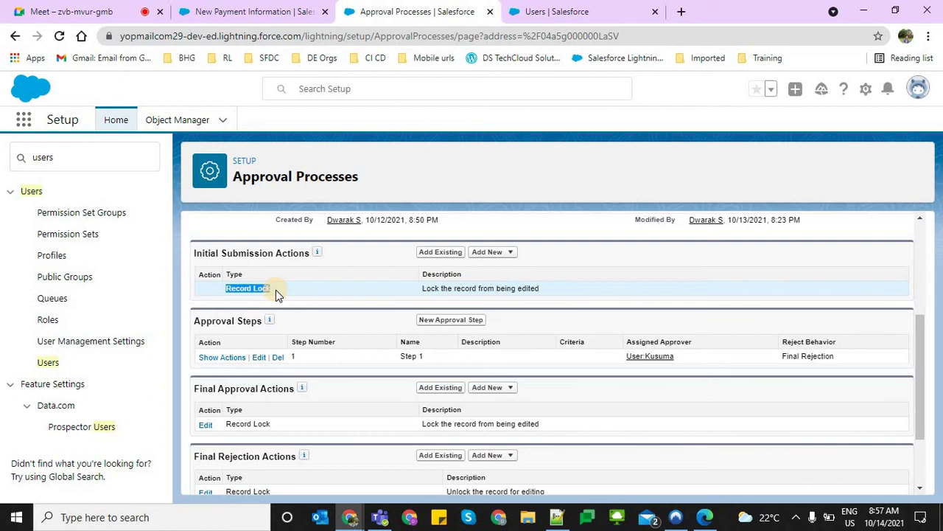
Open the Standard Platform User profile in a new tab from the Setup Users list
{"action": "left_click", "coordinate": [571, 12]}
{"action": "left_click", "coordinate": [115, 164]}
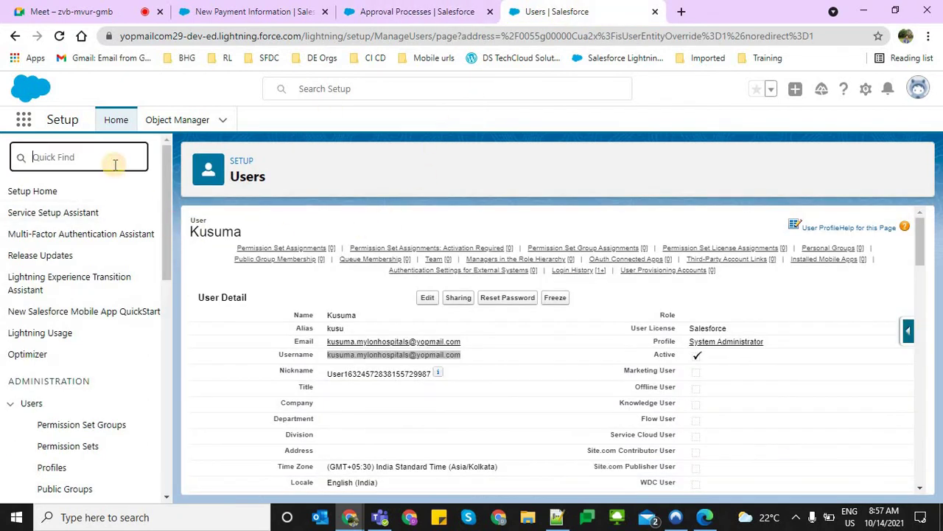
{"action": "type", "text": "user"}
{"action": "left_click", "coordinate": [42, 366]}
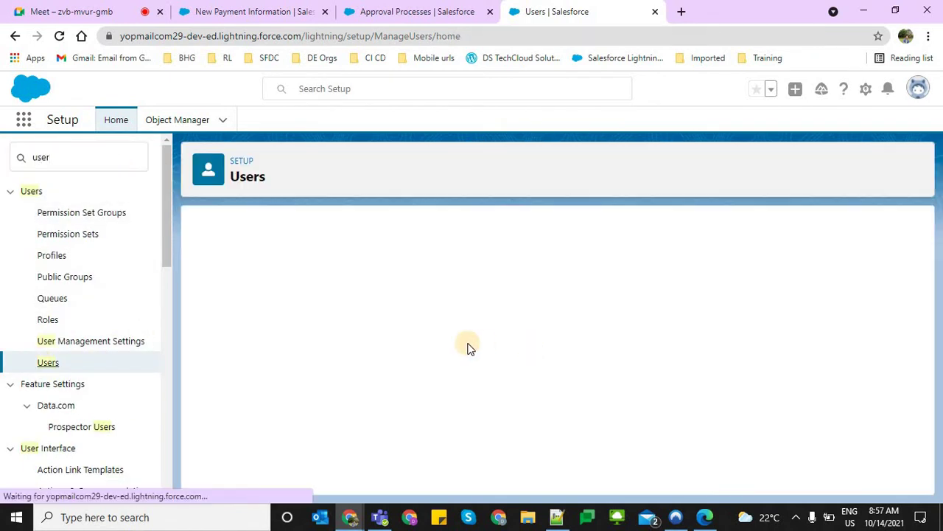
{"action": "scroll", "coordinate": [663, 376], "scroll_direction": "down", "scroll_amount": 1}
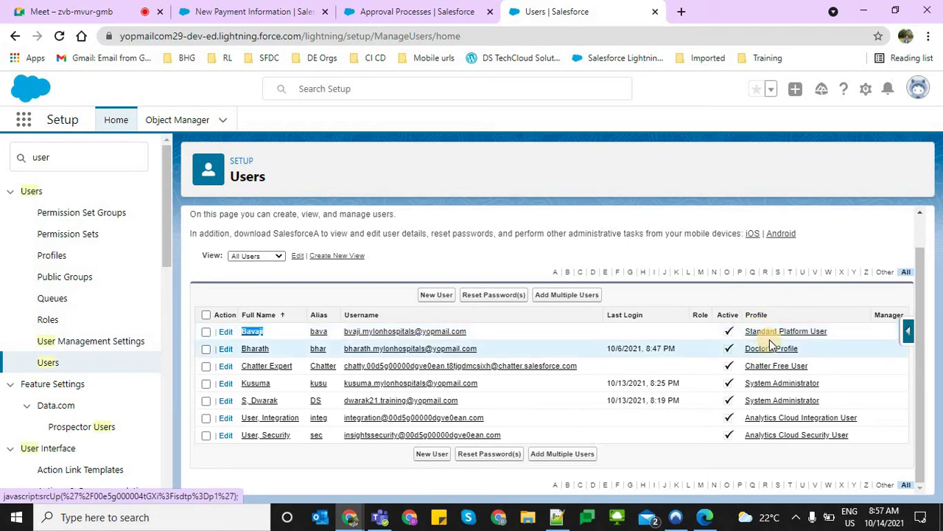
{"action": "middle_click", "coordinate": [782, 331]}
{"action": "left_click", "coordinate": [634, 6]}
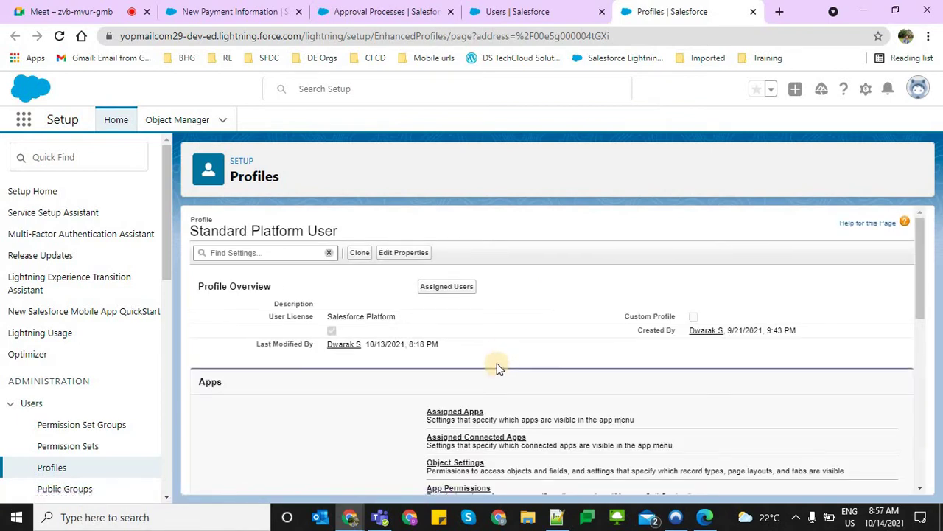
Open Standard Platform User's Payment Information and Patients object settings in new tabs, viewing Payment Information
{"action": "scroll", "coordinate": [471, 358], "scroll_direction": "down", "scroll_amount": 2}
{"action": "left_click", "coordinate": [443, 329]}
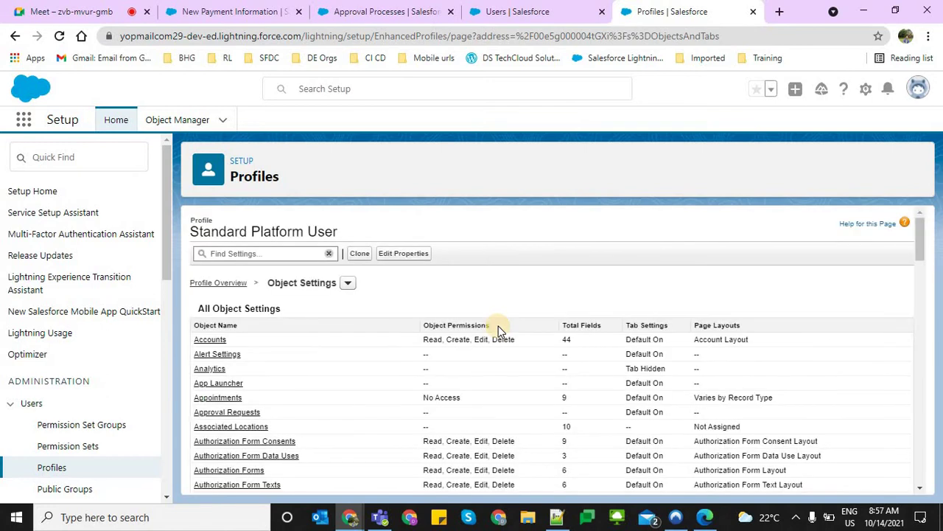
{"action": "key", "text": "ctrl+f"}
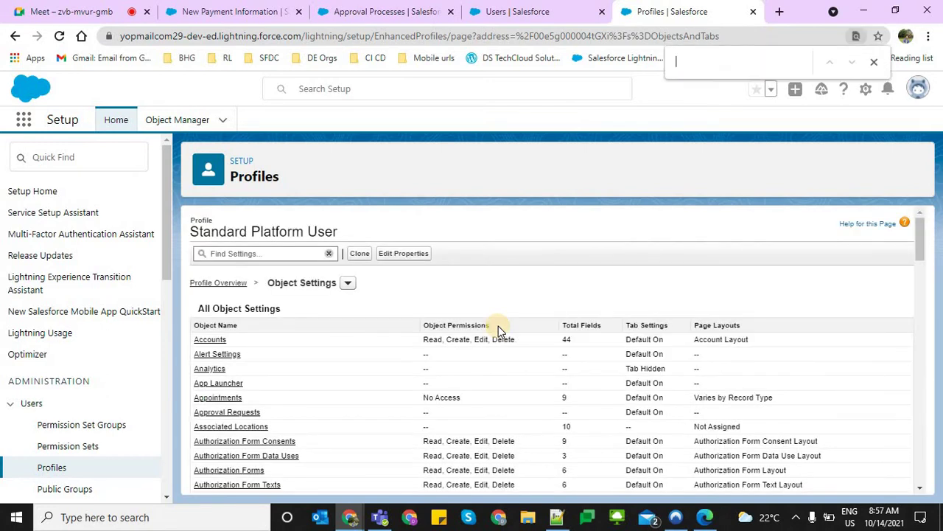
{"action": "type", "text": "Paym"}
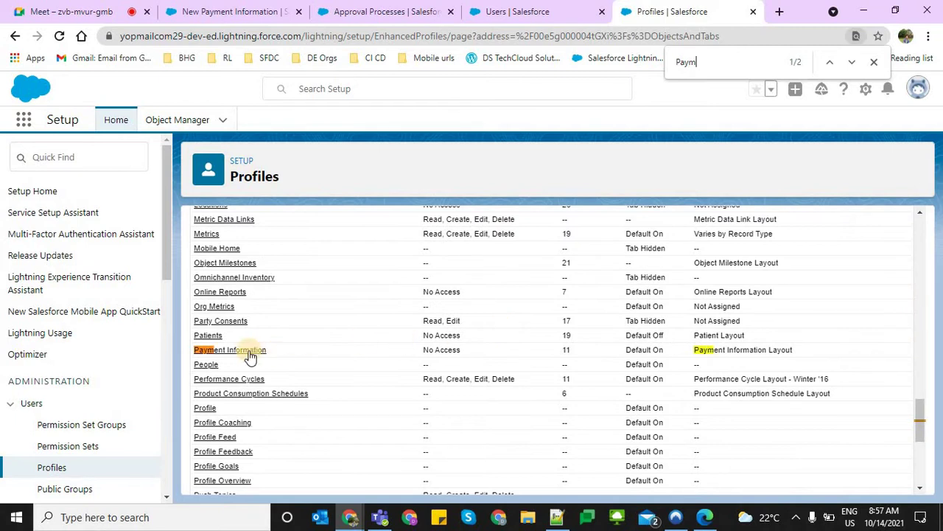
{"action": "left_click", "coordinate": [244, 352], "text": "ctrl"}
{"action": "left_click", "coordinate": [210, 336], "text": "ctrl"}
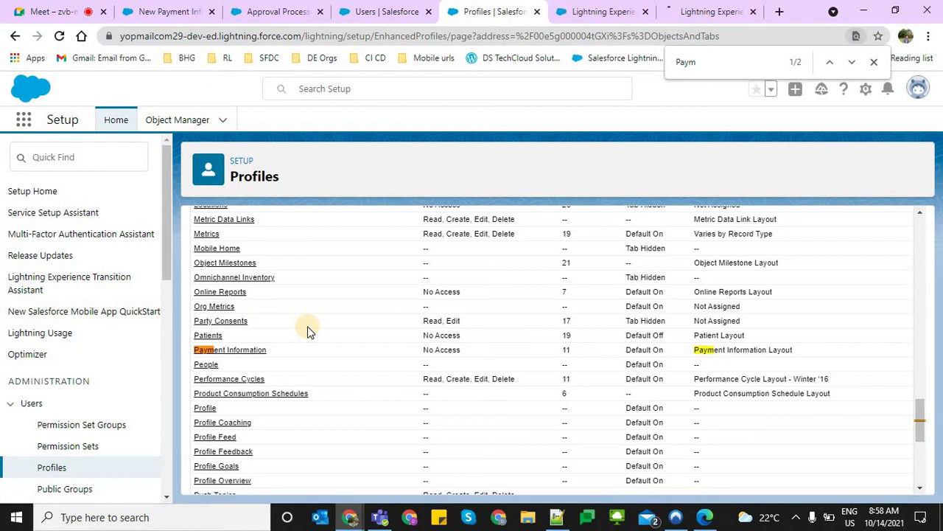
{"action": "scroll", "coordinate": [308, 331], "scroll_direction": "up", "scroll_amount": 1}
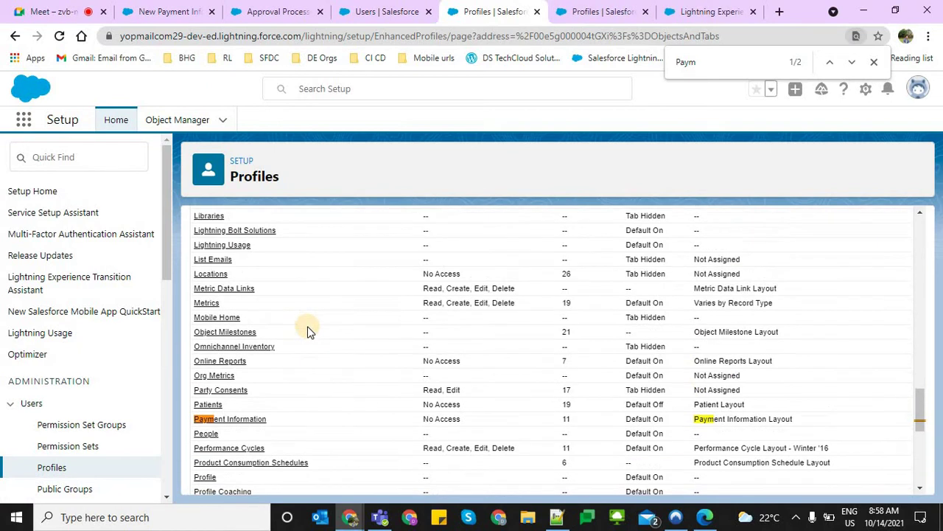
{"action": "left_click", "coordinate": [562, 6]}
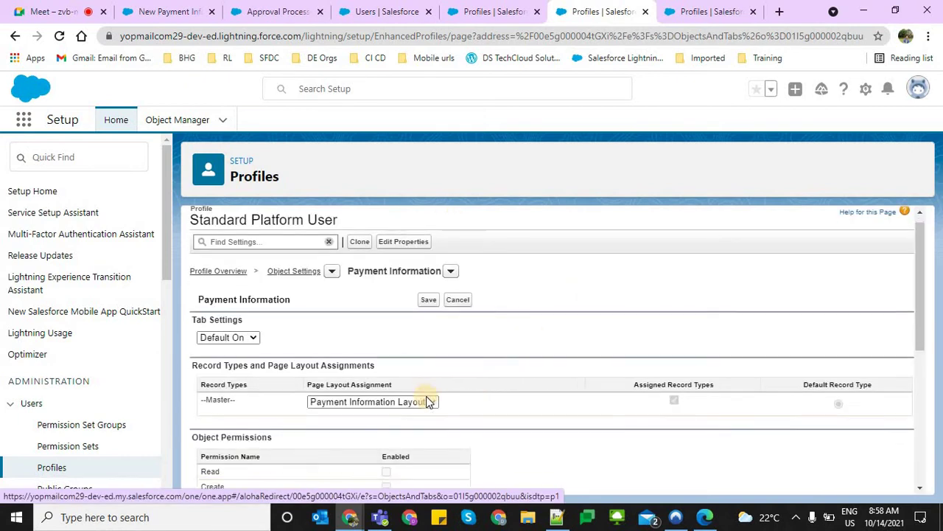
{"action": "scroll", "coordinate": [428, 400], "scroll_direction": "down", "scroll_amount": 4}
{"action": "scroll", "coordinate": [426, 396], "scroll_direction": "up", "scroll_amount": 4}
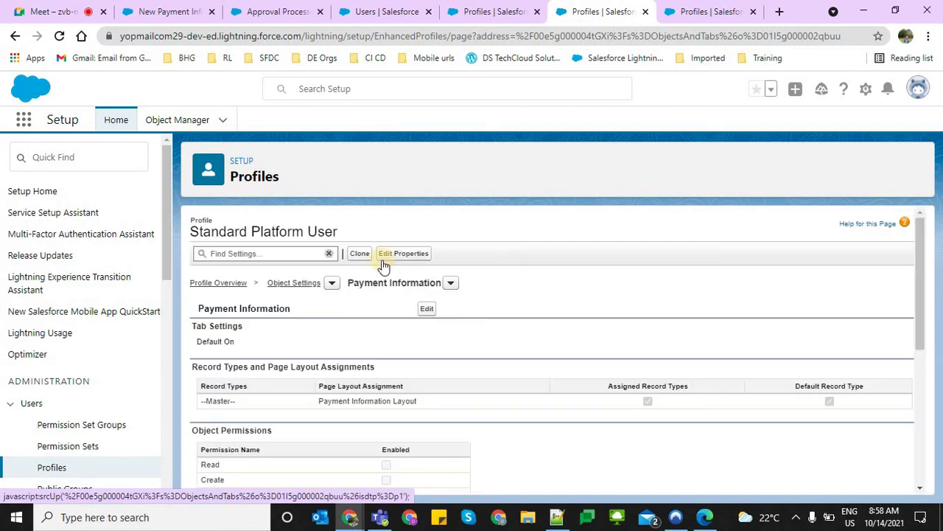
Clone Standard Platform User as 'Staff Profile' and save it
{"action": "left_click", "coordinate": [360, 253]}
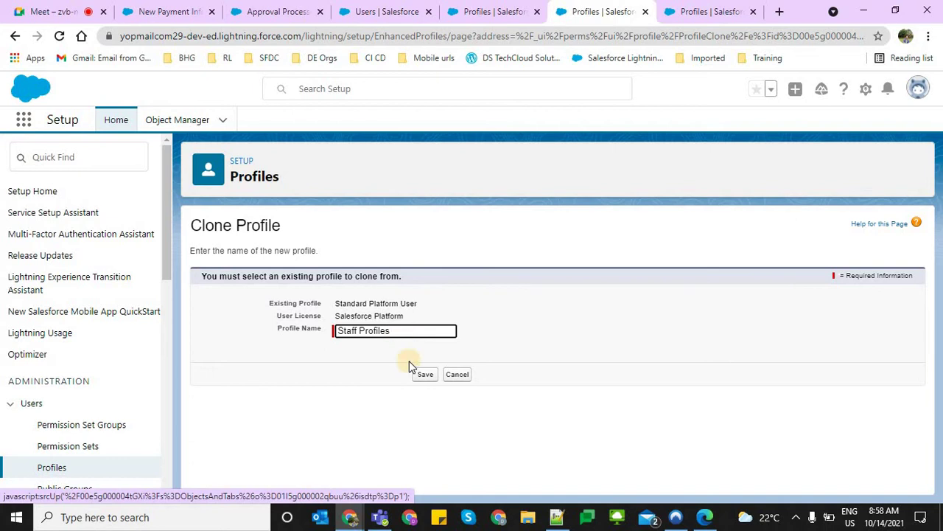
{"action": "key", "text": "BackSpace"}
{"action": "left_click", "coordinate": [427, 377]}
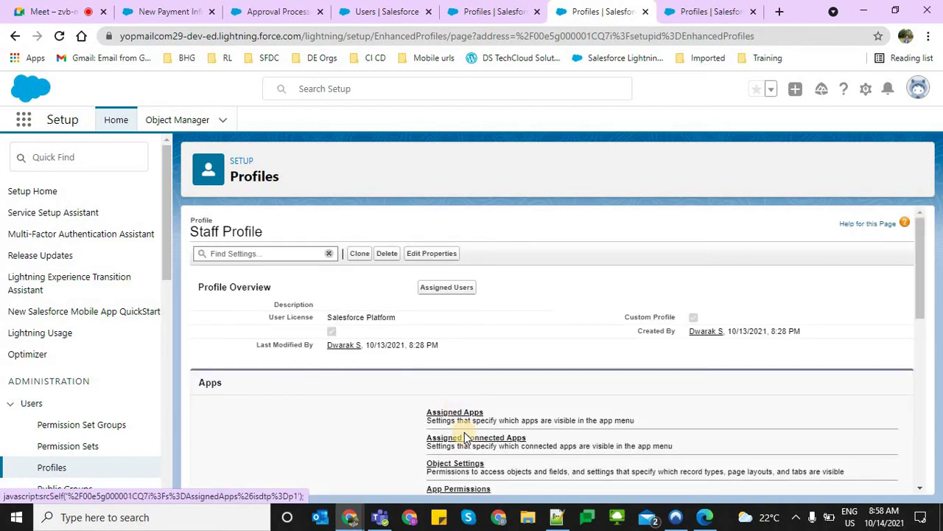
Bring up Staff Profile's Payment Information object settings in a new tab
{"action": "scroll", "coordinate": [460, 431], "scroll_direction": "down", "scroll_amount": 4}
{"action": "scroll", "coordinate": [461, 394], "scroll_direction": "up", "scroll_amount": 3}
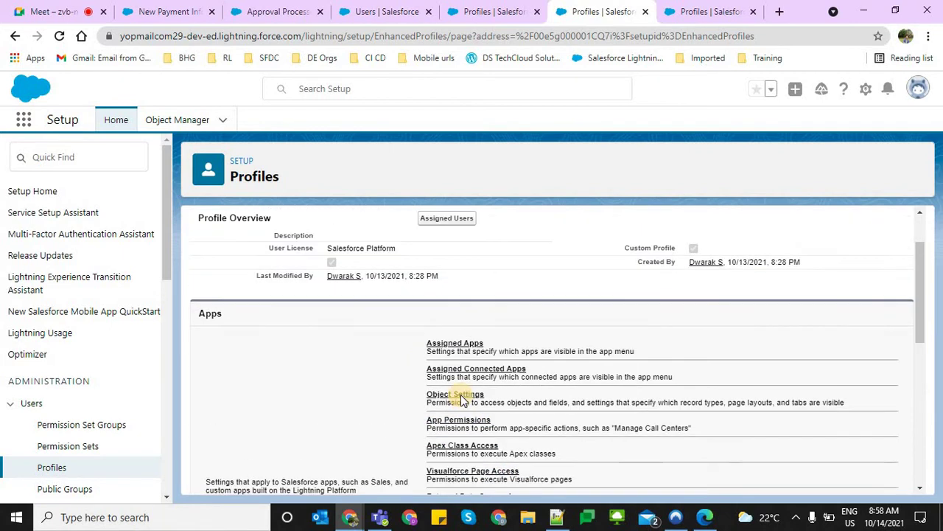
{"action": "left_click", "coordinate": [460, 396]}
{"action": "left_click", "coordinate": [746, 18]}
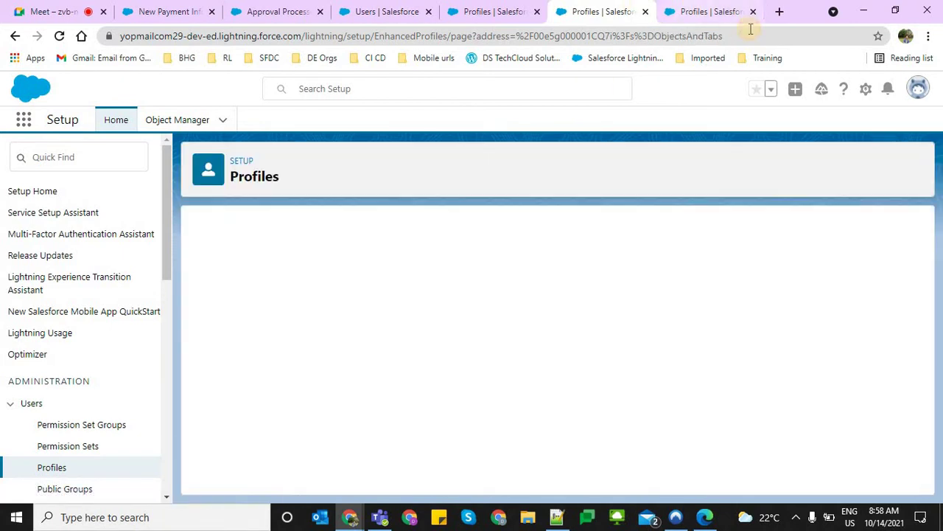
{"action": "left_click", "coordinate": [753, 12]}
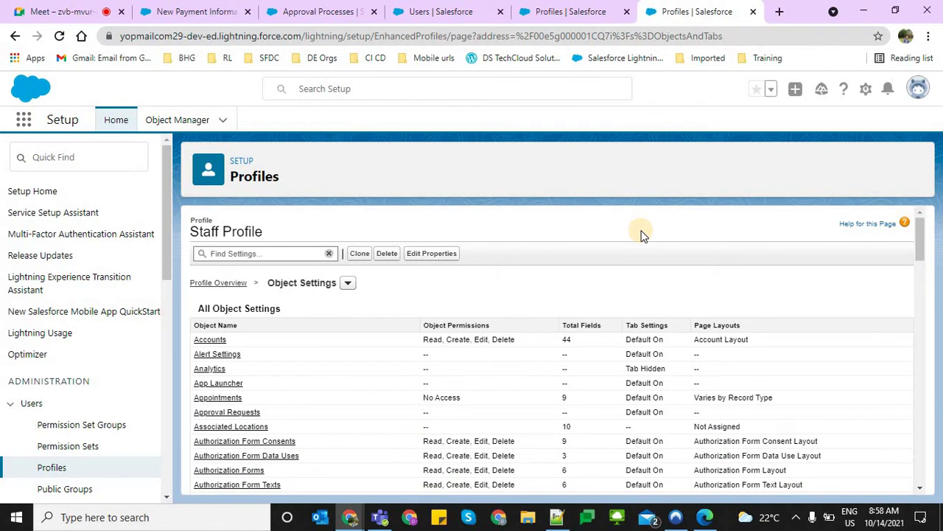
{"action": "scroll", "coordinate": [641, 248], "scroll_direction": "down", "scroll_amount": 5}
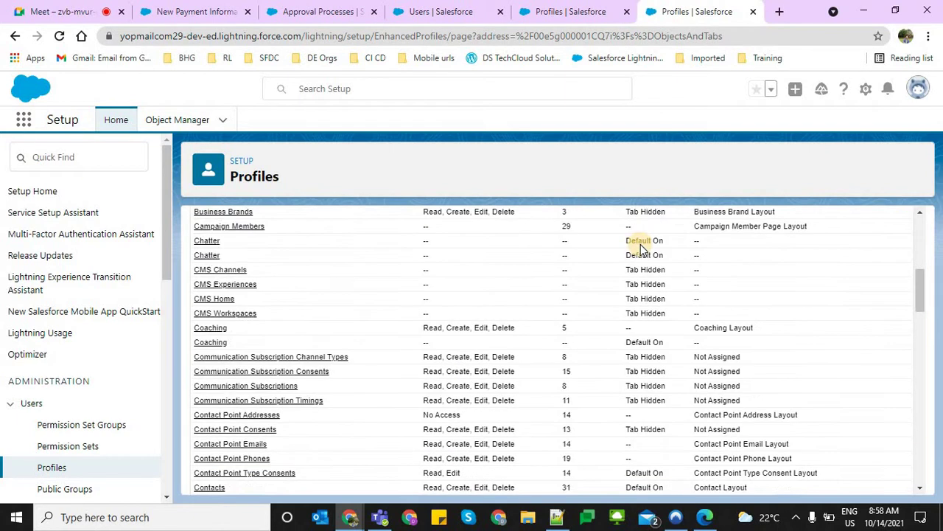
{"action": "key", "text": "ctrl+f"}
{"action": "key", "text": "Return"}
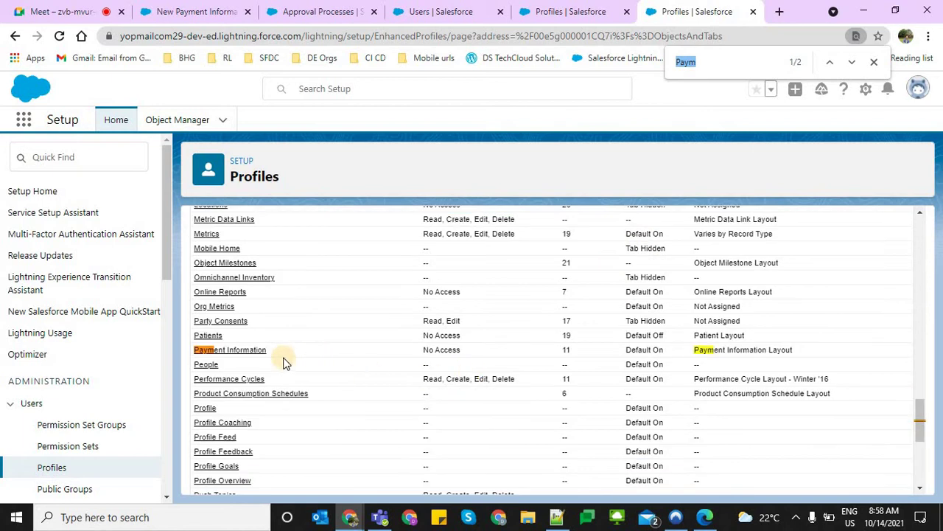
{"action": "left_click", "coordinate": [208, 348], "text": "ctrl"}
{"action": "left_click", "coordinate": [208, 348], "text": "ctrl"}
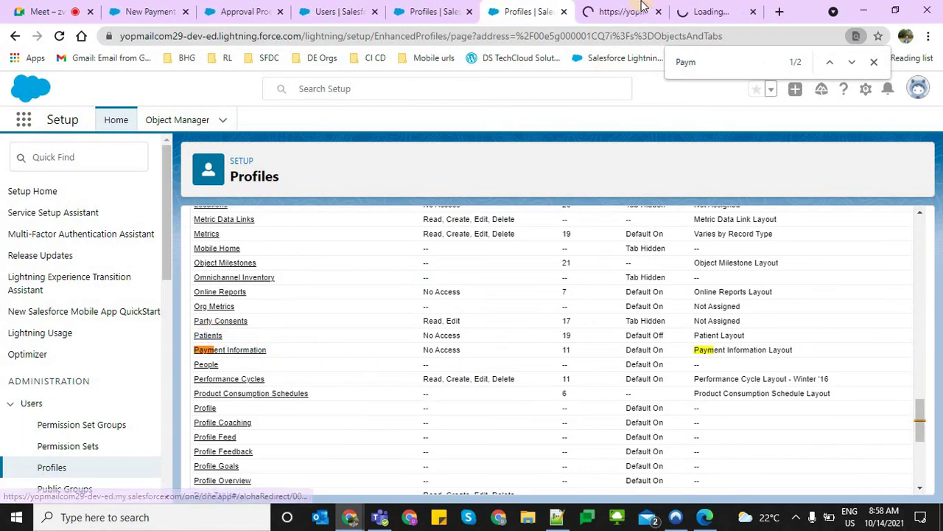
{"action": "left_click", "coordinate": [641, 8]}
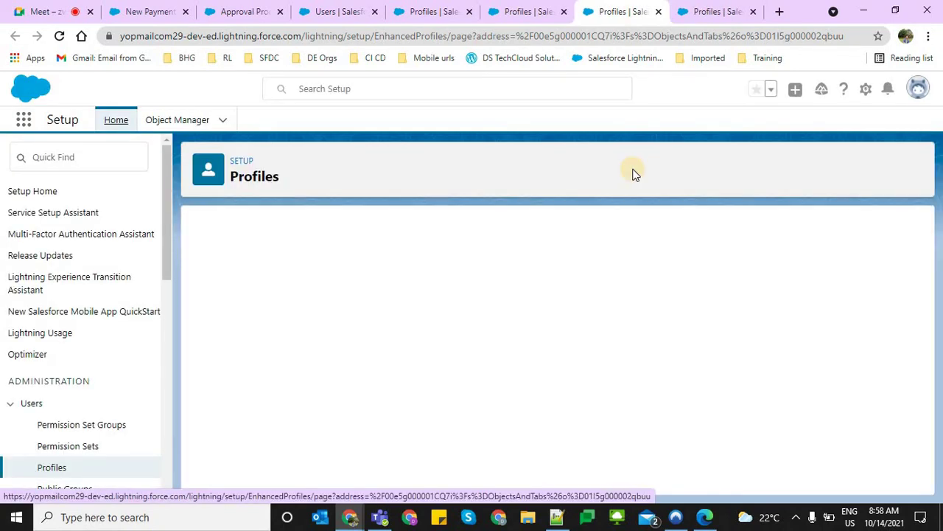
Grant Staff Profile Read access to Payment Information and save
{"action": "scroll", "coordinate": [531, 325], "scroll_direction": "down", "scroll_amount": 1}
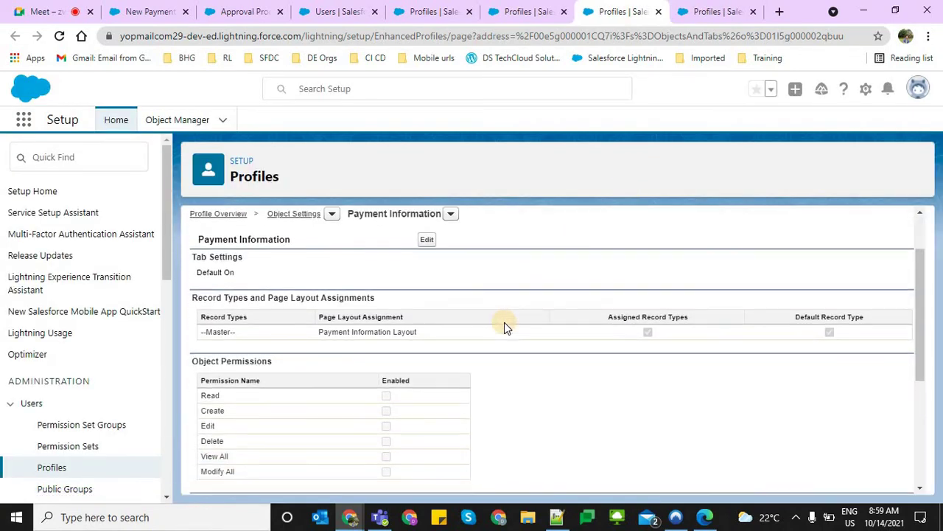
{"action": "scroll", "coordinate": [457, 318], "scroll_direction": "up", "scroll_amount": 1}
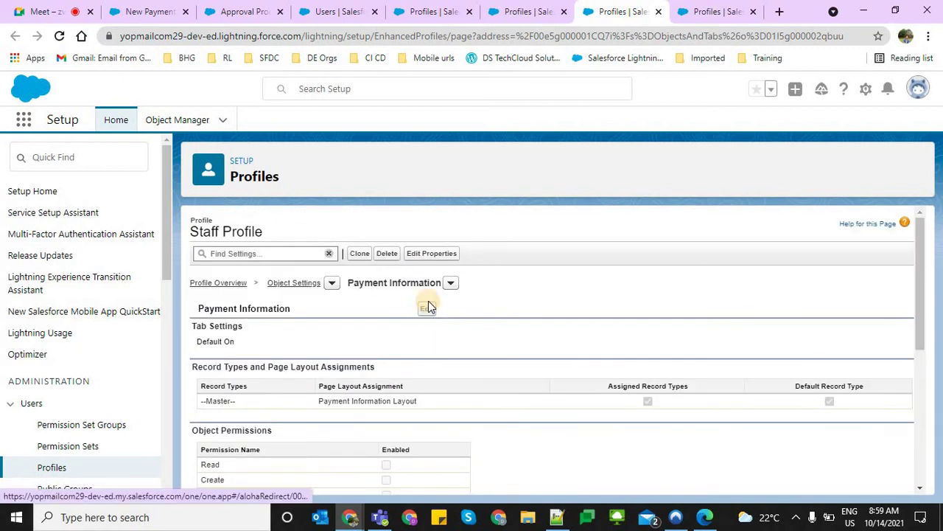
{"action": "left_click", "coordinate": [428, 301]}
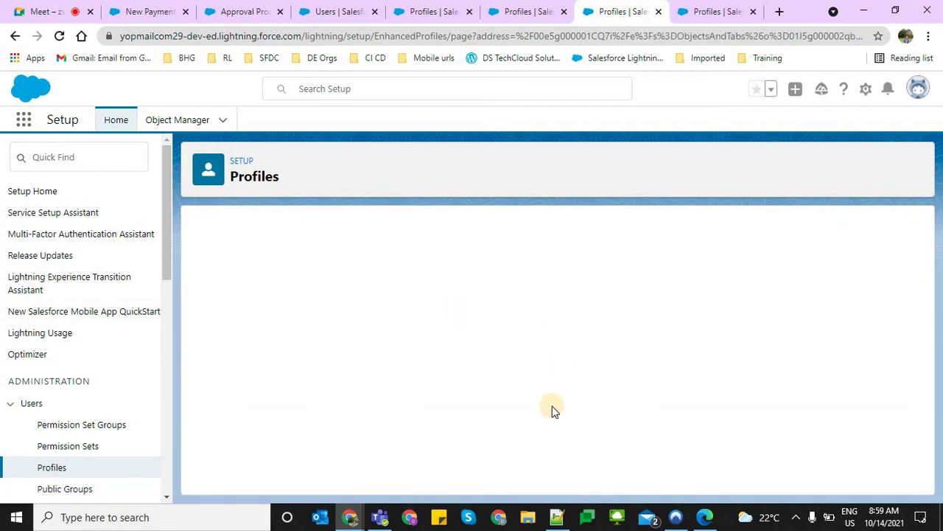
{"action": "scroll", "coordinate": [411, 308], "scroll_direction": "down", "scroll_amount": 3}
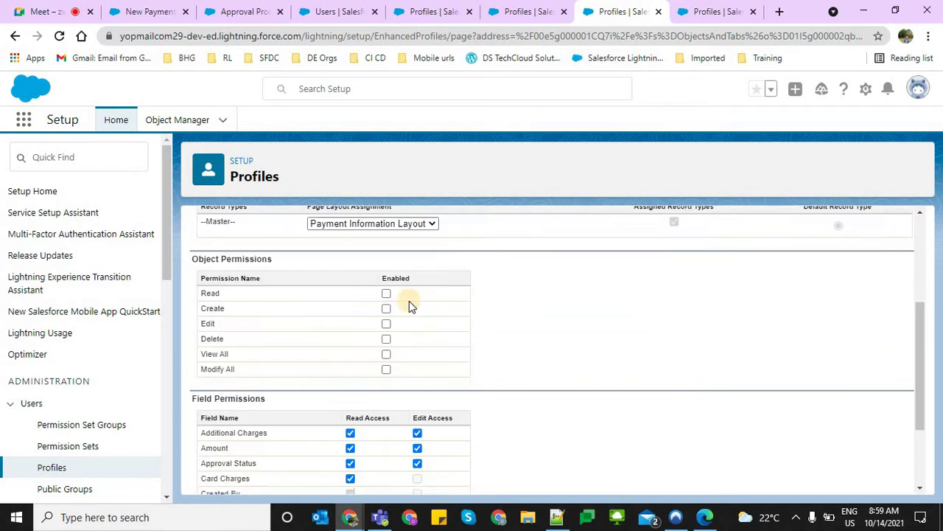
{"action": "left_click", "coordinate": [386, 275]}
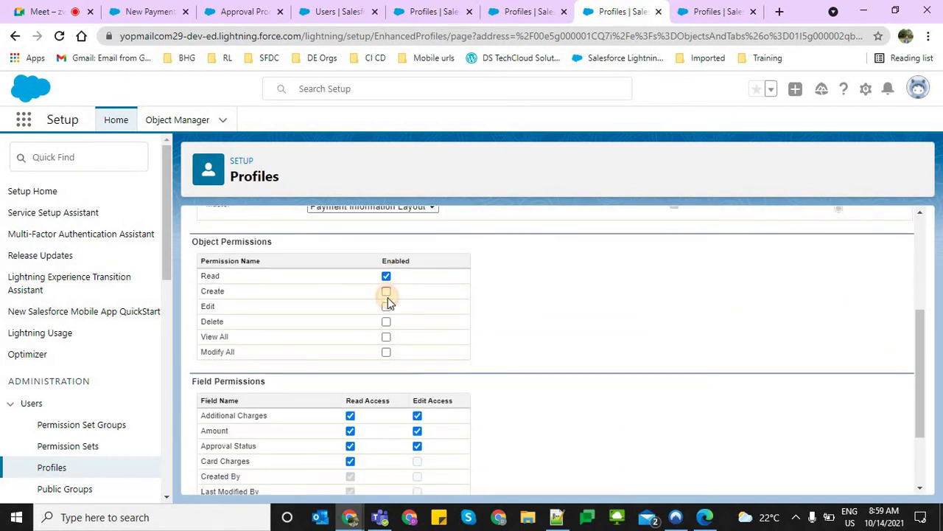
{"action": "scroll", "coordinate": [486, 331], "scroll_direction": "up", "scroll_amount": 3}
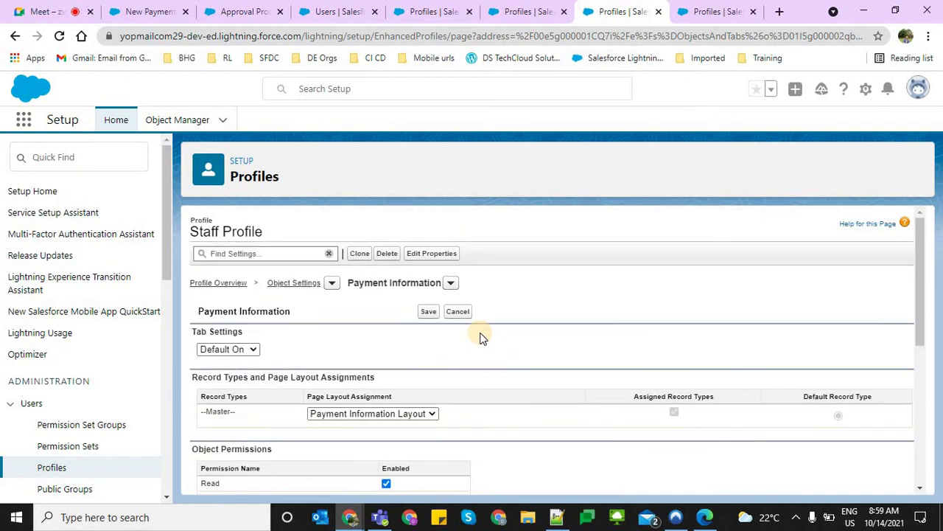
{"action": "left_click", "coordinate": [428, 311]}
Edit Staff Profile's Patients permissions to allow Create and Edit
{"action": "left_click", "coordinate": [704, 11]}
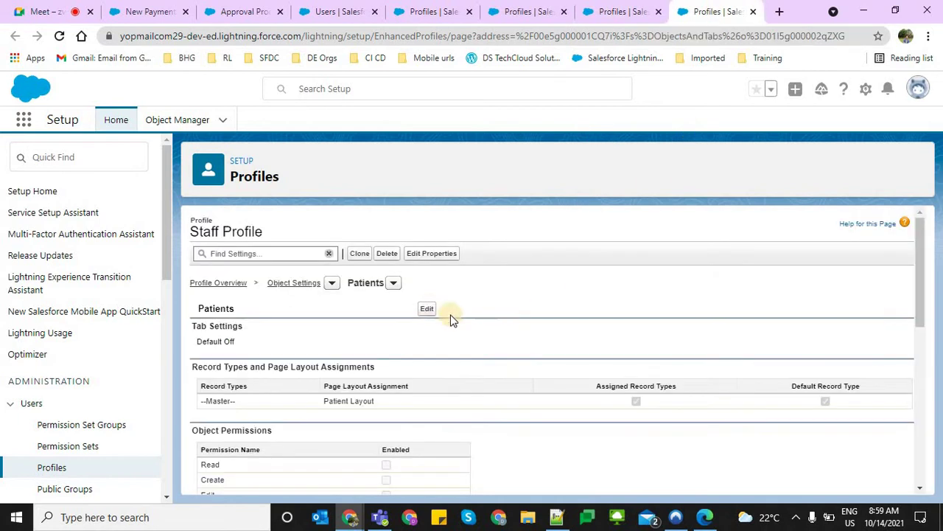
{"action": "left_click", "coordinate": [426, 308]}
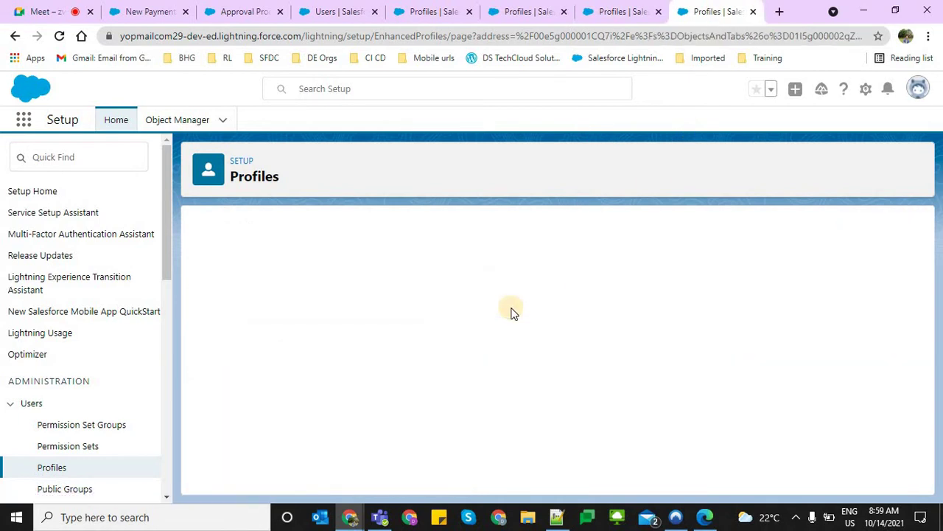
{"action": "scroll", "coordinate": [442, 328], "scroll_direction": "down", "scroll_amount": 4}
{"action": "scroll", "coordinate": [398, 308], "scroll_direction": "up", "scroll_amount": 1}
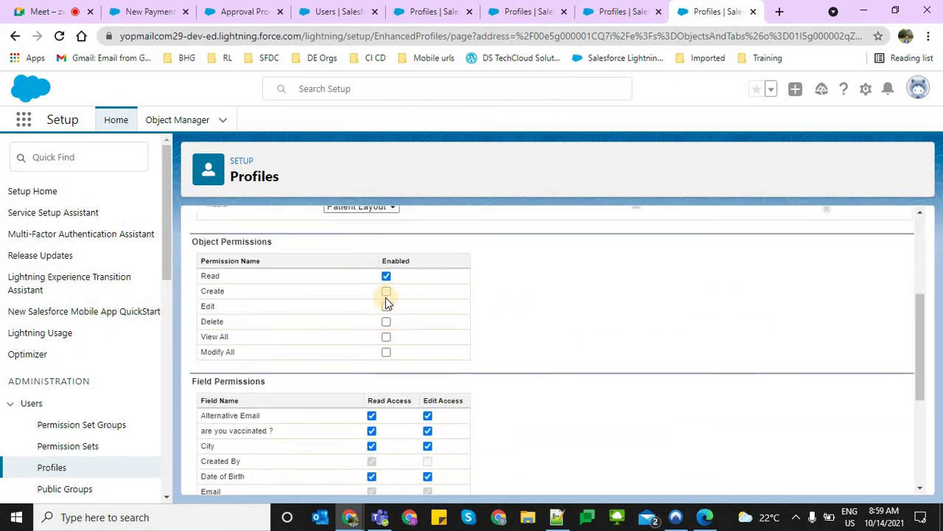
{"action": "left_click", "coordinate": [386, 306]}
{"action": "left_click", "coordinate": [387, 291]}
{"action": "scroll", "coordinate": [611, 384], "scroll_direction": "down", "scroll_amount": 4}
{"action": "scroll", "coordinate": [515, 354], "scroll_direction": "up", "scroll_amount": 8}
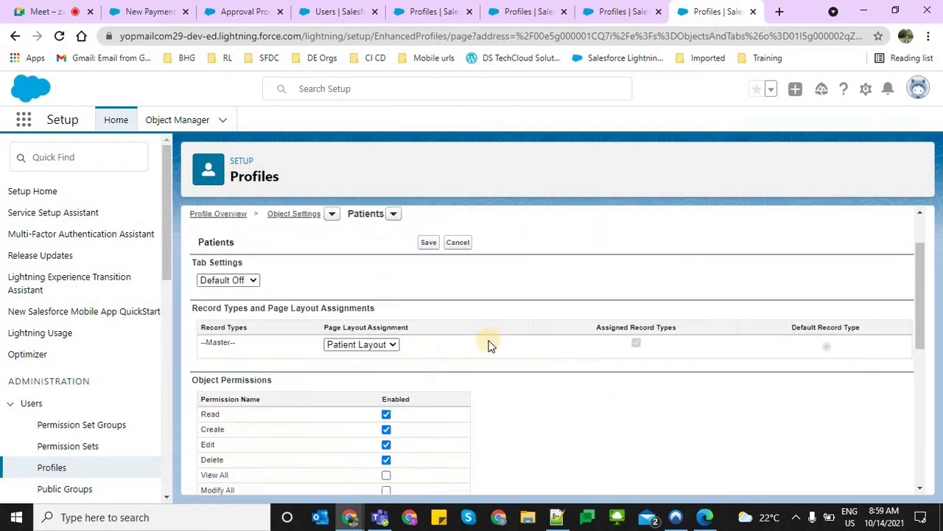
Go back through the open profile tabs to the Setup Users list
{"action": "left_click", "coordinate": [631, 8]}
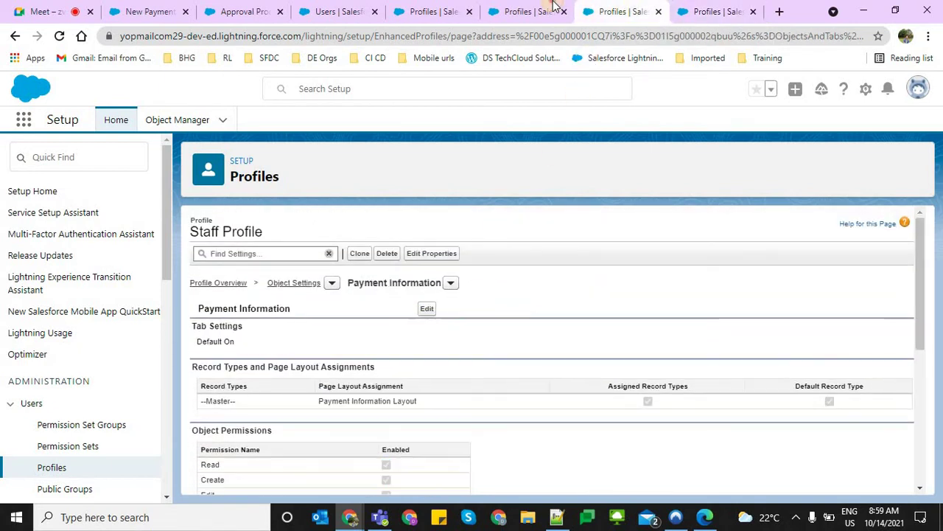
{"action": "left_click", "coordinate": [510, 8]}
{"action": "left_click", "coordinate": [398, 8]}
{"action": "key", "text": "ctrl+Page_Up"}
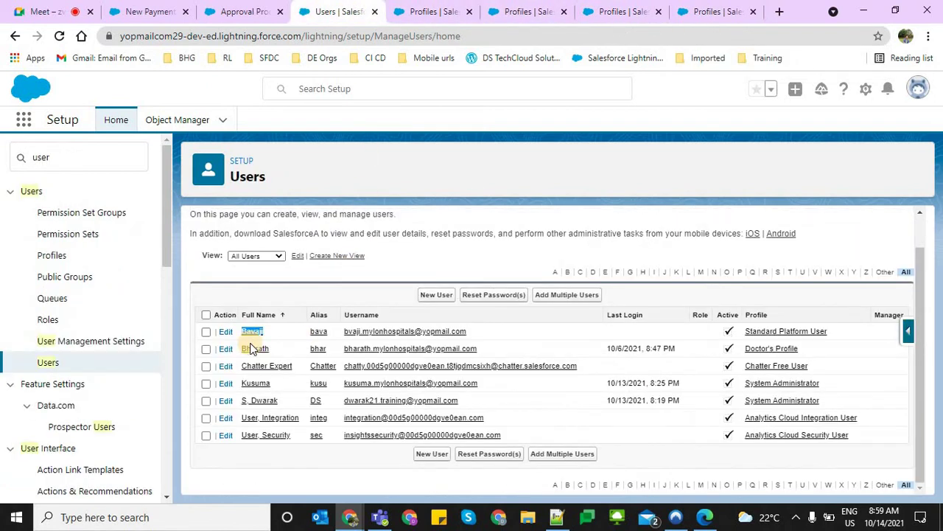
Change the first user's profile to Staff Profile and save
{"action": "left_click", "coordinate": [220, 335]}
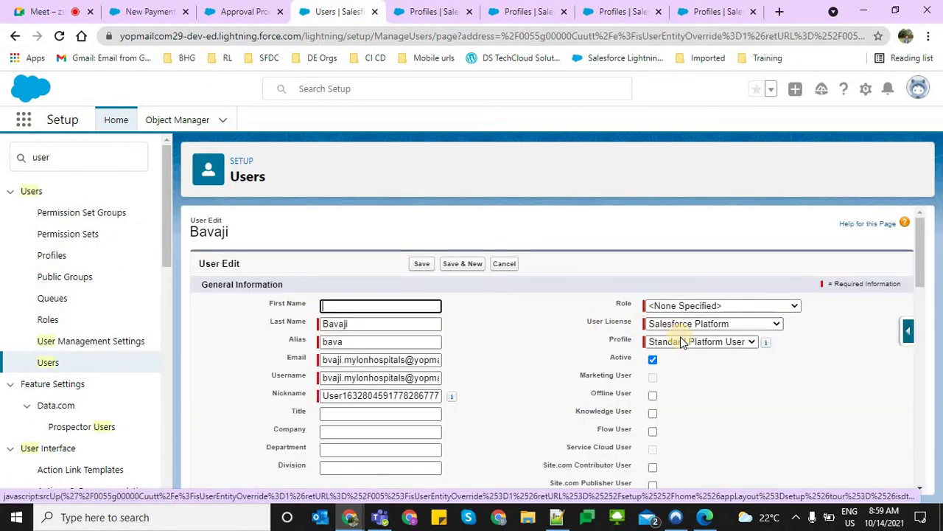
{"action": "left_click", "coordinate": [680, 343]}
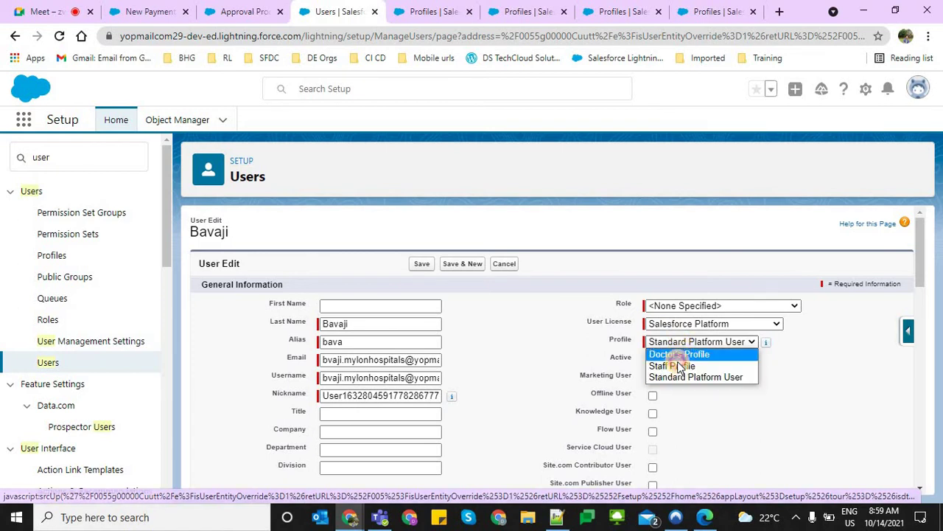
{"action": "left_click", "coordinate": [675, 361]}
{"action": "left_click", "coordinate": [417, 264]}
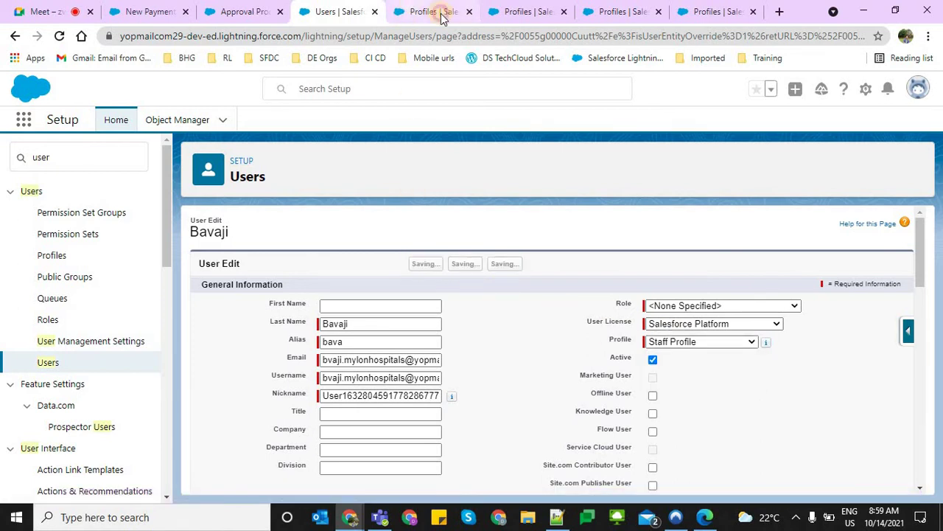
Close the four leftover Profiles browser tabs
{"action": "left_click", "coordinate": [443, 12]}
{"action": "left_click", "coordinate": [470, 12]}
{"action": "left_click", "coordinate": [470, 12]}
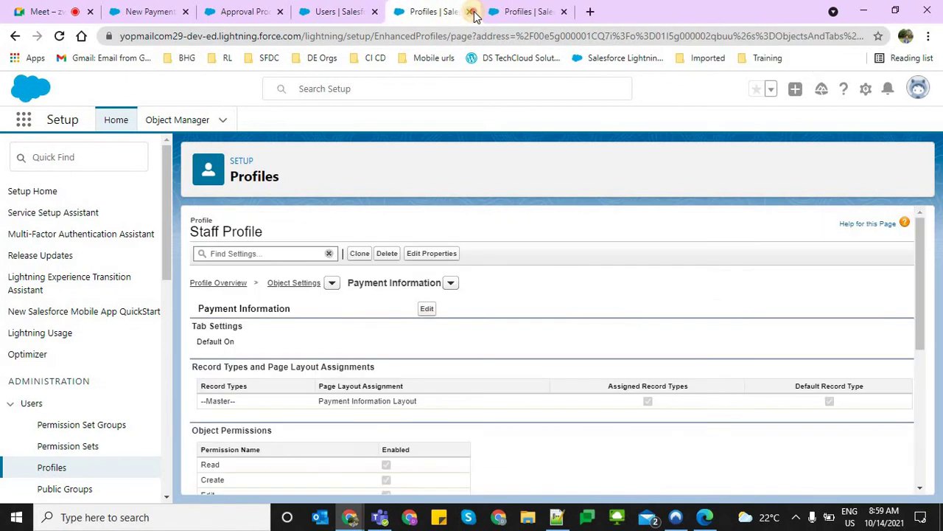
{"action": "left_click", "coordinate": [471, 12]}
{"action": "left_click", "coordinate": [470, 11]}
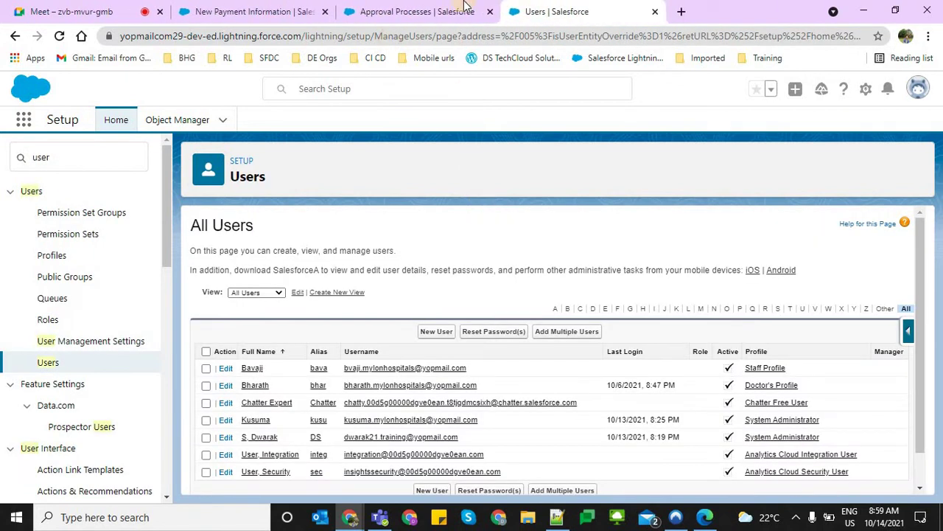
Compare the first user's Staff Profile with the approver's System Administrator profile in the users list
{"action": "left_click", "coordinate": [382, 9]}
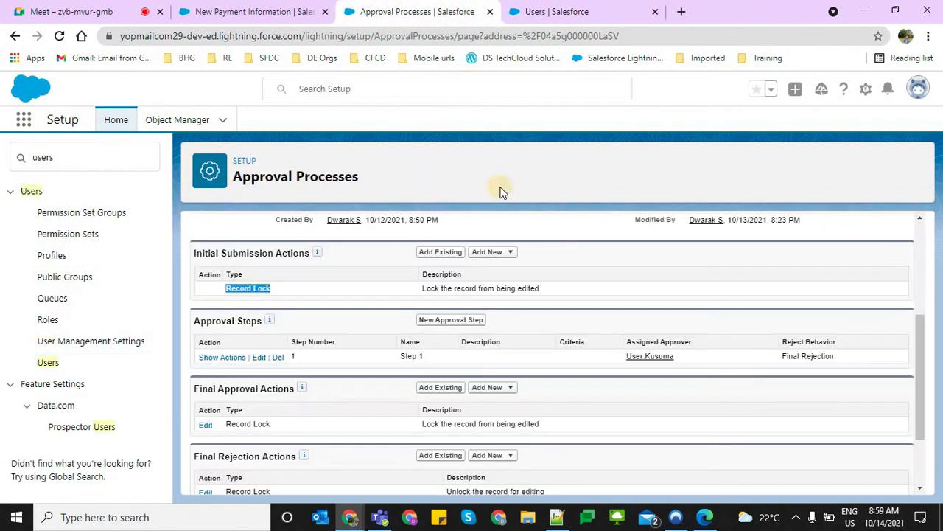
{"action": "left_click", "coordinate": [516, 10]}
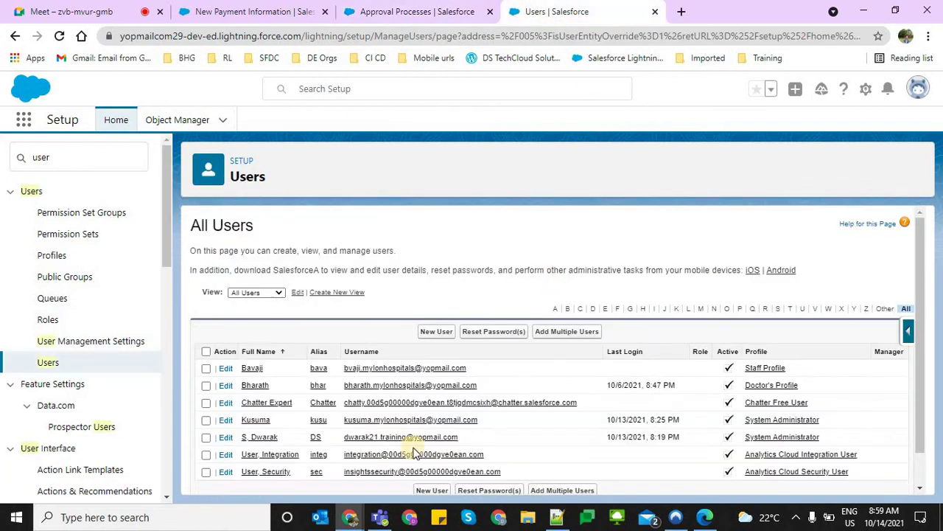
{"action": "triple_click", "coordinate": [792, 369]}
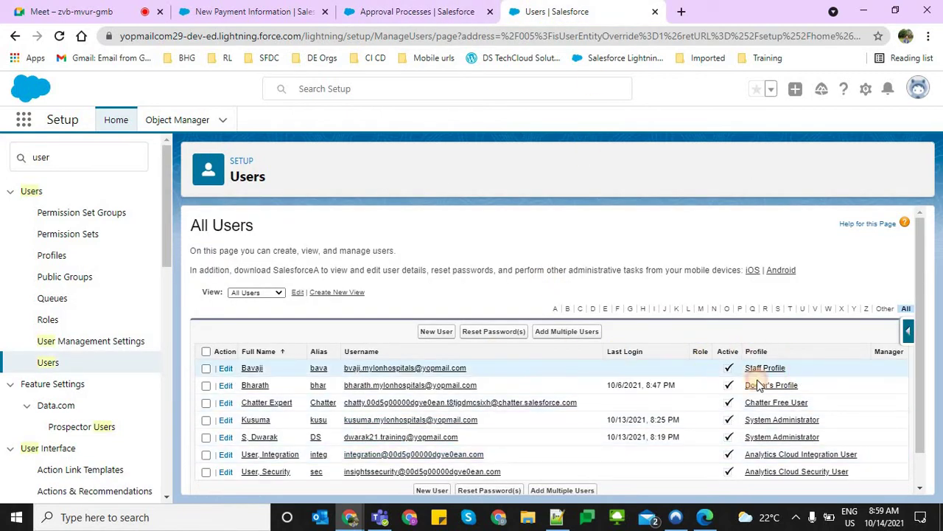
{"action": "triple_click", "coordinate": [744, 420]}
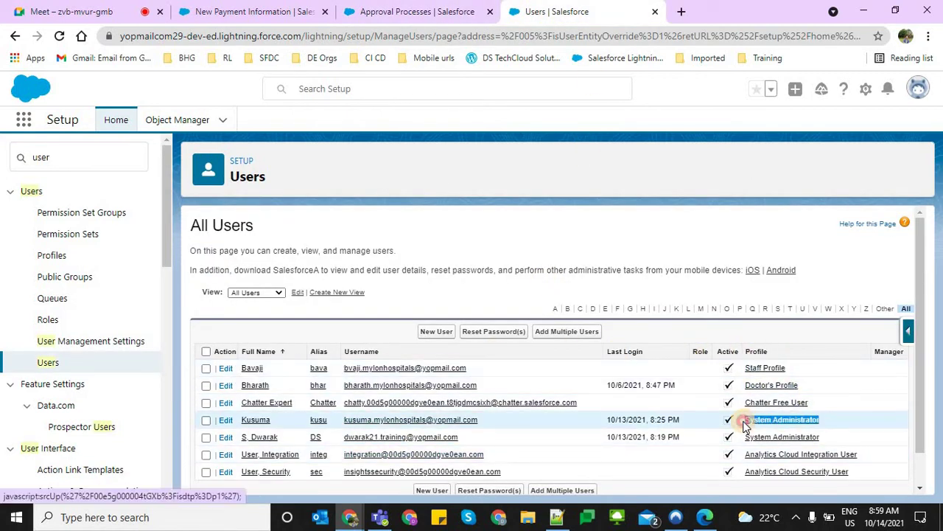
{"action": "left_click", "coordinate": [863, 424]}
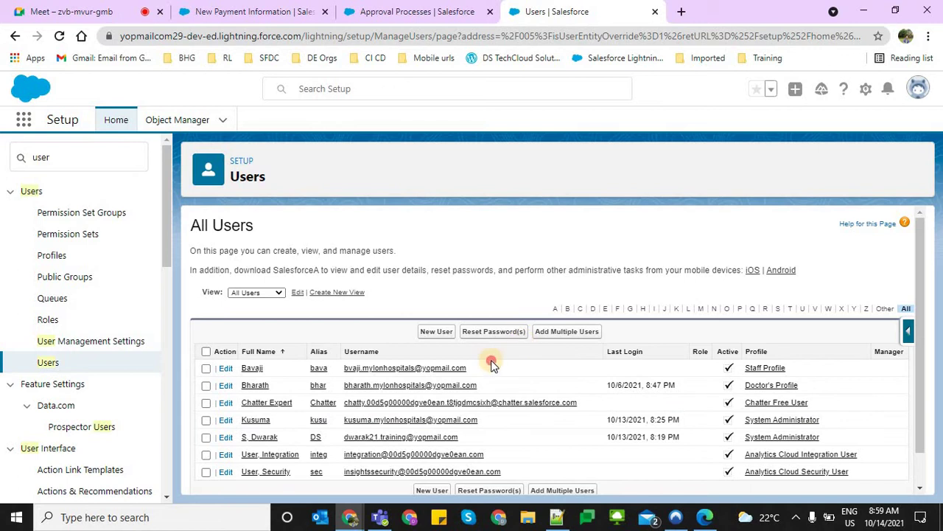
{"action": "left_click_drag", "start_coordinate": [492, 364], "coordinate": [344, 367]}
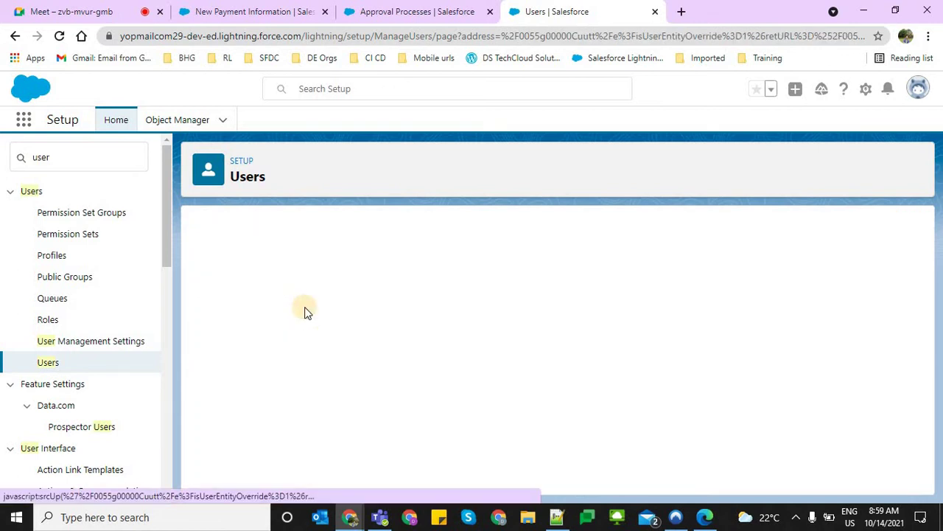
{"action": "double_click", "coordinate": [390, 330]}
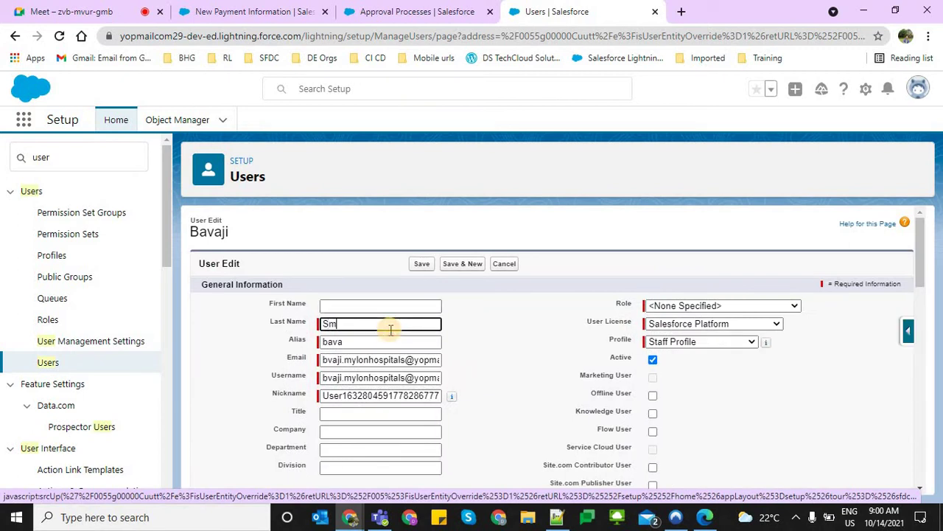
{"action": "triple_click", "coordinate": [356, 377]}
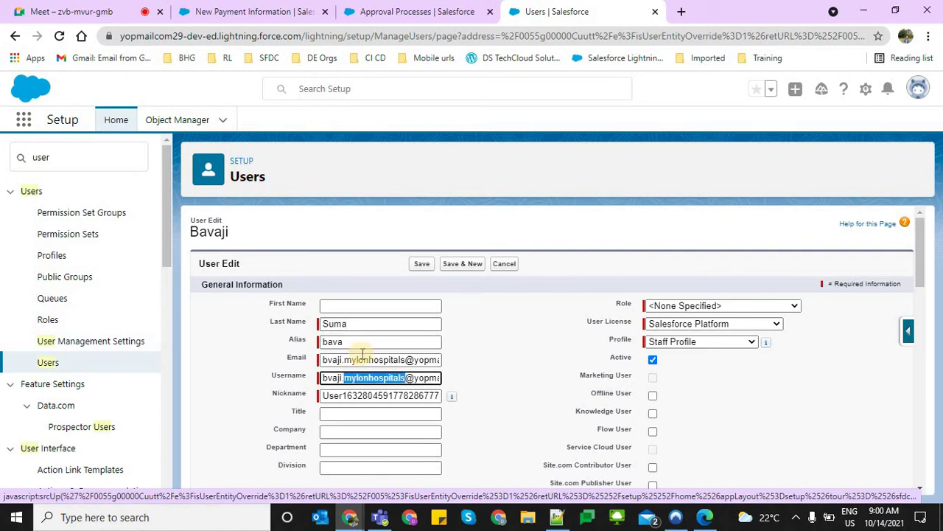
{"action": "left_click", "coordinate": [369, 331]}
{"action": "left_click", "coordinate": [363, 340]}
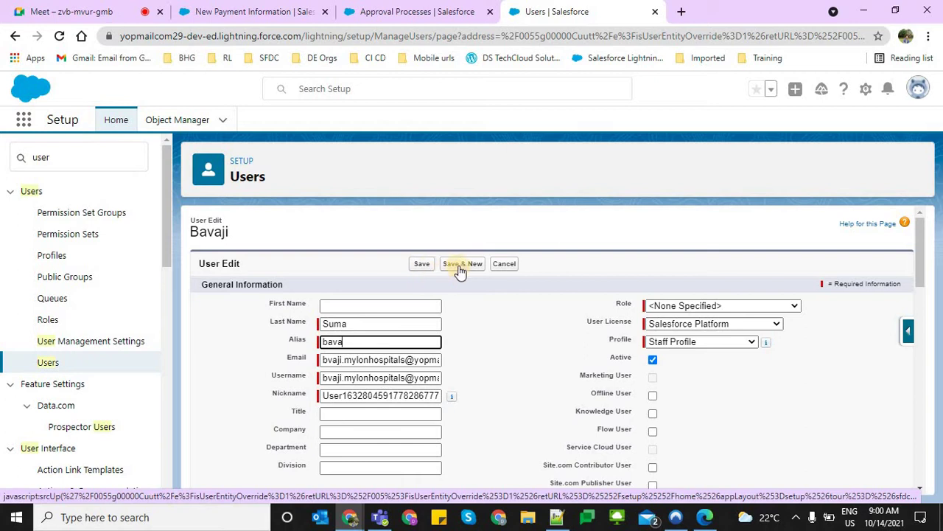
{"action": "left_click", "coordinate": [496, 268]}
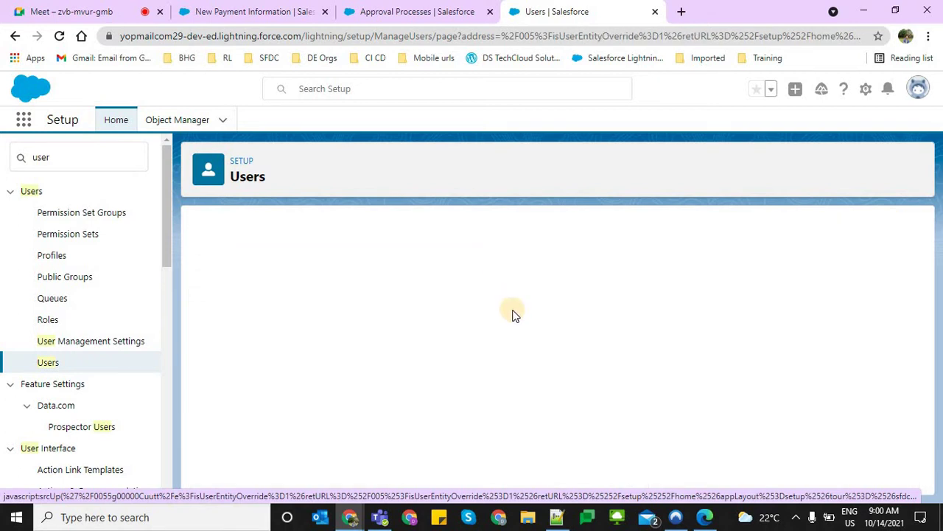
{"action": "left_click_drag", "start_coordinate": [347, 367], "coordinate": [768, 388]}
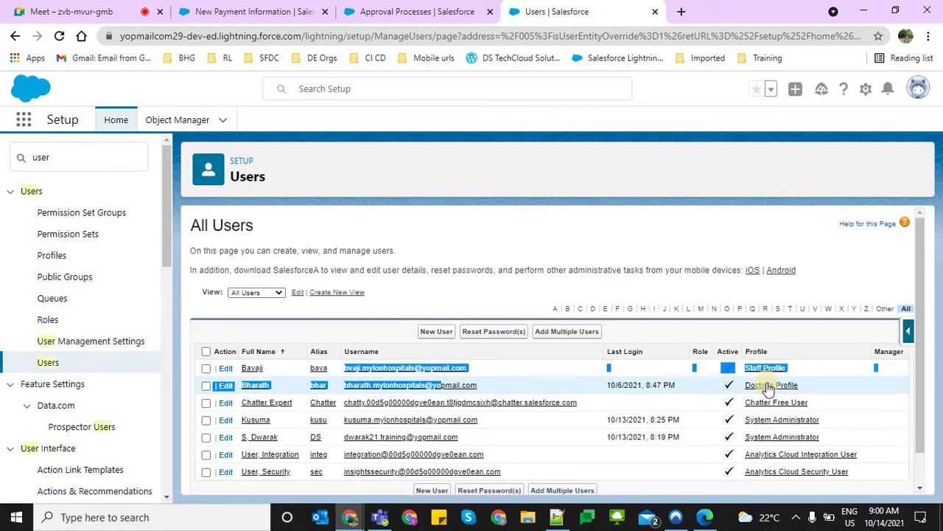
{"action": "left_click", "coordinate": [793, 417]}
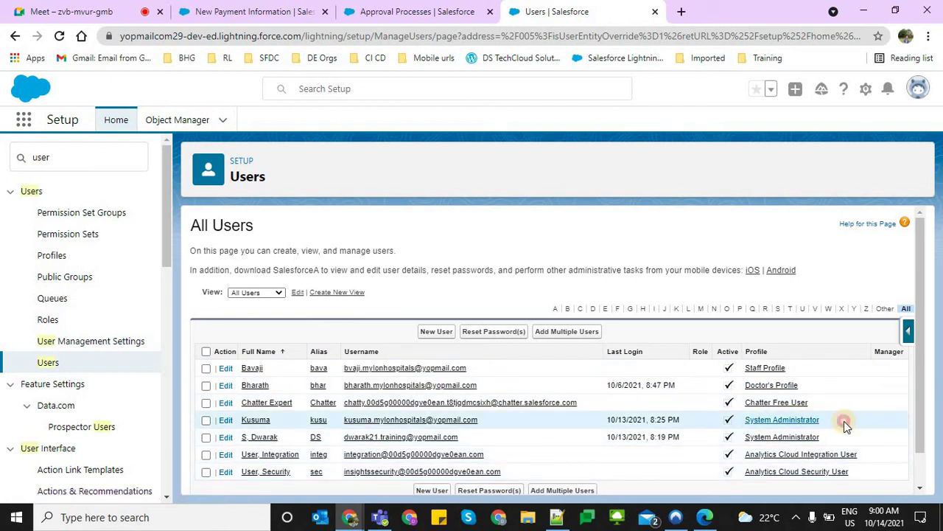
{"action": "left_click_drag", "start_coordinate": [512, 420], "coordinate": [225, 418]}
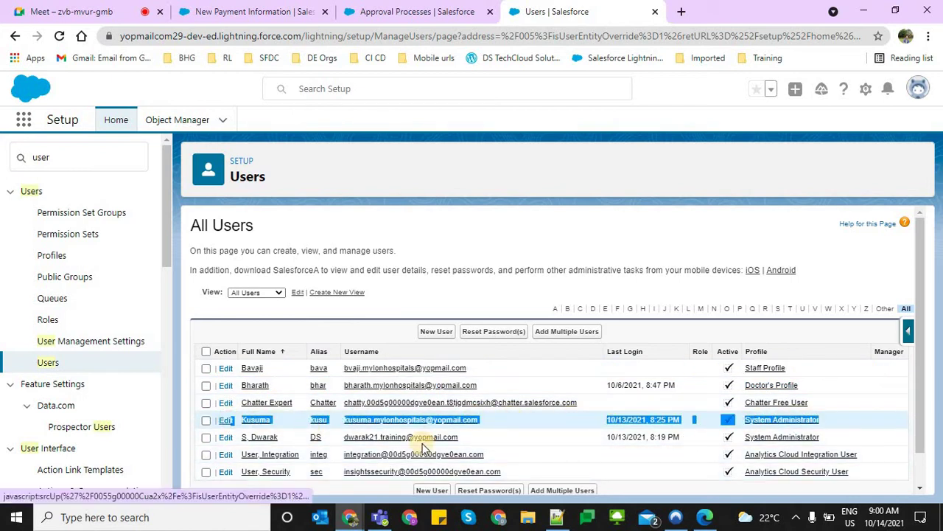
{"action": "left_click", "coordinate": [478, 219]}
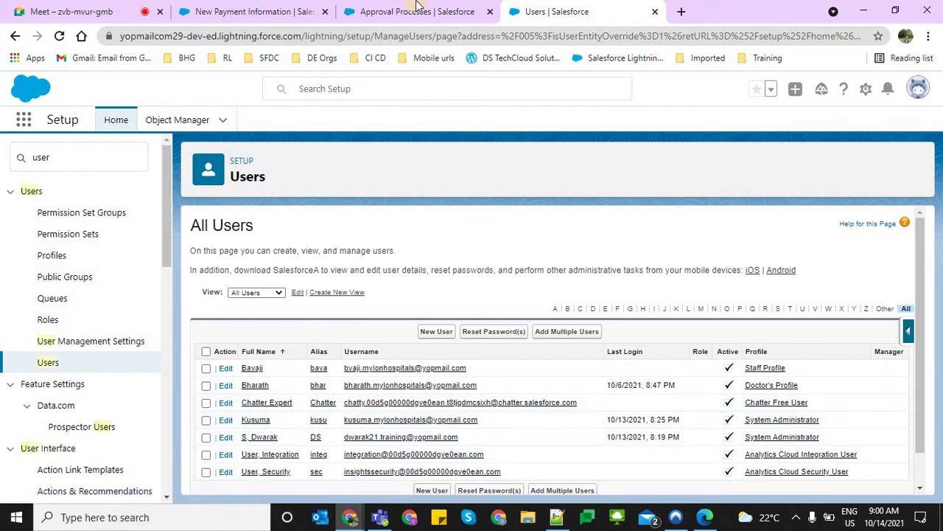
{"action": "left_click", "coordinate": [414, 9]}
{"action": "left_click", "coordinate": [378, 280]}
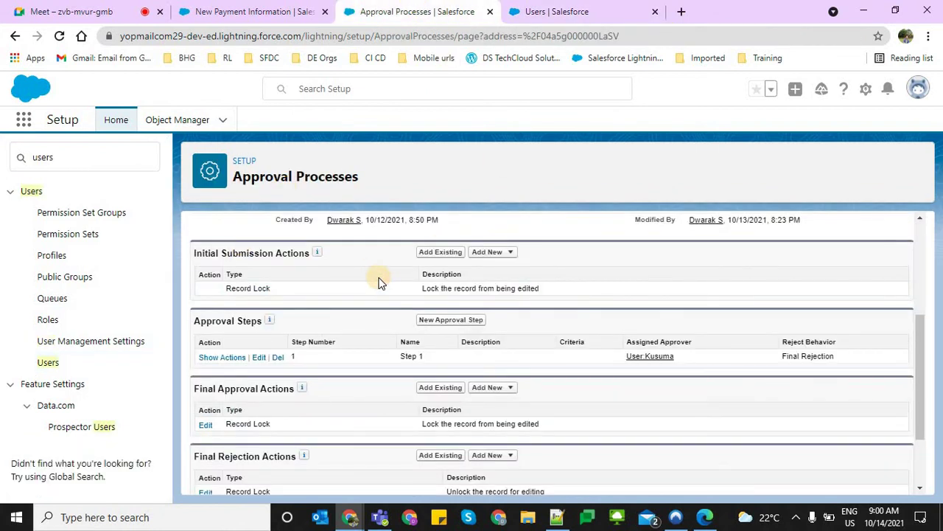
{"action": "scroll", "coordinate": [380, 282], "scroll_direction": "up", "scroll_amount": 1}
{"action": "scroll", "coordinate": [375, 279], "scroll_direction": "up", "scroll_amount": 1}
{"action": "left_click", "coordinate": [563, 10]}
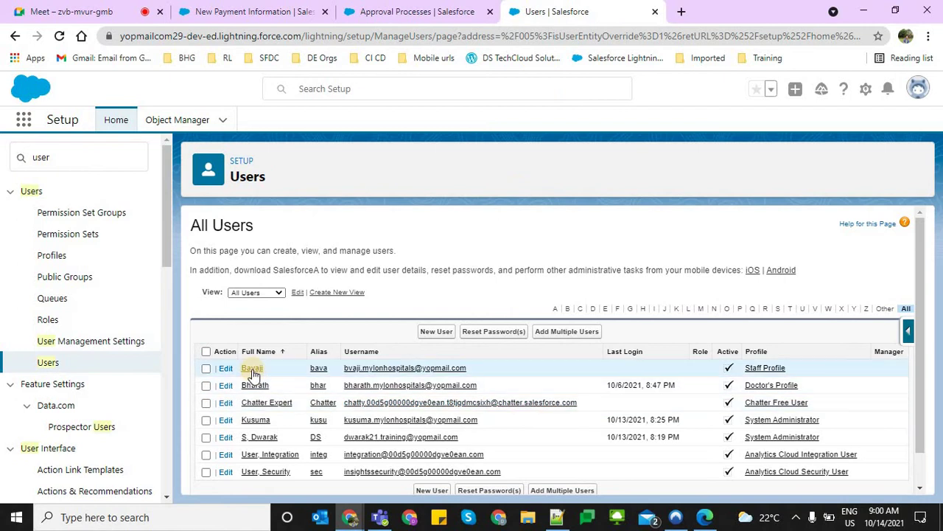
Select the first user's full username, then return to the Users list tab
{"action": "left_click_drag", "start_coordinate": [483, 367], "coordinate": [351, 372]}
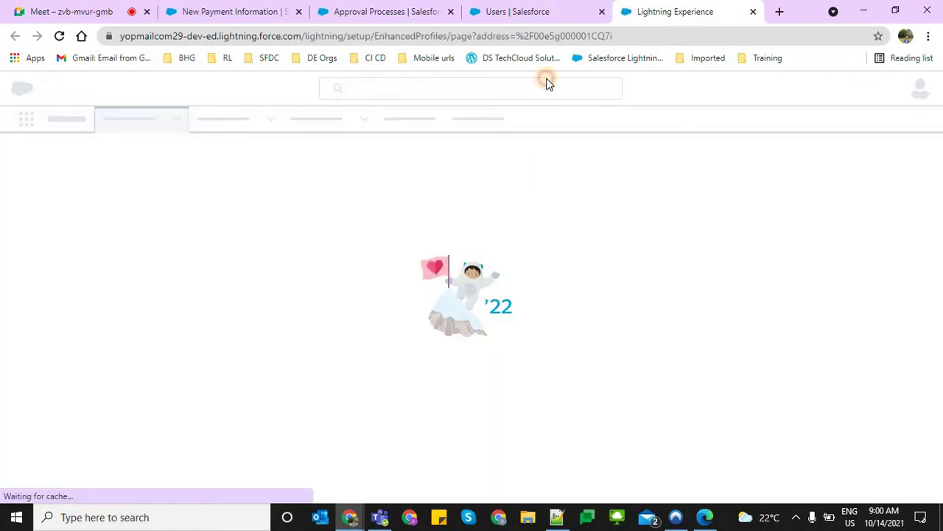
{"action": "left_click", "coordinate": [516, 11]}
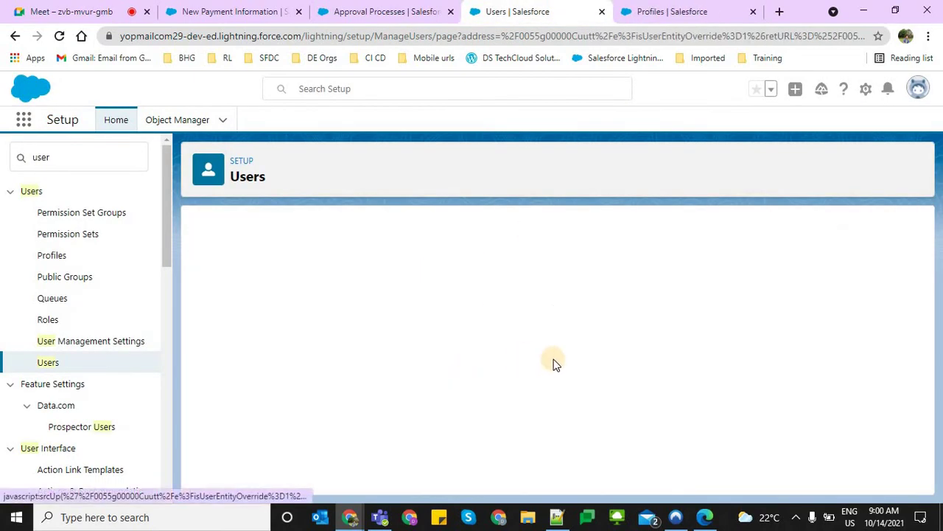
Paste the user's new last name over the old name in Email and Username, save, and accept the verification notice
{"action": "double_click", "coordinate": [364, 325]}
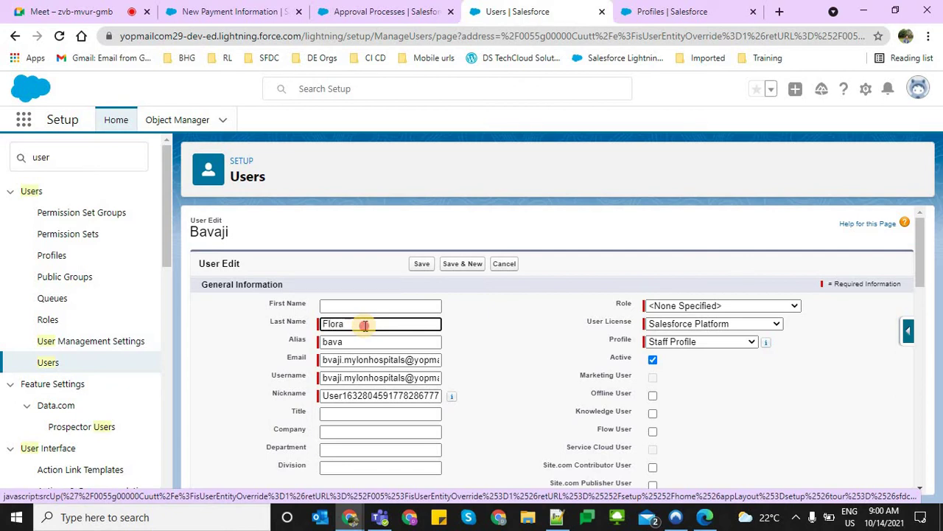
{"action": "double_click", "coordinate": [364, 325]}
{"action": "key", "text": "ctrl+c"}
{"action": "double_click", "coordinate": [333, 361]}
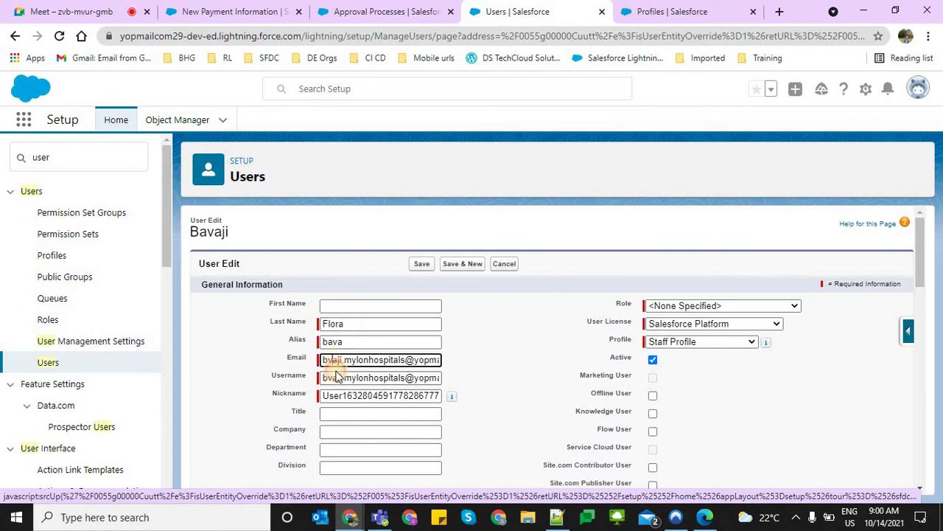
{"action": "key", "text": "ctrl+v"}
{"action": "double_click", "coordinate": [333, 377]}
{"action": "key", "text": "ctrl+v"}
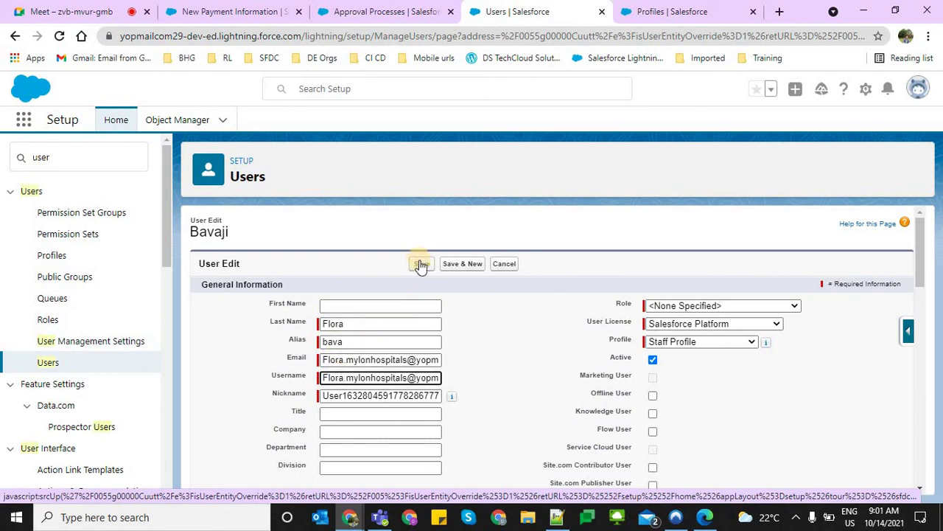
{"action": "double_click", "coordinate": [363, 360]}
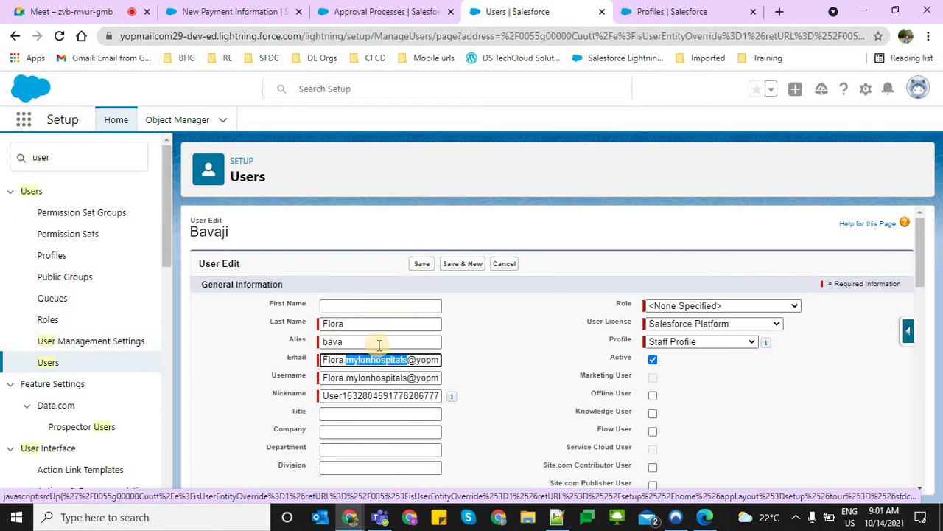
{"action": "left_click", "coordinate": [421, 263]}
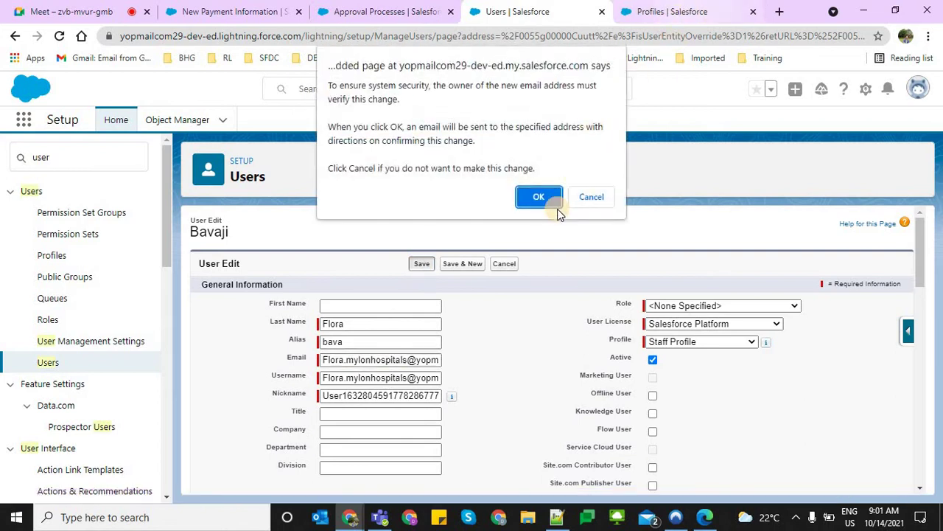
{"action": "left_click", "coordinate": [551, 205]}
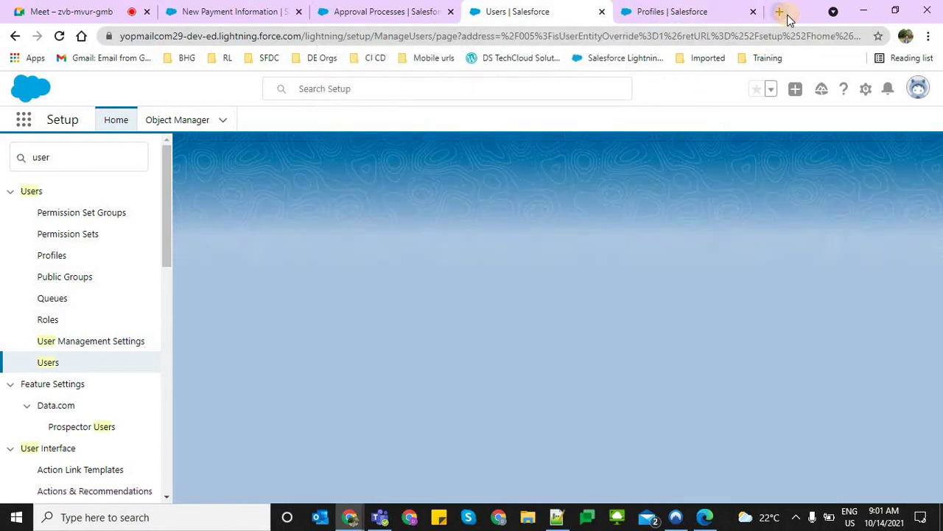
Open yopmail.com in a new tab and open the inbox for the user's original mailbox name
{"action": "left_click", "coordinate": [781, 14]}
{"action": "type", "text": "yopm"}
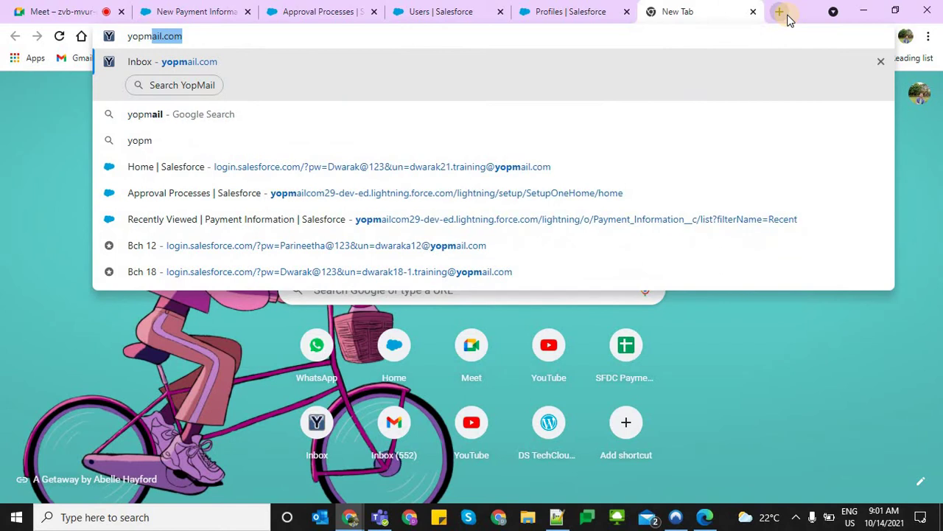
{"action": "key", "text": "Return"}
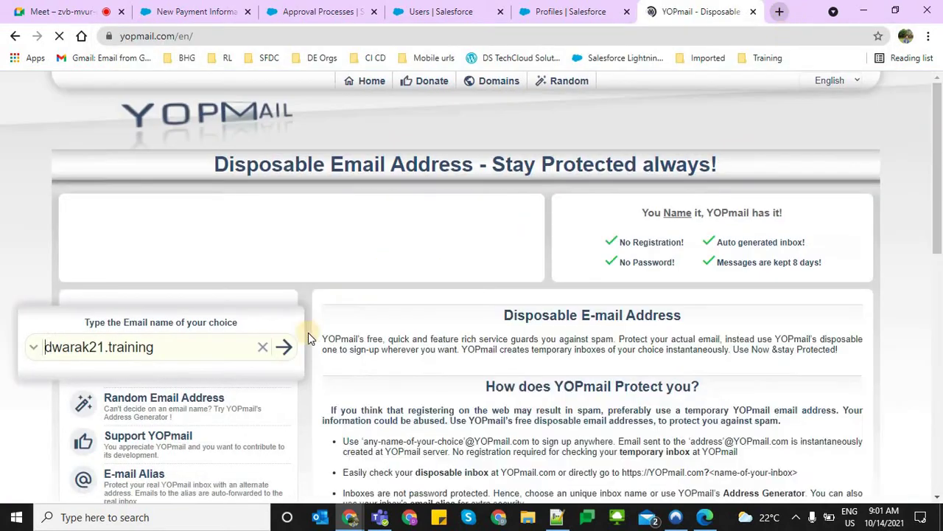
{"action": "double_click", "coordinate": [83, 347]}
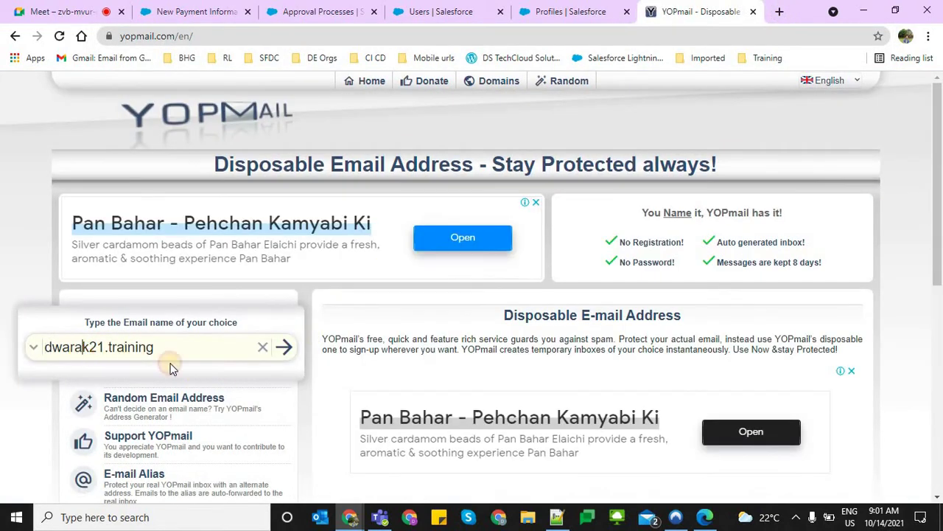
{"action": "key", "text": "ctrl+v"}
{"action": "key", "text": "ctrl+z"}
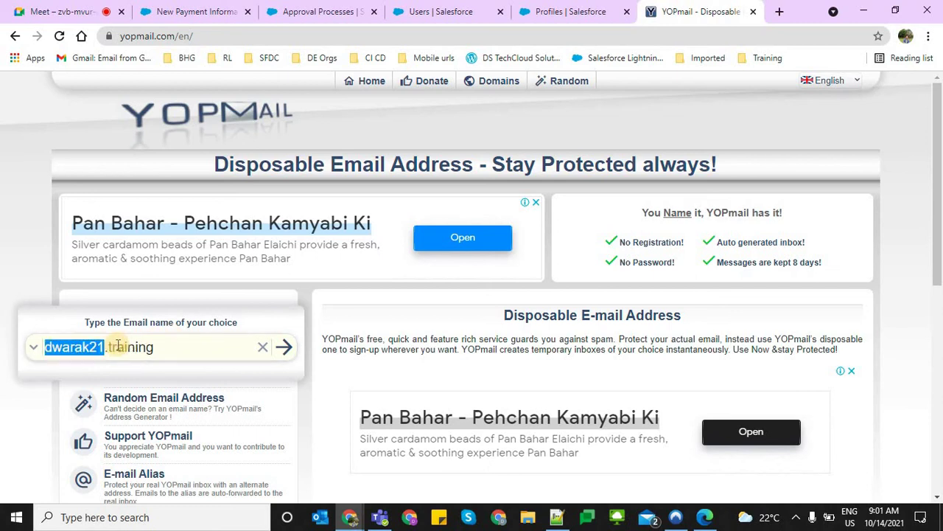
{"action": "double_click", "coordinate": [118, 346]}
{"action": "key", "text": "ctrl+v"}
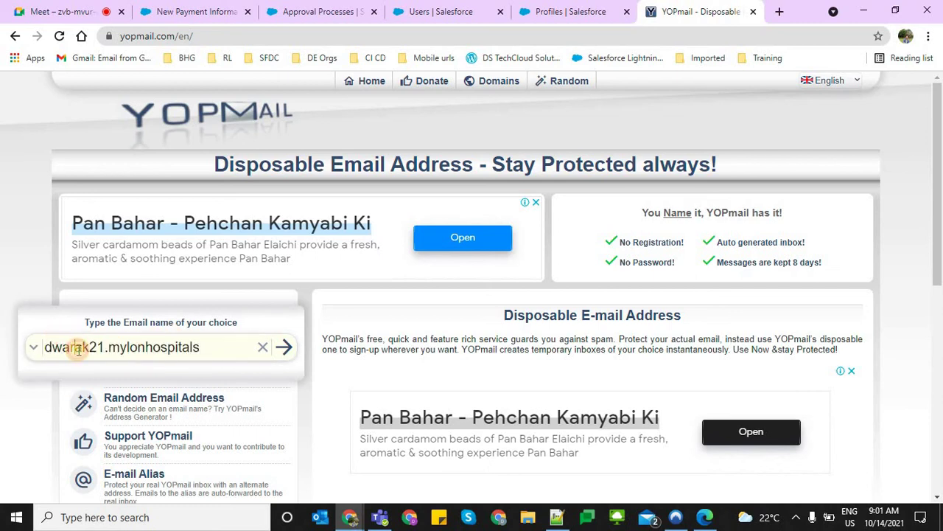
{"action": "double_click", "coordinate": [78, 347]}
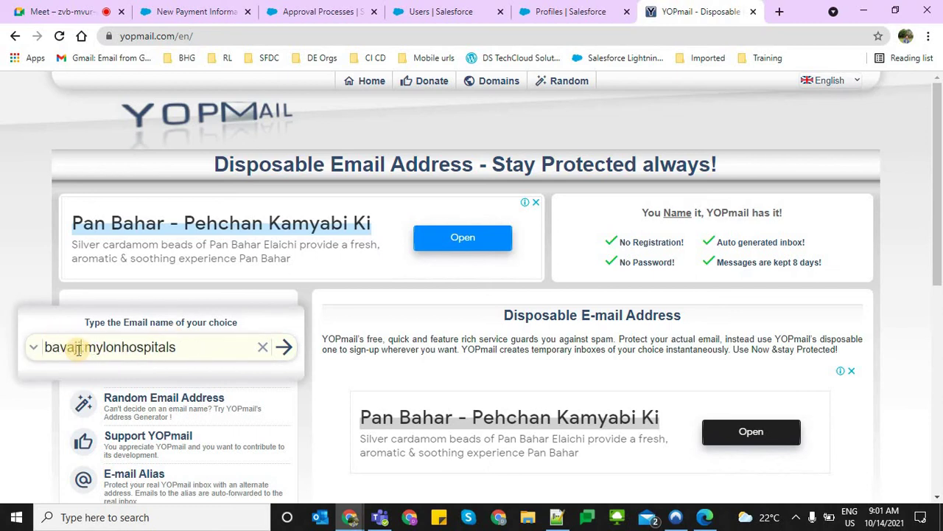
{"action": "left_click", "coordinate": [285, 347]}
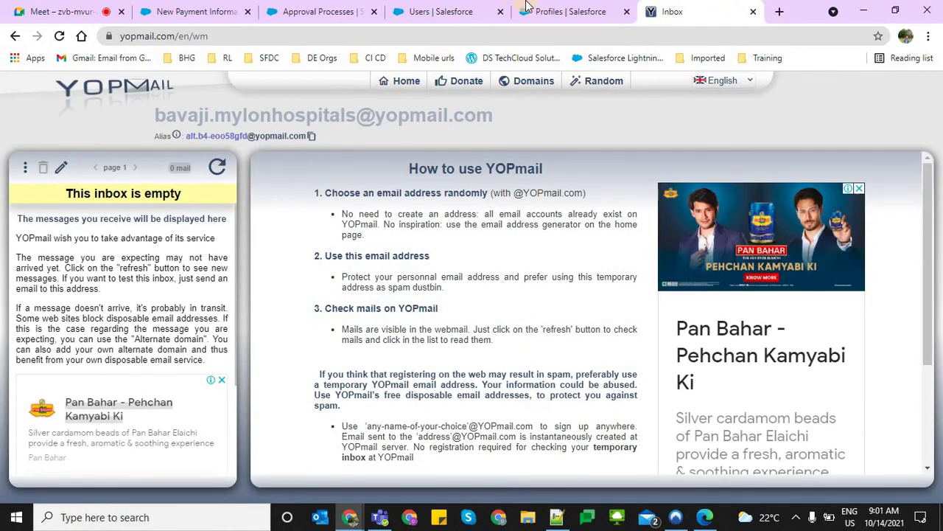
Switch through the browser tabs back to the Salesforce Users list
{"action": "left_click", "coordinate": [463, 8]}
{"action": "left_click", "coordinate": [337, 9]}
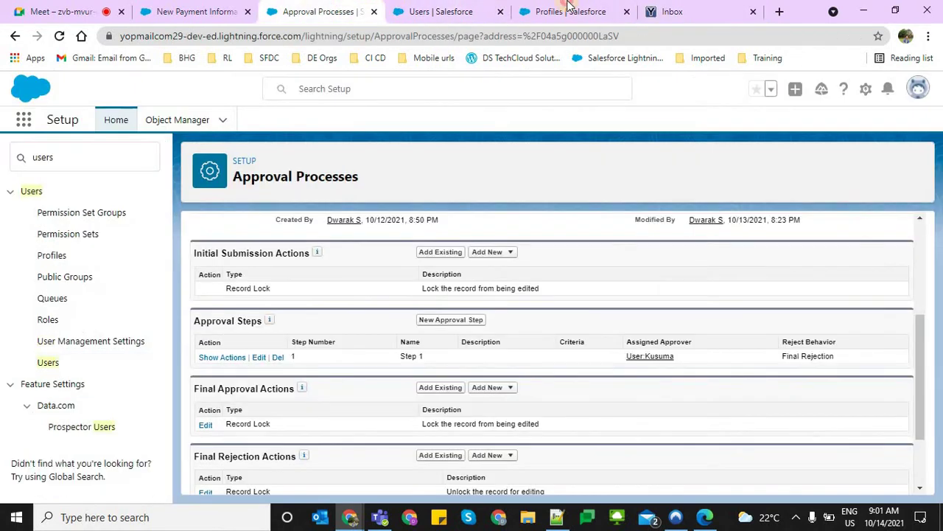
{"action": "left_click", "coordinate": [568, 5]}
{"action": "left_click", "coordinate": [418, 9]}
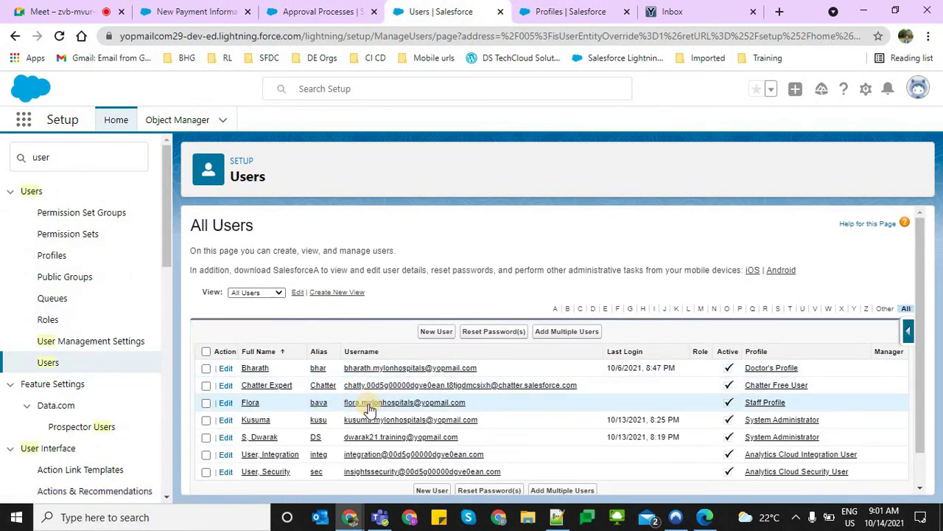
Open the edited user's record from the Users list and start editing it
{"action": "left_click_drag", "start_coordinate": [492, 405], "coordinate": [352, 408]}
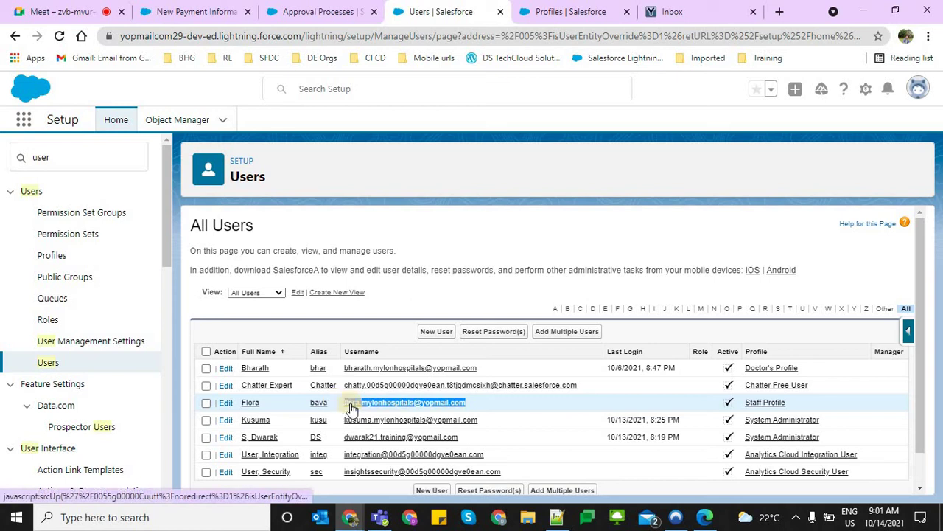
{"action": "left_click", "coordinate": [386, 402]}
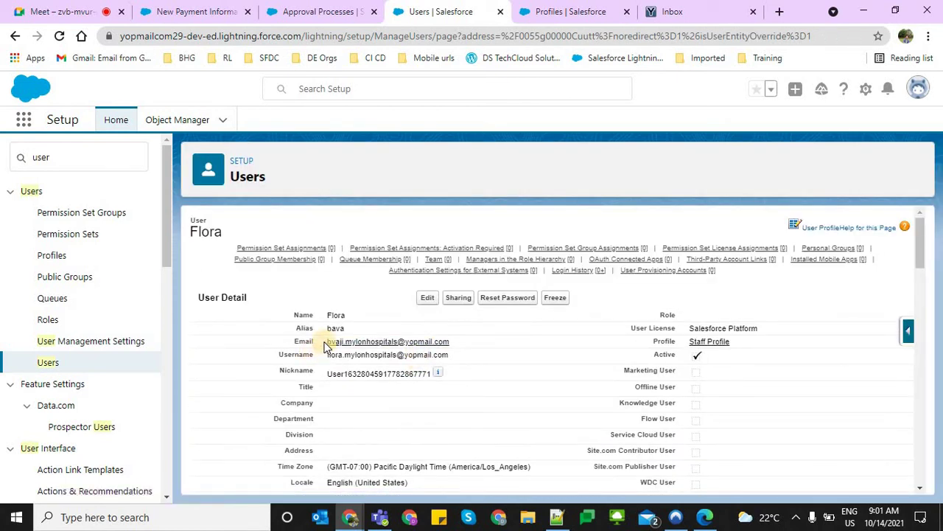
{"action": "left_click", "coordinate": [428, 298]}
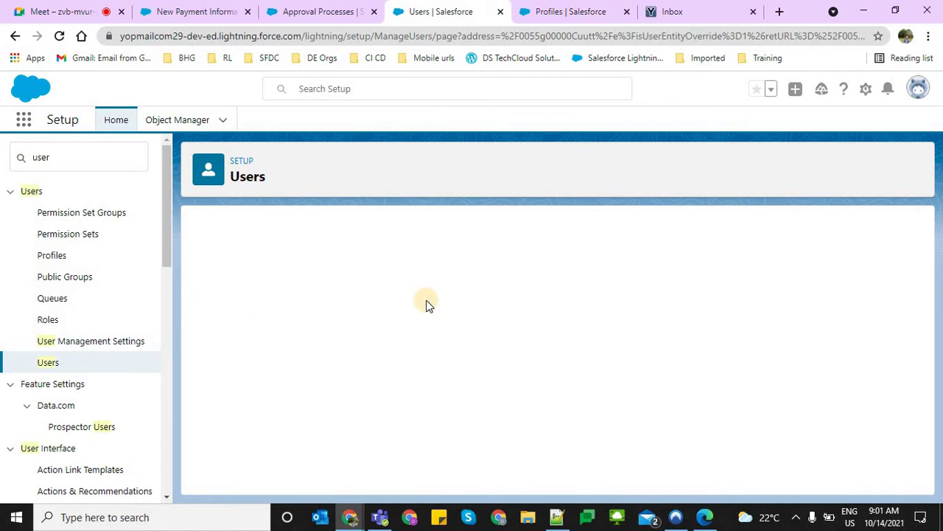
Retype the email's first word in lowercase, save, and accept the verification notice
{"action": "triple_click", "coordinate": [334, 359]}
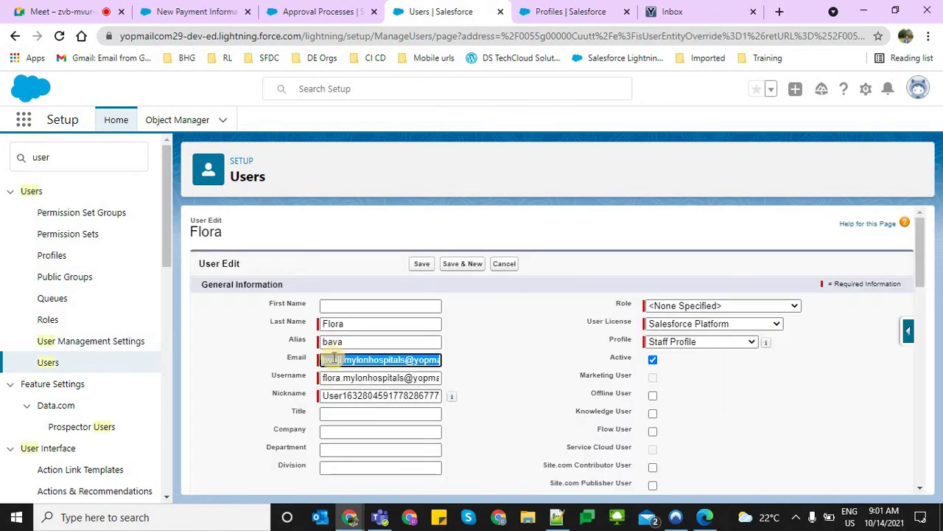
{"action": "left_click", "coordinate": [334, 359]}
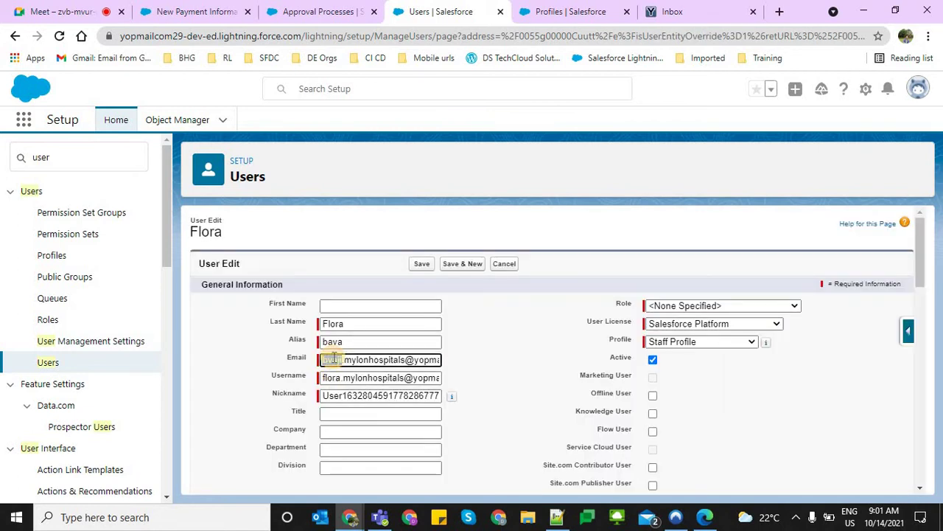
{"action": "type", "text": "flora"}
{"action": "left_click", "coordinate": [418, 264]}
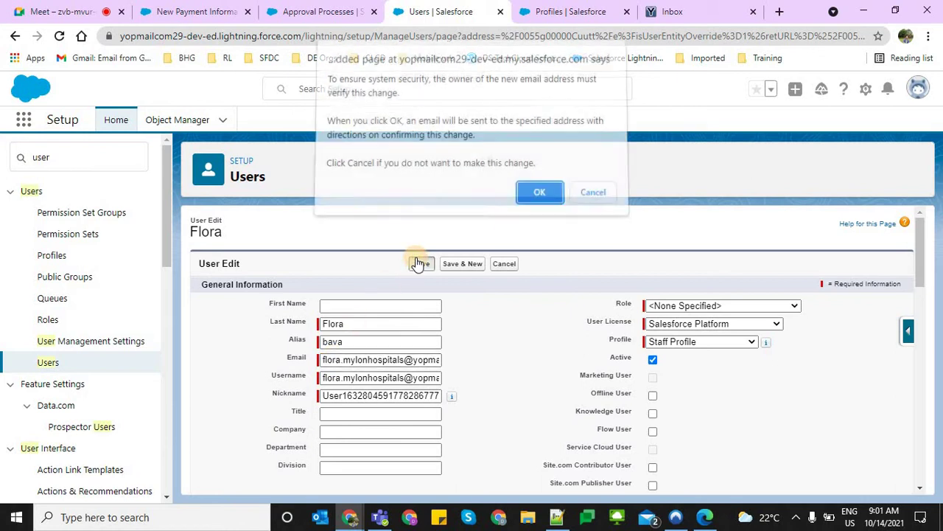
{"action": "left_click", "coordinate": [525, 207]}
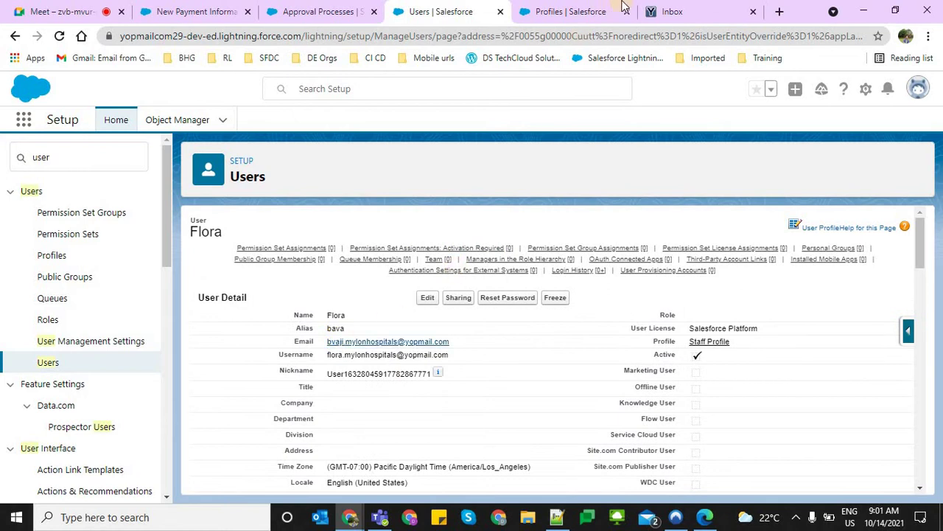
{"action": "left_click", "coordinate": [669, 12]}
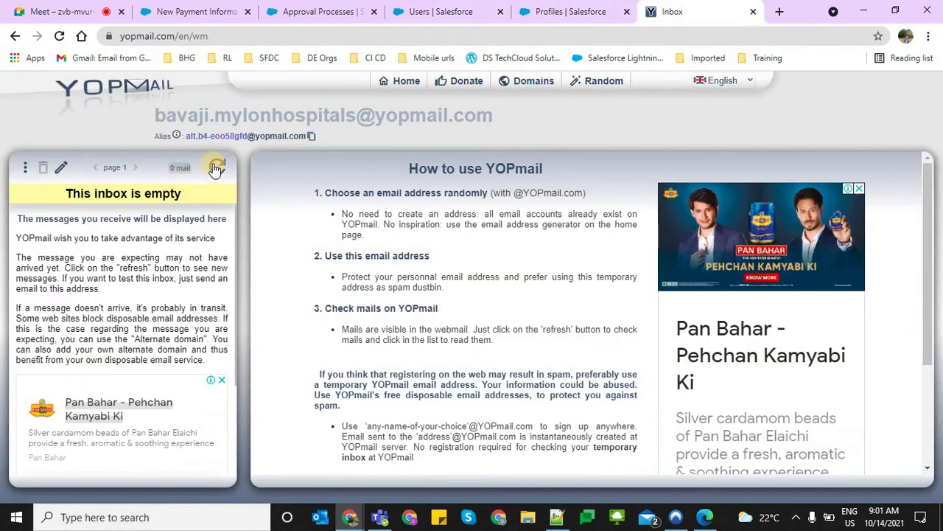
Refresh the YOPmail inbox, return to the home page, and reopen the same inbox
{"action": "left_click", "coordinate": [216, 168]}
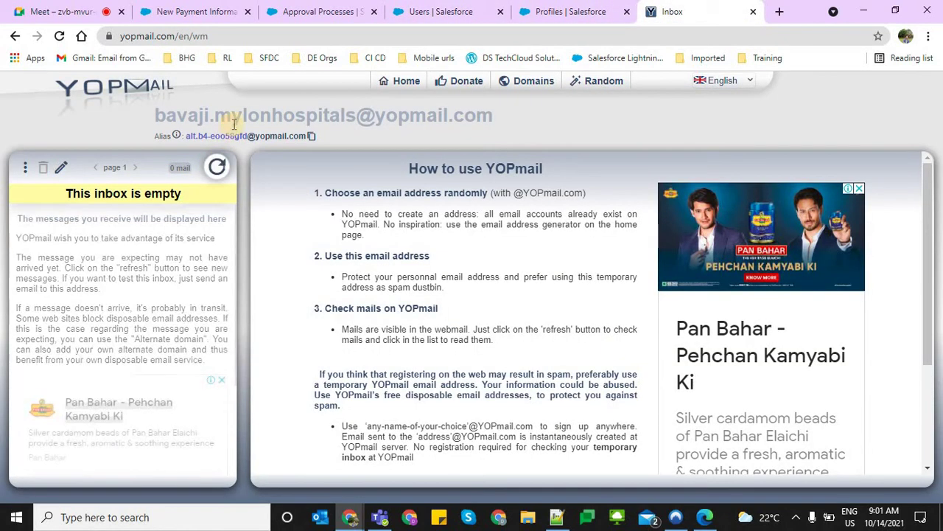
{"action": "left_click", "coordinate": [61, 168]}
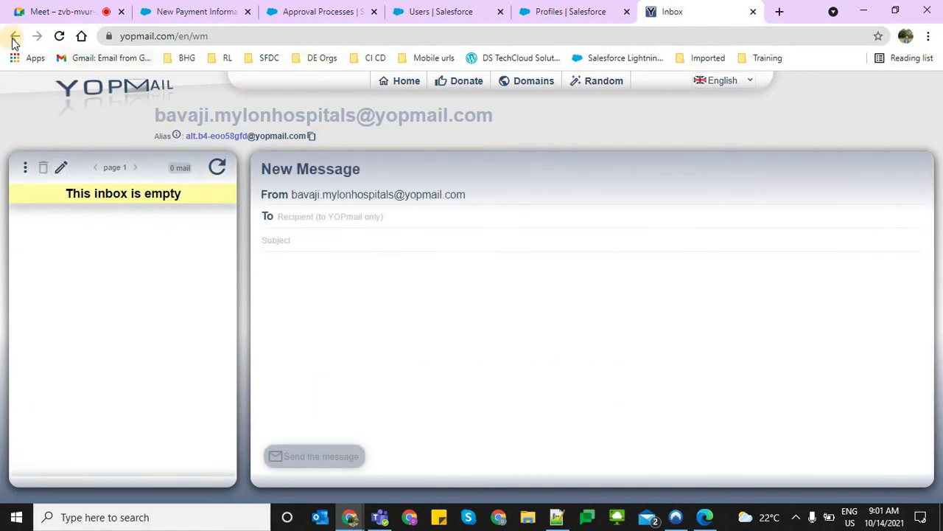
{"action": "left_click", "coordinate": [14, 38]}
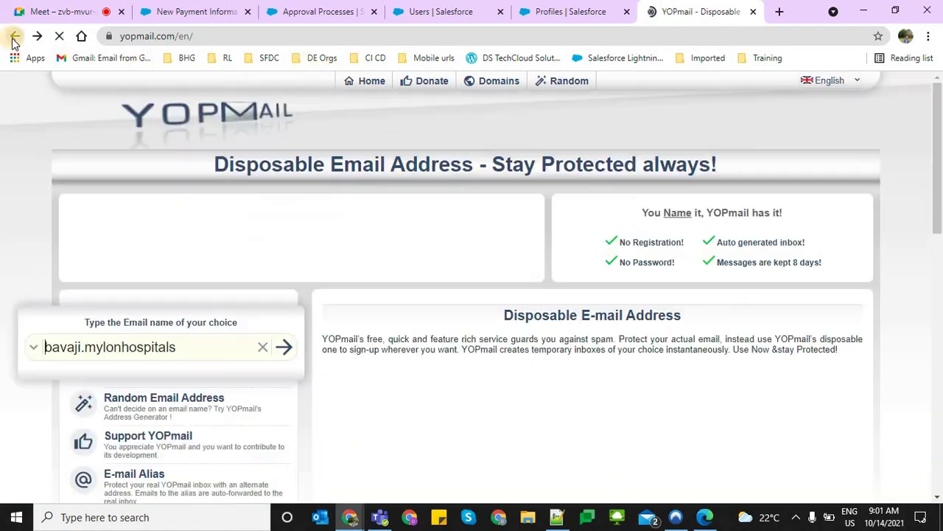
{"action": "left_click", "coordinate": [115, 348]}
{"action": "left_click", "coordinate": [283, 346]}
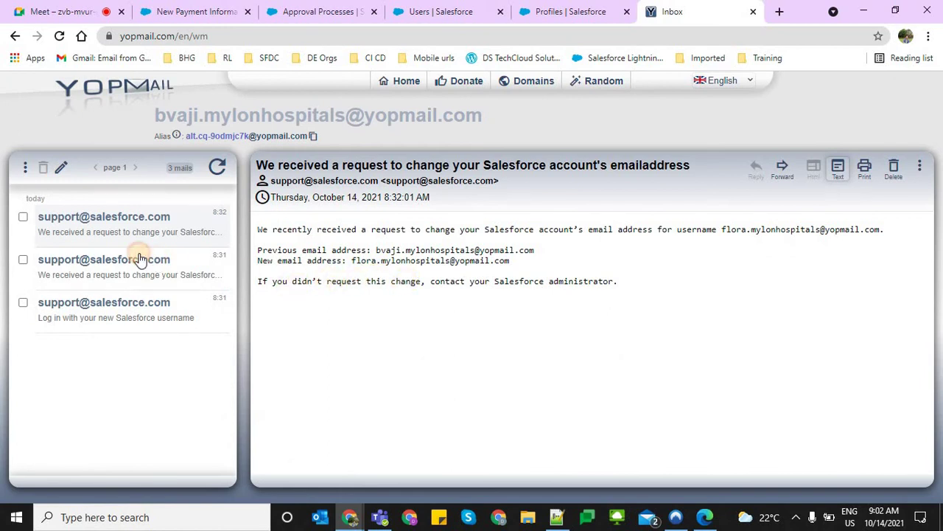
Read the email-change and new-username Salesforce messages, then return to the YOPmail home page
{"action": "left_click", "coordinate": [140, 260]}
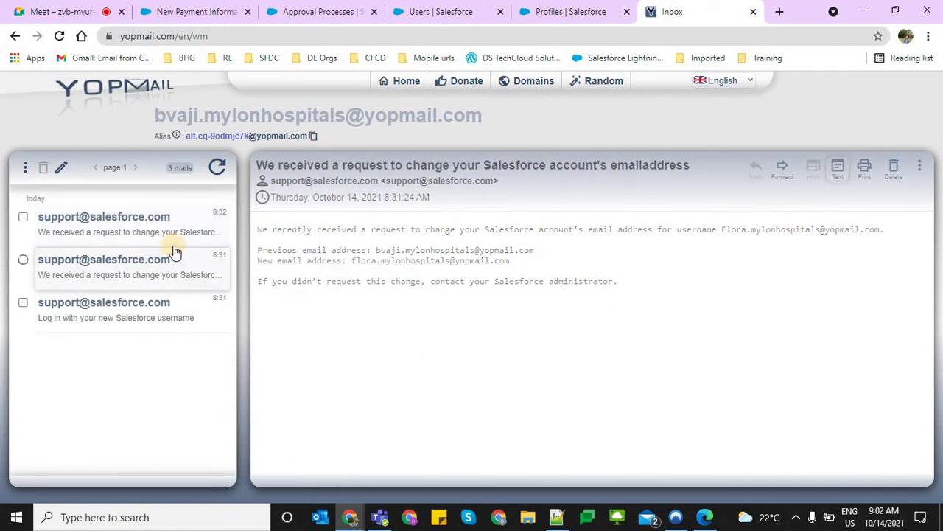
{"action": "left_click", "coordinate": [116, 299]}
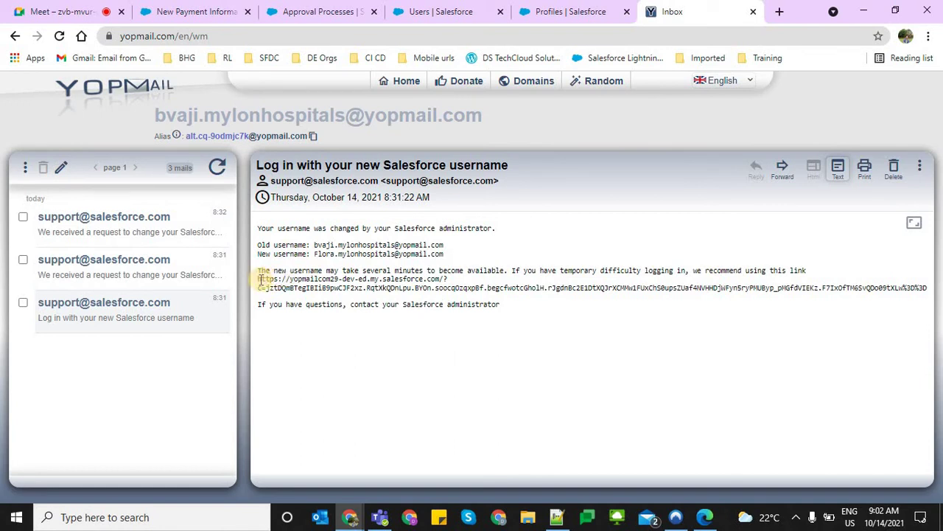
{"action": "left_click_drag", "start_coordinate": [263, 278], "coordinate": [400, 270]}
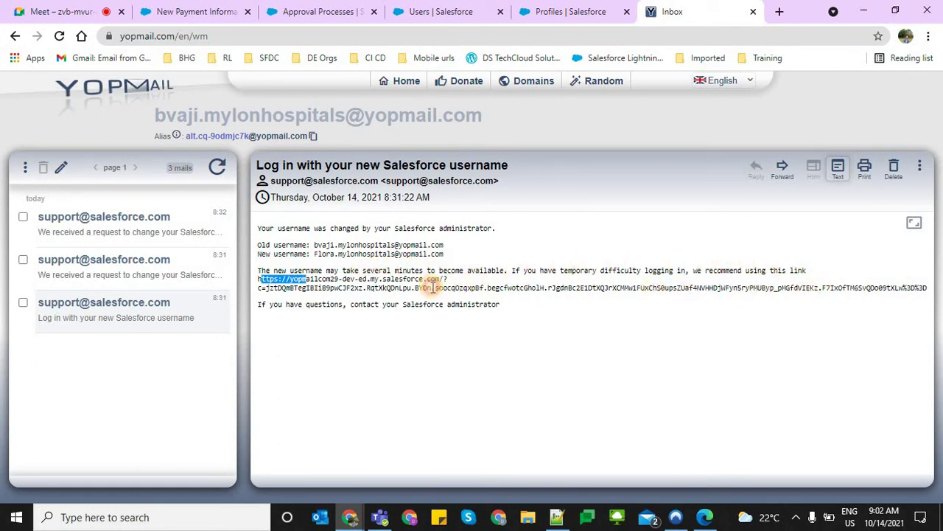
{"action": "left_click", "coordinate": [276, 265]}
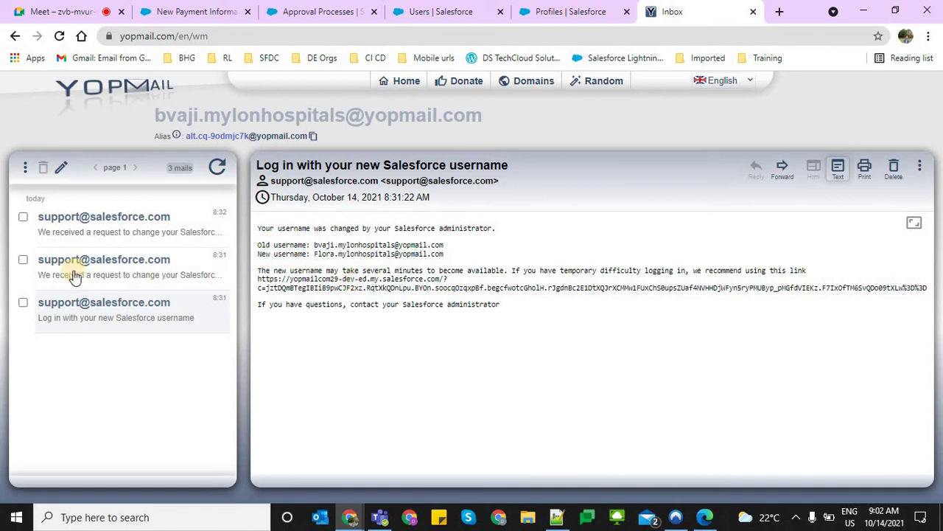
{"action": "left_click", "coordinate": [98, 220]}
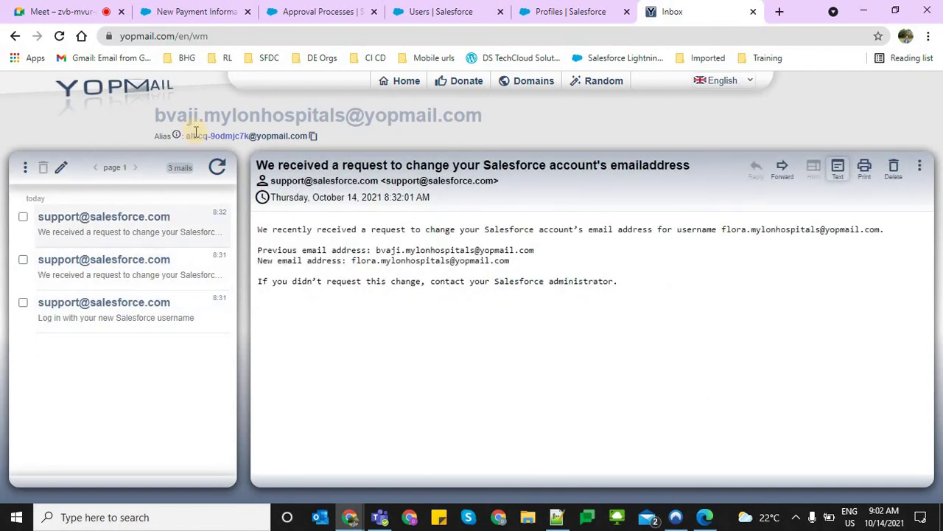
{"action": "left_click", "coordinate": [15, 37]}
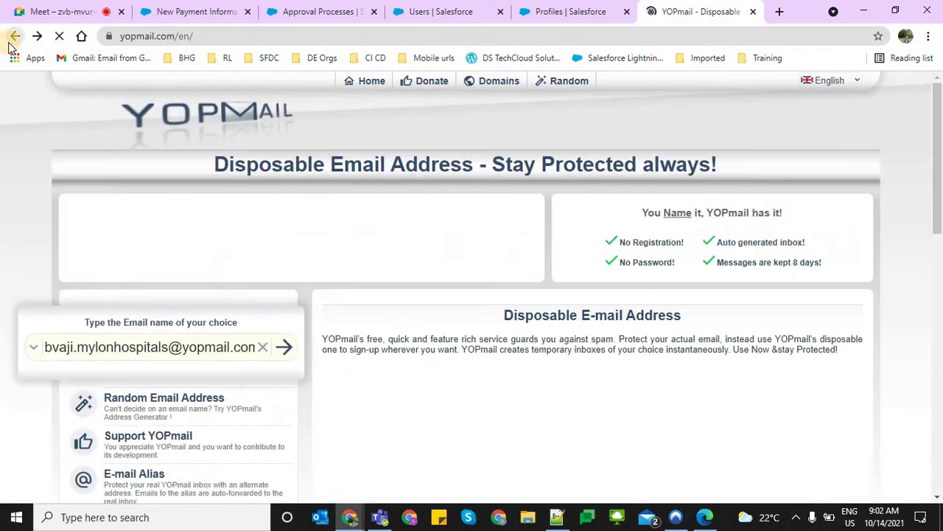
Change the mailbox name to the user's new address and open that YOPmail inbox
{"action": "left_click", "coordinate": [151, 348]}
{"action": "key", "text": "ctrl+a"}
{"action": "key", "text": "End"}
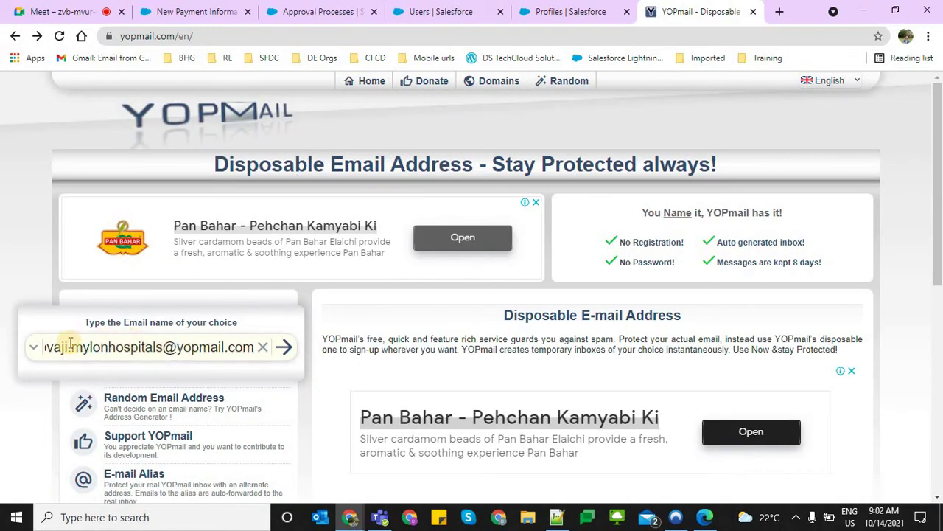
{"action": "left_click", "coordinate": [48, 348]}
{"action": "double_click", "coordinate": [48, 347]}
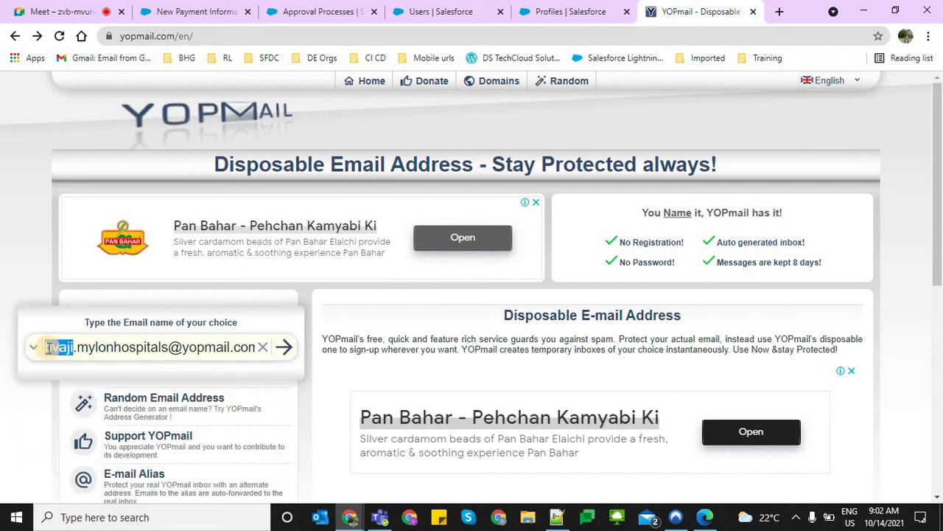
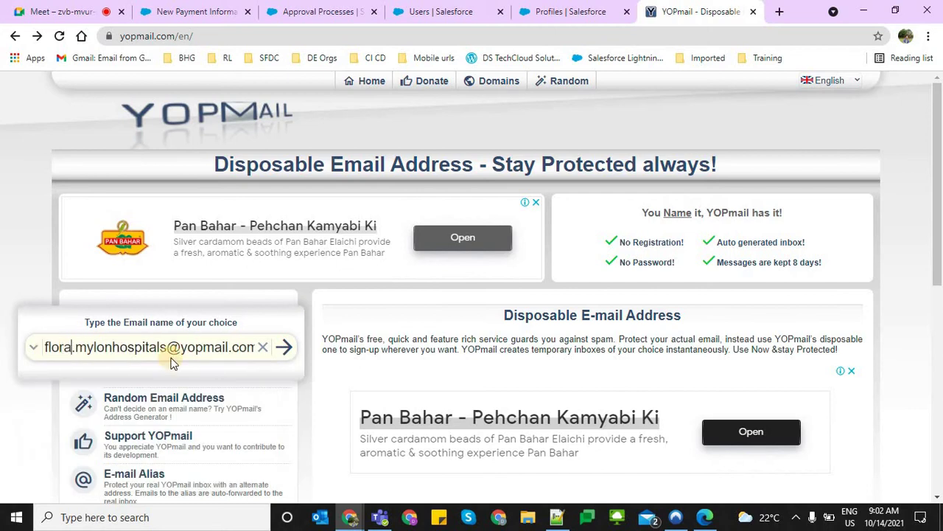
{"action": "left_click", "coordinate": [293, 357]}
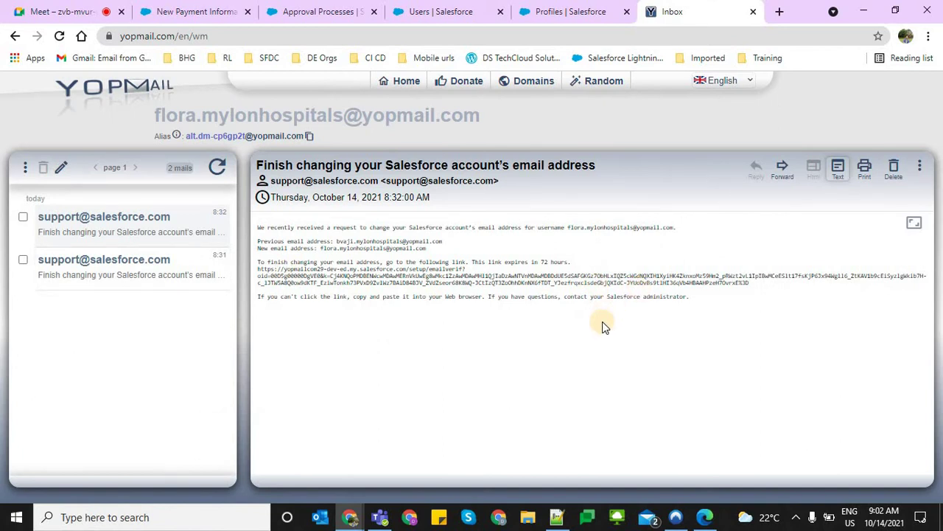
Zoom in, open the newest Salesforce email-change message, and select its verification link
{"action": "key", "text": "ctrl+plus"}
{"action": "key", "text": "ctrl+plus"}
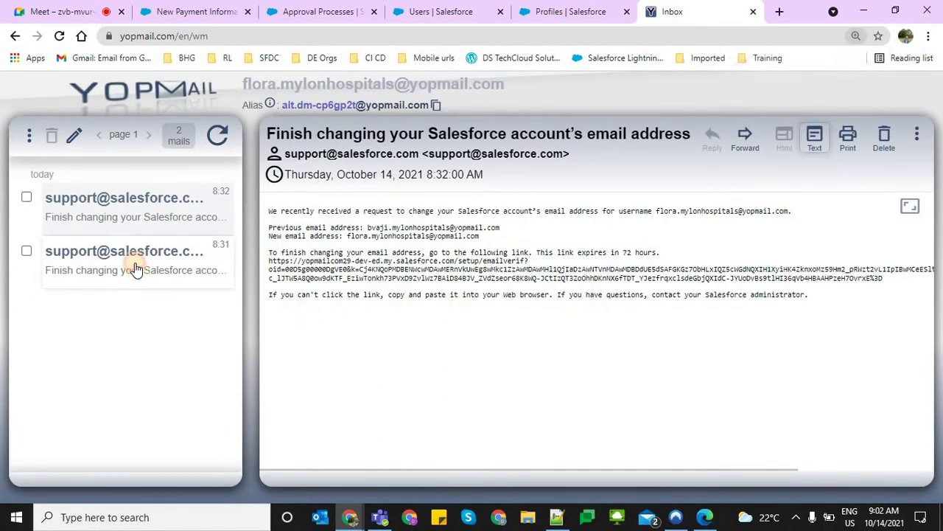
{"action": "left_click", "coordinate": [134, 269]}
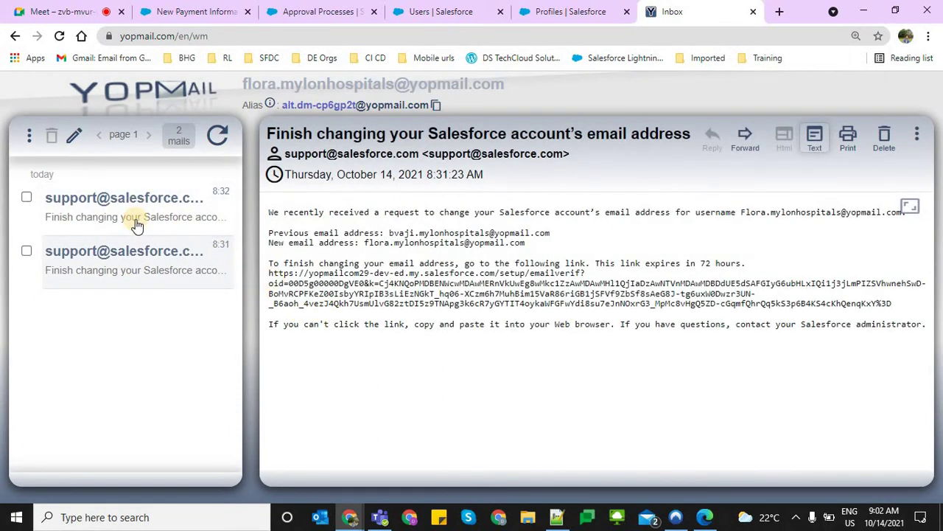
{"action": "left_click", "coordinate": [136, 222]}
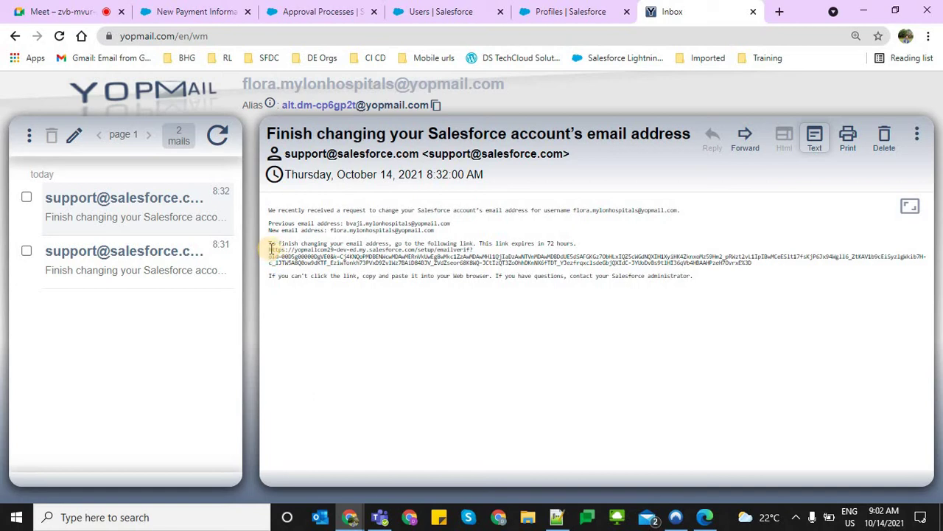
{"action": "left_click_drag", "start_coordinate": [270, 248], "coordinate": [774, 265]}
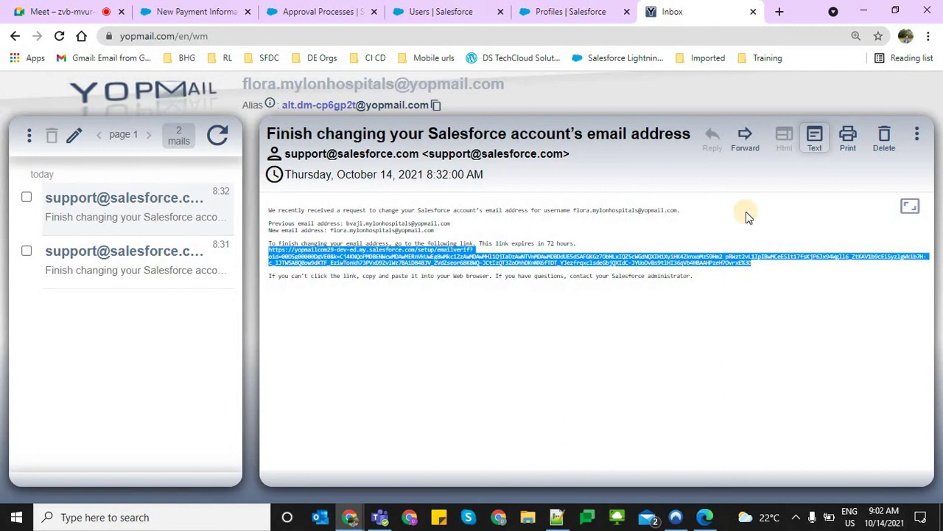
{"action": "left_click", "coordinate": [779, 12]}
Load the copied verification link in the new tab, then reload the user detail page
{"action": "key", "text": "ctrl+v"}
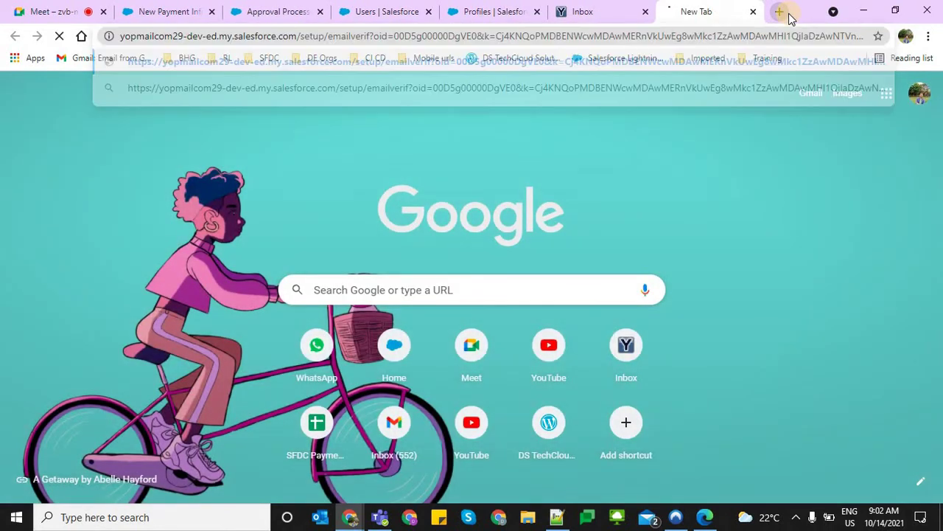
{"action": "key", "text": "Return"}
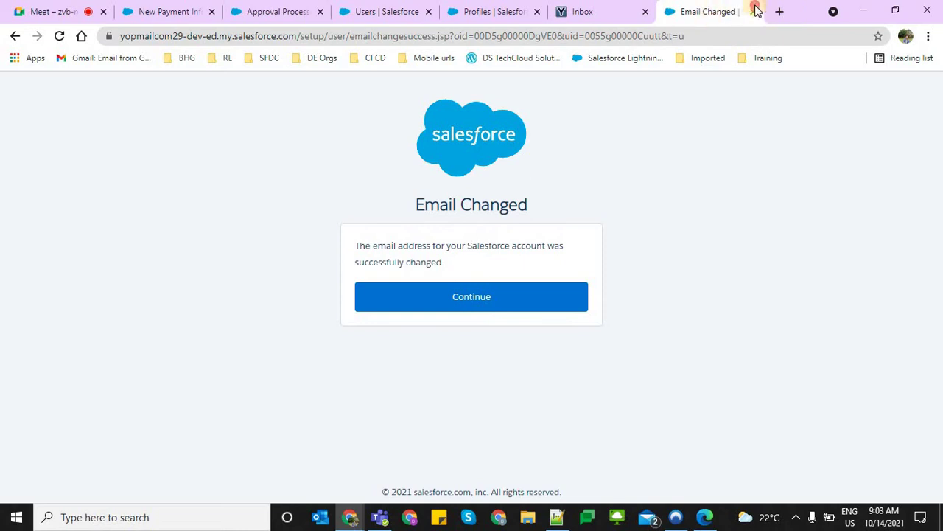
{"action": "left_click", "coordinate": [499, 5]}
{"action": "left_click", "coordinate": [417, 8]}
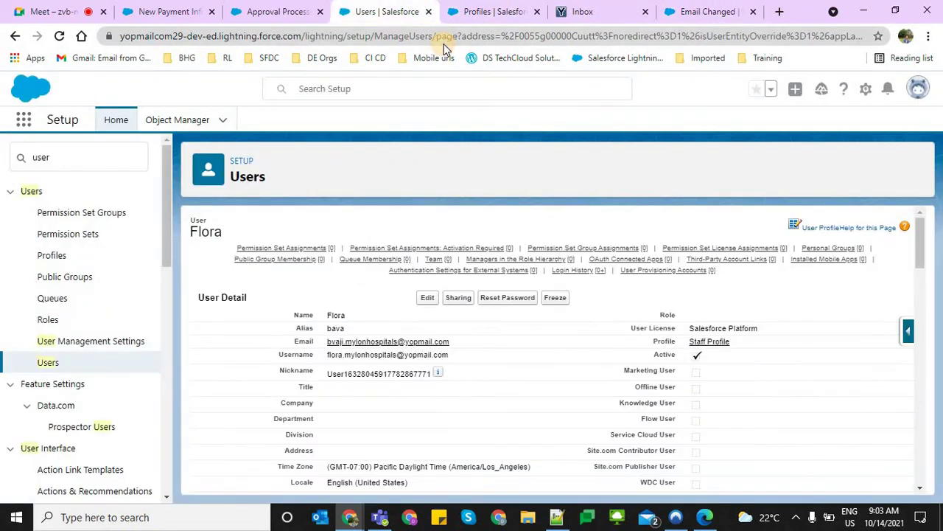
{"action": "left_click", "coordinate": [438, 39]}
{"action": "key", "text": "Return"}
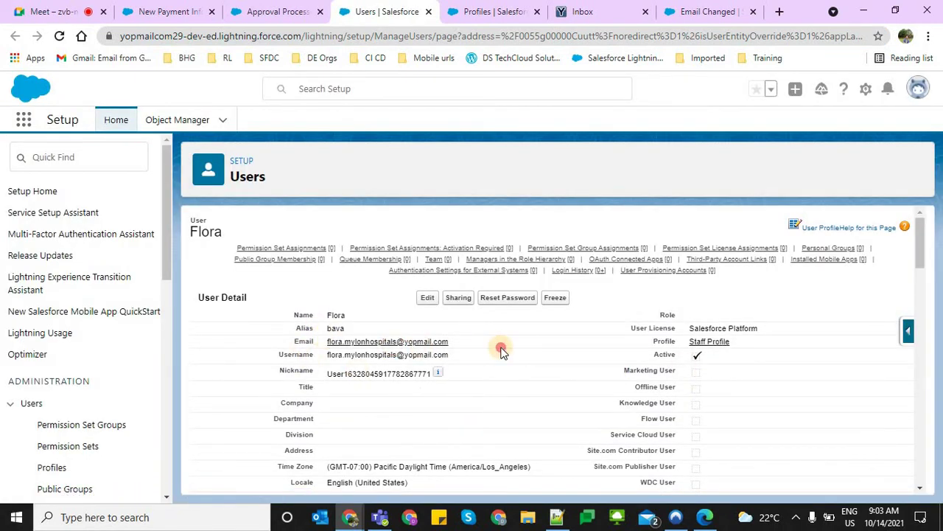
Confirm the user's updated email, close the email confirmation tab, and return to Approval Processes
{"action": "triple_click", "coordinate": [432, 338]}
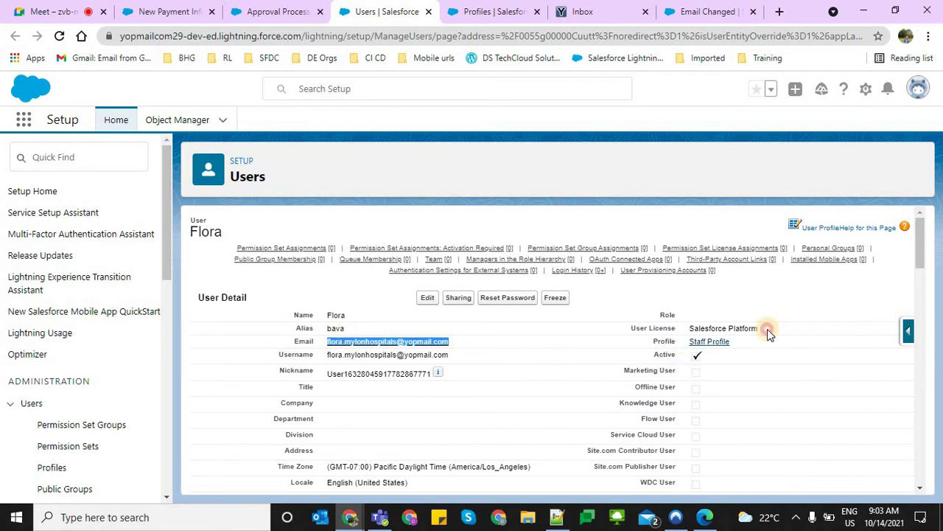
{"action": "left_click", "coordinate": [756, 340]}
{"action": "triple_click", "coordinate": [756, 341]}
{"action": "left_click", "coordinate": [478, 9]}
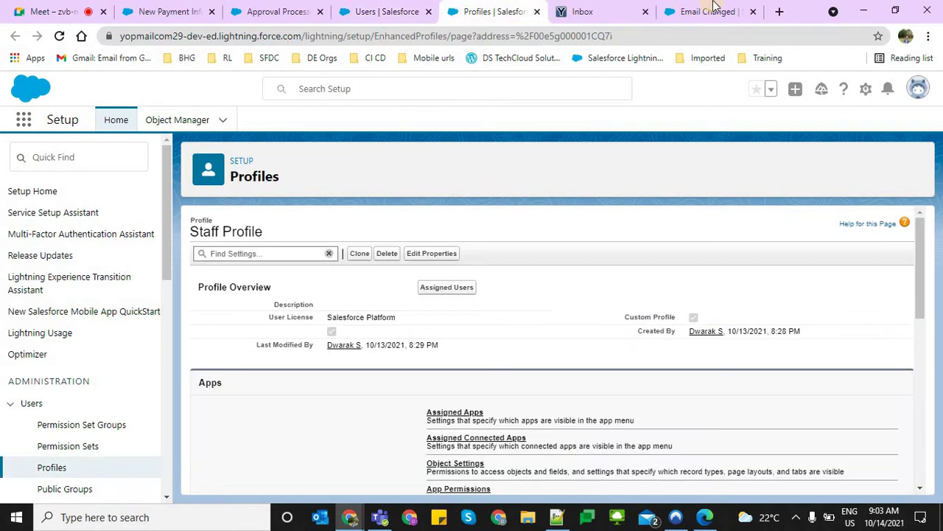
{"action": "left_click", "coordinate": [715, 10]}
{"action": "key", "text": "ctrl+w"}
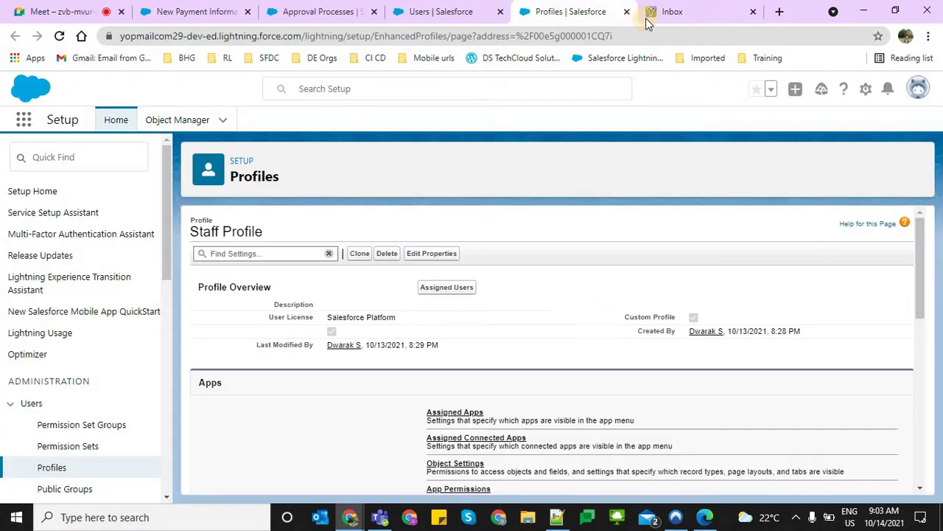
{"action": "left_click", "coordinate": [459, 9]}
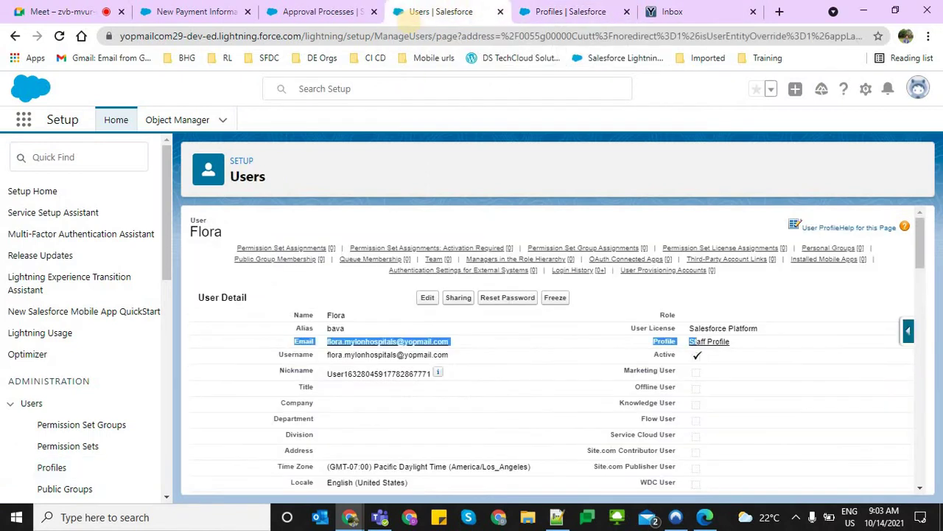
{"action": "left_click", "coordinate": [346, 9]}
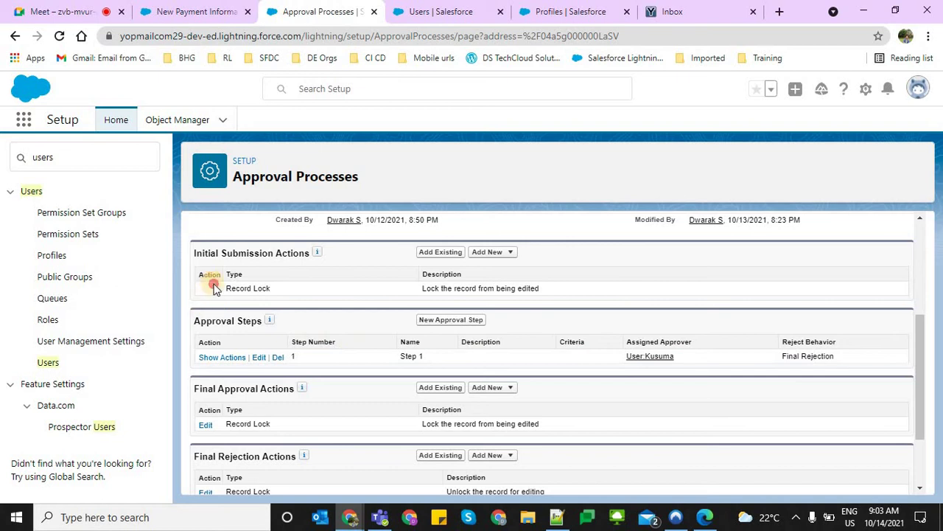
Review the Record Lock initial submission action and dismiss the Windows news panel
{"action": "left_click_drag", "start_coordinate": [221, 276], "coordinate": [542, 290]}
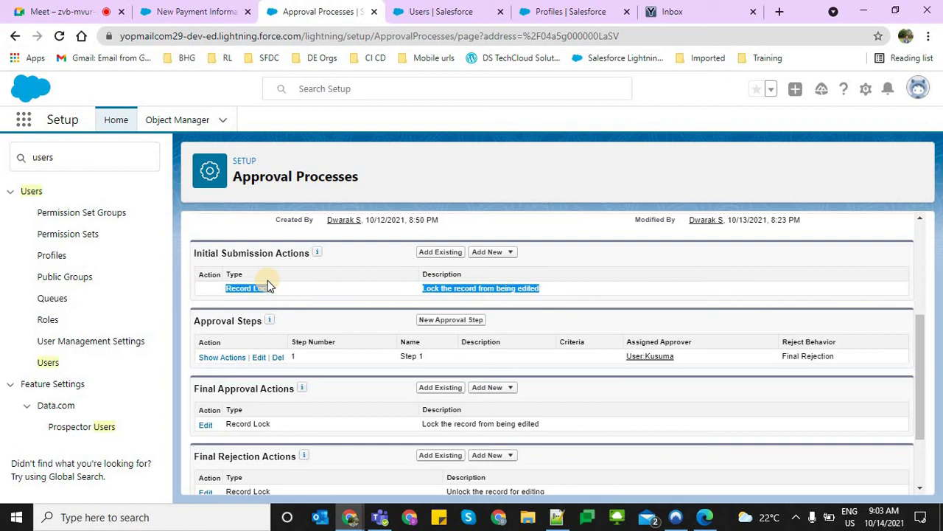
{"action": "left_click", "coordinate": [227, 290]}
{"action": "left_click_drag", "start_coordinate": [226, 290], "coordinate": [543, 292]}
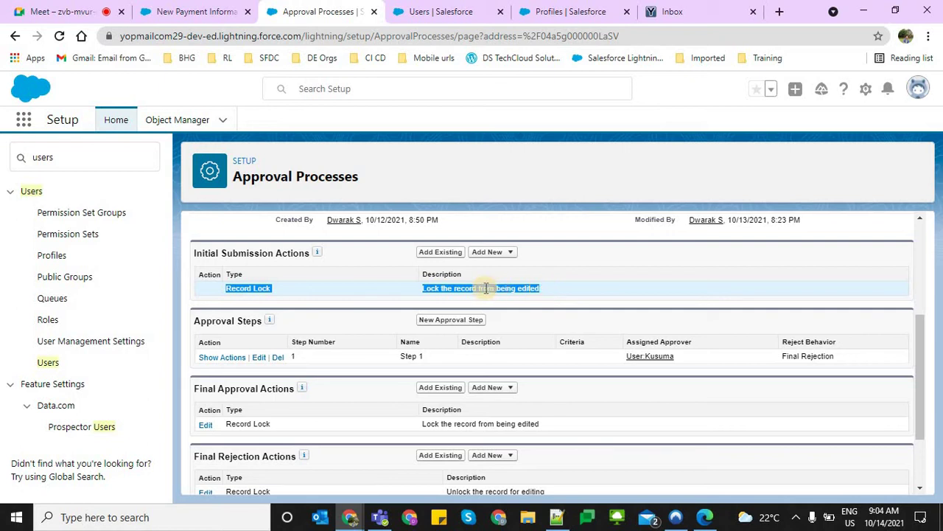
{"action": "left_click", "coordinate": [746, 517]}
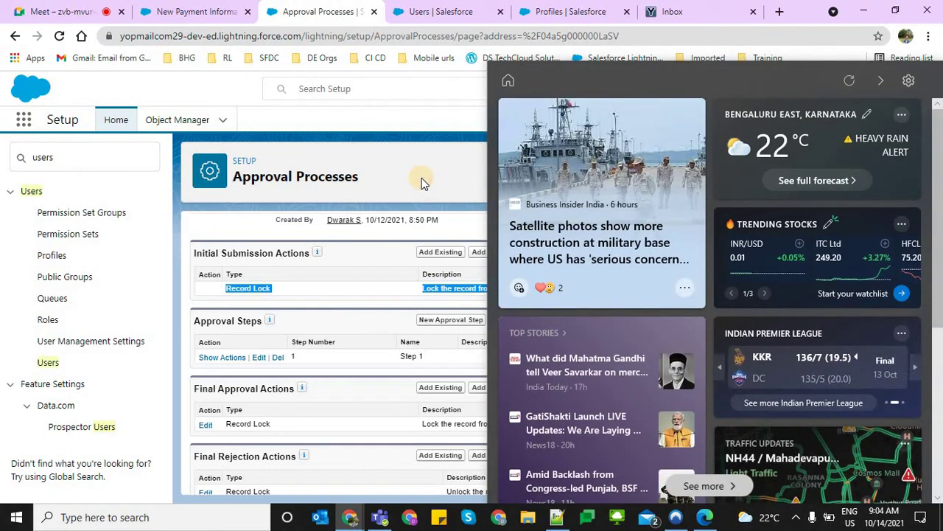
{"action": "left_click", "coordinate": [421, 178]}
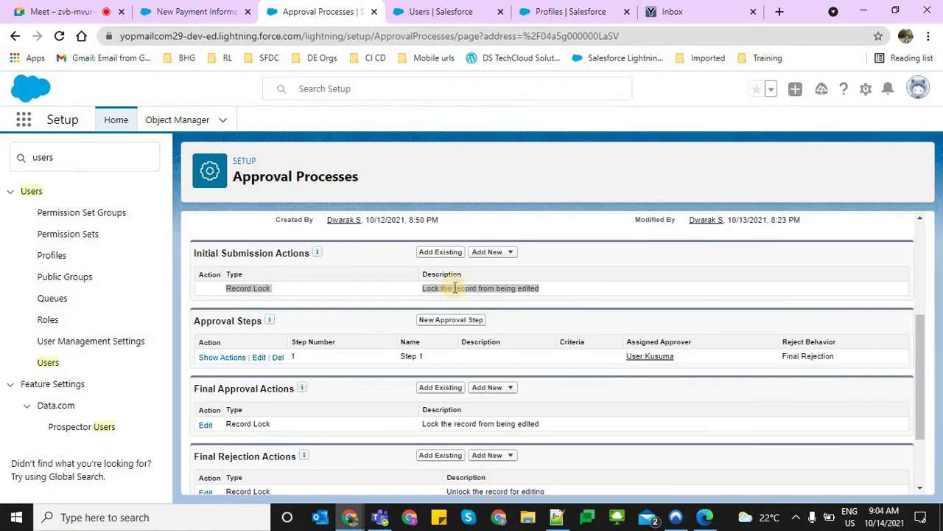
Check the Add New submission action types, including Field Update, then return to the user tab
{"action": "left_click", "coordinate": [487, 251]}
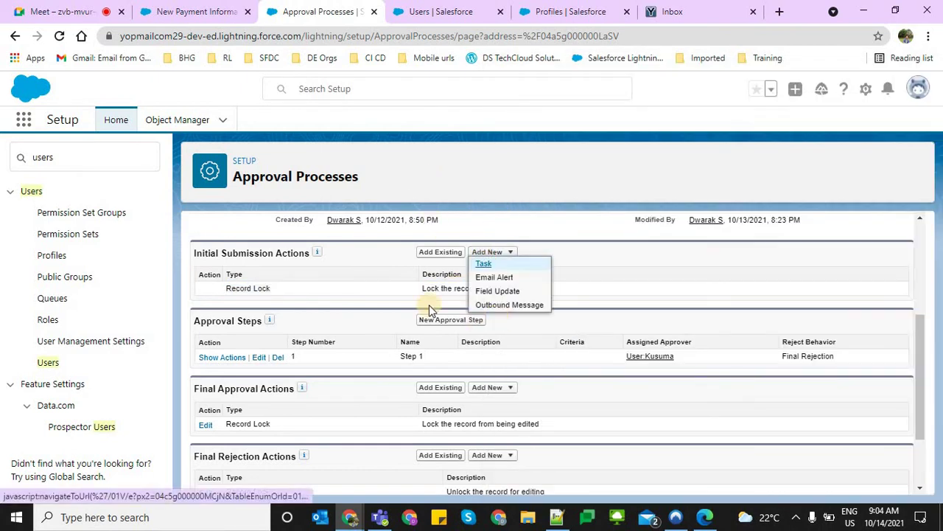
{"action": "double_click", "coordinate": [259, 288]}
{"action": "triple_click", "coordinate": [257, 288]}
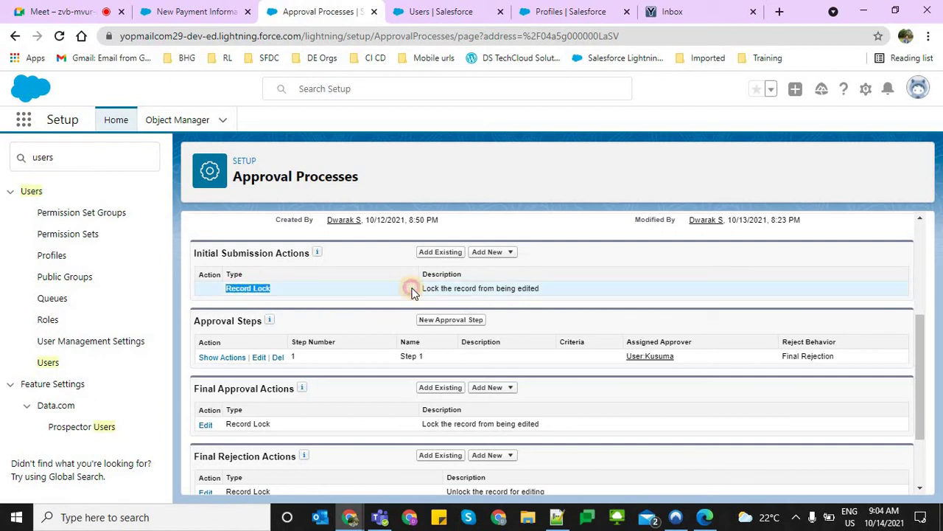
{"action": "left_click", "coordinate": [482, 246]}
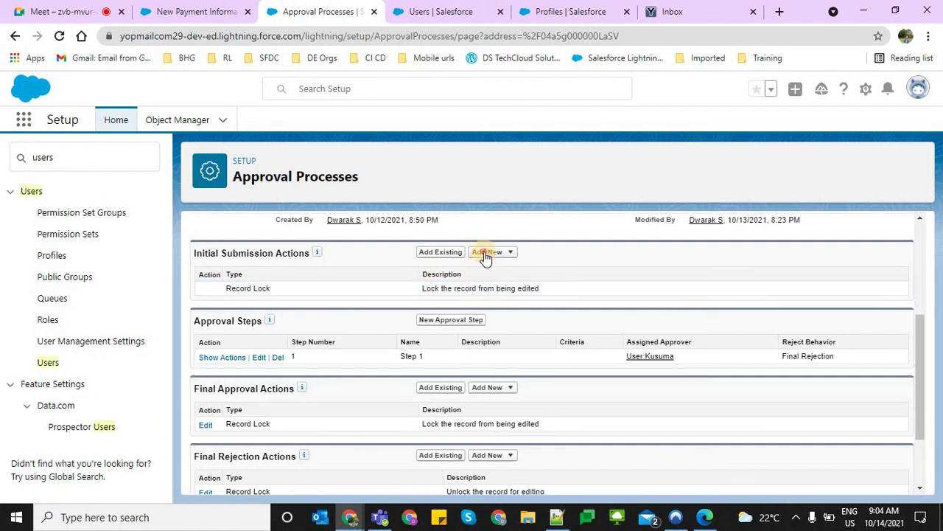
{"action": "left_click", "coordinate": [486, 254]}
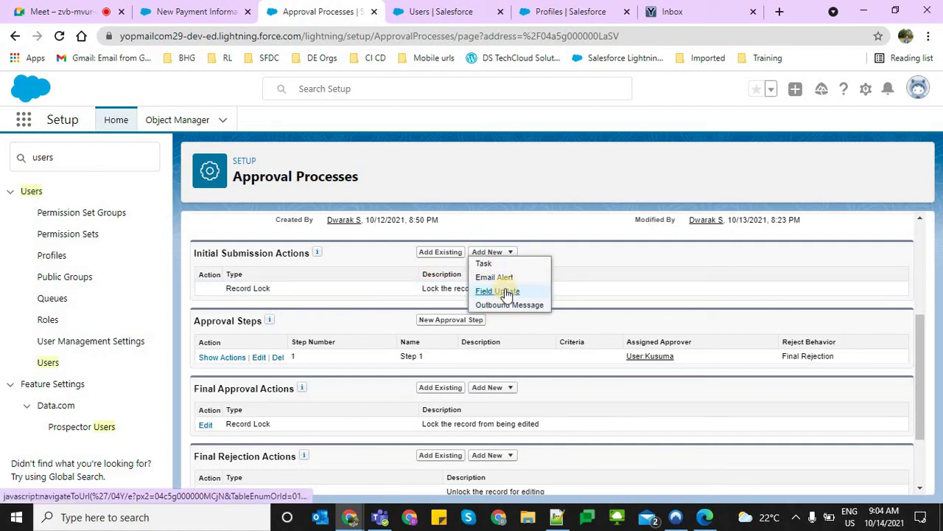
{"action": "left_click", "coordinate": [440, 11]}
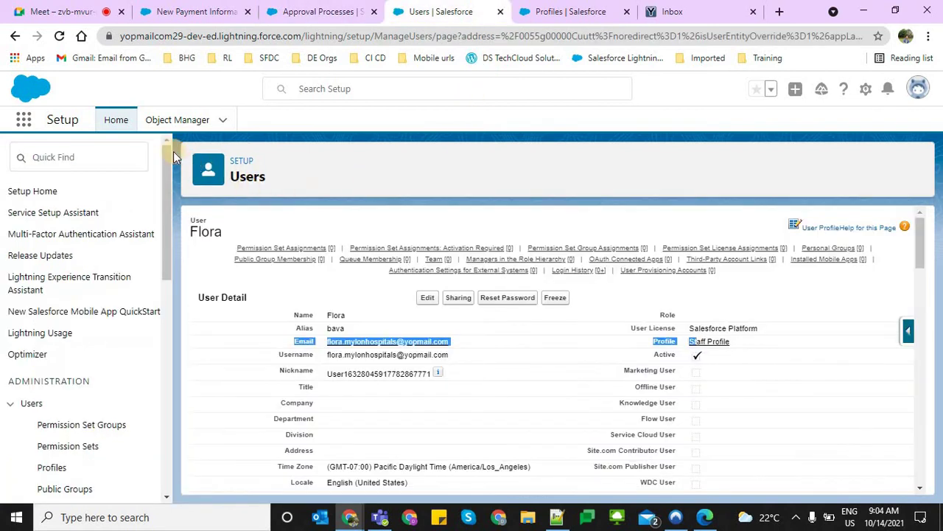
{"action": "left_click", "coordinate": [168, 118]}
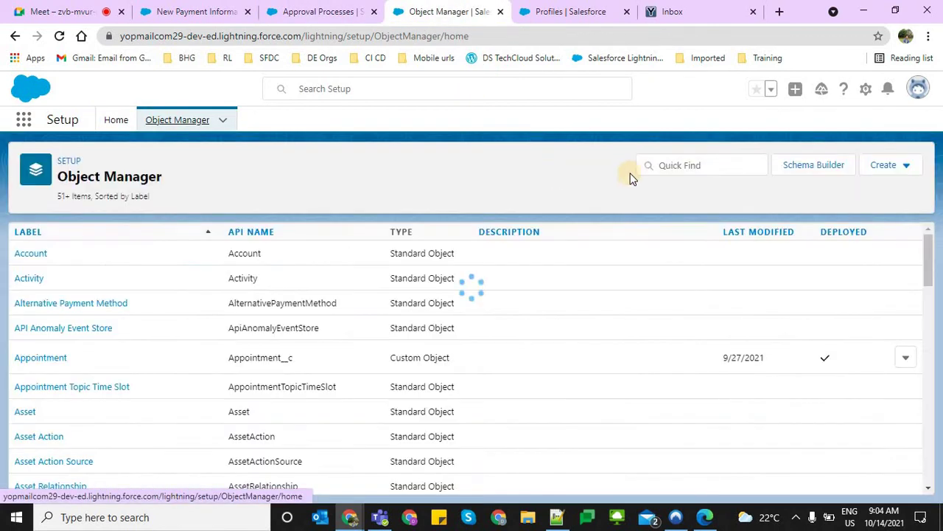
Find and open the Payment Information object in Object Manager
{"action": "left_click", "coordinate": [670, 164]}
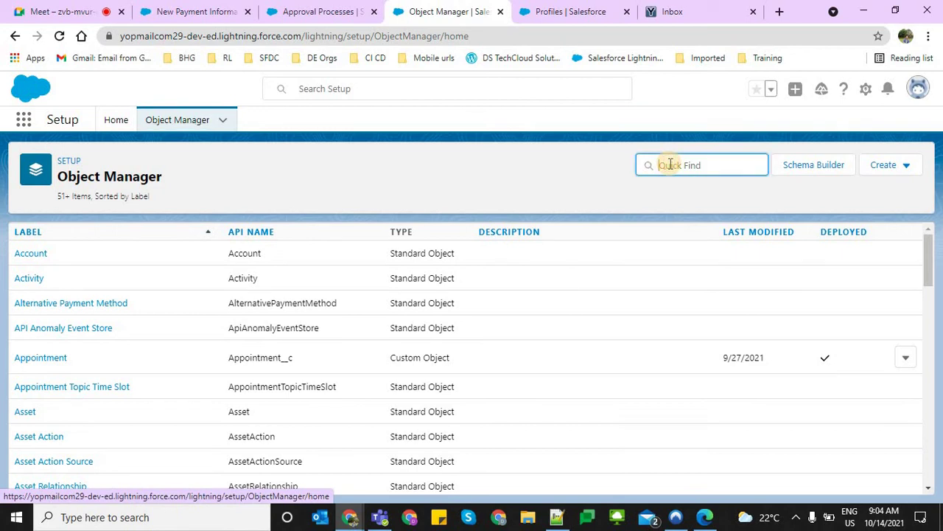
{"action": "type", "text": "paym"}
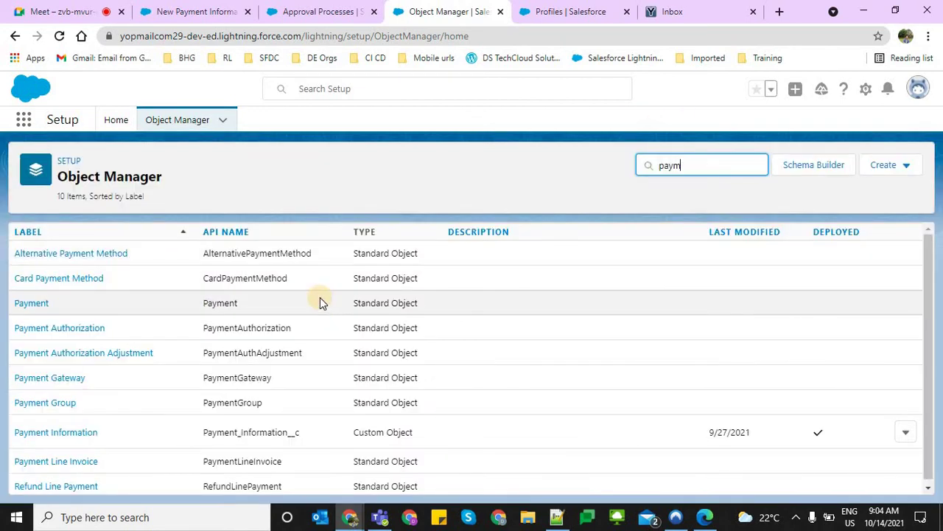
{"action": "type", "text": "ent i"}
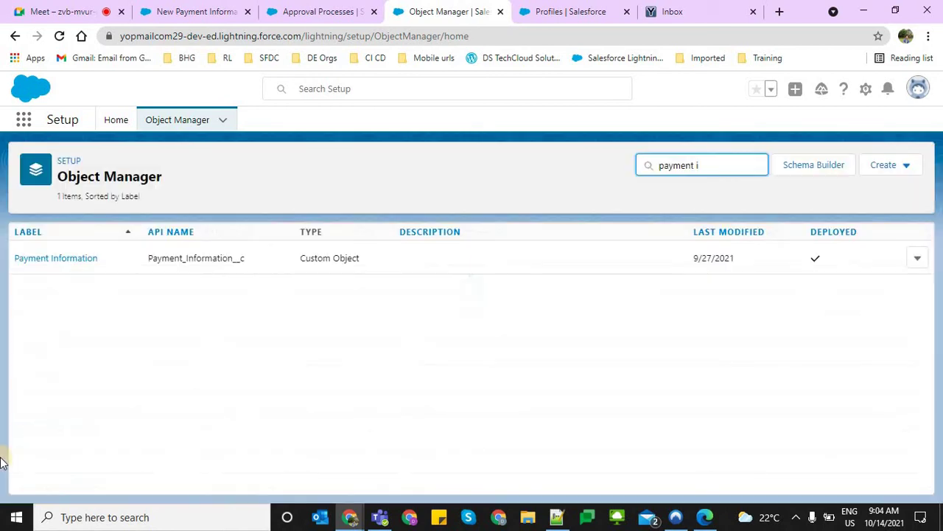
{"action": "left_click", "coordinate": [54, 263]}
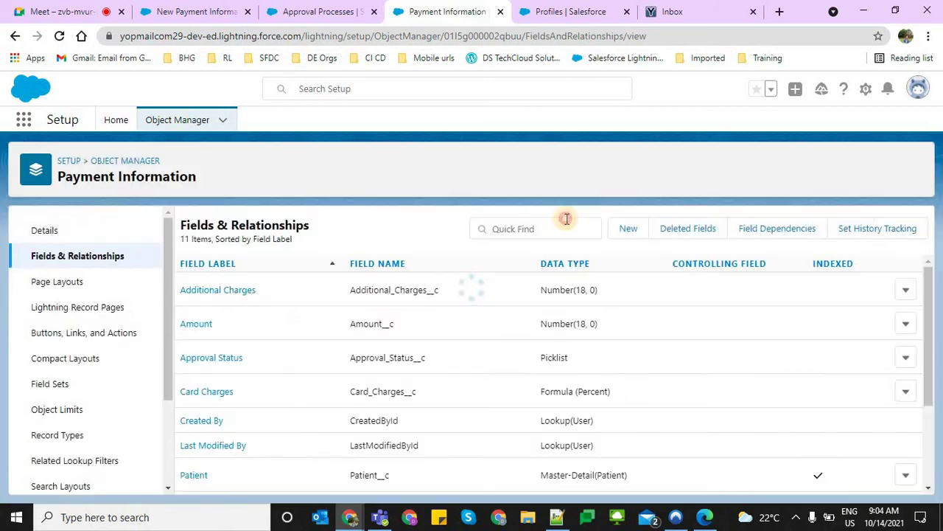
Filter fields by 'approval', open Approval Status, and review its Approved and Rejected values
{"action": "left_click", "coordinate": [567, 220]}
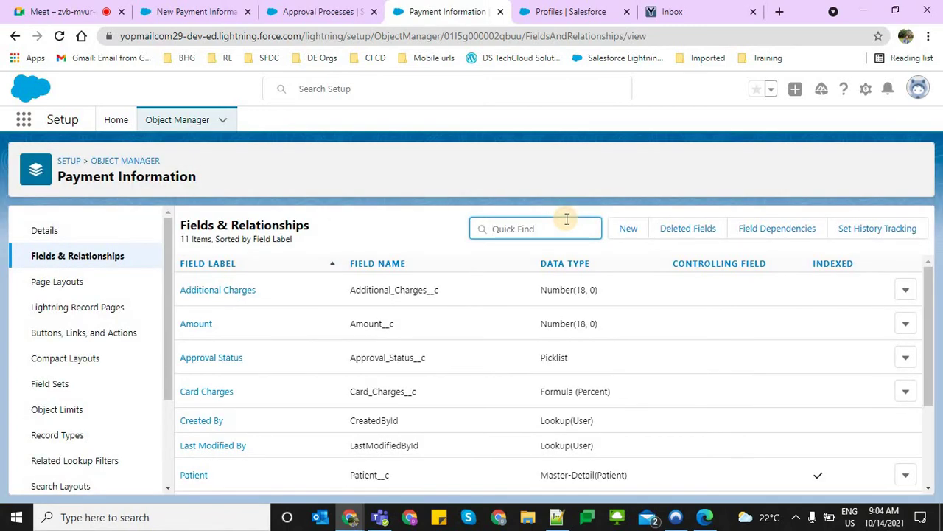
{"action": "type", "text": "approval"}
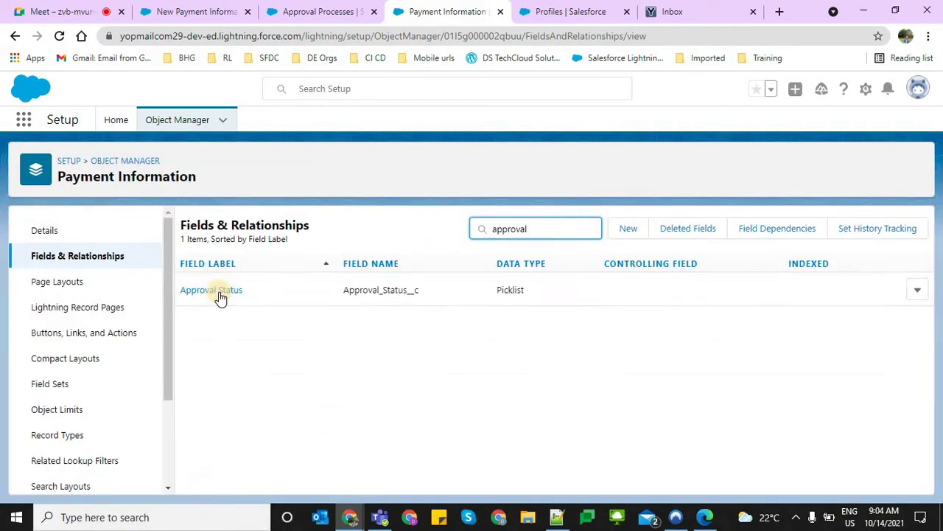
{"action": "left_click", "coordinate": [218, 292]}
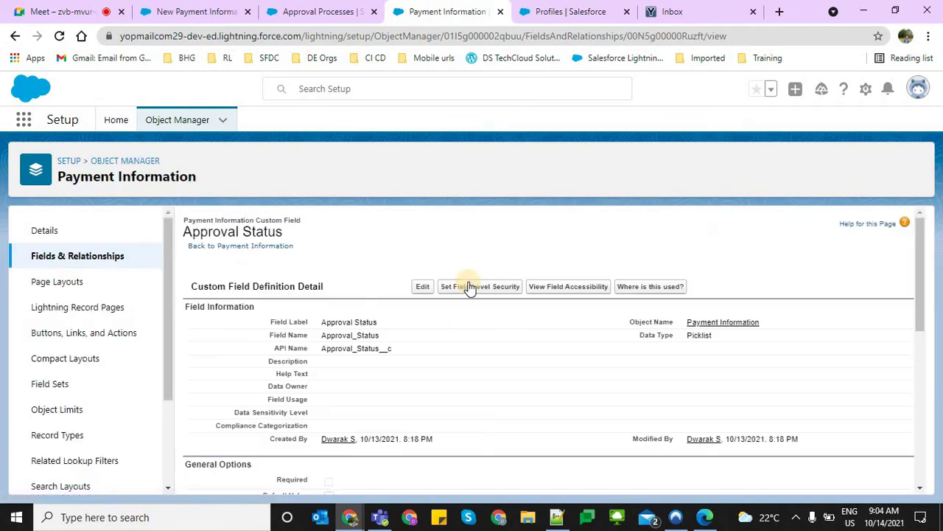
{"action": "left_click", "coordinate": [422, 285]}
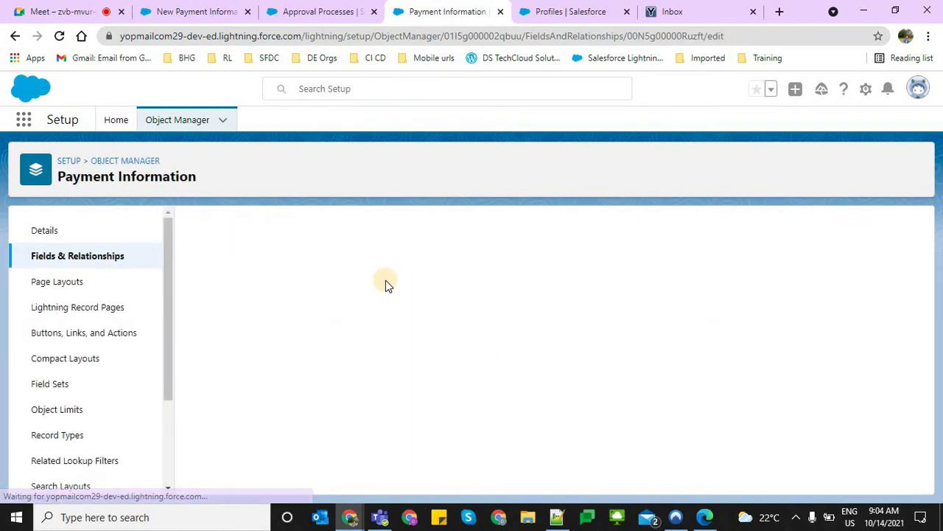
{"action": "scroll", "coordinate": [569, 319], "scroll_direction": "down", "scroll_amount": 3}
{"action": "scroll", "coordinate": [575, 339], "scroll_direction": "up", "scroll_amount": 2}
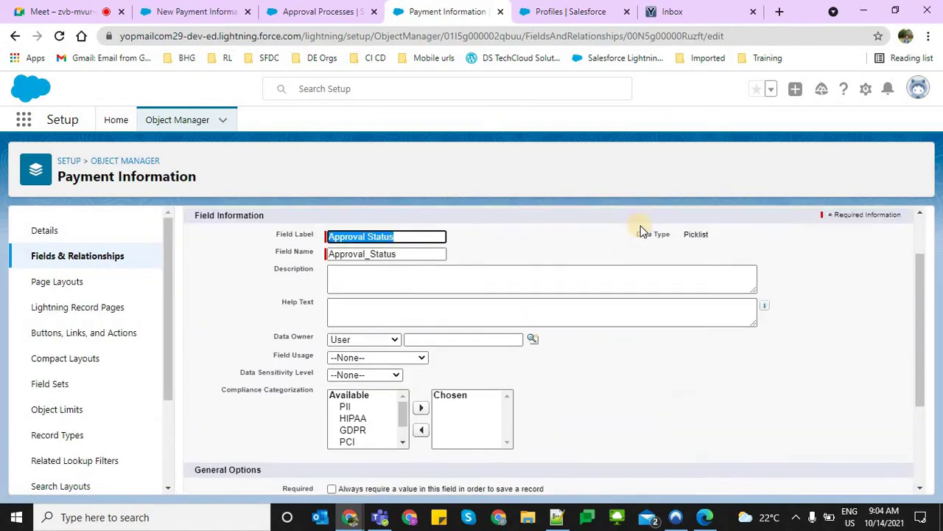
{"action": "scroll", "coordinate": [651, 280], "scroll_direction": "up", "scroll_amount": 1}
{"action": "left_click", "coordinate": [623, 264]}
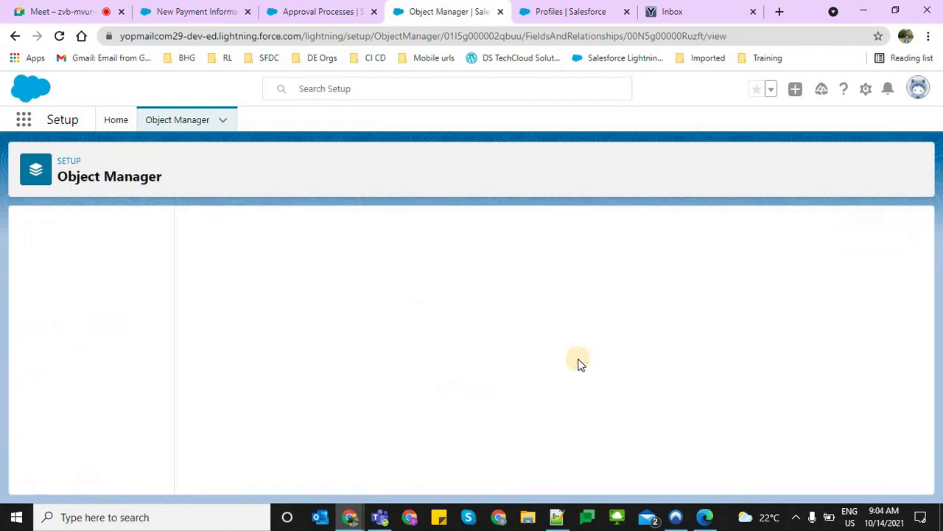
{"action": "scroll", "coordinate": [535, 406], "scroll_direction": "down", "scroll_amount": 8}
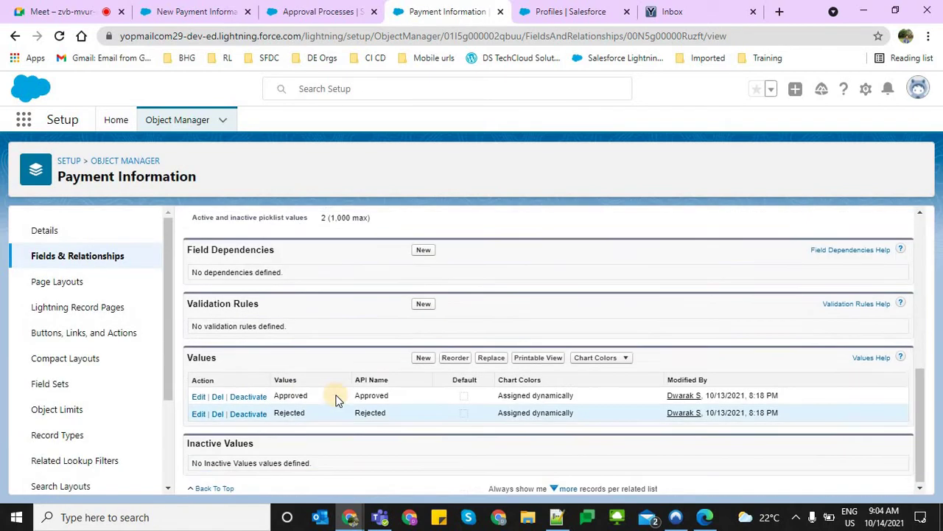
Add the 'Submitted for Approval and Wating' value to the Approval Status picklist and save
{"action": "left_click", "coordinate": [418, 359]}
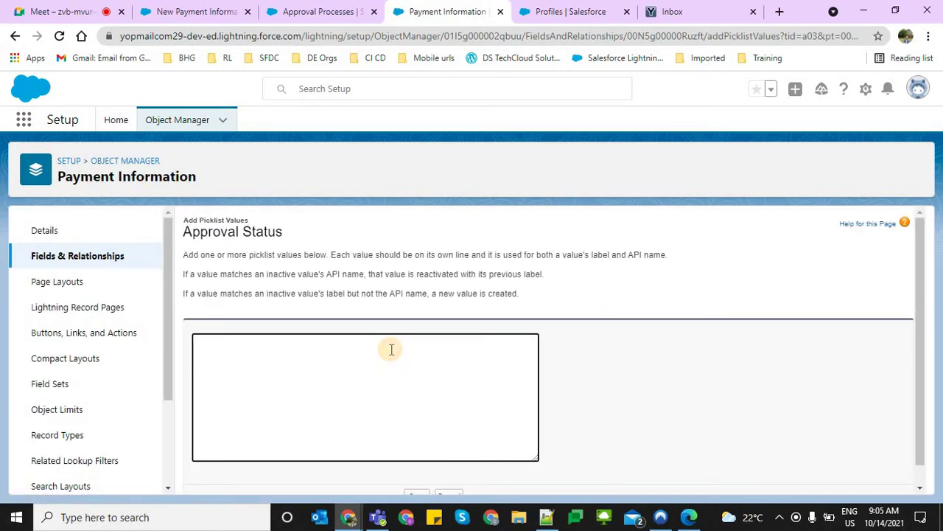
{"action": "type", "text": "Submitted for Approval and Wating"}
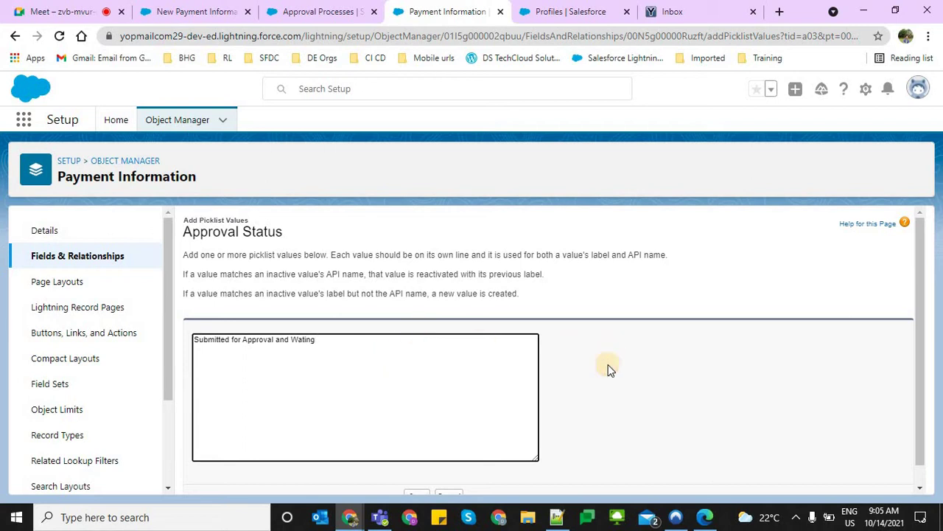
{"action": "scroll", "coordinate": [435, 492], "scroll_direction": "down", "scroll_amount": 1}
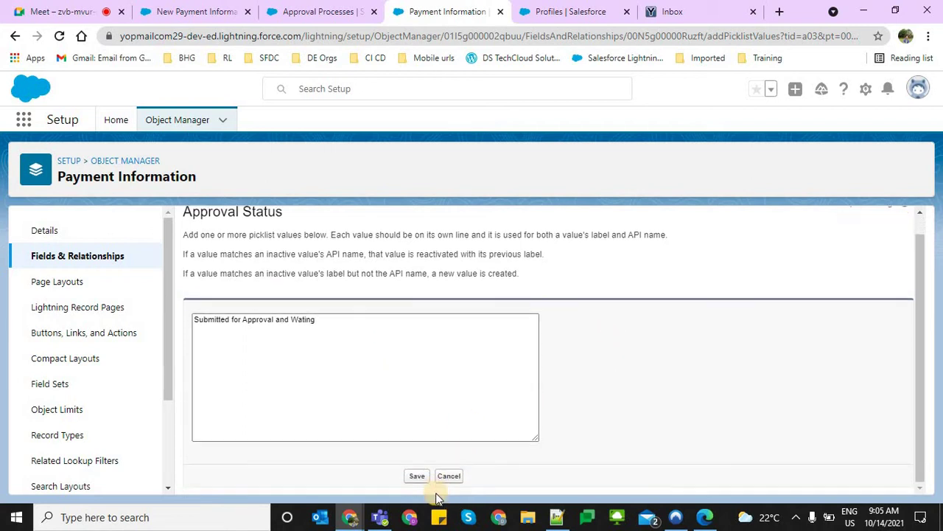
{"action": "left_click", "coordinate": [416, 476]}
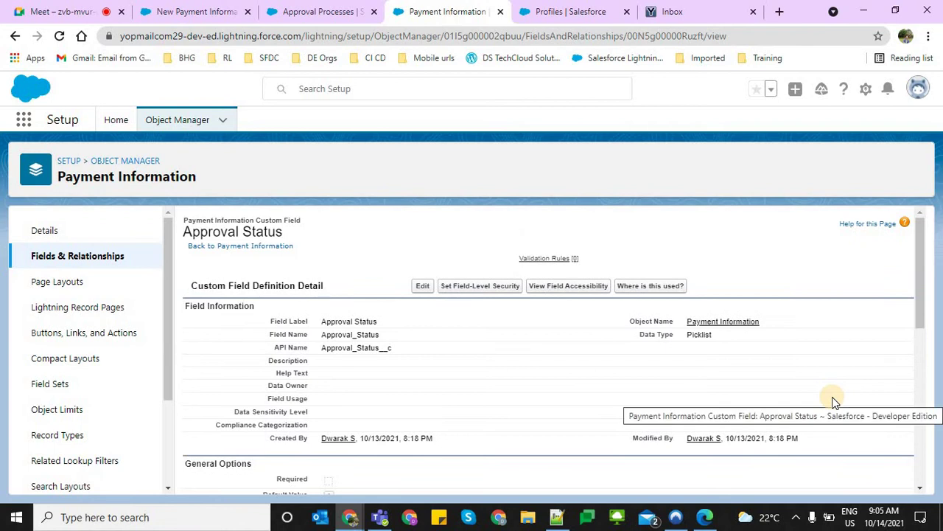
{"action": "left_click", "coordinate": [340, 10]}
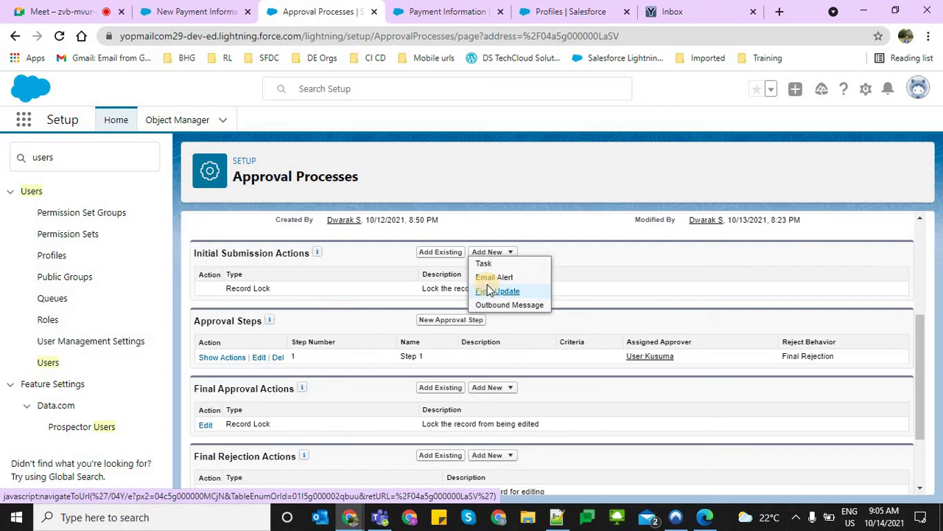
Create field update 'Update Approval Status' setting Approval Status to 'Submitted for Approval and Wating'
{"action": "left_click", "coordinate": [490, 290]}
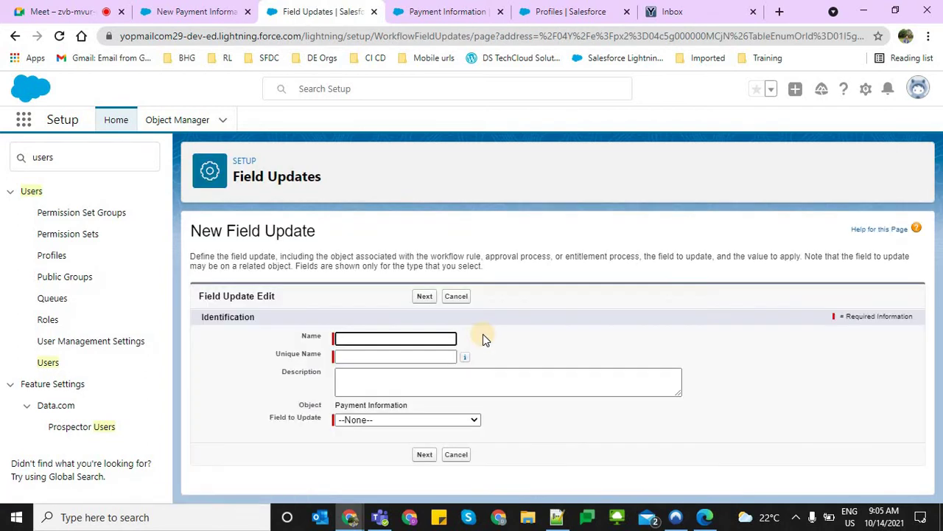
{"action": "type", "text": "Update Approval Status"}
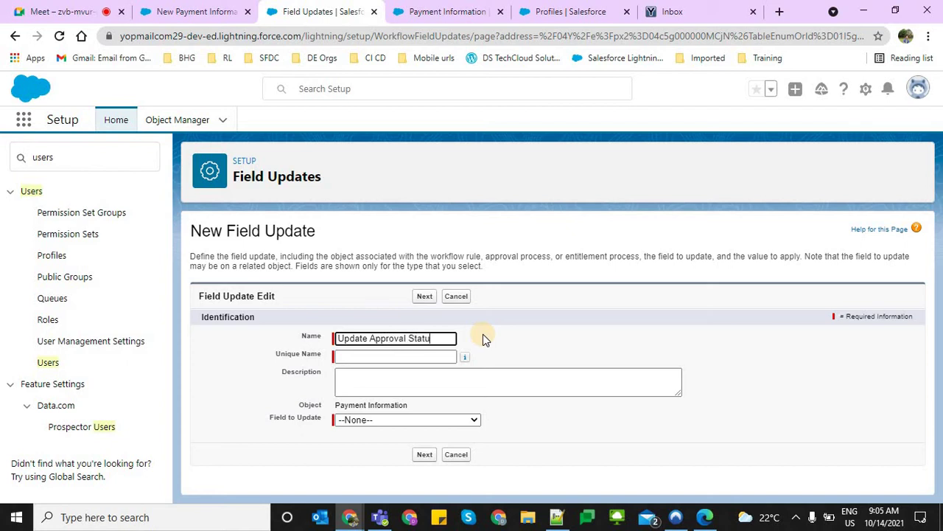
{"action": "key", "text": "Tab"}
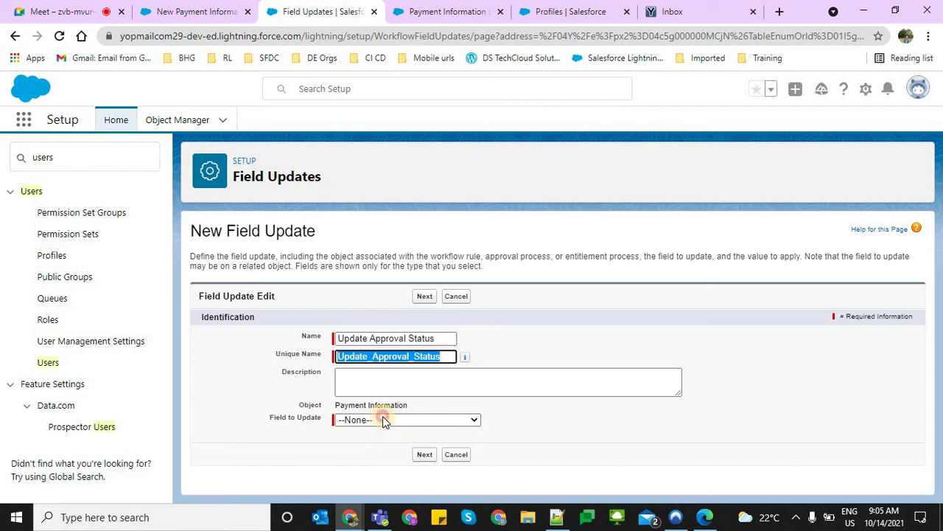
{"action": "left_click", "coordinate": [383, 419]}
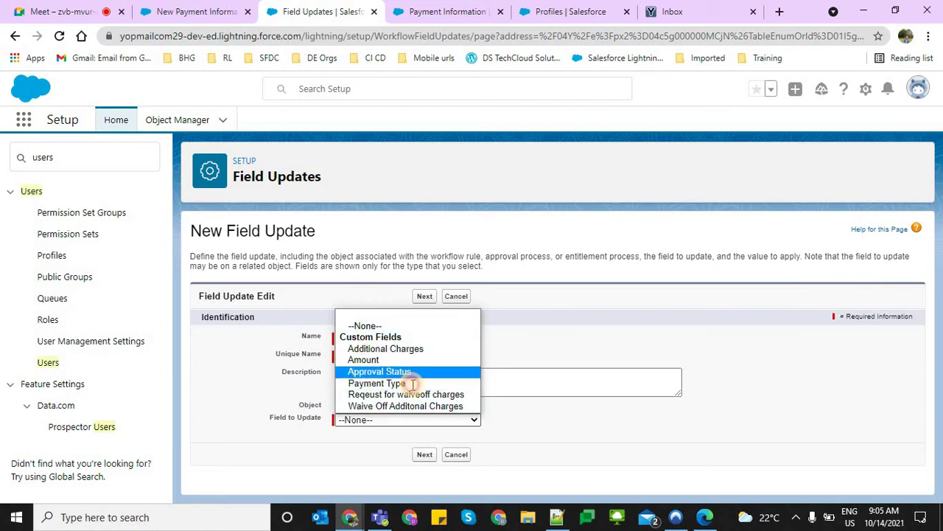
{"action": "left_click", "coordinate": [380, 371]}
{"action": "scroll", "coordinate": [528, 451], "scroll_direction": "down", "scroll_amount": 2}
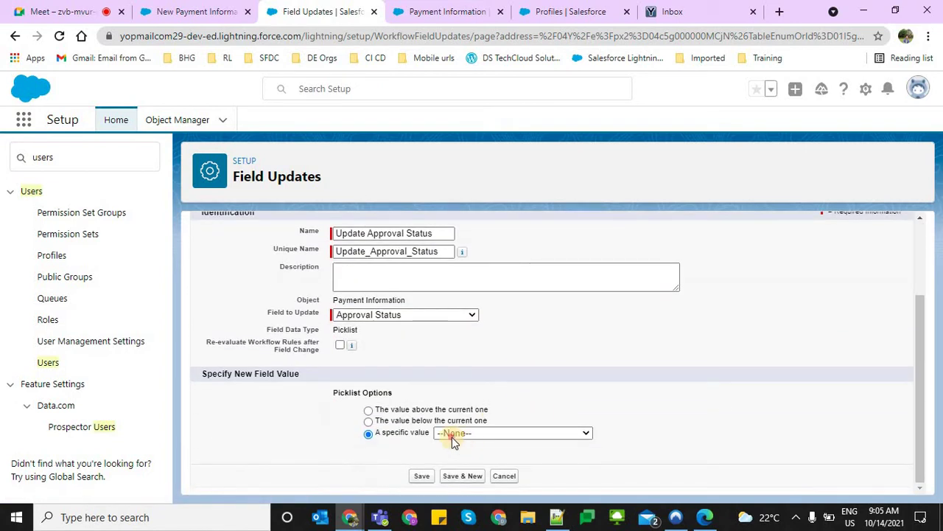
{"action": "left_click", "coordinate": [452, 439]}
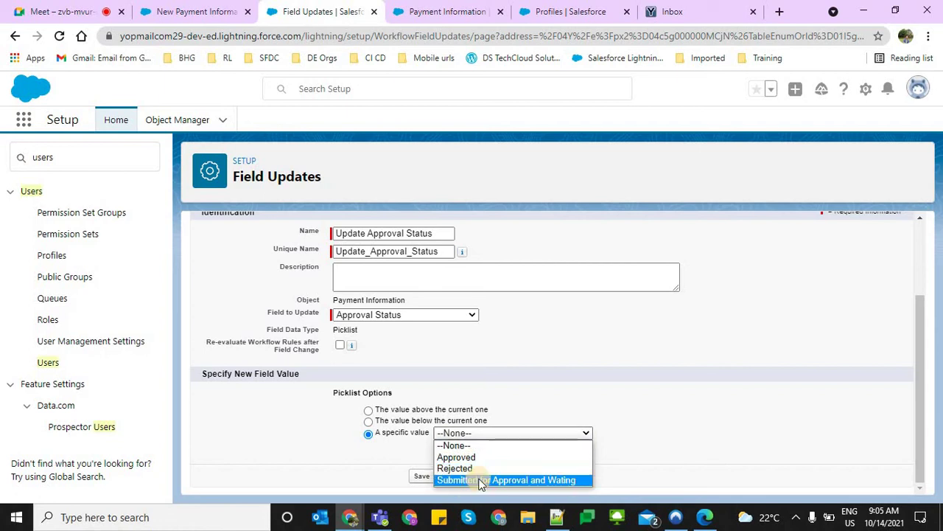
{"action": "left_click", "coordinate": [453, 479]}
{"action": "left_click", "coordinate": [419, 476]}
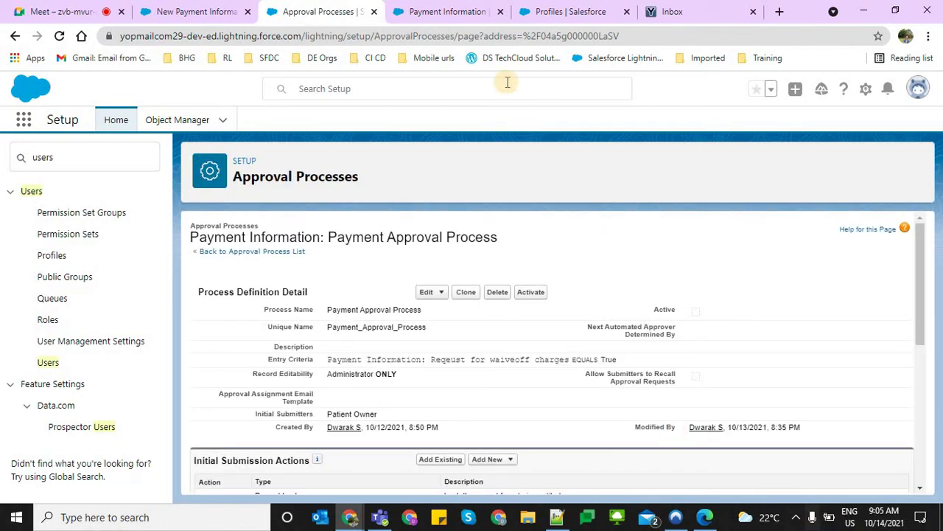
{"action": "left_click", "coordinate": [570, 8]}
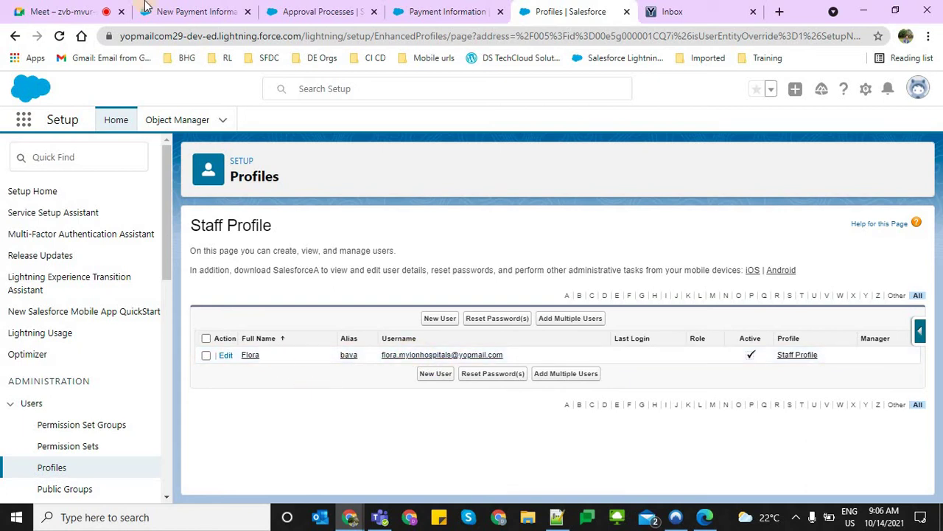
{"action": "left_click", "coordinate": [302, 12]}
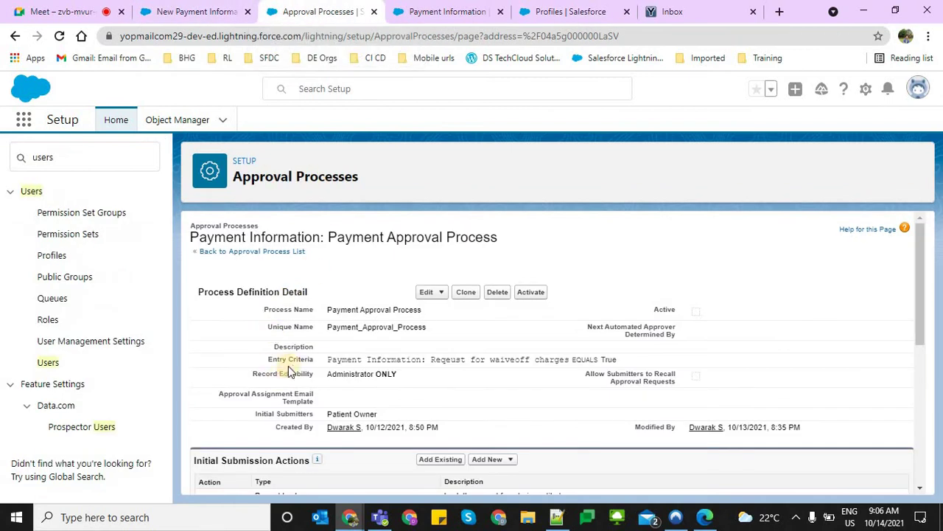
{"action": "scroll", "coordinate": [289, 377], "scroll_direction": "down", "scroll_amount": 3}
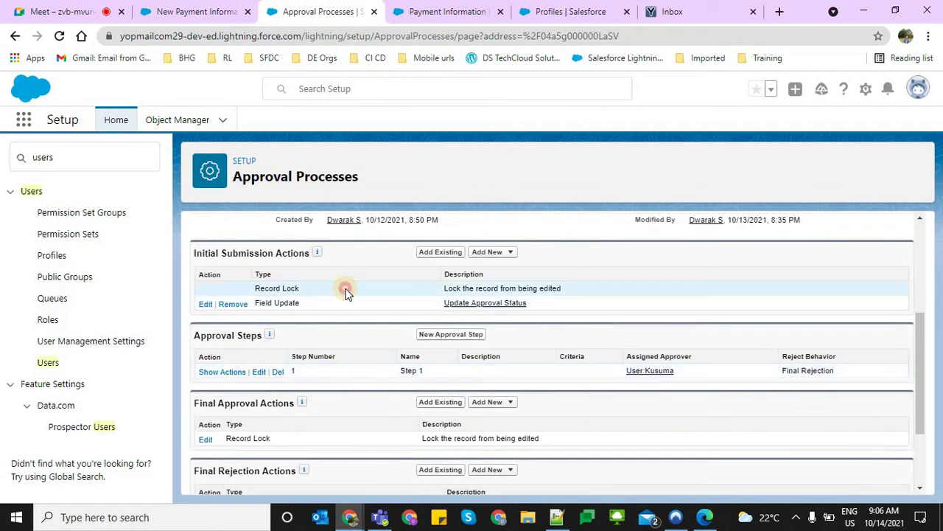
{"action": "left_click_drag", "start_coordinate": [347, 290], "coordinate": [255, 288]}
{"action": "triple_click", "coordinate": [321, 310]}
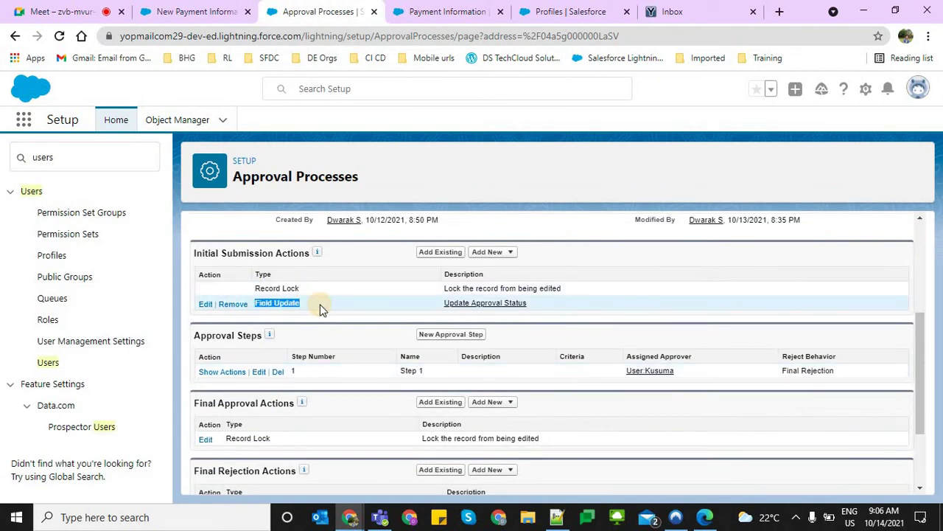
{"action": "left_click_drag", "start_coordinate": [579, 301], "coordinate": [469, 304]}
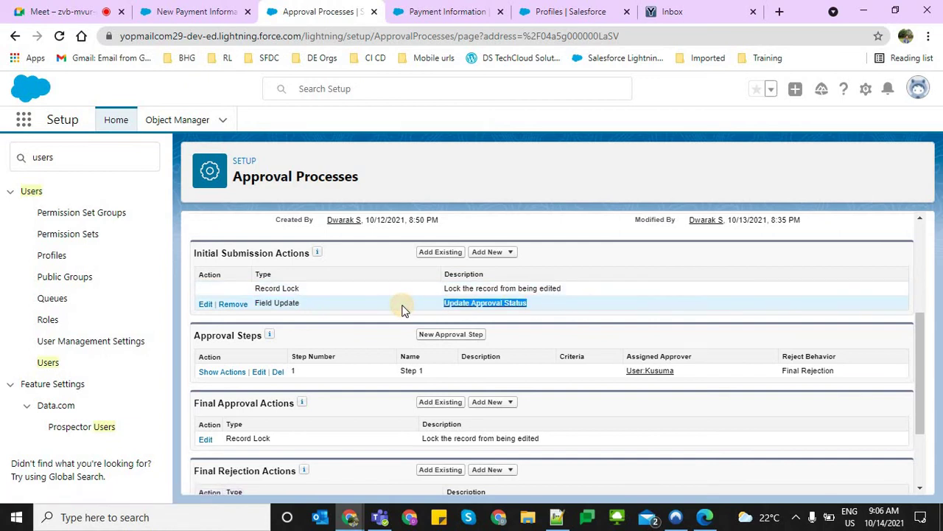
{"action": "left_click", "coordinate": [184, 12]}
{"action": "left_click", "coordinate": [524, 313]}
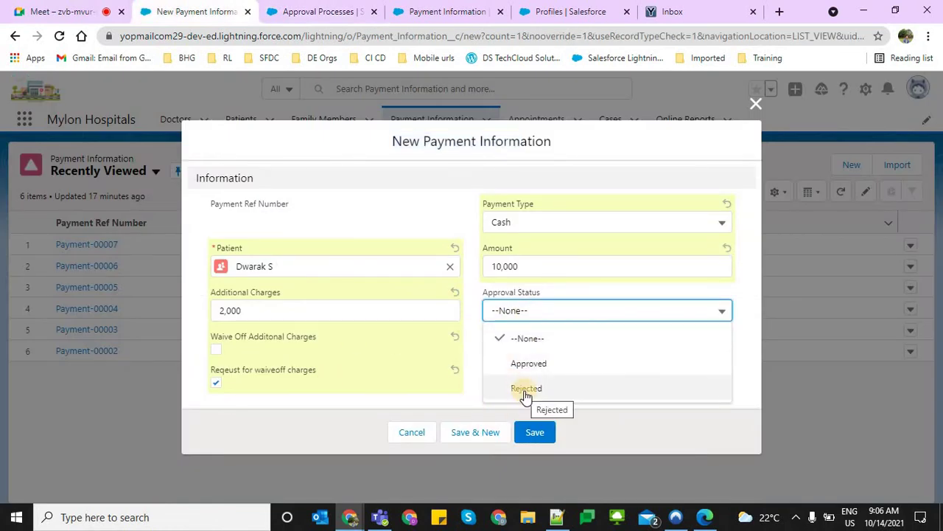
{"action": "left_click", "coordinate": [413, 431]}
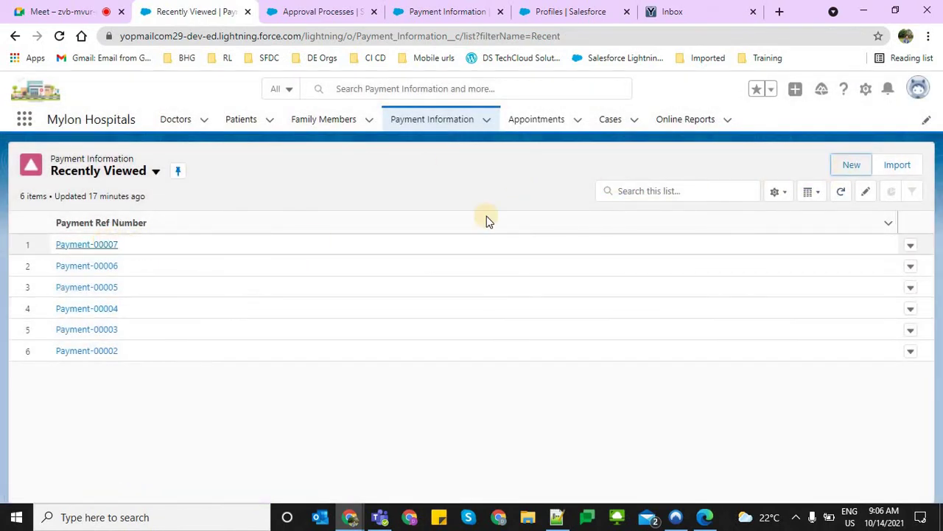
{"action": "left_click", "coordinate": [86, 244]}
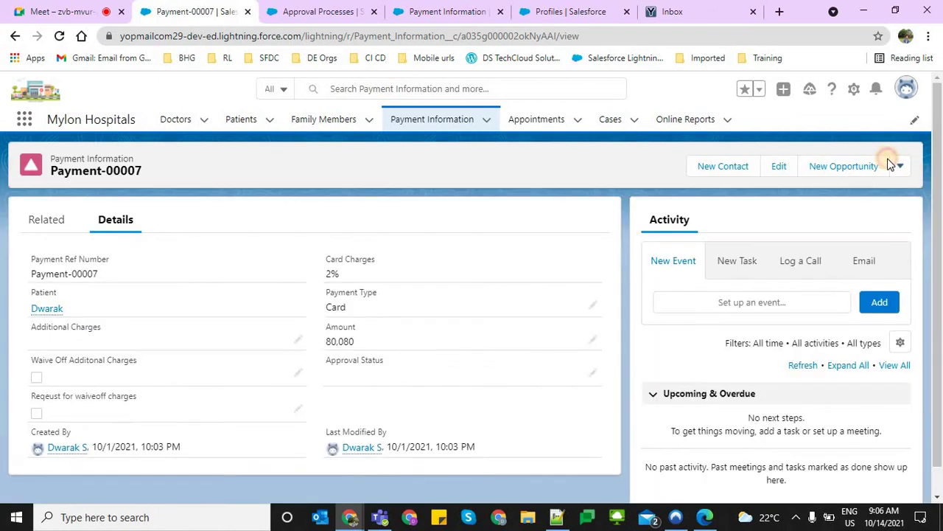
{"action": "left_click", "coordinate": [888, 165]}
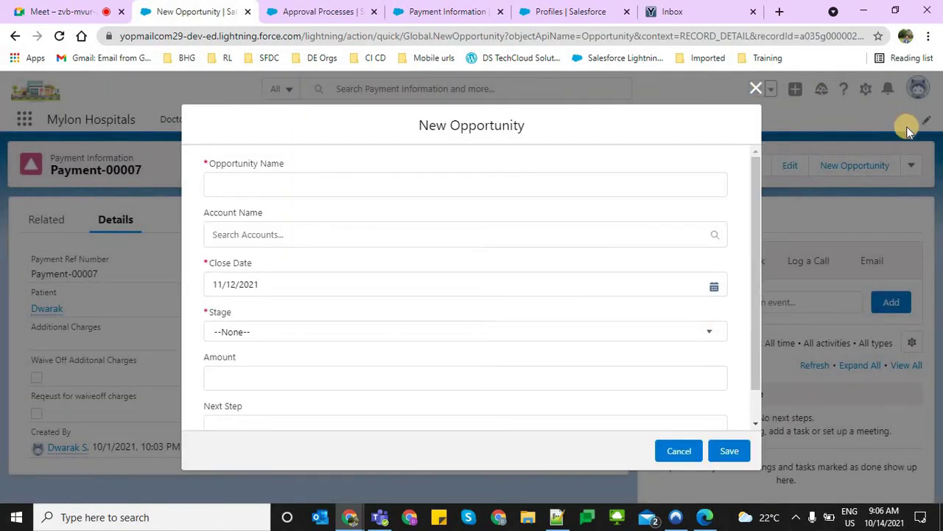
{"action": "key", "text": "Escape"}
{"action": "left_click", "coordinate": [899, 165]}
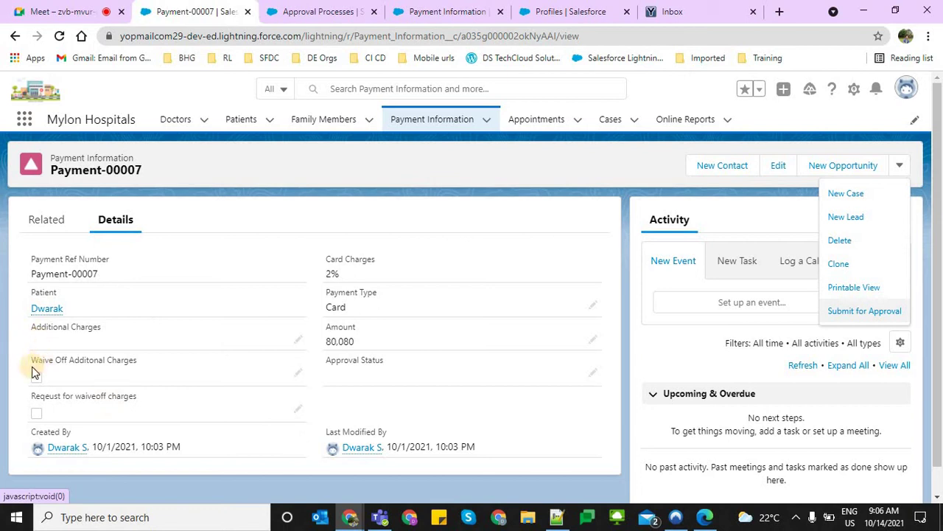
{"action": "left_click", "coordinate": [158, 396]}
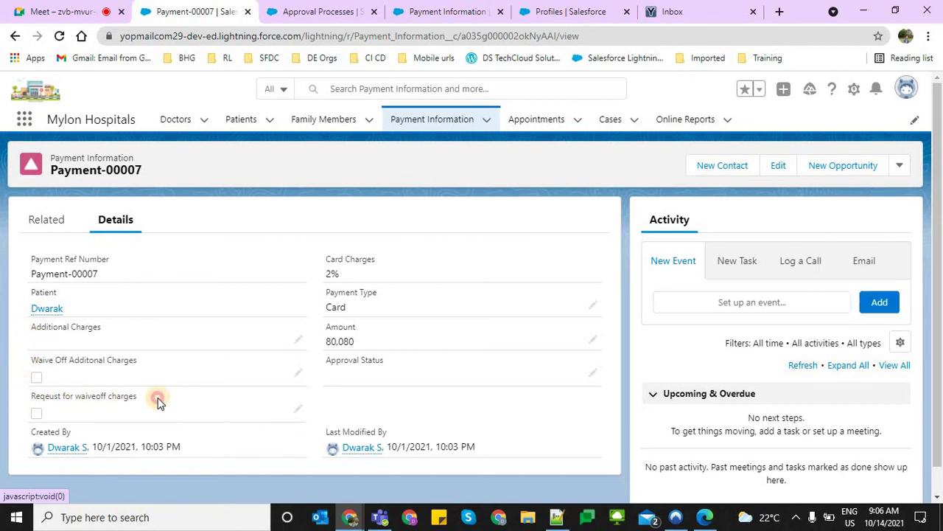
{"action": "triple_click", "coordinate": [162, 399]}
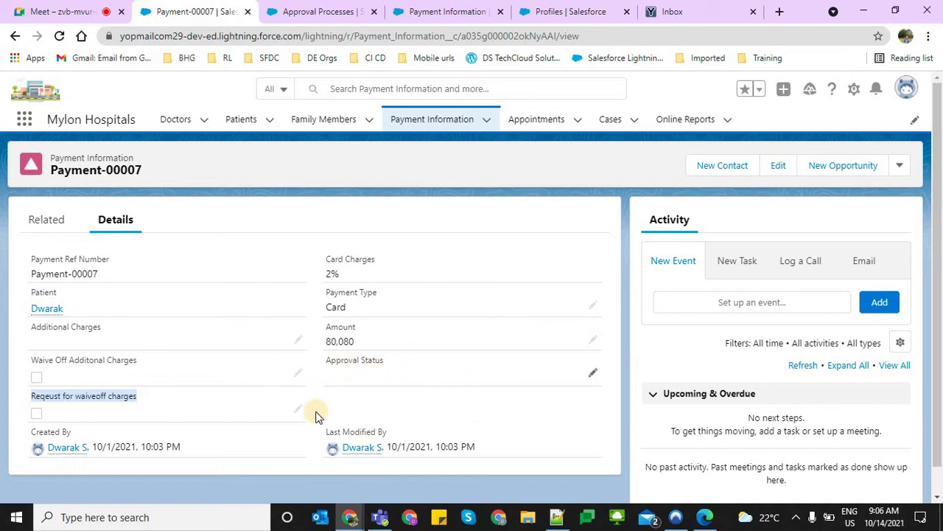
{"action": "left_click_drag", "start_coordinate": [324, 361], "coordinate": [603, 383]}
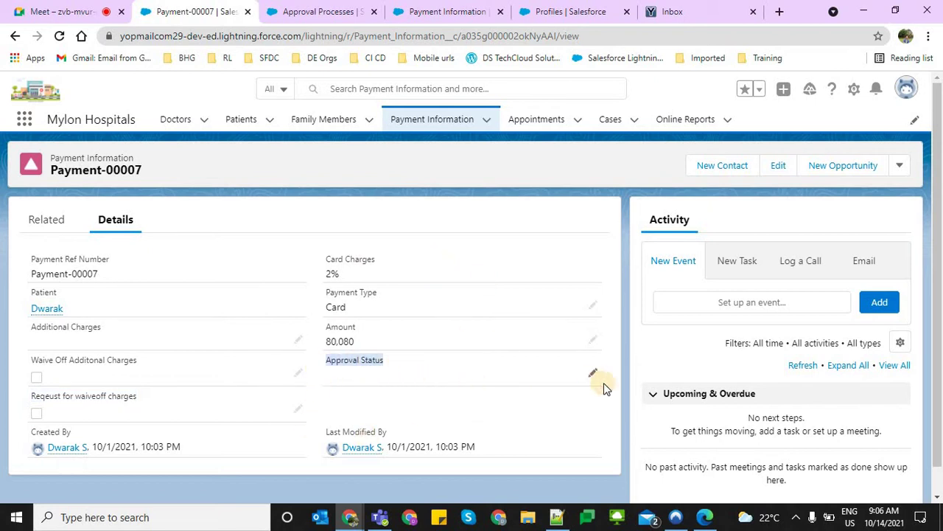
{"action": "left_click", "coordinate": [591, 372]}
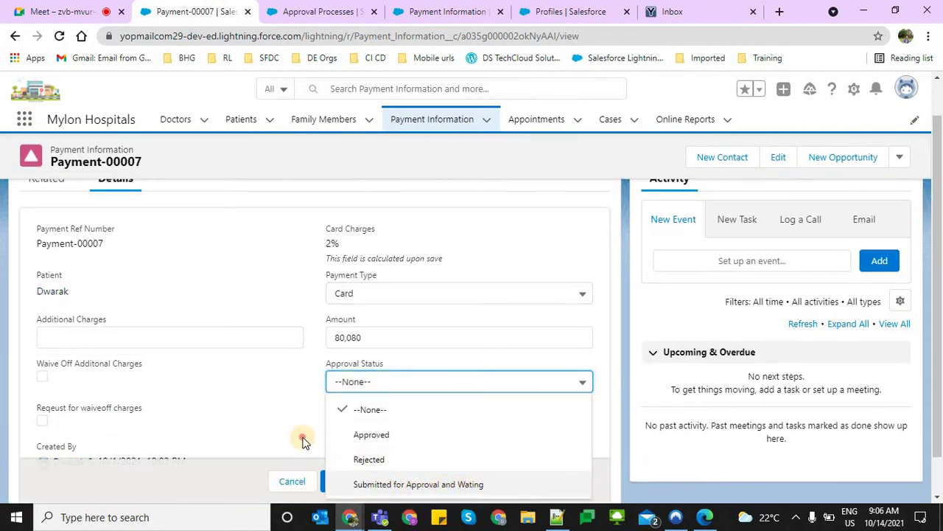
{"action": "left_click", "coordinate": [298, 479]}
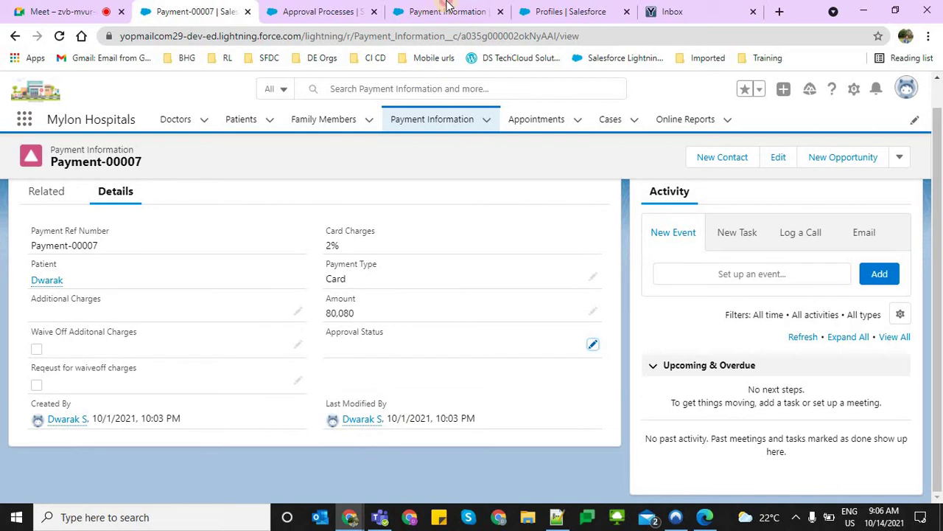
{"action": "left_click", "coordinate": [447, 9]}
Switch back to the Payment Approval Process page in the Approval Processes tab
{"action": "left_click", "coordinate": [313, 9]}
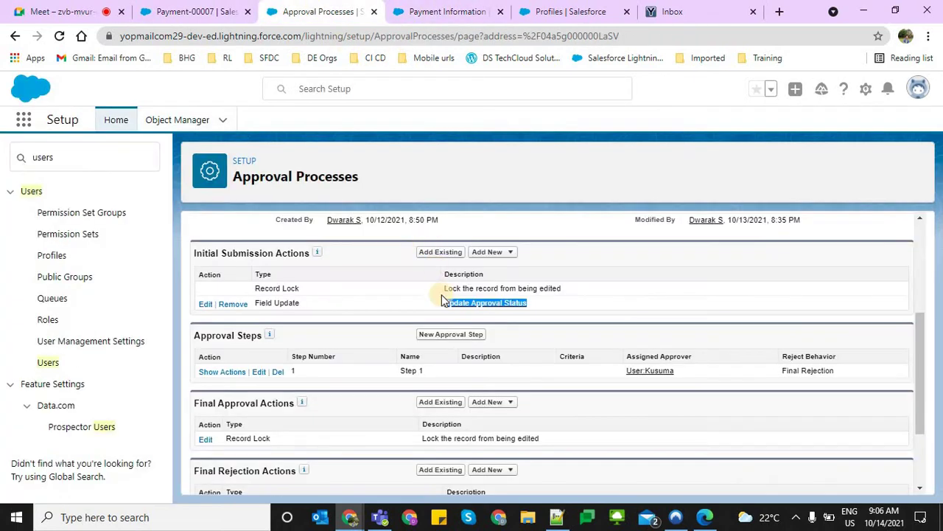
{"action": "left_click", "coordinate": [582, 14]}
{"action": "left_click", "coordinate": [459, 17]}
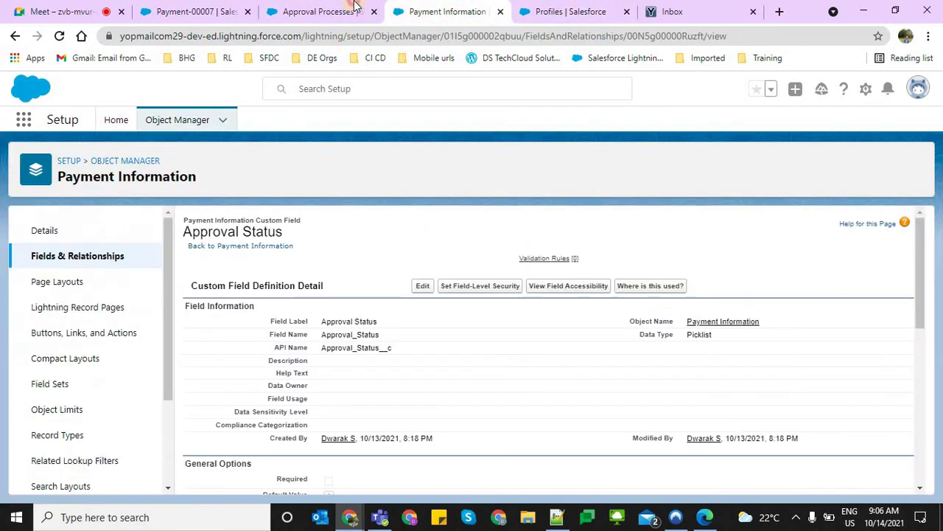
{"action": "left_click", "coordinate": [317, 12]}
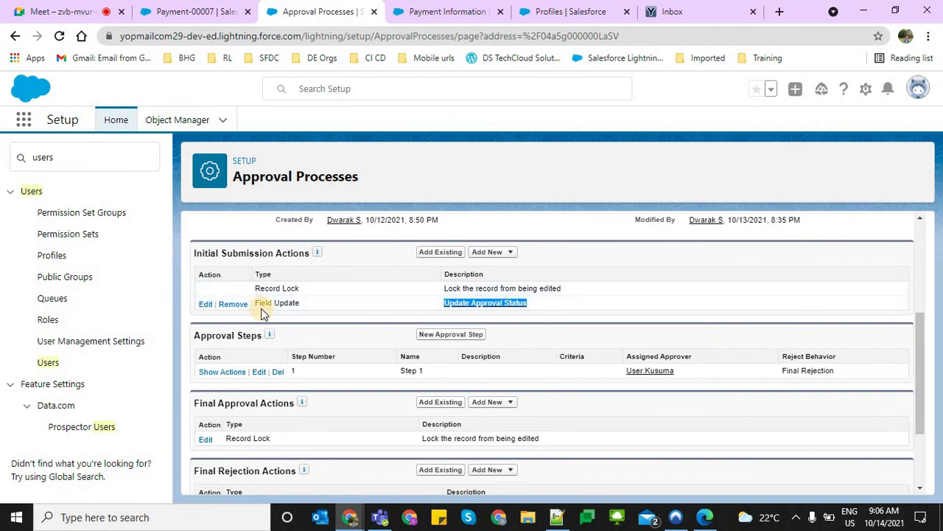
Review the initial submission, final approval and final rejection Record Lock and Field Update actions
{"action": "left_click_drag", "start_coordinate": [261, 308], "coordinate": [245, 293]}
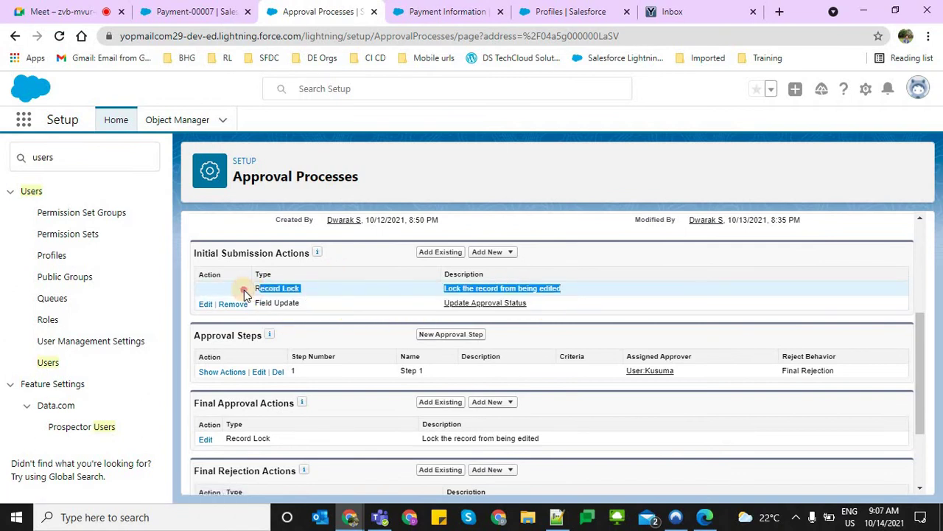
{"action": "double_click", "coordinate": [269, 288]}
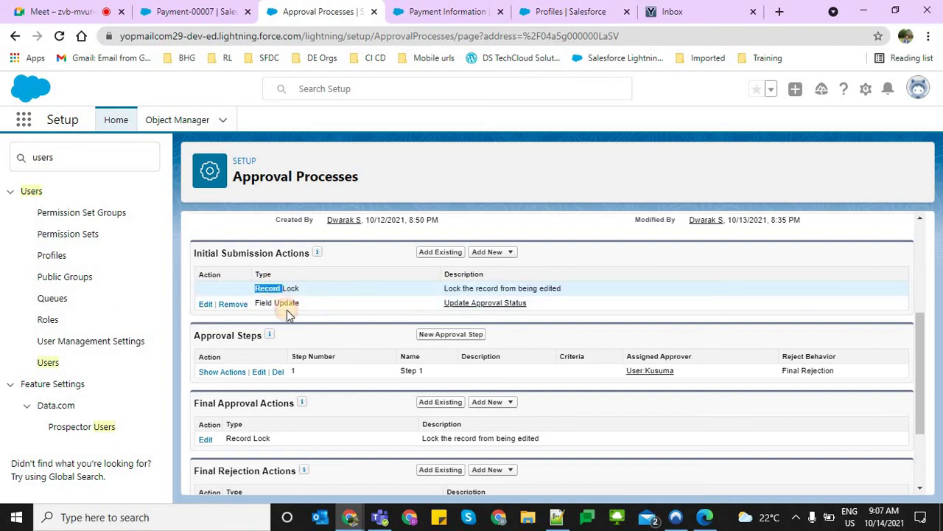
{"action": "left_click_drag", "start_coordinate": [262, 303], "coordinate": [331, 310]}
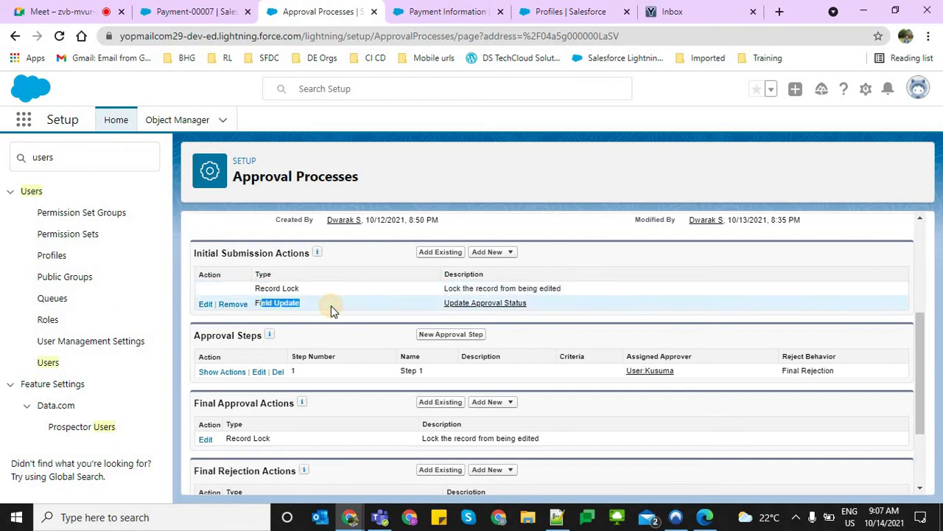
{"action": "left_click", "coordinate": [317, 351]}
{"action": "scroll", "coordinate": [258, 364], "scroll_direction": "down", "scroll_amount": 1}
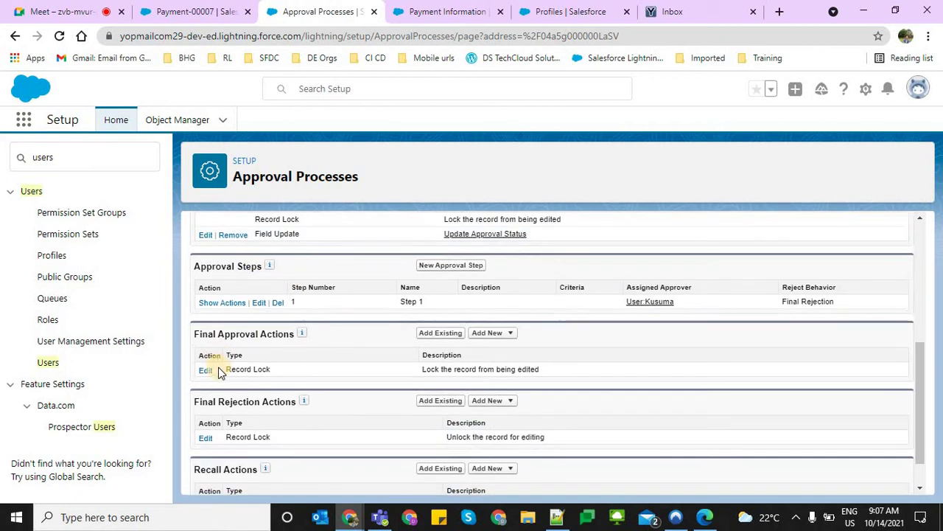
{"action": "triple_click", "coordinate": [320, 378]}
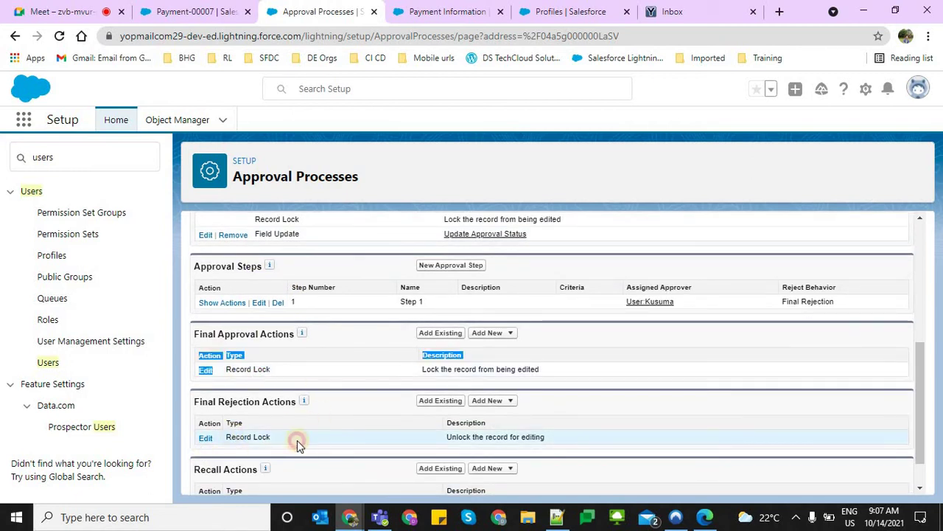
{"action": "left_click_drag", "start_coordinate": [231, 438], "coordinate": [374, 451]}
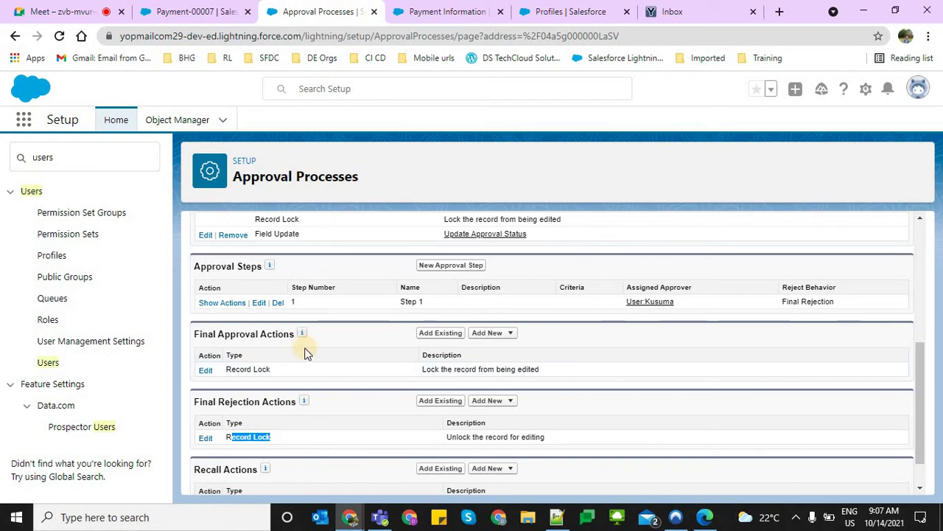
{"action": "left_click", "coordinate": [437, 355]}
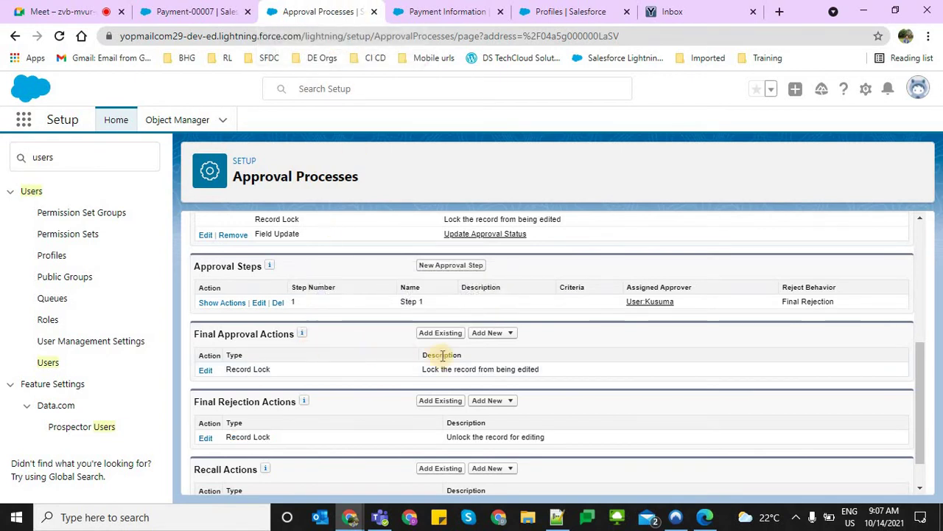
Under Final Approval Actions, create field update 'Update Status to Approved' setting Approval Status to Approved
{"action": "left_click", "coordinate": [492, 333]}
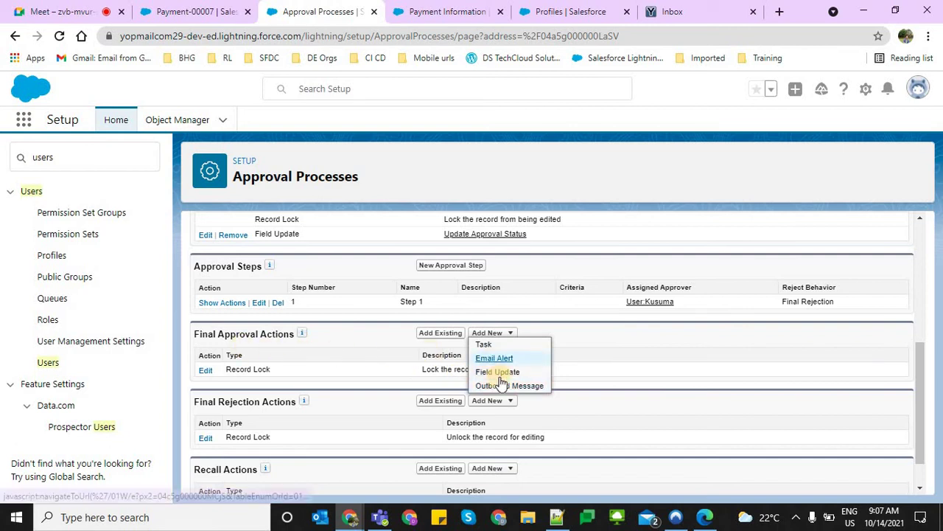
{"action": "left_click", "coordinate": [499, 372]}
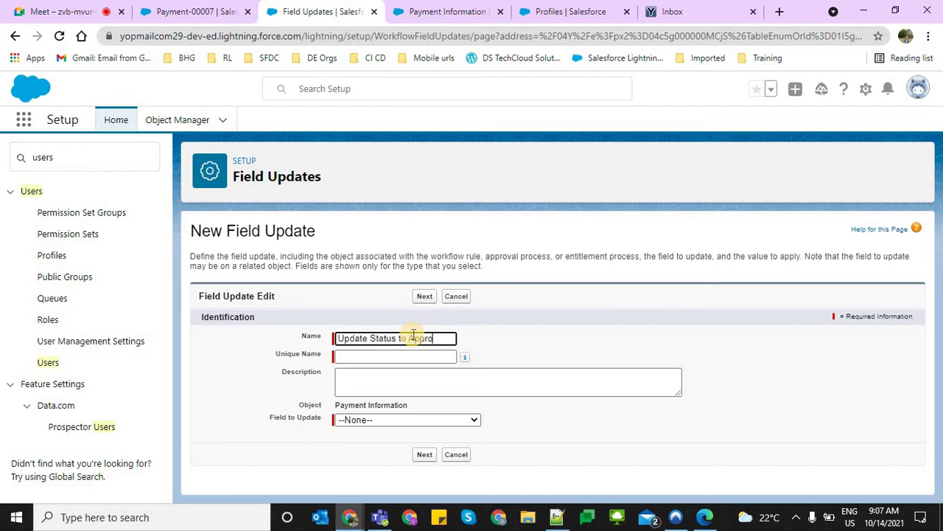
{"action": "type", "text": "d"}
{"action": "key", "text": "Tab"}
{"action": "double_click", "coordinate": [413, 338]}
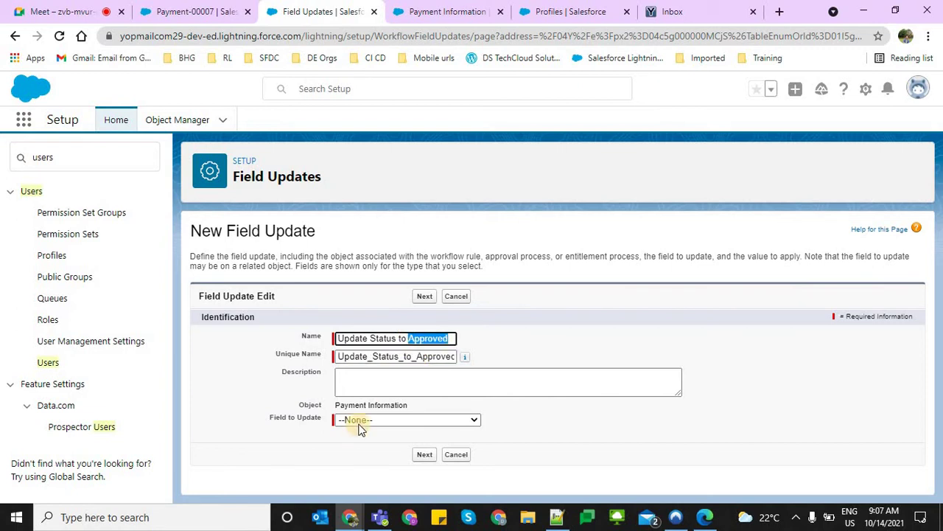
{"action": "left_click", "coordinate": [362, 418]}
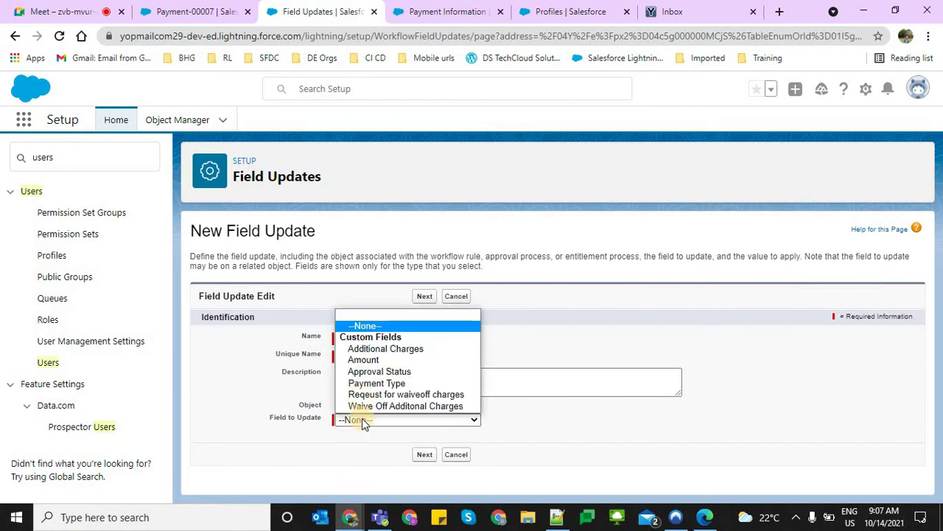
{"action": "left_click", "coordinate": [363, 372]}
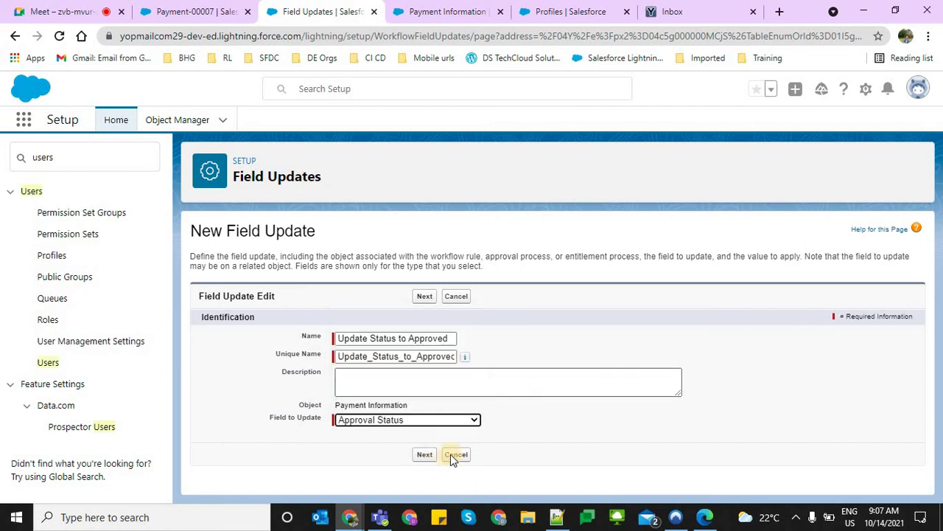
{"action": "left_click", "coordinate": [426, 454]}
{"action": "scroll", "coordinate": [430, 423], "scroll_direction": "down", "scroll_amount": 3}
{"action": "left_click", "coordinate": [460, 434]}
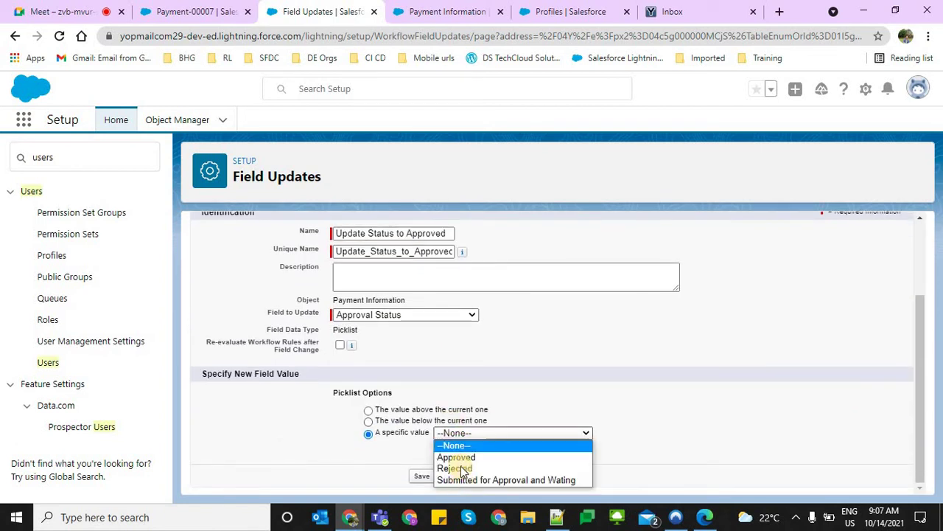
{"action": "left_click", "coordinate": [446, 455]}
{"action": "left_click", "coordinate": [430, 476]}
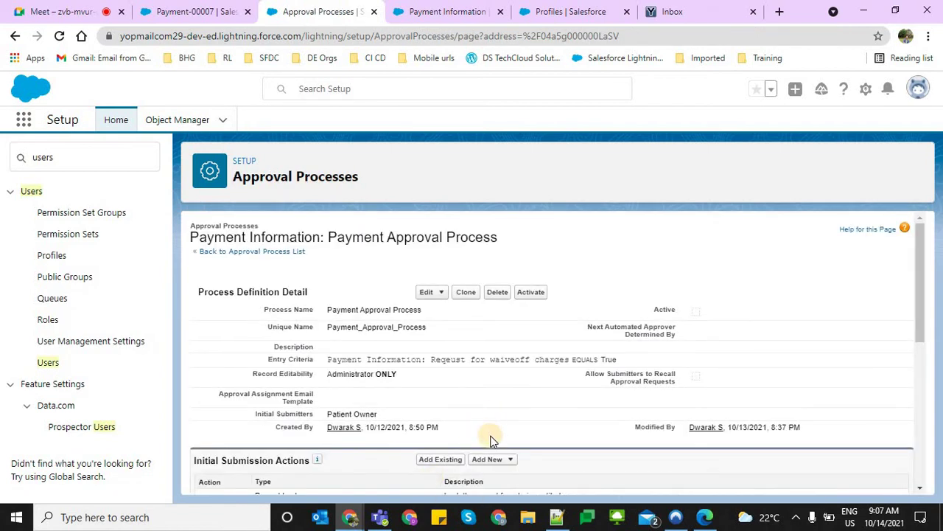
Add final rejection field update 'Feild Update To Rejected' setting Approval Status to Rejected
{"action": "scroll", "coordinate": [339, 440], "scroll_direction": "down", "scroll_amount": 10}
{"action": "left_click", "coordinate": [499, 360]}
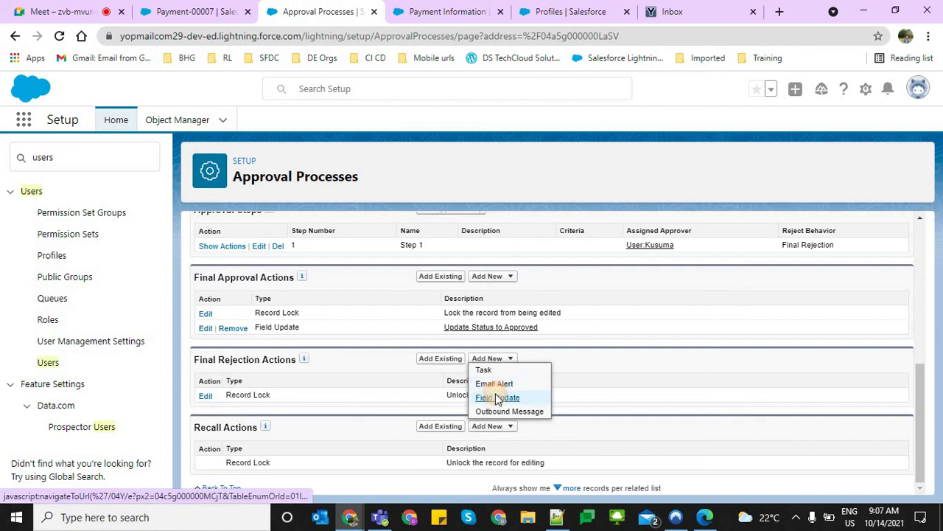
{"action": "left_click", "coordinate": [496, 396]}
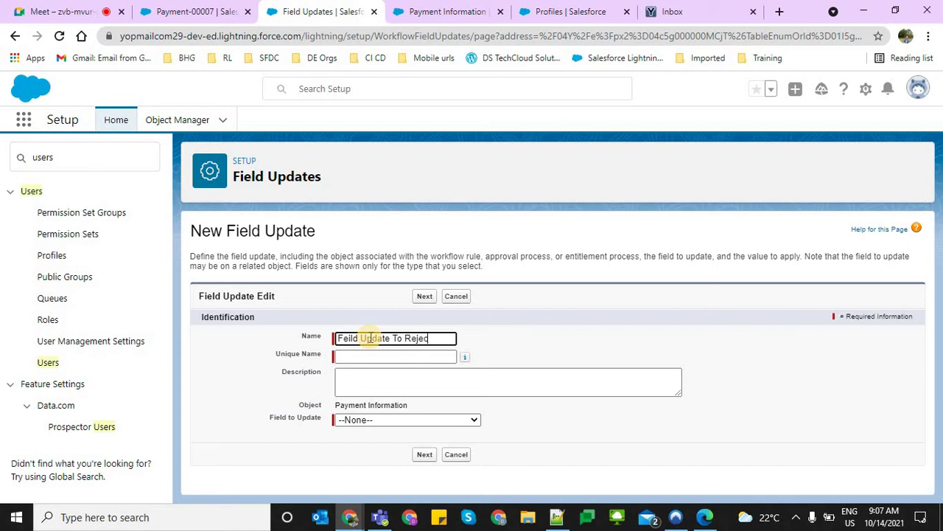
{"action": "type", "text": "d"}
{"action": "key", "text": "Tab"}
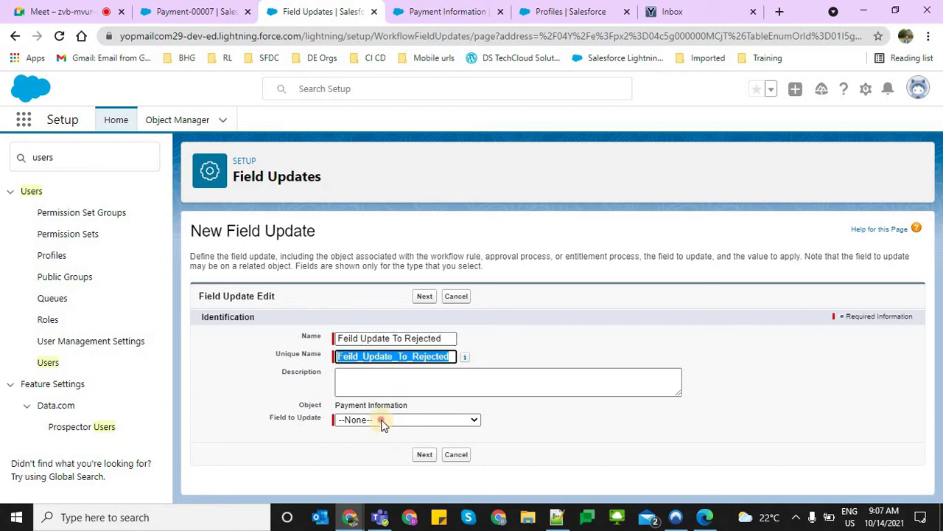
{"action": "left_click", "coordinate": [382, 420]}
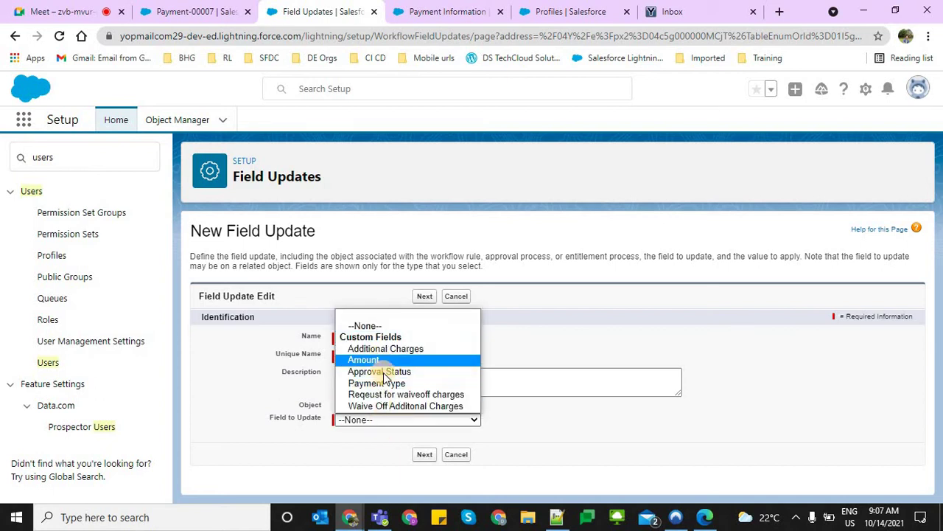
{"action": "left_click", "coordinate": [382, 372]}
{"action": "left_click", "coordinate": [424, 454]}
{"action": "scroll", "coordinate": [484, 464], "scroll_direction": "down", "scroll_amount": 3}
{"action": "left_click", "coordinate": [422, 434]}
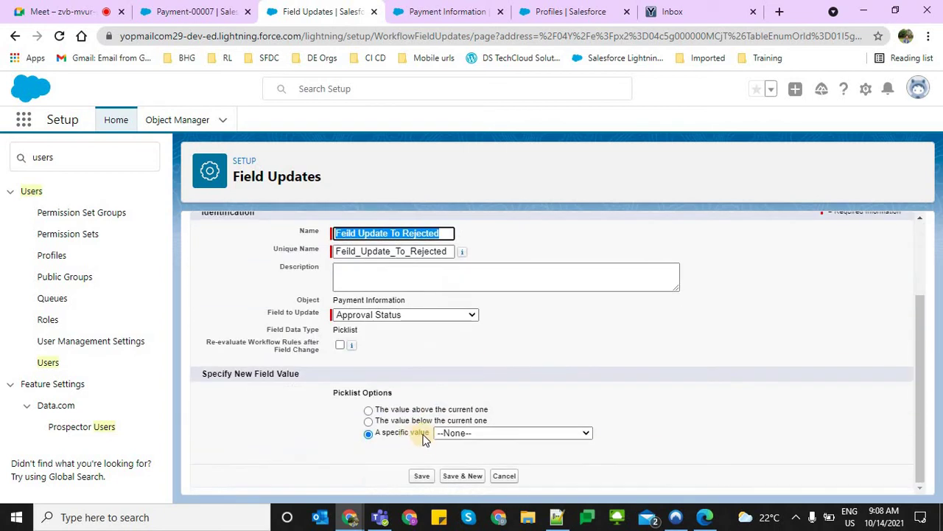
{"action": "left_click", "coordinate": [450, 434]}
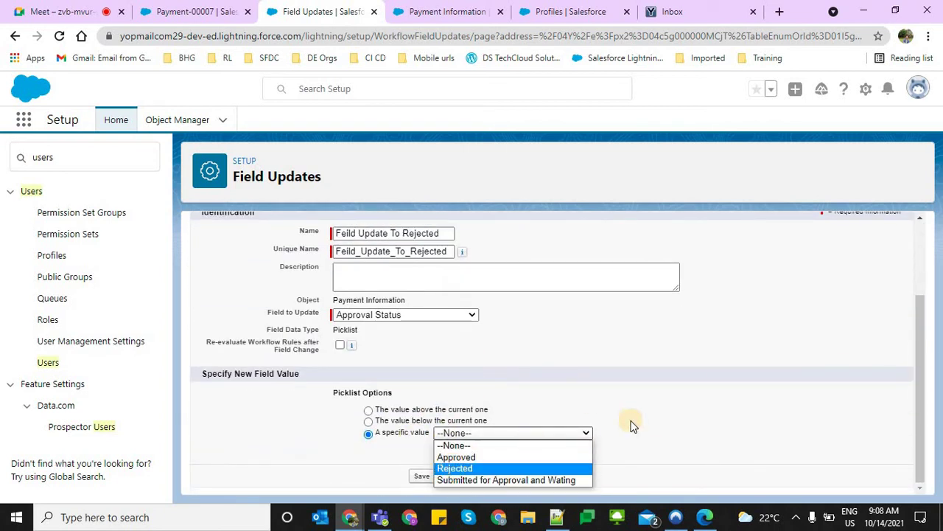
{"action": "key", "text": "Return"}
{"action": "left_click", "coordinate": [430, 476]}
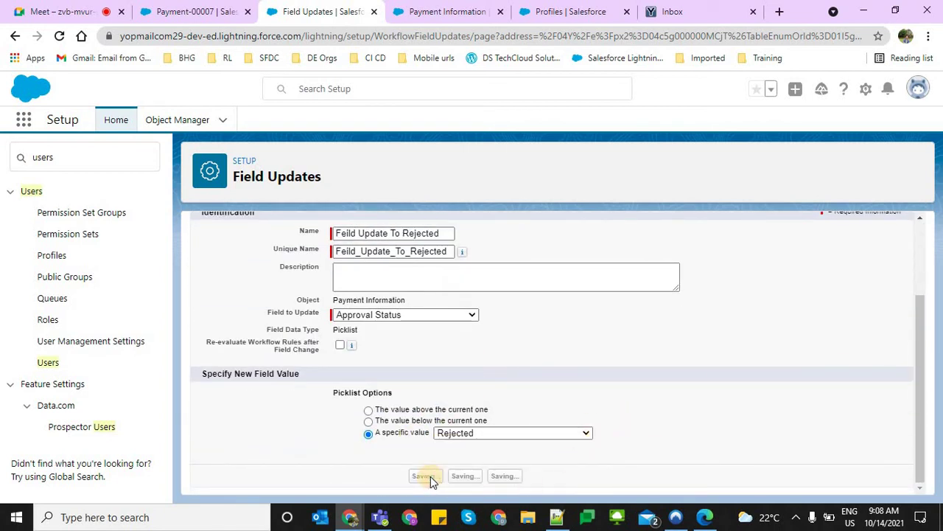
Review the final approval and rejection actions, then return to the Payment-00007 record
{"action": "scroll", "coordinate": [442, 390], "scroll_direction": "down", "scroll_amount": 10}
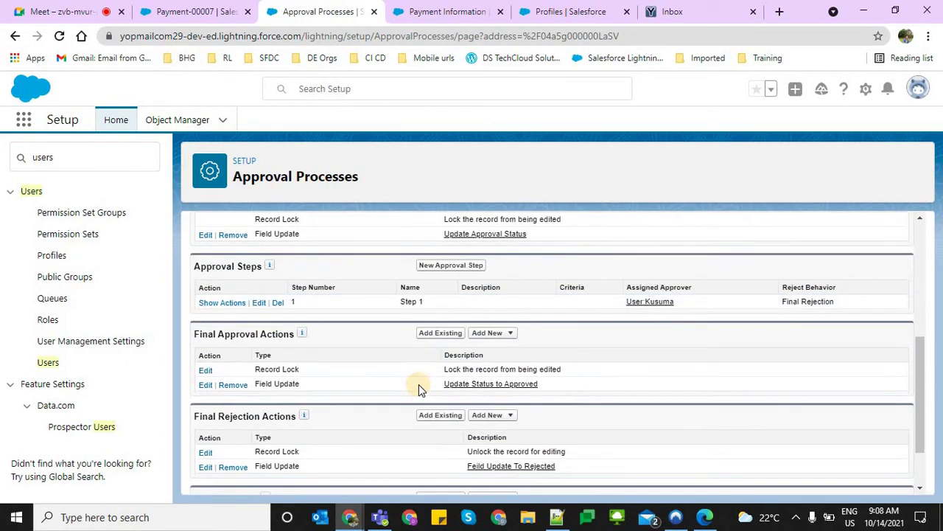
{"action": "scroll", "coordinate": [263, 330], "scroll_direction": "up", "scroll_amount": 1}
{"action": "left_click_drag", "start_coordinate": [257, 302], "coordinate": [551, 313]}
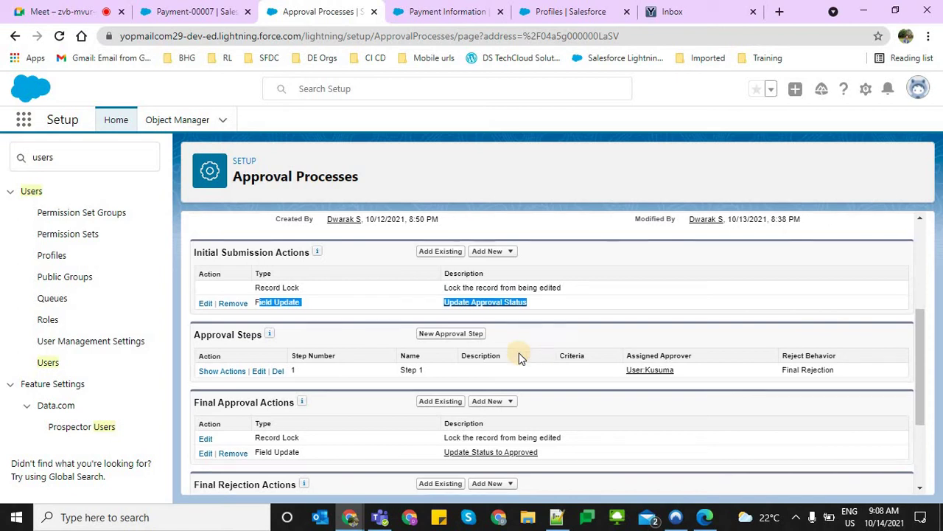
{"action": "scroll", "coordinate": [524, 355], "scroll_direction": "down", "scroll_amount": 1}
{"action": "left_click", "coordinate": [263, 392]}
{"action": "left_click_drag", "start_coordinate": [263, 391], "coordinate": [264, 393]}
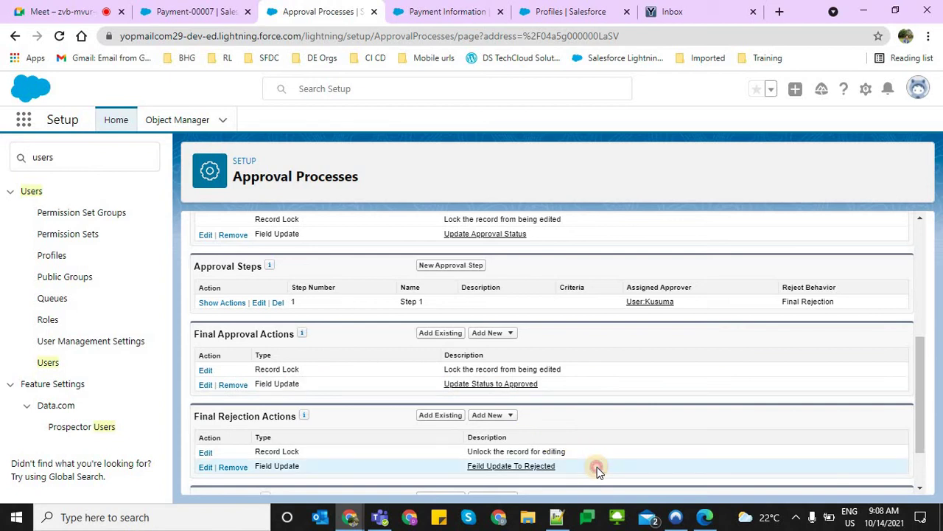
{"action": "left_click_drag", "start_coordinate": [597, 467], "coordinate": [545, 438]}
{"action": "left_click", "coordinate": [545, 438]}
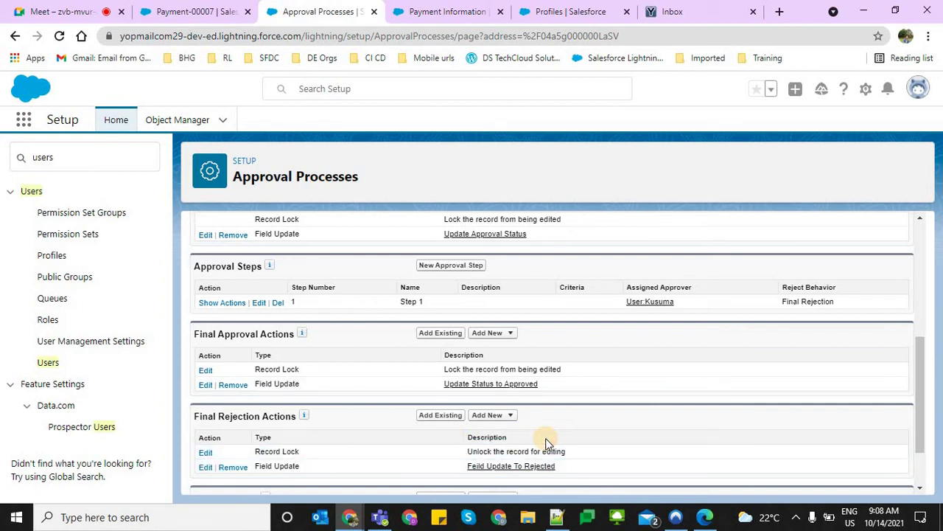
{"action": "left_click", "coordinate": [222, 14]}
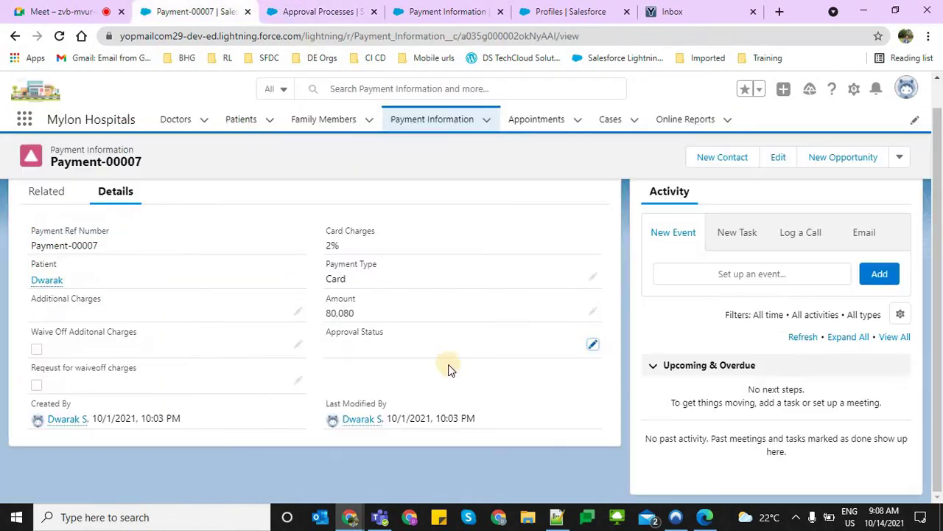
{"action": "left_click", "coordinate": [592, 345]}
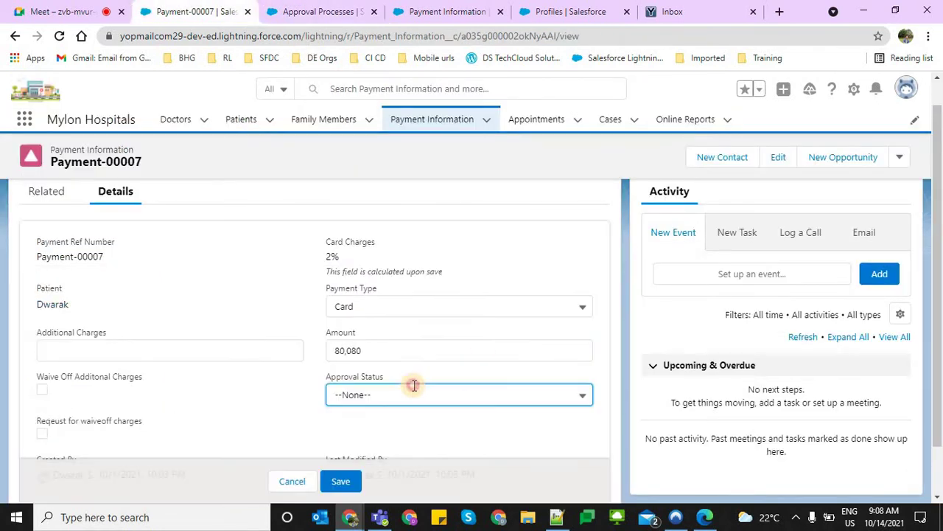
{"action": "left_click", "coordinate": [409, 394]}
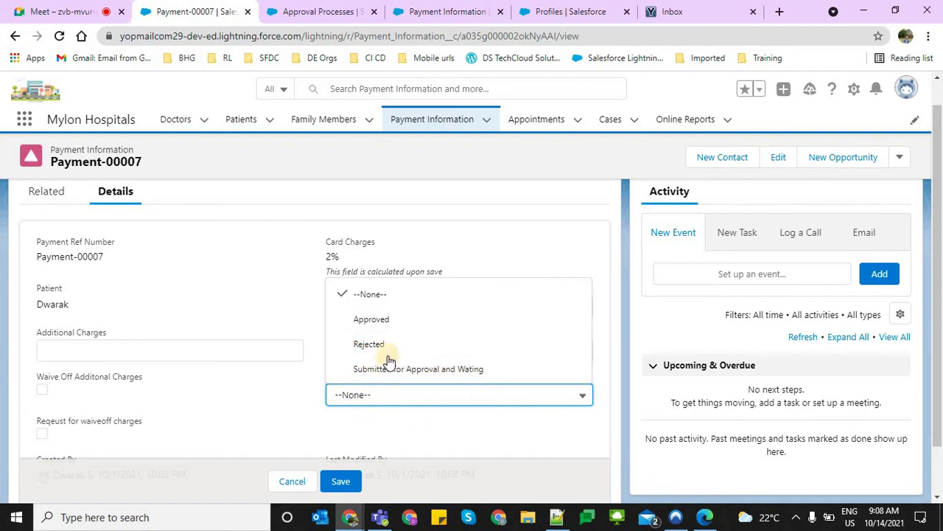
{"action": "left_click", "coordinate": [341, 396]}
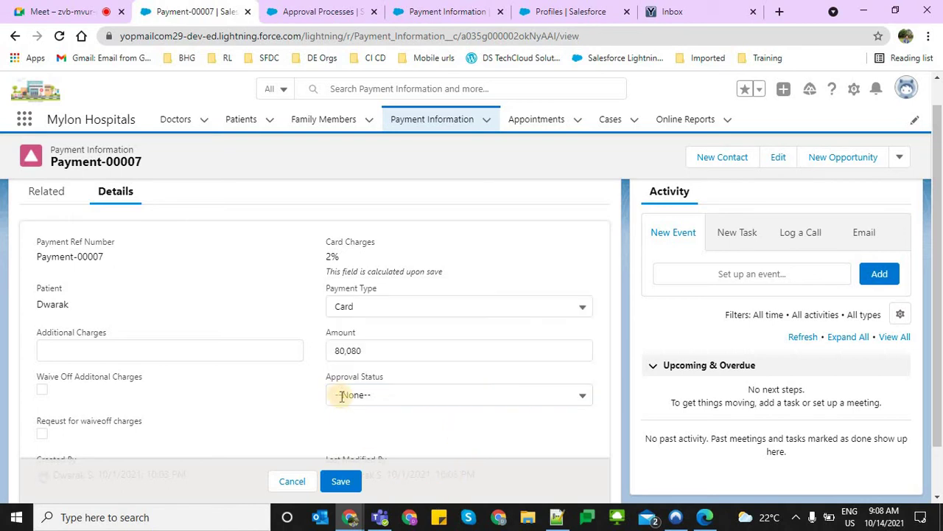
{"action": "left_click", "coordinate": [353, 395]}
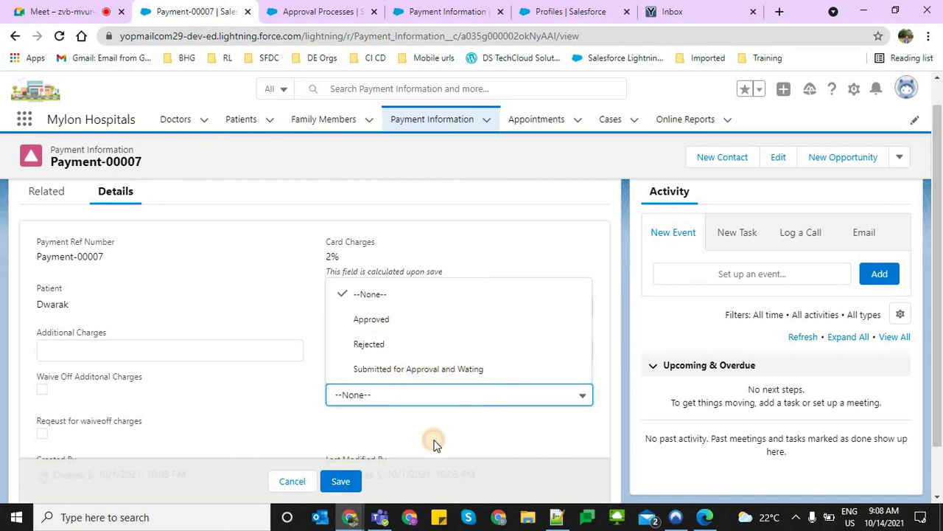
{"action": "left_click", "coordinate": [389, 414]}
{"action": "scroll", "coordinate": [412, 379], "scroll_direction": "down", "scroll_amount": 1}
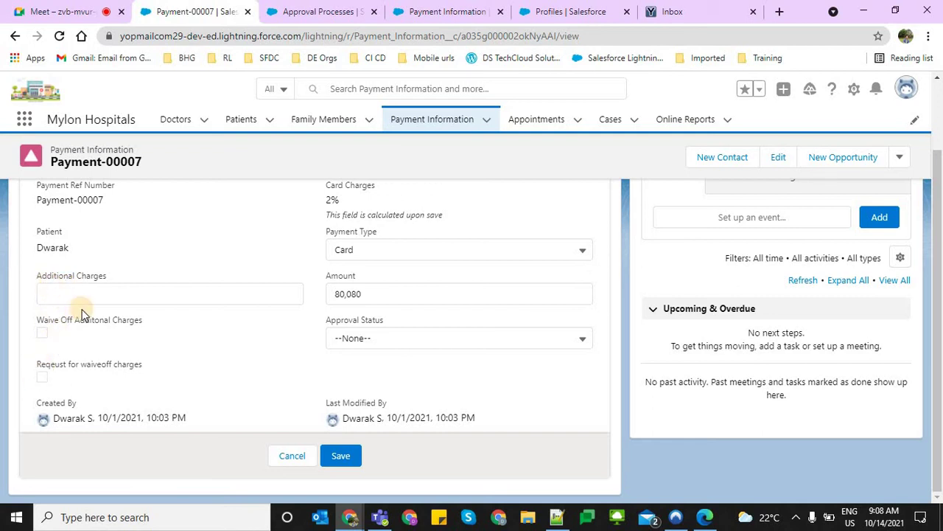
{"action": "left_click", "coordinate": [83, 303]}
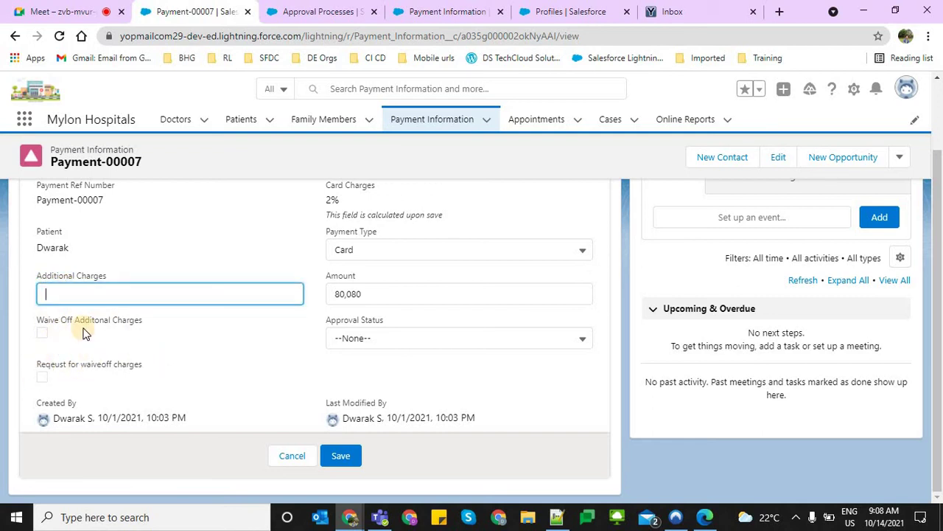
{"action": "scroll", "coordinate": [290, 322], "scroll_direction": "up", "scroll_amount": 1}
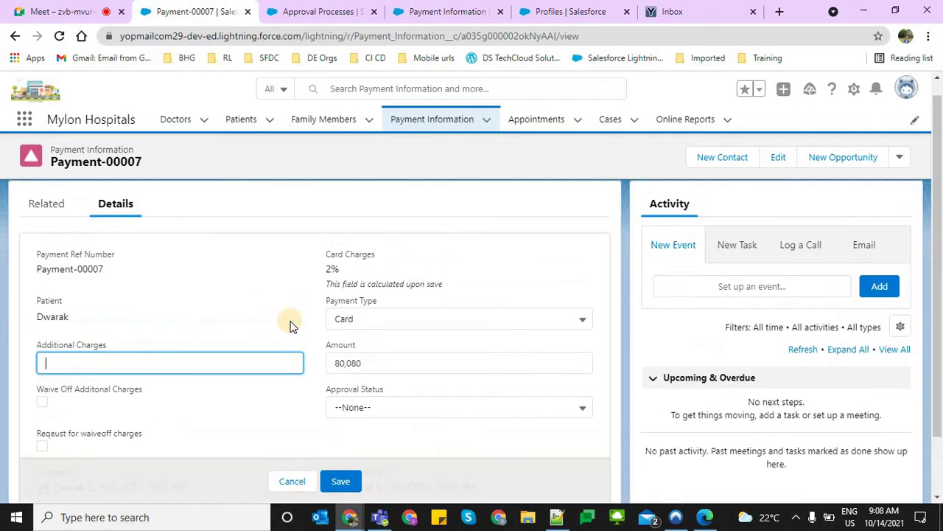
{"action": "scroll", "coordinate": [290, 327], "scroll_direction": "down", "scroll_amount": 1}
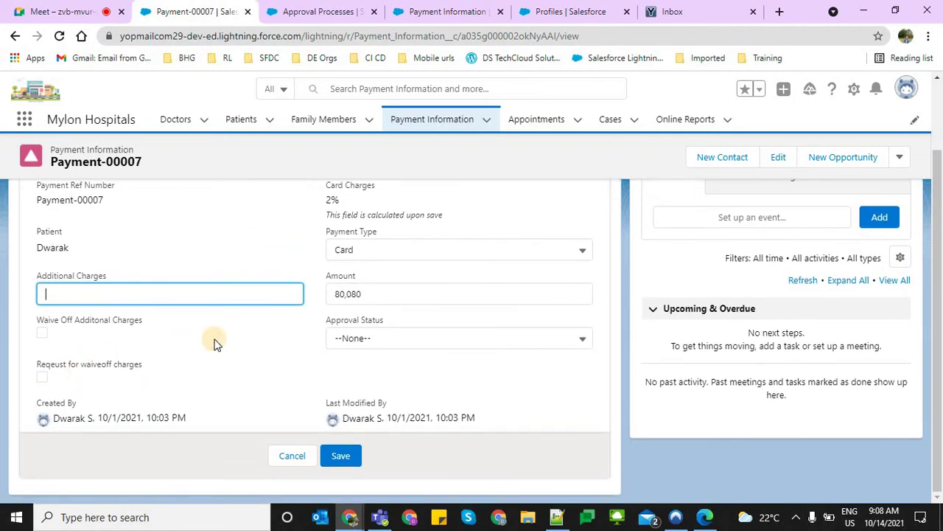
{"action": "left_click", "coordinate": [216, 343]}
{"action": "scroll", "coordinate": [216, 343], "scroll_direction": "up", "scroll_amount": 1}
{"action": "scroll", "coordinate": [216, 342], "scroll_direction": "down", "scroll_amount": 1}
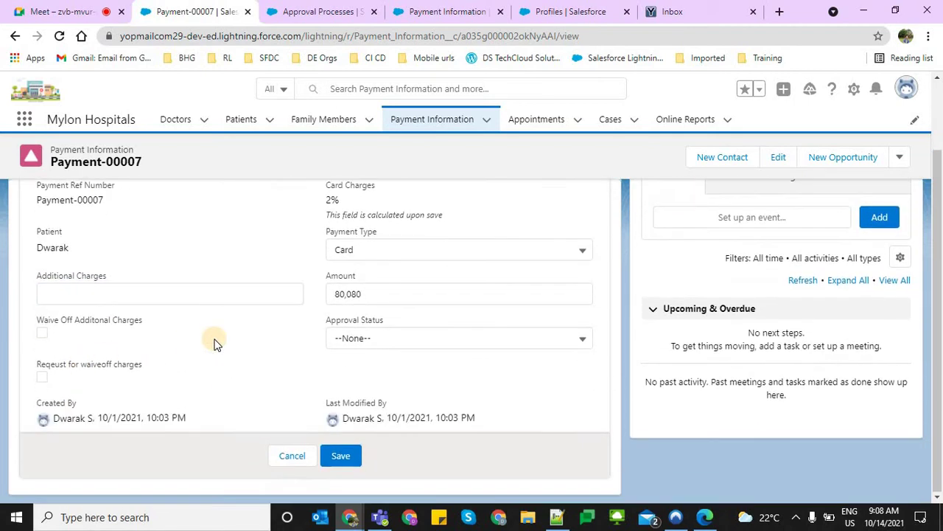
{"action": "left_click", "coordinate": [292, 456]}
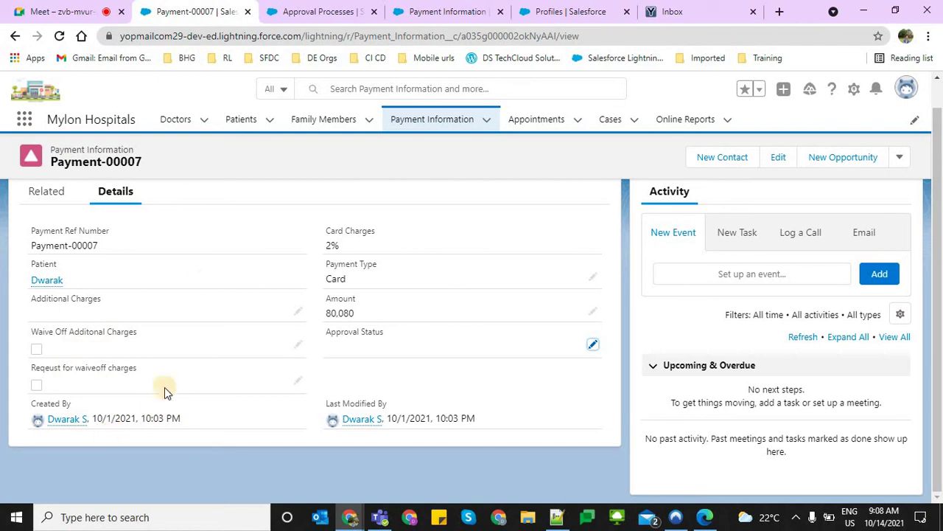
Open the Amount field definition in the Payment Information object's Fields & Relationships
{"action": "left_click", "coordinate": [317, 6]}
{"action": "key", "text": "ctrl+shift+Tab"}
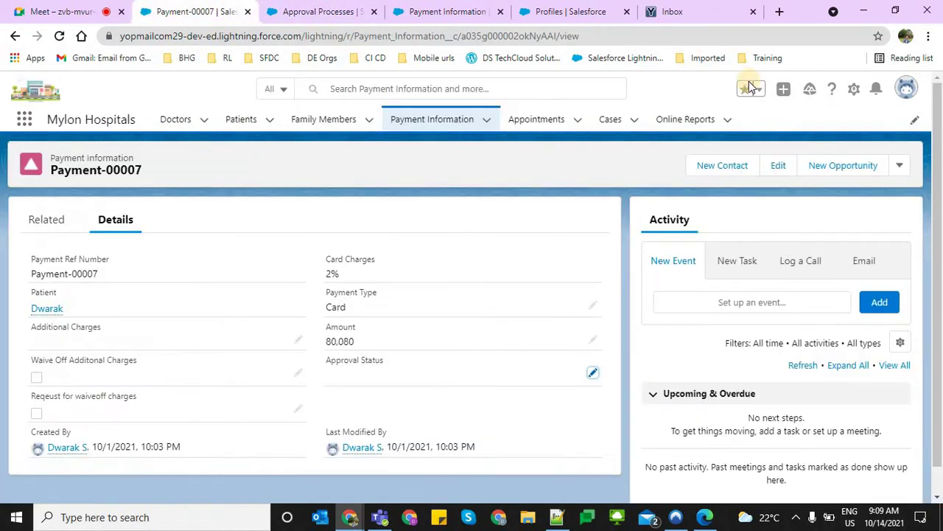
{"action": "left_click", "coordinate": [855, 89]}
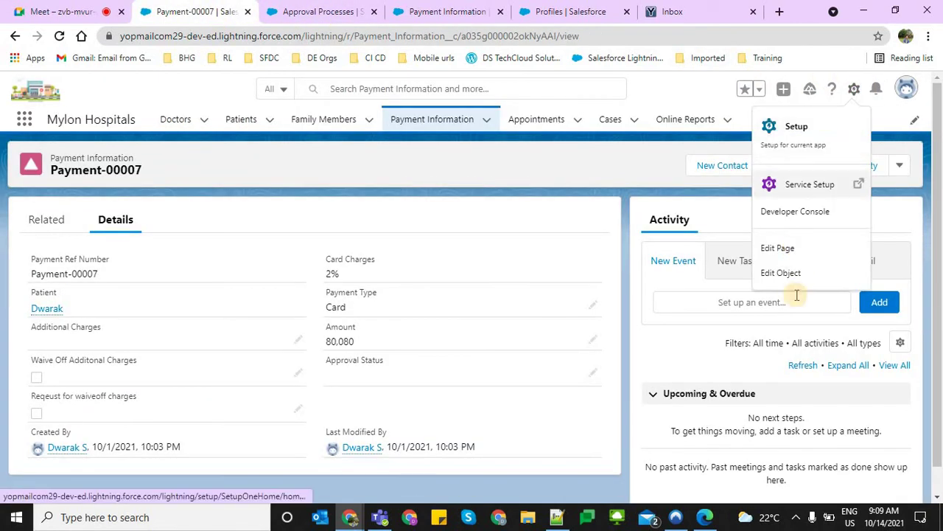
{"action": "left_click", "coordinate": [782, 275]}
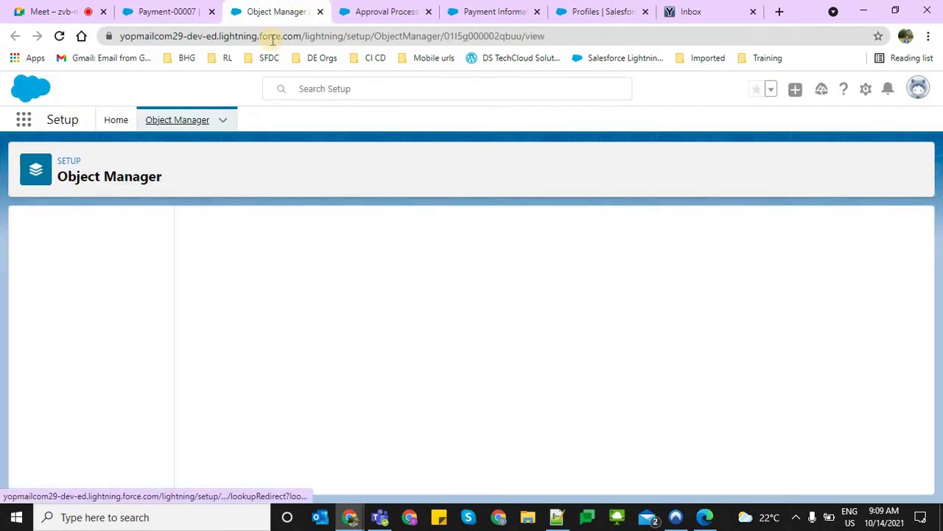
{"action": "left_click", "coordinate": [53, 254]}
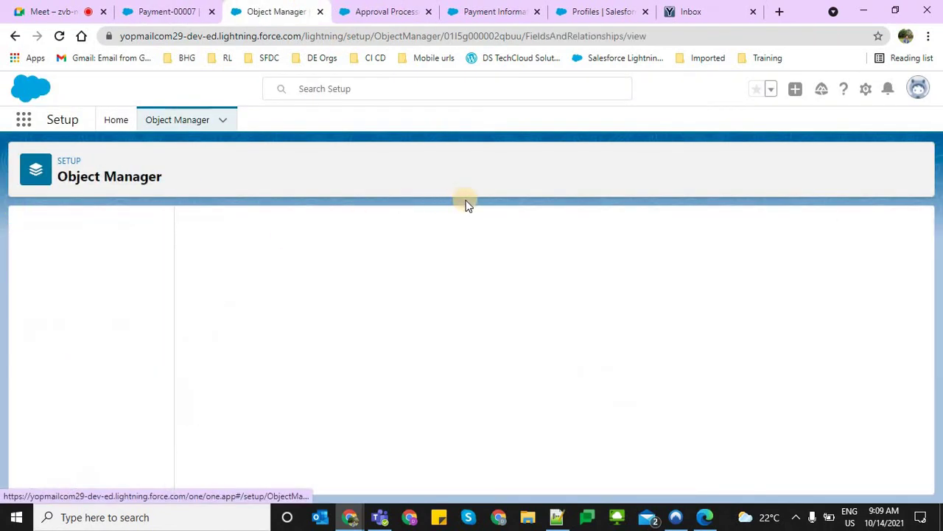
{"action": "left_click", "coordinate": [537, 227]}
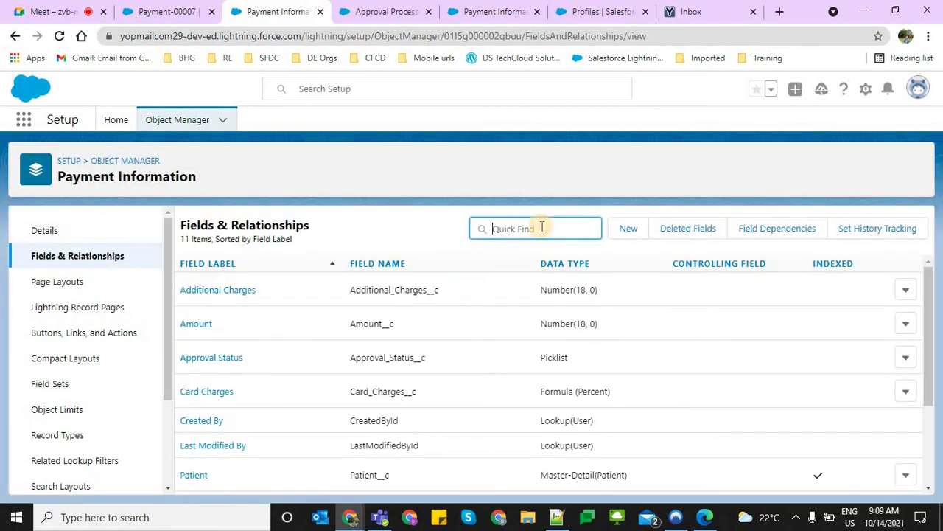
{"action": "double_click", "coordinate": [365, 323]}
{"action": "left_click", "coordinate": [199, 325]}
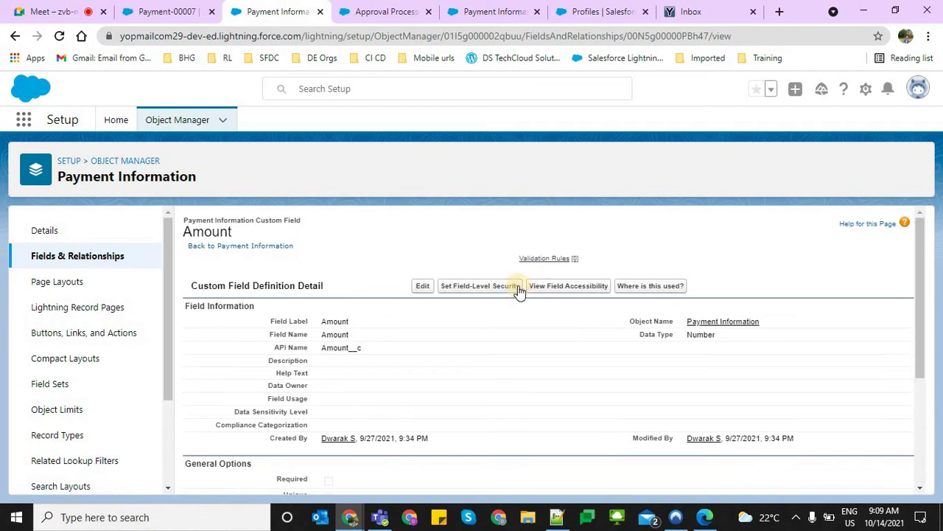
Review the Amount field's field-level security profiles, leaving without saving
{"action": "left_click", "coordinate": [502, 290]}
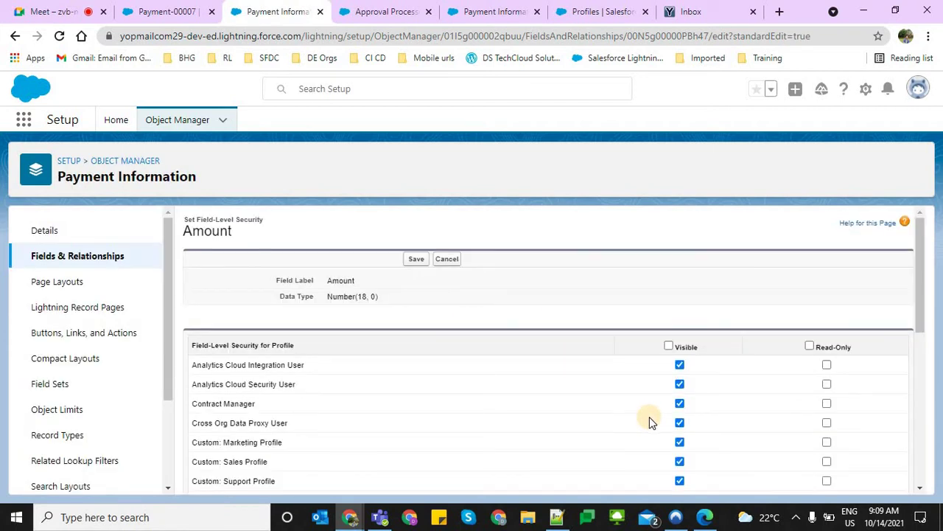
{"action": "scroll", "coordinate": [649, 417], "scroll_direction": "down", "scroll_amount": 10}
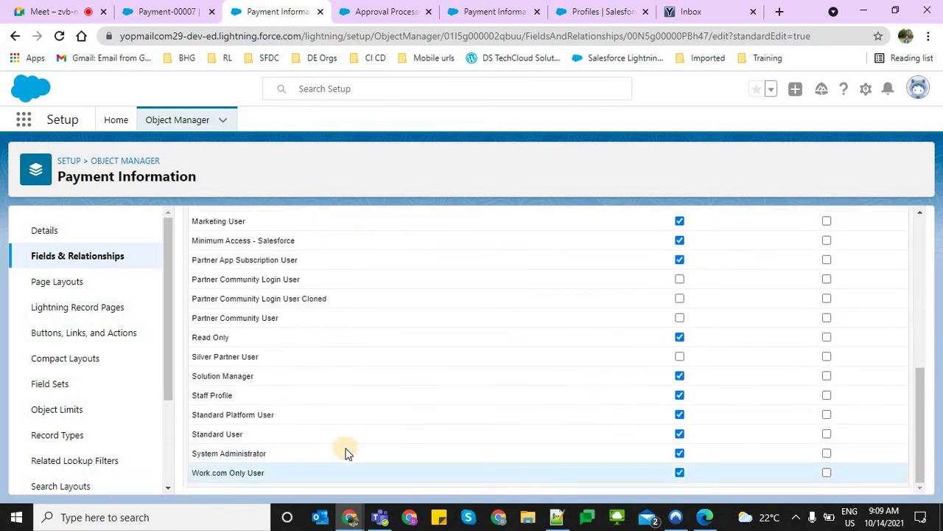
{"action": "scroll", "coordinate": [432, 381], "scroll_direction": "up", "scroll_amount": 10}
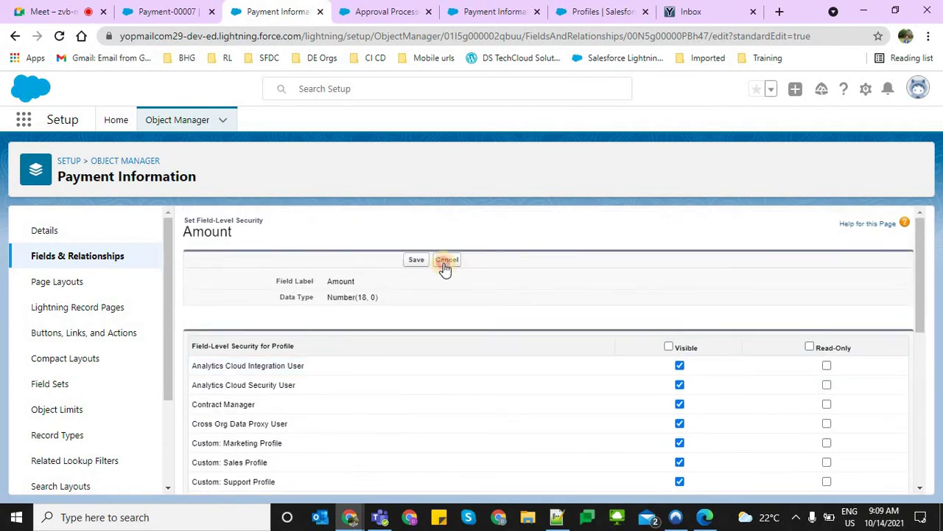
{"action": "left_click", "coordinate": [445, 264]}
Find the Amount value 80080 on Payment-00007 and save Additional Charges as 10,000
{"action": "key", "text": "ctrl+Page_Up"}
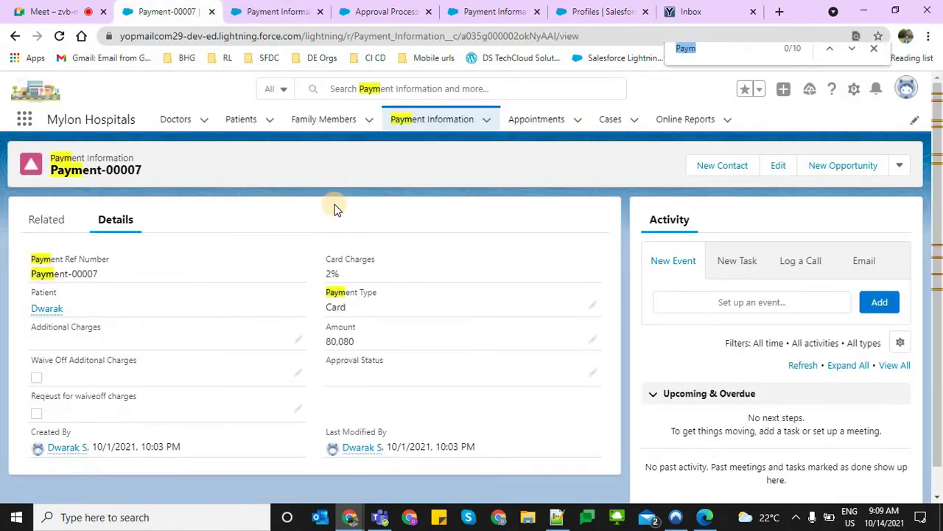
{"action": "type", "text": "Amu"}
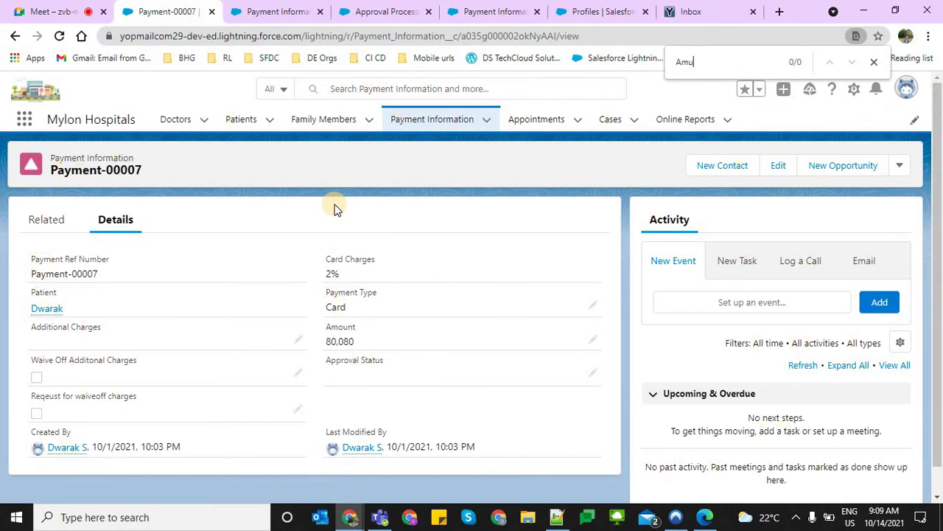
{"action": "left_click_drag", "start_coordinate": [325, 325], "coordinate": [357, 345]}
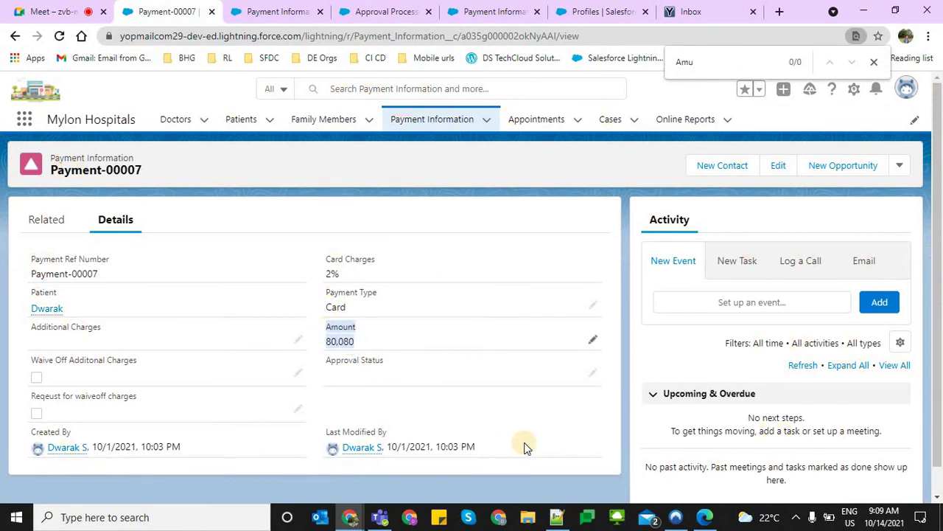
{"action": "left_click", "coordinate": [588, 376]}
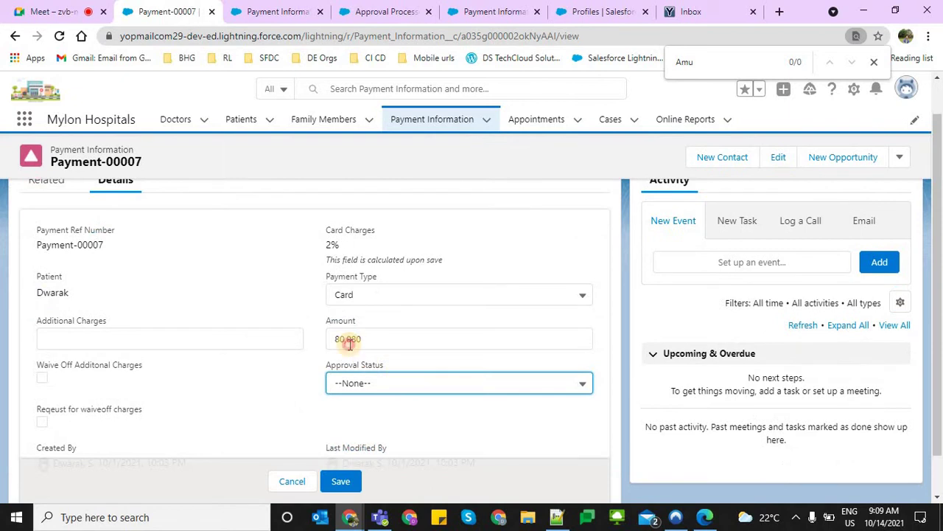
{"action": "double_click", "coordinate": [347, 340]}
{"action": "left_click", "coordinate": [128, 340]}
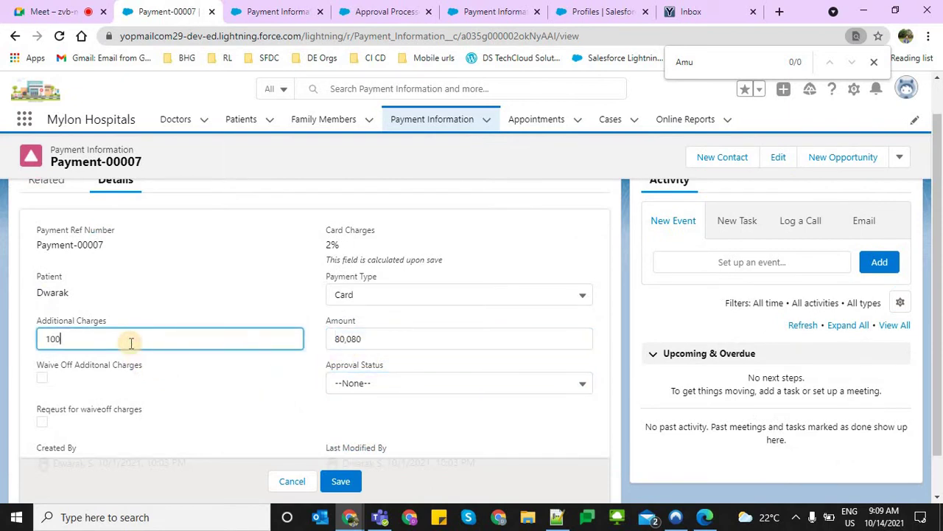
{"action": "left_click", "coordinate": [346, 480]}
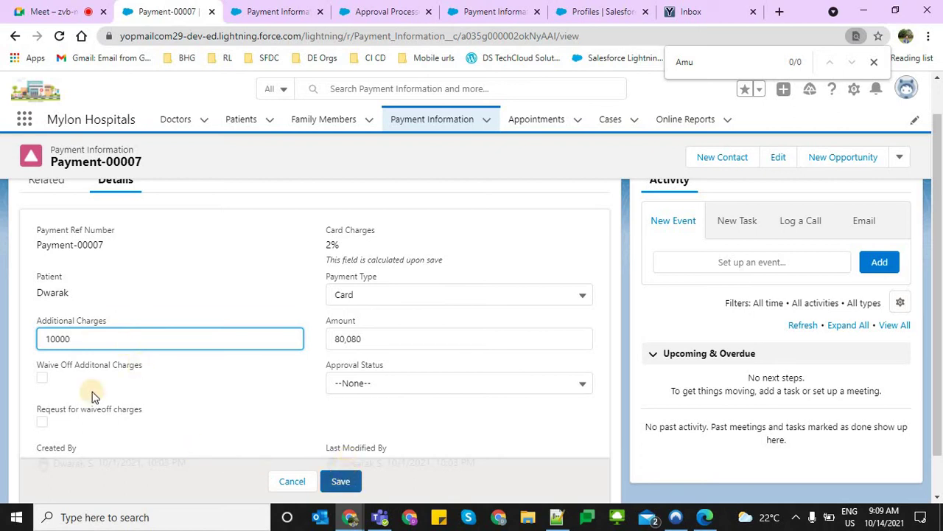
Tick Request for waiveoff charges and check the Additional Charges and Amount values
{"action": "double_click", "coordinate": [32, 415]}
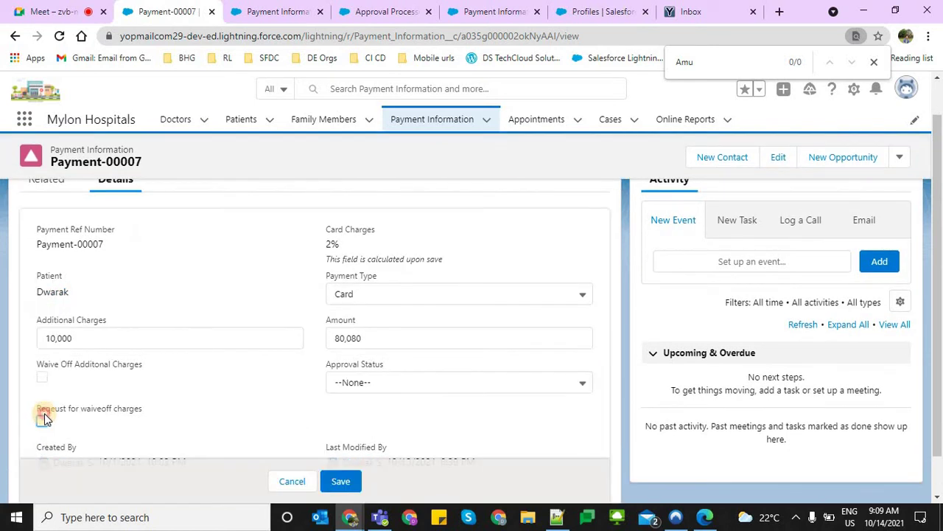
{"action": "left_click", "coordinate": [42, 419]}
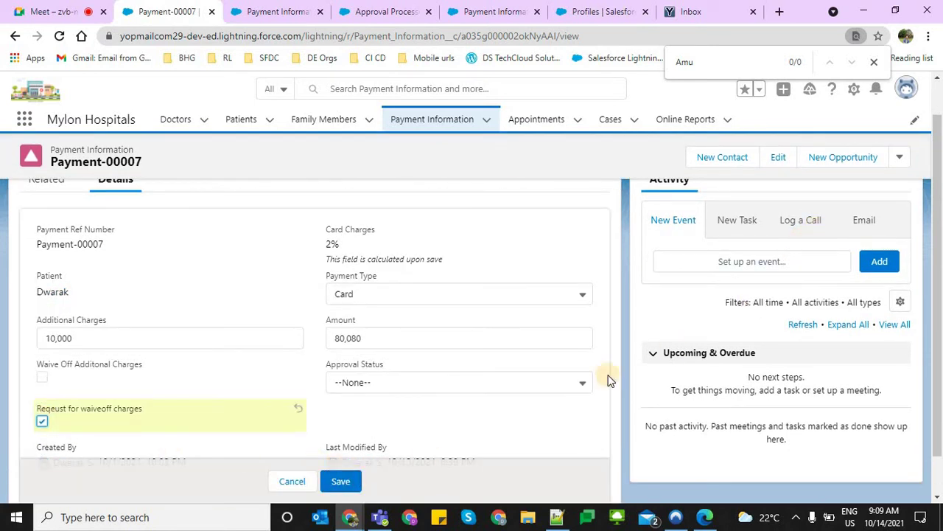
{"action": "left_click", "coordinate": [271, 331]}
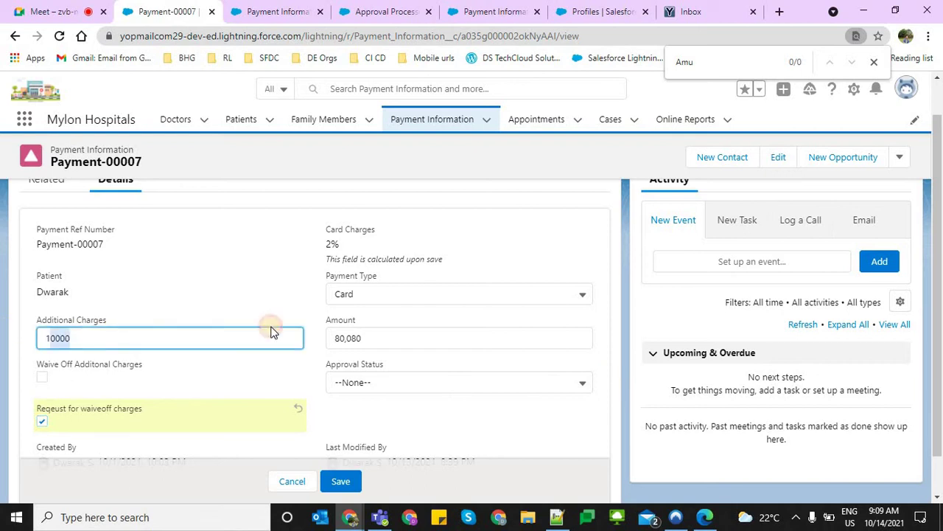
{"action": "key", "text": "Tab"}
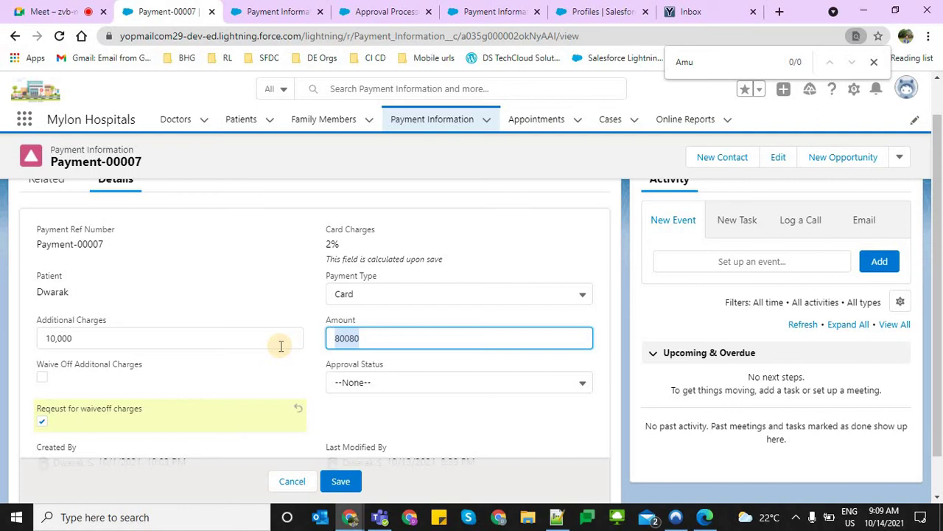
{"action": "left_click", "coordinate": [34, 335]}
{"action": "key", "text": "Tab"}
{"action": "left_click", "coordinate": [140, 342]}
{"action": "left_click_drag", "start_coordinate": [1, 351], "coordinate": [190, 303]}
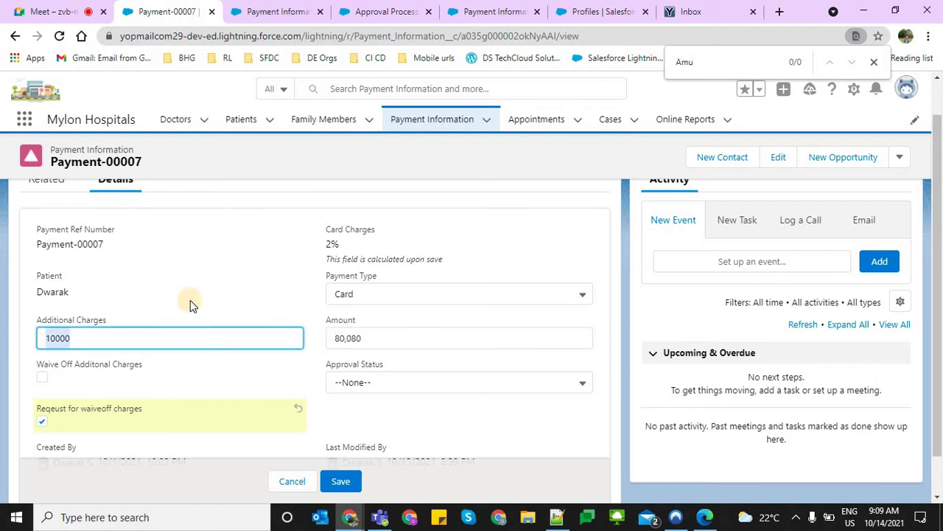
{"action": "left_click", "coordinate": [238, 289]}
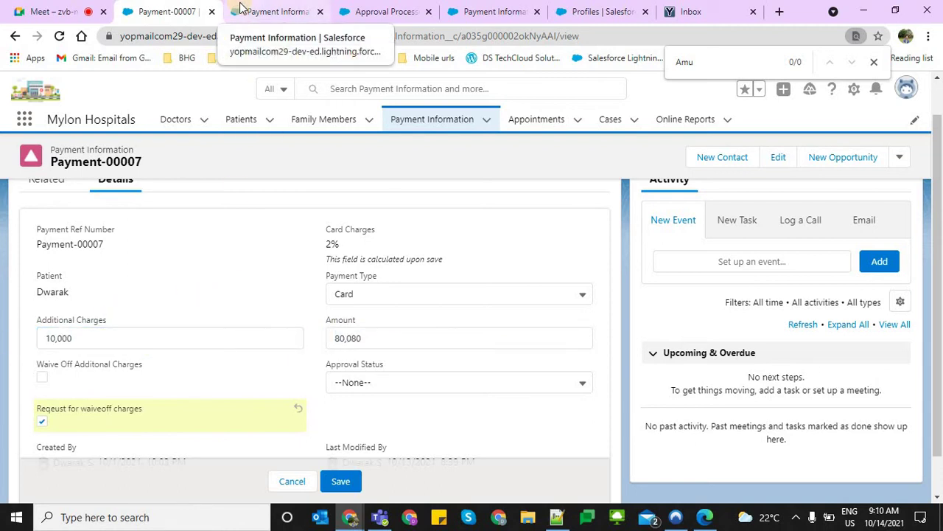
{"action": "key", "text": "Tab"}
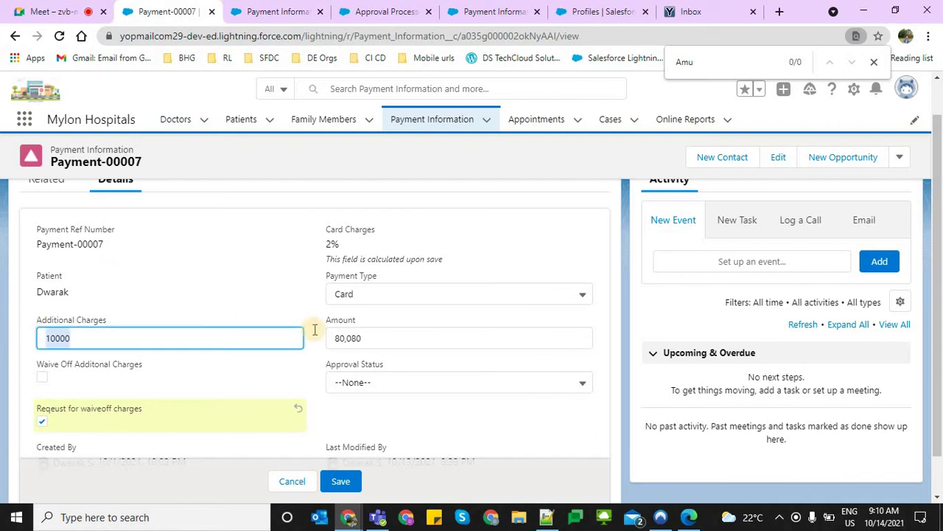
{"action": "key", "text": "Tab"}
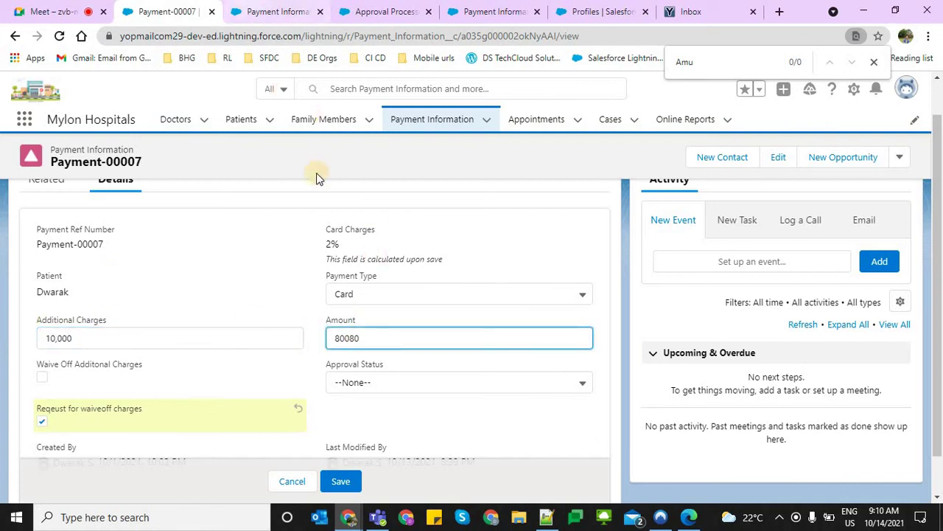
{"action": "left_click", "coordinate": [250, 7]}
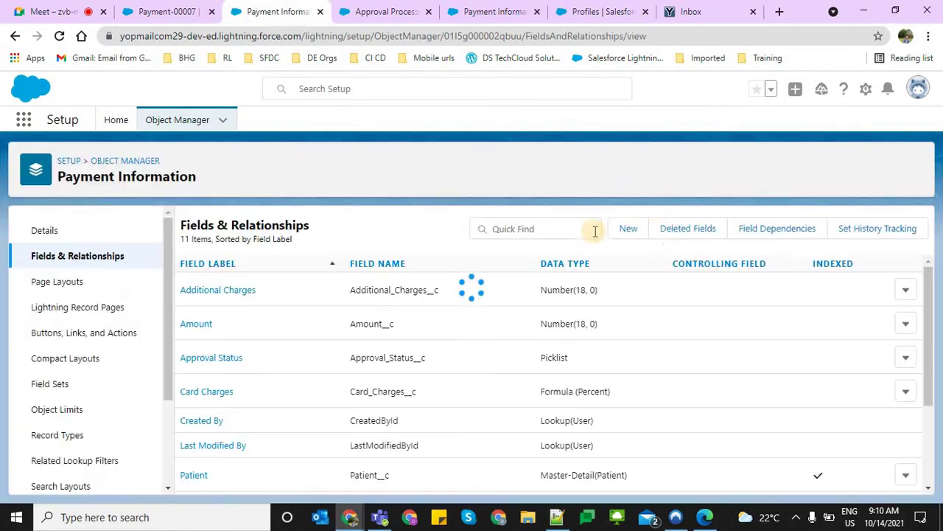
Create a read-only Number field 'Total Amount' on Payment Information, then return to Payment-00007
{"action": "left_click", "coordinate": [634, 236]}
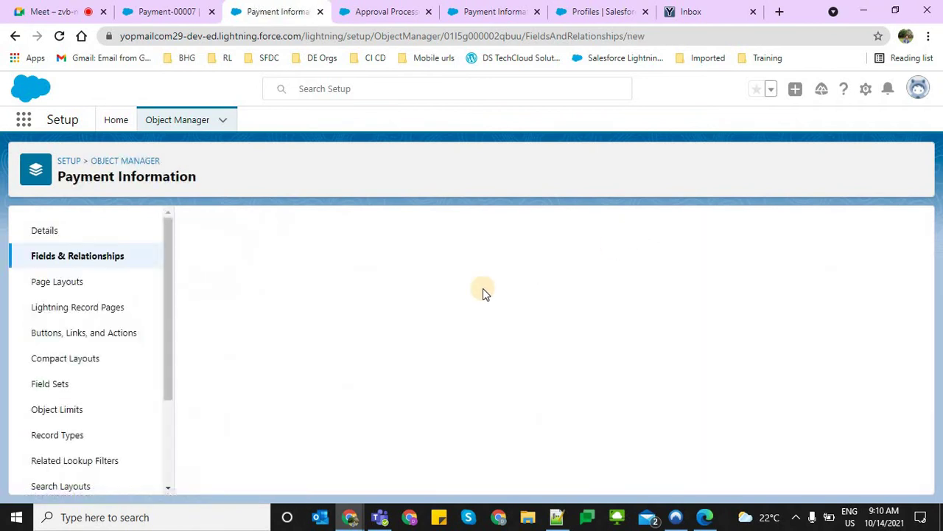
{"action": "scroll", "coordinate": [224, 425], "scroll_direction": "down", "scroll_amount": 4}
{"action": "scroll", "coordinate": [223, 420], "scroll_direction": "down", "scroll_amount": 2}
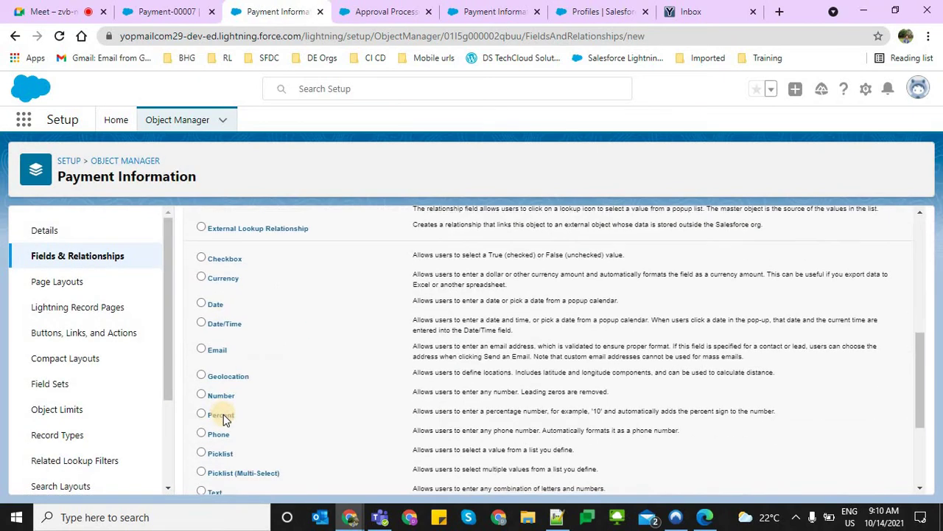
{"action": "left_click", "coordinate": [220, 396]}
{"action": "scroll", "coordinate": [737, 443], "scroll_direction": "down", "scroll_amount": 2}
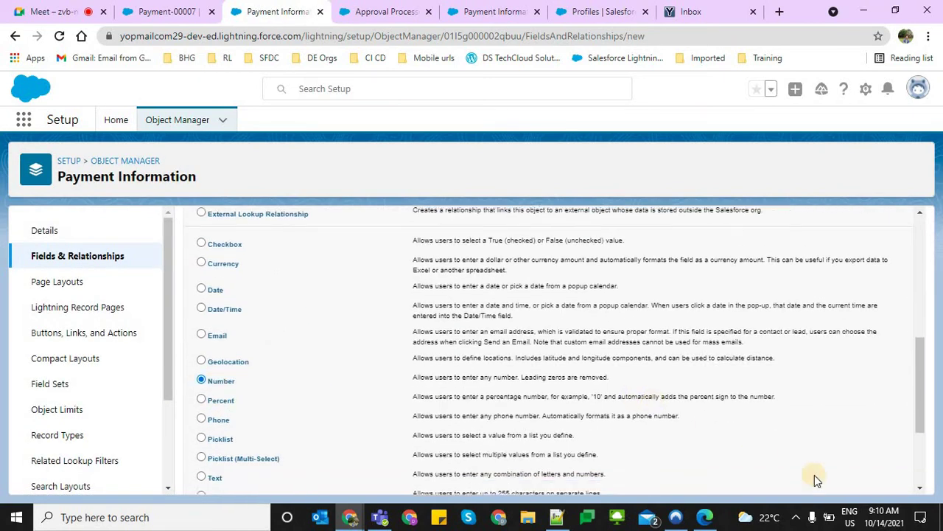
{"action": "left_click", "coordinate": [864, 476]}
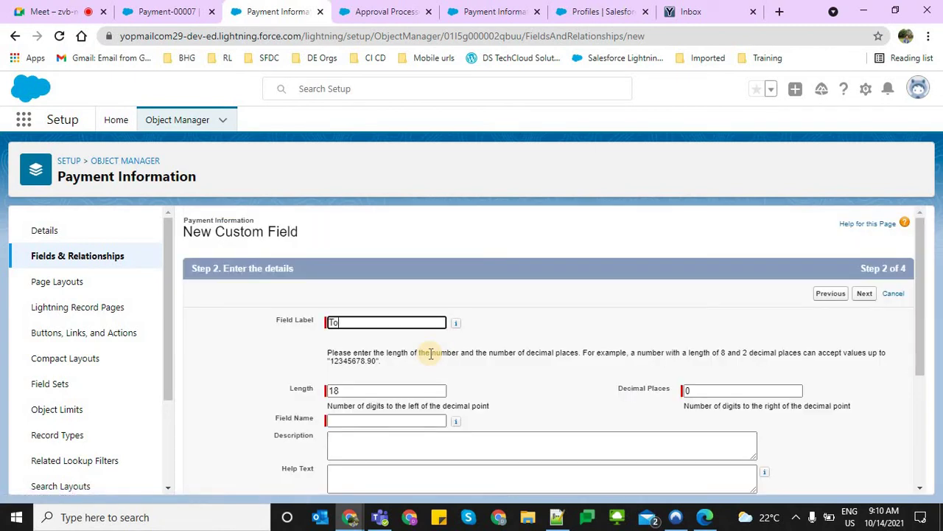
{"action": "type", "text": "tal Amoun"}
{"action": "key", "text": "Tab"}
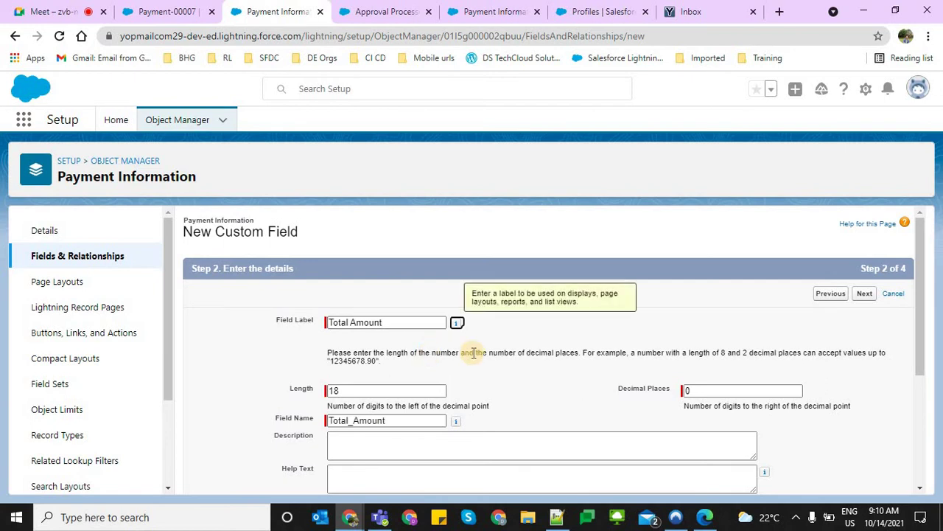
{"action": "left_click", "coordinate": [868, 294]}
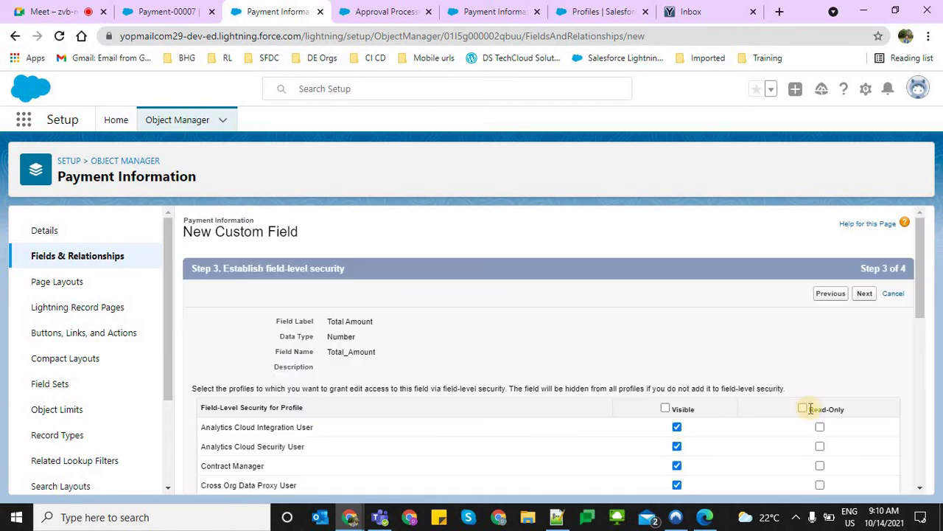
{"action": "left_click", "coordinate": [802, 408]}
{"action": "left_click", "coordinate": [870, 293]}
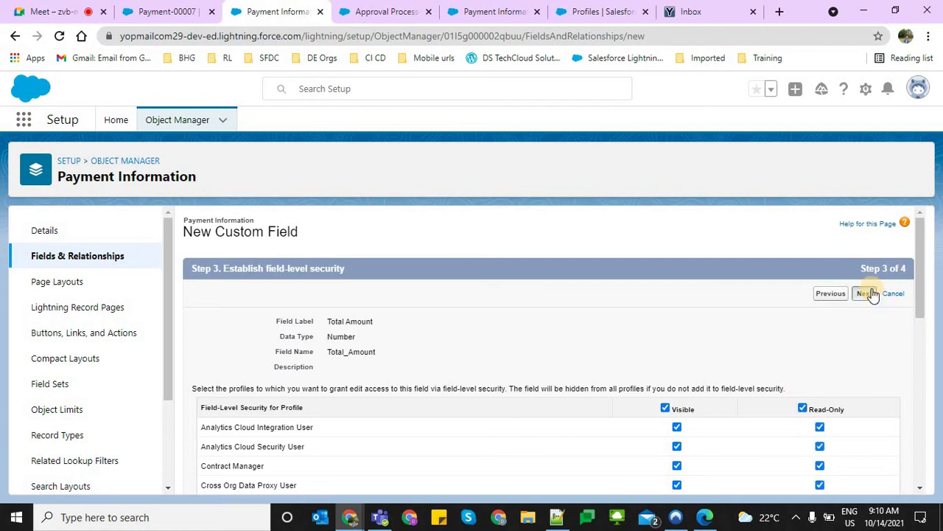
{"action": "left_click", "coordinate": [866, 293]}
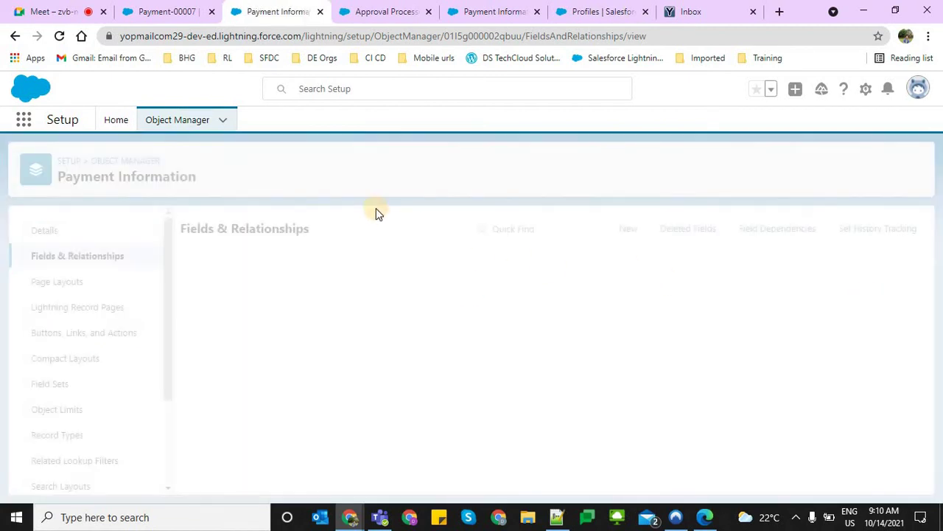
{"action": "left_click", "coordinate": [152, 11]}
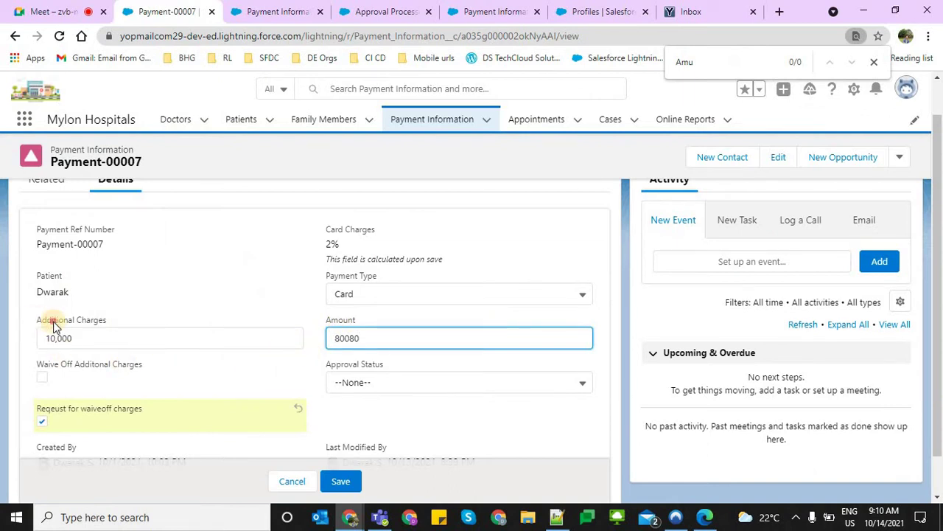
Check the Additional Charges and Amount fields on Payment-00007, then return to the fields list
{"action": "left_click_drag", "start_coordinate": [36, 320], "coordinate": [135, 336]}
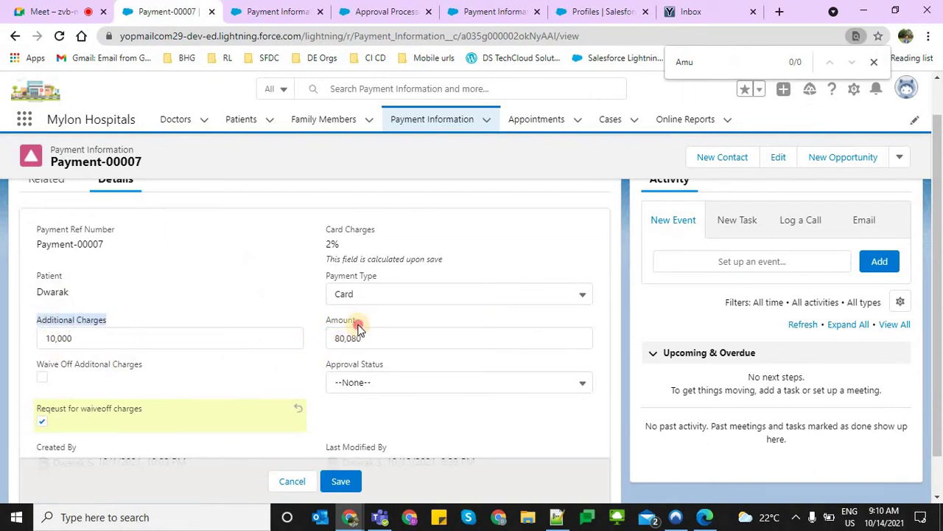
{"action": "left_click_drag", "start_coordinate": [359, 325], "coordinate": [322, 329]}
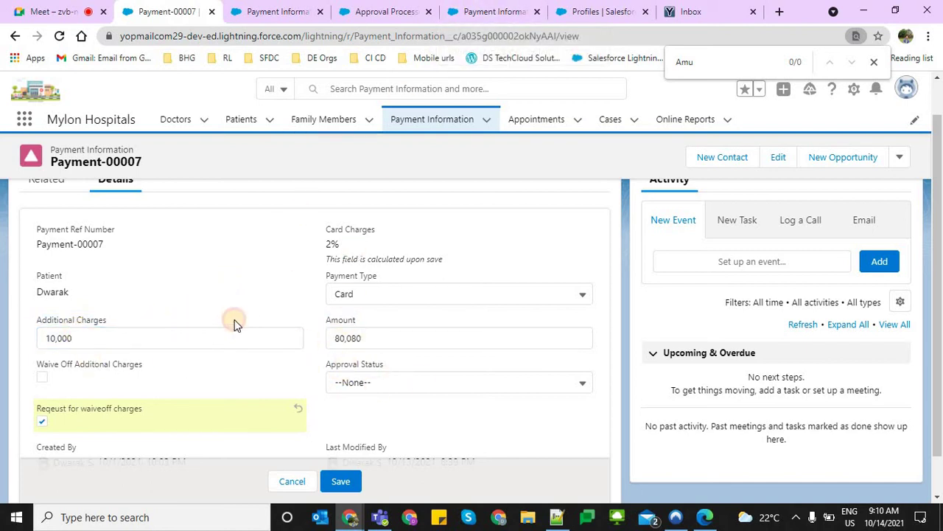
{"action": "left_click", "coordinate": [137, 333]}
{"action": "left_click", "coordinate": [390, 339]}
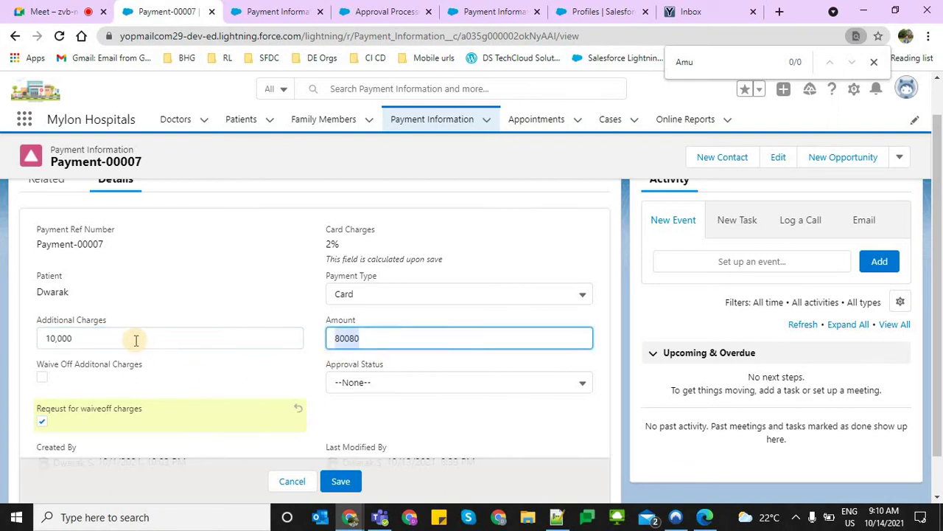
{"action": "left_click", "coordinate": [301, 337]}
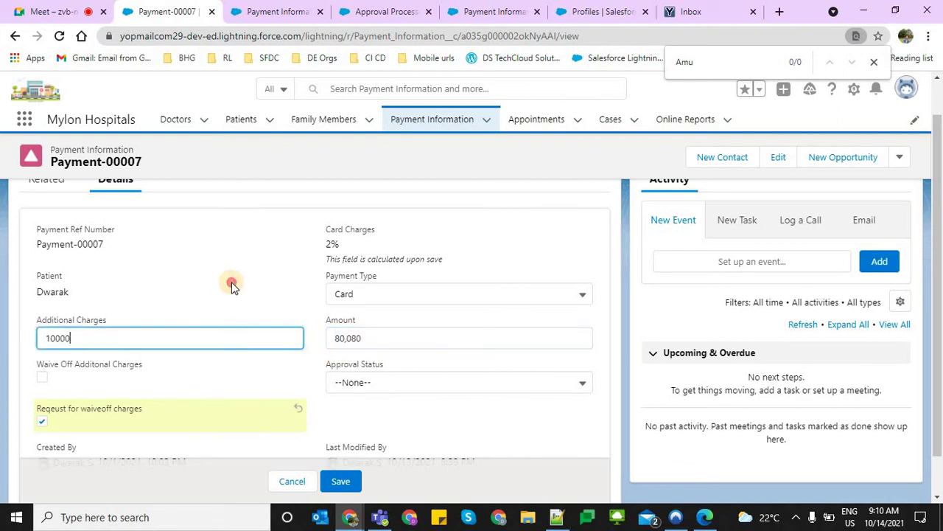
{"action": "left_click", "coordinate": [275, 9]}
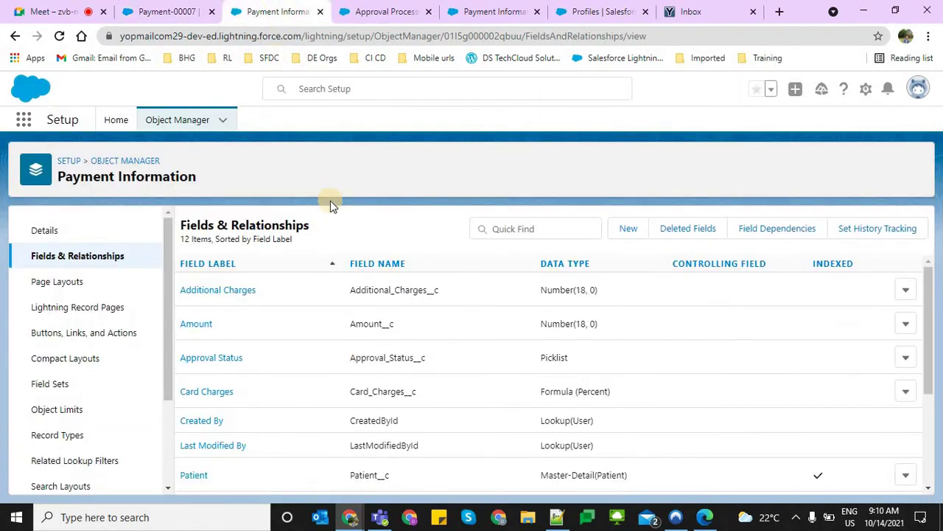
On the Payment Approval Process page, begin a new Field Update under Final Approval Actions
{"action": "left_click", "coordinate": [398, 6]}
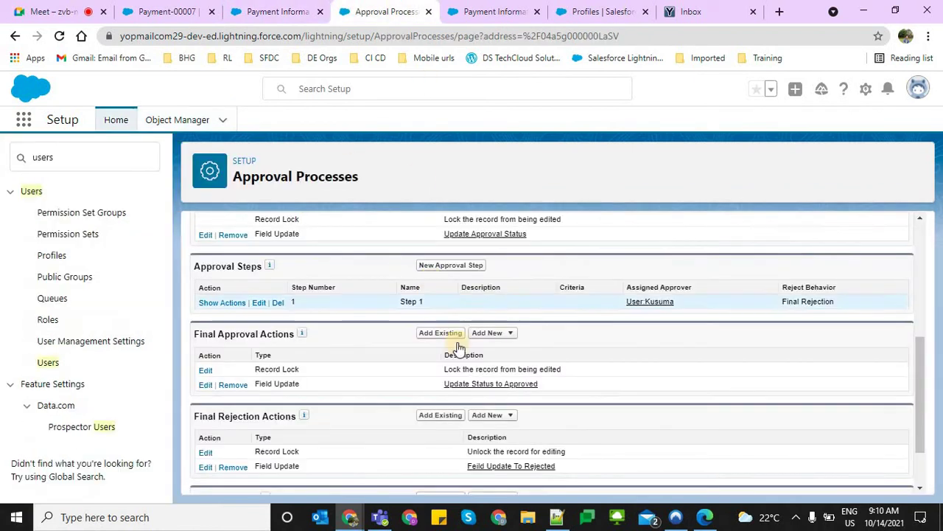
{"action": "scroll", "coordinate": [446, 336], "scroll_direction": "down", "scroll_amount": 2}
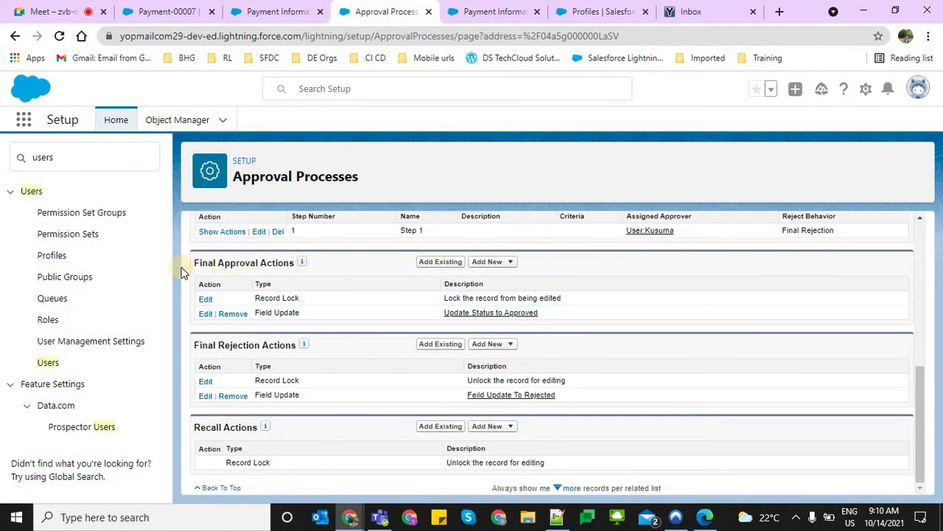
{"action": "left_click_drag", "start_coordinate": [281, 263], "coordinate": [489, 261]}
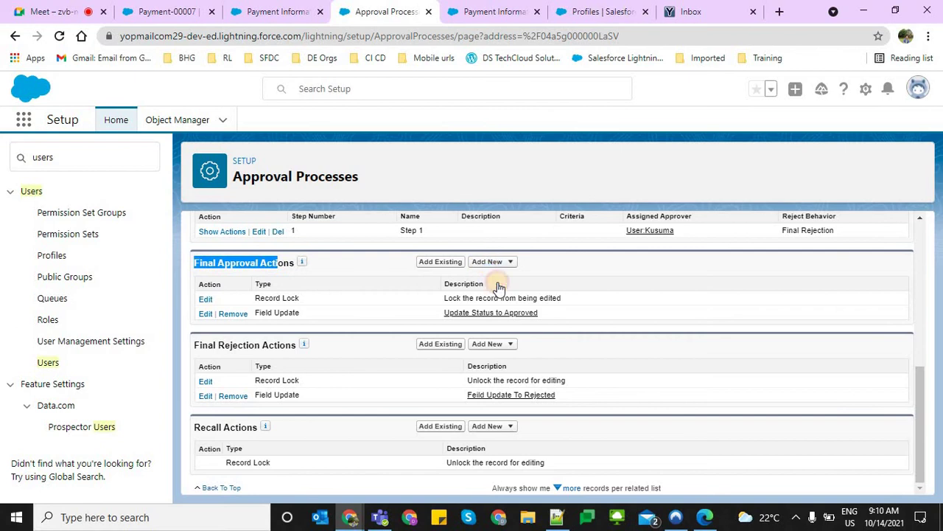
{"action": "left_click", "coordinate": [491, 261]}
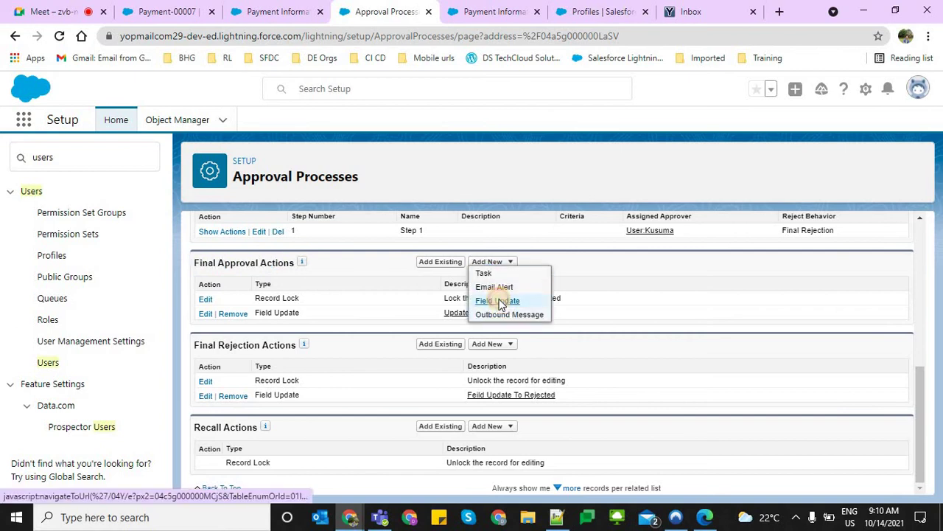
{"action": "left_click", "coordinate": [499, 301]}
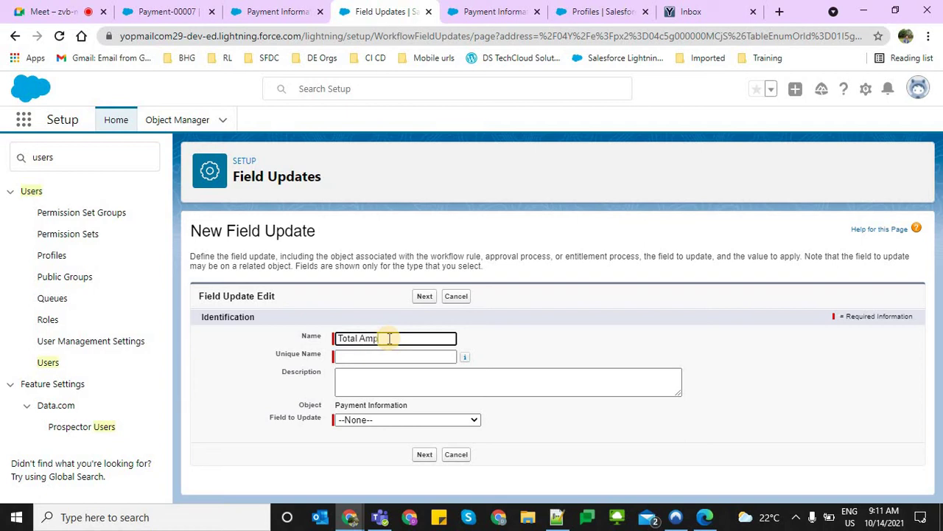
Finish naming the field update, target Total Amount, and switch the new value to a formula
{"action": "type", "text": "date"}
{"action": "key", "text": "Tab"}
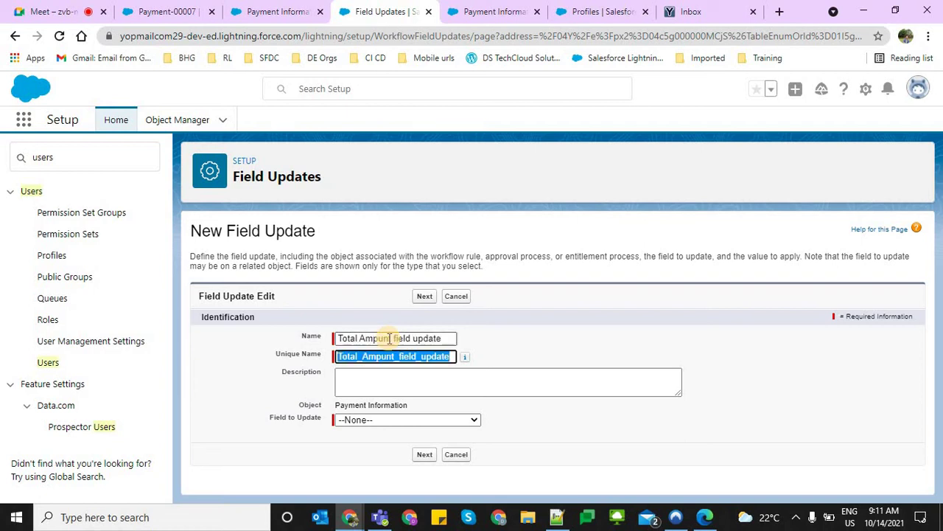
{"action": "left_click", "coordinate": [388, 419]}
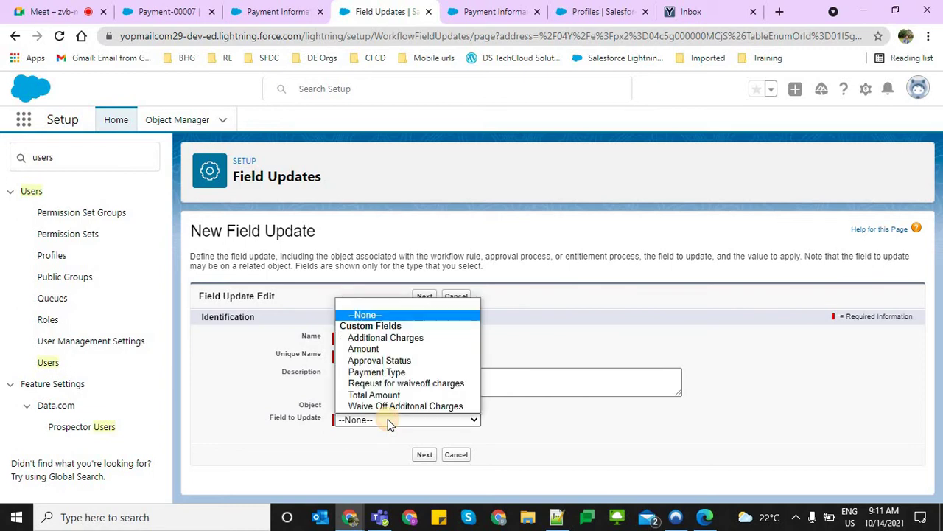
{"action": "left_click", "coordinate": [374, 394]}
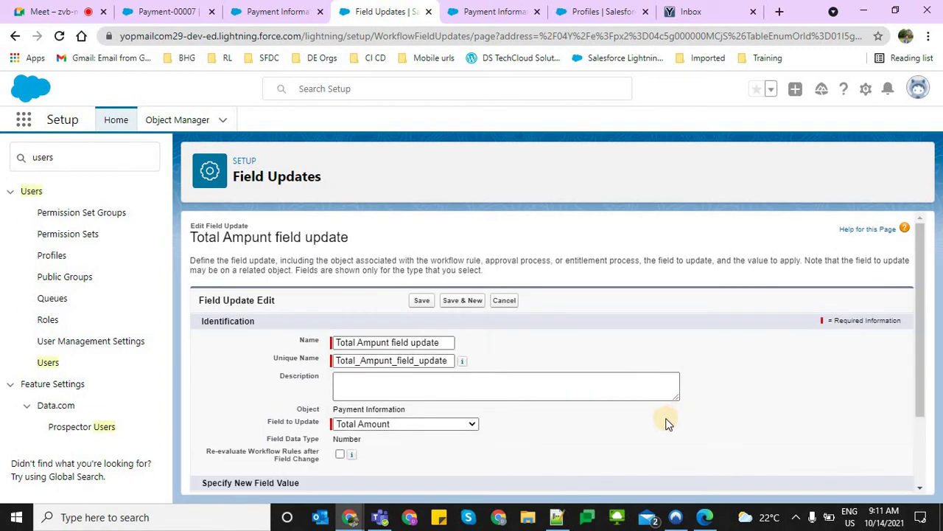
{"action": "scroll", "coordinate": [379, 430], "scroll_direction": "down", "scroll_amount": 1}
{"action": "left_click", "coordinate": [375, 434]}
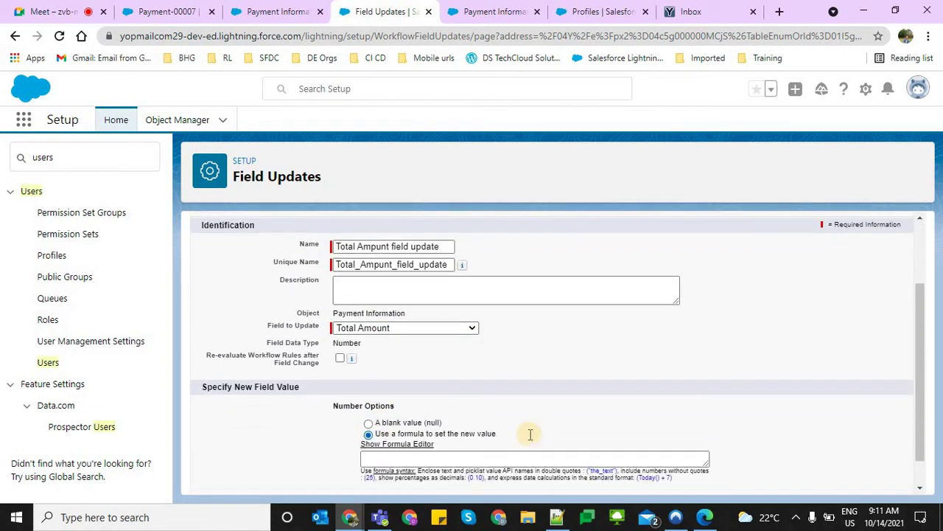
{"action": "scroll", "coordinate": [391, 428], "scroll_direction": "down", "scroll_amount": 1}
{"action": "left_click", "coordinate": [398, 418]}
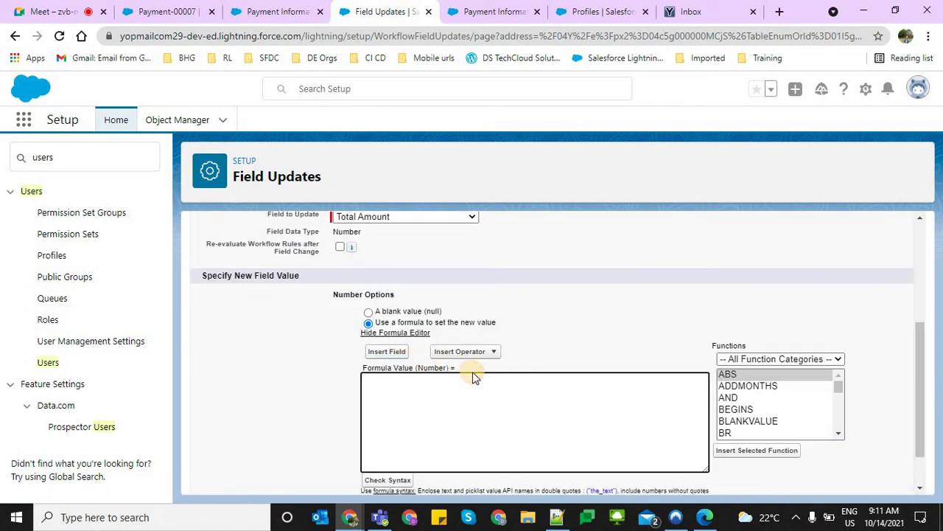
Insert the Additional Charges and Amount fields into the formula
{"action": "left_click", "coordinate": [386, 351]}
{"action": "left_click", "coordinate": [442, 348]}
{"action": "left_click", "coordinate": [455, 302]}
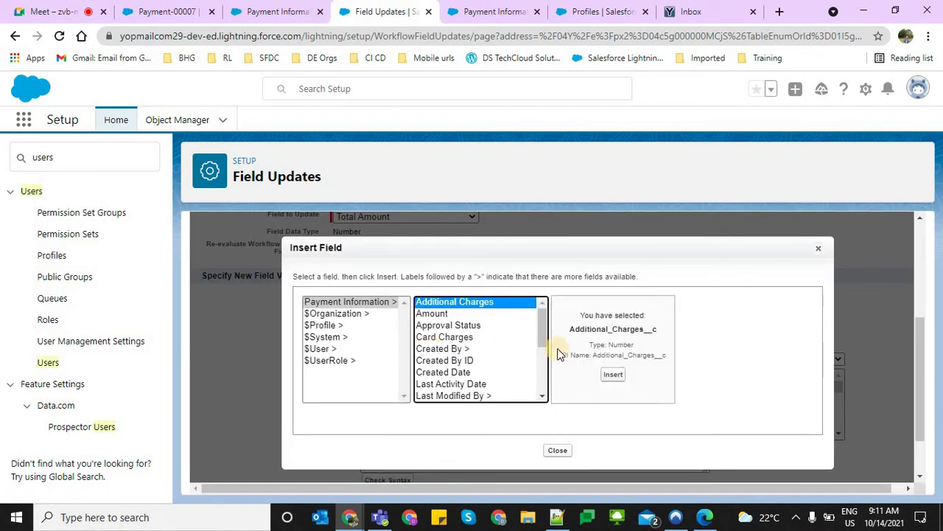
{"action": "left_click", "coordinate": [613, 374]}
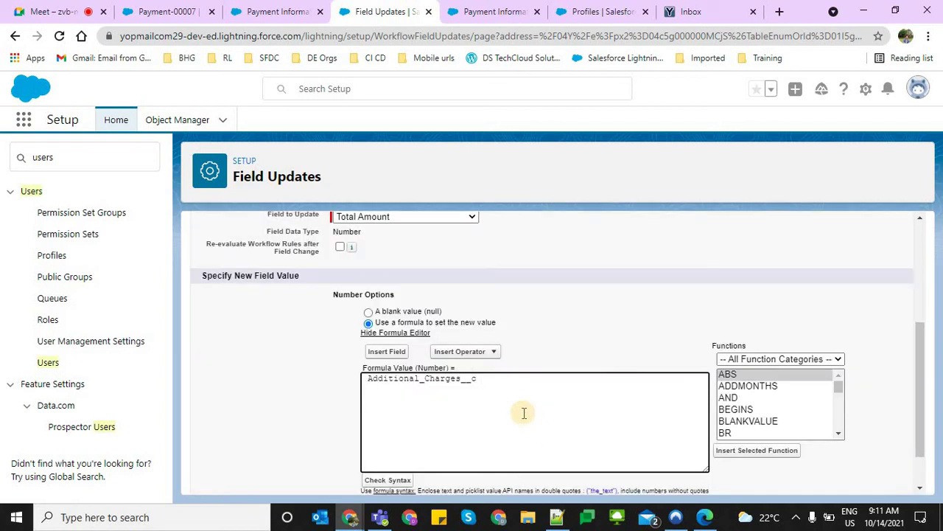
{"action": "left_click", "coordinate": [361, 376]}
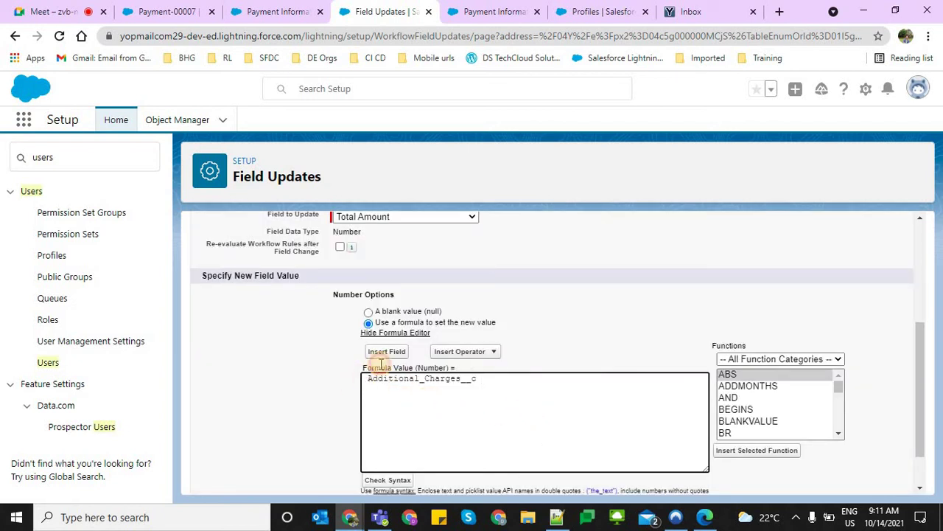
{"action": "left_click", "coordinate": [388, 352]}
{"action": "left_click", "coordinate": [444, 337]}
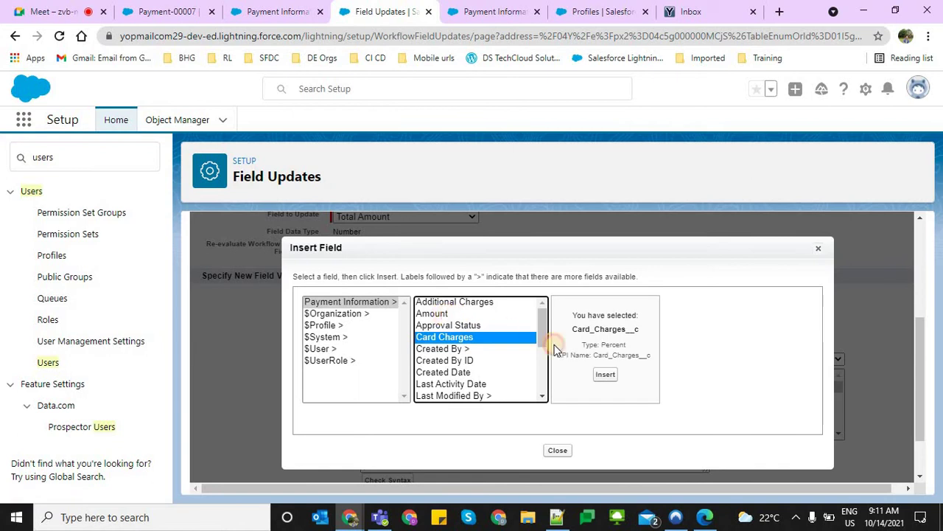
{"action": "left_click", "coordinate": [435, 313]}
{"action": "left_click", "coordinate": [600, 381]}
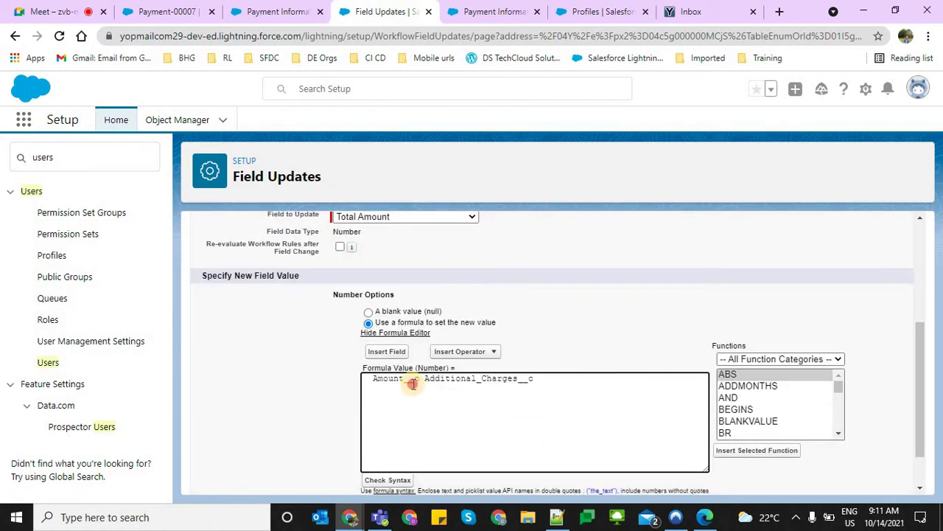
Trim the formula down to just Amount__c and save the Total Amount field update
{"action": "double_click", "coordinate": [413, 383]}
{"action": "key", "text": "Left"}
{"action": "type", "text": "Total"}
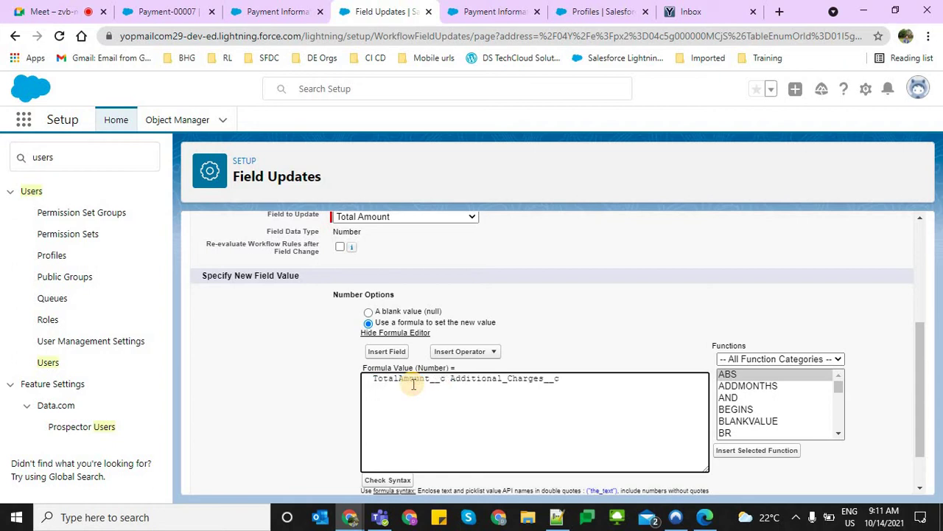
{"action": "key", "text": "BackSpace"}
{"action": "key", "text": "BackSpace"}
{"action": "key", "text": "BackSpace"}
{"action": "key", "text": "BackSpace"}
{"action": "key", "text": "BackSpace"}
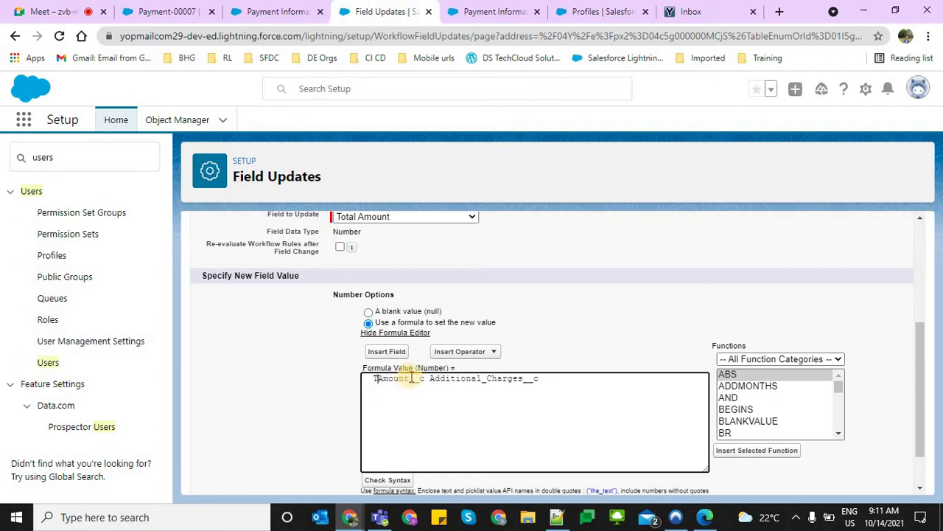
{"action": "left_click", "coordinate": [424, 378]}
{"action": "left_click", "coordinate": [686, 380], "text": "shift"}
{"action": "key", "text": "BackSpace"}
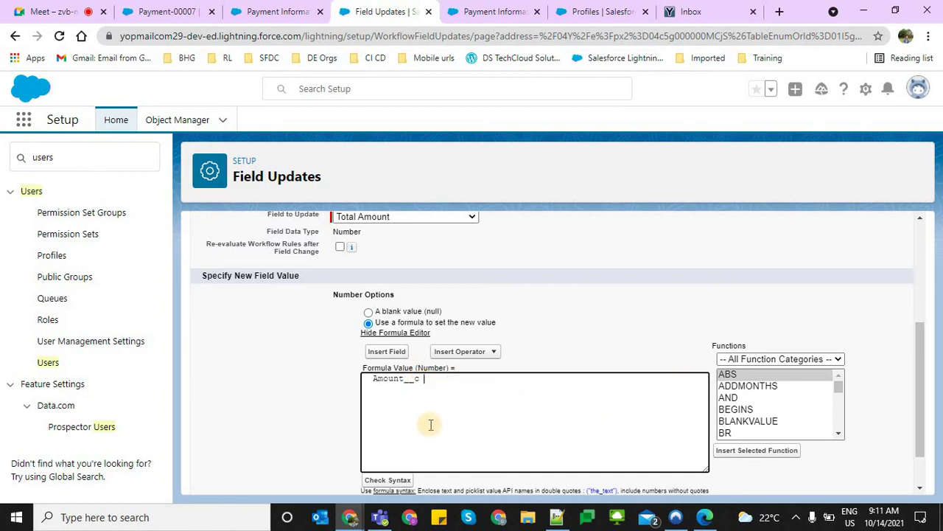
{"action": "scroll", "coordinate": [438, 456], "scroll_direction": "down", "scroll_amount": 2}
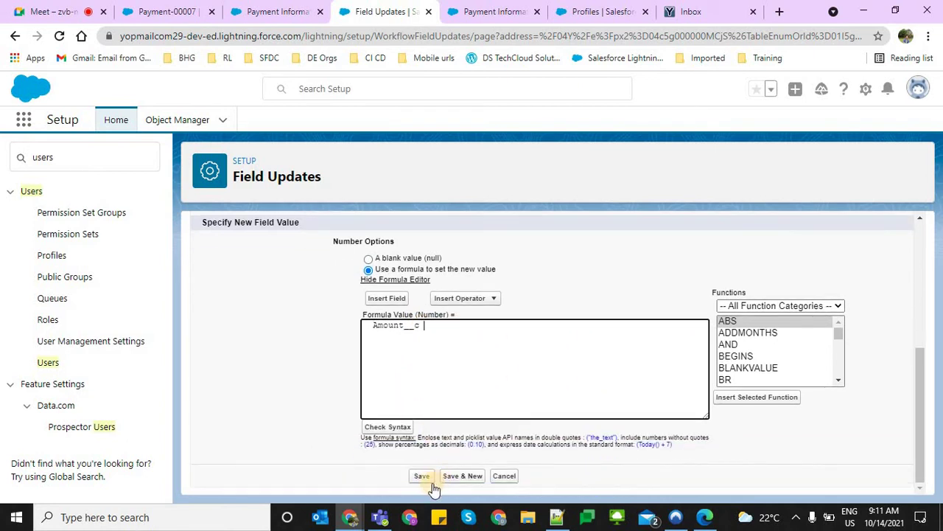
{"action": "left_click", "coordinate": [420, 476]}
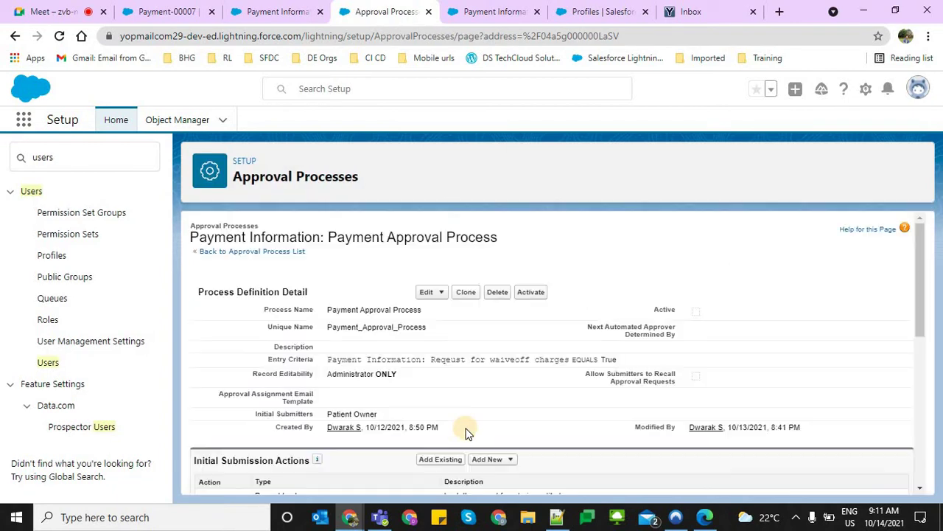
Activate the Payment Approval Process and confirm the activation
{"action": "scroll", "coordinate": [466, 432], "scroll_direction": "down", "scroll_amount": 10}
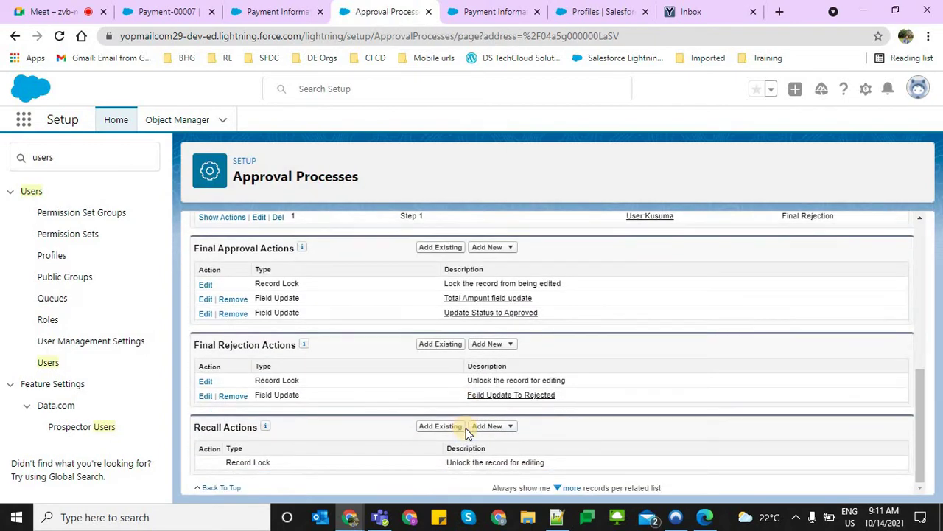
{"action": "scroll", "coordinate": [466, 433], "scroll_direction": "up", "scroll_amount": 10}
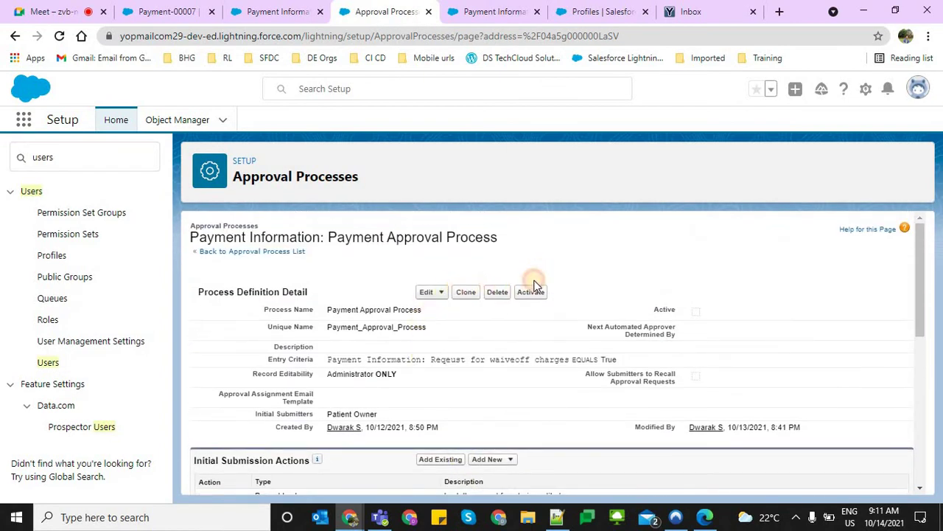
{"action": "left_click", "coordinate": [534, 292]}
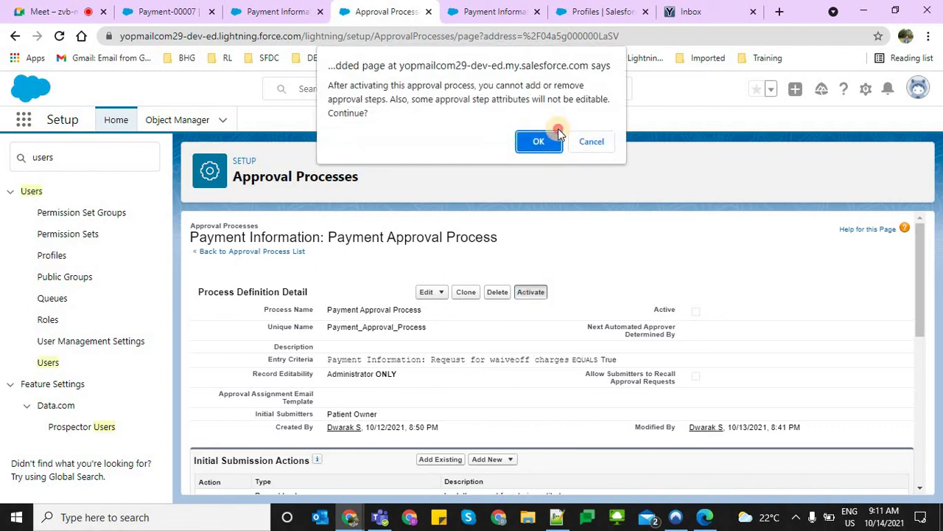
{"action": "left_click", "coordinate": [558, 141]}
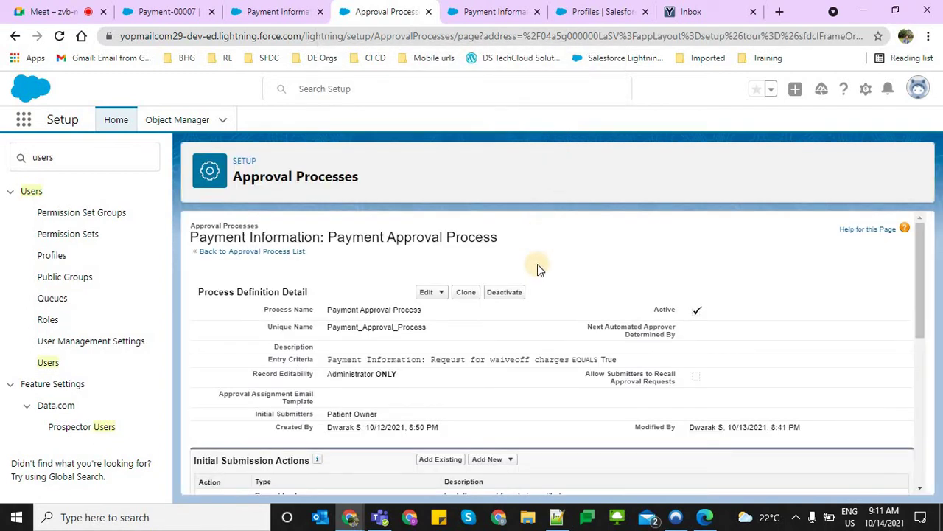
Start a new Field Update under Final Rejection Actions
{"action": "scroll", "coordinate": [354, 431], "scroll_direction": "down", "scroll_amount": 6}
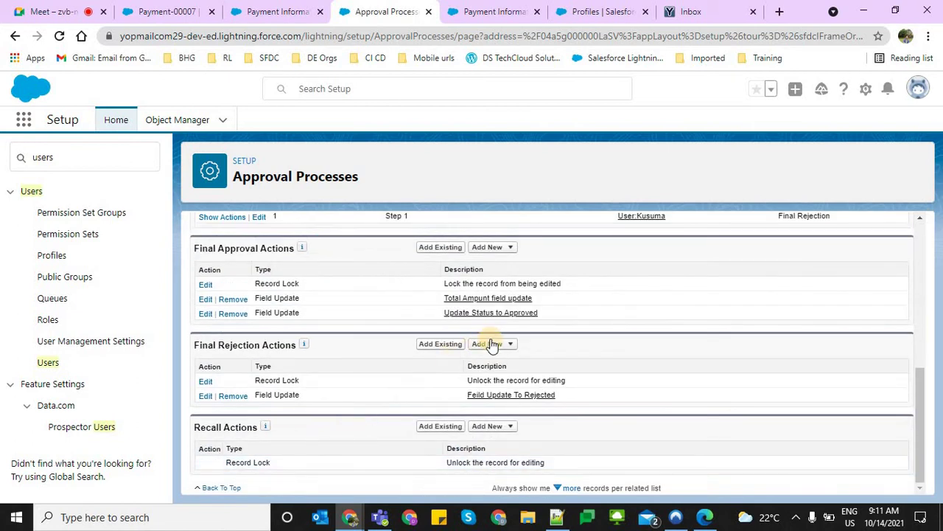
{"action": "left_click", "coordinate": [493, 345]}
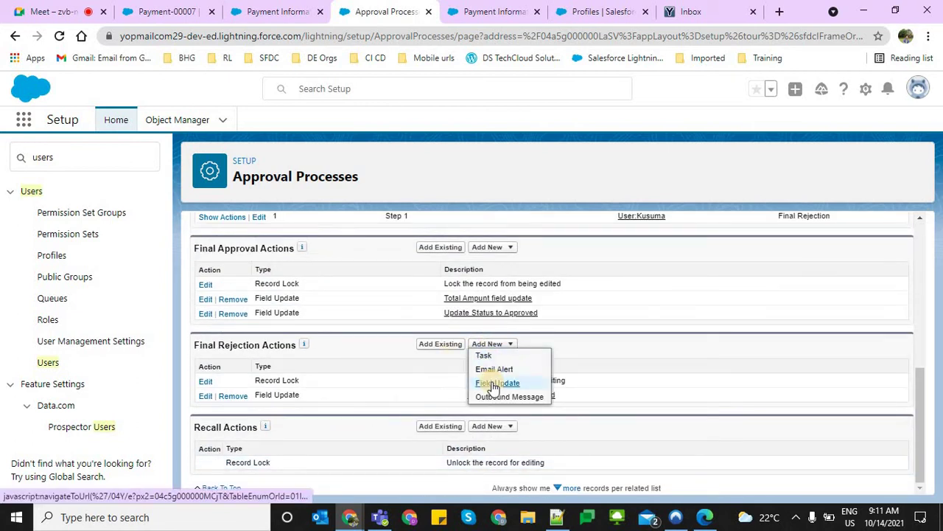
{"action": "left_click", "coordinate": [494, 384]}
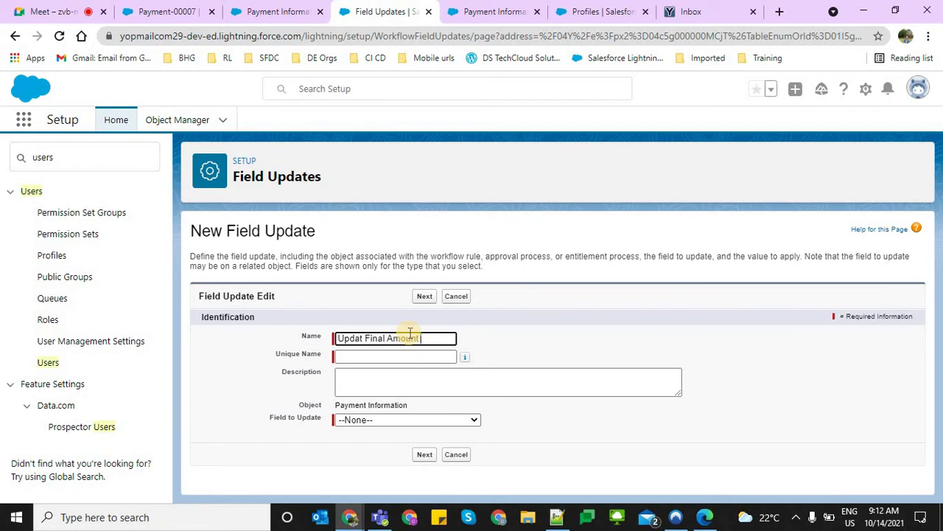
Name it Updat Final Amount, target Total Amount, and set the value by formula
{"action": "key", "text": "Tab"}
{"action": "left_click", "coordinate": [388, 420]}
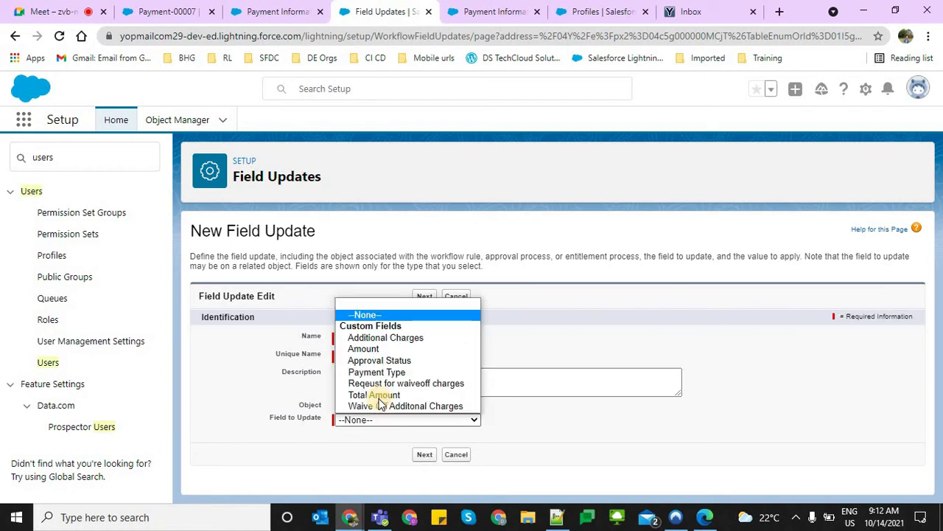
{"action": "key", "text": "Return"}
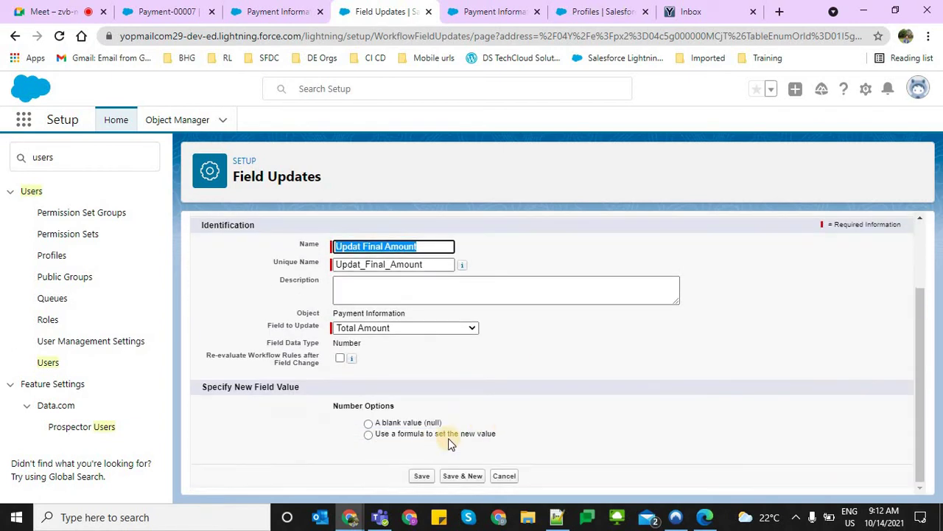
{"action": "left_click", "coordinate": [565, 421]}
{"action": "left_click", "coordinate": [369, 434]}
{"action": "scroll", "coordinate": [373, 412], "scroll_direction": "down", "scroll_amount": 1}
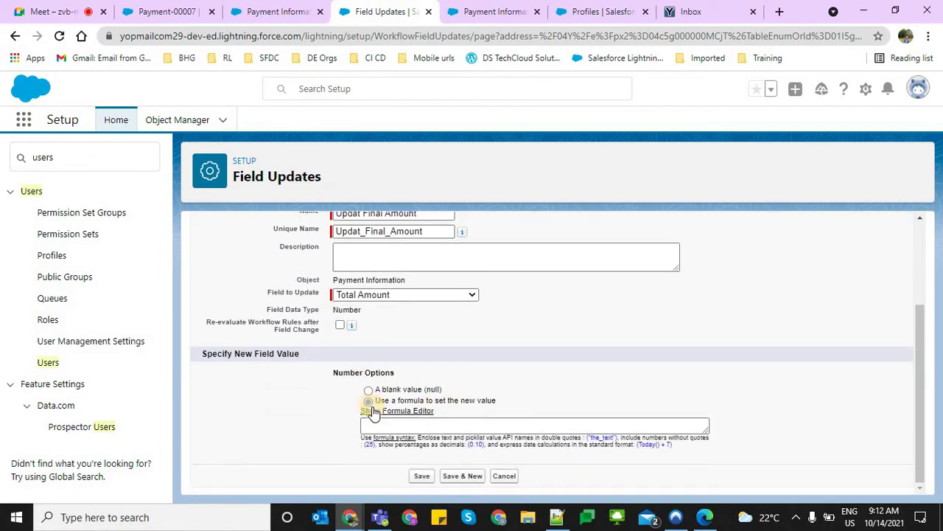
{"action": "left_click", "coordinate": [373, 413]}
{"action": "scroll", "coordinate": [385, 374], "scroll_direction": "down", "scroll_amount": 4}
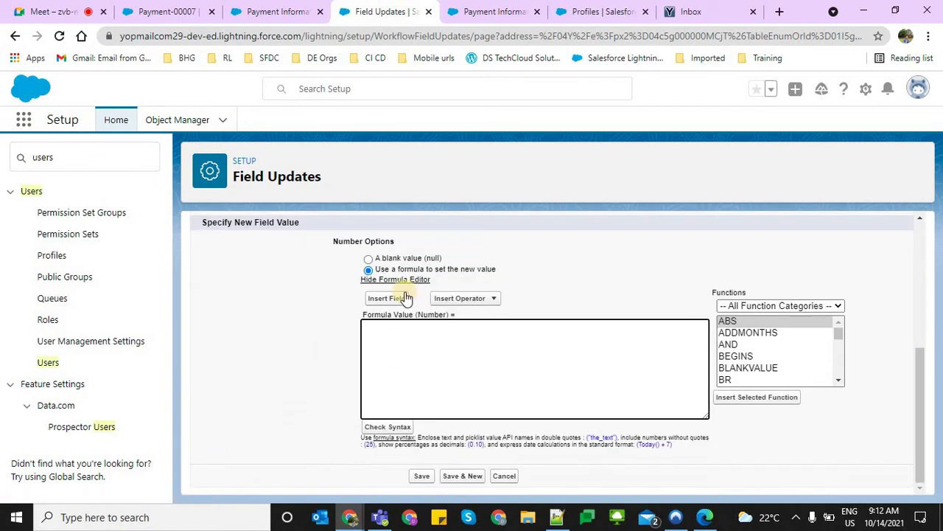
Build the formula Additional_Charges__c + Amount__c and save the field update
{"action": "left_click", "coordinate": [388, 298]}
{"action": "left_click", "coordinate": [457, 314]}
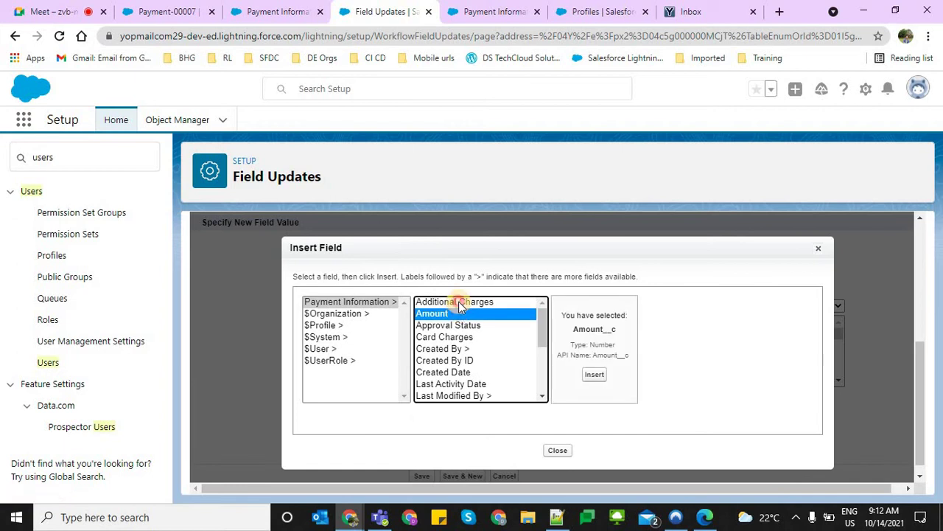
{"action": "left_click", "coordinate": [456, 302]}
{"action": "left_click", "coordinate": [604, 376]}
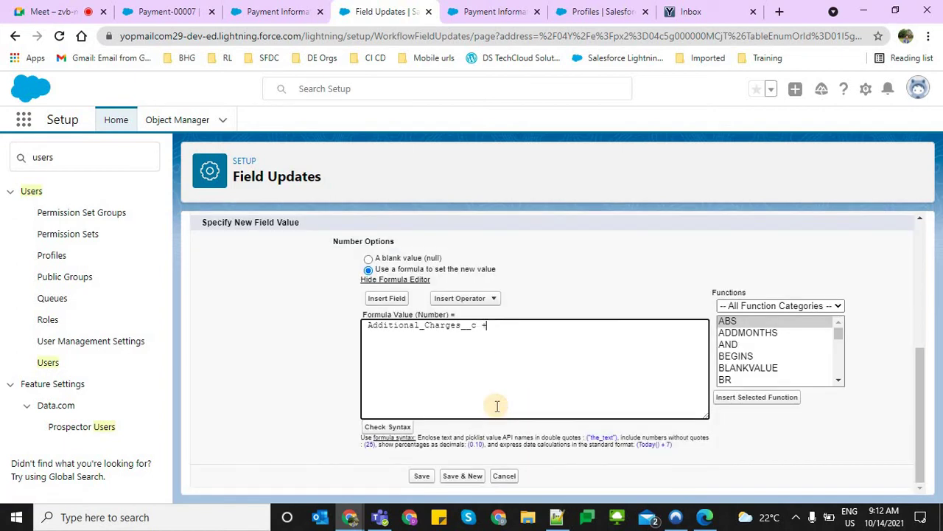
{"action": "type", "text": "+"}
{"action": "left_click", "coordinate": [386, 298]}
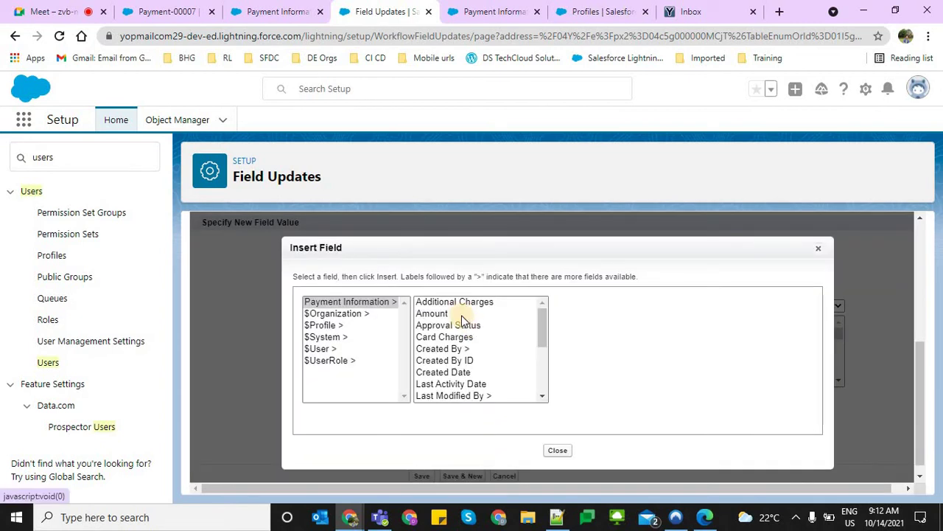
{"action": "left_click", "coordinate": [435, 313]}
{"action": "left_click", "coordinate": [591, 379]}
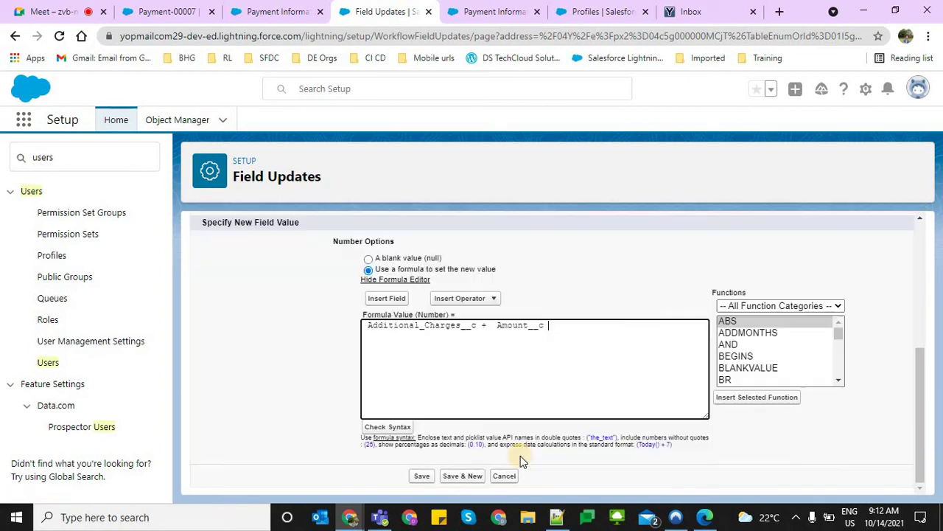
{"action": "left_click", "coordinate": [420, 476]}
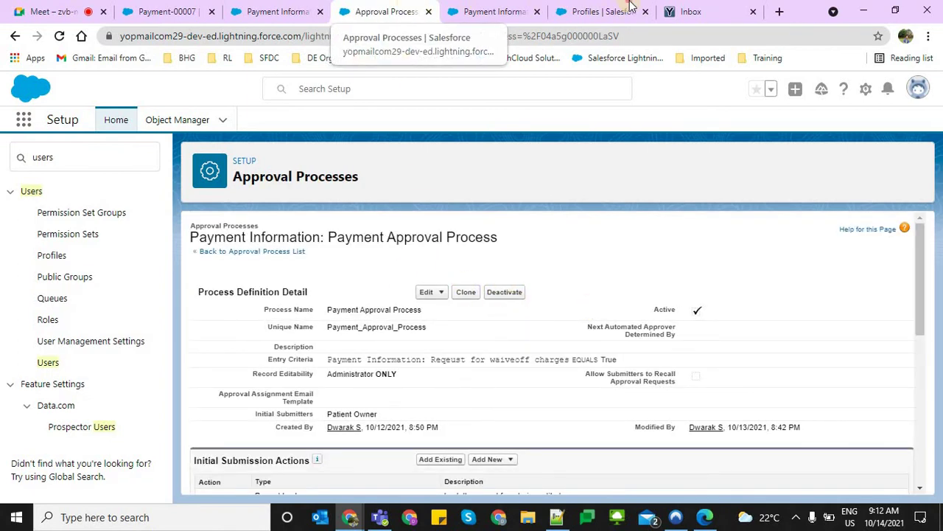
Open the staff user's record in a new tab and follow its Staff Profile link
{"action": "left_click", "coordinate": [600, 11]}
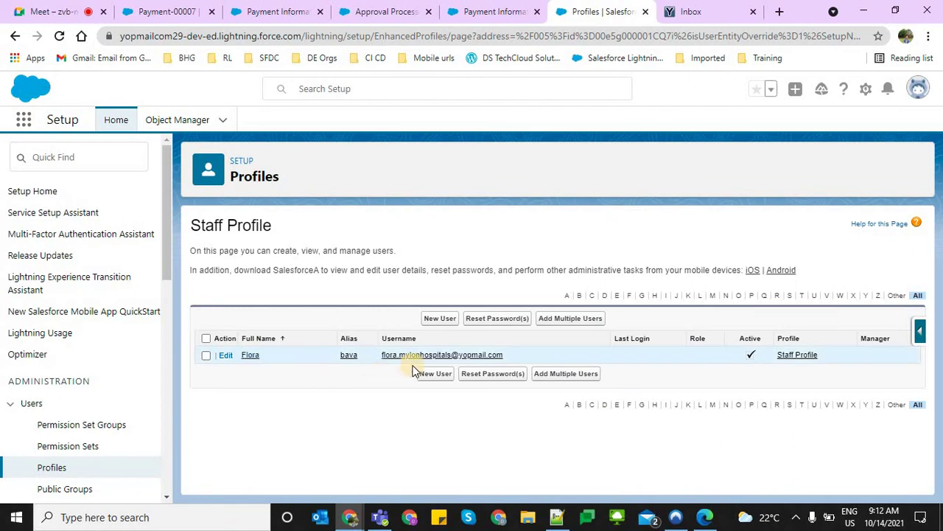
{"action": "left_click", "coordinate": [406, 361]}
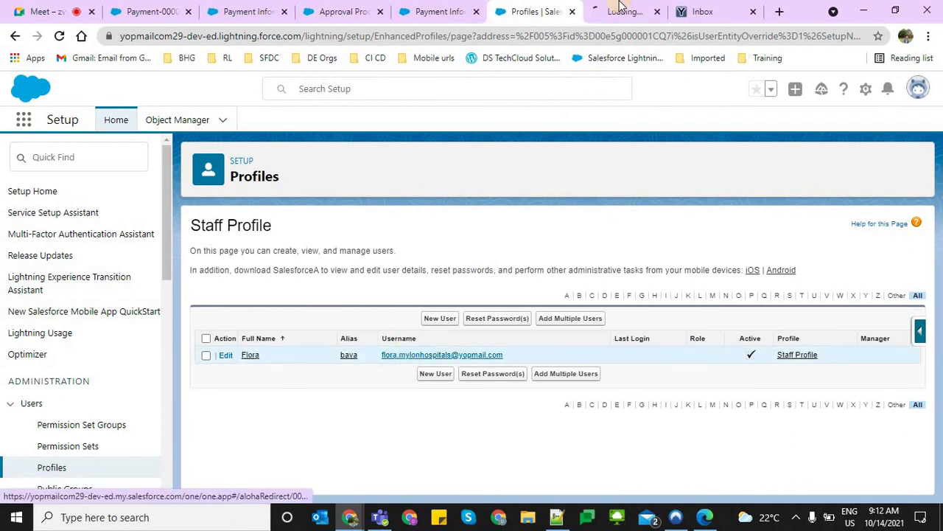
{"action": "left_click", "coordinate": [625, 11]}
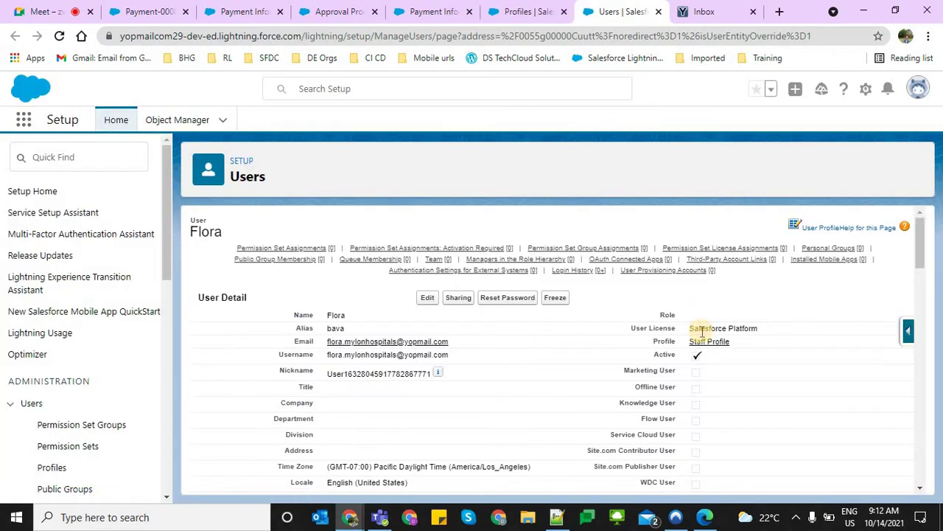
{"action": "left_click", "coordinate": [700, 344]}
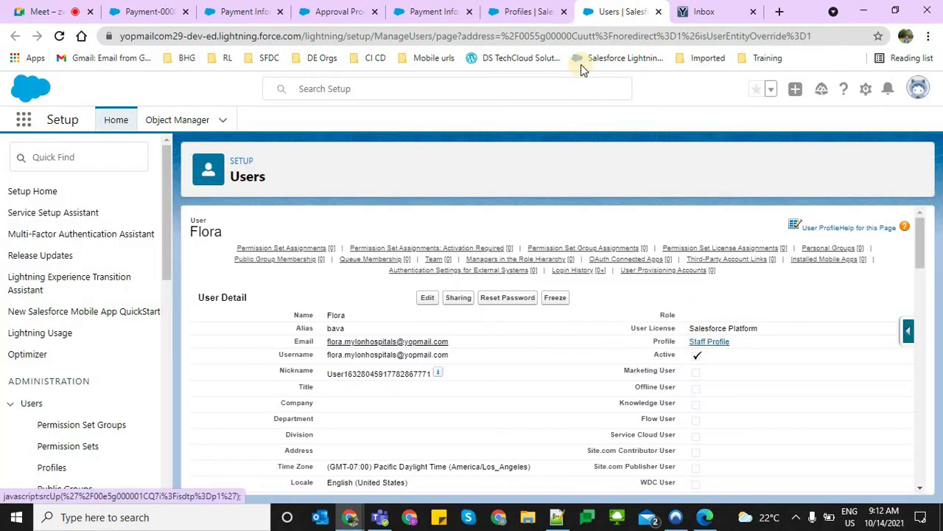
{"action": "left_click", "coordinate": [626, 22]}
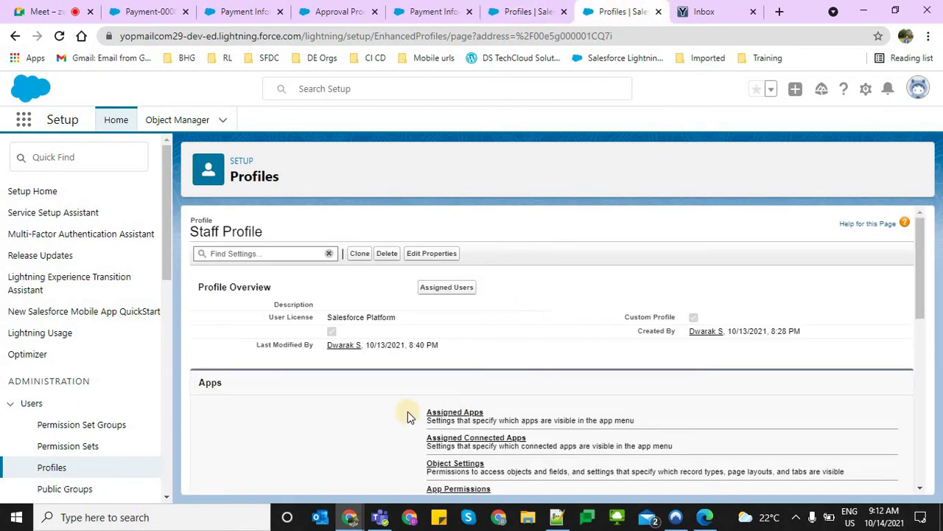
Set Mylon Hospitals as visible and default, hide Platform in Assigned Apps, and save
{"action": "left_click", "coordinate": [467, 414]}
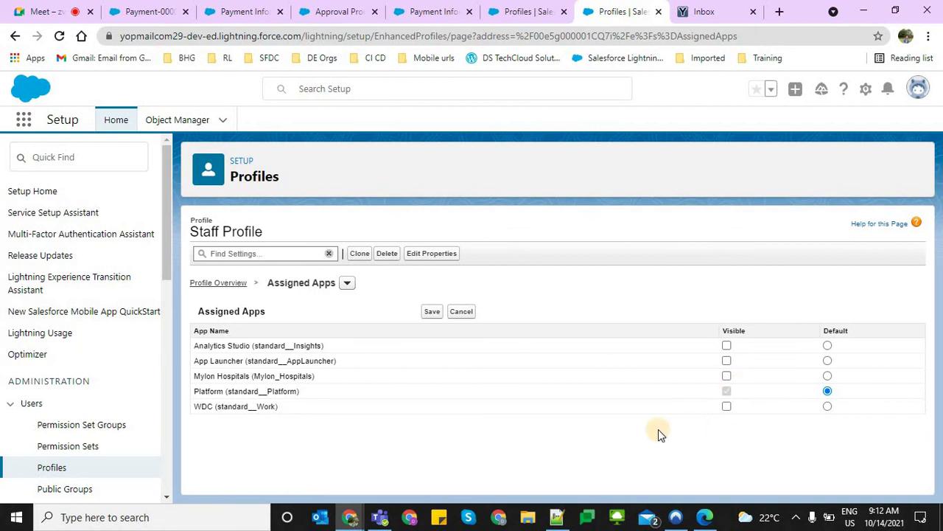
{"action": "left_click", "coordinate": [726, 376]}
{"action": "left_click", "coordinate": [819, 376]}
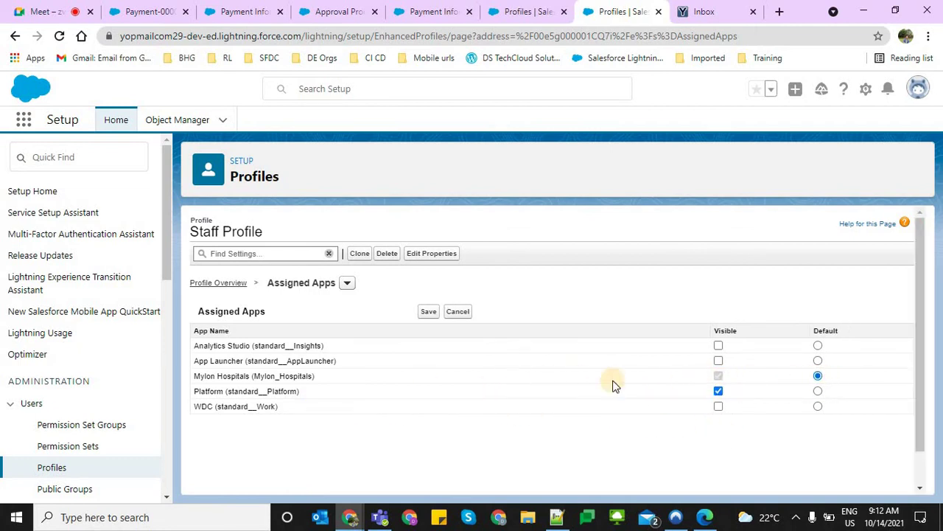
{"action": "left_click", "coordinate": [722, 395]}
{"action": "left_click_drag", "start_coordinate": [200, 376], "coordinate": [398, 372]}
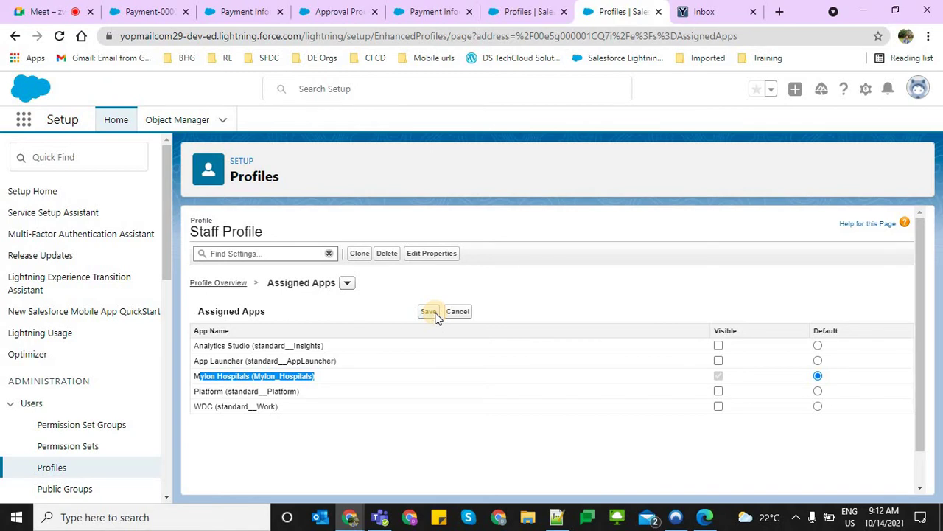
{"action": "left_click", "coordinate": [430, 311]}
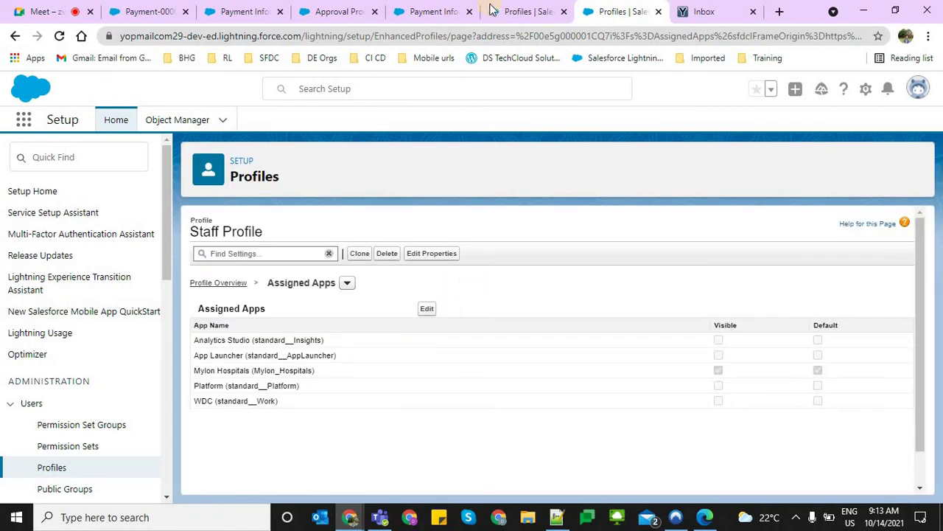
Open the staff user's detail page and select their e-mail address
{"action": "left_click", "coordinate": [524, 11]}
{"action": "left_click", "coordinate": [250, 356]}
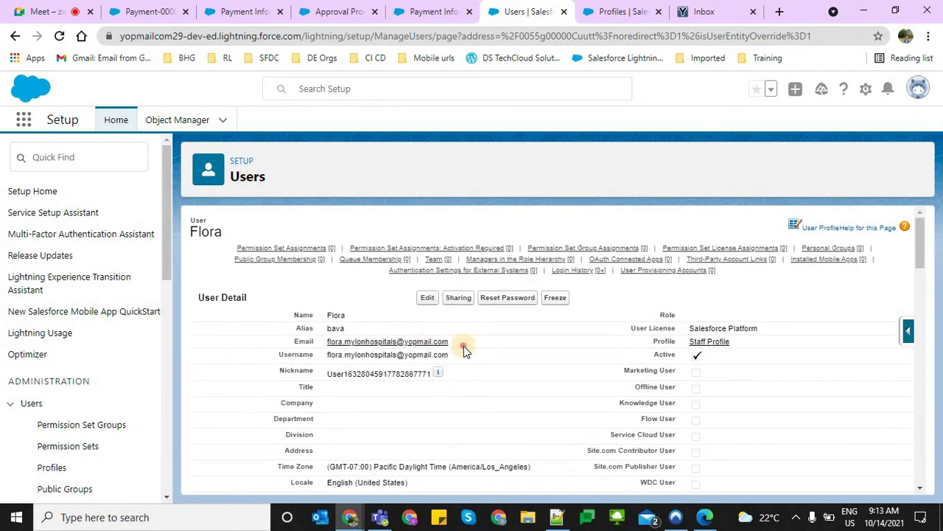
{"action": "left_click_drag", "start_coordinate": [463, 346], "coordinate": [337, 344]}
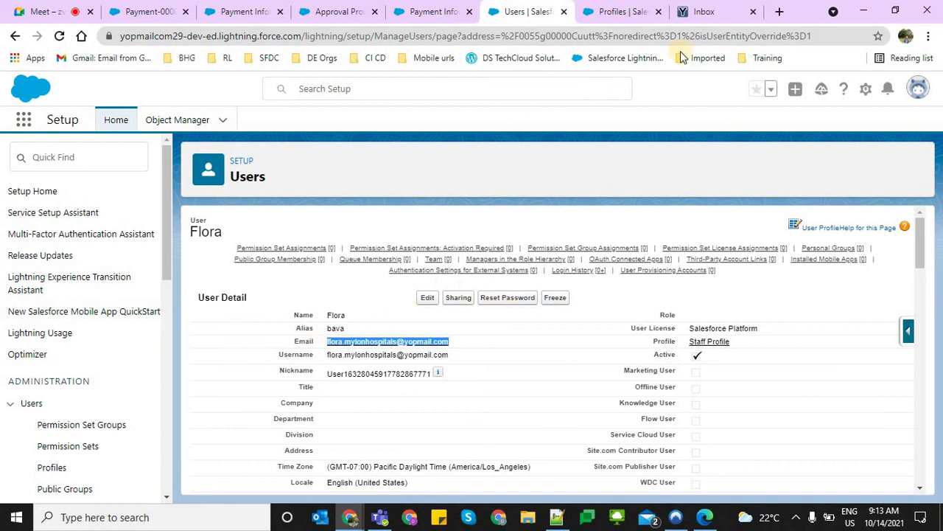
Open a private browsing window and load the Salesforce login page
{"action": "left_click", "coordinate": [778, 12]}
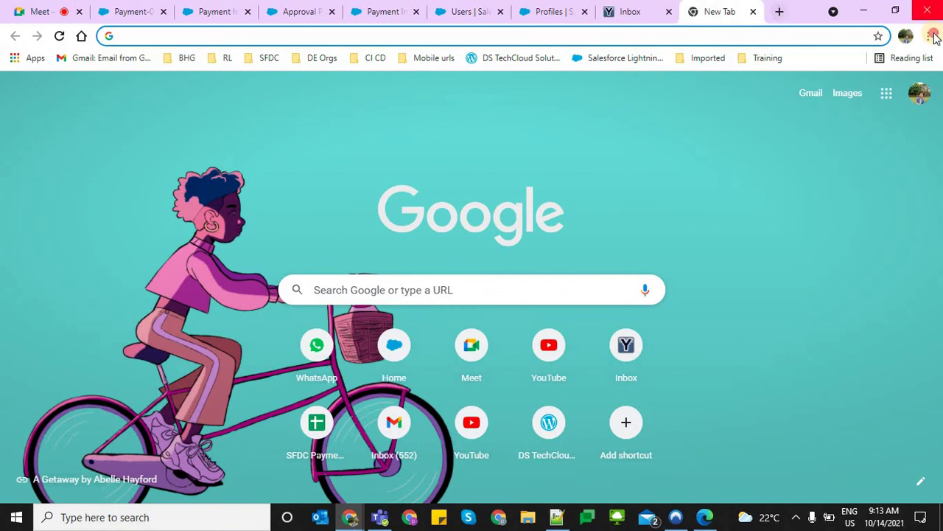
{"action": "left_click", "coordinate": [928, 35]}
{"action": "left_click", "coordinate": [872, 89]}
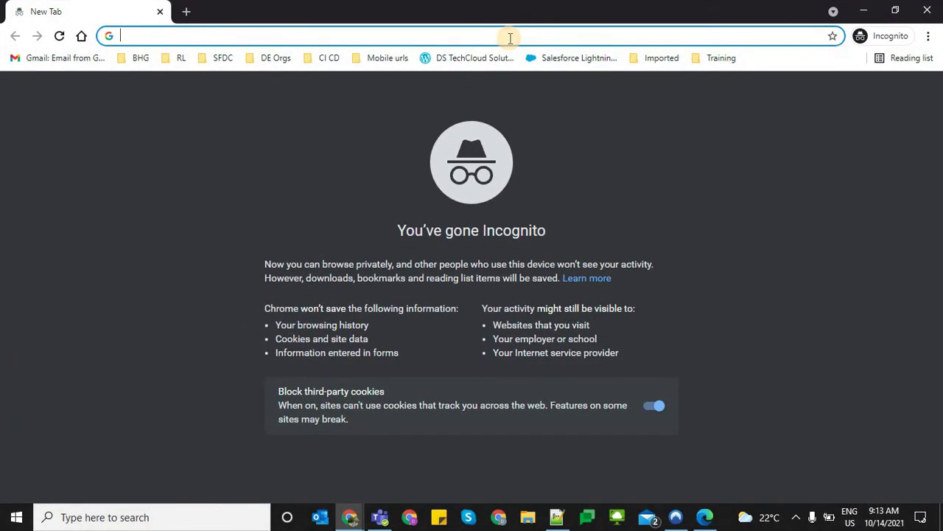
{"action": "type", "text": "log"}
{"action": "key", "text": "Return"}
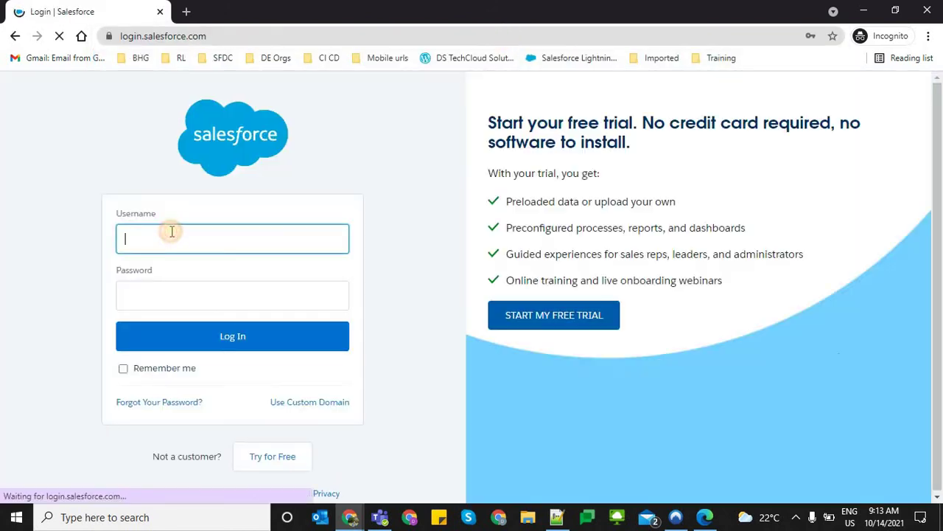
Attempt login with the saved staff username and a password, then return to the user's details
{"action": "left_click", "coordinate": [175, 243]}
{"action": "left_click", "coordinate": [170, 284]}
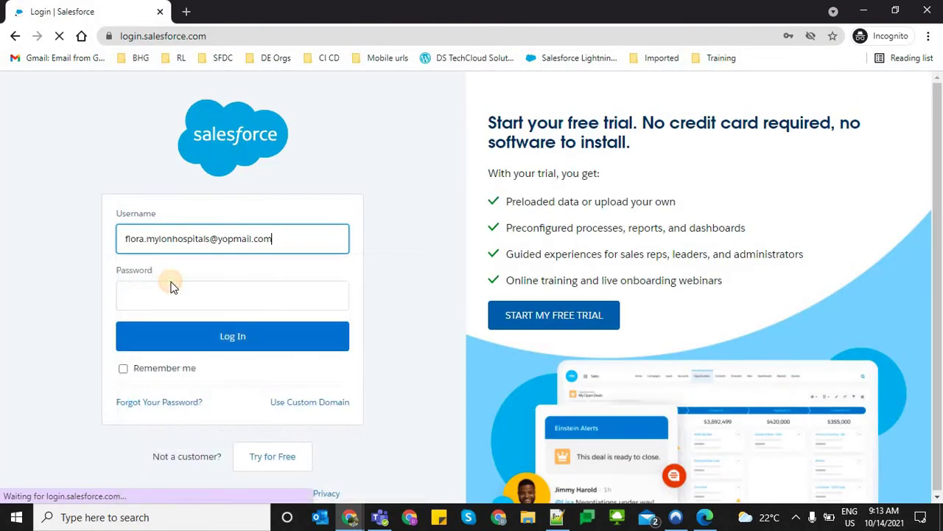
{"action": "left_click", "coordinate": [171, 286]}
{"action": "type", "text": "a"}
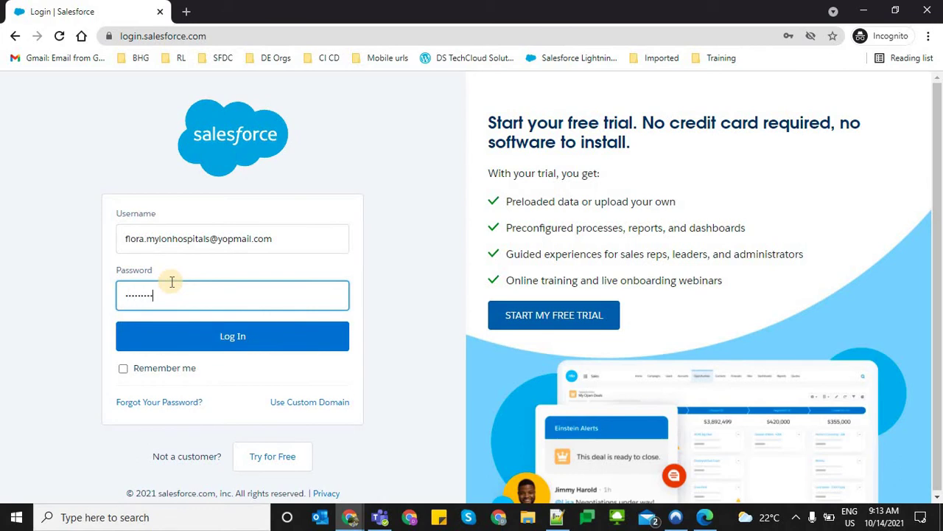
{"action": "type", "text": "a"}
{"action": "key", "text": "Return"}
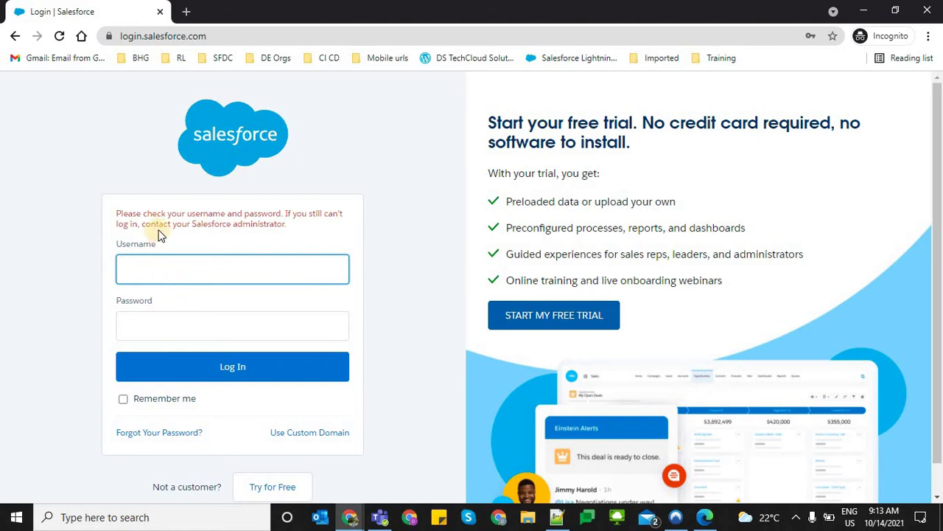
{"action": "key", "text": "alt+Tab"}
{"action": "left_click", "coordinate": [582, 6]}
{"action": "left_click", "coordinate": [472, 10]}
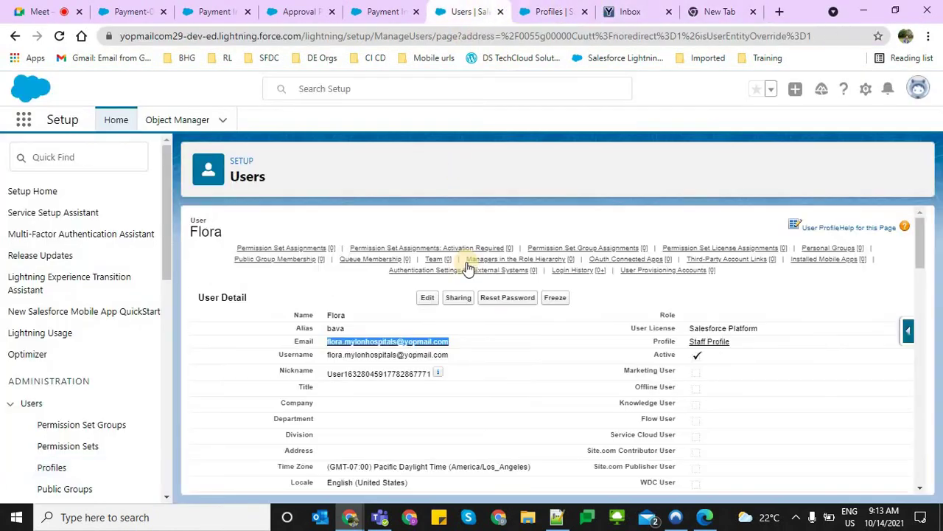
Reset the staff user's password and refresh the Yopmail inbox for the reset email
{"action": "left_click", "coordinate": [516, 301]}
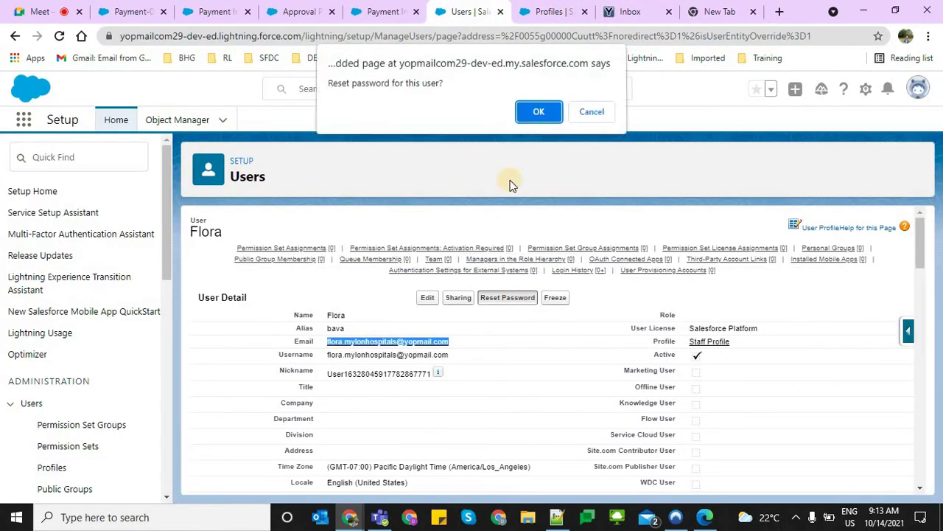
{"action": "left_click", "coordinate": [531, 113]}
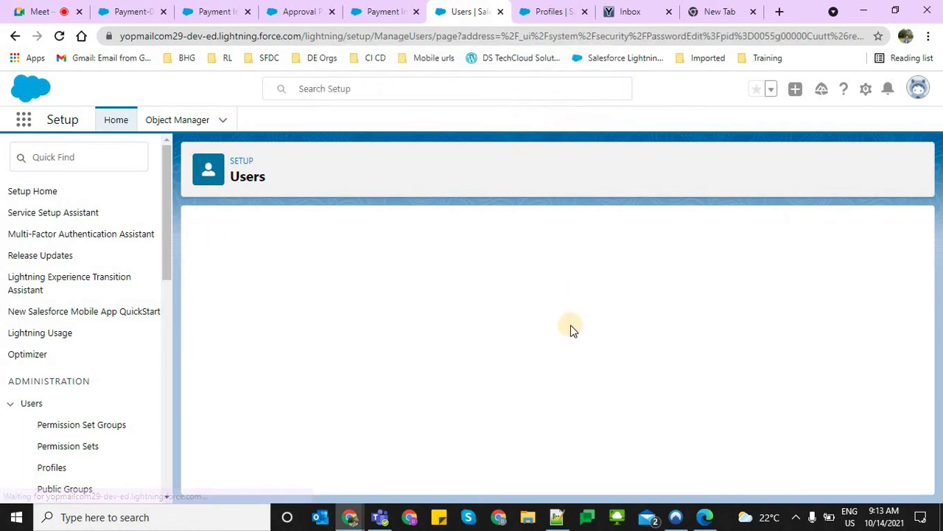
{"action": "left_click", "coordinate": [623, 11]}
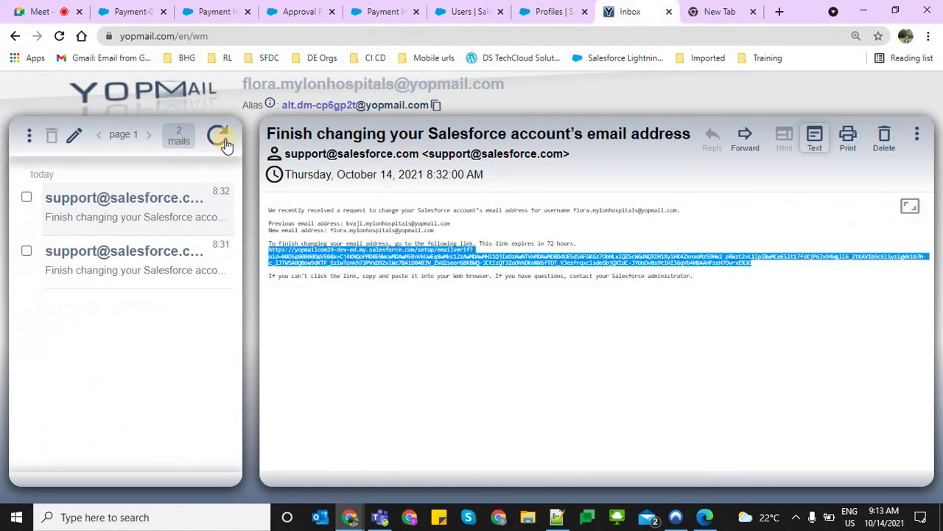
{"action": "left_click", "coordinate": [221, 136]}
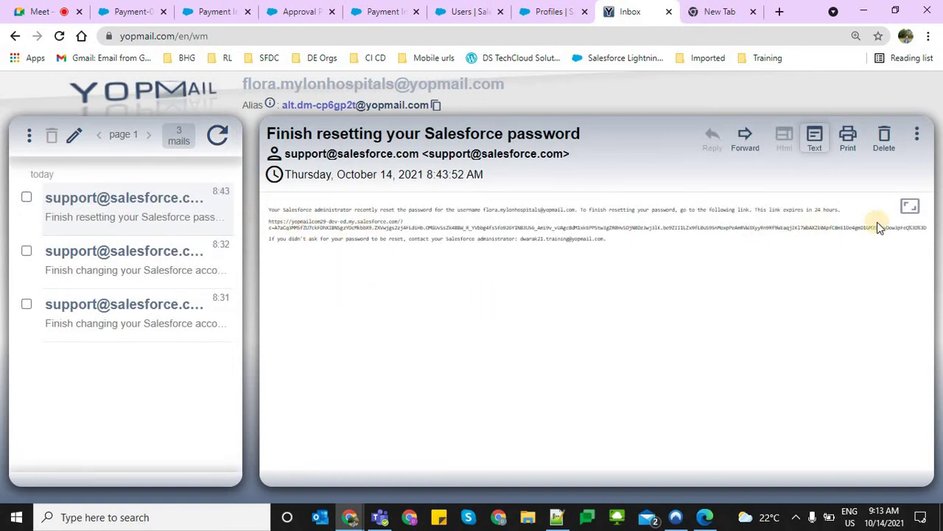
Expand the reset email, select its reset link, and prepare the private window's address bar
{"action": "left_click", "coordinate": [909, 209]}
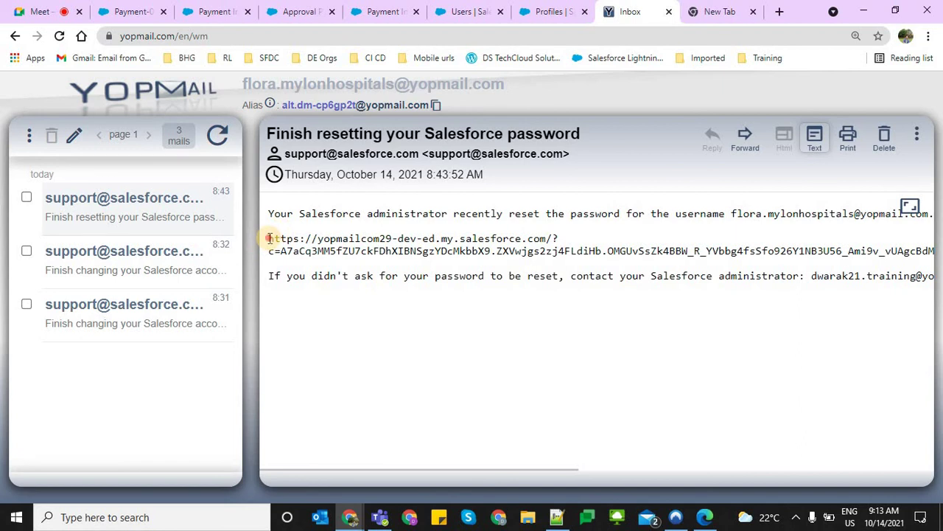
{"action": "left_click_drag", "start_coordinate": [269, 238], "coordinate": [277, 268]}
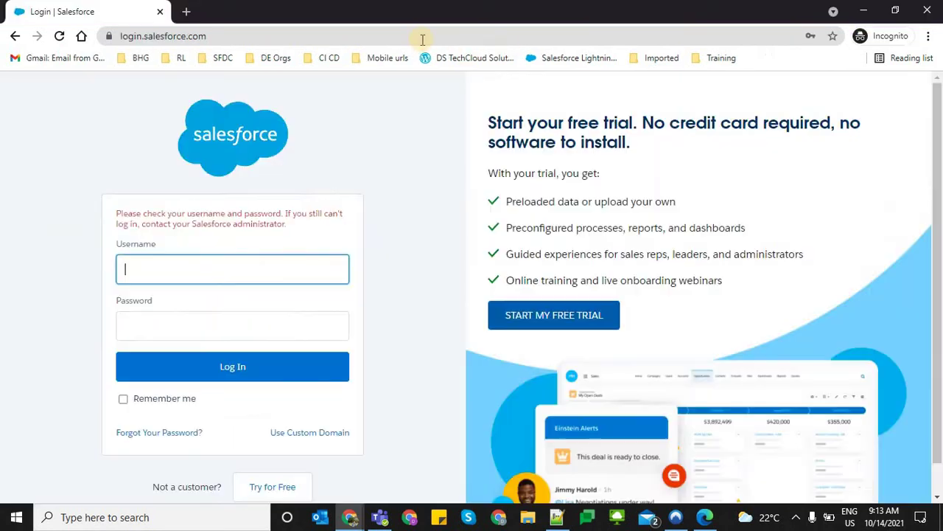
{"action": "key", "text": "alt+Tab"}
{"action": "left_click", "coordinate": [422, 38]}
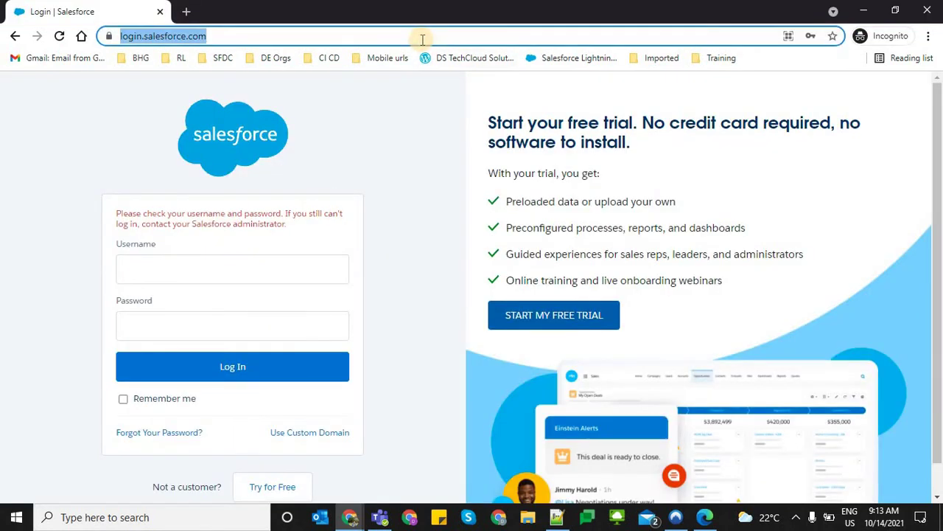
Open the pasted reset link and enter the new password and its confirmation
{"action": "key", "text": "ctrl+v"}
{"action": "key", "text": "Return"}
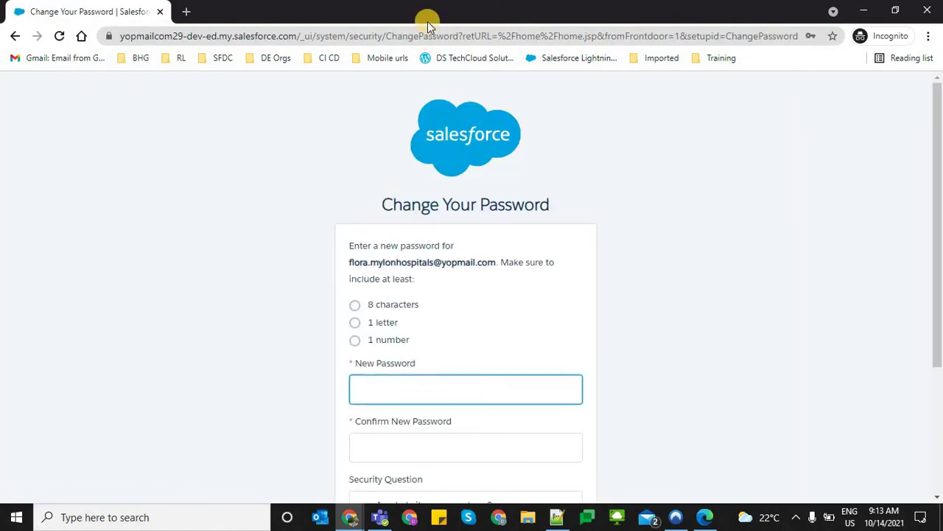
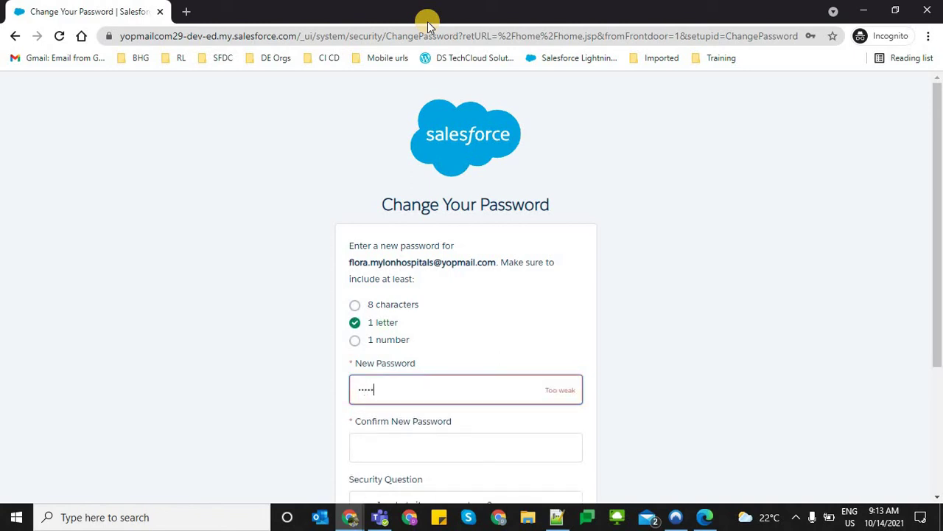
{"action": "key", "text": "Tab"}
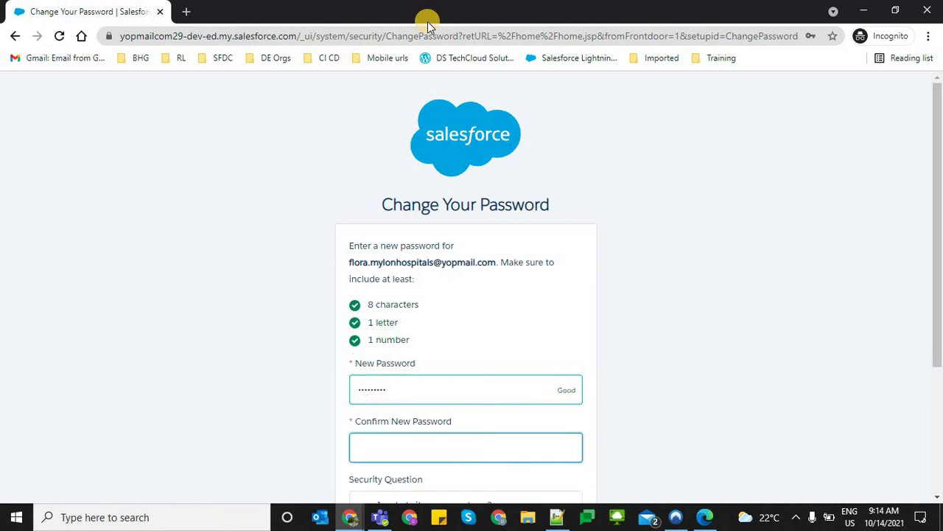
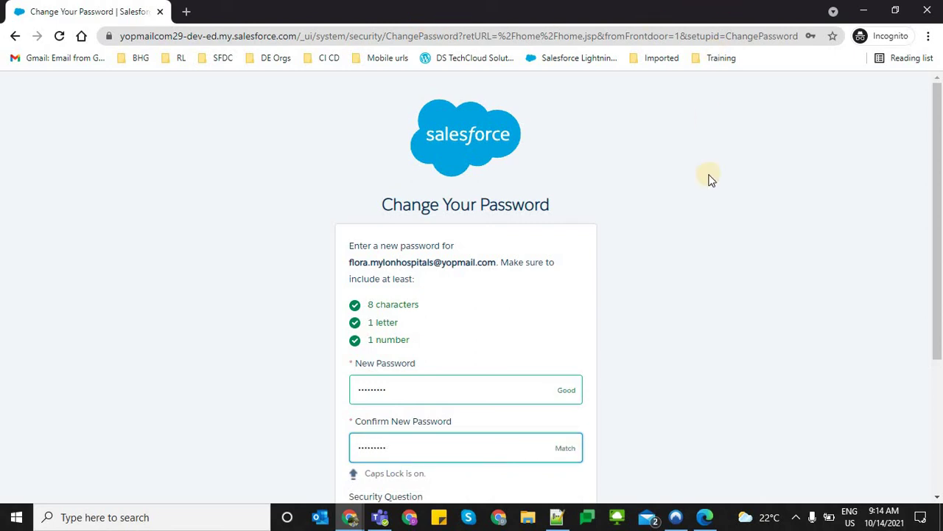
{"action": "scroll", "coordinate": [497, 355], "scroll_direction": "down", "scroll_amount": 1}
{"action": "scroll", "coordinate": [497, 355], "scroll_direction": "down", "scroll_amount": 3}
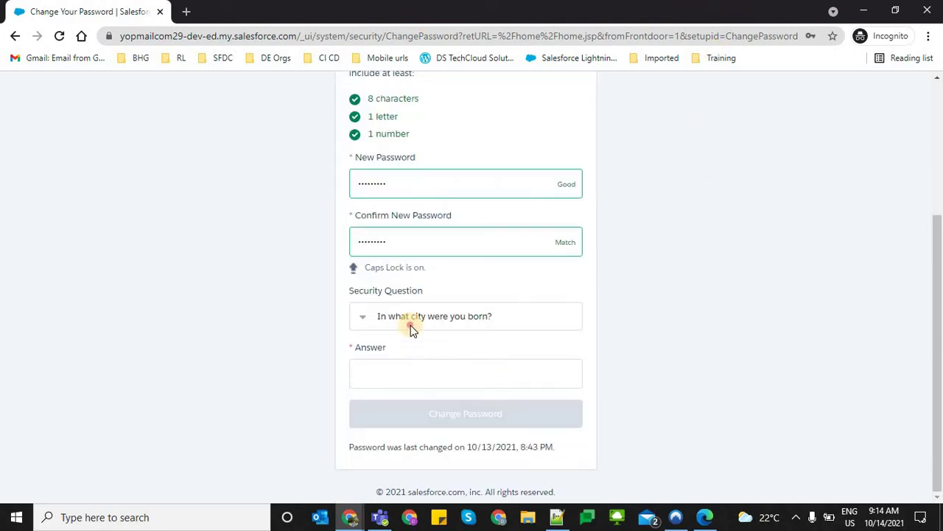
Choose the 'In what city was your first job?' question, enter the answer, and change the password
{"action": "left_click", "coordinate": [407, 382]}
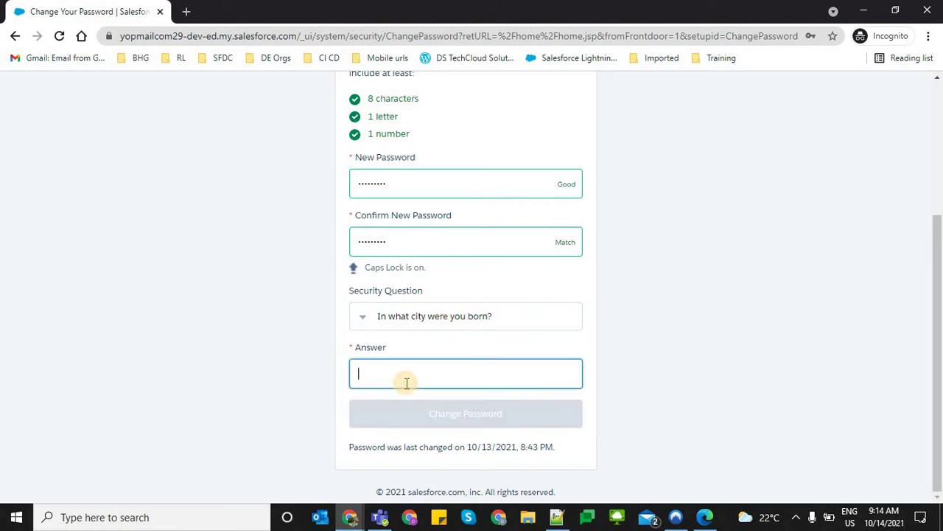
{"action": "left_click", "coordinate": [379, 316]}
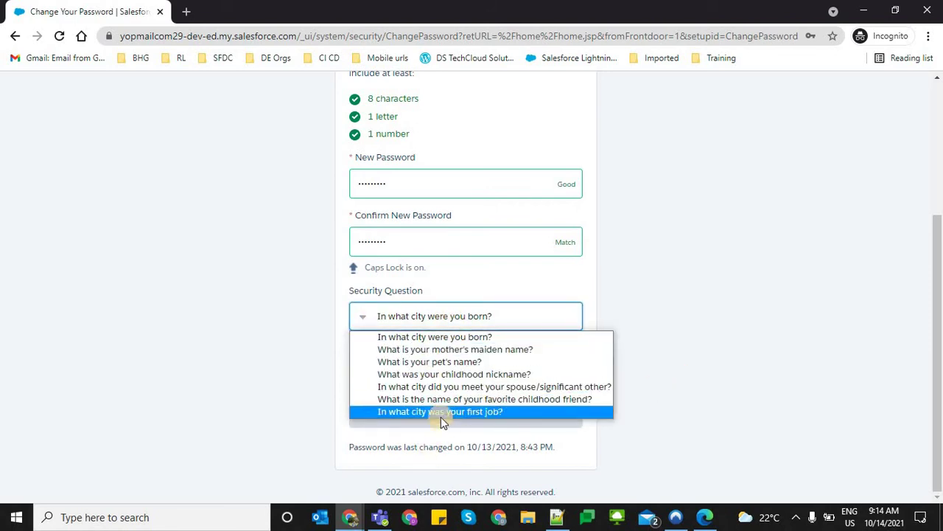
{"action": "left_click", "coordinate": [427, 417]}
{"action": "left_click", "coordinate": [392, 371]}
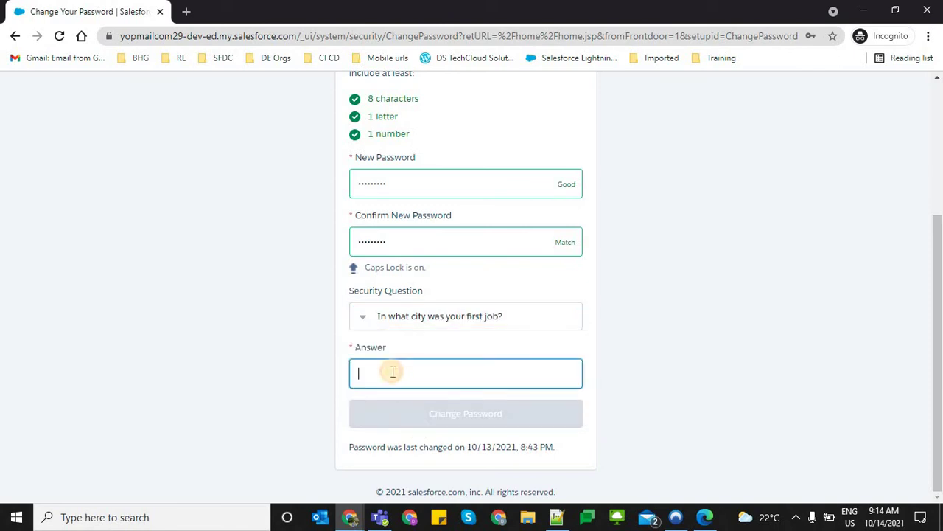
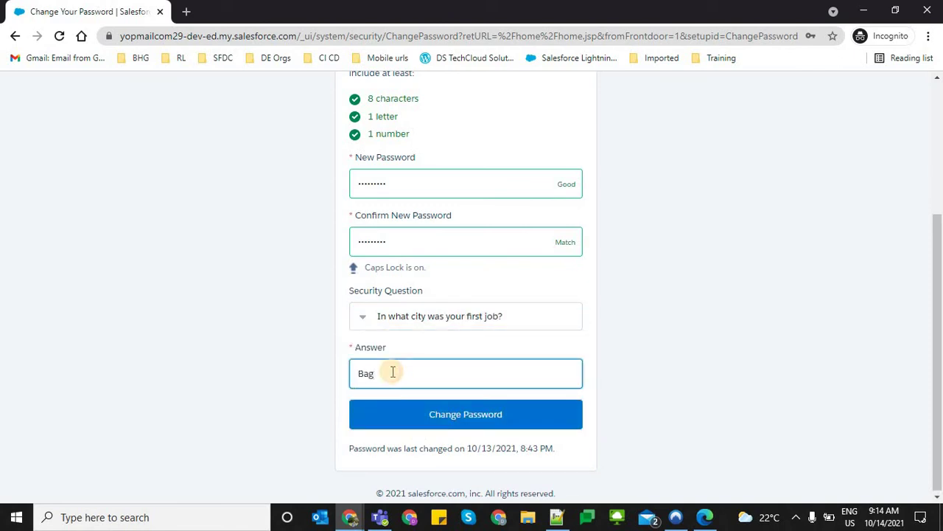
{"action": "key", "text": "Tab"}
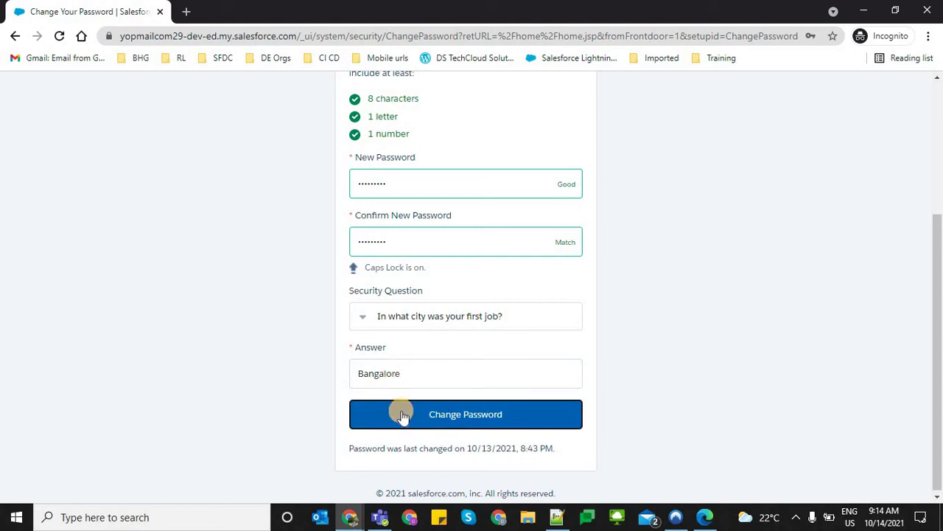
{"action": "left_click", "coordinate": [403, 416]}
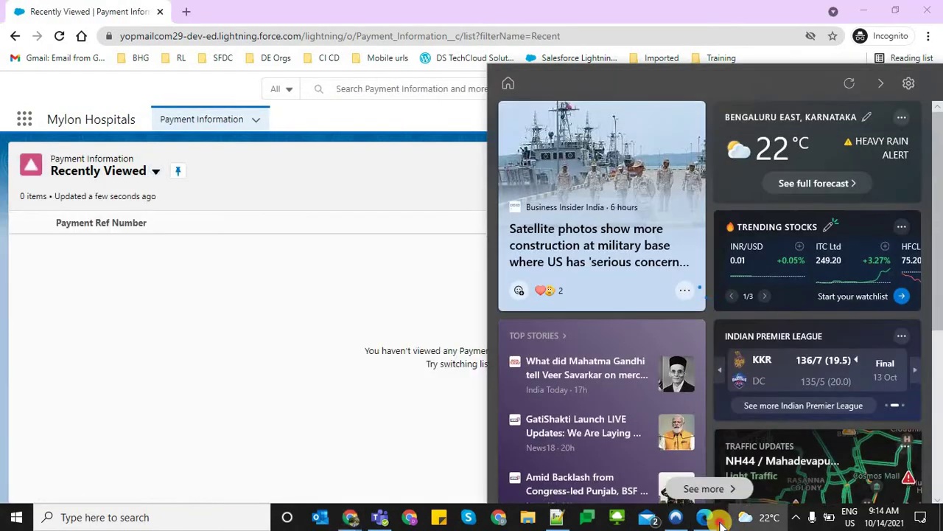
Dismiss the Learning Paths welcome popup and check which user is logged in
{"action": "left_click", "coordinate": [706, 517]}
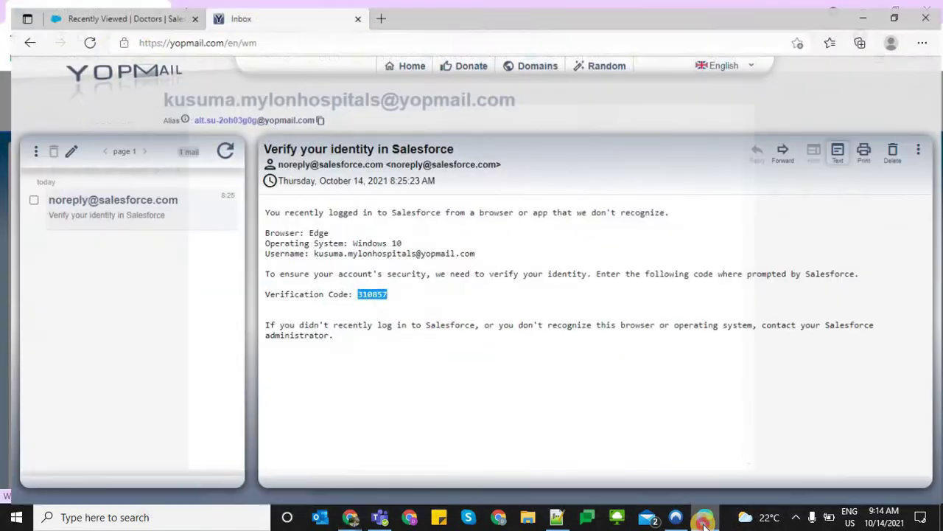
{"action": "key", "text": "alt+Tab"}
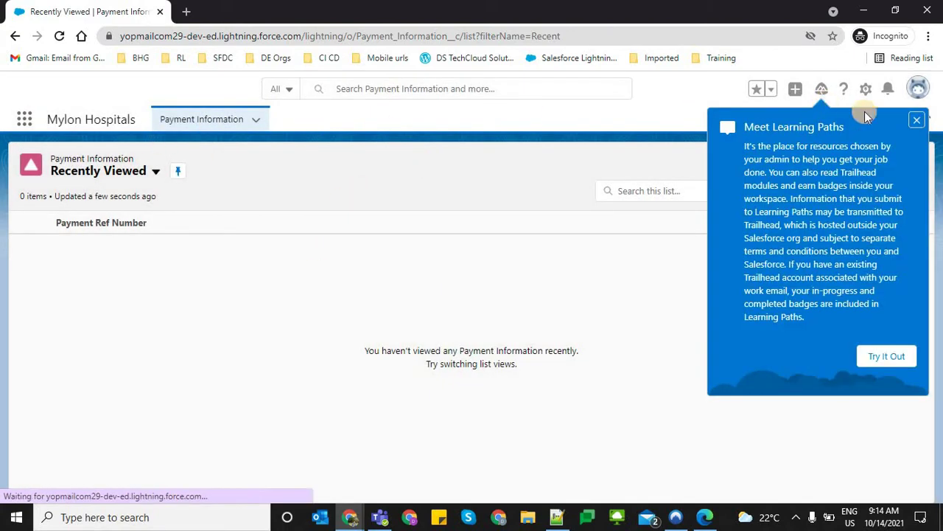
{"action": "left_click", "coordinate": [917, 120]}
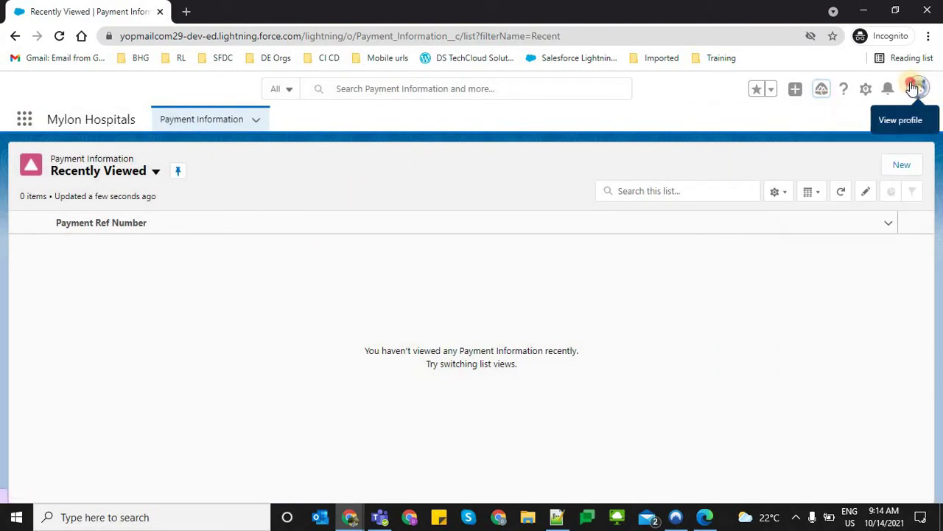
{"action": "left_click", "coordinate": [916, 88]}
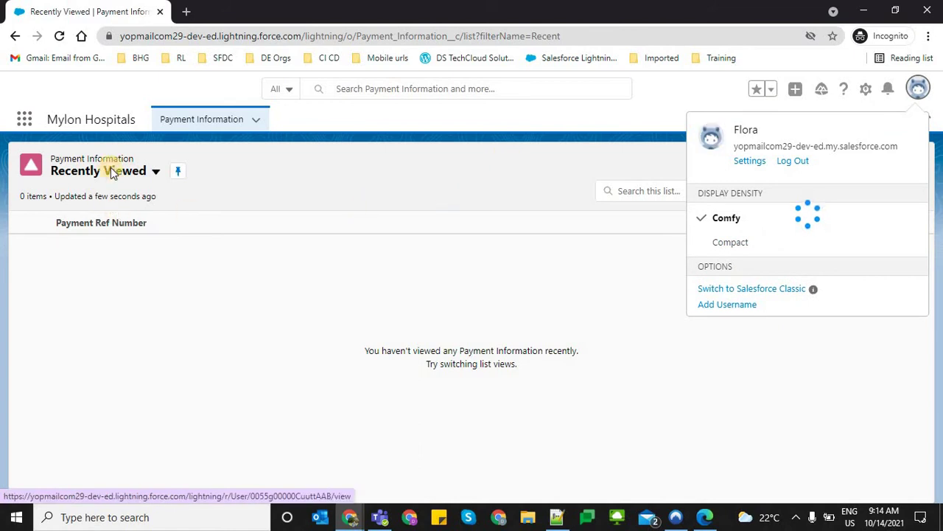
{"action": "left_click", "coordinate": [498, 414]}
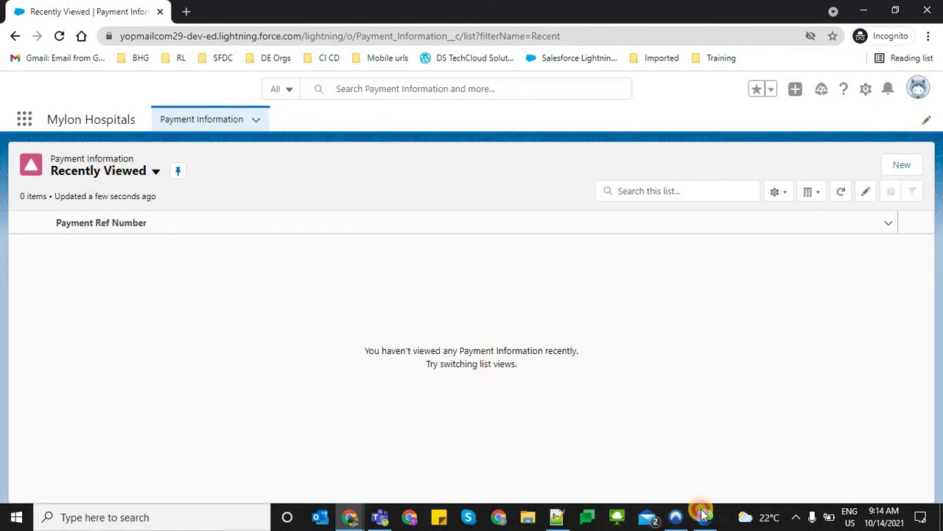
{"action": "left_click", "coordinate": [705, 516]}
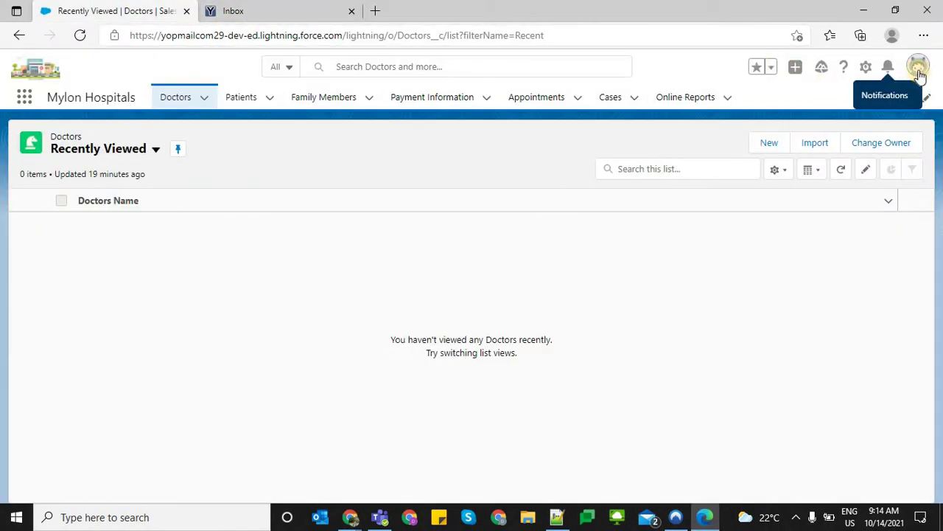
{"action": "left_click", "coordinate": [919, 71]}
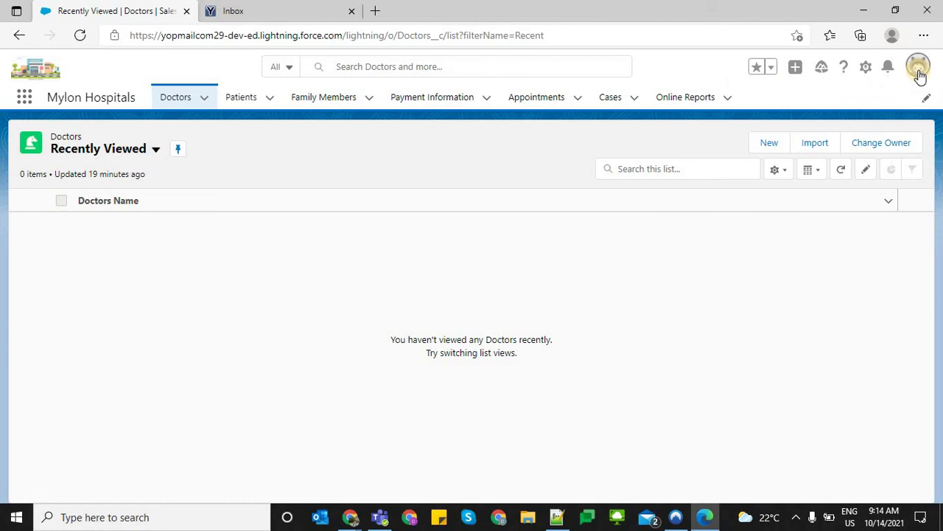
Open the Payment Information list in the Mylon Hospitals app
{"action": "left_click", "coordinate": [392, 168]}
{"action": "left_click", "coordinate": [430, 97]}
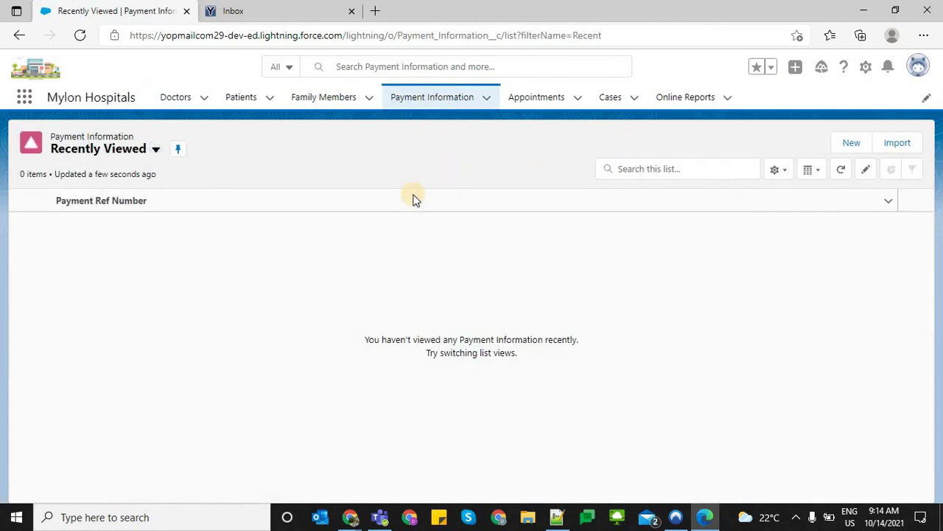
{"action": "key", "text": "ctrl+Tab"}
{"action": "left_click", "coordinate": [122, 6]}
{"action": "key", "text": "alt+Tab"}
{"action": "left_click", "coordinate": [574, 220]}
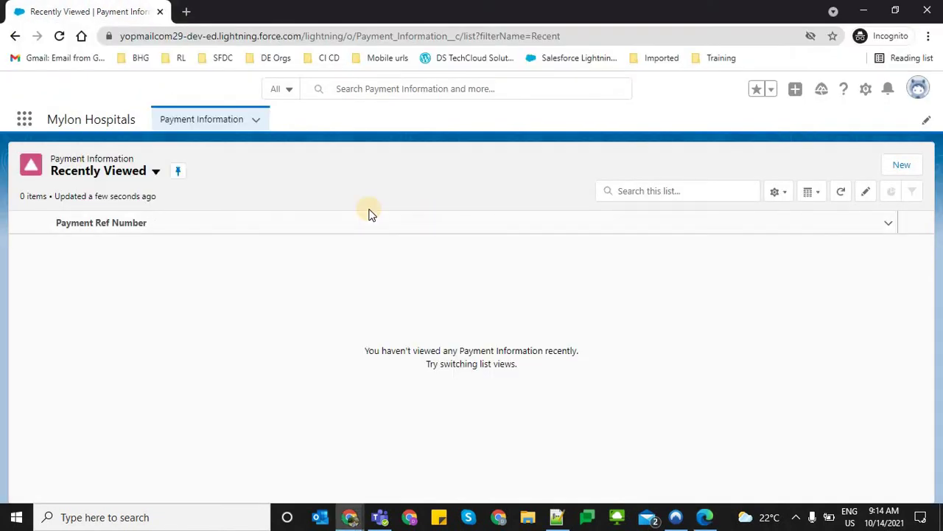
Reload the empty Payment Information list and reconfirm the logged-in user in the user panel
{"action": "key", "text": "alt+Tab"}
{"action": "key", "text": "alt+Tab"}
{"action": "key", "text": "alt+Tab"}
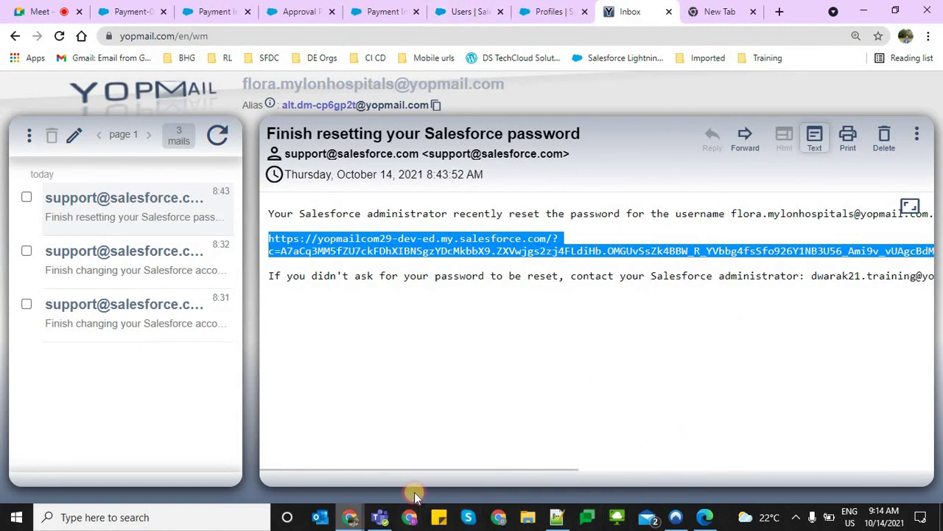
{"action": "mouse_move", "coordinate": [410, 512]}
{"action": "left_click", "coordinate": [475, 464]}
{"action": "left_click", "coordinate": [213, 118]}
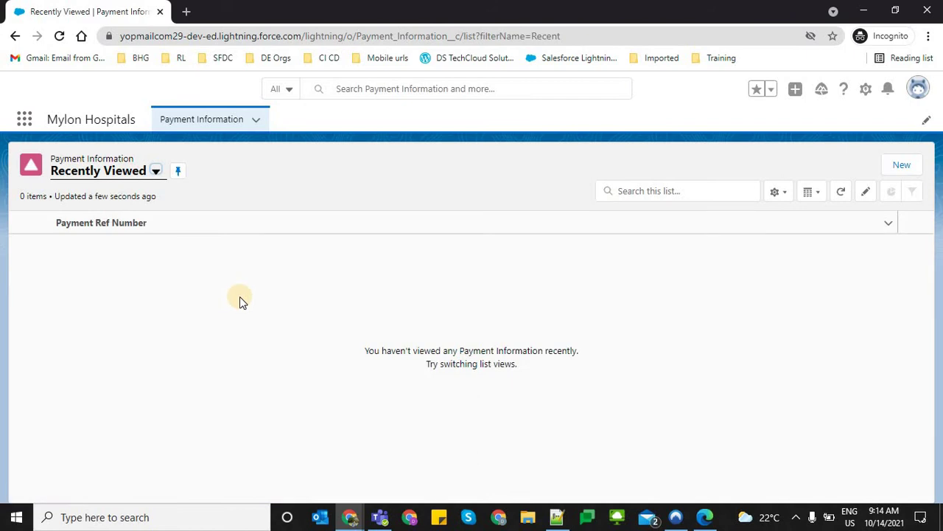
{"action": "left_click", "coordinate": [917, 88]}
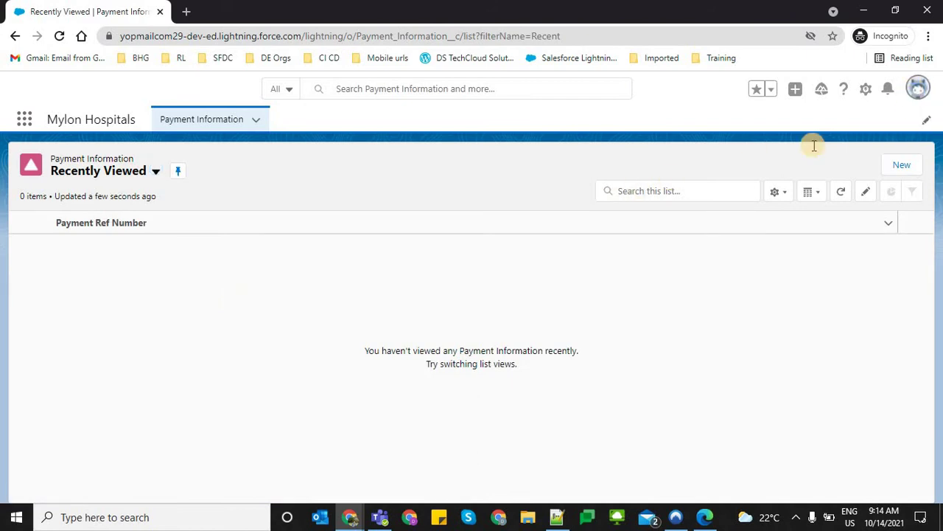
{"action": "left_click", "coordinate": [648, 171]}
Start a new Payment Information record and fill Patient by searching all results for the matching patient
{"action": "left_click", "coordinate": [896, 164]}
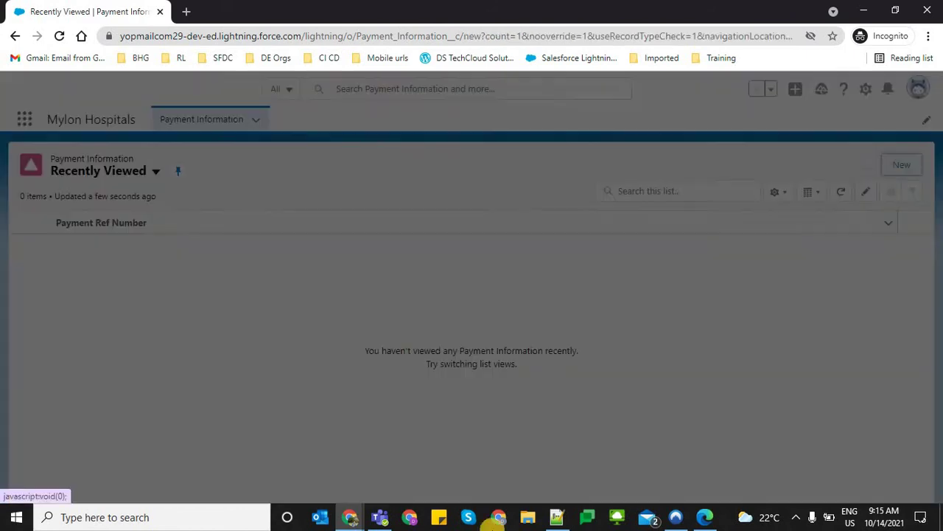
{"action": "left_click", "coordinate": [332, 250]}
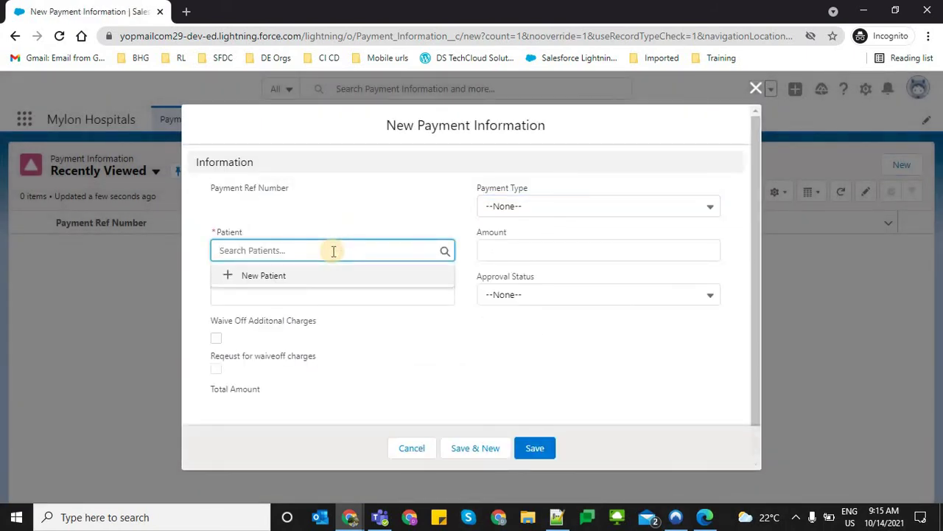
{"action": "type", "text": "Smi"}
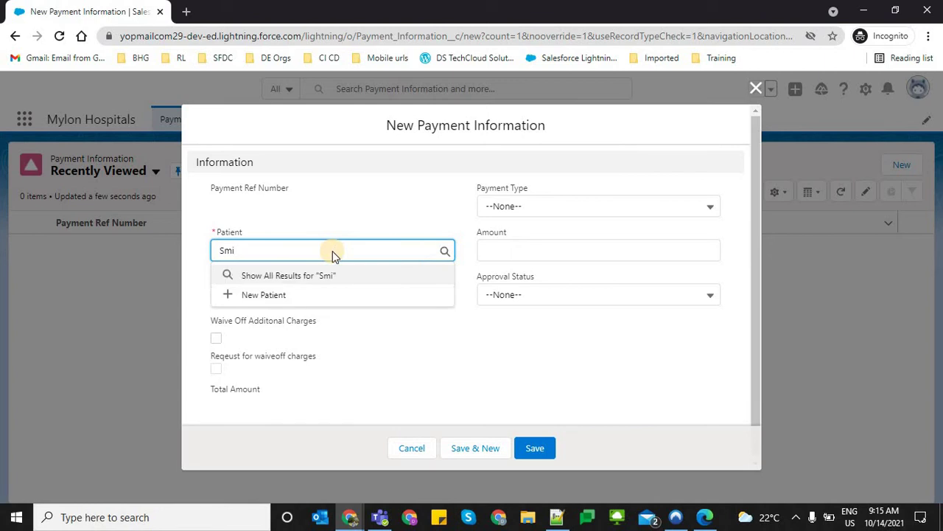
{"action": "key", "text": "Return"}
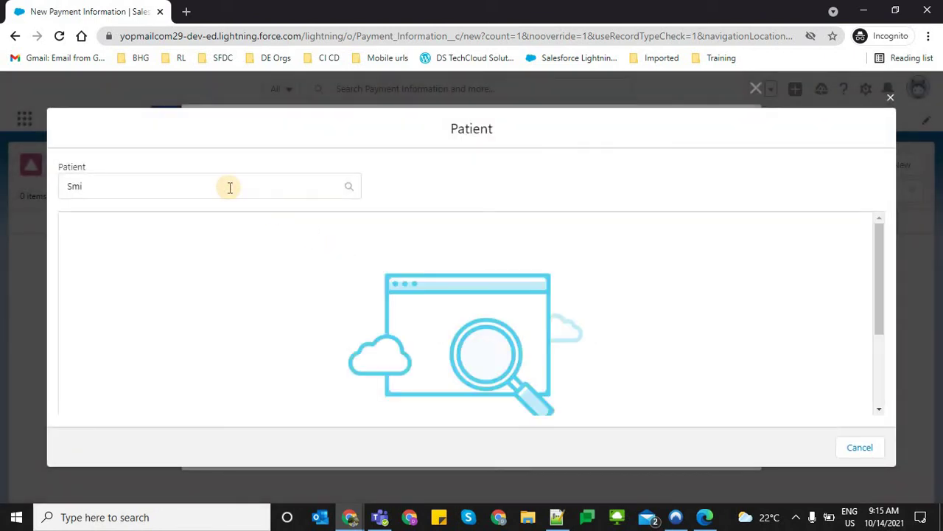
{"action": "left_click", "coordinate": [230, 187]}
{"action": "type", "text": "t"}
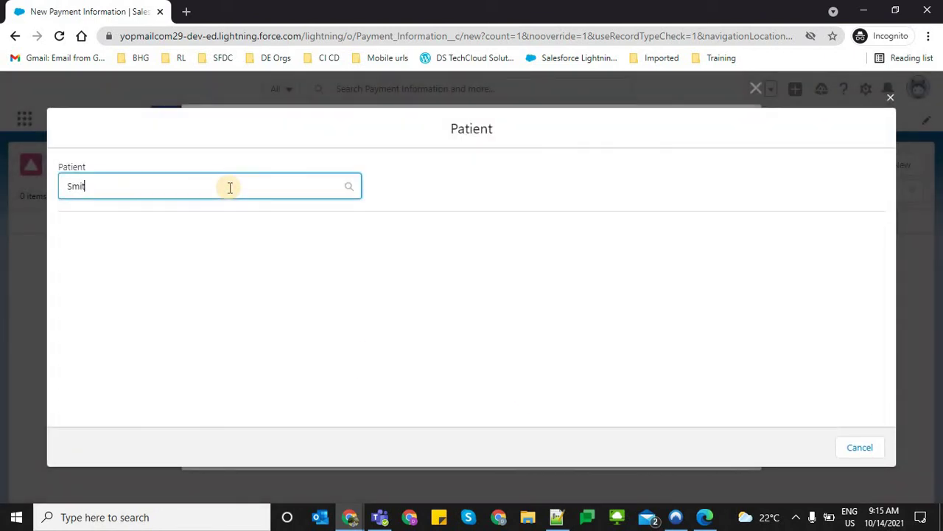
{"action": "left_click", "coordinate": [229, 187]}
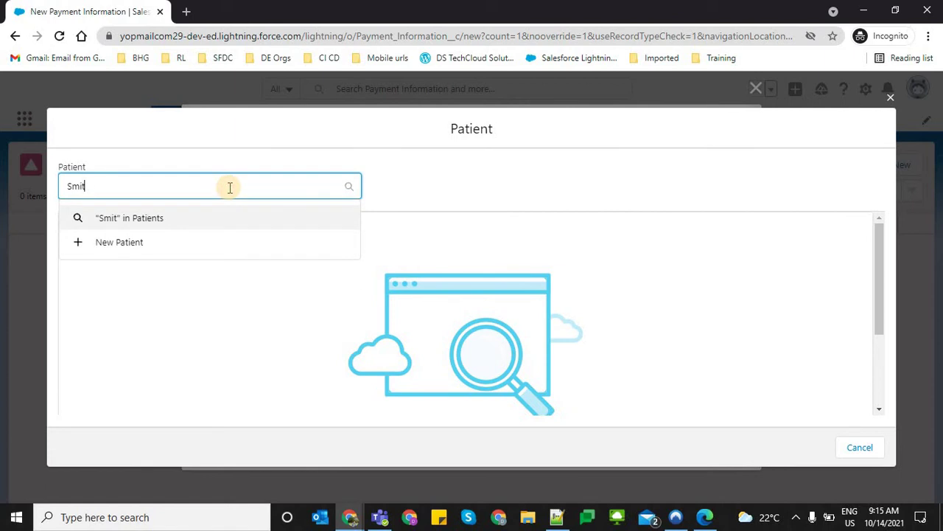
{"action": "type", "text": "um"}
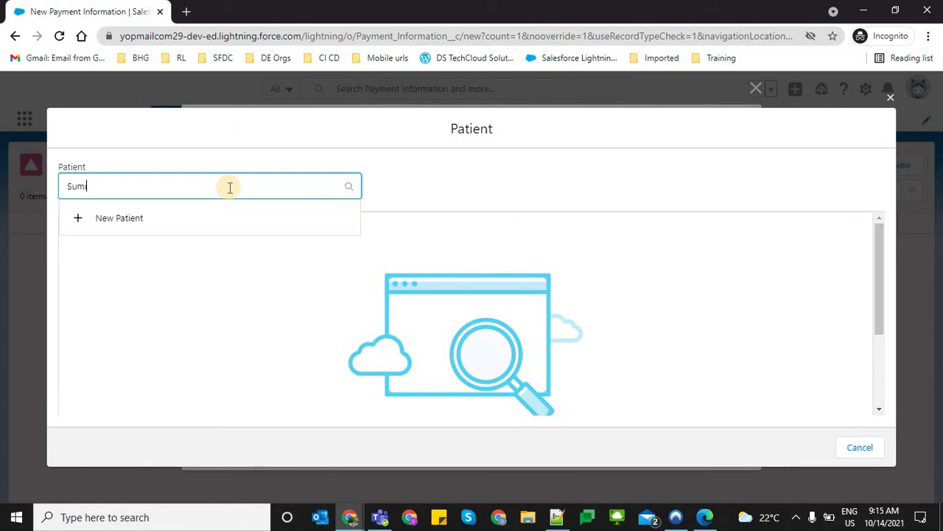
{"action": "type", "text": "it"}
{"action": "left_click", "coordinate": [214, 239]}
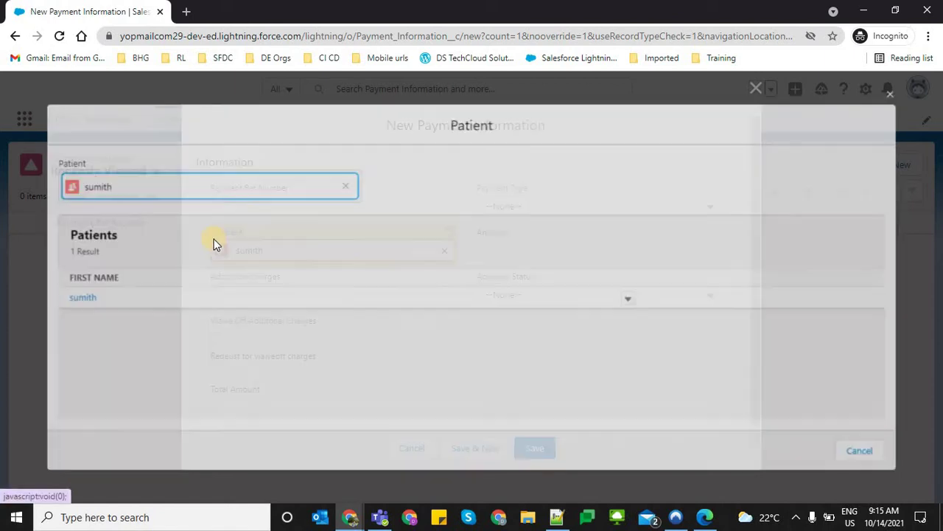
Choose Cash as Payment Type, enter 100,000 as Amount and 10,000 as Additional Charges
{"action": "left_click", "coordinate": [505, 206]}
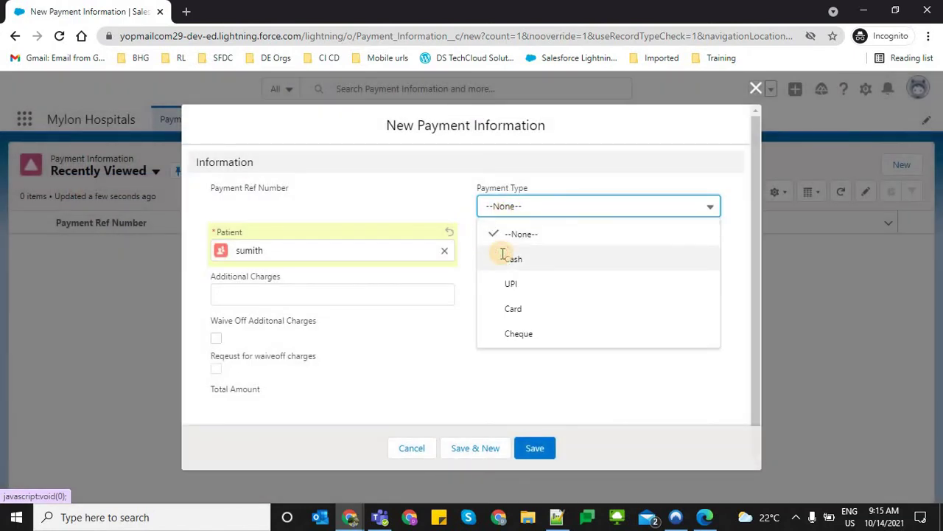
{"action": "left_click", "coordinate": [502, 253]}
{"action": "left_click", "coordinate": [503, 253]}
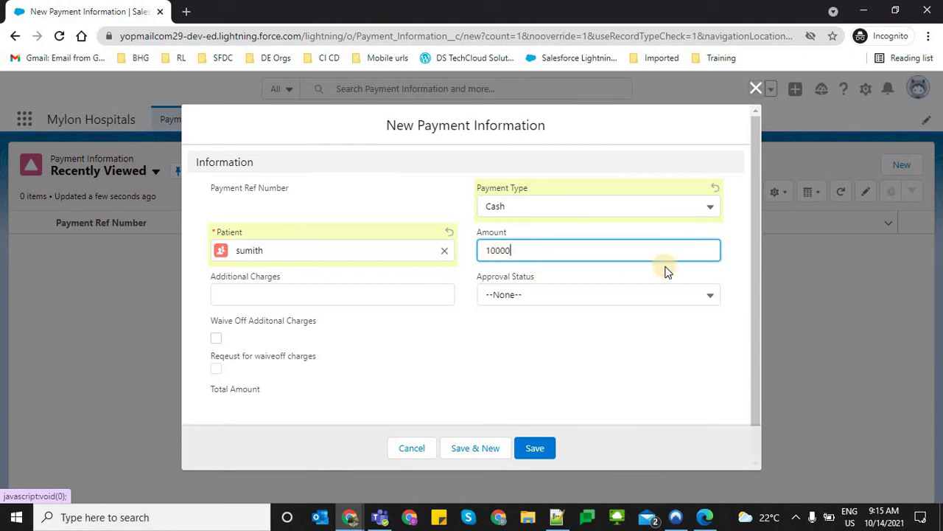
{"action": "type", "text": "0"}
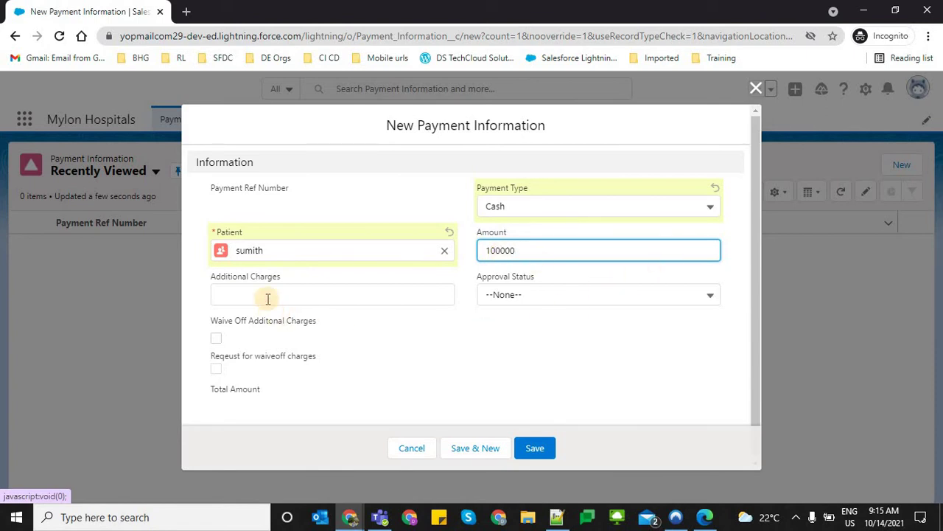
{"action": "left_click", "coordinate": [268, 298]}
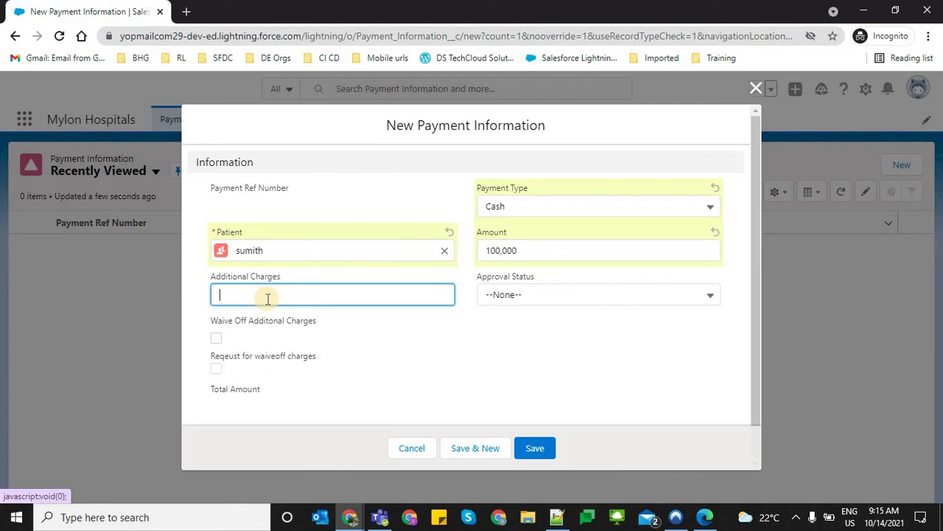
{"action": "type", "text": "10,00000"}
{"action": "left_click", "coordinate": [507, 296]}
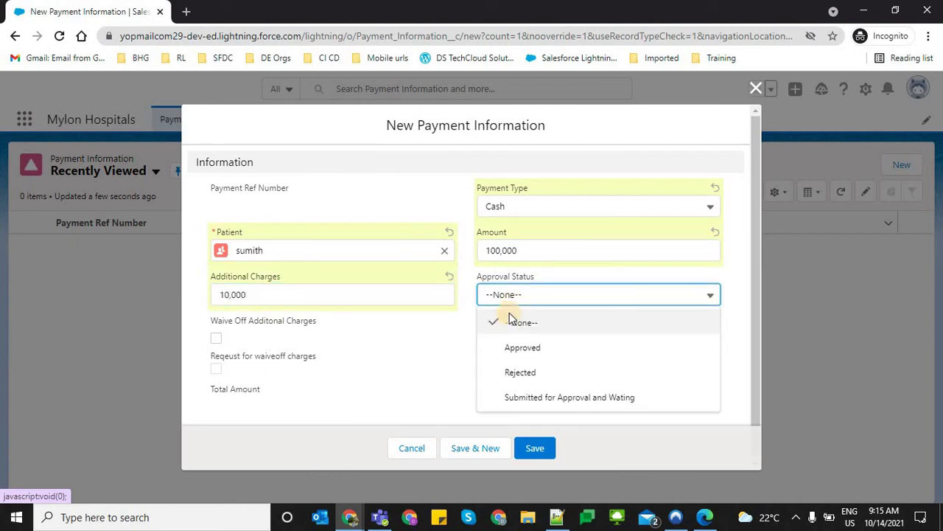
{"action": "left_click", "coordinate": [457, 395]}
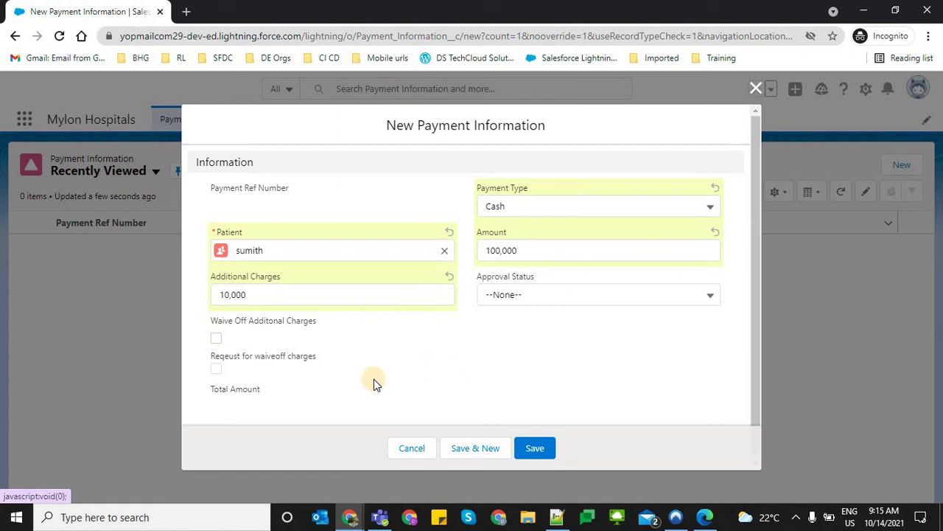
Toggle the waive-off checkboxes, leaving 'Reqeust for waiveoff charges' ticked
{"action": "left_click", "coordinate": [216, 366]}
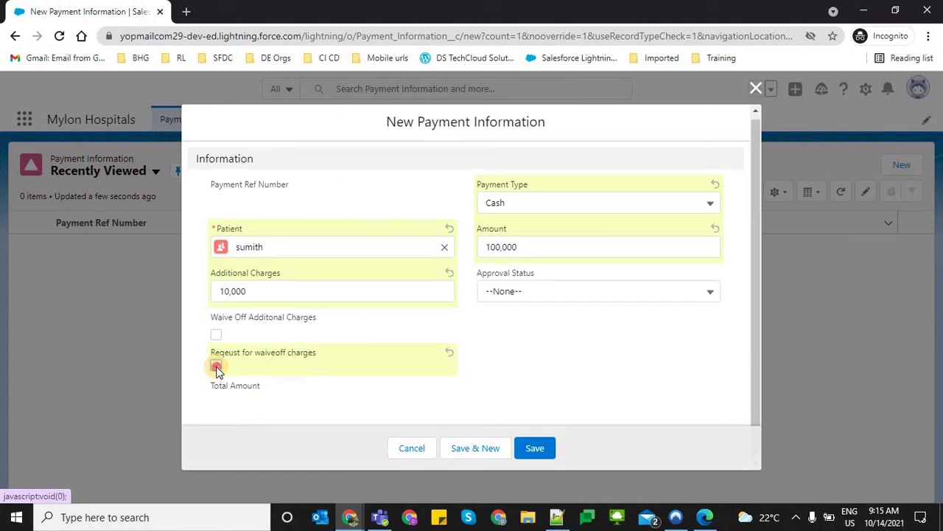
{"action": "left_click", "coordinate": [220, 338]}
{"action": "left_click", "coordinate": [215, 336]}
{"action": "left_click_drag", "start_coordinate": [211, 385], "coordinate": [284, 394]}
{"action": "left_click", "coordinate": [214, 317]}
{"action": "left_click_drag", "start_coordinate": [213, 317], "coordinate": [327, 326]}
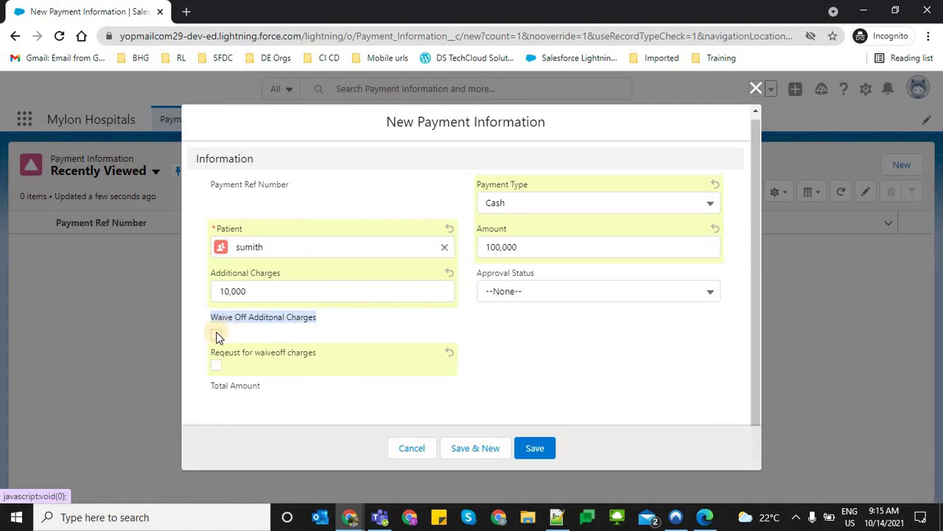
{"action": "left_click", "coordinate": [217, 340]}
{"action": "left_click", "coordinate": [217, 370]}
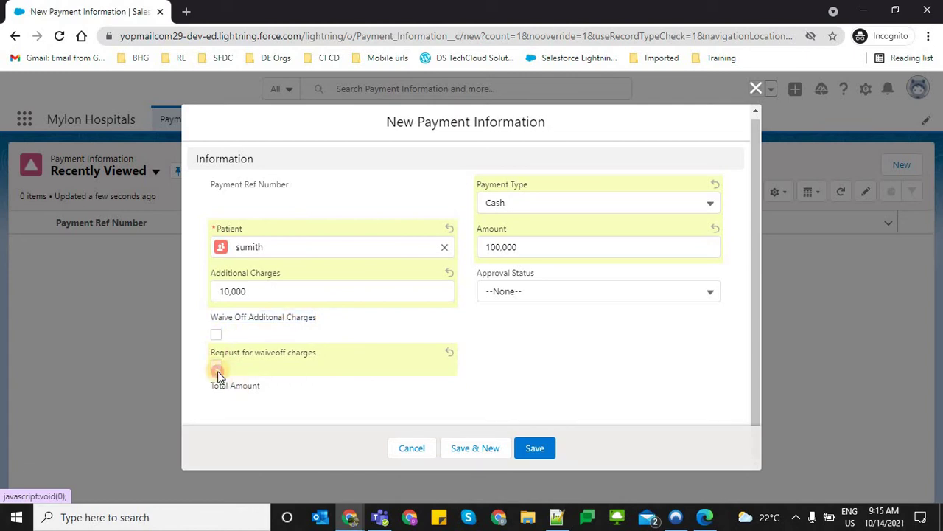
{"action": "left_click", "coordinate": [217, 367]}
{"action": "left_click", "coordinate": [216, 366]}
Review the dialog's field labels, re-tick the waive-off request and attempt to save
{"action": "left_click_drag", "start_coordinate": [472, 131], "coordinate": [404, 127]}
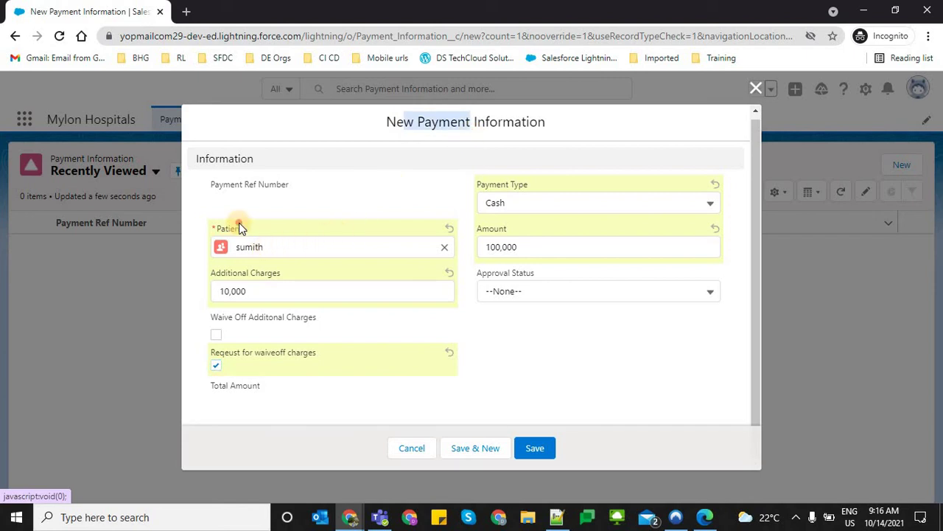
{"action": "left_click_drag", "start_coordinate": [194, 223], "coordinate": [244, 228]}
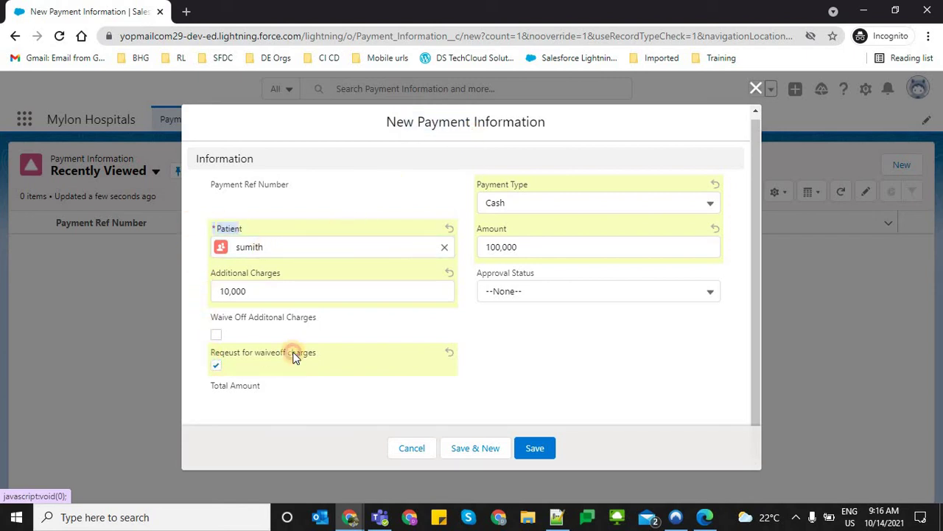
{"action": "left_click_drag", "start_coordinate": [294, 354], "coordinate": [310, 352]}
{"action": "left_click", "coordinate": [216, 367]}
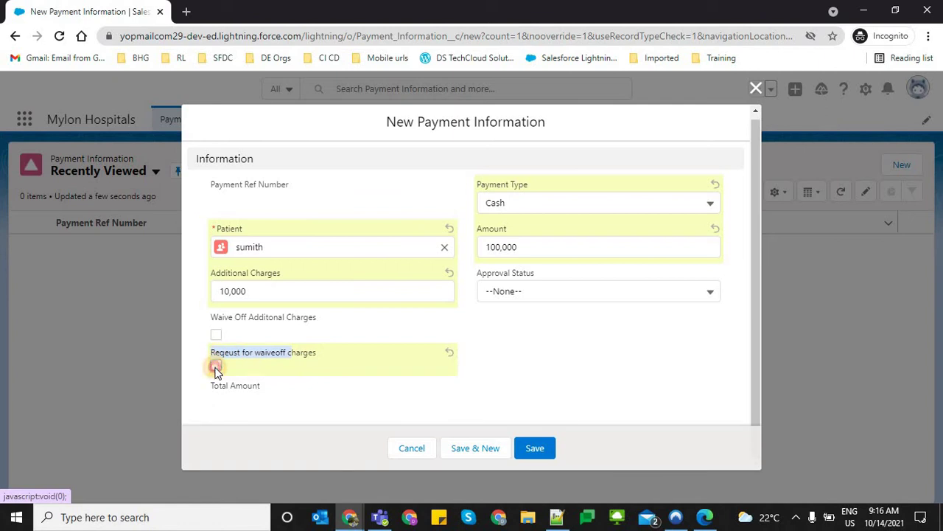
{"action": "left_click", "coordinate": [328, 374]}
{"action": "left_click", "coordinate": [528, 452]}
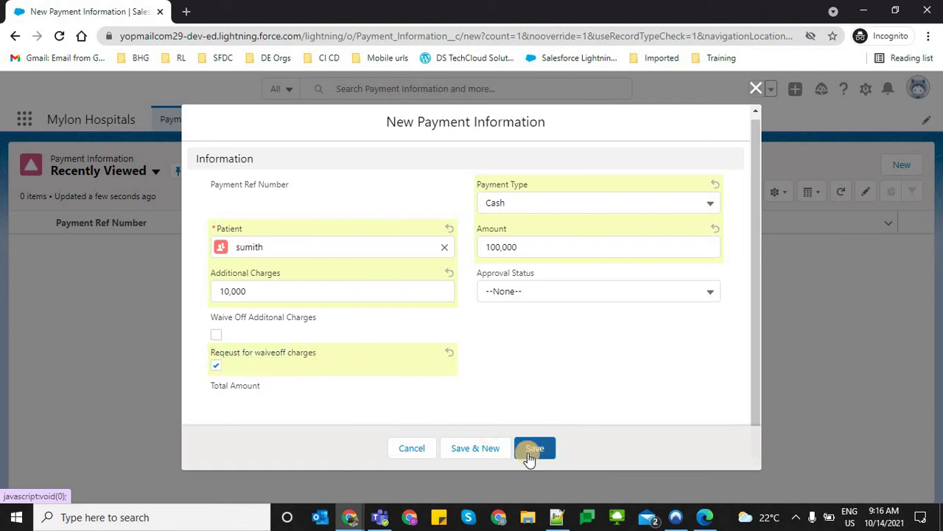
{"action": "left_click_drag", "start_coordinate": [238, 353], "coordinate": [346, 358]}
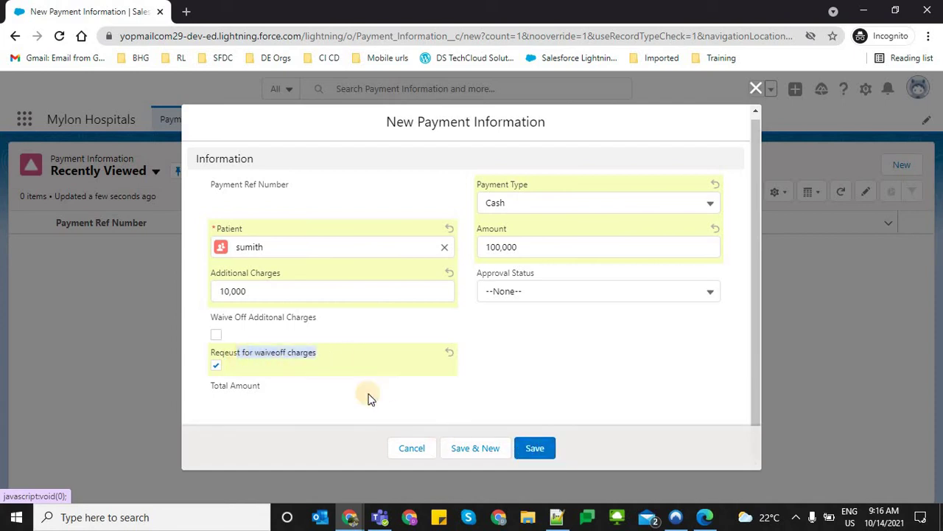
{"action": "left_click", "coordinate": [535, 453]}
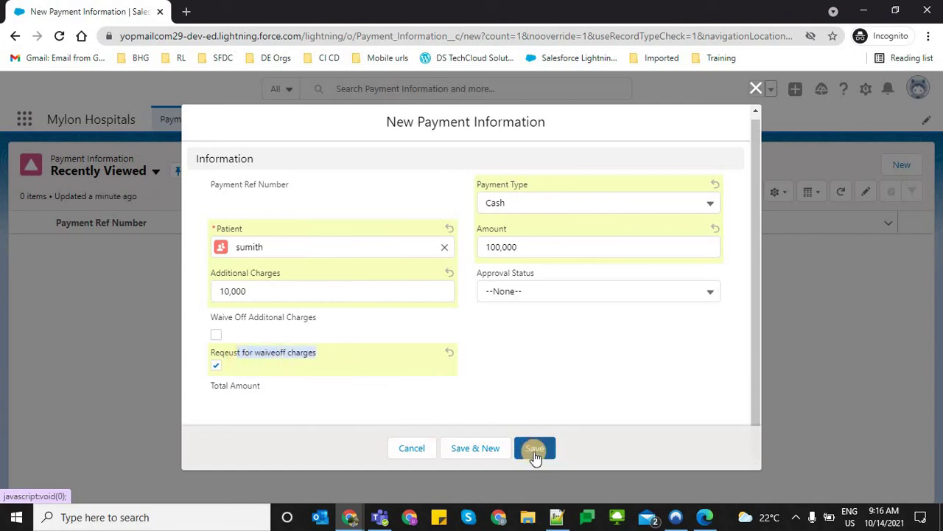
Check Approval Status (None) and the Amount value, then save the new payment
{"action": "left_click", "coordinate": [907, 168]}
{"action": "left_click", "coordinate": [558, 328]}
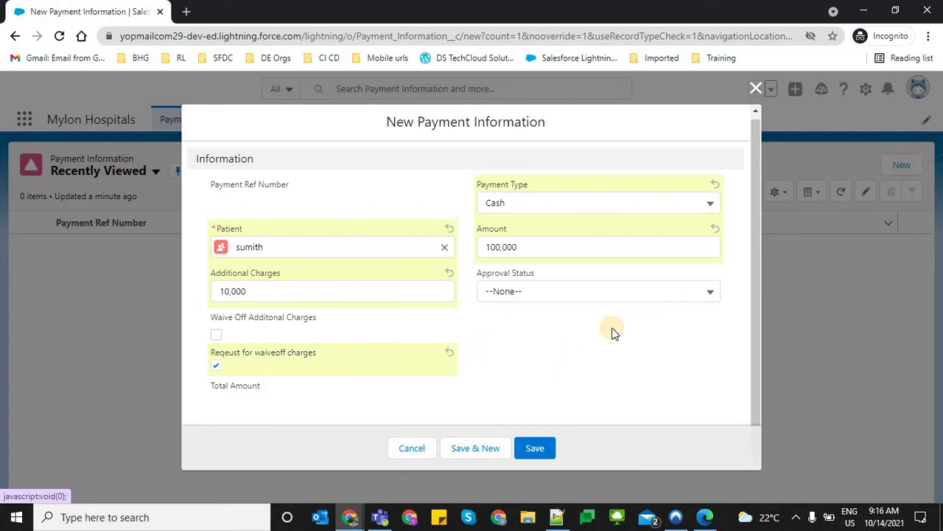
{"action": "left_click", "coordinate": [535, 334]}
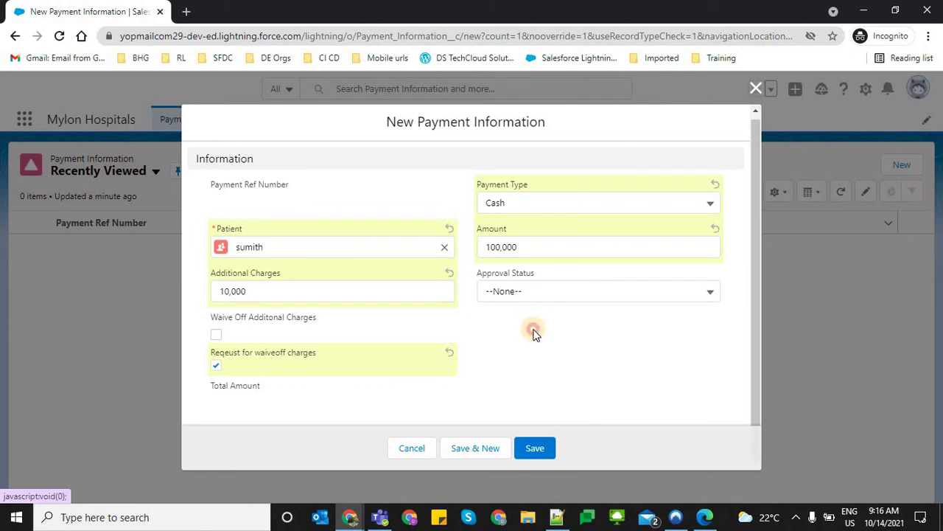
{"action": "left_click", "coordinate": [524, 291]}
{"action": "left_click", "coordinate": [429, 405]}
{"action": "left_click_drag", "start_coordinate": [213, 315], "coordinate": [242, 332]}
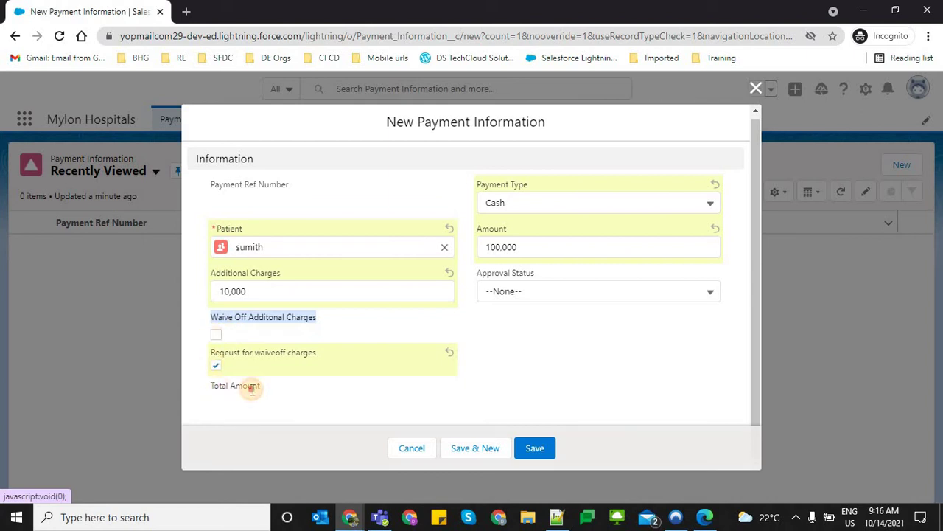
{"action": "left_click", "coordinate": [252, 388]}
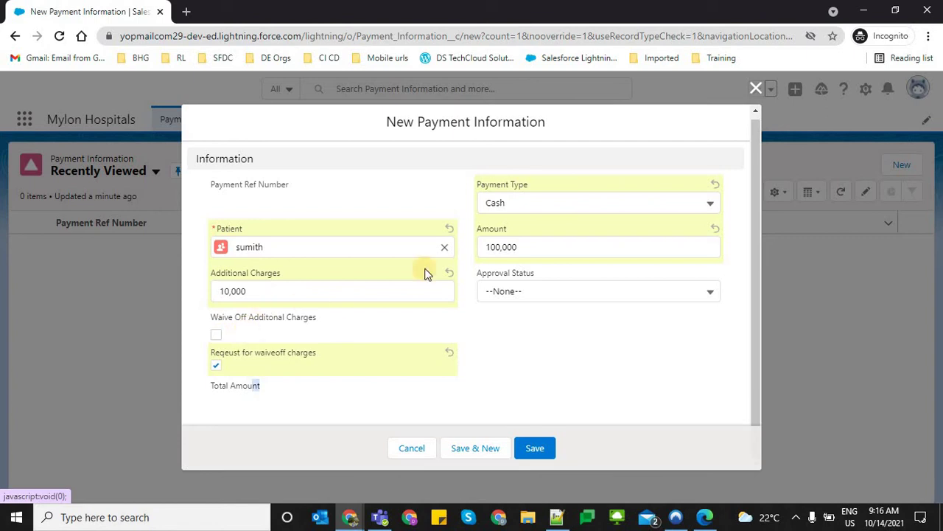
{"action": "left_click", "coordinate": [524, 247]}
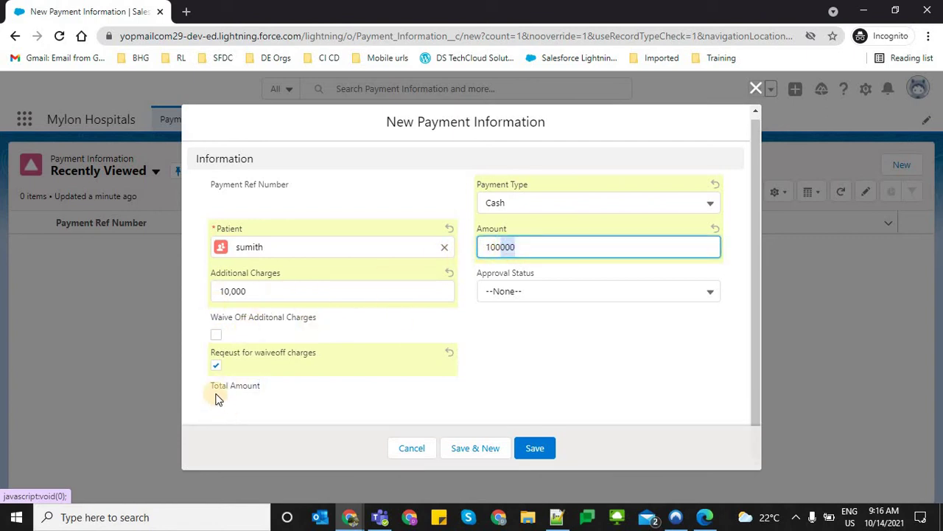
{"action": "left_click", "coordinate": [520, 447]}
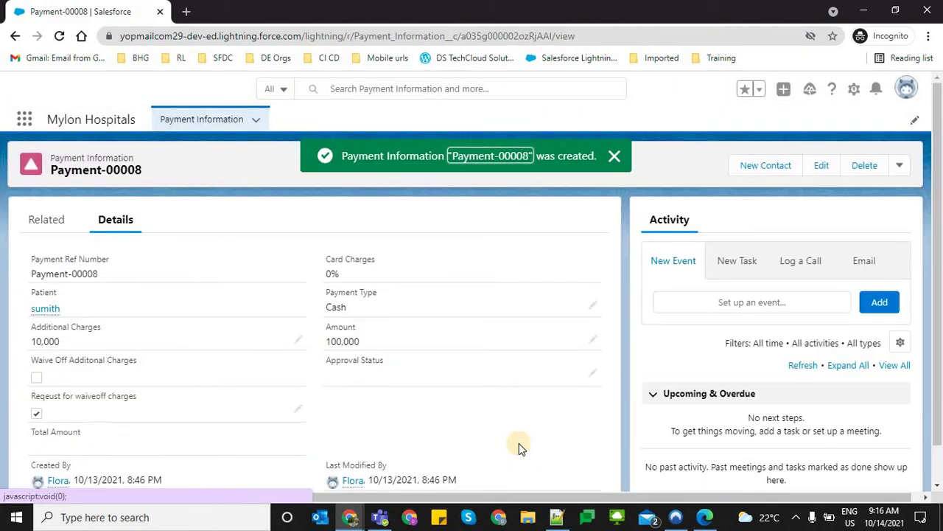
{"action": "left_click", "coordinate": [895, 169]}
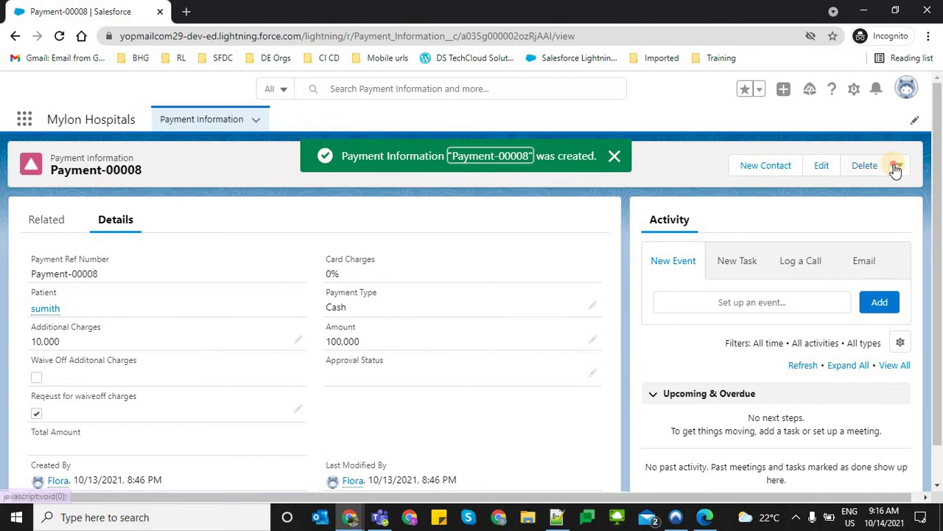
{"action": "left_click", "coordinate": [907, 86]}
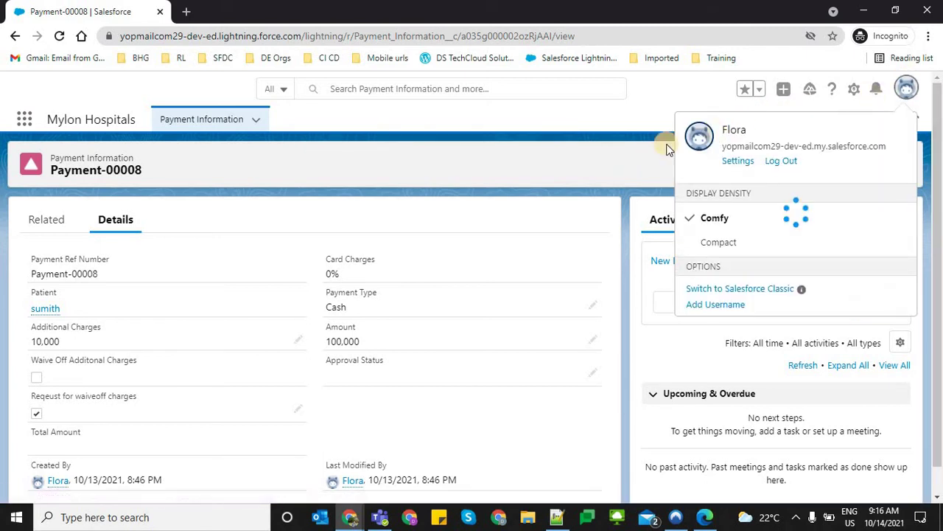
{"action": "left_click", "coordinate": [672, 206]}
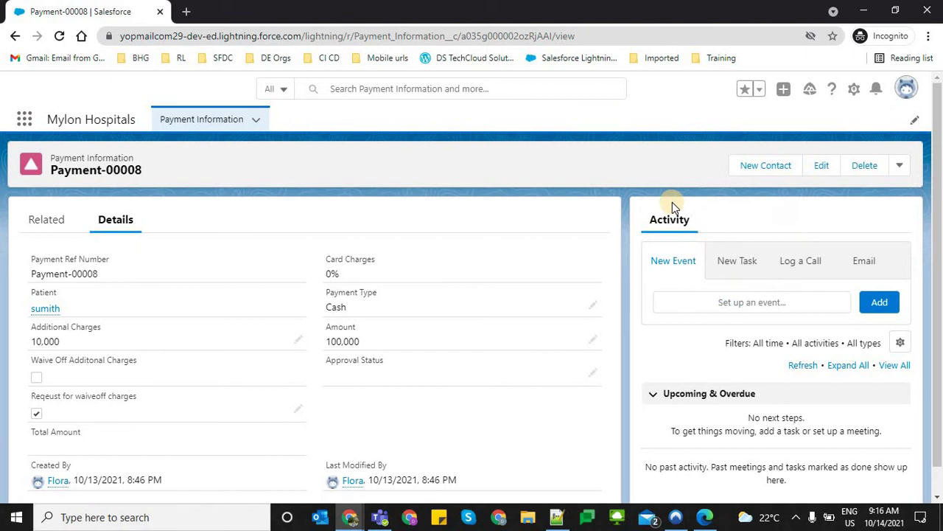
{"action": "left_click", "coordinate": [897, 168]}
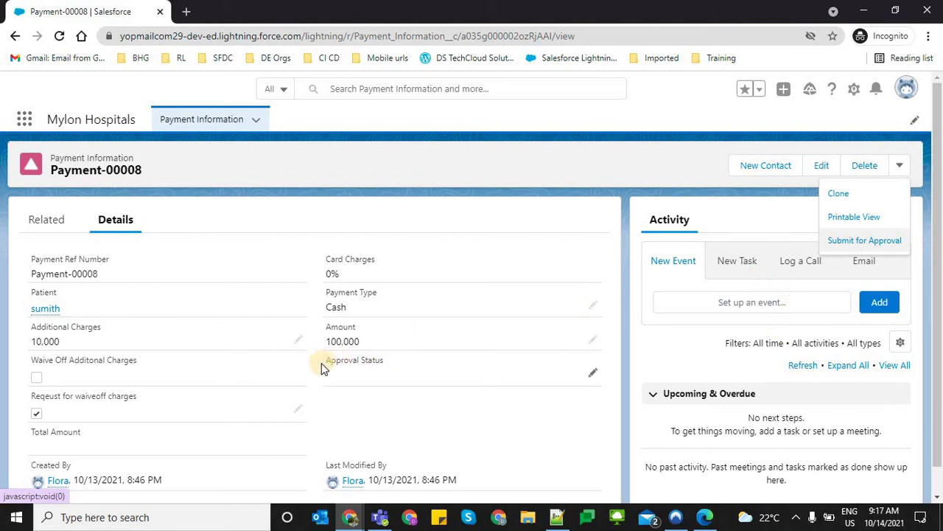
{"action": "triple_click", "coordinate": [398, 363]}
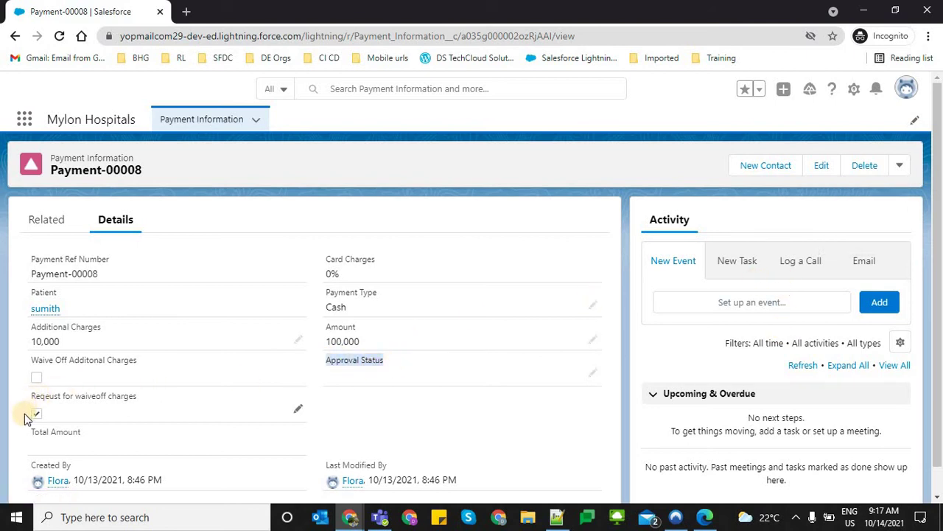
{"action": "left_click", "coordinate": [899, 170]}
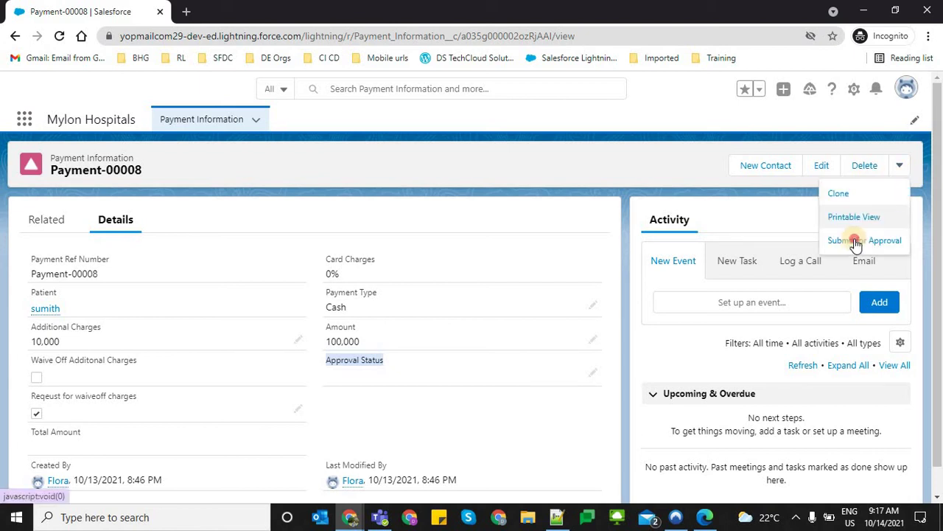
{"action": "left_click", "coordinate": [854, 238]}
{"action": "left_click", "coordinate": [643, 411]}
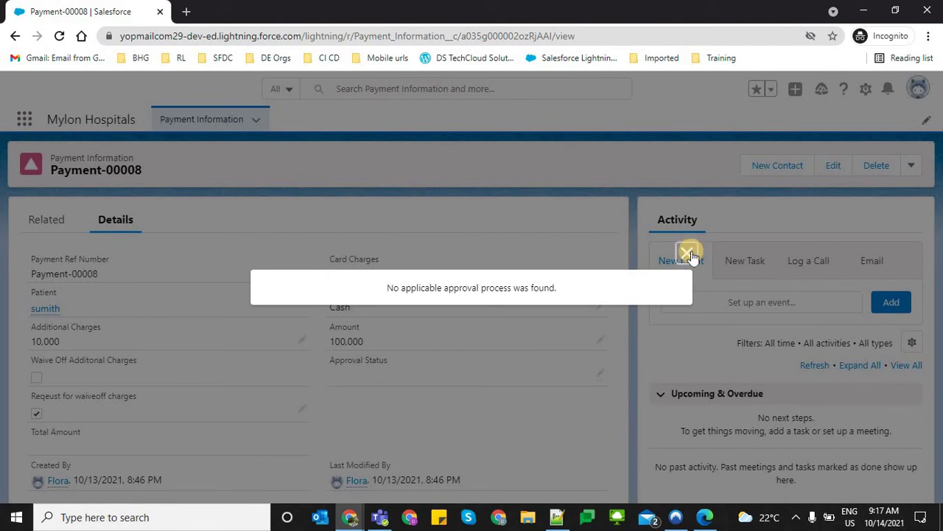
{"action": "left_click", "coordinate": [688, 254]}
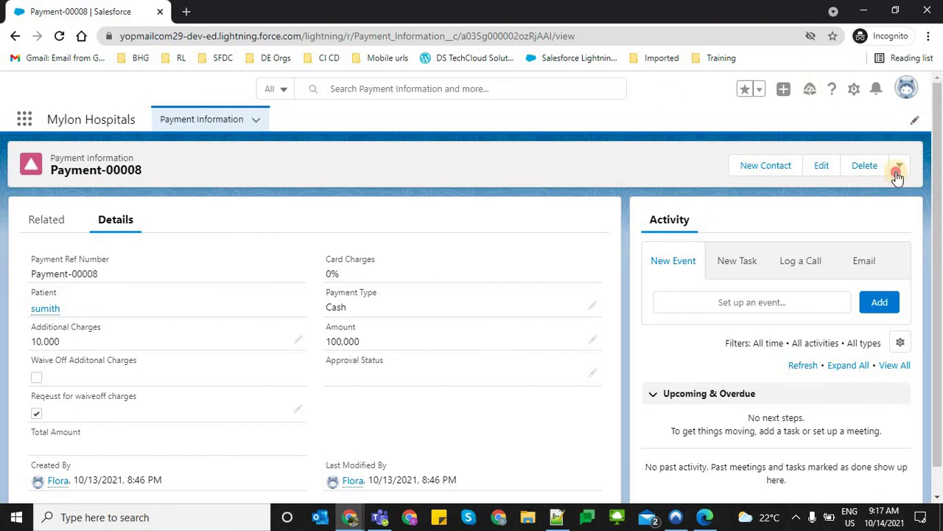
In the admin window, review the Setup tabs including the payment approval process definition
{"action": "left_click", "coordinate": [672, 149]}
{"action": "key", "text": "alt+Tab"}
{"action": "left_click", "coordinate": [515, 10]}
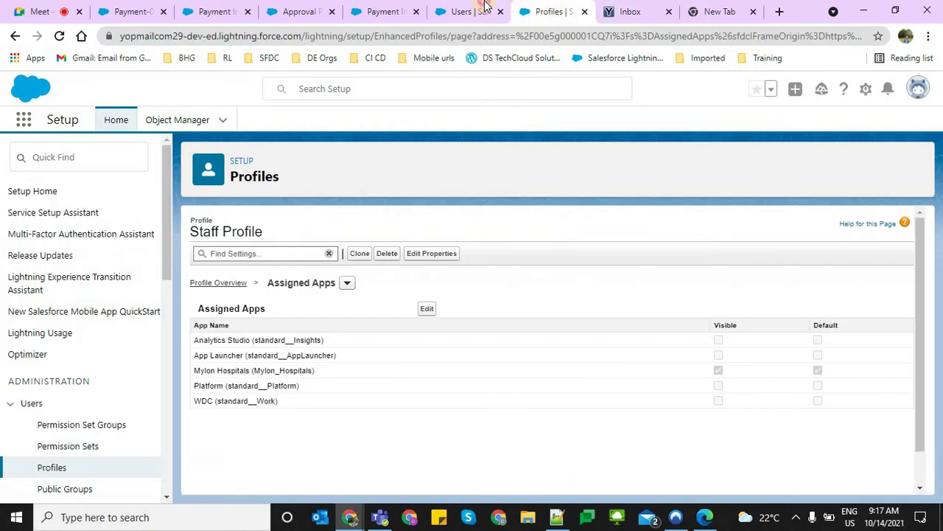
{"action": "left_click", "coordinate": [472, 11]}
{"action": "left_click", "coordinate": [380, 11]}
{"action": "left_click", "coordinate": [302, 11]}
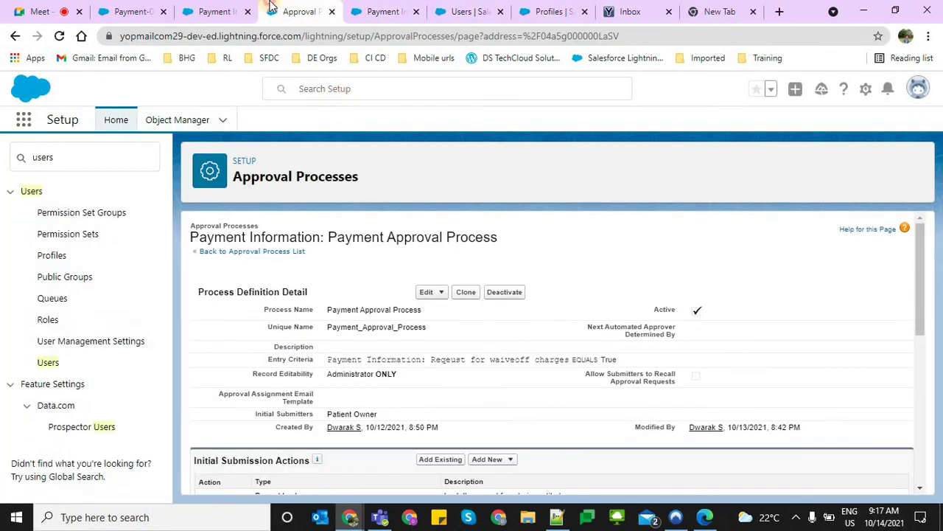
{"action": "left_click", "coordinate": [201, 8]}
{"action": "key", "text": "ctrl+shift+Tab"}
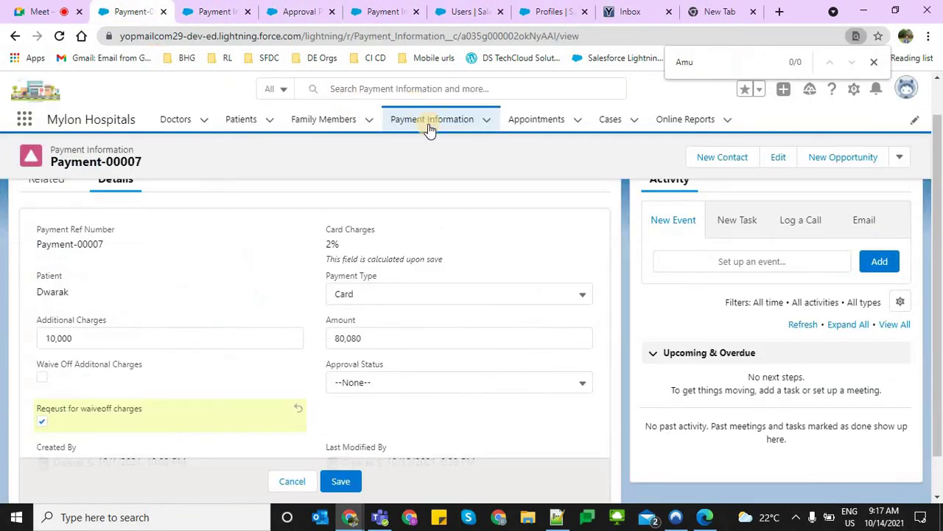
Copy Payment-00008's web address and paste it into the admin window's address bar
{"action": "key", "text": "alt+Tab"}
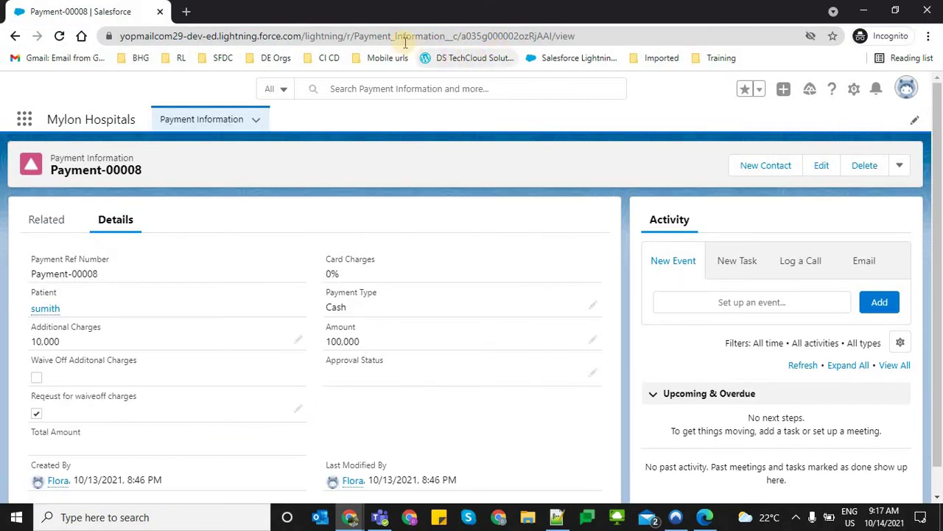
{"action": "left_click", "coordinate": [404, 42]}
{"action": "key", "text": "ctrl+c"}
{"action": "key", "text": "alt+Tab"}
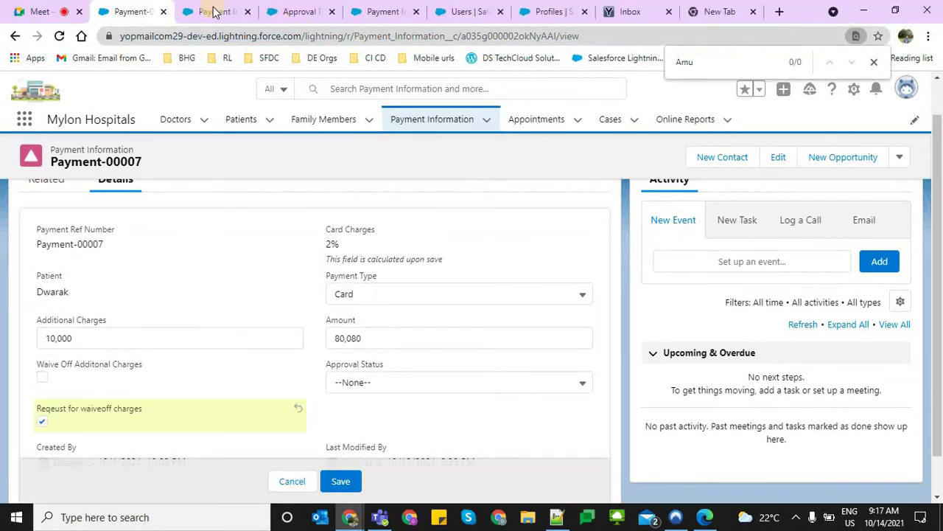
{"action": "left_click", "coordinate": [220, 33]}
{"action": "key", "text": "ctrl+v"}
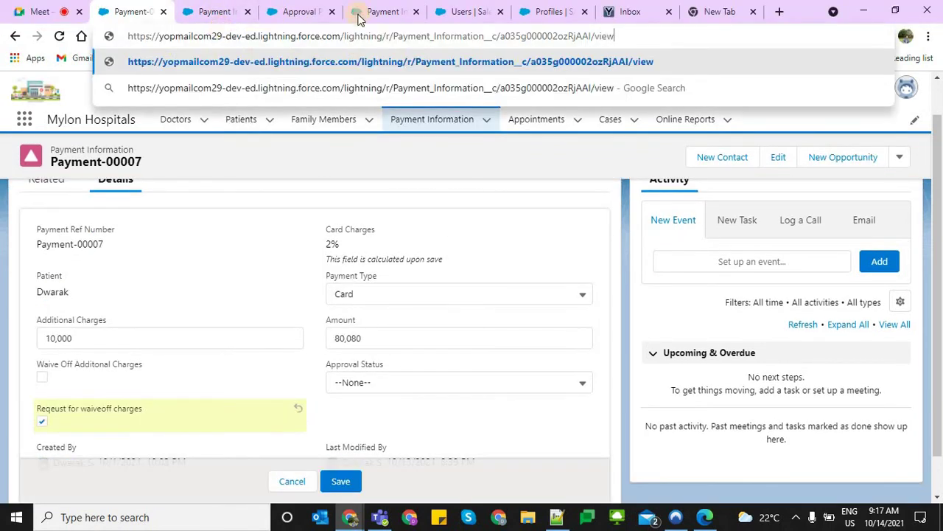
Load Payment-00008, discarding the Payment-00007 edit, and submit it for approval
{"action": "key", "text": "Return"}
{"action": "left_click", "coordinate": [525, 118]}
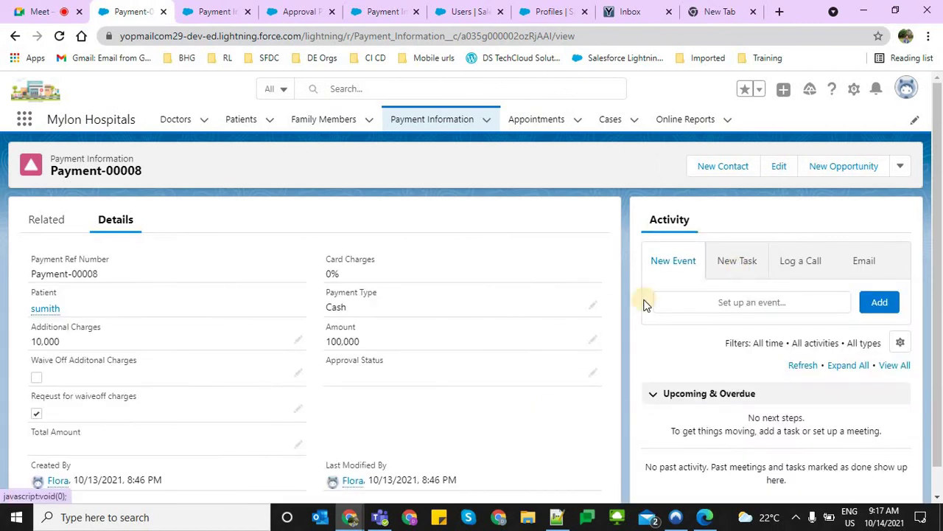
{"action": "left_click", "coordinate": [908, 166]}
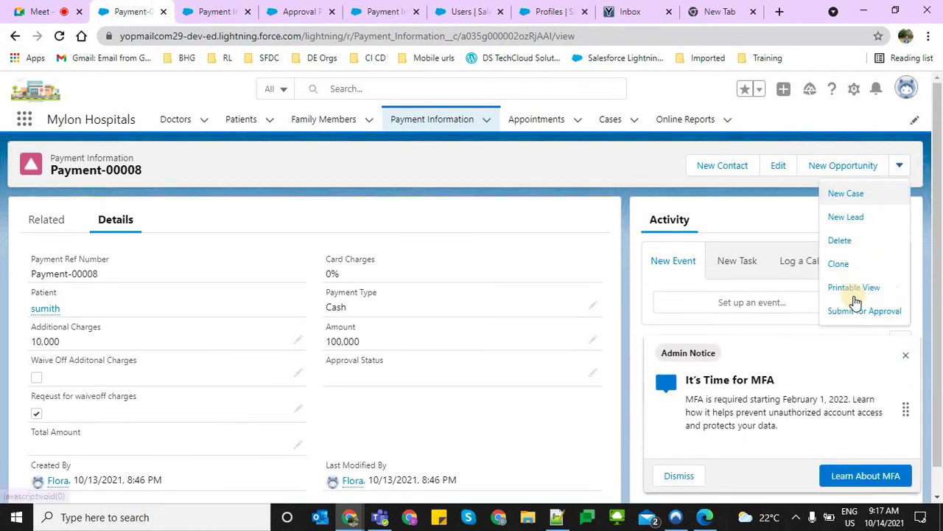
{"action": "left_click", "coordinate": [847, 314]}
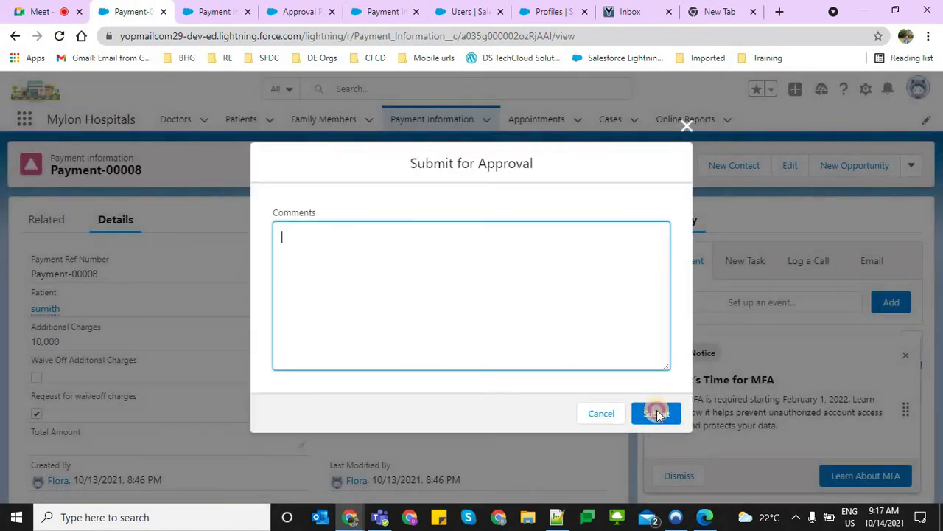
{"action": "left_click", "coordinate": [654, 410]}
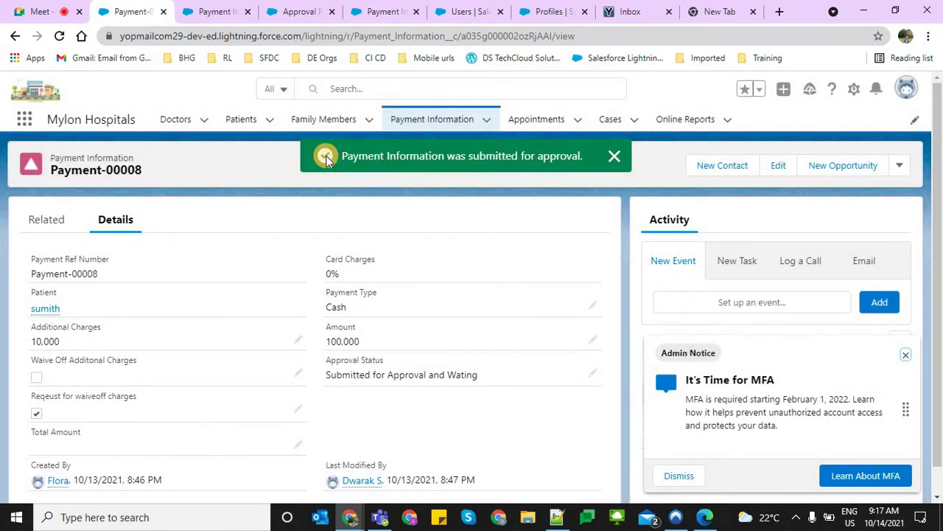
Dismiss the confirmation and MFA notices and check Approval Status reads 'Submitted for Approval and Wating'
{"action": "left_click_drag", "start_coordinate": [340, 155], "coordinate": [468, 161]}
{"action": "left_click_drag", "start_coordinate": [589, 165], "coordinate": [564, 181]}
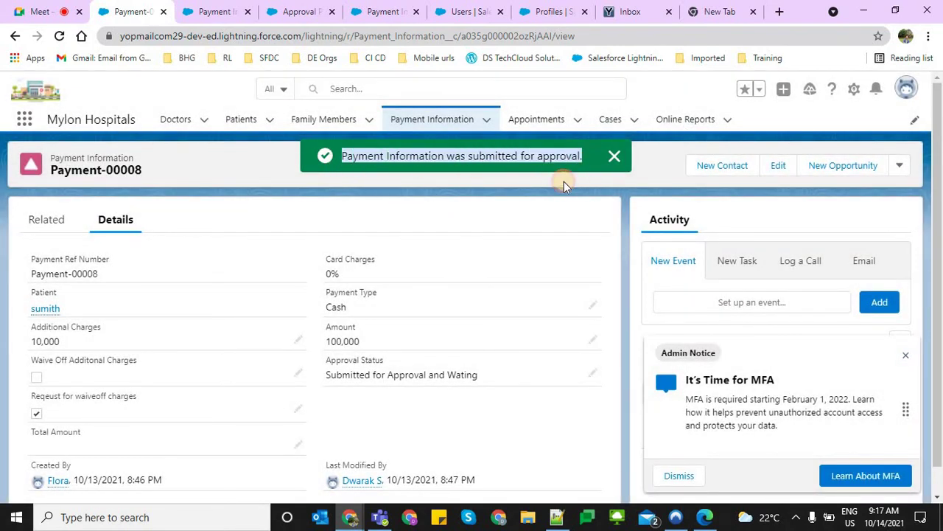
{"action": "left_click", "coordinate": [612, 162]}
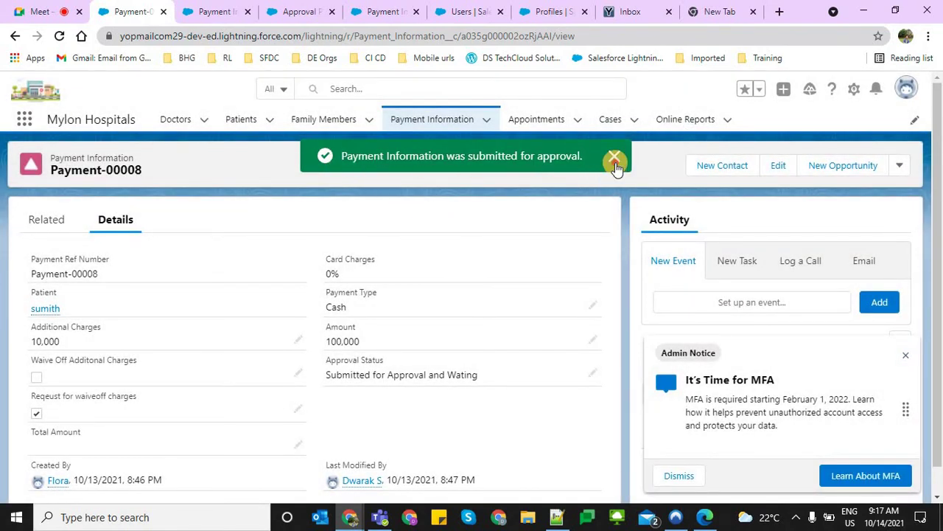
{"action": "left_click", "coordinate": [904, 358]}
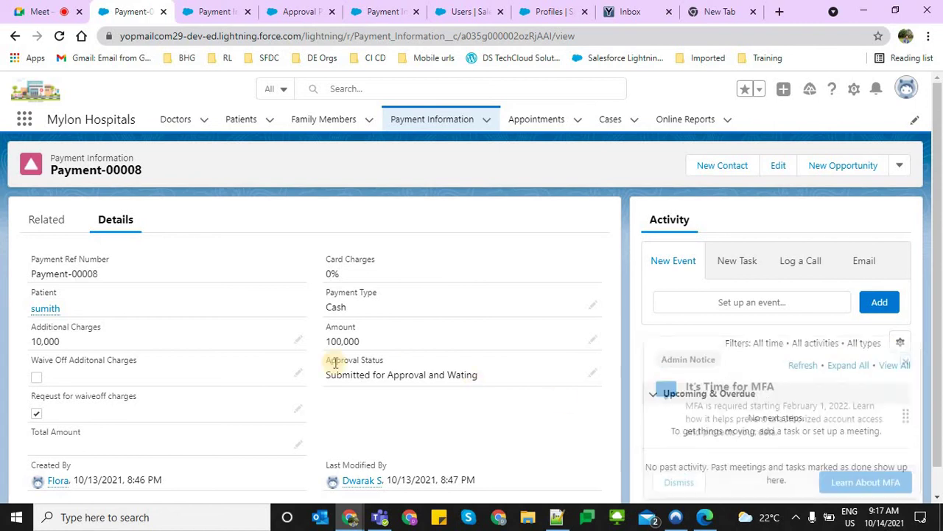
{"action": "left_click_drag", "start_coordinate": [510, 380], "coordinate": [484, 414]}
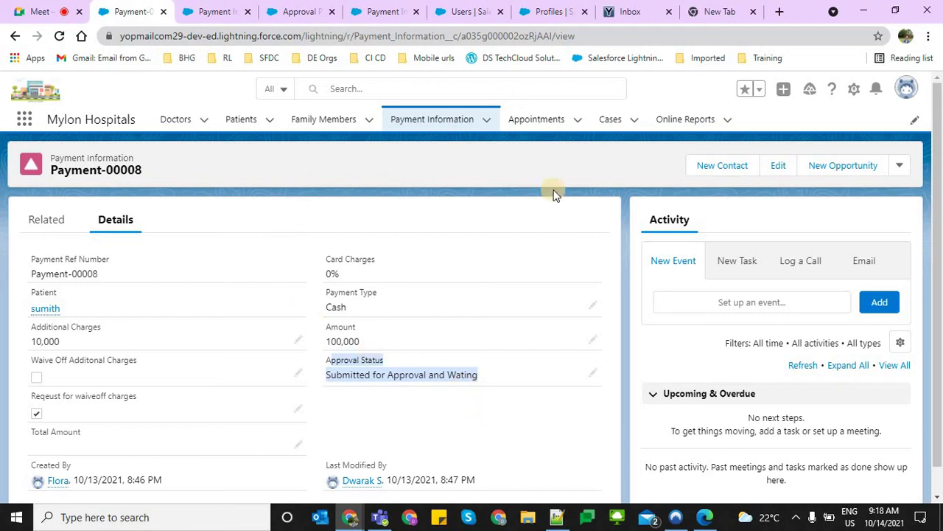
{"action": "left_click", "coordinate": [899, 166]}
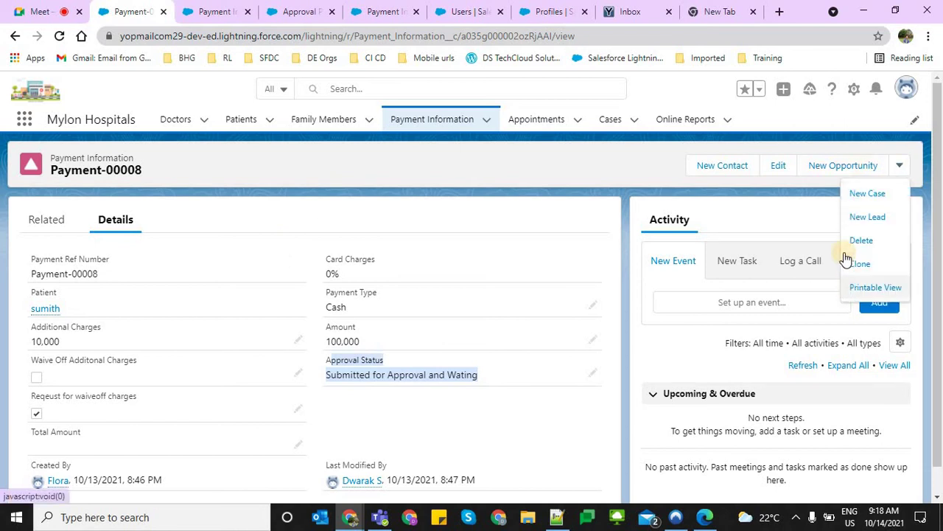
{"action": "left_click", "coordinate": [518, 211]}
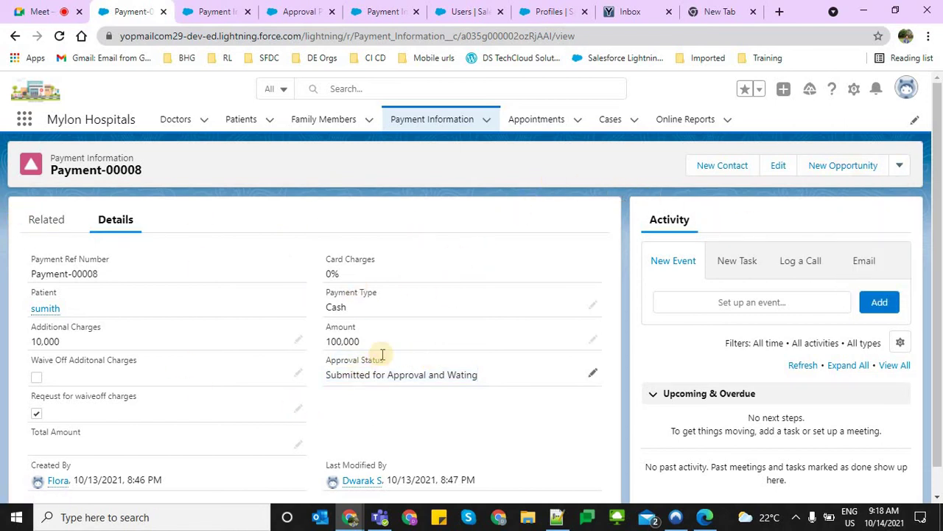
Reload Payment-00008 in the private browsing window to show its updated Approval Status
{"action": "key", "text": "alt+Tab"}
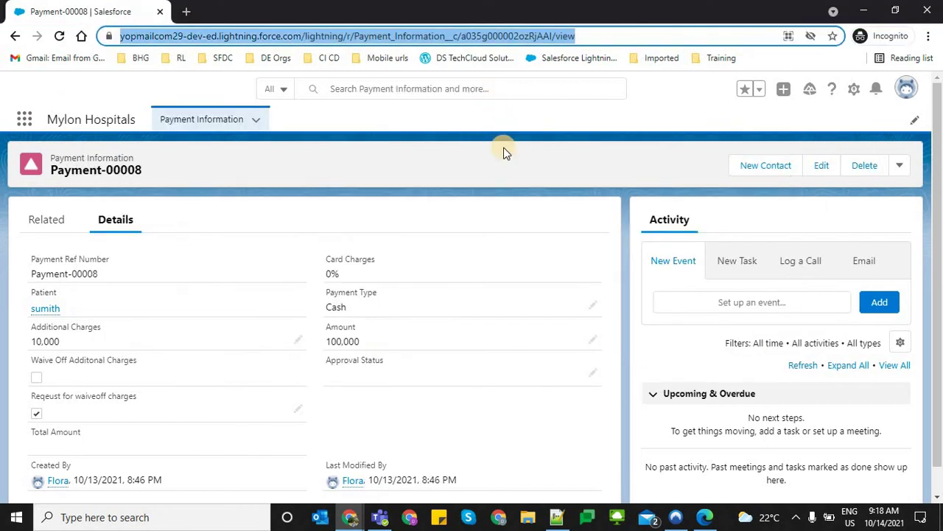
{"action": "key", "text": "alt+Tab"}
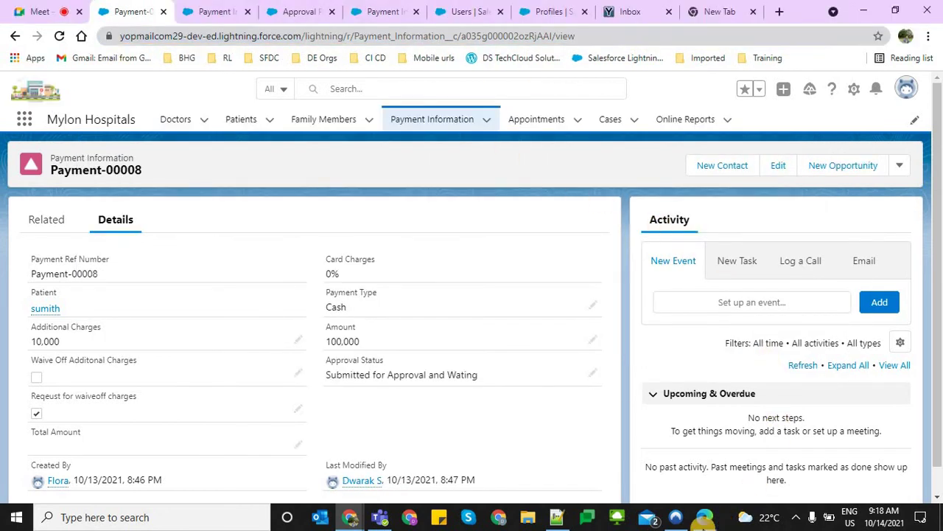
{"action": "left_click", "coordinate": [705, 516]}
{"action": "key", "text": "alt+Tab"}
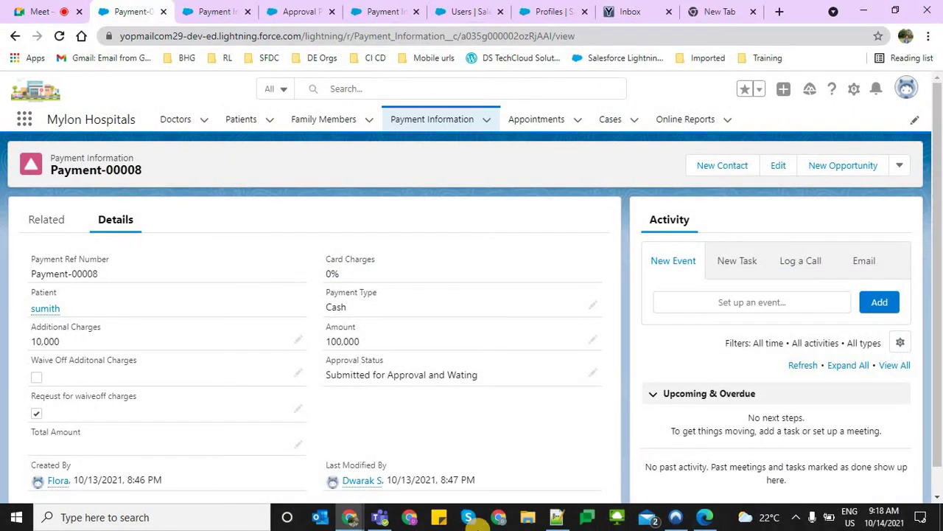
{"action": "left_click", "coordinate": [461, 464]}
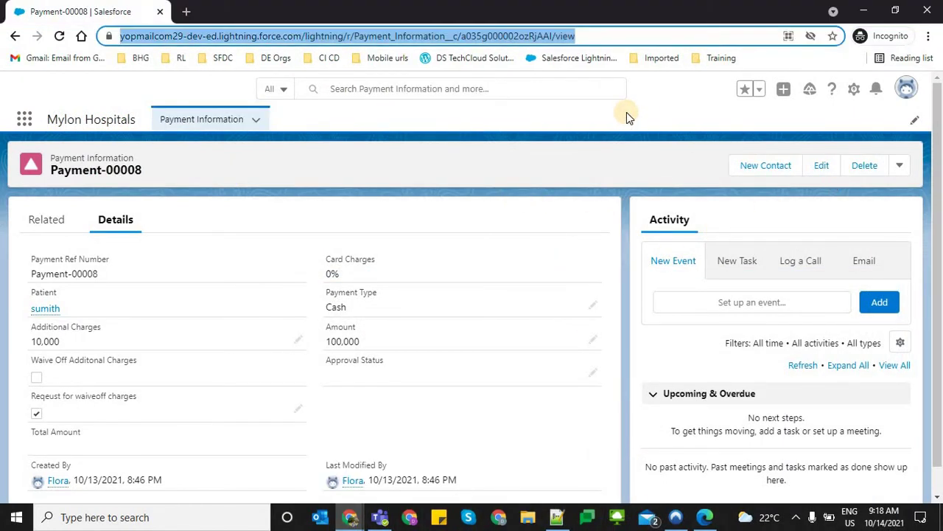
{"action": "key", "text": "Return"}
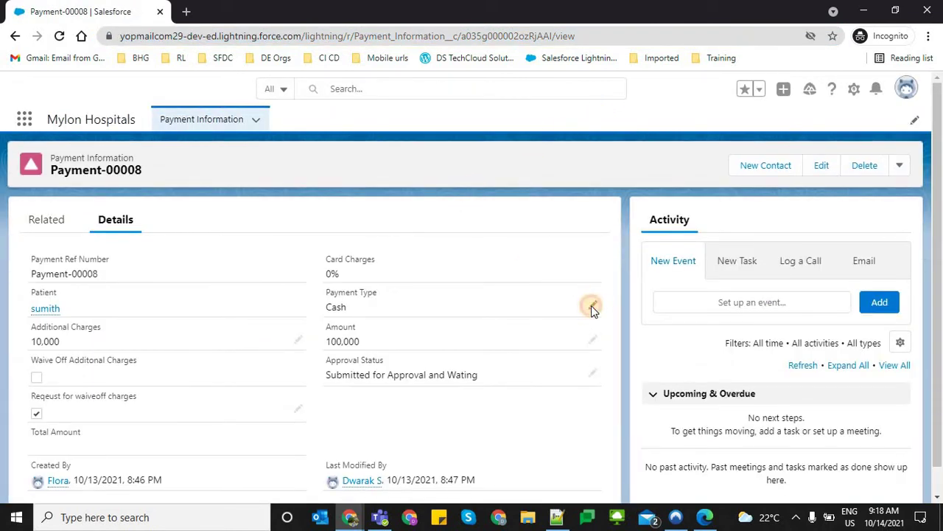
{"action": "left_click", "coordinate": [593, 305]}
{"action": "left_click", "coordinate": [343, 481]}
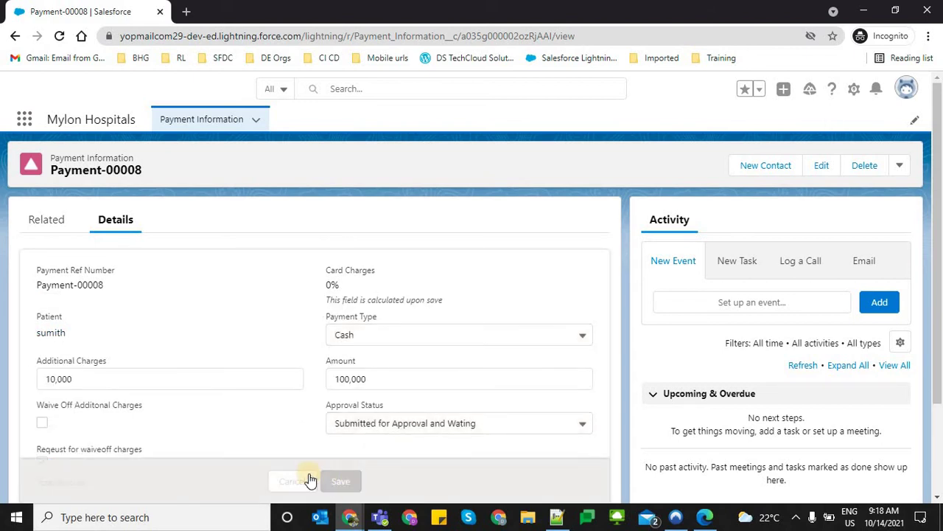
{"action": "left_click_drag", "start_coordinate": [199, 435], "coordinate": [293, 452]}
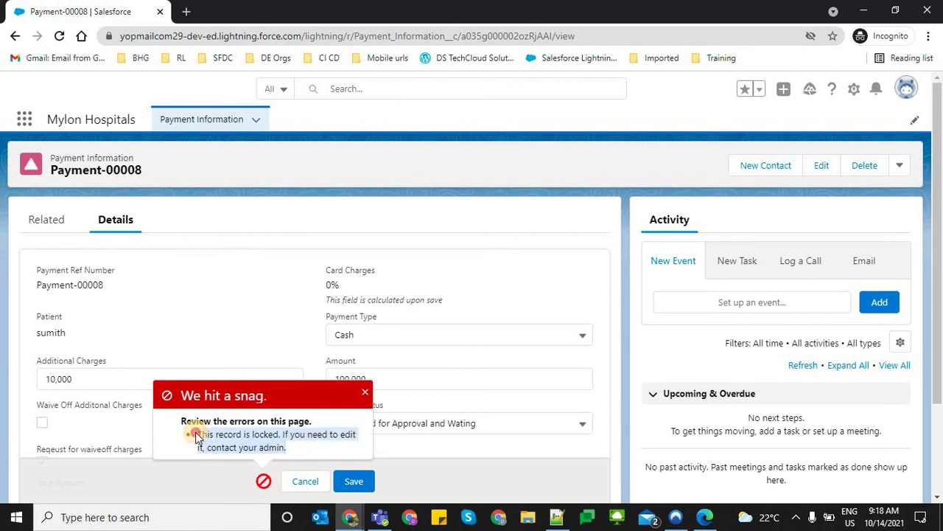
{"action": "left_click", "coordinate": [313, 480]}
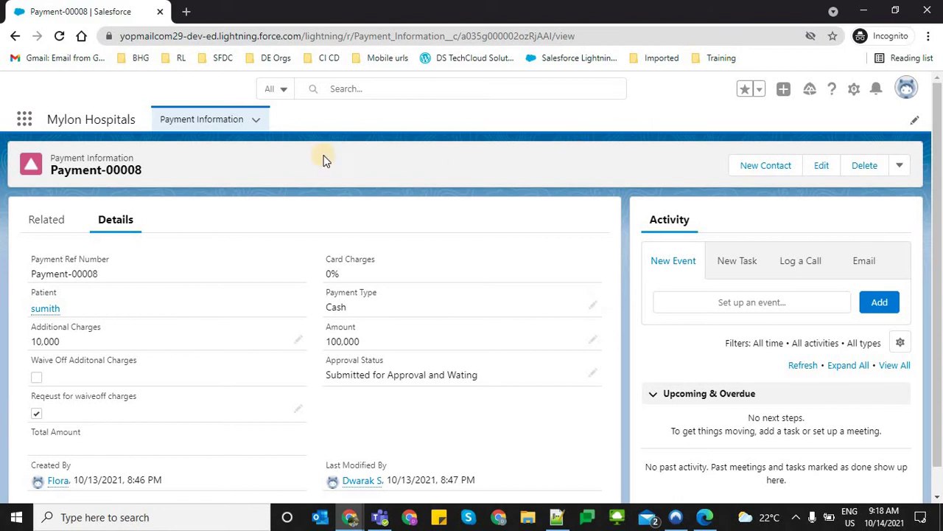
{"action": "left_click", "coordinate": [37, 226]}
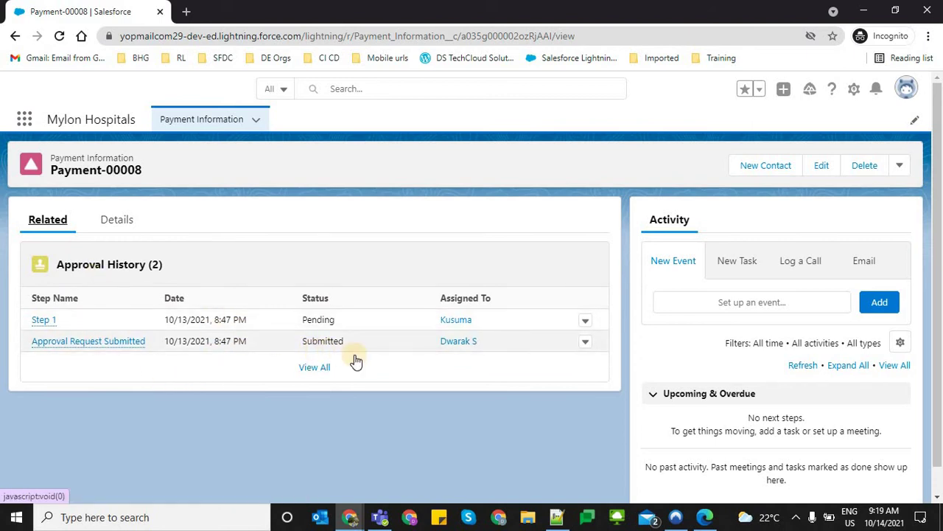
{"action": "left_click", "coordinate": [305, 319]}
{"action": "double_click", "coordinate": [304, 319]}
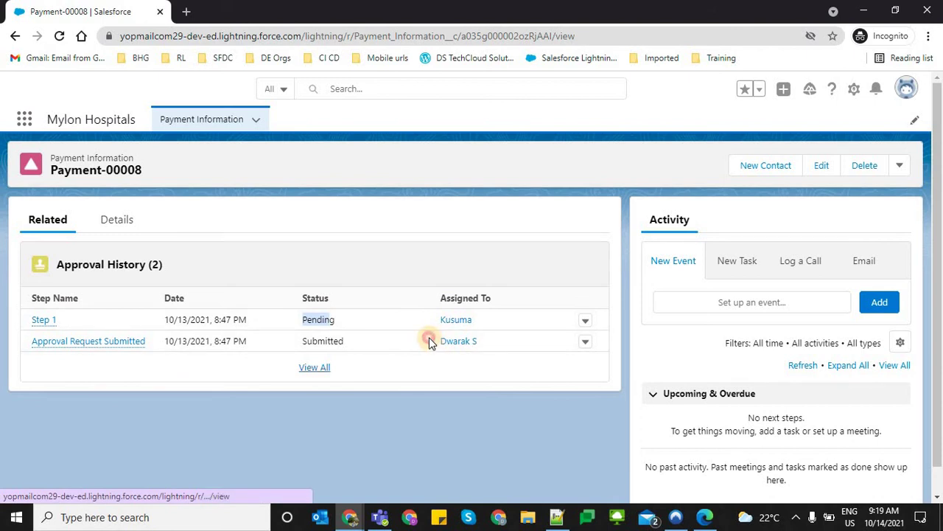
{"action": "left_click_drag", "start_coordinate": [431, 340], "coordinate": [491, 345]}
{"action": "double_click", "coordinate": [440, 319]}
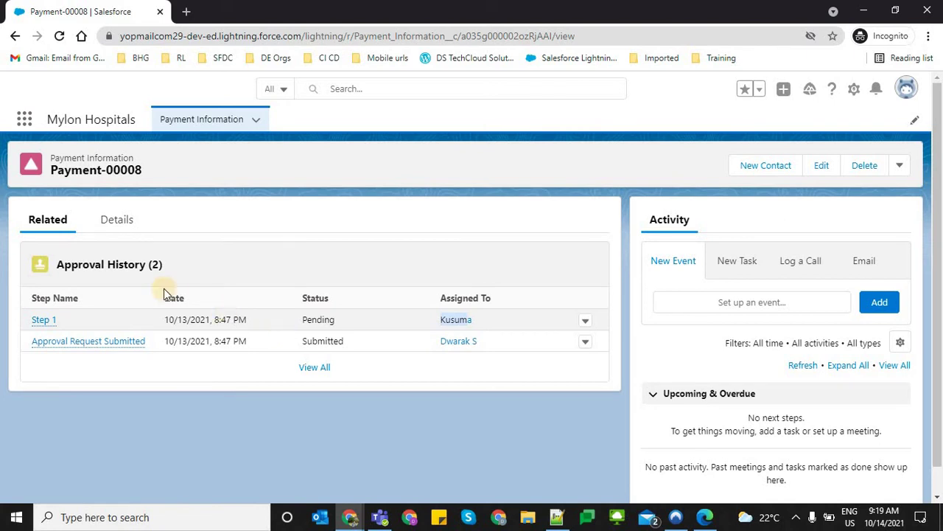
{"action": "left_click", "coordinate": [118, 225]}
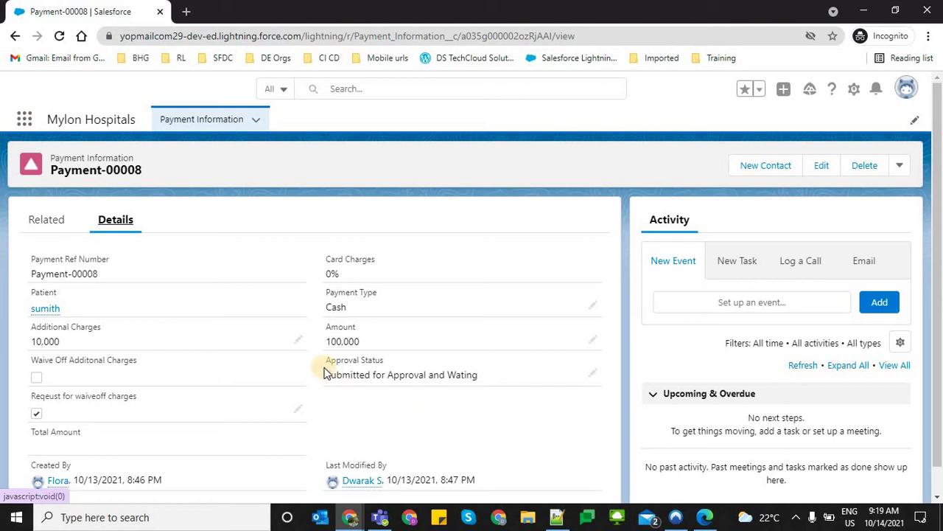
{"action": "left_click_drag", "start_coordinate": [324, 368], "coordinate": [493, 415]}
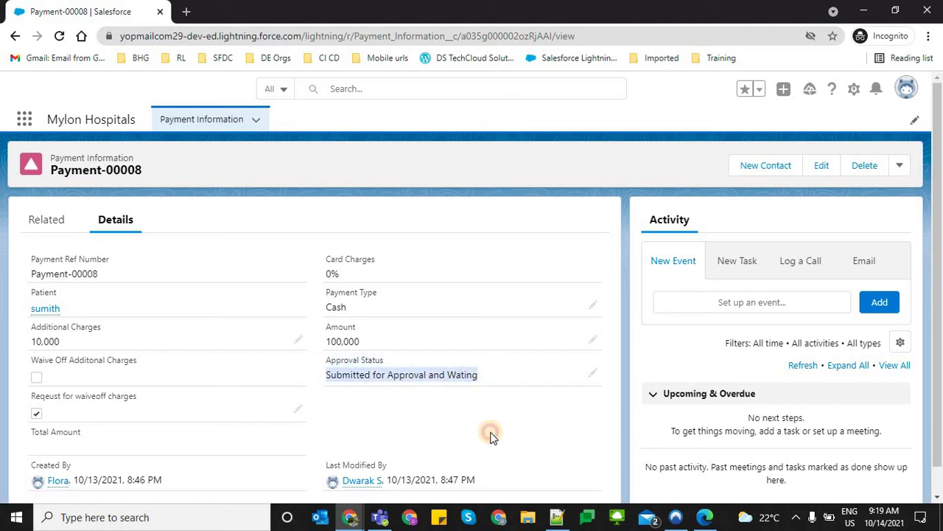
{"action": "left_click", "coordinate": [492, 436]}
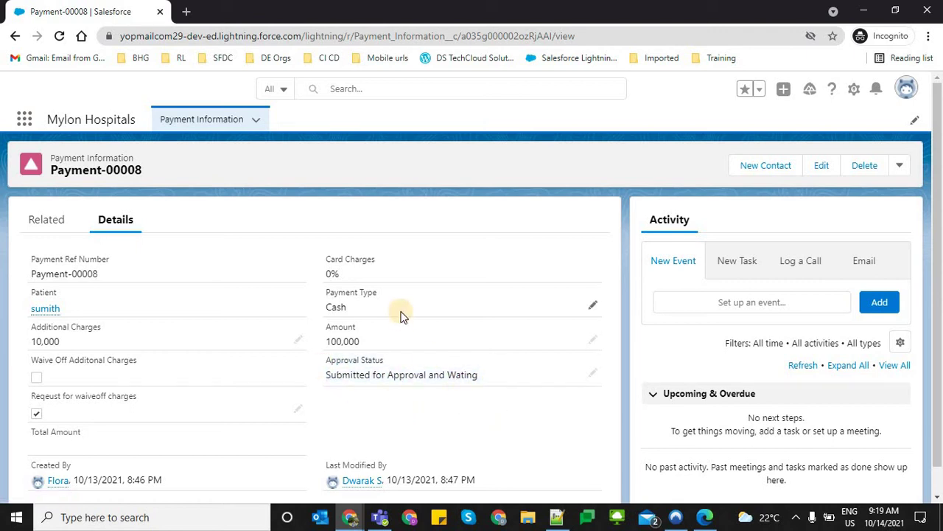
{"action": "key", "text": "alt+Tab"}
Review the Payment Approval Process's Record Lock and field-update submission actions
{"action": "left_click", "coordinate": [308, 10]}
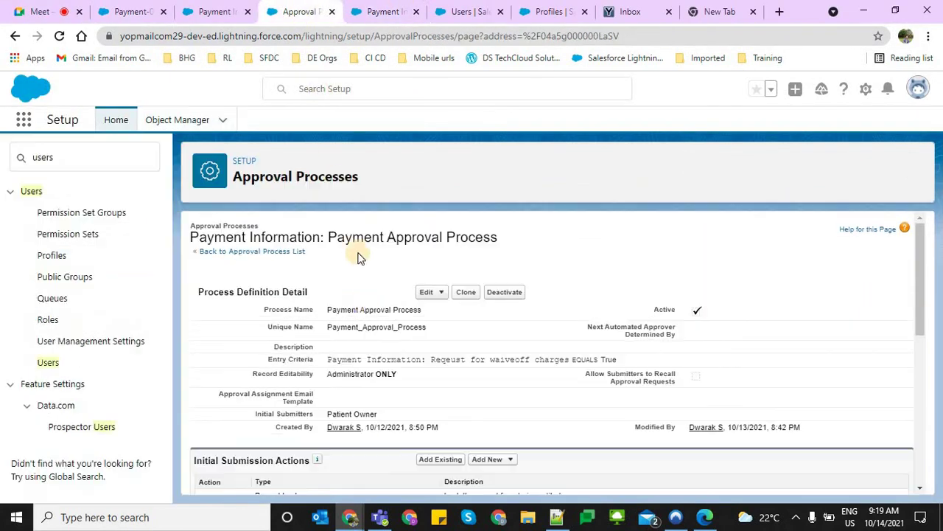
{"action": "scroll", "coordinate": [370, 333], "scroll_direction": "down", "scroll_amount": 3}
{"action": "left_click_drag", "start_coordinate": [196, 253], "coordinate": [313, 253]}
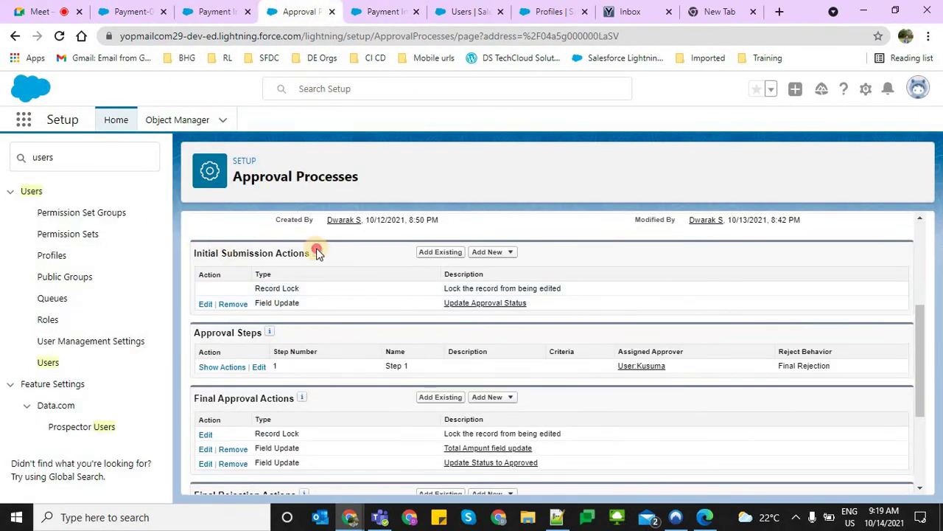
{"action": "left_click_drag", "start_coordinate": [351, 310], "coordinate": [582, 291]}
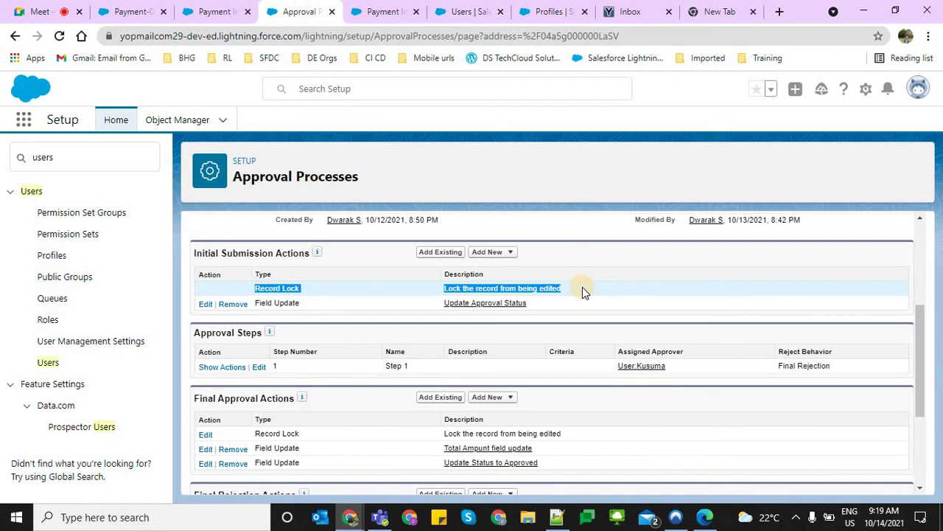
Compare Payment-00008's Approval Status in the private session with the process setup
{"action": "key", "text": "alt+Tab"}
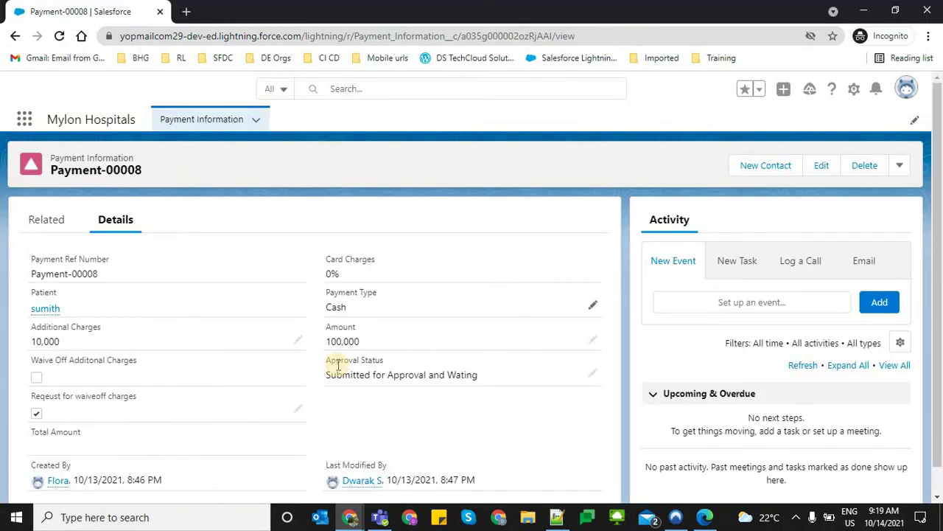
{"action": "left_click_drag", "start_coordinate": [313, 374], "coordinate": [476, 379]}
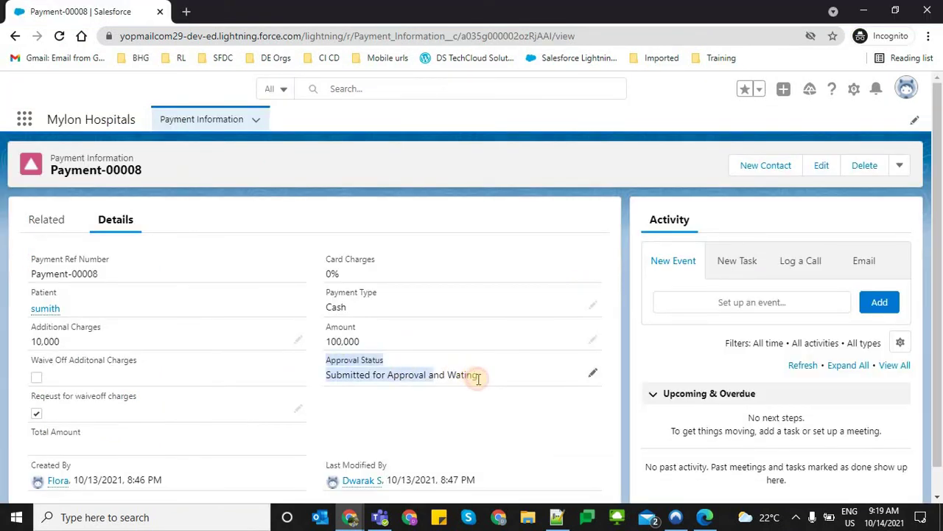
{"action": "left_click", "coordinate": [496, 427]}
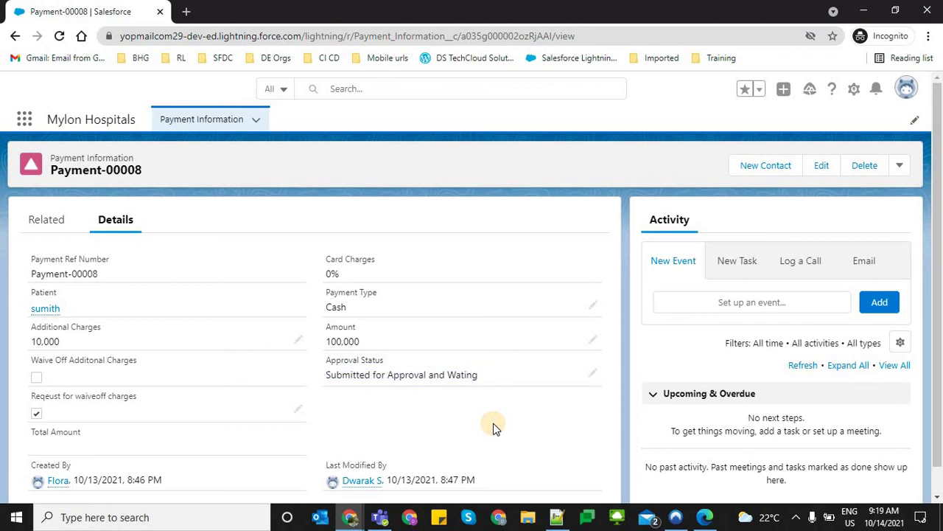
{"action": "key", "text": "alt+Tab"}
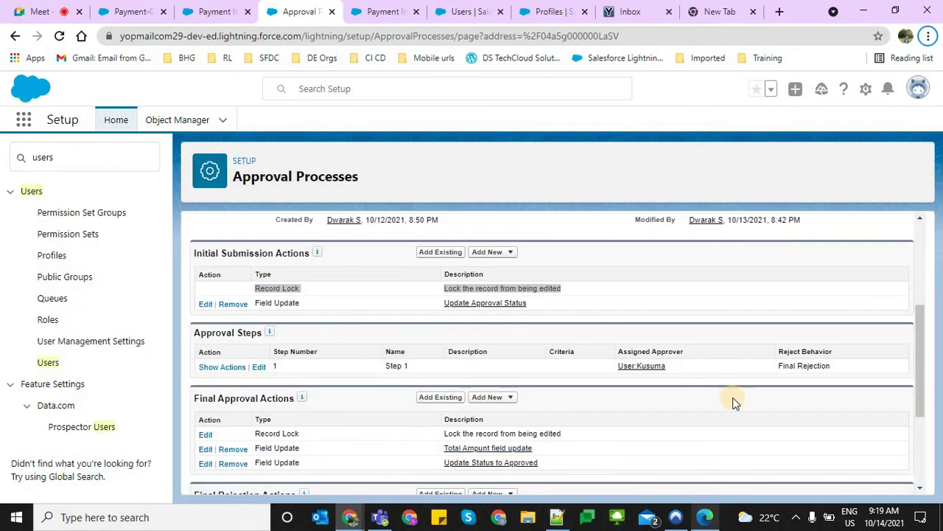
{"action": "key", "text": "alt+Tab"}
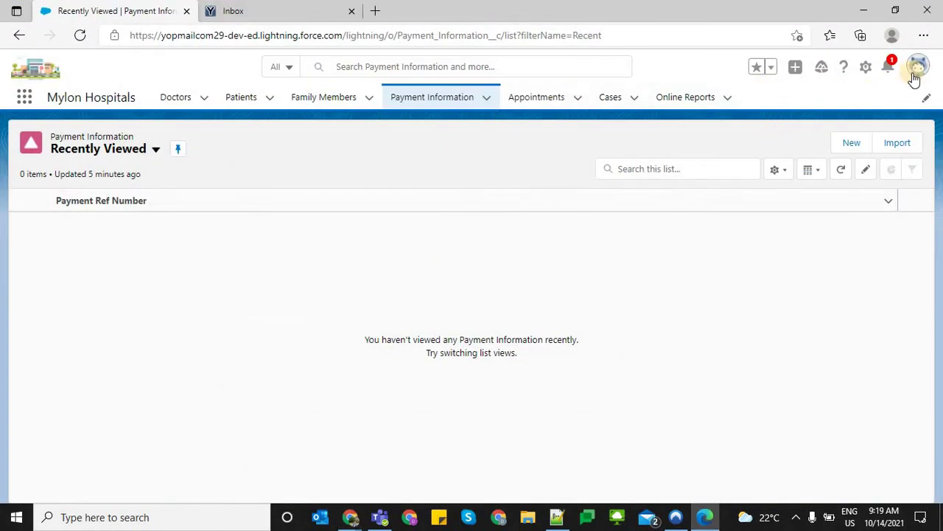
Confirm the signed-in approver and open Payment-00008's approval request from notifications
{"action": "left_click", "coordinate": [916, 71]}
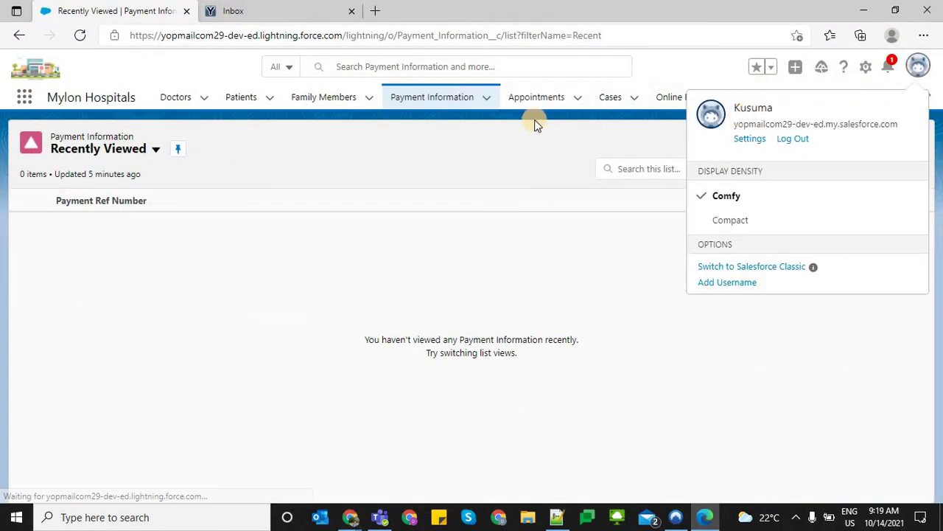
{"action": "left_click", "coordinate": [520, 134]}
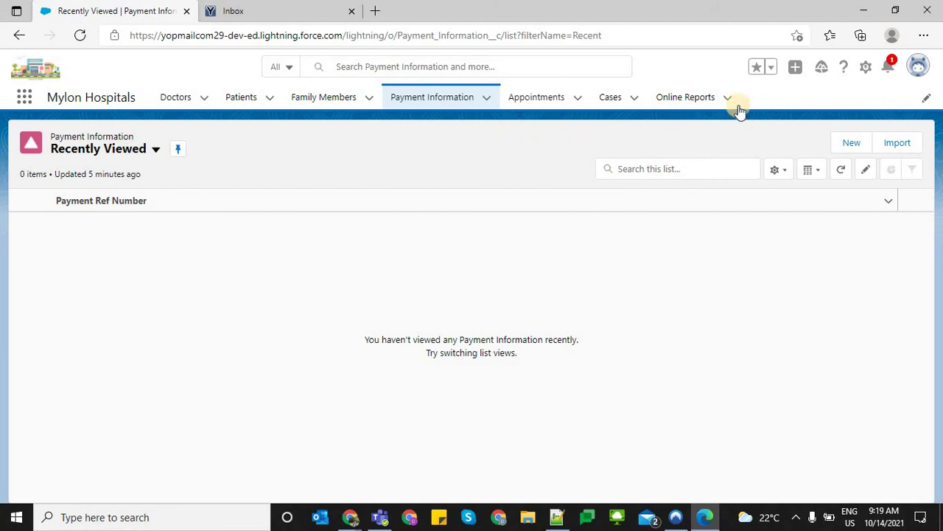
{"action": "left_click", "coordinate": [890, 67]}
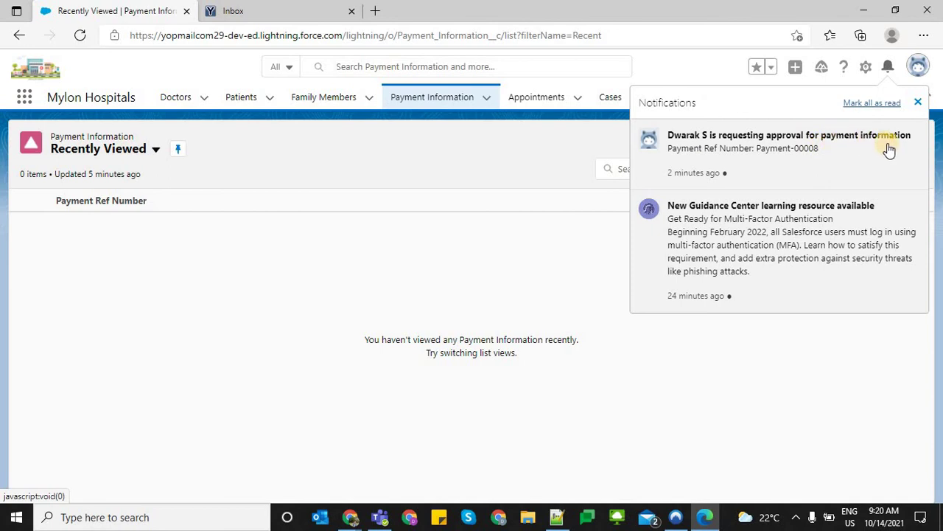
{"action": "left_click", "coordinate": [722, 163]}
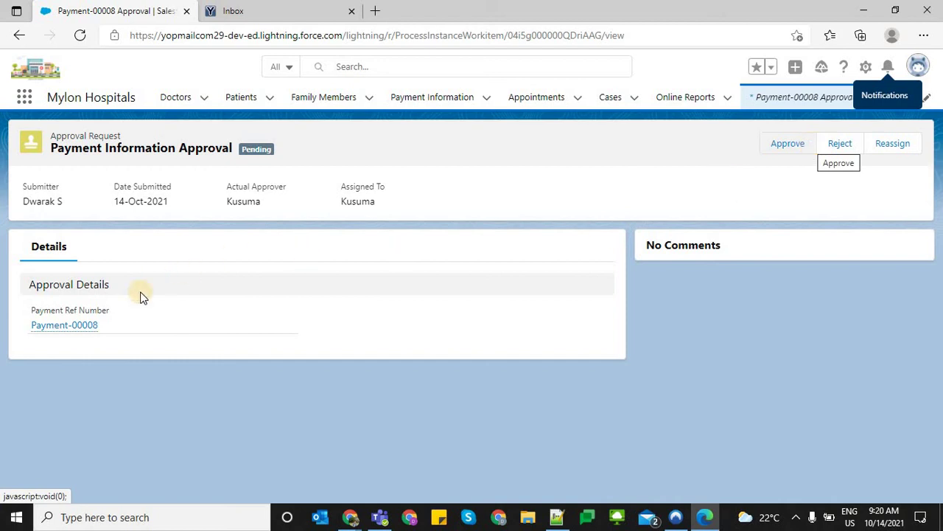
Review Payment-00008's Amount, Additional Charges, waive-off and blank Total Amount fields, then return to the request
{"action": "left_click", "coordinate": [92, 326], "text": "ctrl"}
{"action": "left_click", "coordinate": [246, 9]}
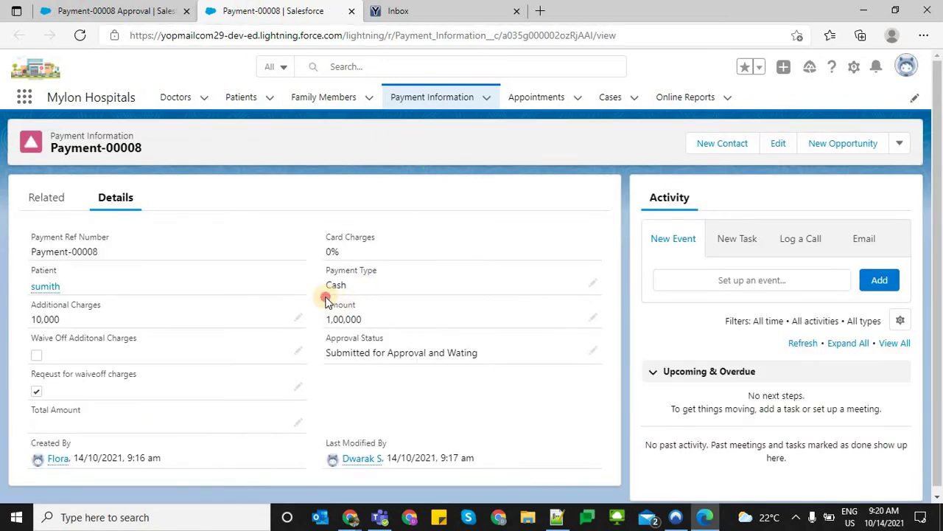
{"action": "left_click_drag", "start_coordinate": [327, 302], "coordinate": [360, 308]}
{"action": "left_click_drag", "start_coordinate": [19, 409], "coordinate": [70, 414]}
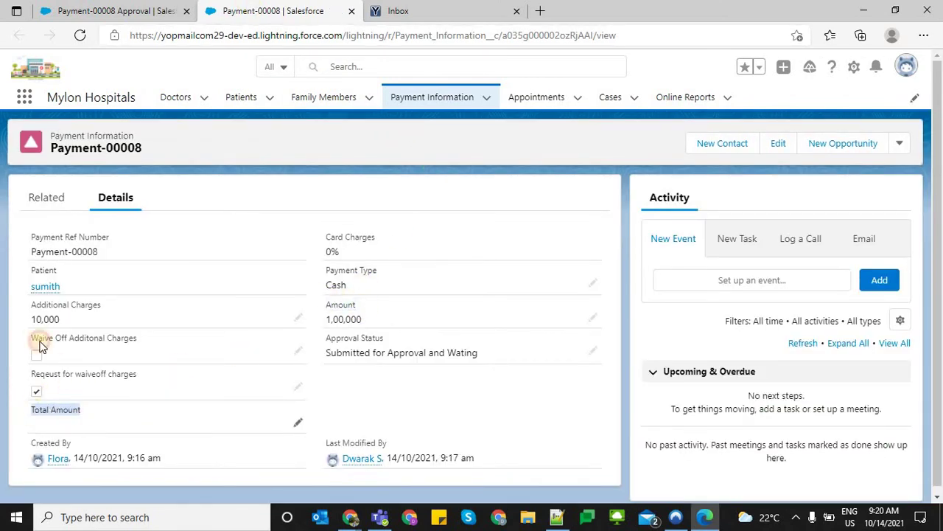
{"action": "left_click_drag", "start_coordinate": [90, 330], "coordinate": [63, 330]}
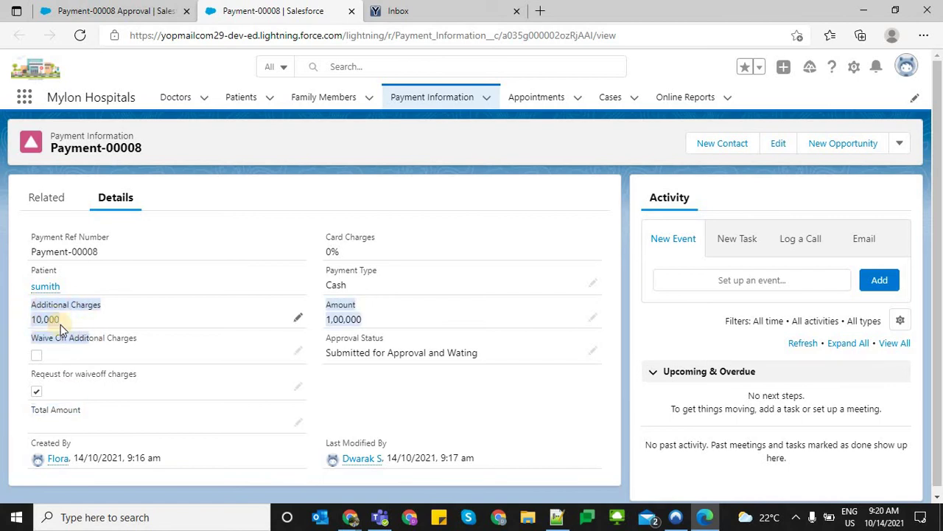
{"action": "left_click", "coordinate": [61, 329]}
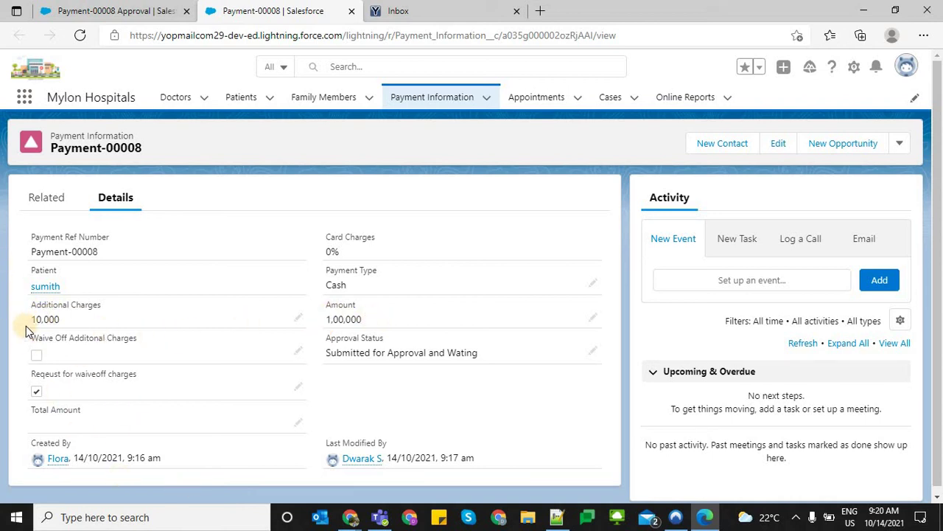
{"action": "left_click_drag", "start_coordinate": [158, 354], "coordinate": [107, 361]}
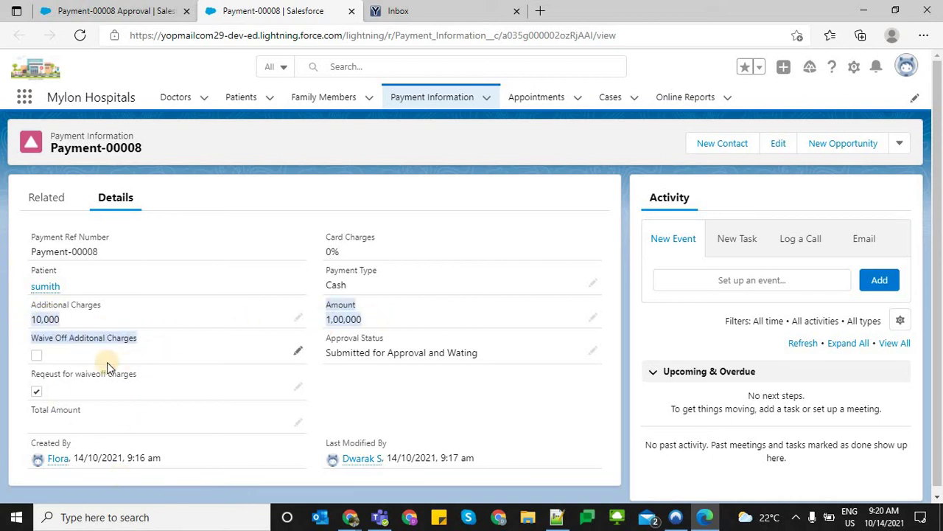
{"action": "left_click", "coordinate": [25, 358]}
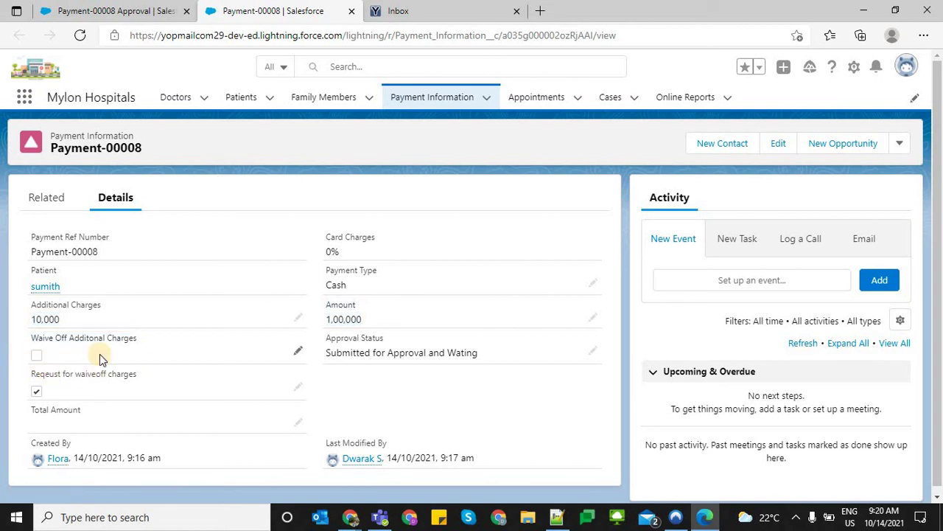
{"action": "left_click", "coordinate": [92, 15]}
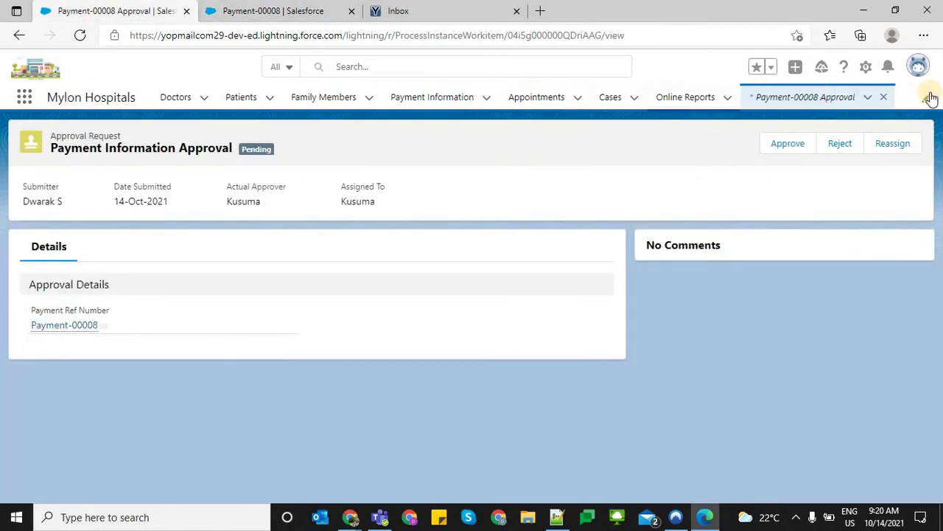
Verify the signed-in user and open the Reject dialog for Payment-00008's approval request
{"action": "left_click", "coordinate": [916, 65]}
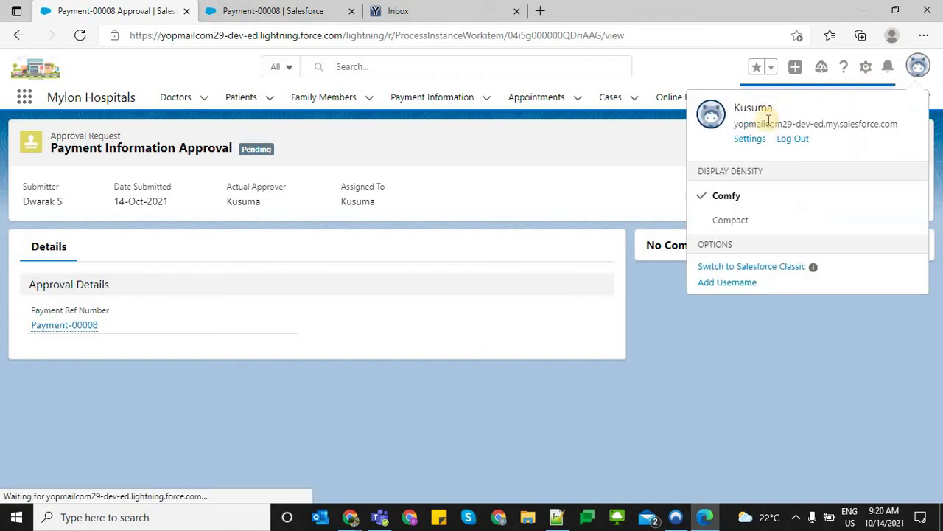
{"action": "left_click", "coordinate": [577, 150]}
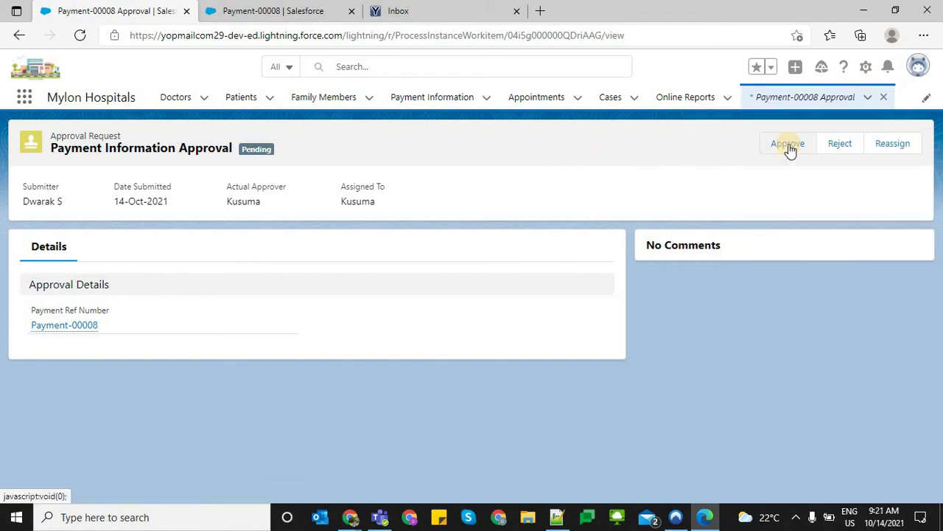
{"action": "left_click", "coordinate": [833, 146]}
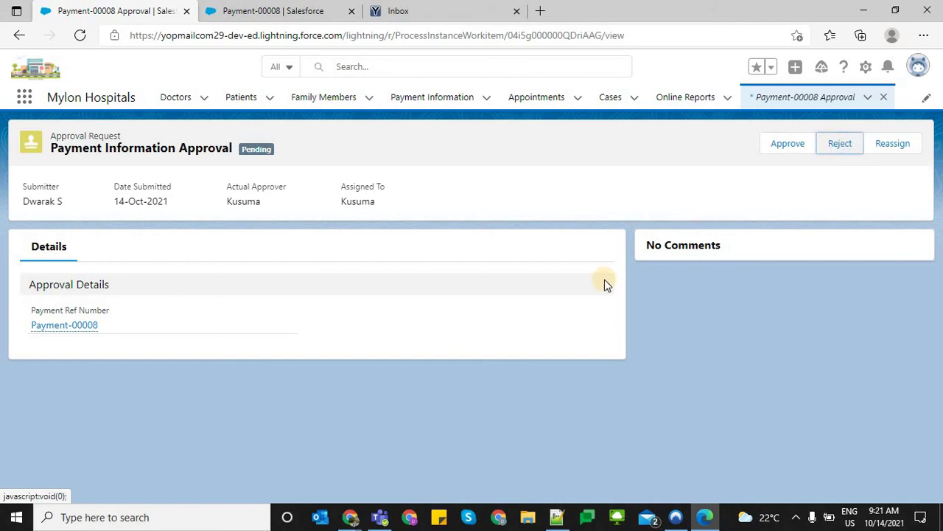
{"action": "left_click", "coordinate": [835, 145]}
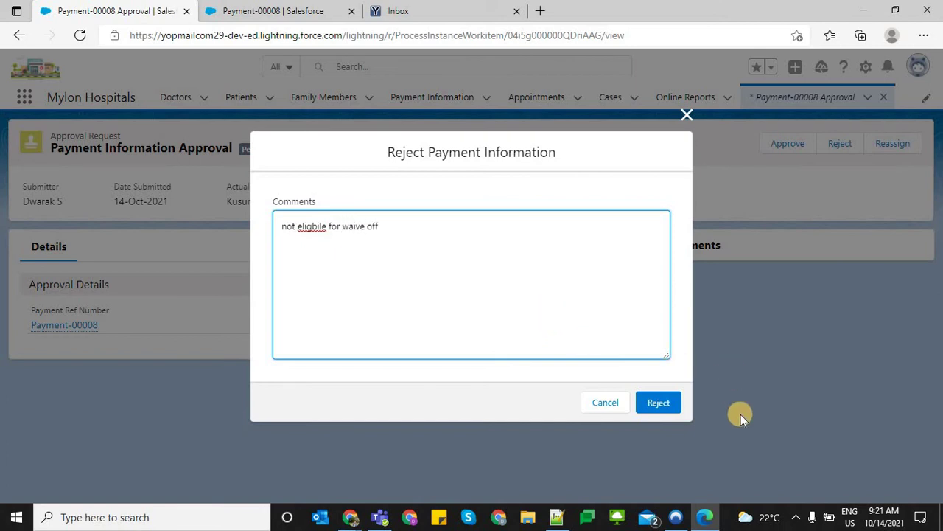
Confirm the rejection with comment 'not eligbile for waive off' and return to the Approval Processes page
{"action": "left_click", "coordinate": [651, 409]}
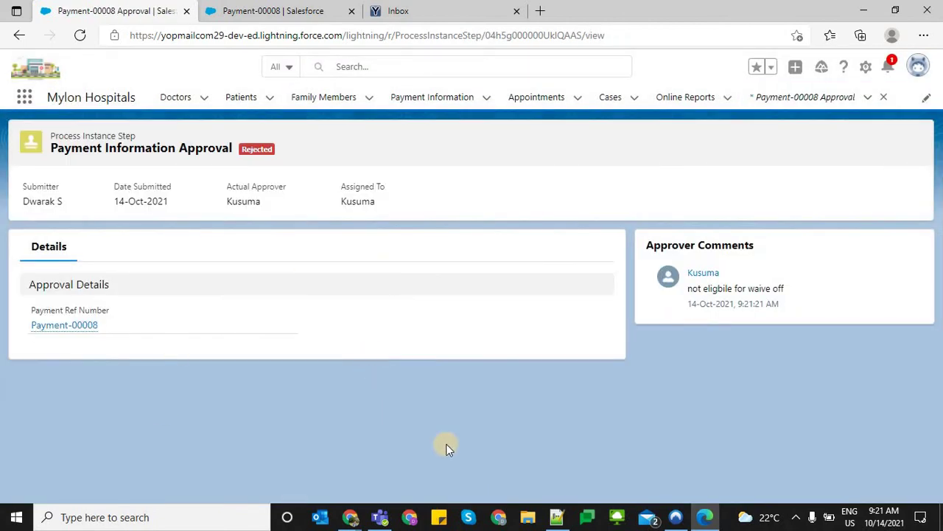
{"action": "left_click", "coordinate": [709, 522]}
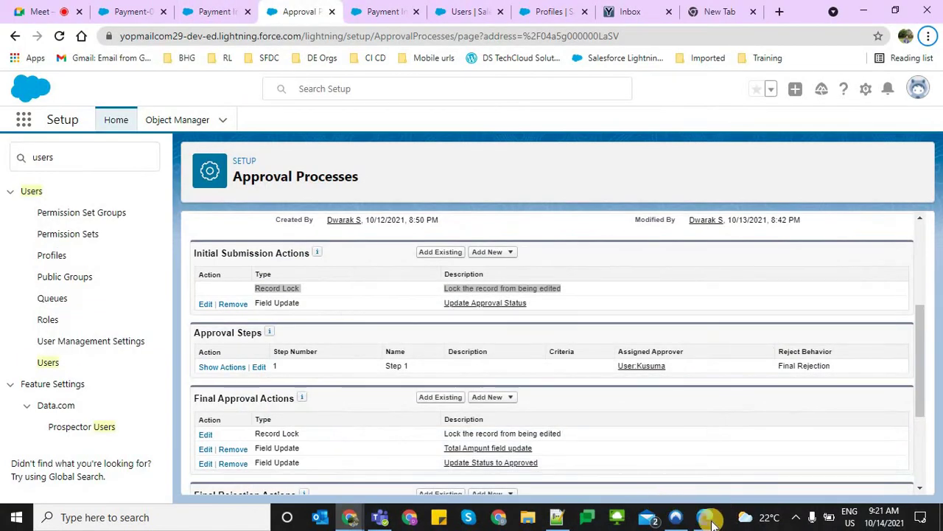
Reload Payment-00008 in the incognito window and confirm Approval Status Rejected and Total Amount 110,000
{"action": "mouse_move", "coordinate": [350, 517]}
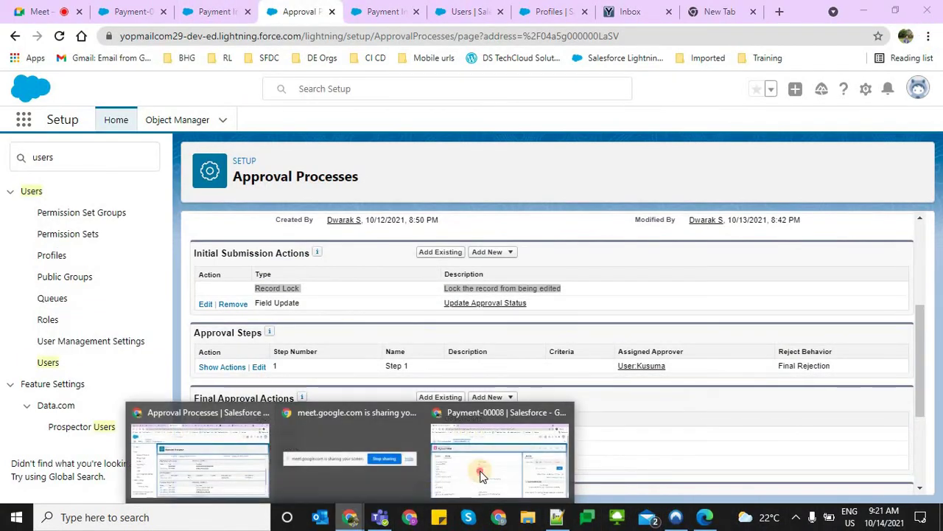
{"action": "left_click", "coordinate": [480, 467]}
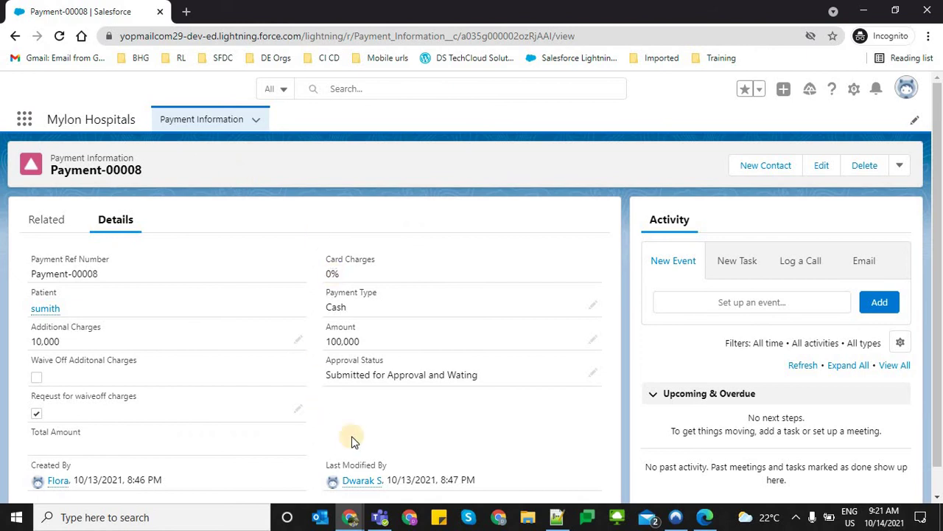
{"action": "triple_click", "coordinate": [499, 381]}
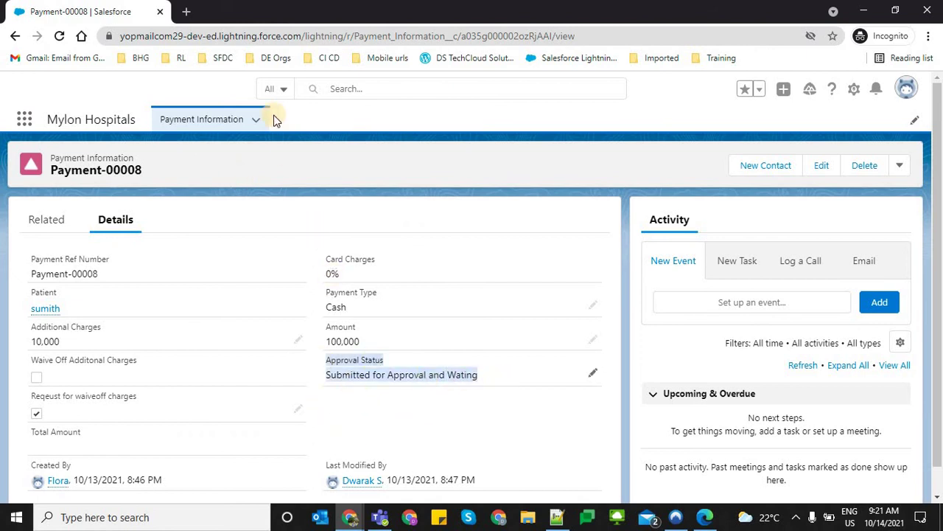
{"action": "left_click", "coordinate": [248, 42]}
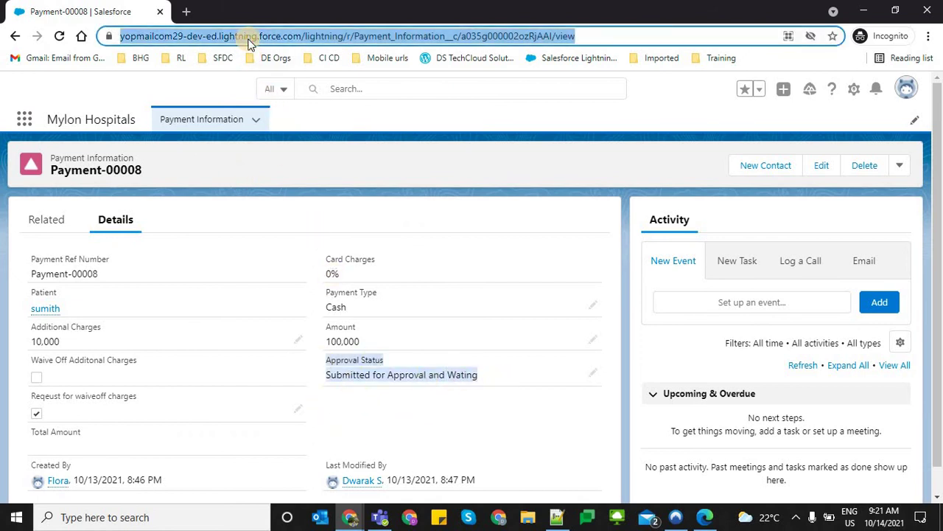
{"action": "key", "text": "Return"}
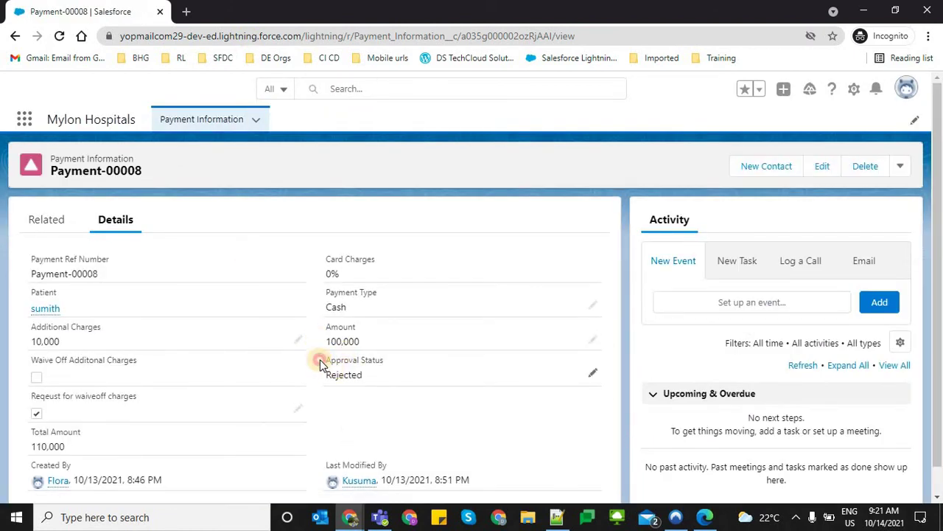
{"action": "left_click_drag", "start_coordinate": [320, 359], "coordinate": [381, 381]}
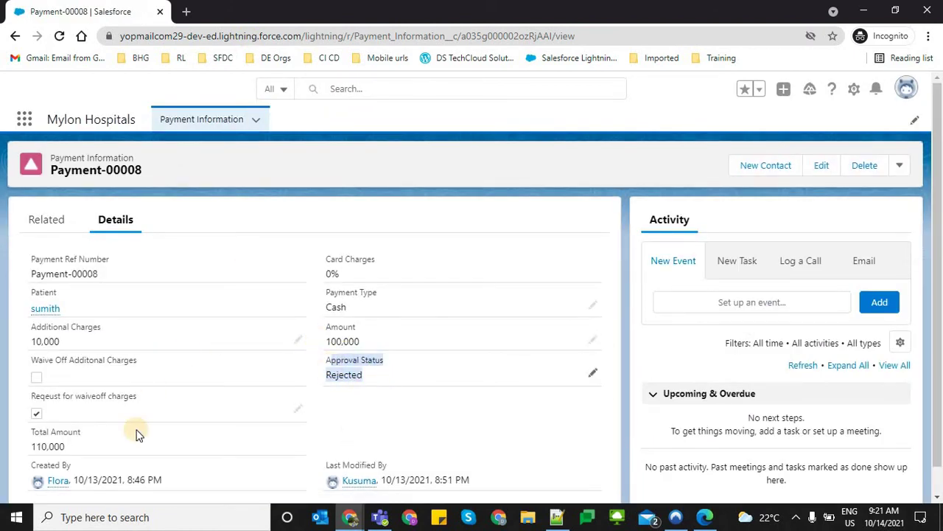
{"action": "left_click_drag", "start_coordinate": [83, 451], "coordinate": [30, 426]}
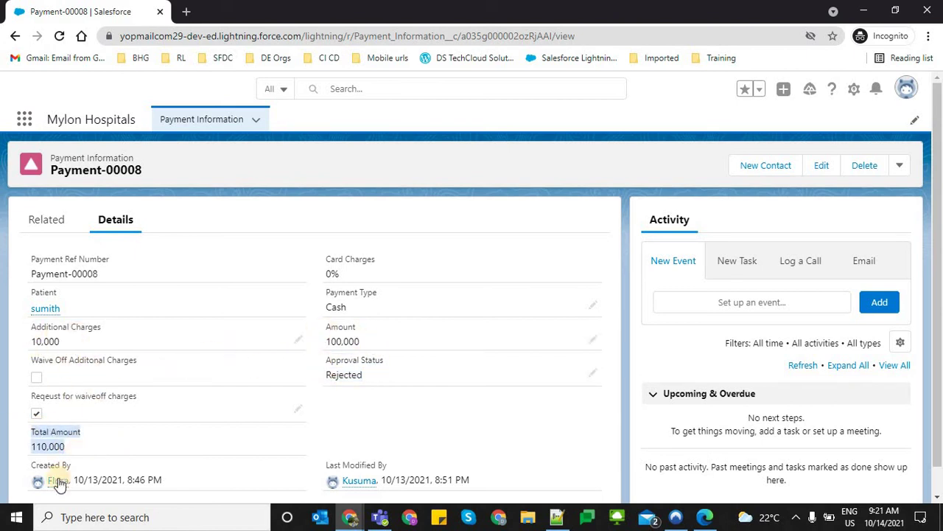
{"action": "left_click_drag", "start_coordinate": [75, 448], "coordinate": [184, 360]}
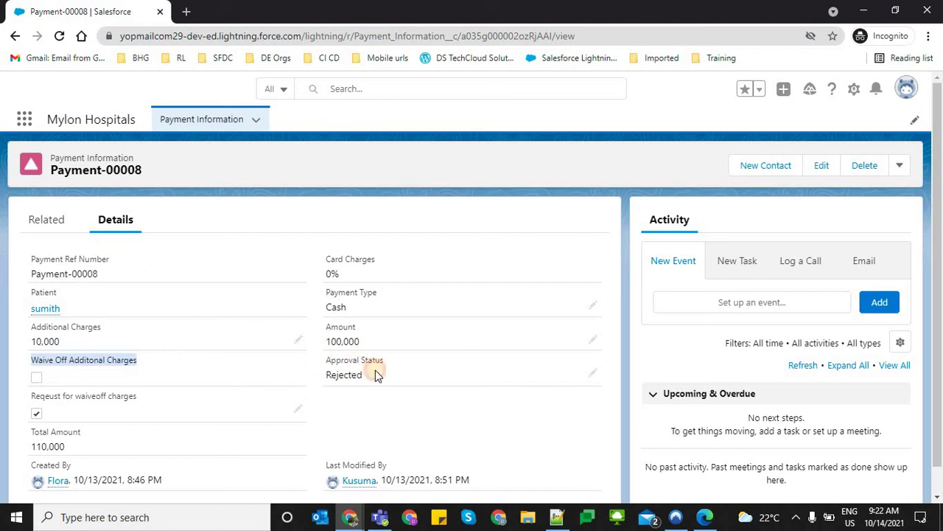
{"action": "triple_click", "coordinate": [342, 390]}
{"action": "triple_click", "coordinate": [63, 435]}
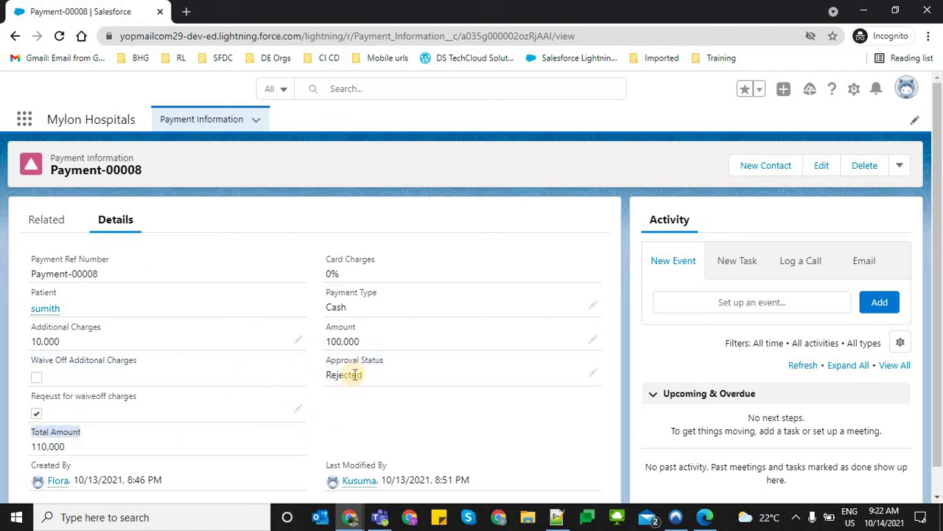
{"action": "triple_click", "coordinate": [352, 373]}
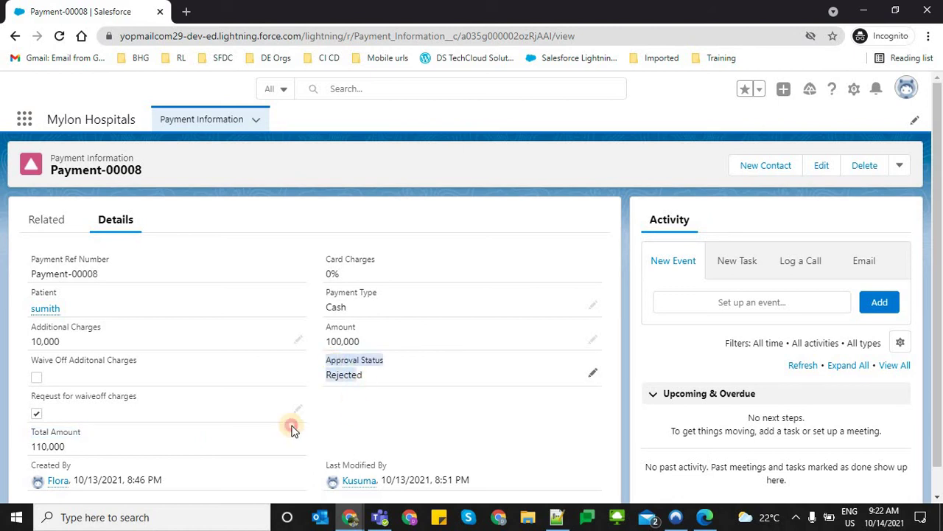
{"action": "triple_click", "coordinate": [89, 456]}
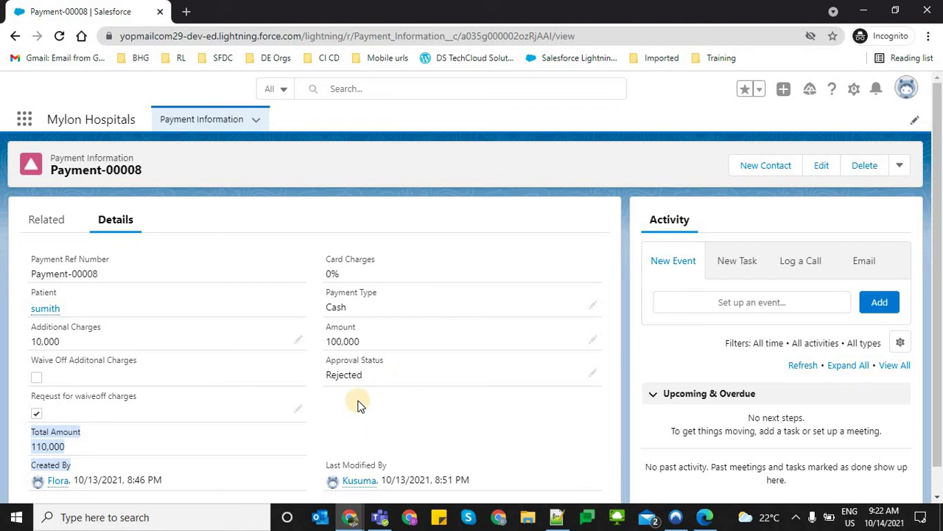
Try Submit for Approval in the incognito window and dismiss the no-approval-process message
{"action": "left_click", "coordinate": [903, 167]}
{"action": "left_click", "coordinate": [883, 238]}
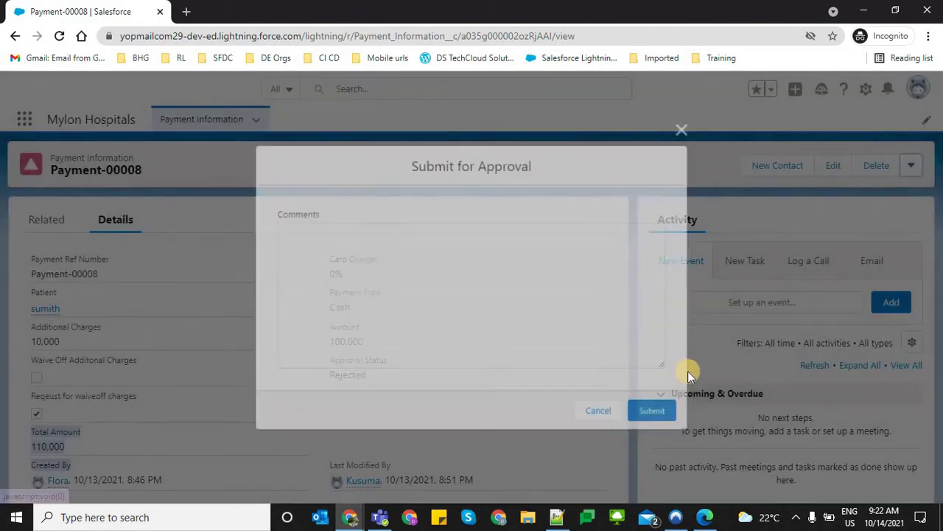
{"action": "left_click", "coordinate": [655, 413]}
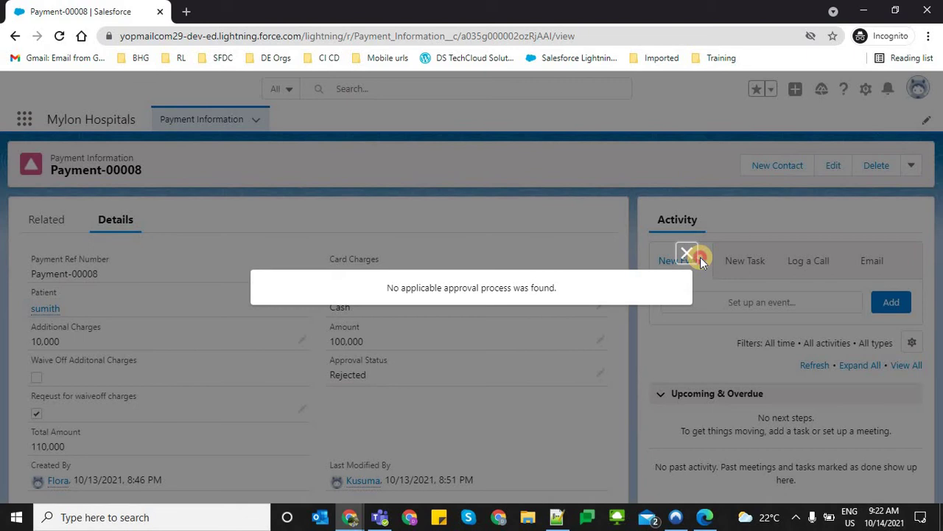
{"action": "left_click", "coordinate": [683, 256]}
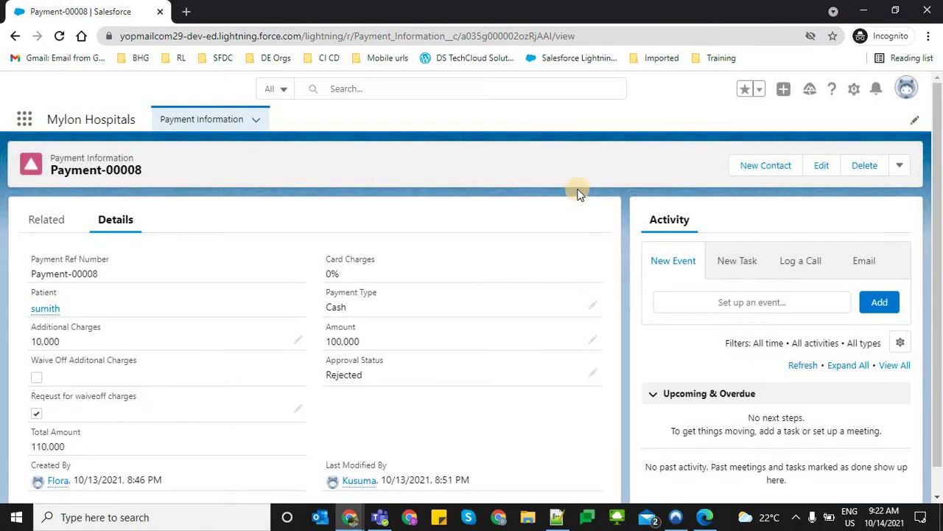
In the main window's reloaded Payment-00008 tab, submit the record for approval
{"action": "key", "text": "alt+Tab"}
{"action": "left_click", "coordinate": [214, 11]}
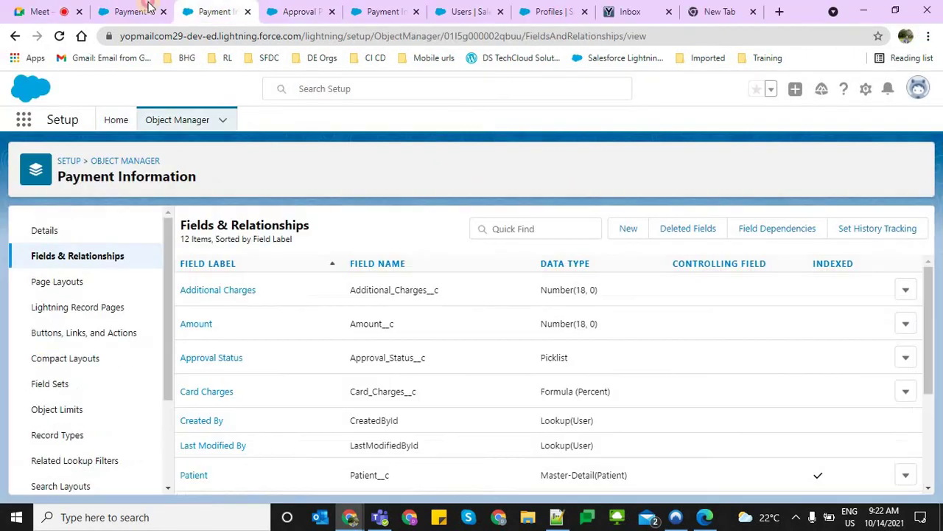
{"action": "left_click", "coordinate": [132, 11]}
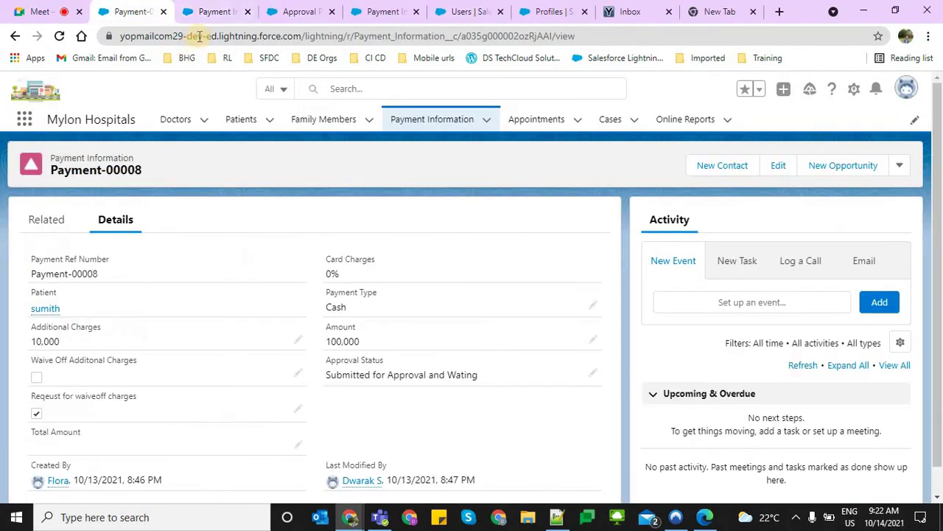
{"action": "left_click", "coordinate": [895, 173]}
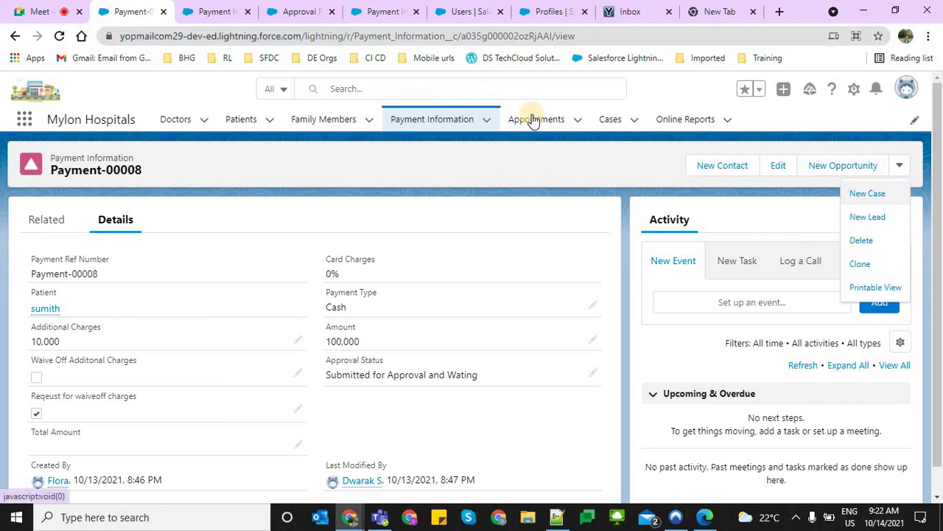
{"action": "left_click", "coordinate": [437, 40]}
{"action": "key", "text": "Return"}
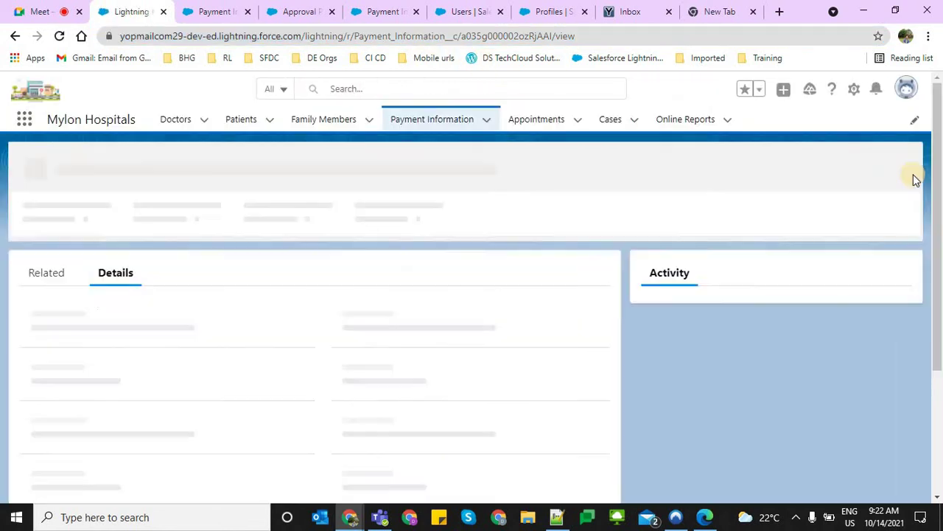
{"action": "left_click", "coordinate": [899, 166]}
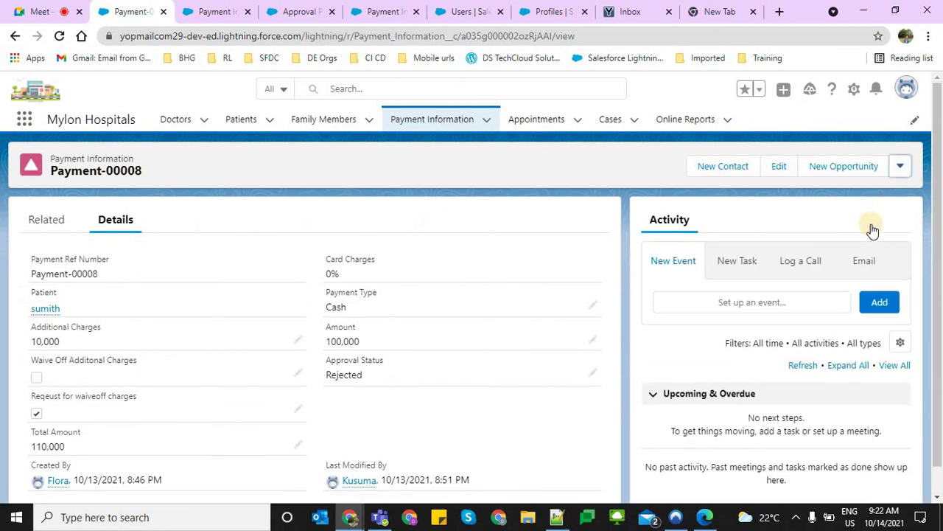
{"action": "left_click", "coordinate": [854, 311]}
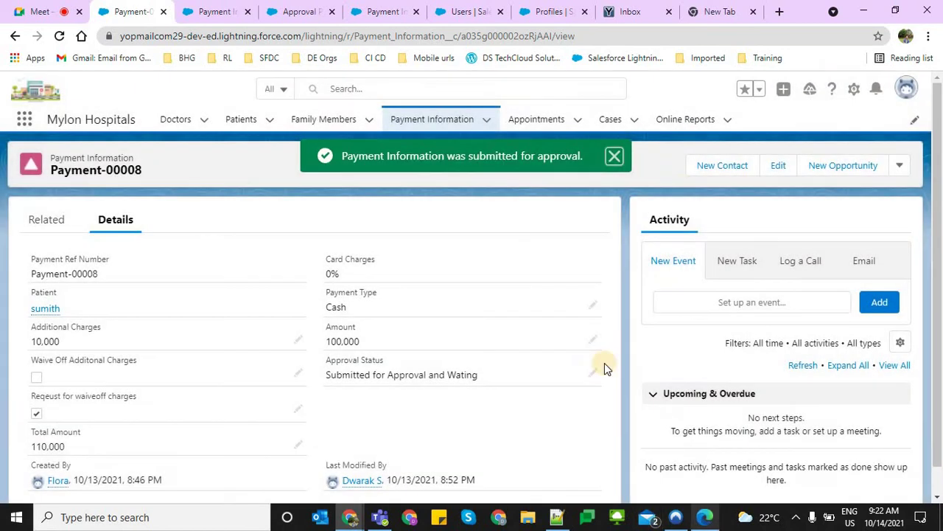
{"action": "left_click", "coordinate": [708, 518]}
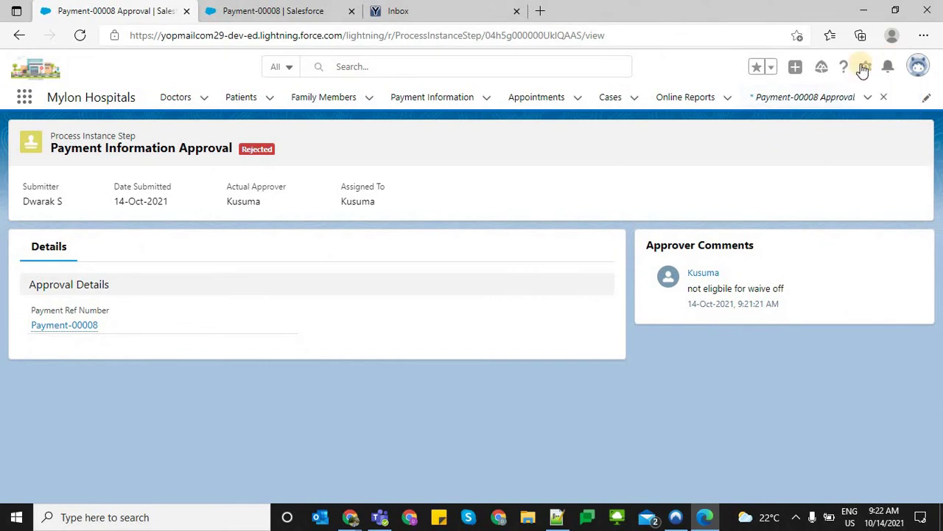
Approve the pending Payment-00008 request opened from the notifications list
{"action": "left_click", "coordinate": [888, 66]}
{"action": "left_click", "coordinate": [775, 146]}
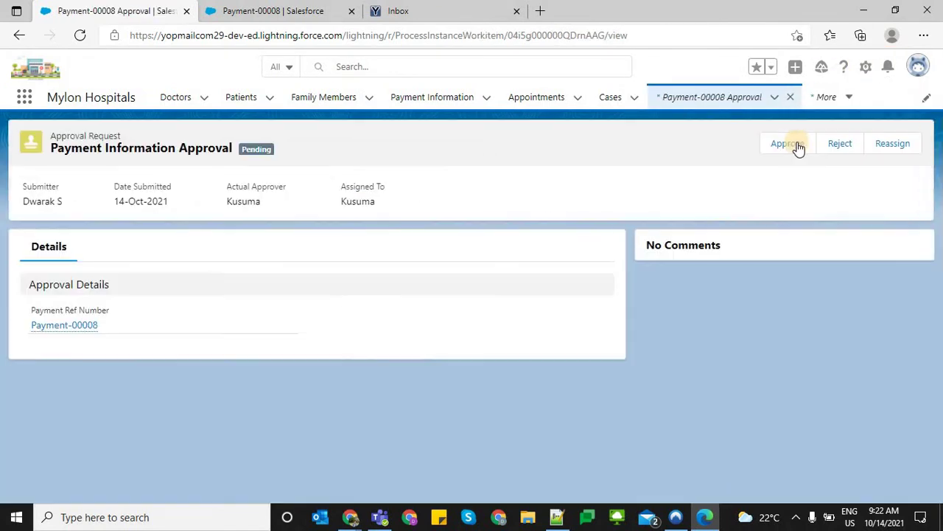
{"action": "left_click", "coordinate": [796, 145]}
{"action": "left_click", "coordinate": [653, 405]}
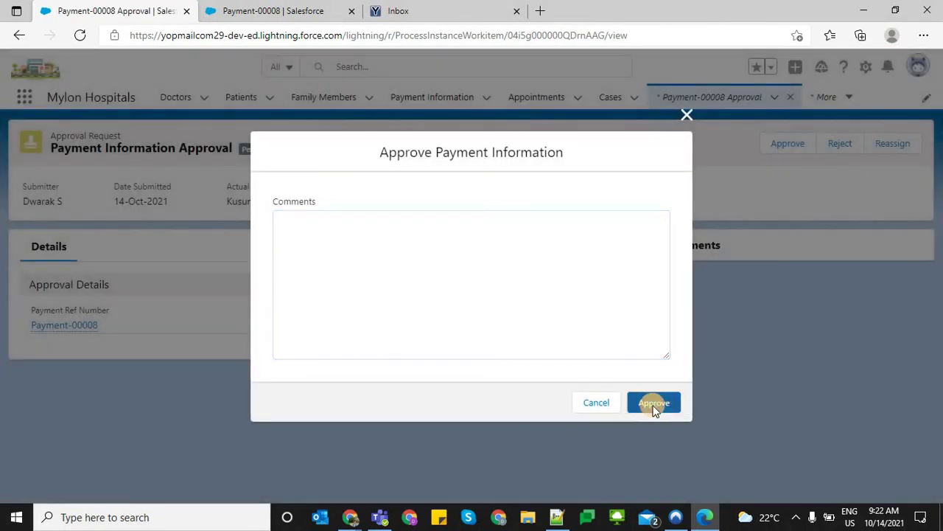
Switch to the other window and reload the Payment-00008 record page
{"action": "key", "text": "alt+Tab"}
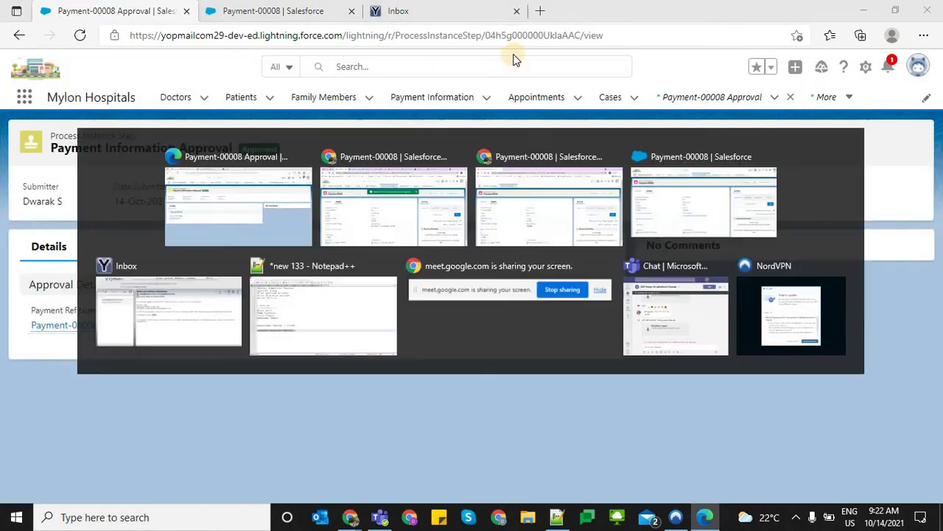
{"action": "key", "text": "alt+Tab"}
{"action": "key", "text": "Tab"}
{"action": "left_click", "coordinate": [429, 28]}
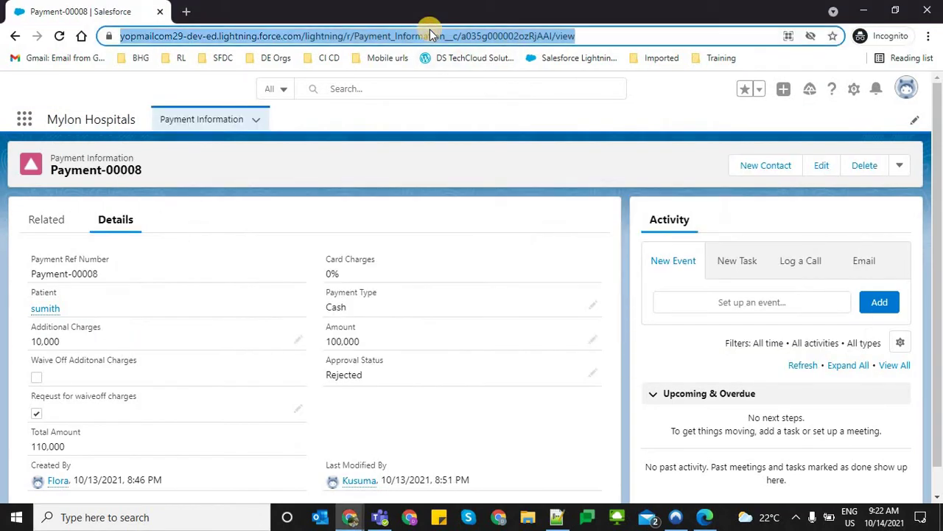
{"action": "key", "text": "Return"}
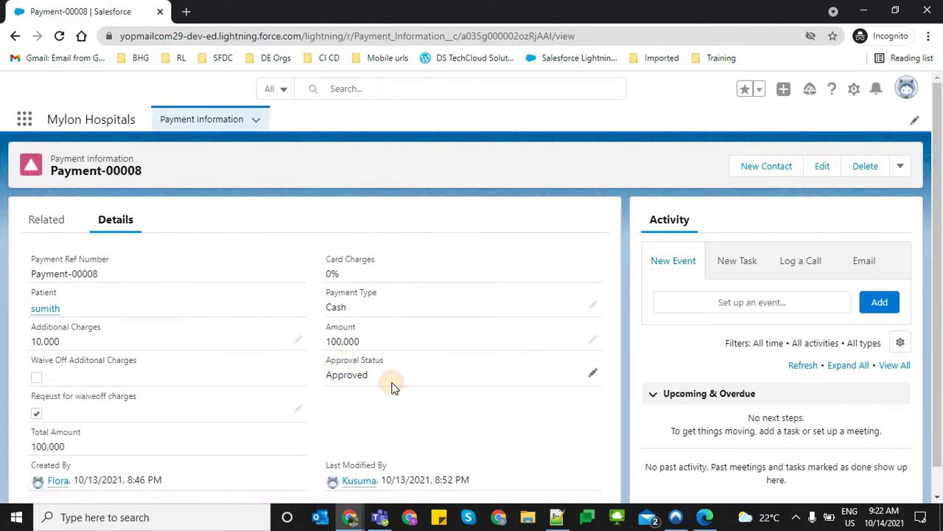
Confirm the record reads Approved while Waive Off Additonal Charges stays unchecked
{"action": "left_click_drag", "start_coordinate": [389, 385], "coordinate": [345, 360]}
{"action": "left_click_drag", "start_coordinate": [90, 397], "coordinate": [30, 397]}
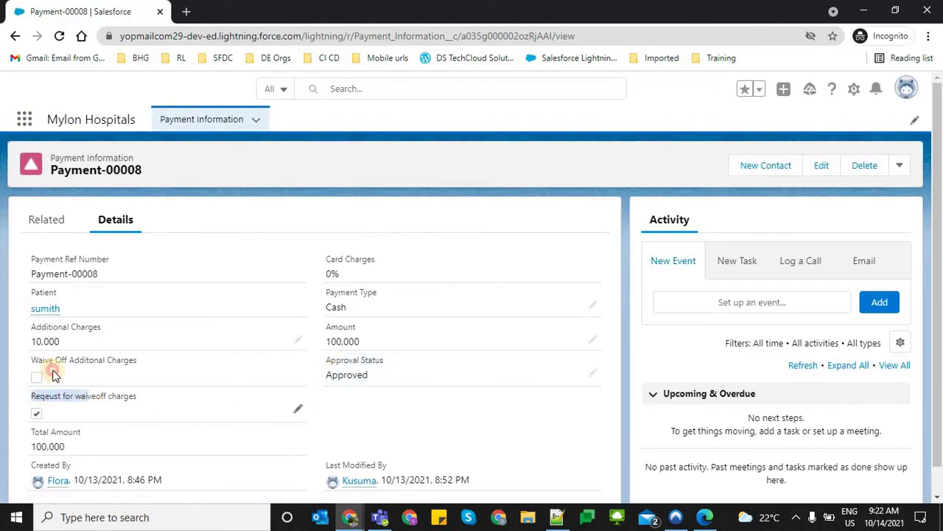
{"action": "triple_click", "coordinate": [151, 367]}
{"action": "left_click_drag", "start_coordinate": [152, 367], "coordinate": [34, 365]}
{"action": "left_click", "coordinate": [118, 372]}
{"action": "triple_click", "coordinate": [92, 368]}
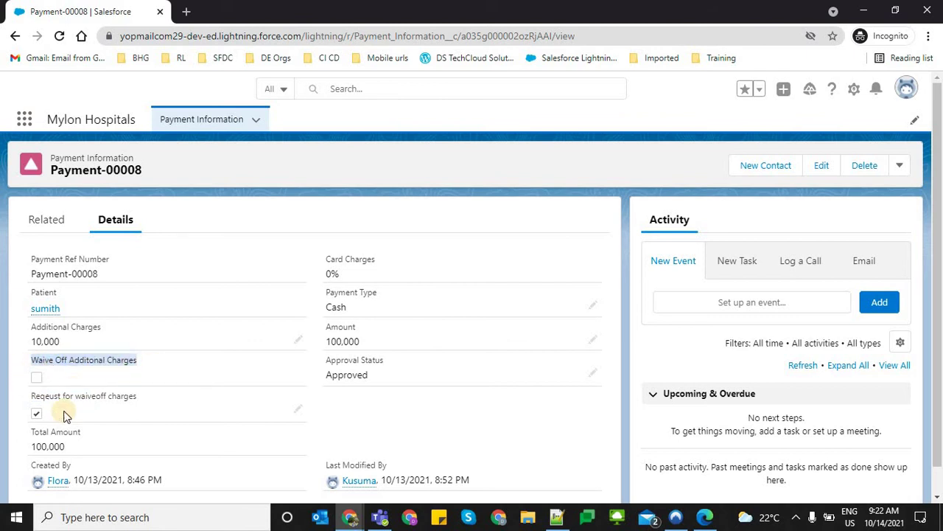
Review Total Amount, Amount 100,000 and Additional Charges 10,000 on the record
{"action": "left_click", "coordinate": [70, 441]}
{"action": "triple_click", "coordinate": [70, 441]}
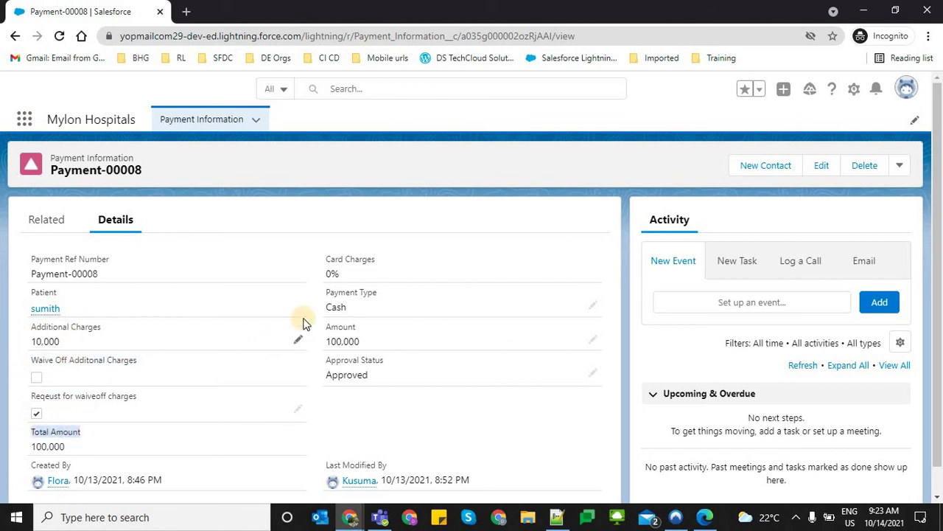
{"action": "left_click_drag", "start_coordinate": [318, 331], "coordinate": [327, 365]}
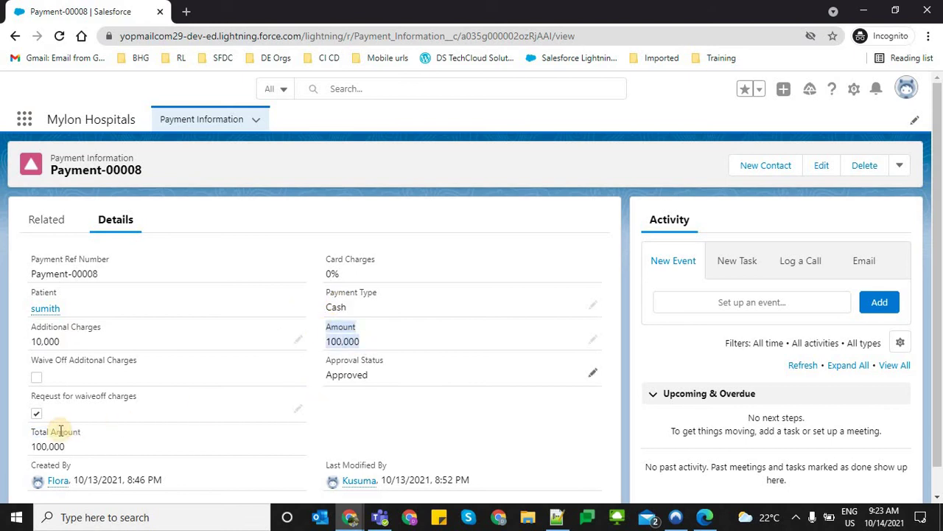
{"action": "left_click_drag", "start_coordinate": [29, 325], "coordinate": [59, 355]}
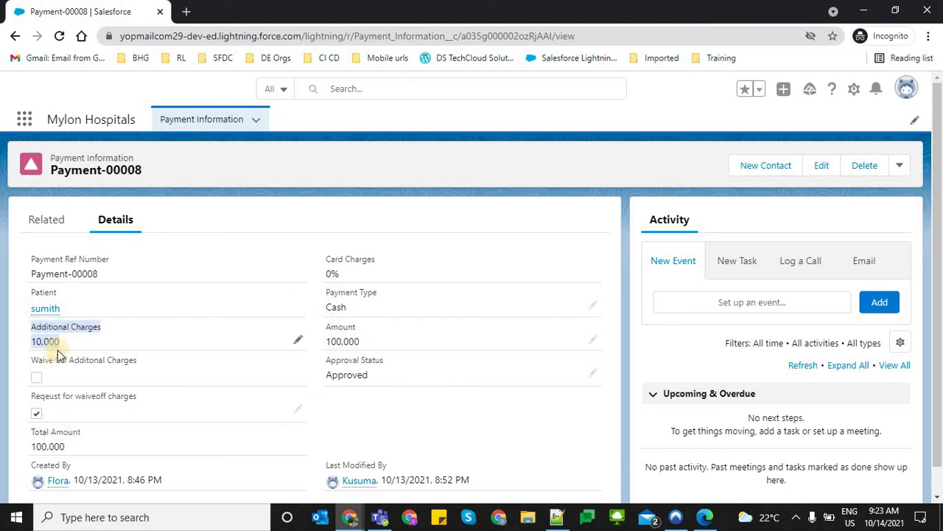
{"action": "left_click_drag", "start_coordinate": [71, 397], "coordinate": [31, 356]}
{"action": "key", "text": "alt+Tab"}
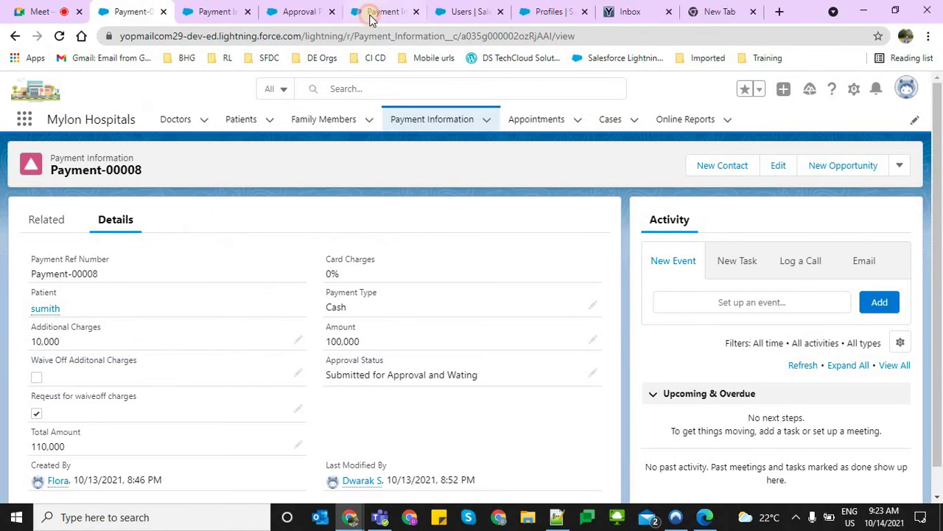
Add a final approval field update named 'Update Waive off checkbox to true' to the Payment Approval Process
{"action": "left_click", "coordinate": [372, 12]}
{"action": "left_click", "coordinate": [317, 11]}
{"action": "scroll", "coordinate": [395, 409], "scroll_direction": "down", "scroll_amount": 2}
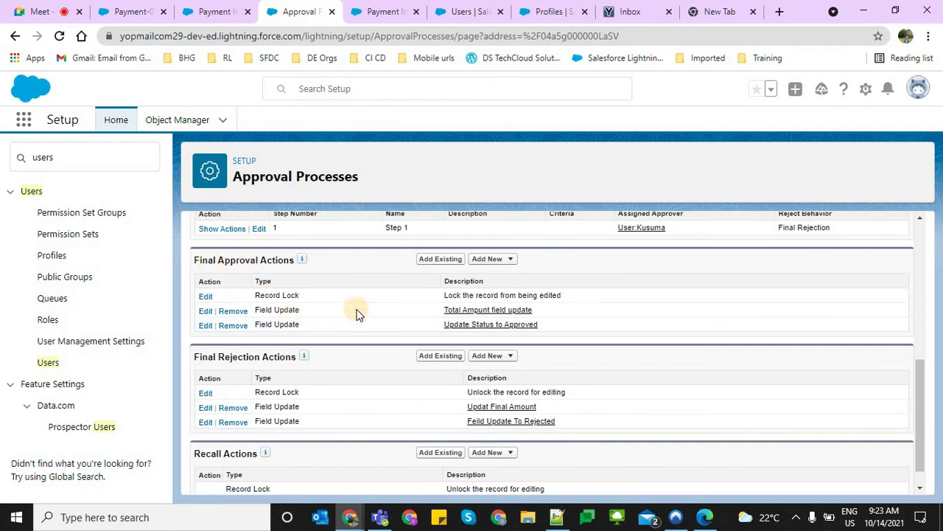
{"action": "left_click", "coordinate": [481, 261]}
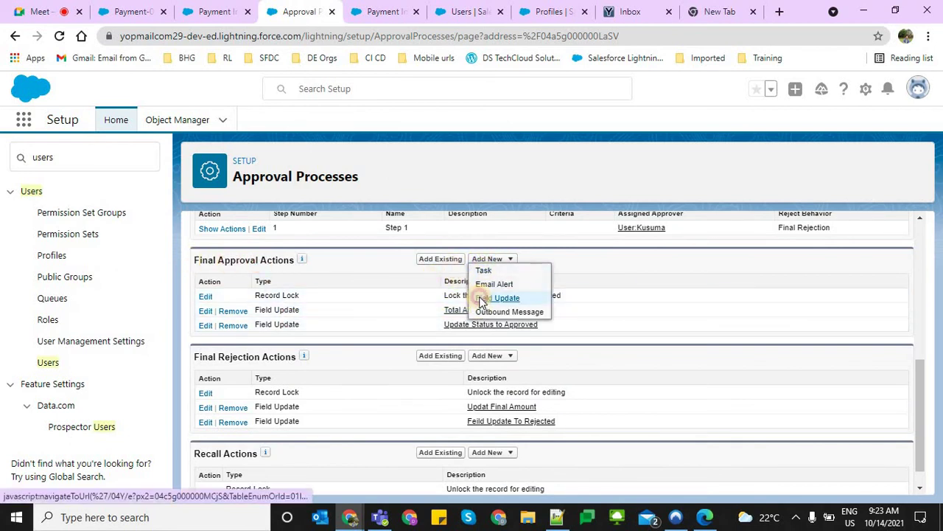
{"action": "left_click", "coordinate": [481, 298]}
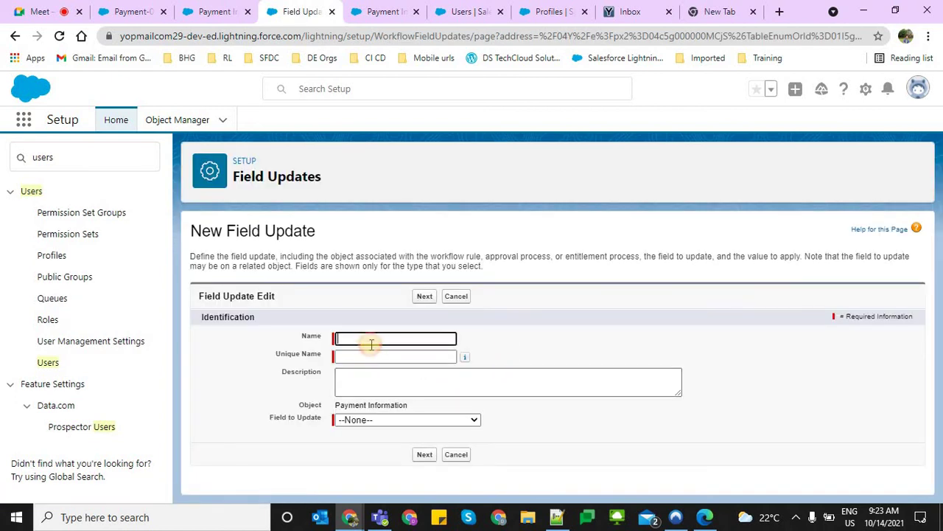
{"action": "left_click", "coordinate": [368, 339]}
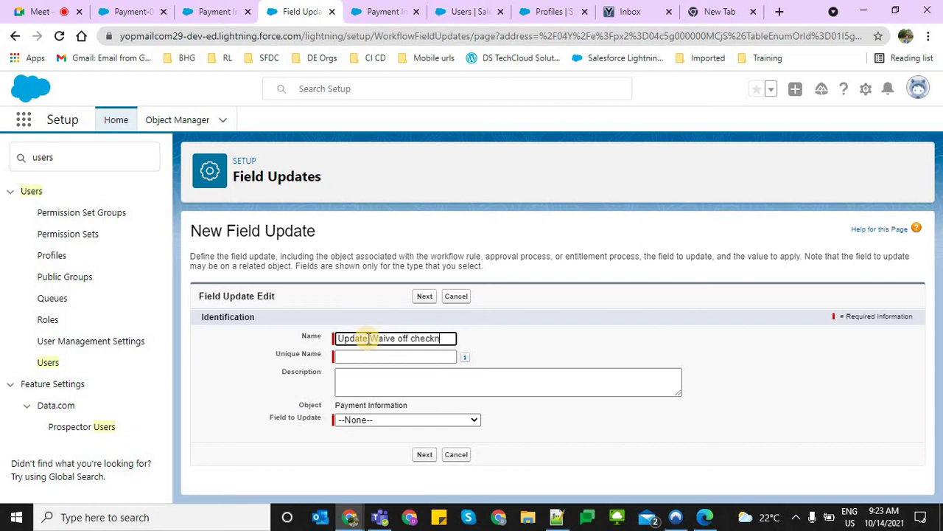
{"action": "type", "text": "Update Waive off checkbox to t"}
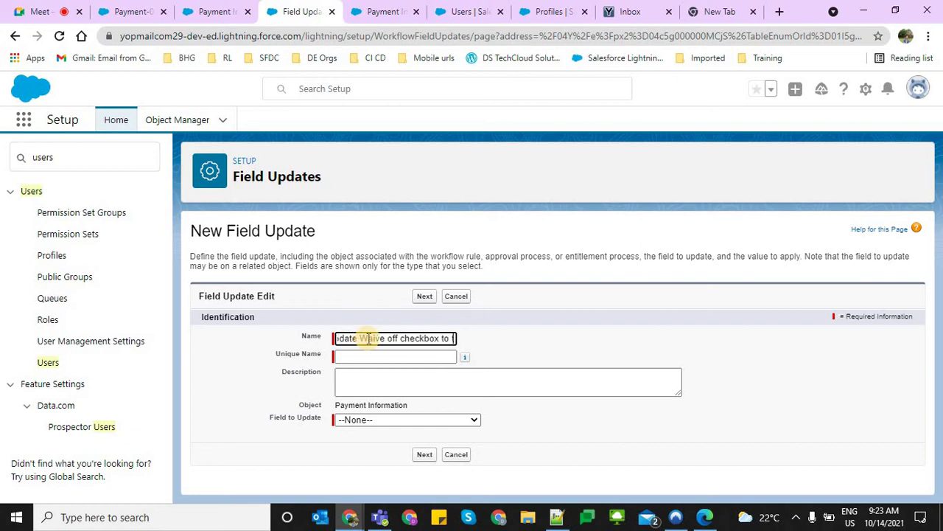
{"action": "type", "text": "rue"}
{"action": "key", "text": "Tab"}
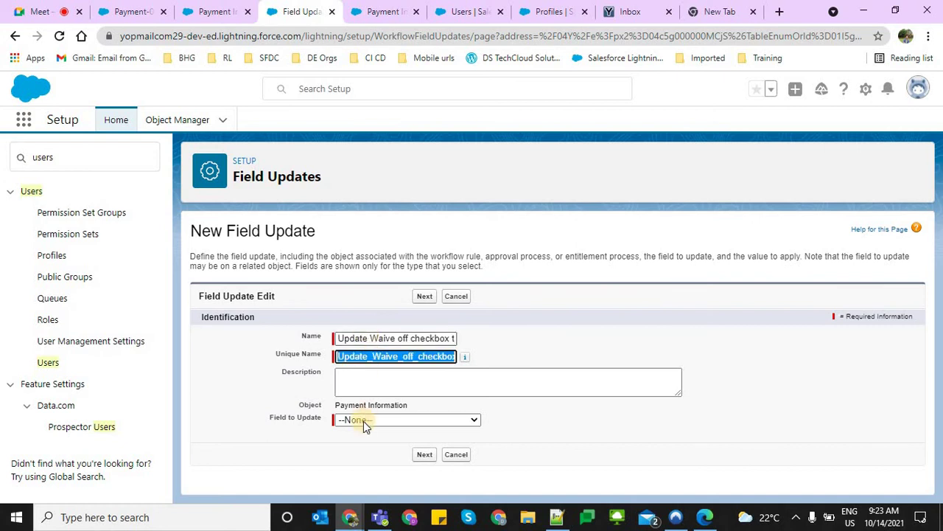
Make it set Waive Off Additonal Charges to True and save it
{"action": "left_click", "coordinate": [363, 420]}
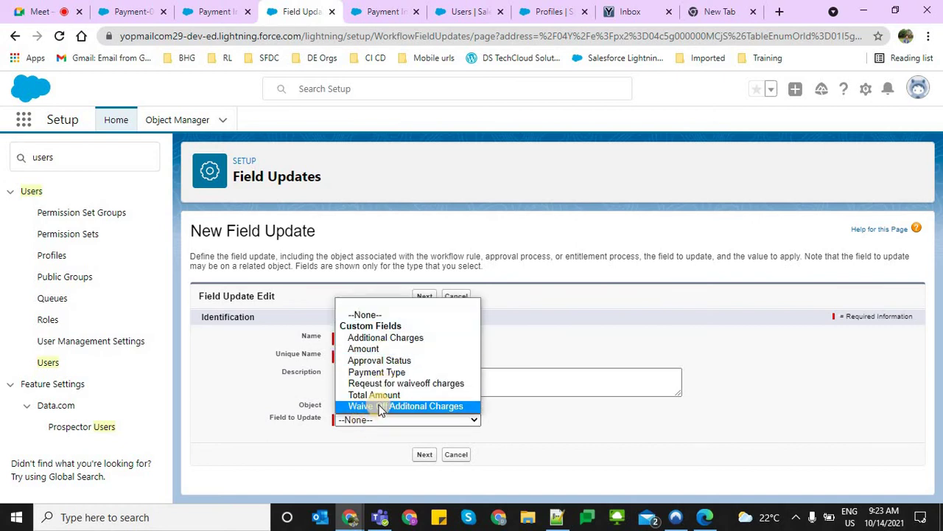
{"action": "left_click", "coordinate": [407, 406]}
{"action": "scroll", "coordinate": [443, 446], "scroll_direction": "down", "scroll_amount": 2}
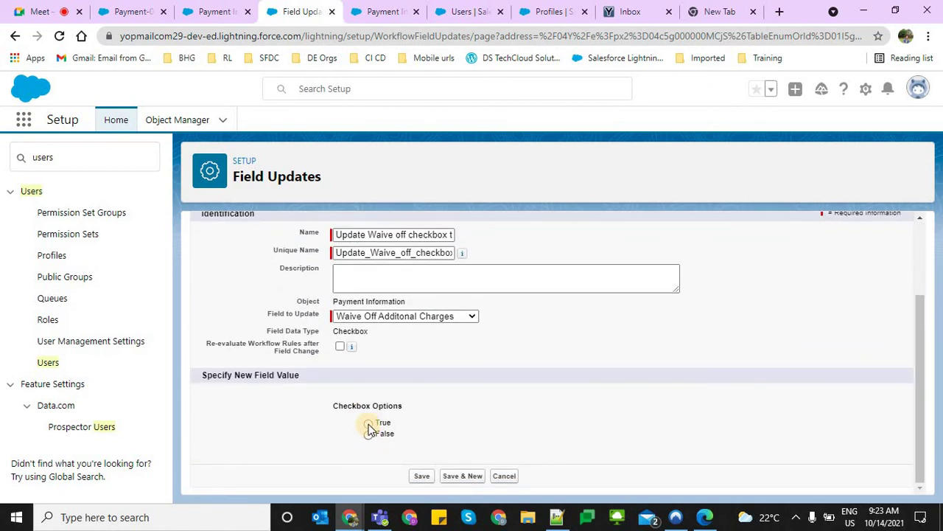
{"action": "left_click", "coordinate": [368, 423]}
{"action": "left_click", "coordinate": [418, 476]}
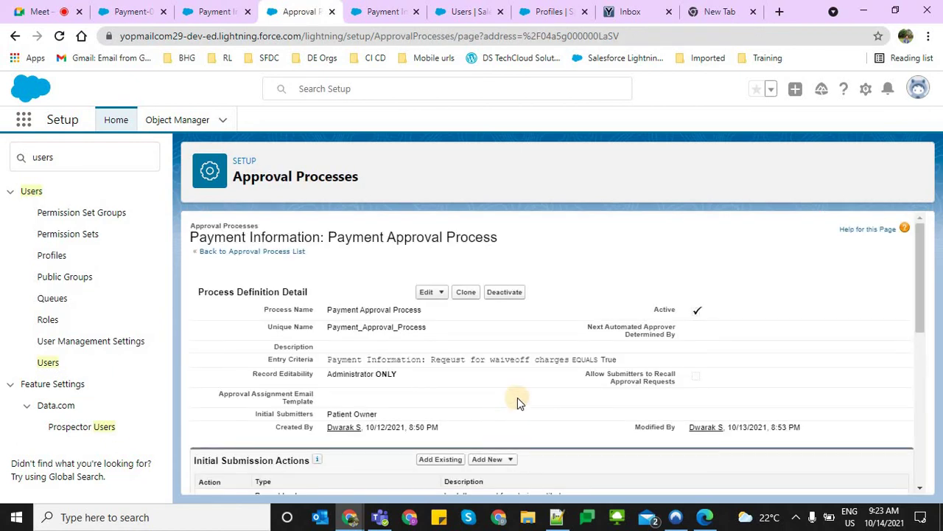
{"action": "scroll", "coordinate": [518, 401], "scroll_direction": "down", "scroll_amount": 5}
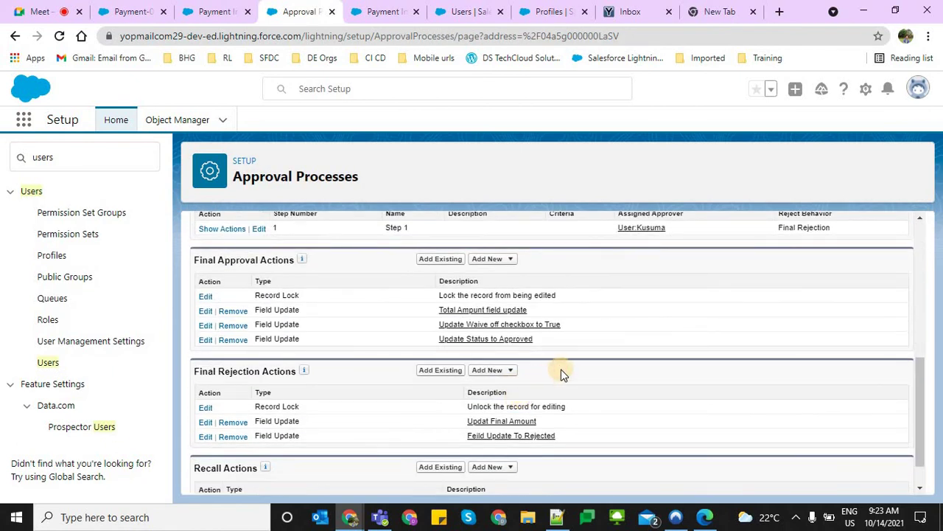
{"action": "left_click", "coordinate": [492, 258]}
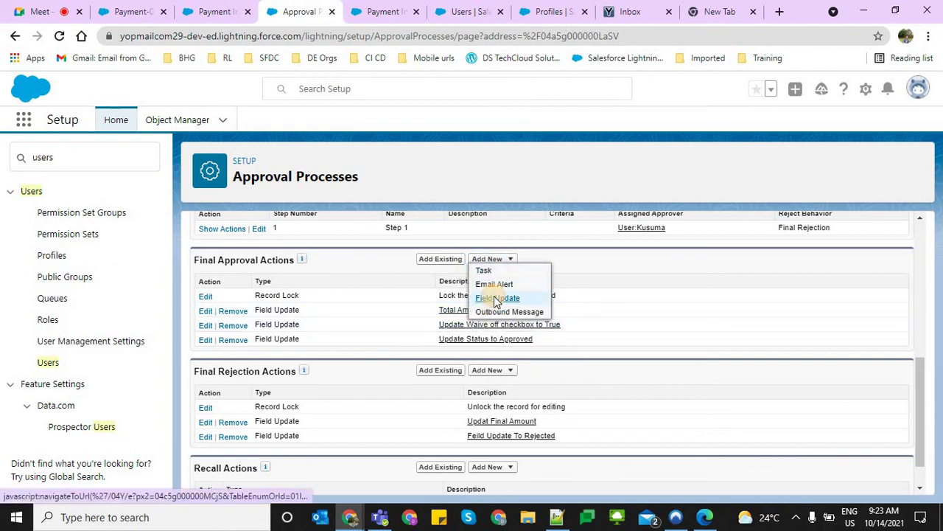
{"action": "left_click", "coordinate": [496, 297]}
Name the new field update 'Make Additonal Charges to 0'
{"action": "left_click", "coordinate": [414, 339]}
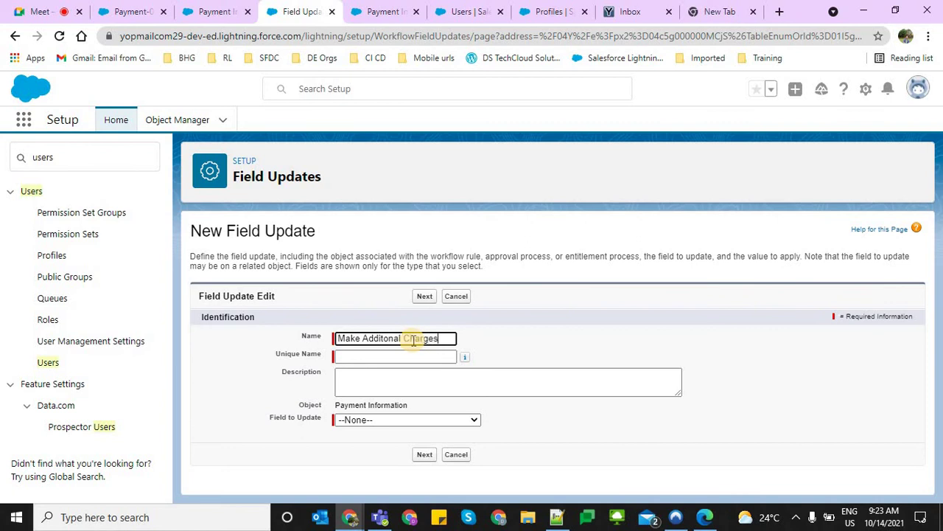
{"action": "type", "text": "0"}
{"action": "key", "text": "Tab"}
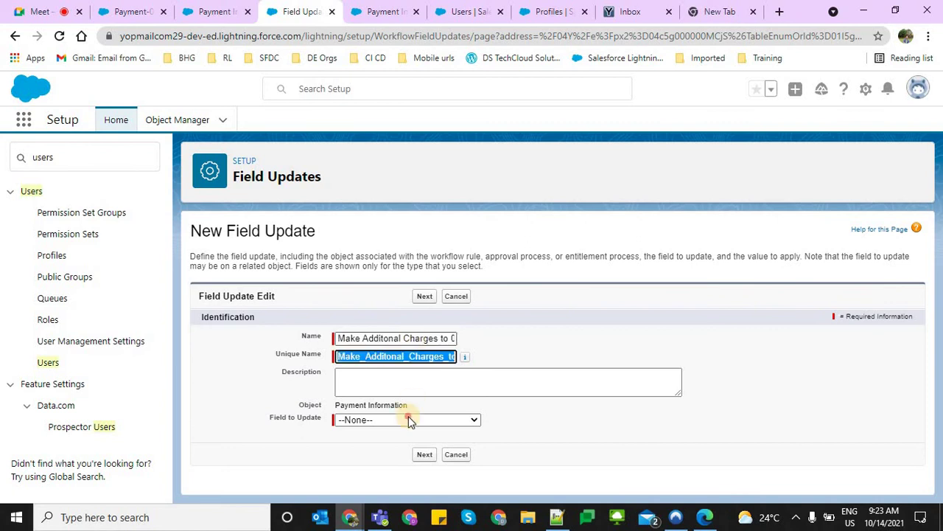
Set it to update Additional Charges using the formula value 0 and save
{"action": "left_click", "coordinate": [404, 421]}
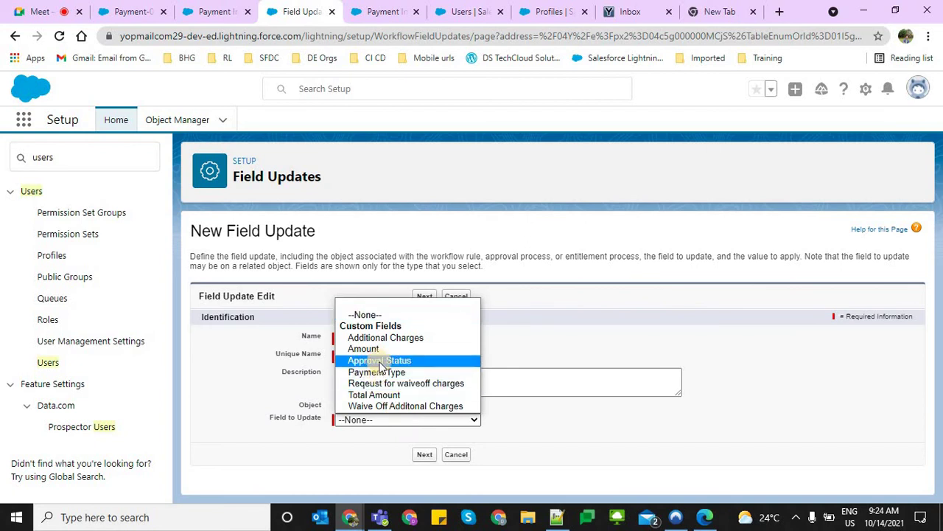
{"action": "left_click", "coordinate": [424, 454]}
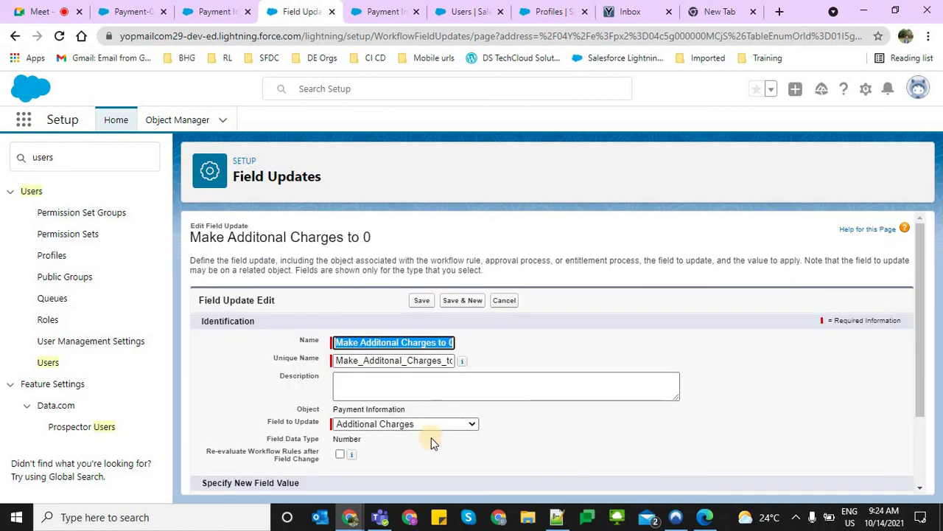
{"action": "scroll", "coordinate": [397, 446], "scroll_direction": "down", "scroll_amount": 2}
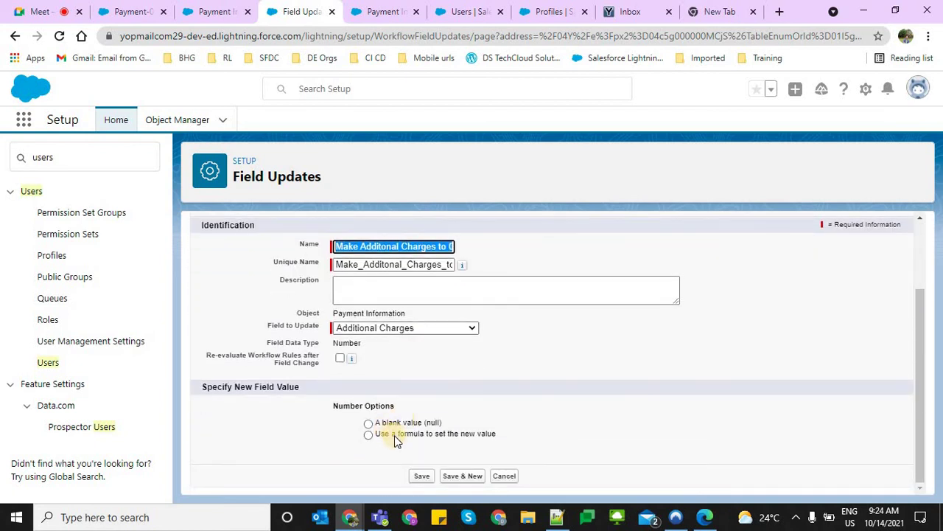
{"action": "left_click", "coordinate": [396, 436]}
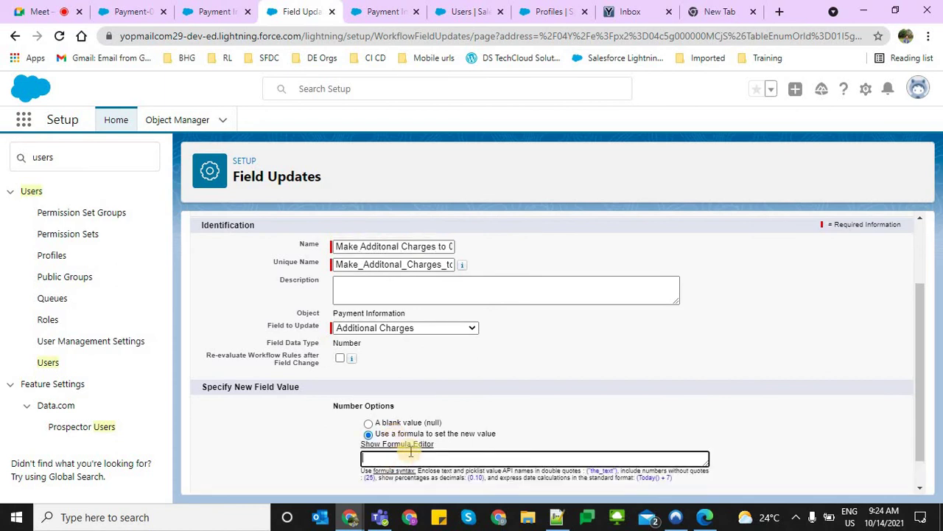
{"action": "left_click", "coordinate": [599, 459]}
{"action": "type", "text": "0"}
{"action": "scroll", "coordinate": [523, 479], "scroll_direction": "down", "scroll_amount": 1}
{"action": "left_click", "coordinate": [421, 481]}
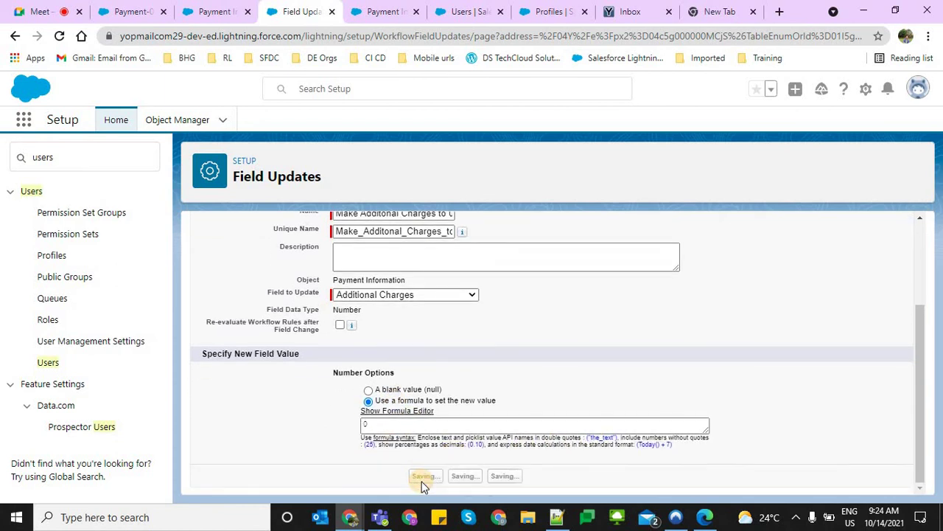
{"action": "scroll", "coordinate": [448, 451], "scroll_direction": "down", "scroll_amount": 2}
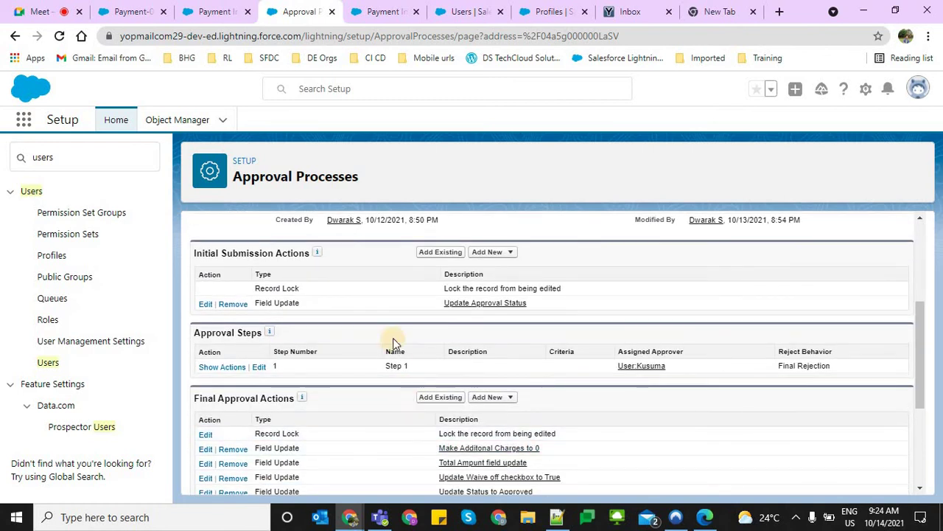
{"action": "scroll", "coordinate": [393, 337], "scroll_direction": "up", "scroll_amount": 3}
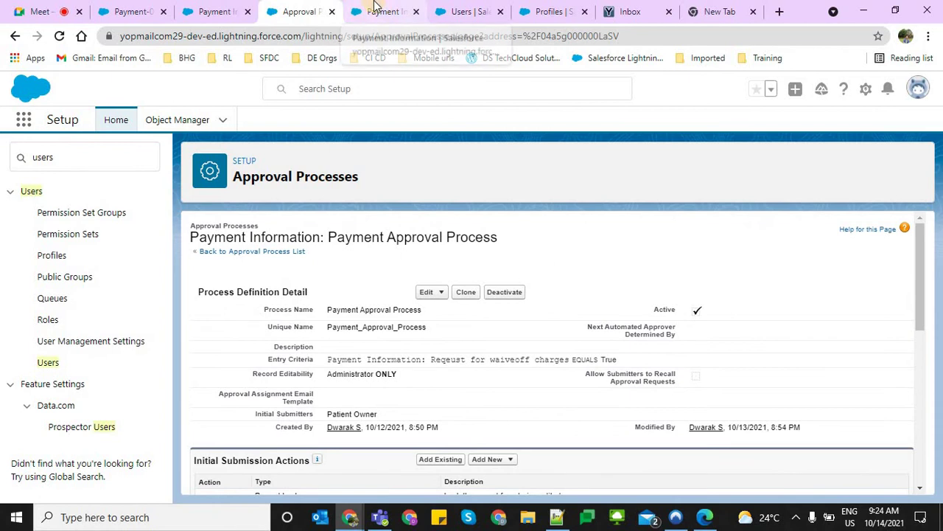
Reload Payment-00008 and submit it for approval again
{"action": "left_click", "coordinate": [237, 9]}
{"action": "left_click", "coordinate": [111, 10]}
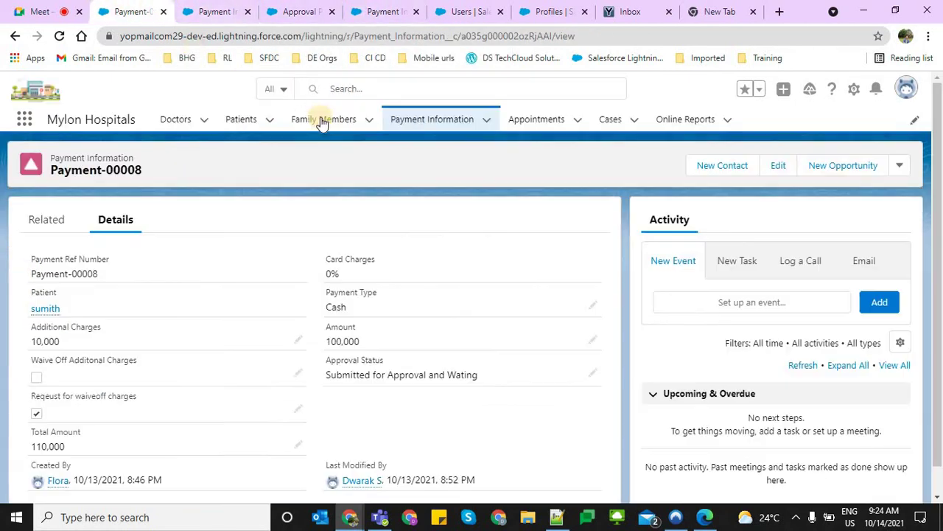
{"action": "left_click", "coordinate": [898, 167]}
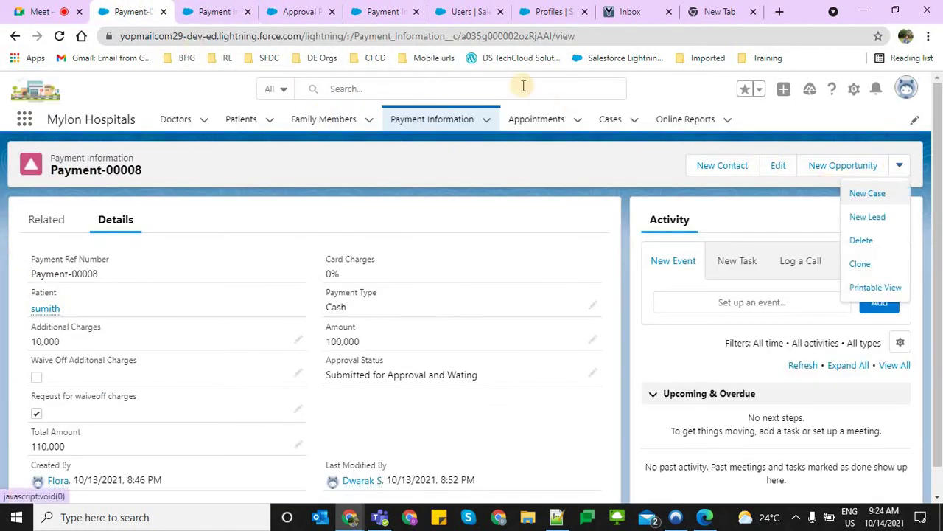
{"action": "left_click", "coordinate": [464, 36]}
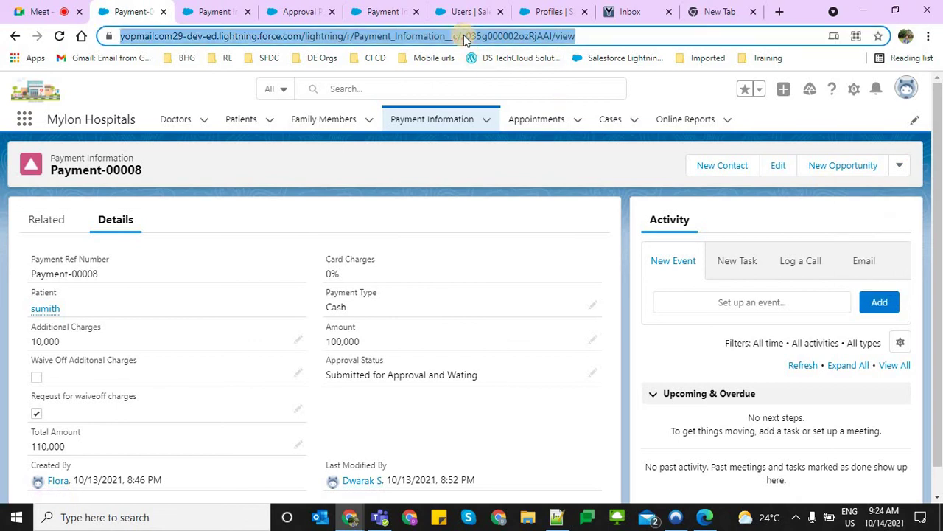
{"action": "key", "text": "Return"}
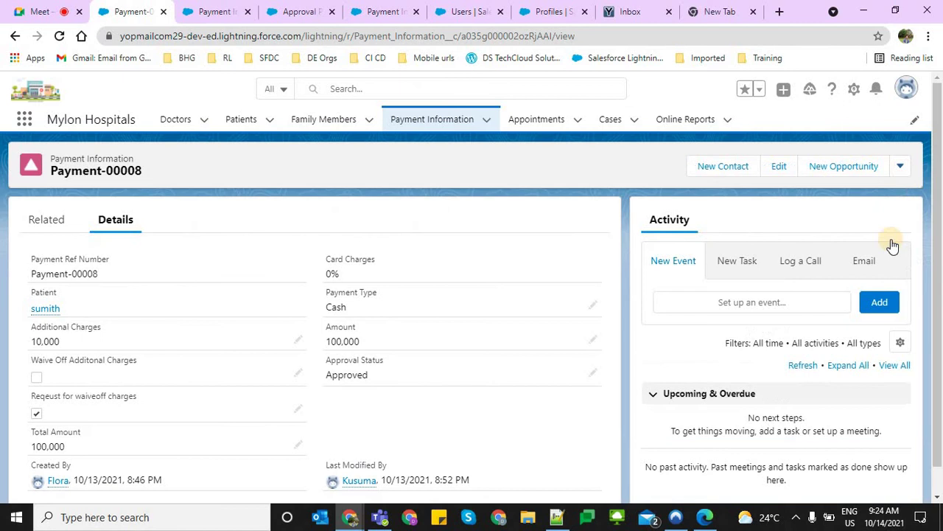
{"action": "left_click", "coordinate": [900, 166]}
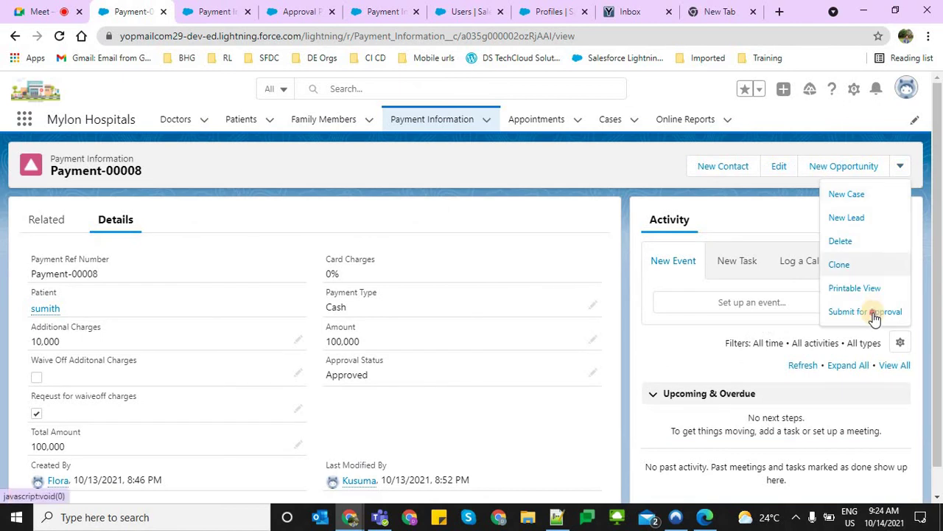
{"action": "left_click", "coordinate": [873, 316]}
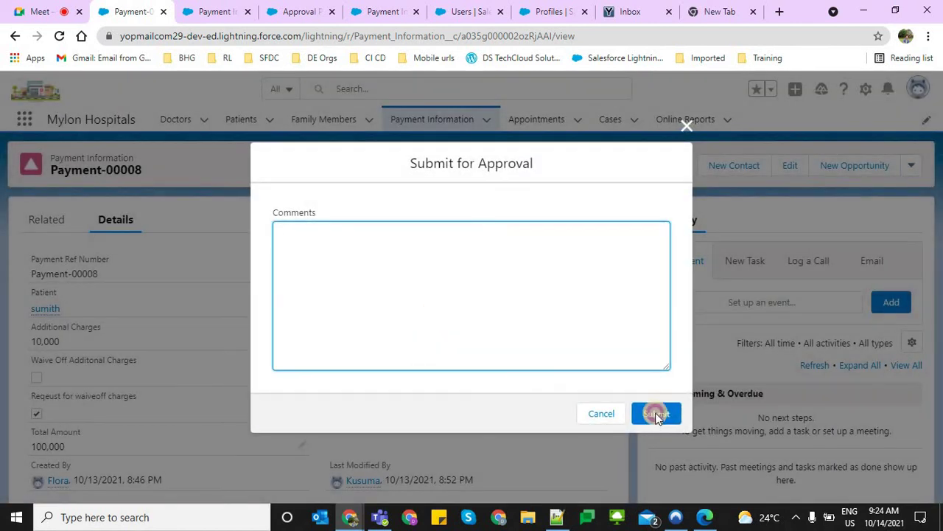
{"action": "left_click", "coordinate": [657, 413]}
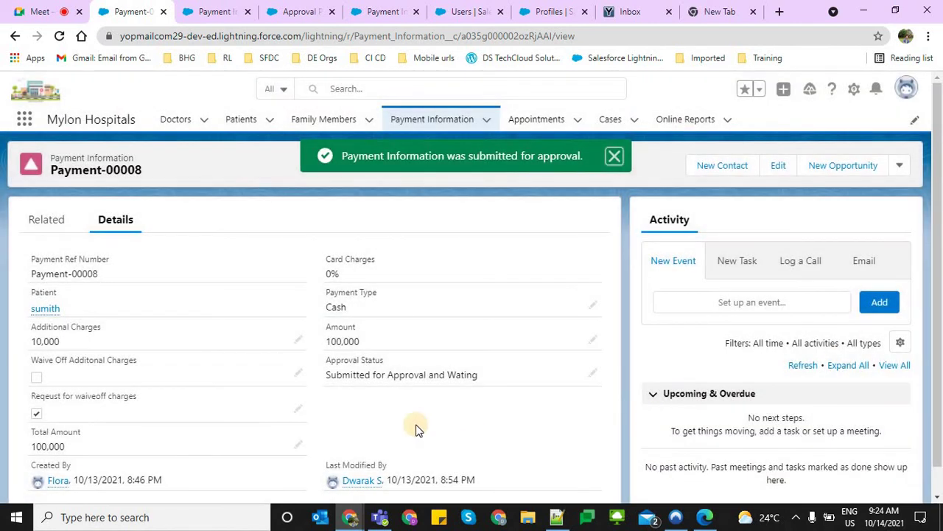
{"action": "left_click_drag", "start_coordinate": [320, 376], "coordinate": [504, 395]}
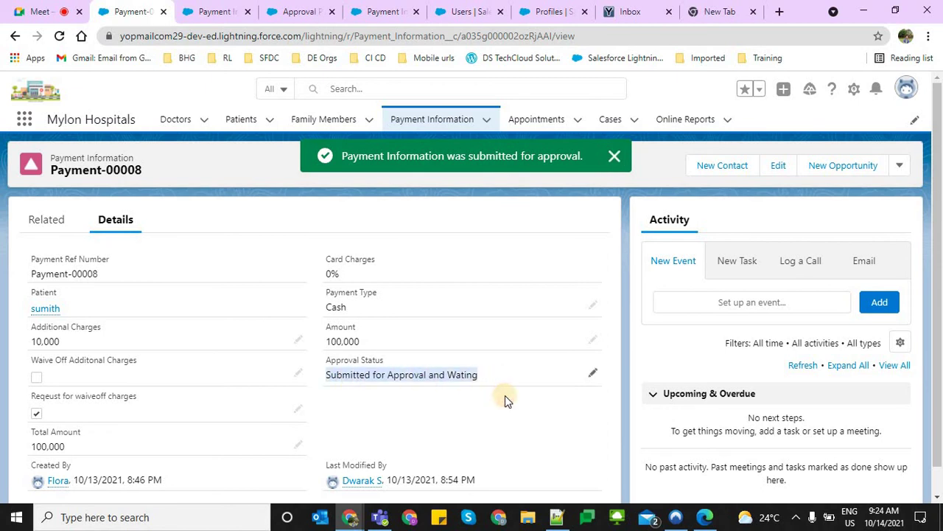
{"action": "left_click", "coordinate": [460, 418]}
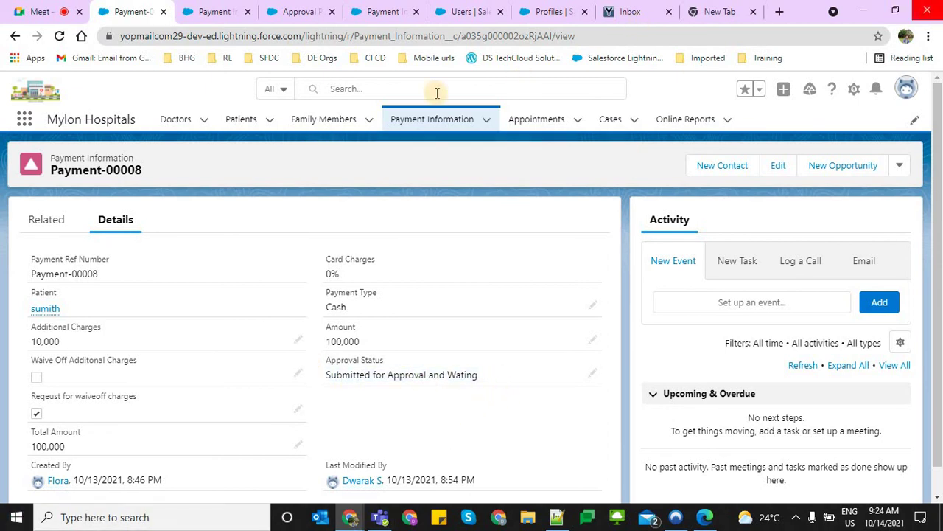
In the approver's window, approve the pending Payment-00008 request
{"action": "key", "text": "alt+Tab"}
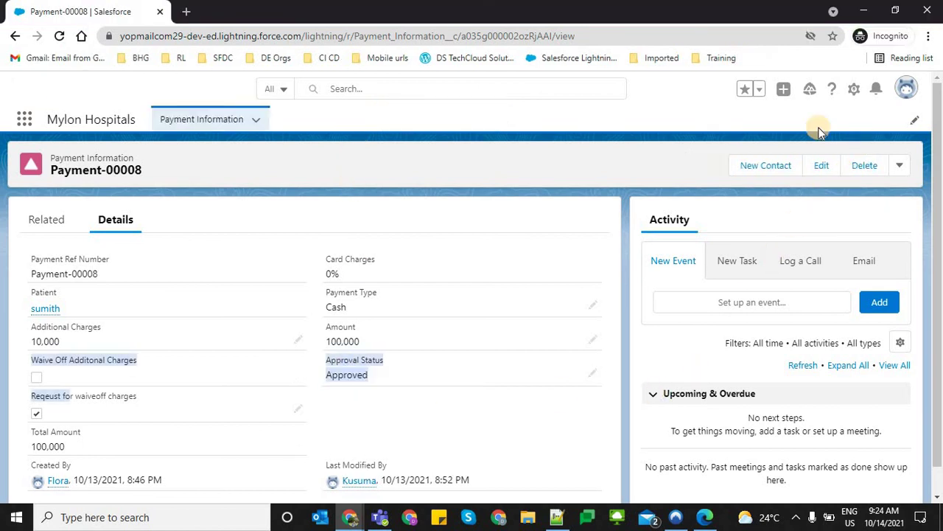
{"action": "key", "text": "alt+Tab"}
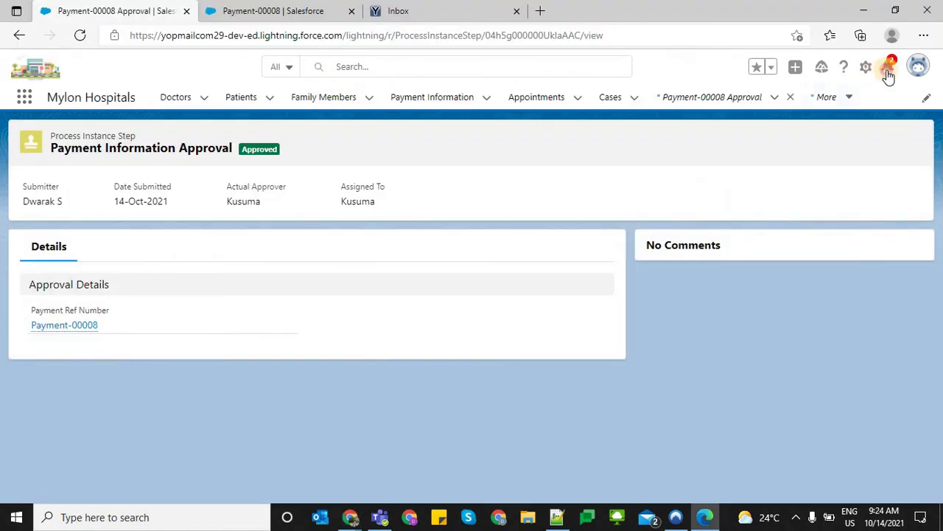
{"action": "left_click", "coordinate": [772, 147]}
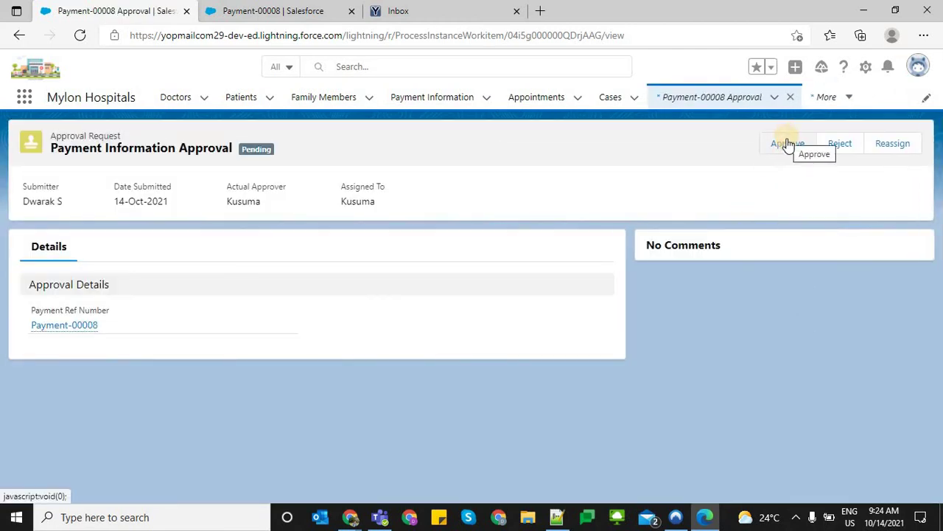
{"action": "left_click", "coordinate": [787, 143]}
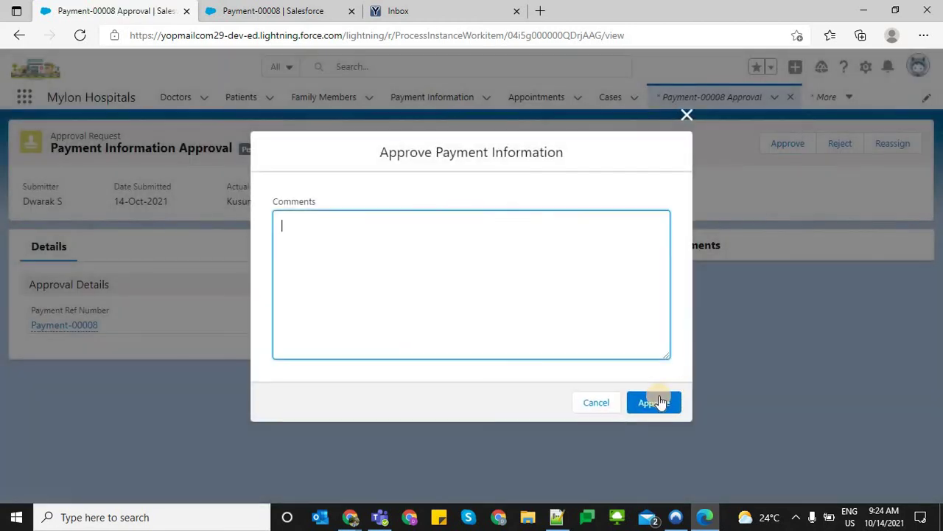
{"action": "left_click", "coordinate": [655, 402]}
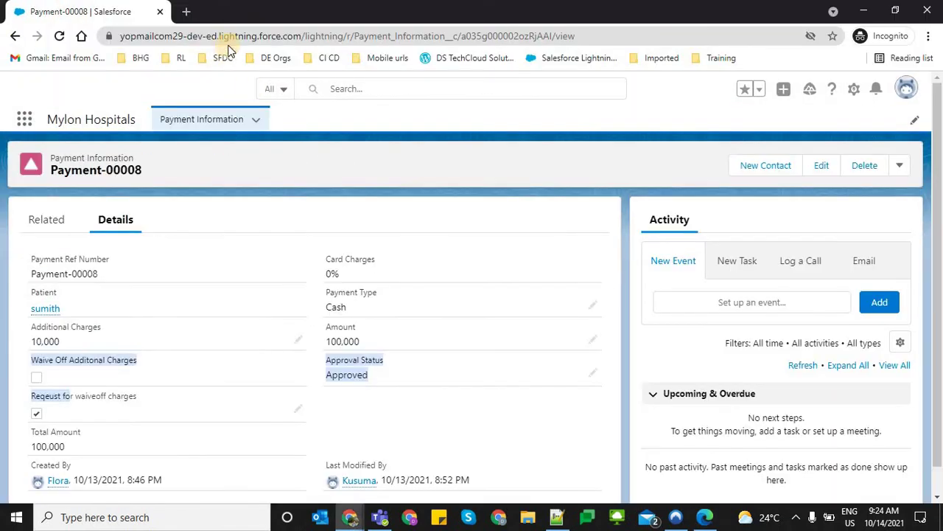
Reload Payment-00008 and check Waive Off Additonal Charges is ticked, Additional Charges 0, and Total Amount updated
{"action": "left_click", "coordinate": [225, 37]}
{"action": "key", "text": "Return"}
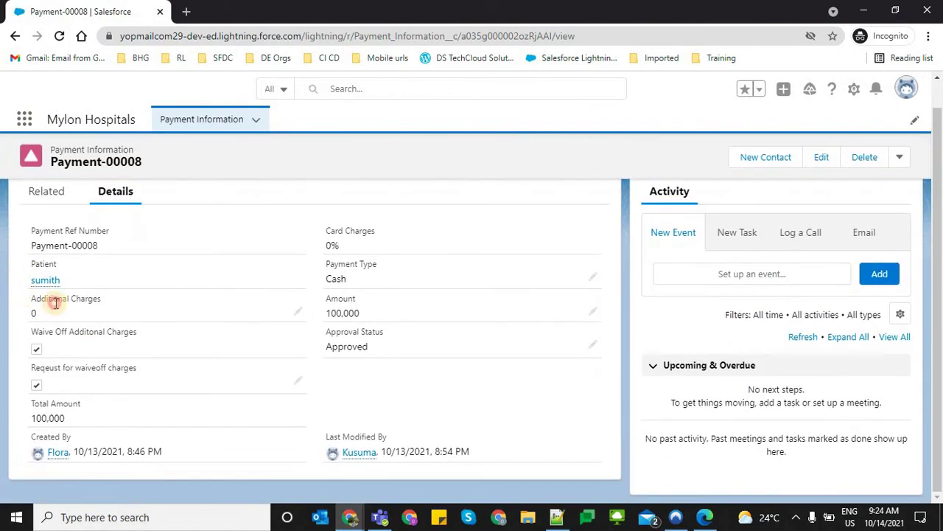
{"action": "left_click_drag", "start_coordinate": [133, 310], "coordinate": [31, 368]}
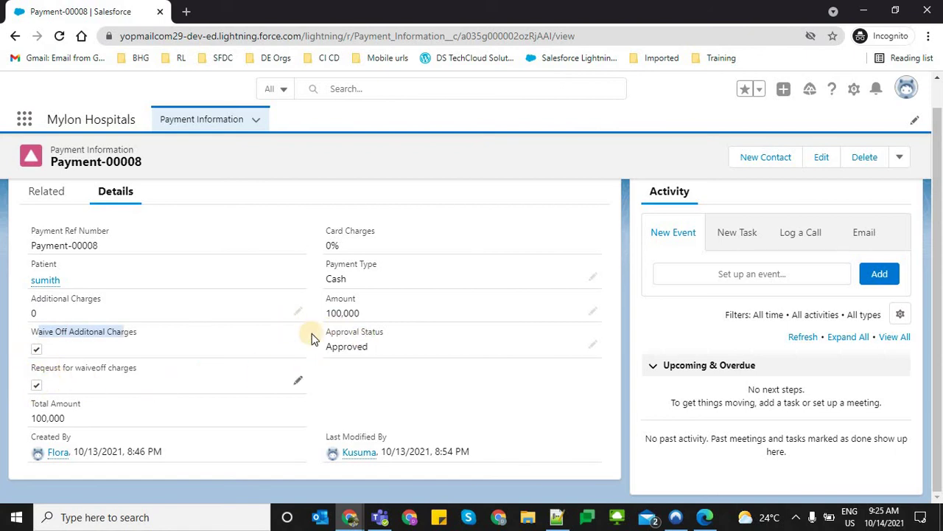
{"action": "left_click_drag", "start_coordinate": [340, 302], "coordinate": [337, 343]}
{"action": "left_click", "coordinate": [359, 352]}
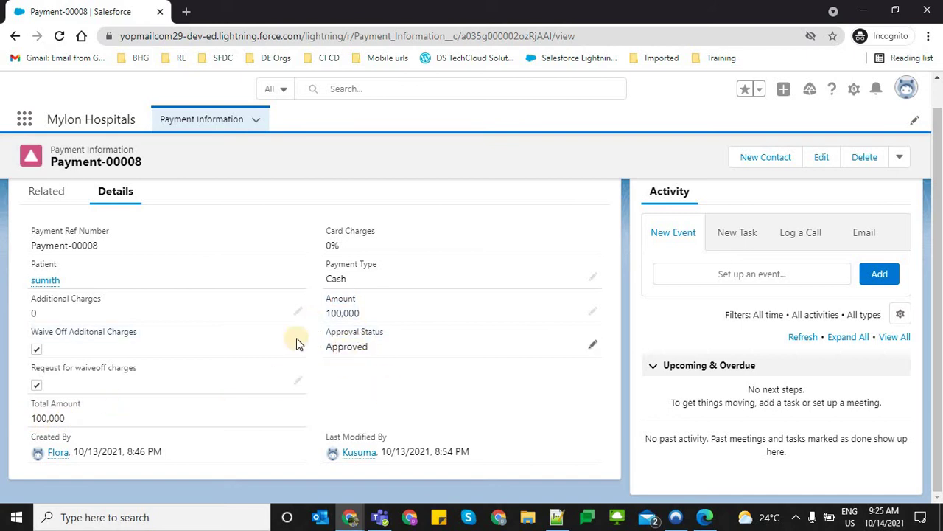
{"action": "left_click_drag", "start_coordinate": [127, 352], "coordinate": [42, 323]}
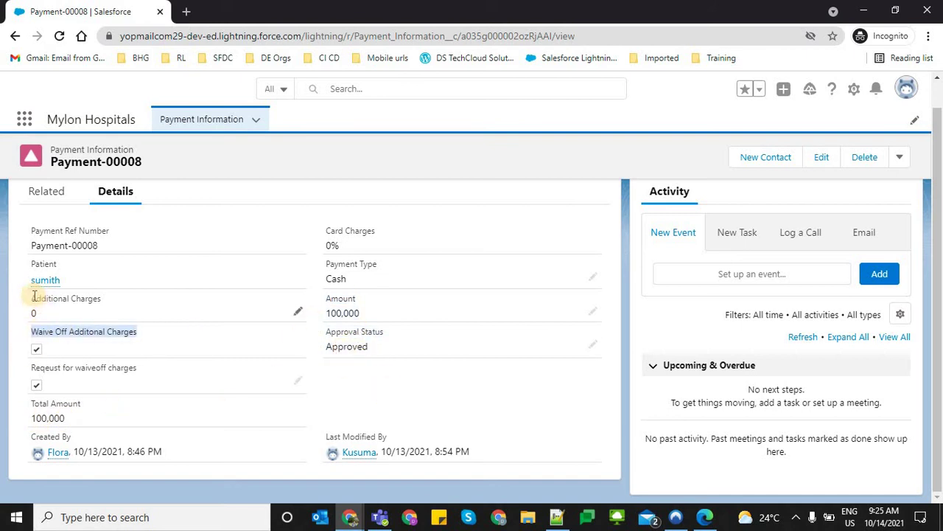
{"action": "triple_click", "coordinate": [92, 311]}
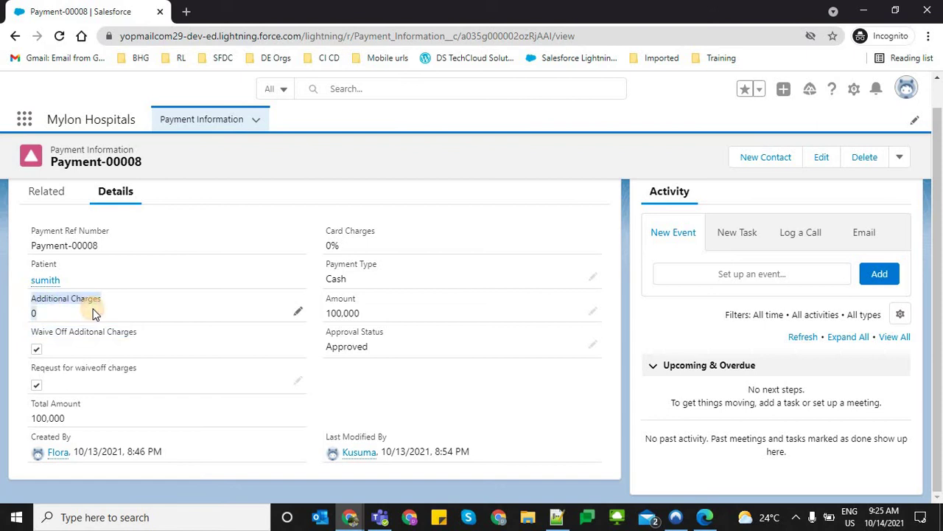
{"action": "left_click_drag", "start_coordinate": [11, 401], "coordinate": [82, 404]}
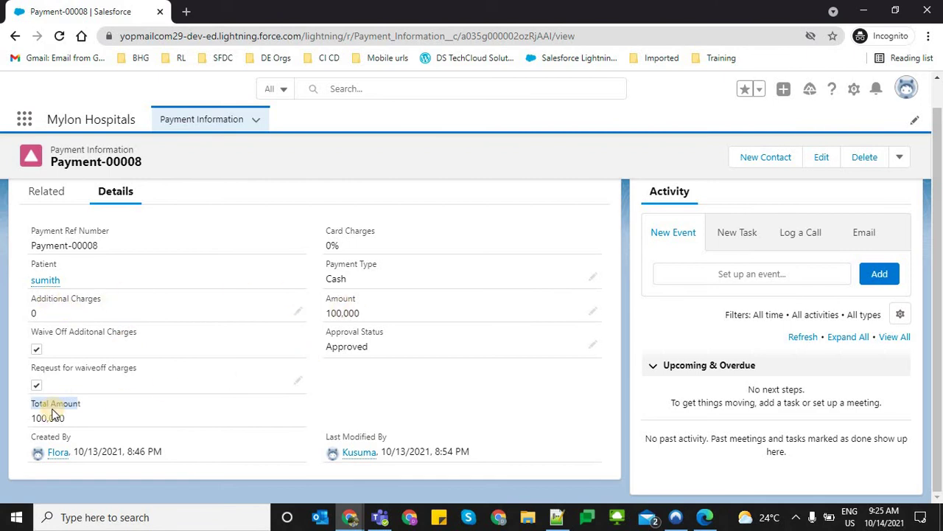
{"action": "key", "text": "alt+Tab"}
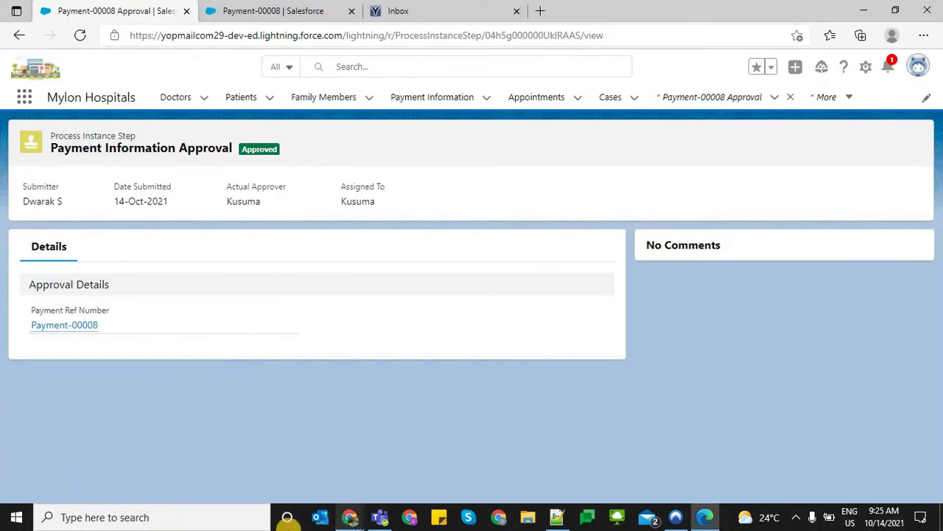
In the notes, highlight the Initial Submission, Final Approval, Final Rejection and Recall Actions lines
{"action": "left_click", "coordinate": [556, 517]}
{"action": "left_click", "coordinate": [288, 280]}
{"action": "key", "text": "Delete"}
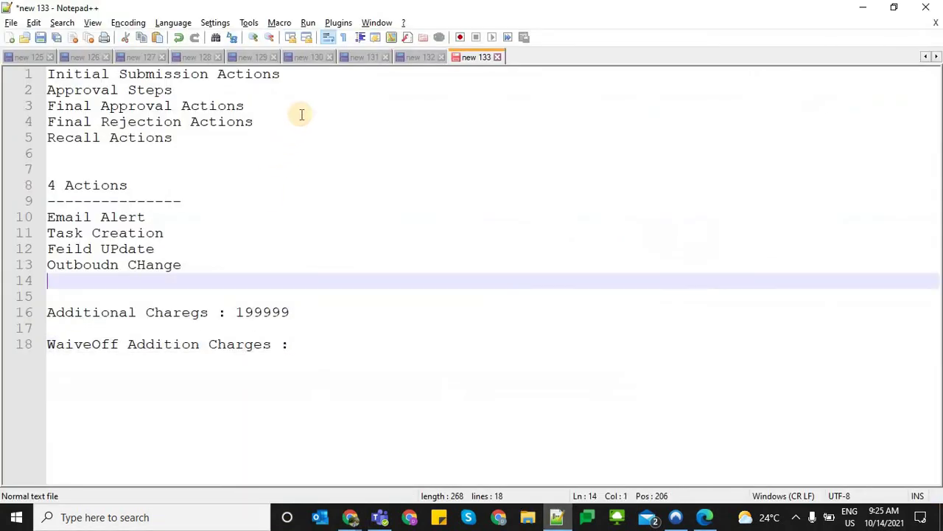
{"action": "left_click_drag", "start_coordinate": [288, 74], "coordinate": [47, 74]}
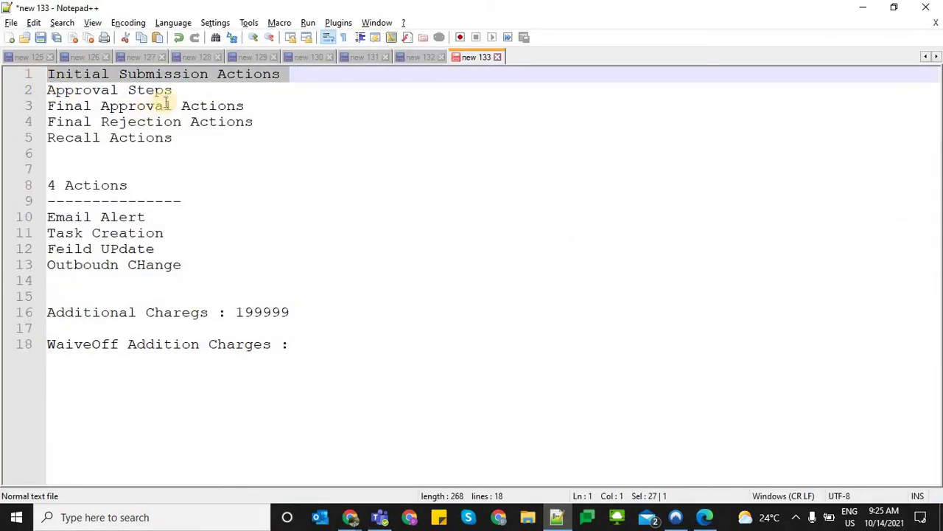
{"action": "triple_click", "coordinate": [47, 105]}
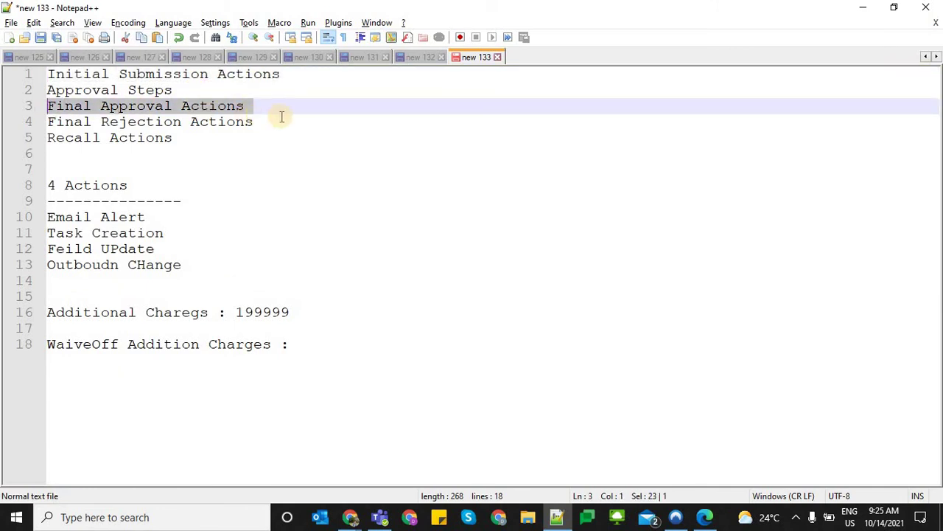
{"action": "triple_click", "coordinate": [87, 122]}
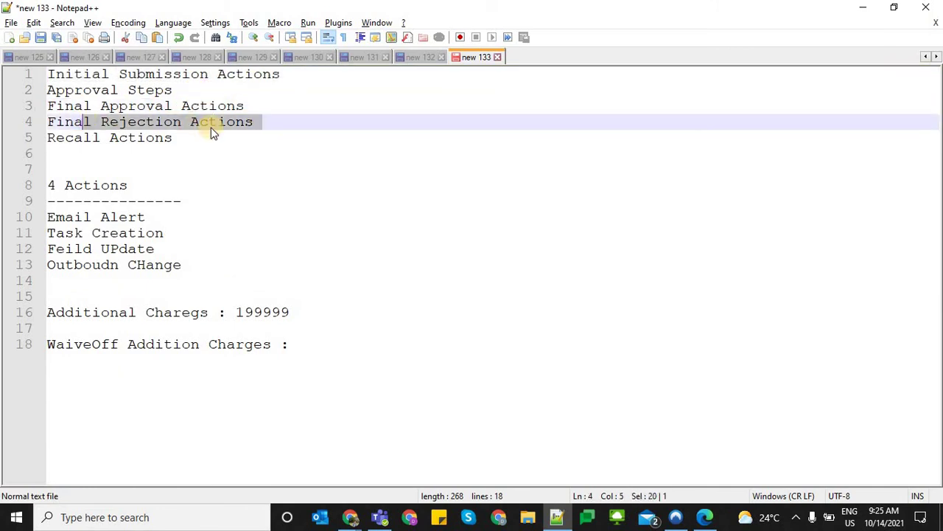
{"action": "triple_click", "coordinate": [4, 137]}
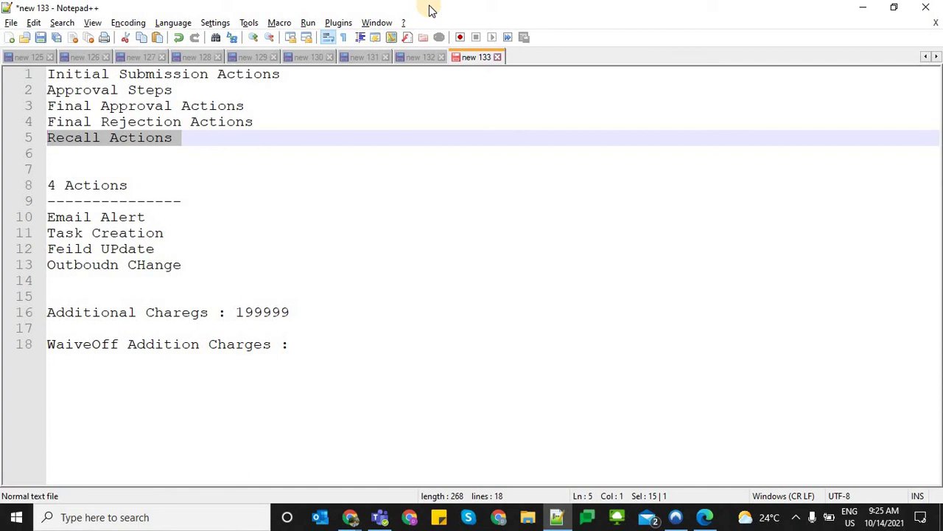
Switch from the Notepad++ notes to the Chrome window showing the Payment-00008 record
{"action": "key", "text": "alt+Tab"}
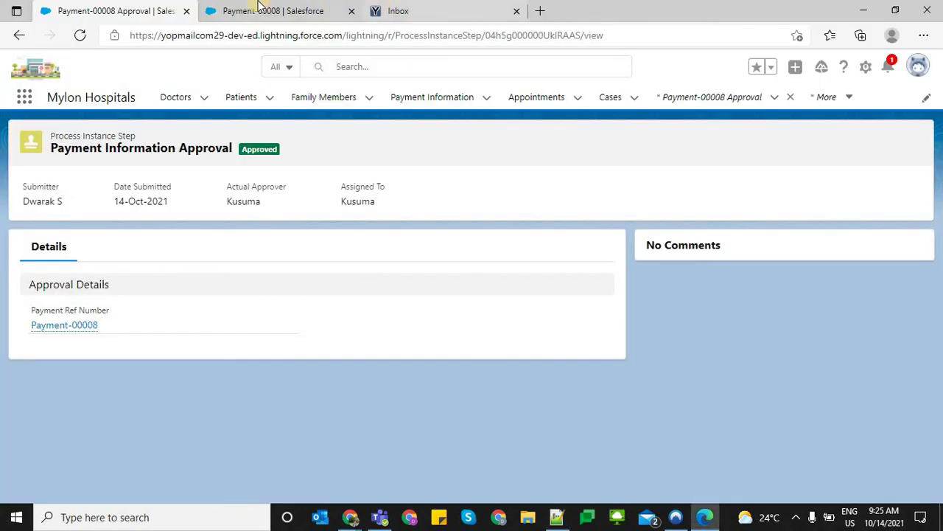
{"action": "key", "text": "alt+Tab"}
{"action": "key", "text": "Tab"}
{"action": "key", "text": "alt+Tab"}
{"action": "key", "text": "Tab"}
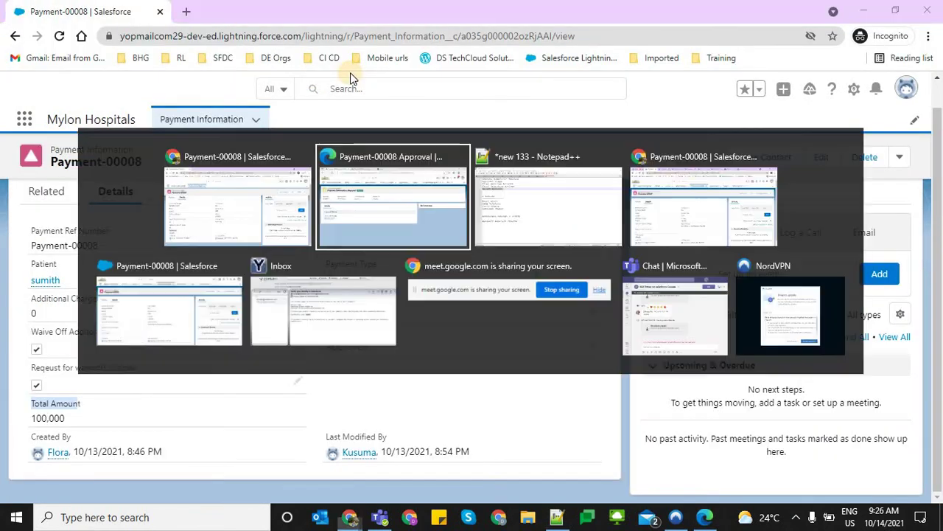
{"action": "key", "text": "Tab"}
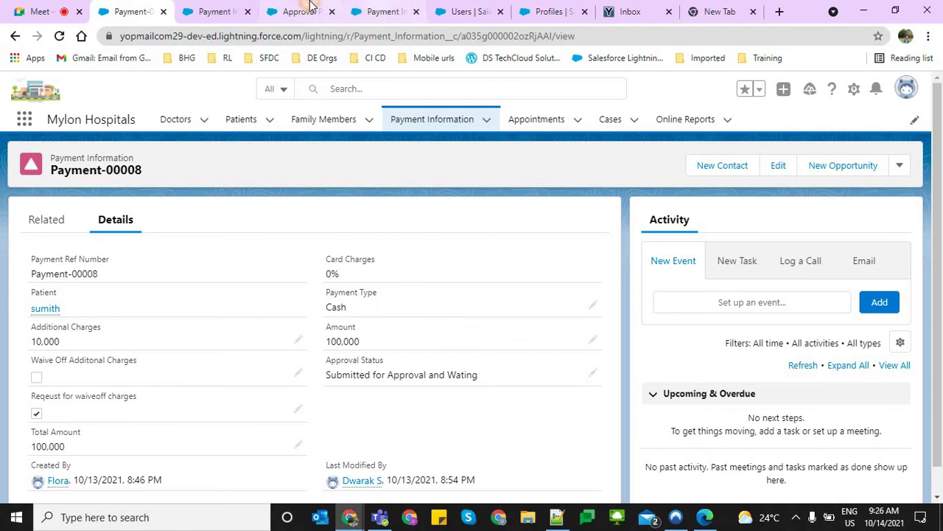
{"action": "left_click", "coordinate": [383, 11]}
{"action": "key", "text": "ctrl+Page_Up"}
{"action": "scroll", "coordinate": [507, 355], "scroll_direction": "down", "scroll_amount": 6}
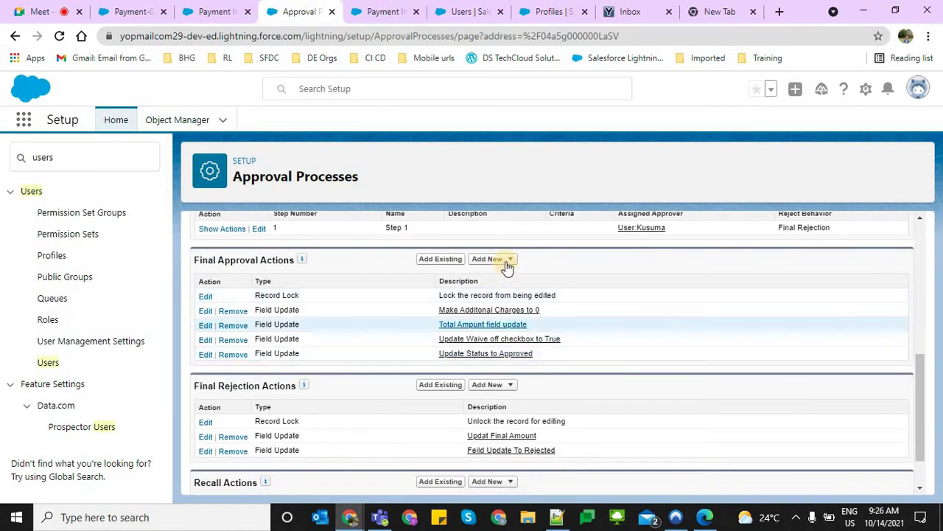
{"action": "left_click", "coordinate": [492, 259]}
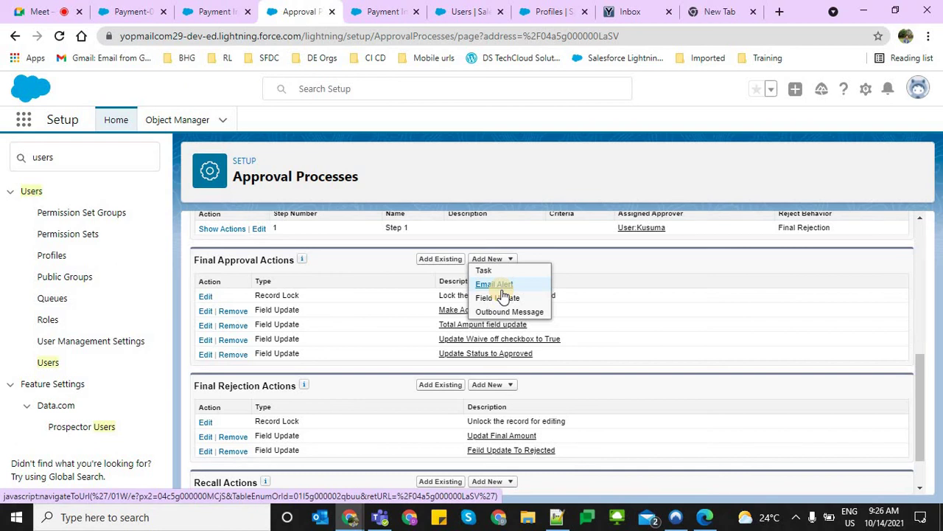
{"action": "left_click", "coordinate": [678, 287]}
{"action": "scroll", "coordinate": [589, 324], "scroll_direction": "up", "scroll_amount": 3}
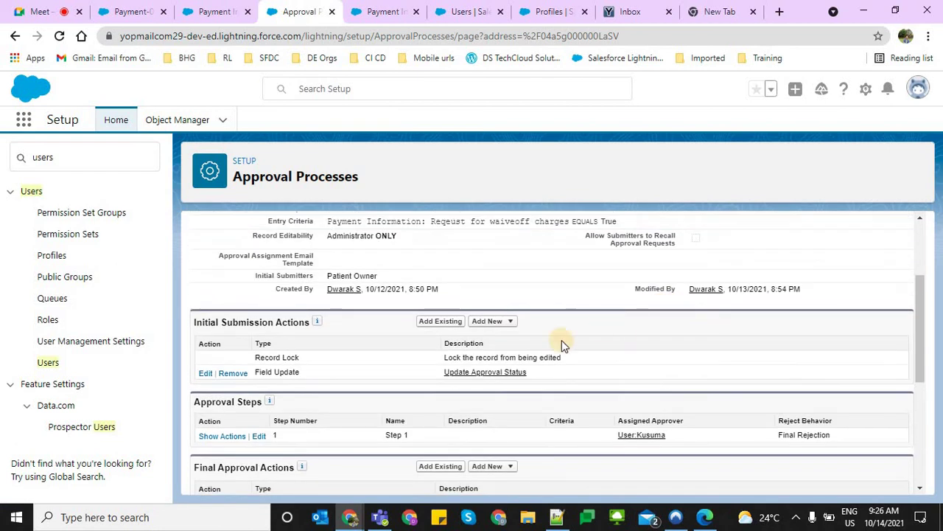
{"action": "scroll", "coordinate": [562, 340], "scroll_direction": "up", "scroll_amount": 2}
{"action": "left_click_drag", "start_coordinate": [332, 359], "coordinate": [466, 359]}
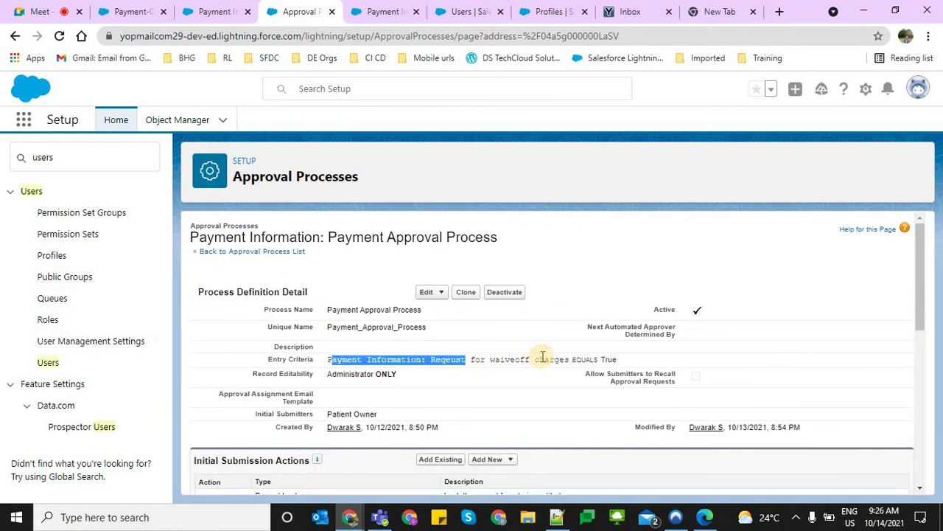
{"action": "left_click_drag", "start_coordinate": [542, 357], "coordinate": [573, 369]}
{"action": "scroll", "coordinate": [537, 385], "scroll_direction": "down", "scroll_amount": 3}
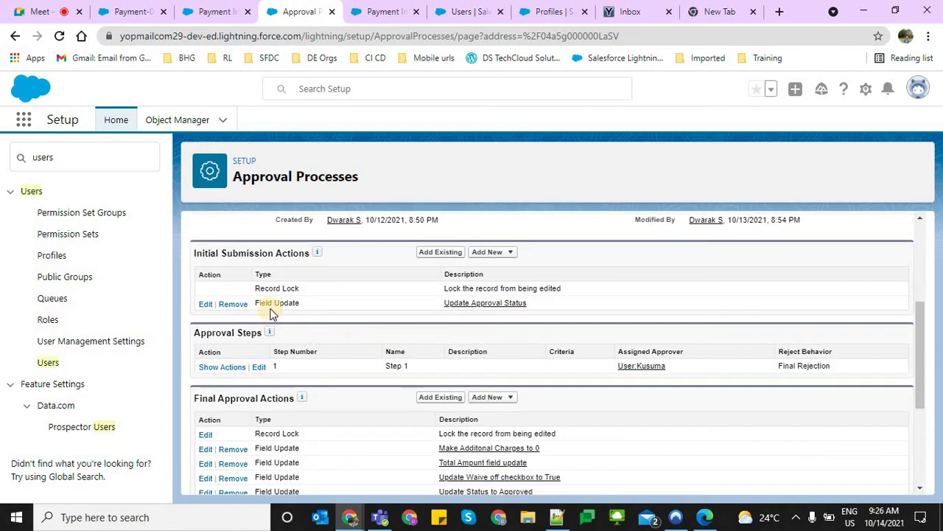
{"action": "left_click_drag", "start_coordinate": [275, 304], "coordinate": [461, 317]}
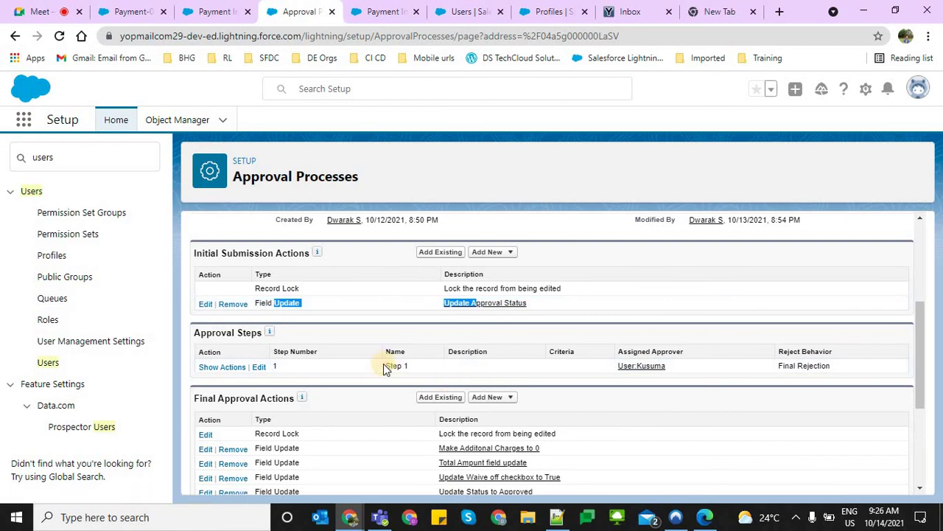
{"action": "scroll", "coordinate": [383, 369], "scroll_direction": "down", "scroll_amount": 2}
{"action": "scroll", "coordinate": [302, 258], "scroll_direction": "up", "scroll_amount": 1}
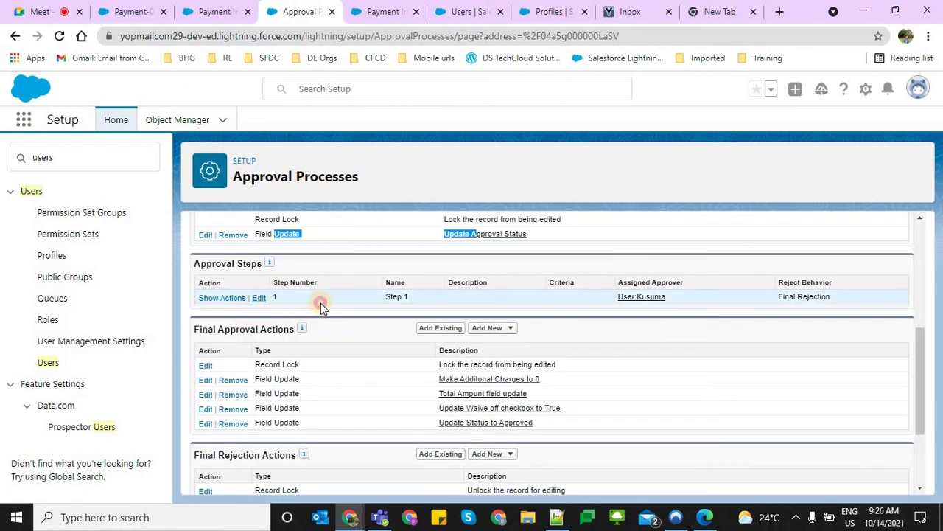
{"action": "left_click_drag", "start_coordinate": [320, 306], "coordinate": [417, 297]}
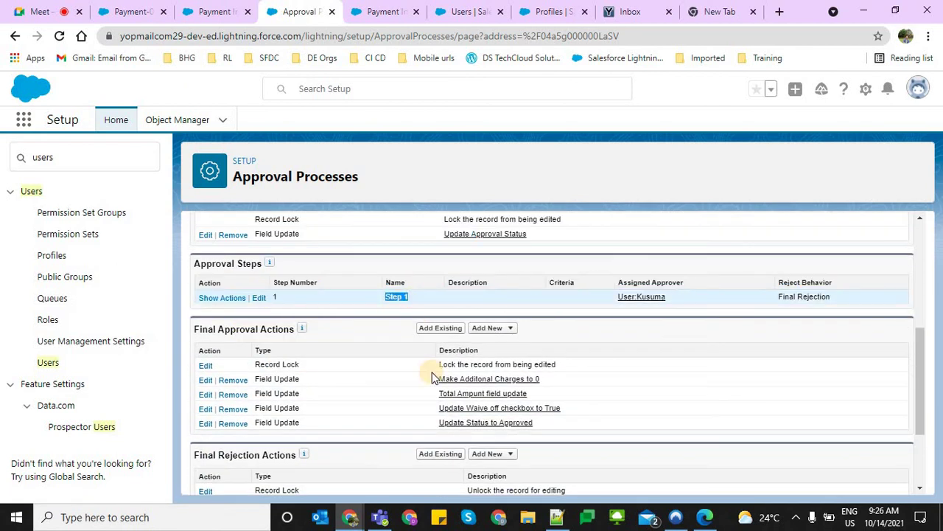
{"action": "left_click_drag", "start_coordinate": [255, 364], "coordinate": [284, 410]}
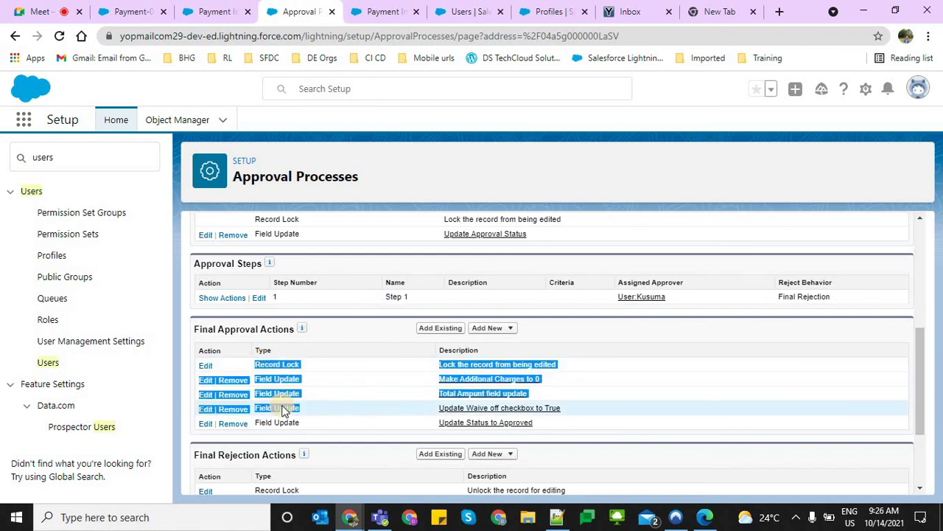
{"action": "scroll", "coordinate": [284, 410], "scroll_direction": "down", "scroll_amount": 2}
{"action": "left_click_drag", "start_coordinate": [358, 415], "coordinate": [265, 380]}
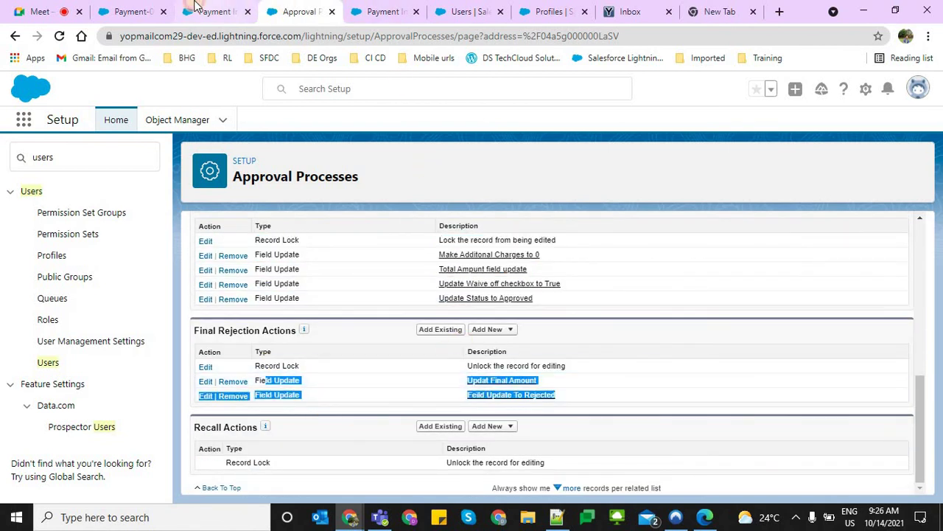
{"action": "left_click", "coordinate": [191, 11]}
{"action": "left_click", "coordinate": [103, 8]}
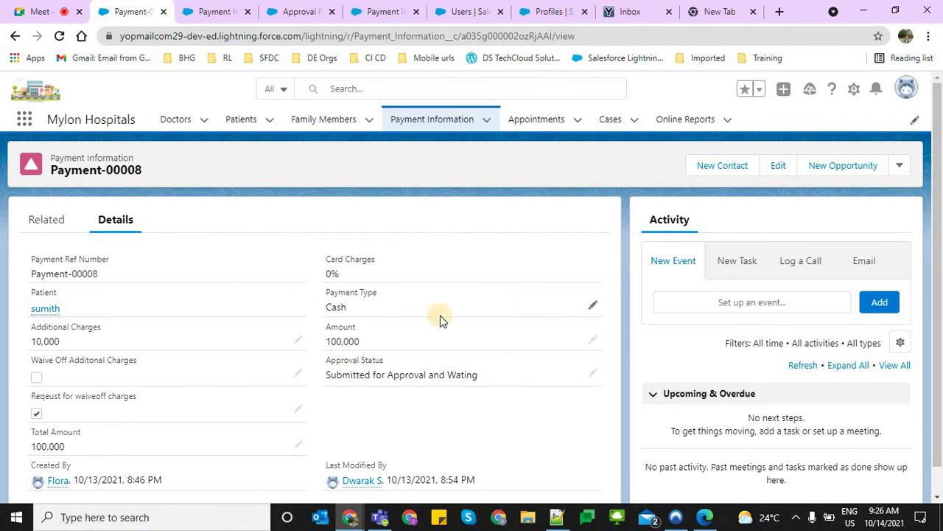
Tick Reqeust for waiveoff charges on Payment-00008 with inline edit and save the record
{"action": "scroll", "coordinate": [149, 317], "scroll_direction": "down", "scroll_amount": 1}
{"action": "triple_click", "coordinate": [83, 278]}
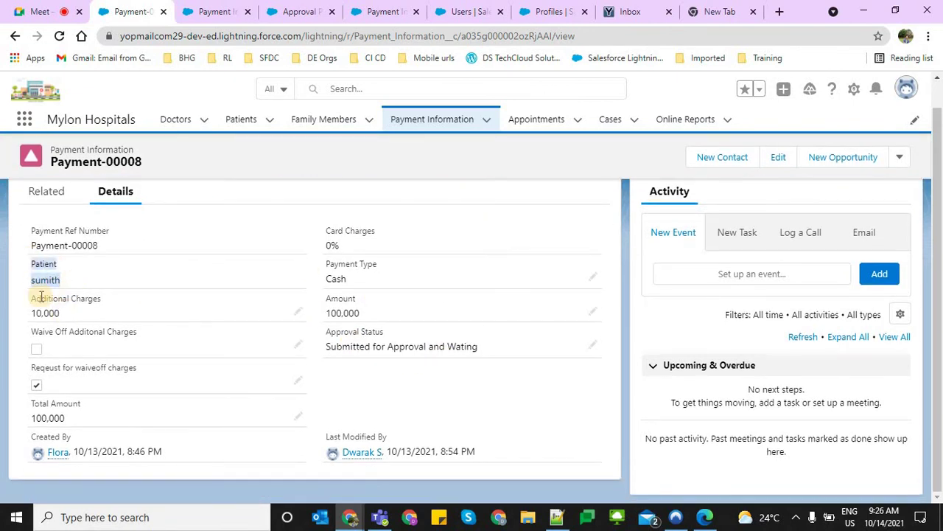
{"action": "triple_click", "coordinate": [87, 317]}
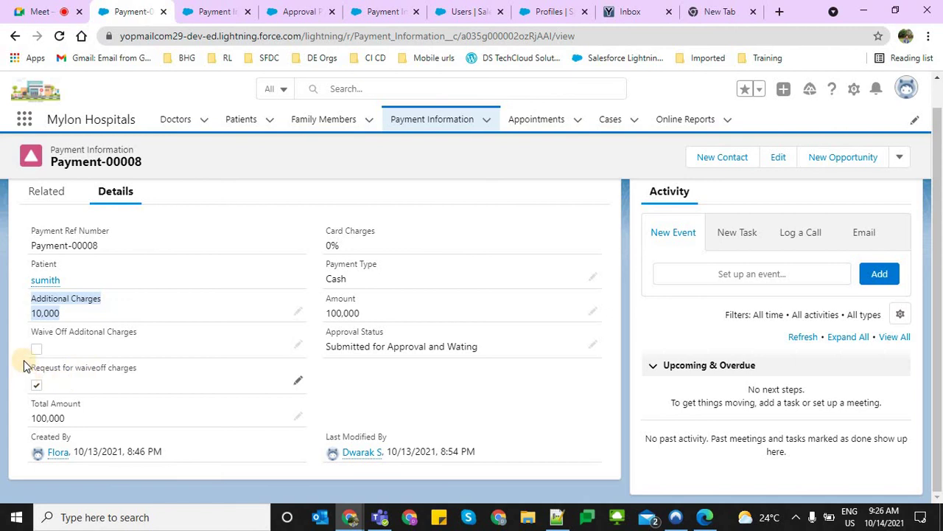
{"action": "left_click_drag", "start_coordinate": [30, 362], "coordinate": [39, 398]}
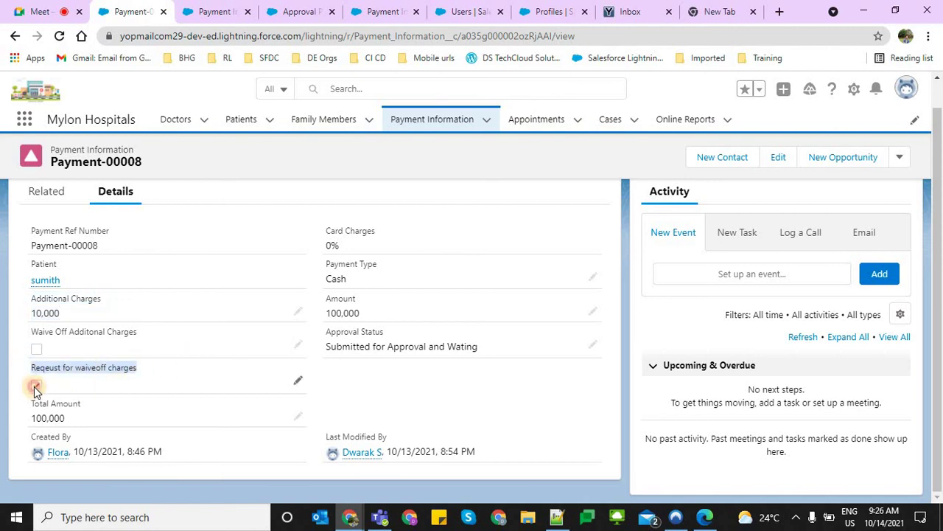
{"action": "double_click", "coordinate": [35, 386]}
{"action": "left_click", "coordinate": [43, 393]}
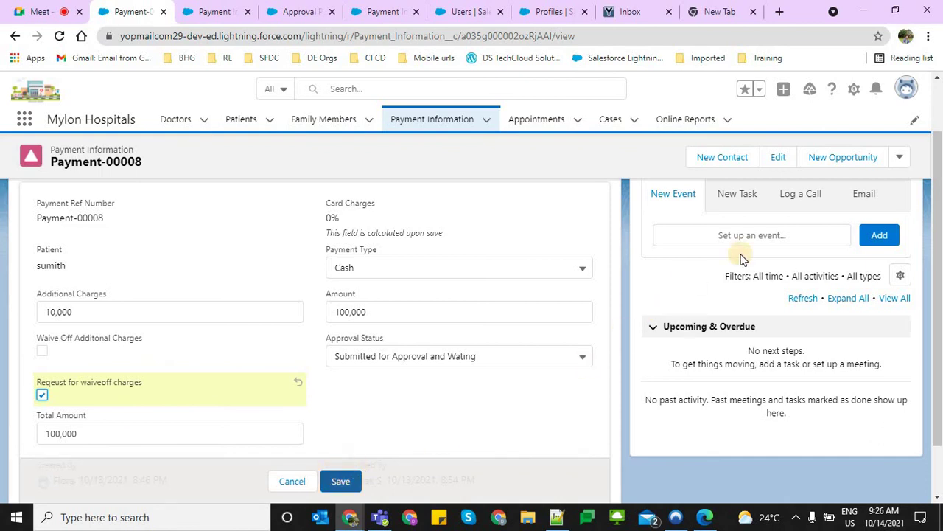
{"action": "left_click", "coordinate": [340, 483]}
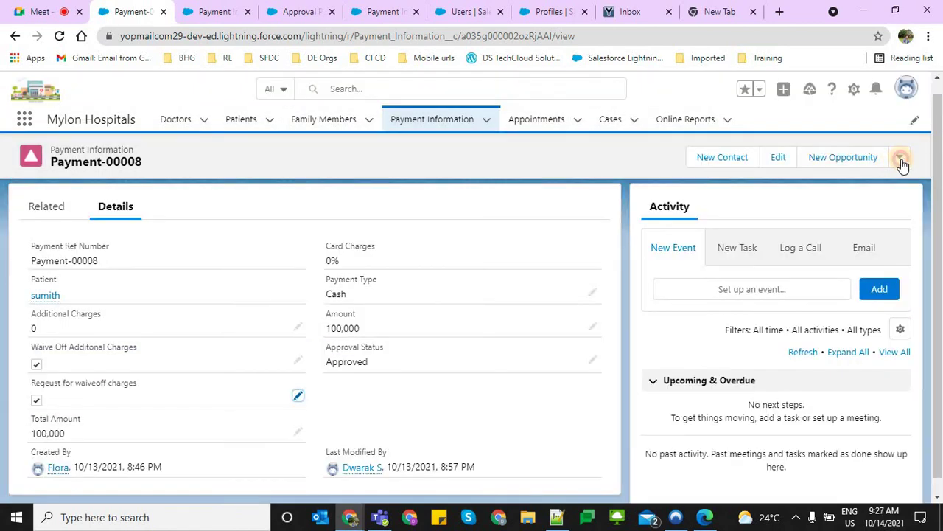
Start Submit for Approval from the record's actions menu, then close that dialog
{"action": "left_click", "coordinate": [901, 159]}
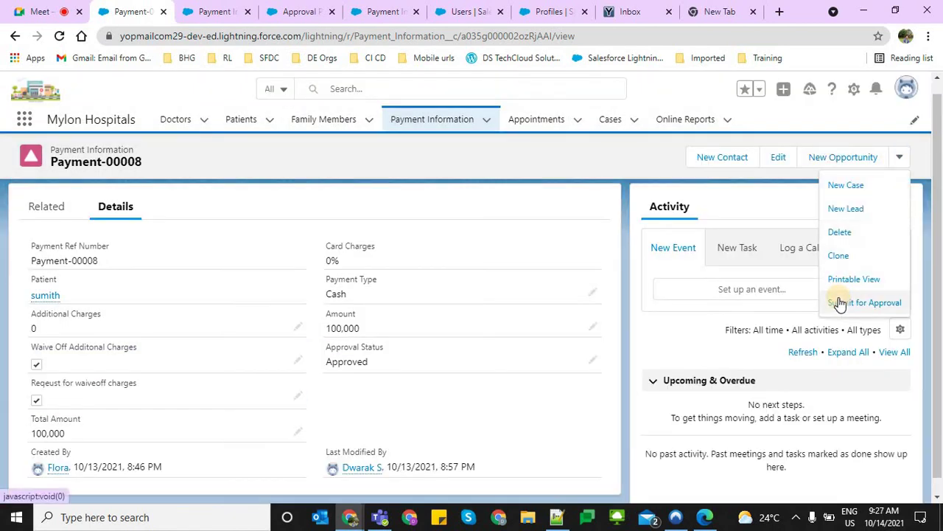
{"action": "left_click", "coordinate": [840, 303]}
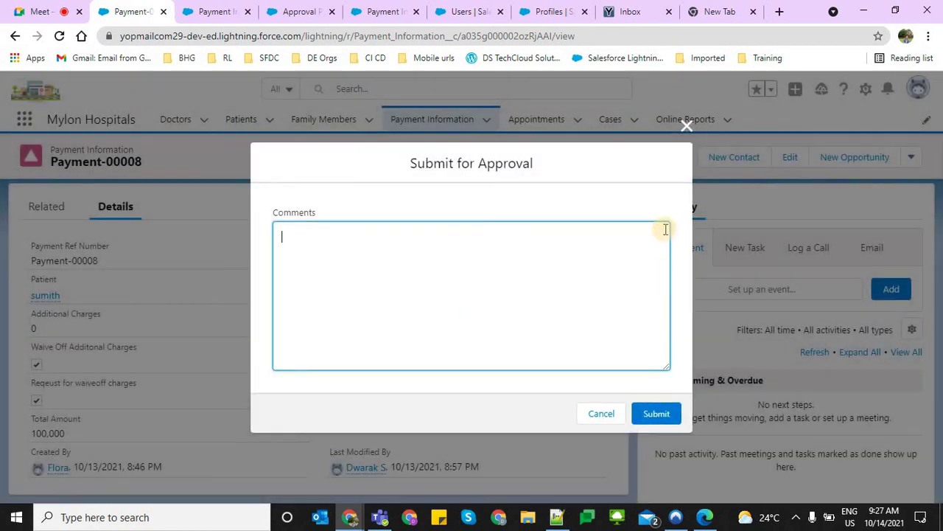
{"action": "left_click", "coordinate": [685, 133]}
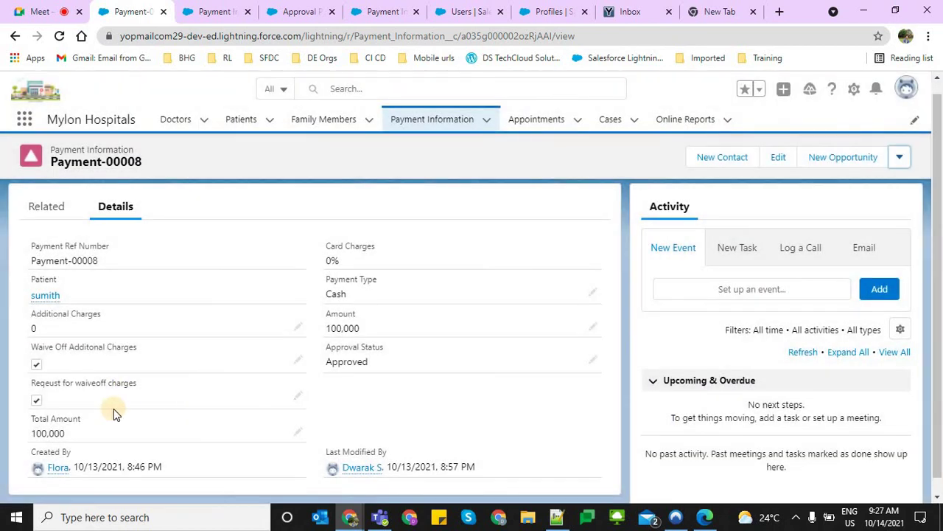
{"action": "triple_click", "coordinate": [161, 379]}
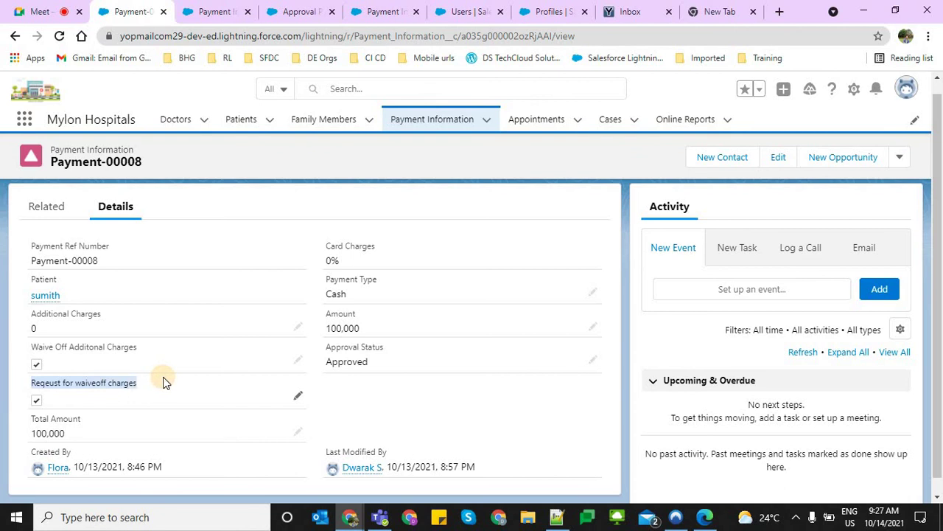
Untick the waiveoff request, save, submit for approval, and dismiss the no-approval-process notice
{"action": "double_click", "coordinate": [37, 400]}
{"action": "left_click", "coordinate": [40, 410]}
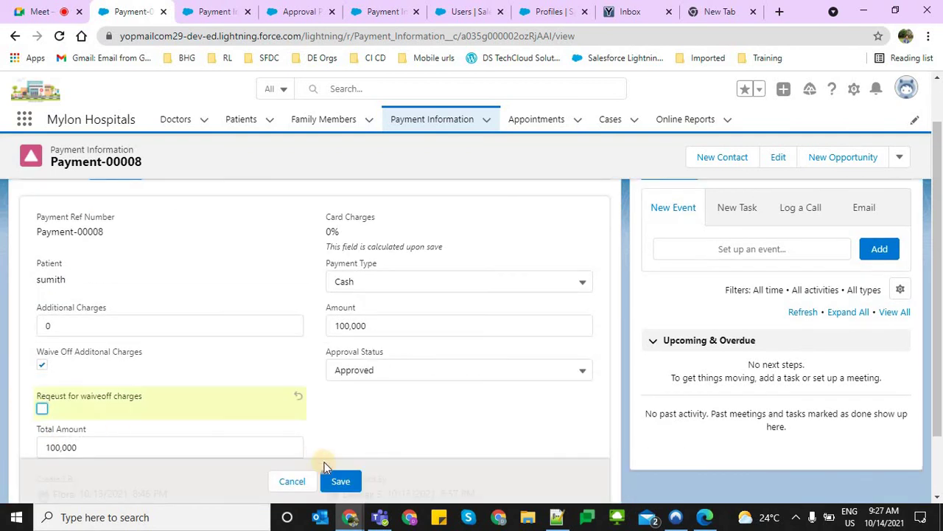
{"action": "left_click", "coordinate": [339, 479]}
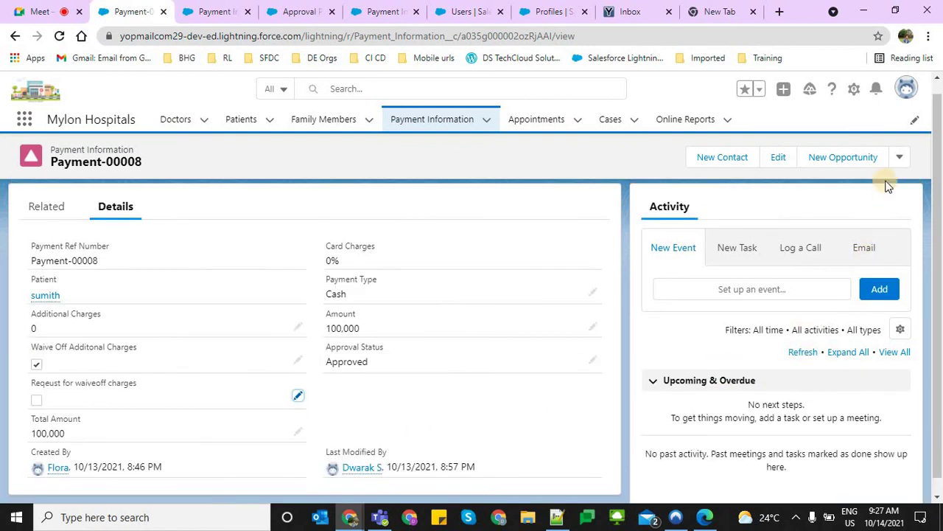
{"action": "left_click", "coordinate": [899, 157]}
{"action": "left_click", "coordinate": [866, 302]}
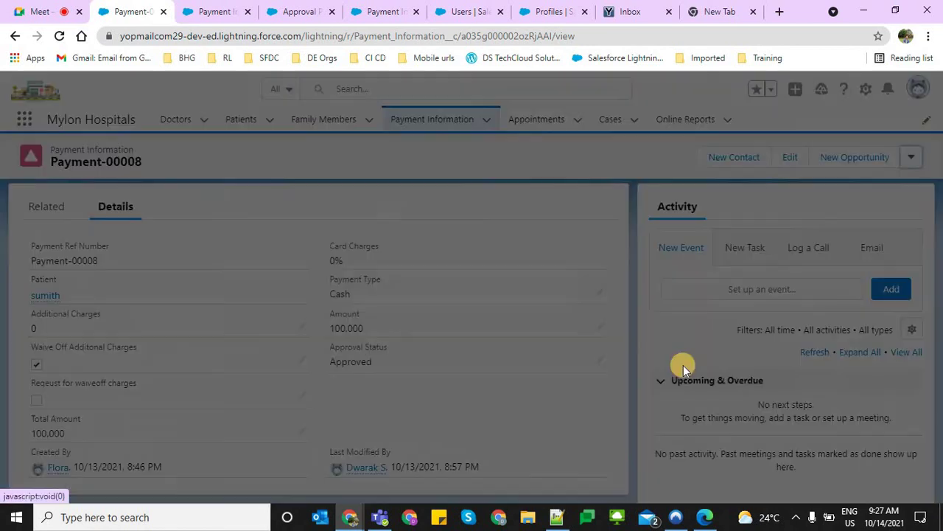
{"action": "left_click", "coordinate": [642, 412]}
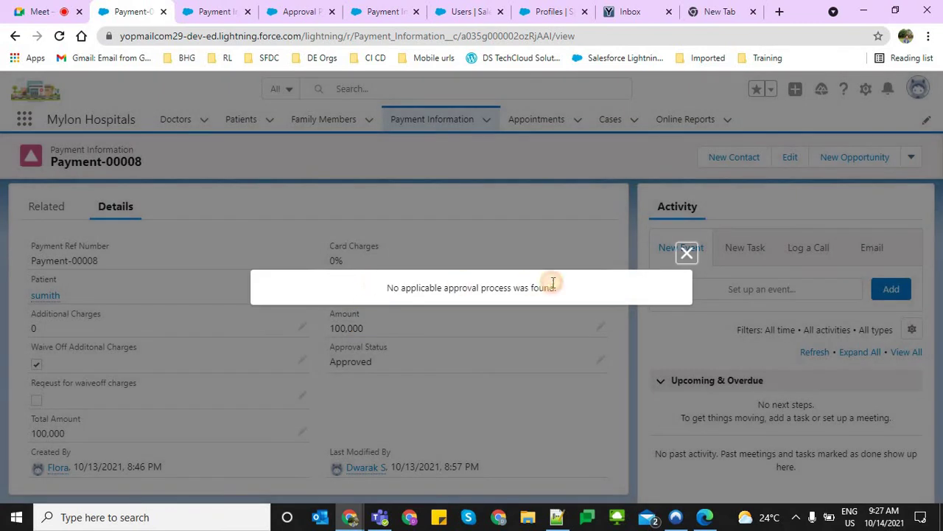
{"action": "triple_click", "coordinate": [545, 280]}
{"action": "left_click", "coordinate": [679, 263]}
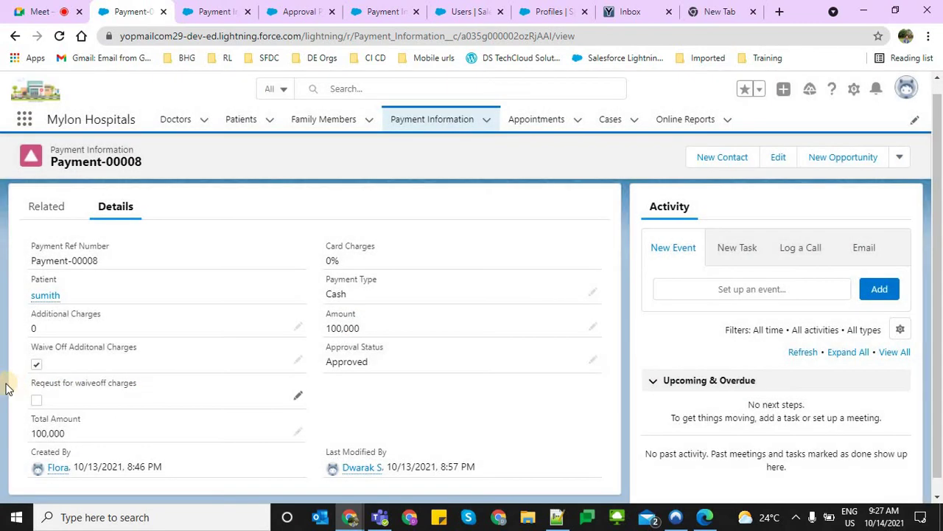
Set the record's Approval Status to Approved with inline edit and save it
{"action": "triple_click", "coordinate": [171, 384]}
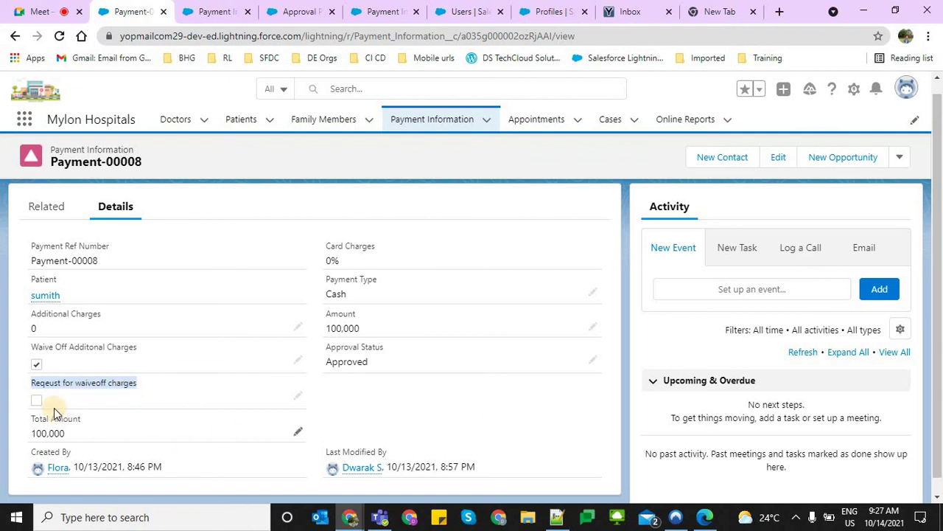
{"action": "double_click", "coordinate": [35, 400]}
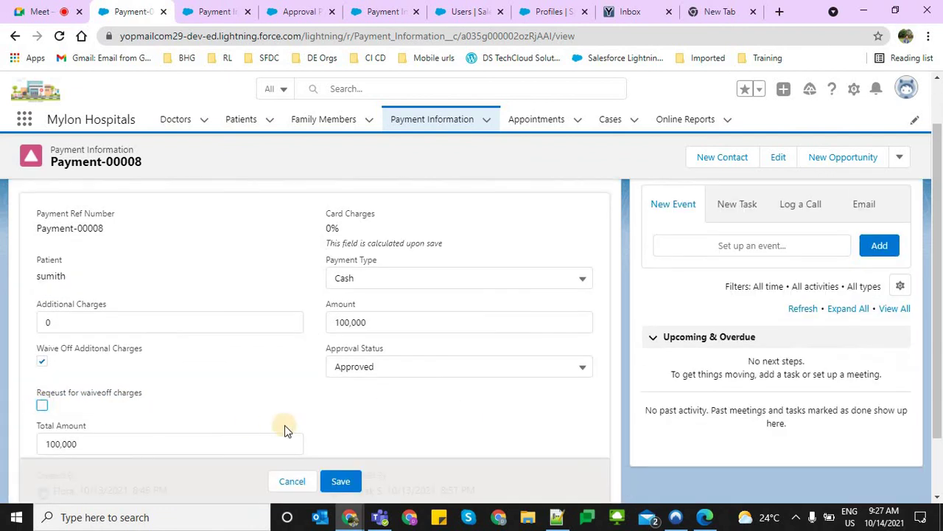
{"action": "left_click", "coordinate": [295, 481]}
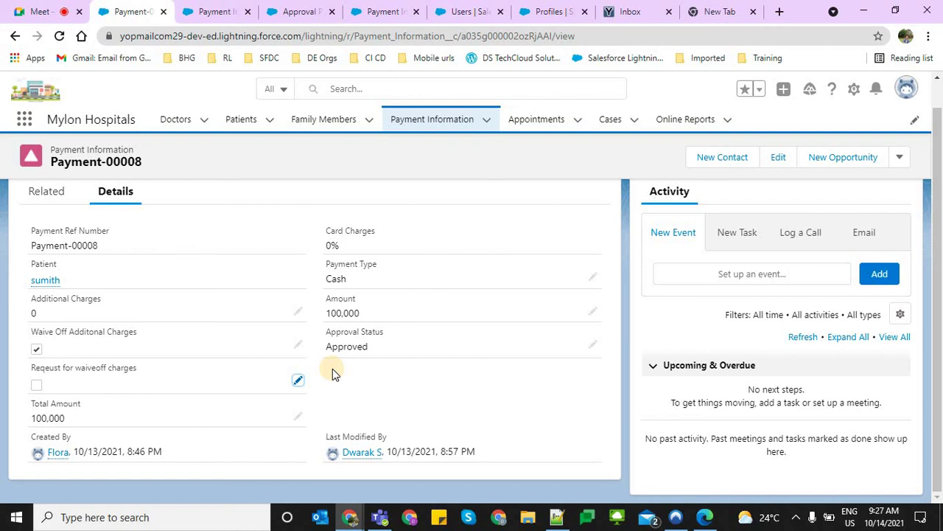
{"action": "left_click", "coordinate": [898, 157]}
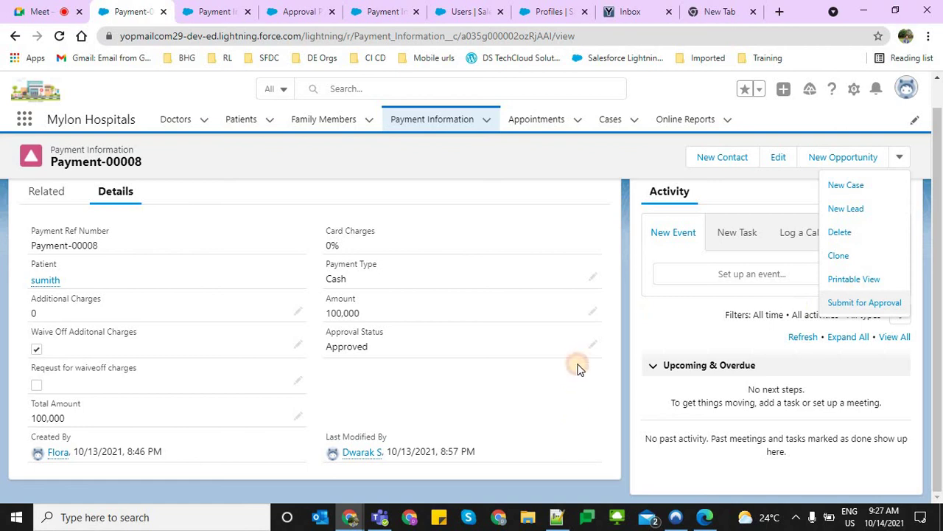
{"action": "left_click", "coordinate": [594, 345]}
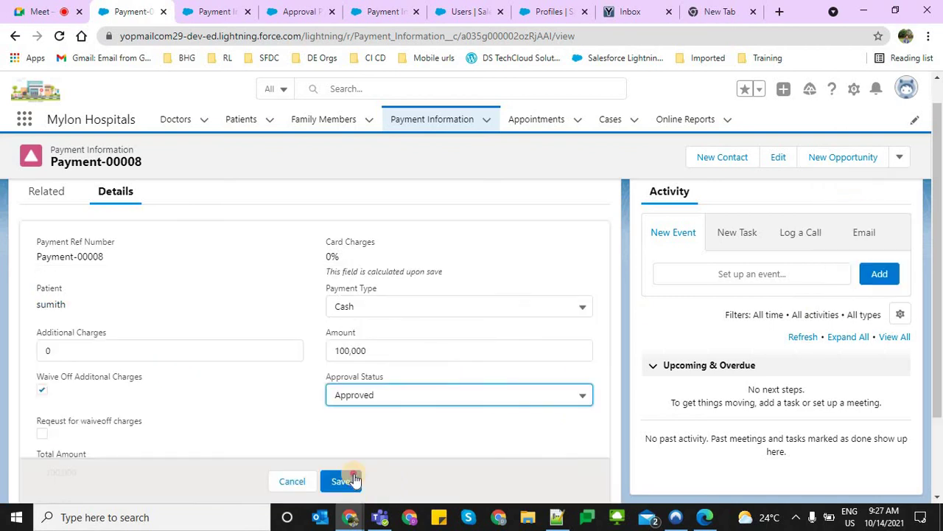
{"action": "left_click", "coordinate": [347, 480]}
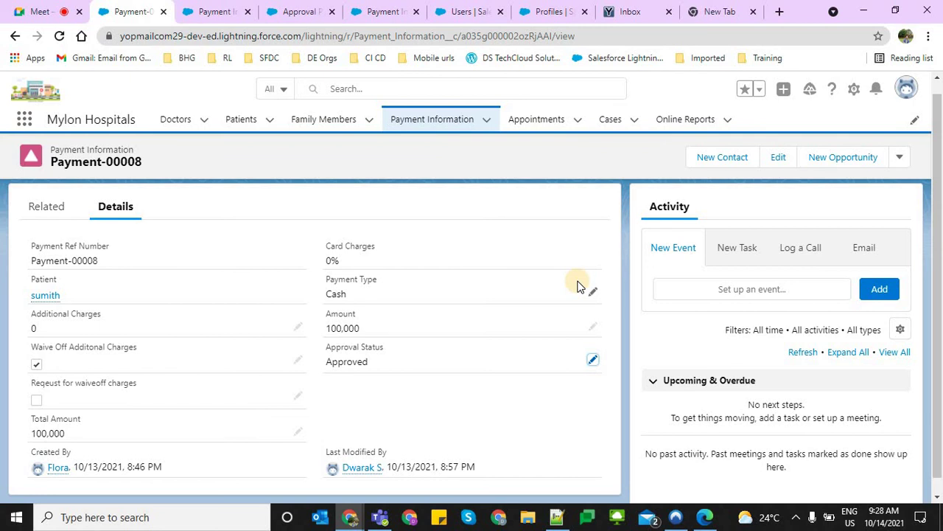
Go to the Payment Information object's Fields & Relationships in Setup
{"action": "left_click", "coordinate": [6, 516]}
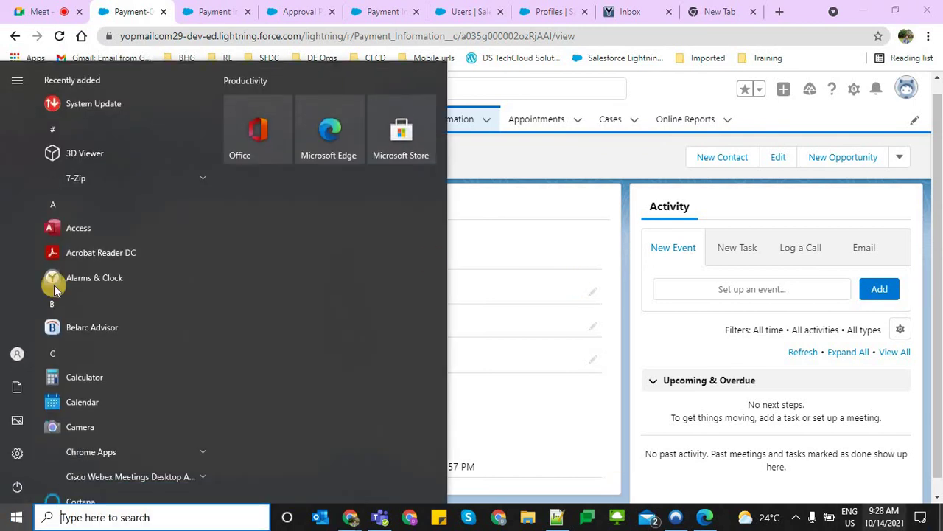
{"action": "left_click", "coordinate": [912, 162]}
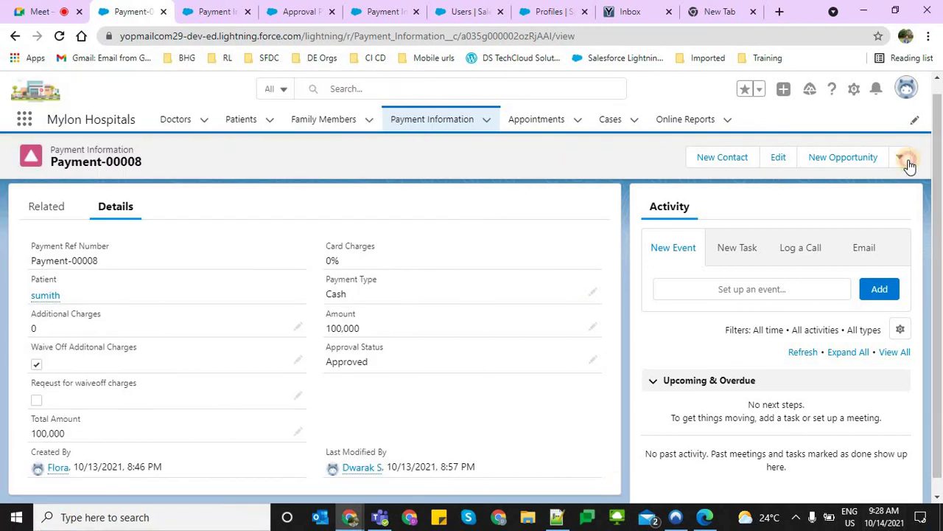
{"action": "left_click", "coordinate": [908, 162]}
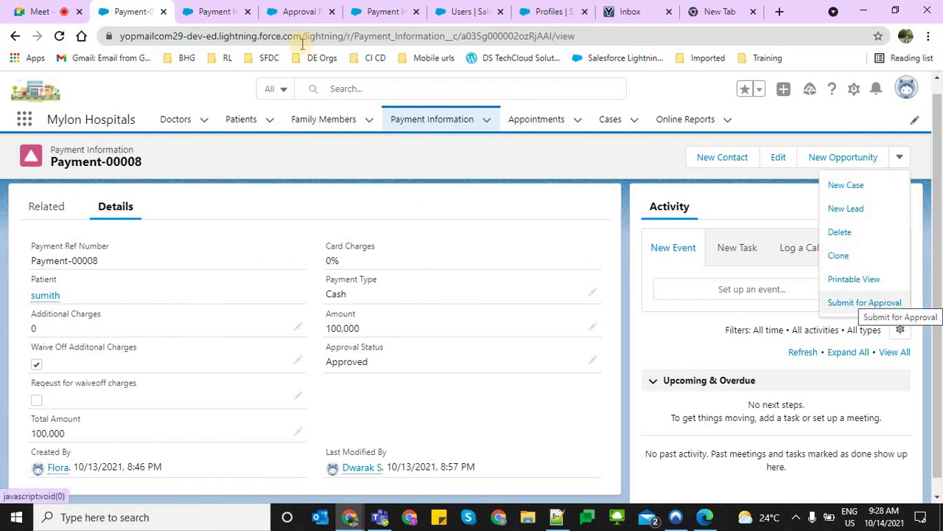
{"action": "left_click", "coordinate": [235, 11]}
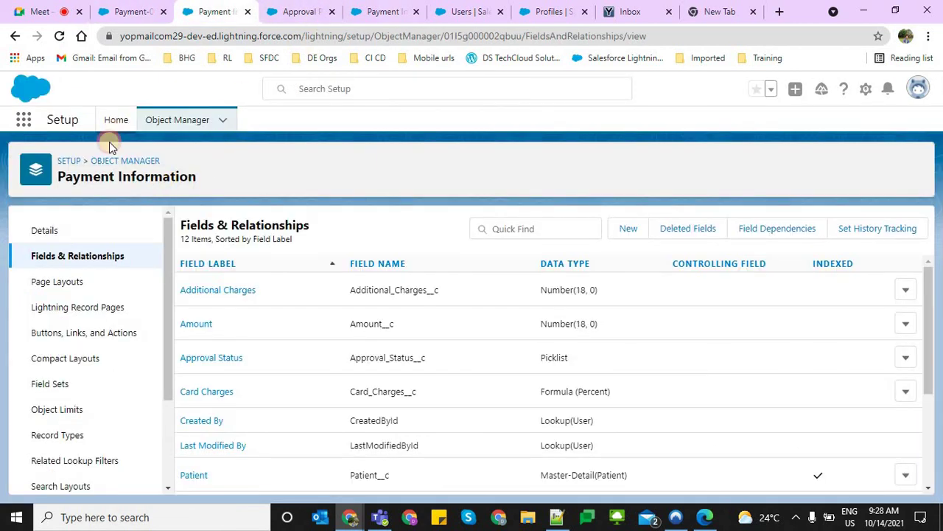
Open Process Builder from Setup Home by searching 'process b' in Quick Find
{"action": "left_click", "coordinate": [112, 125]}
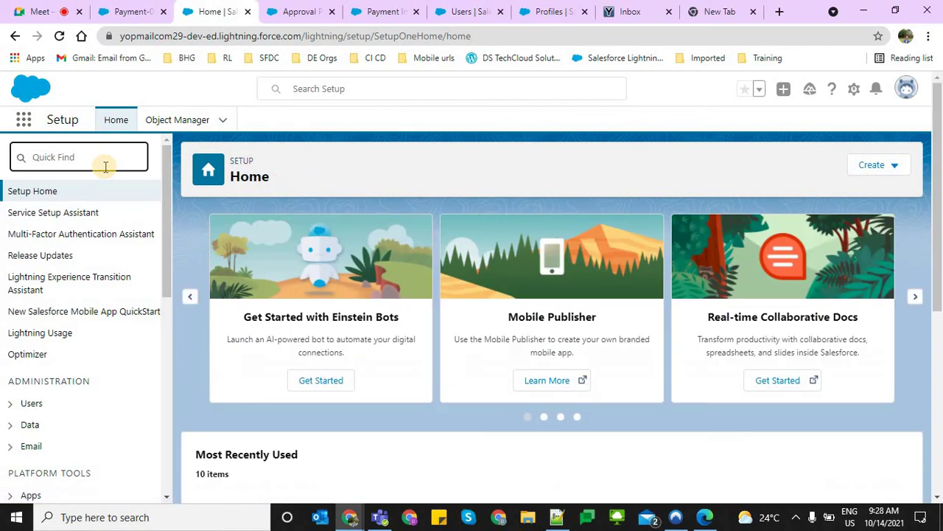
{"action": "type", "text": "process"}
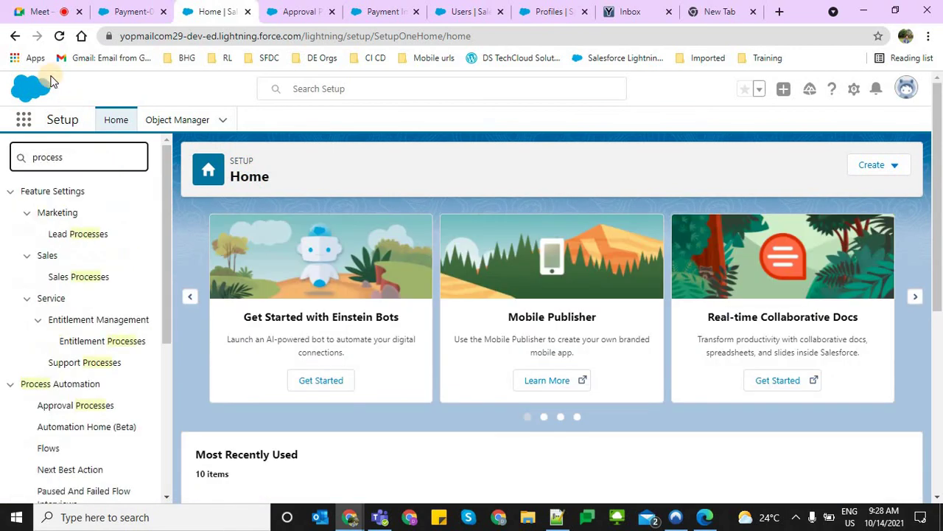
{"action": "type", "text": " b"}
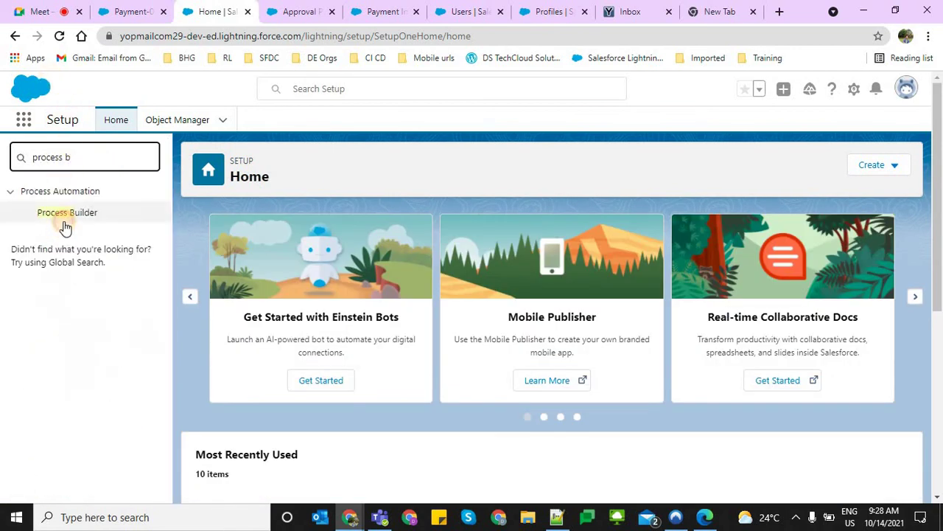
{"action": "left_click", "coordinate": [64, 221]}
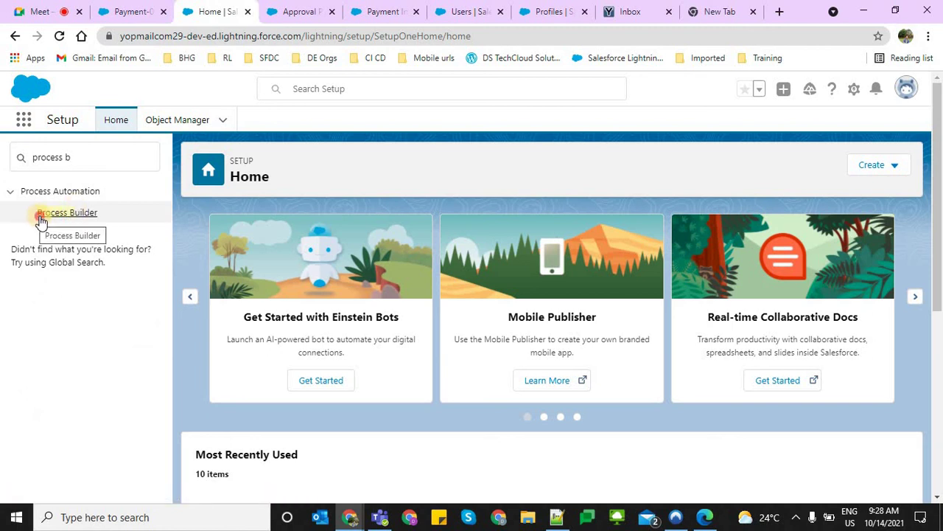
{"action": "left_click", "coordinate": [40, 215]}
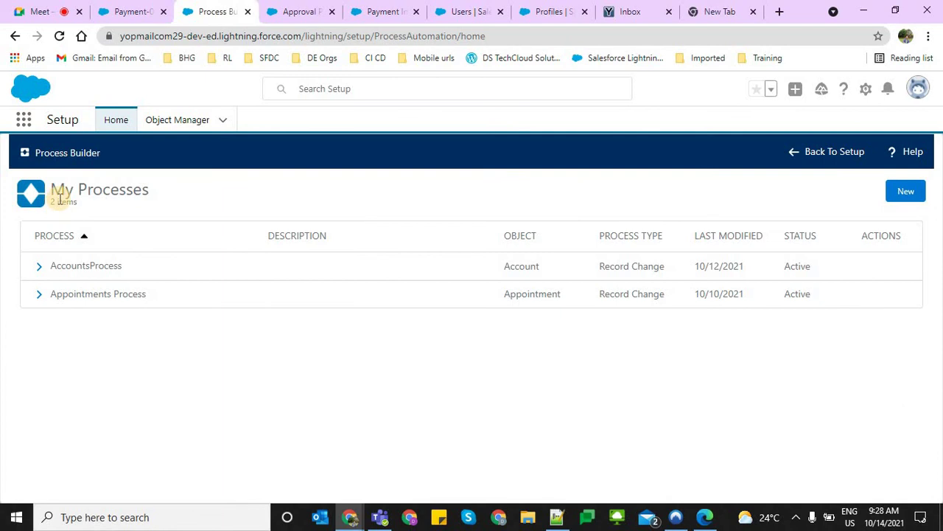
Look through the other browser tabs, ending on the Payment Information setup tab
{"action": "left_click", "coordinate": [15, 9]}
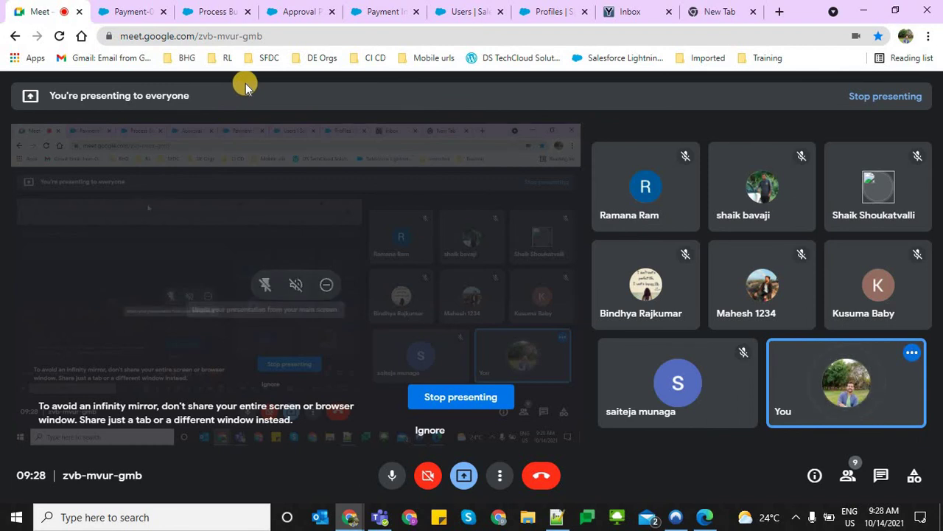
{"action": "left_click", "coordinate": [120, 7]}
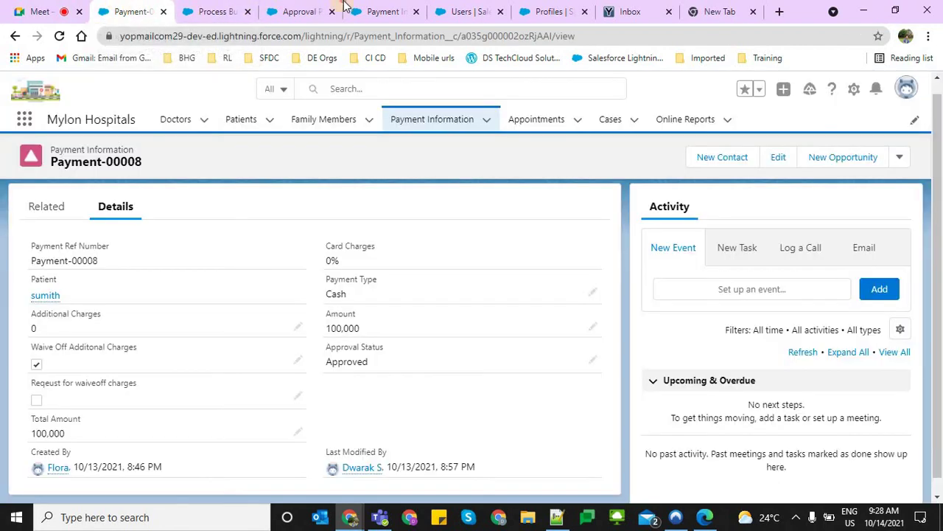
{"action": "left_click", "coordinate": [353, 9]}
{"action": "left_click", "coordinate": [545, 8]}
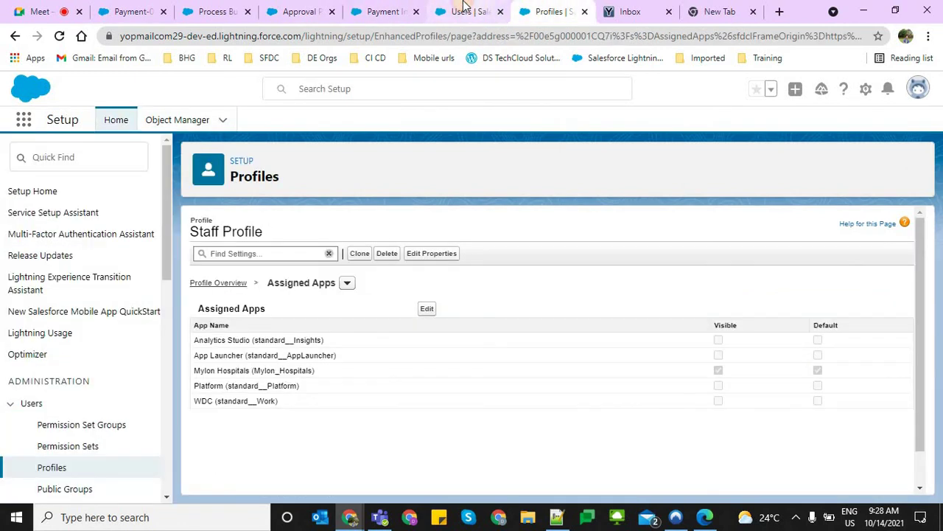
{"action": "left_click", "coordinate": [463, 9]}
{"action": "left_click", "coordinate": [385, 9]}
Save a new process 'Payment Info Process' that starts when 'A record changes'
{"action": "left_click", "coordinate": [272, 6]}
{"action": "left_click", "coordinate": [209, 8]}
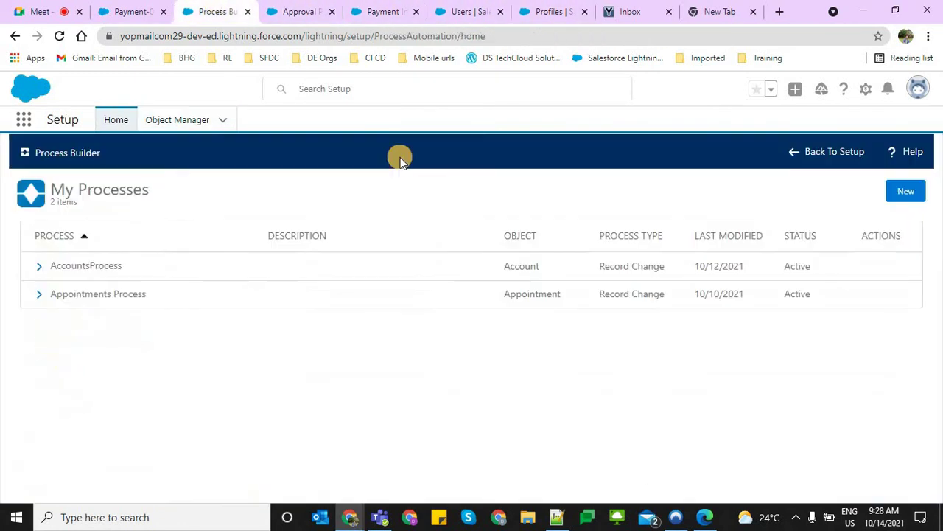
{"action": "left_click", "coordinate": [907, 192]}
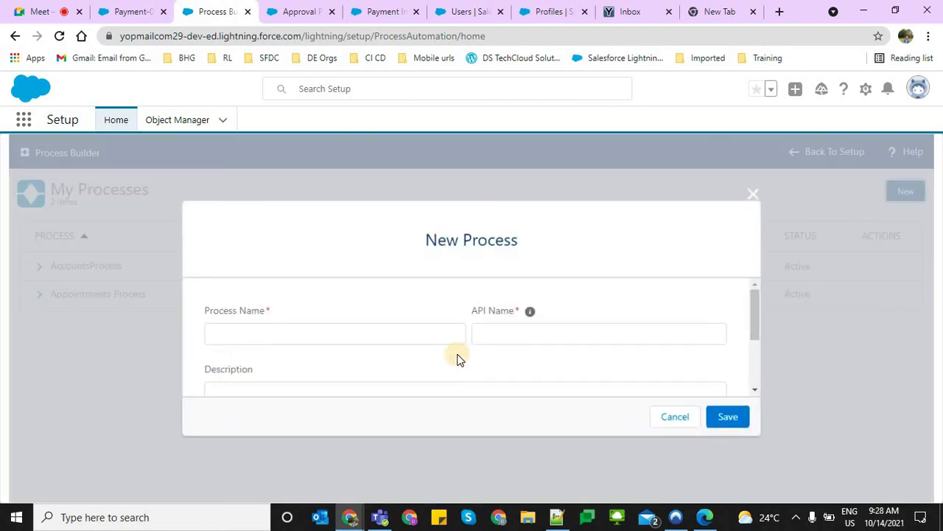
{"action": "left_click", "coordinate": [385, 327]}
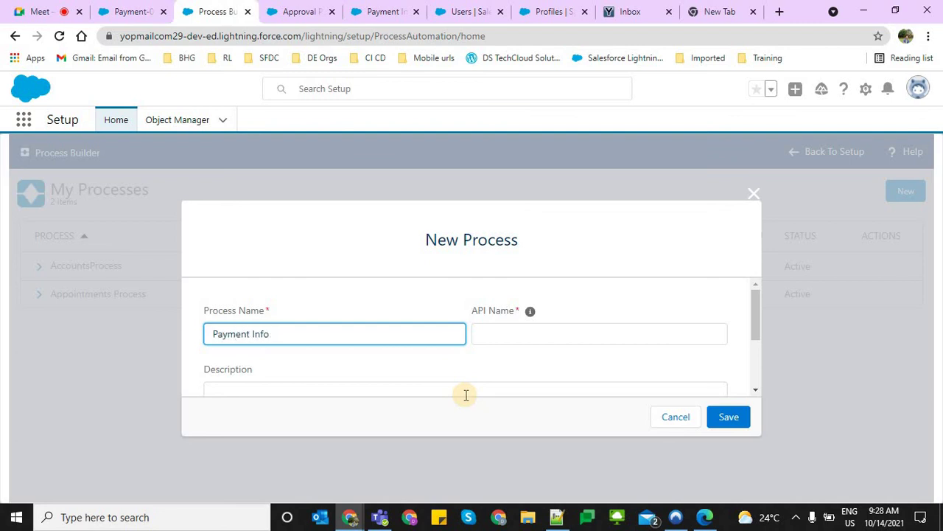
{"action": "type", "text": "Payment Info Process"}
{"action": "key", "text": "Tab"}
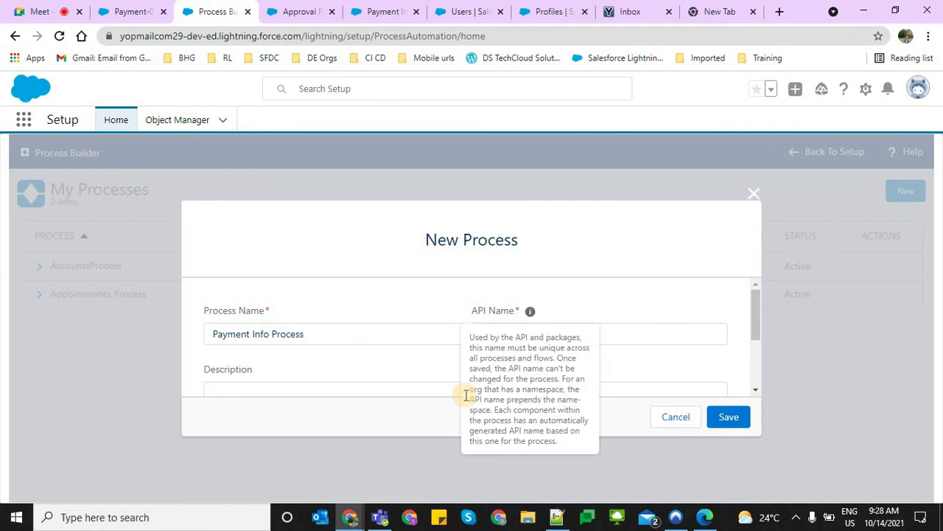
{"action": "scroll", "coordinate": [362, 363], "scroll_direction": "down", "scroll_amount": 3}
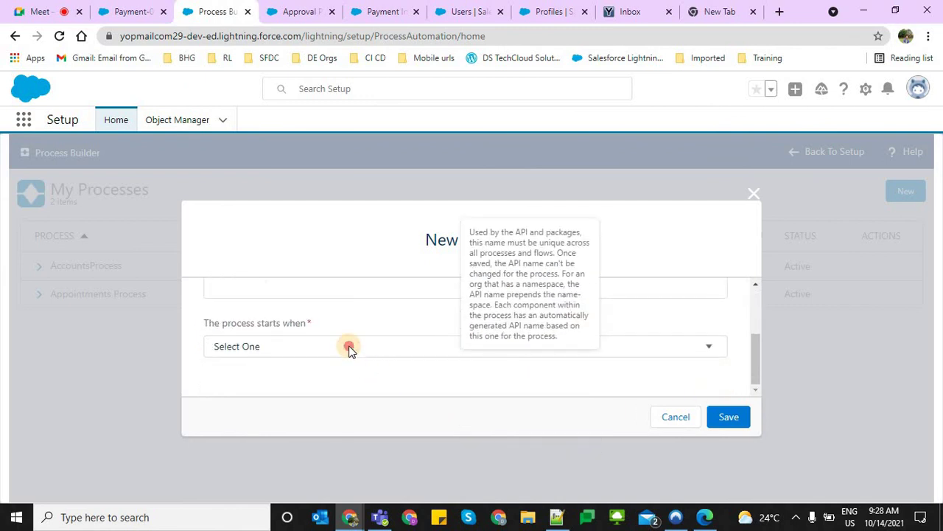
{"action": "left_click", "coordinate": [349, 348]}
{"action": "left_click", "coordinate": [289, 383]}
{"action": "left_click", "coordinate": [730, 418]}
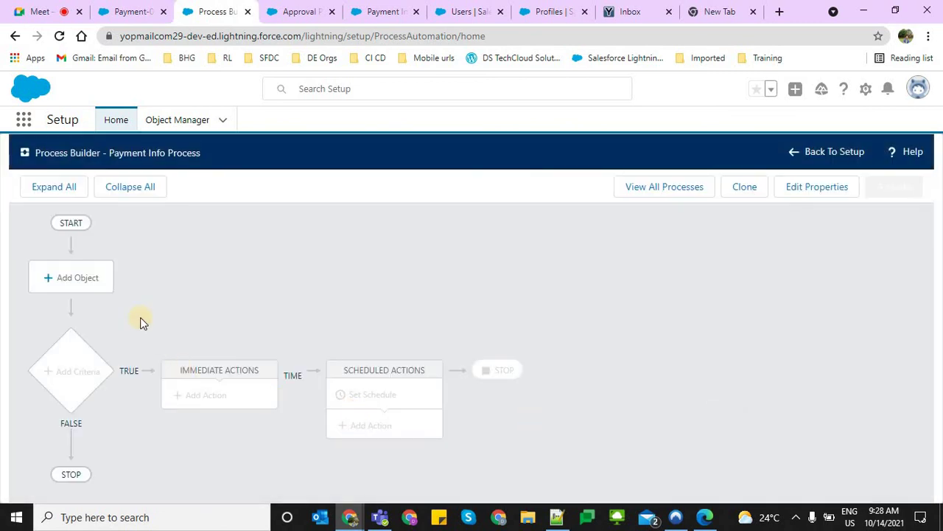
Set the process object to Payment Information, then add a criteria named 'Check if waive off request is there'
{"action": "left_click", "coordinate": [88, 285]}
{"action": "left_click", "coordinate": [498, 291]}
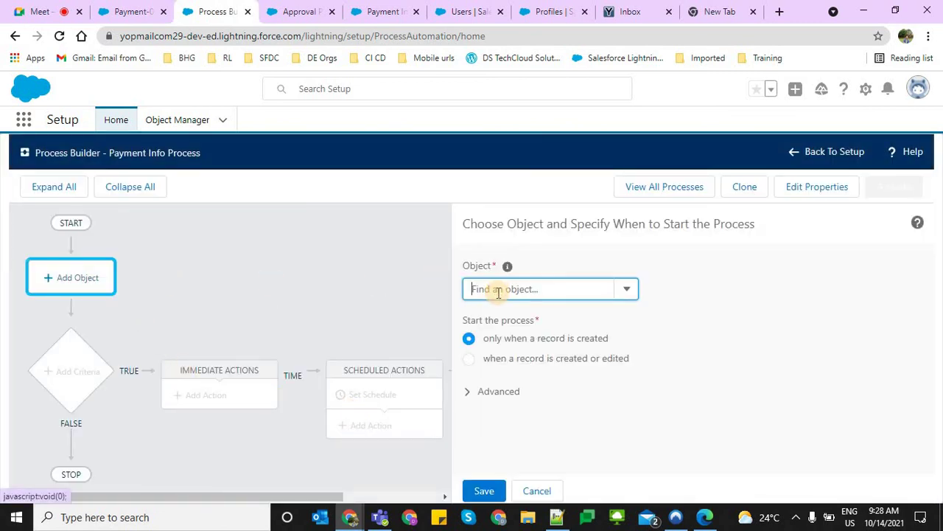
{"action": "type", "text": "p"}
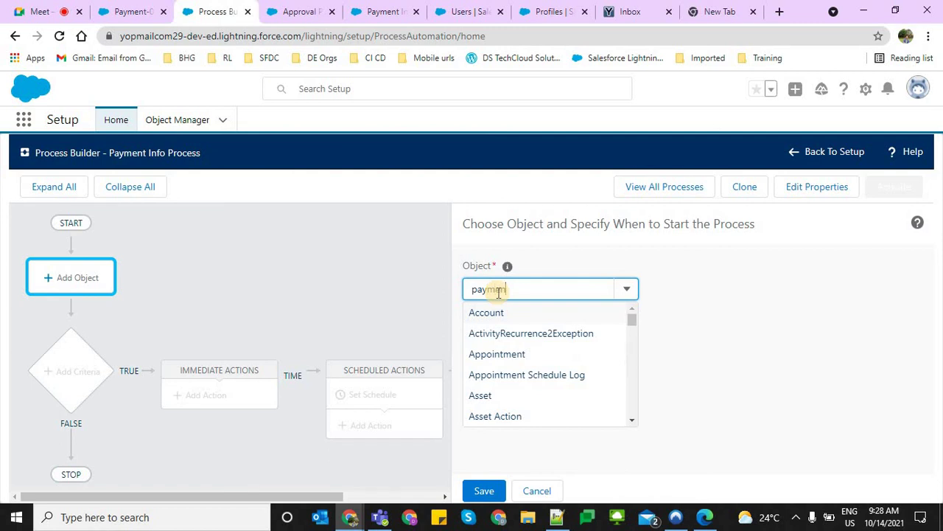
{"action": "type", "text": "aymen"}
{"action": "left_click", "coordinate": [502, 316]}
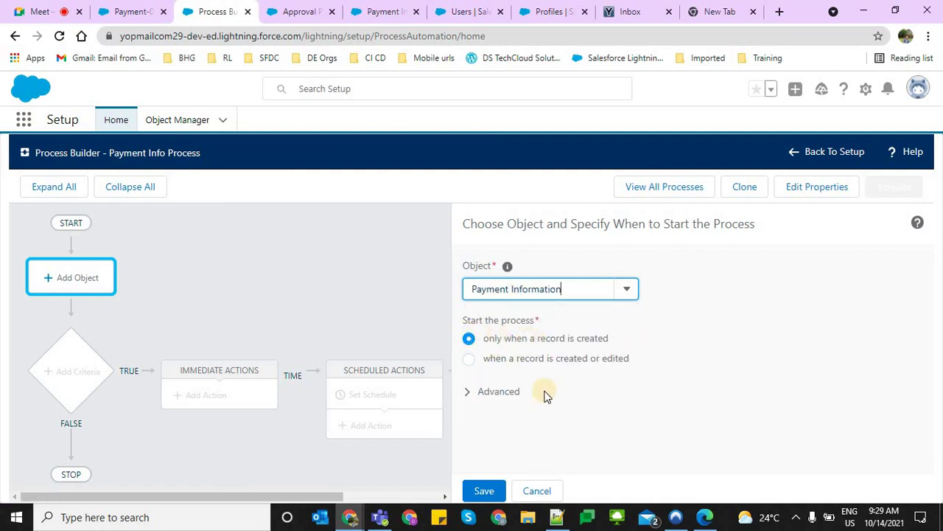
{"action": "left_click", "coordinate": [470, 491]}
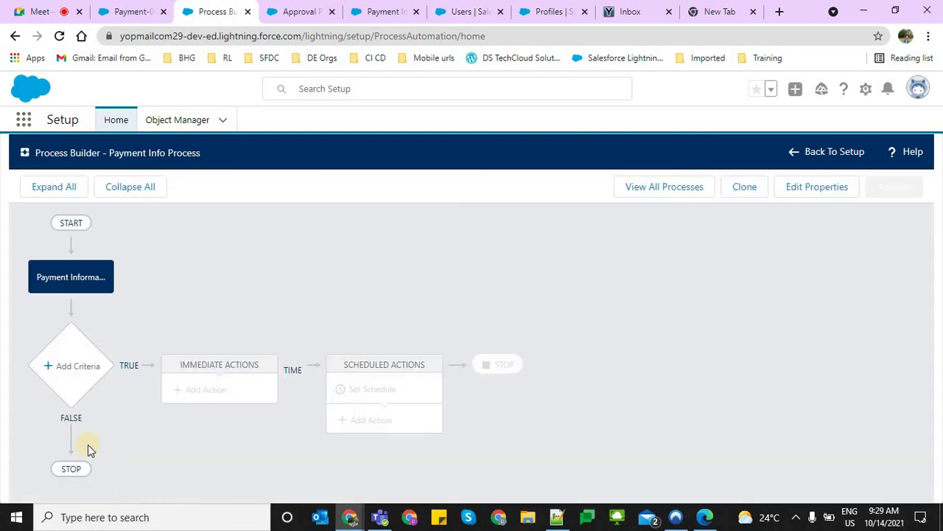
{"action": "left_click", "coordinate": [66, 364]}
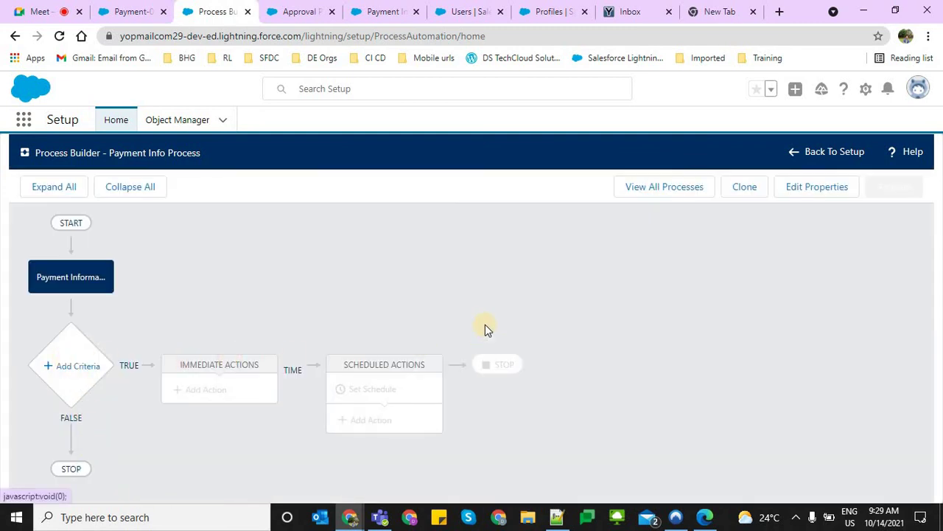
{"action": "left_click", "coordinate": [418, 296]}
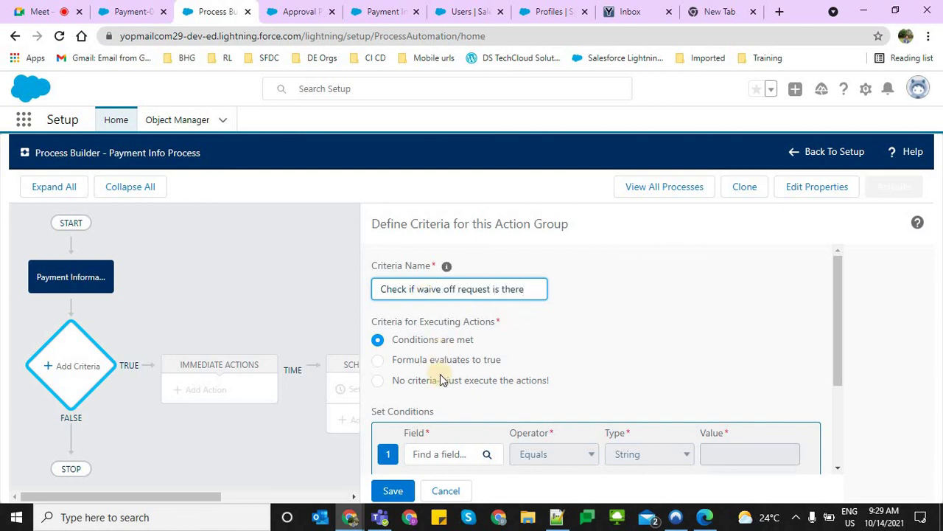
Add the condition Waive Off Additonal Charges equals True to the criteria and save it
{"action": "left_click", "coordinate": [478, 436]}
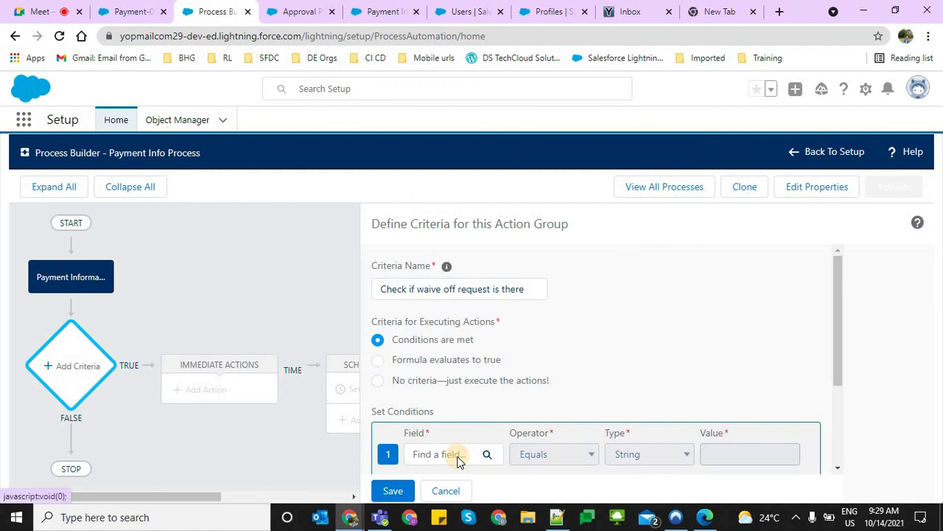
{"action": "left_click", "coordinate": [449, 455]}
{"action": "type", "text": "w"}
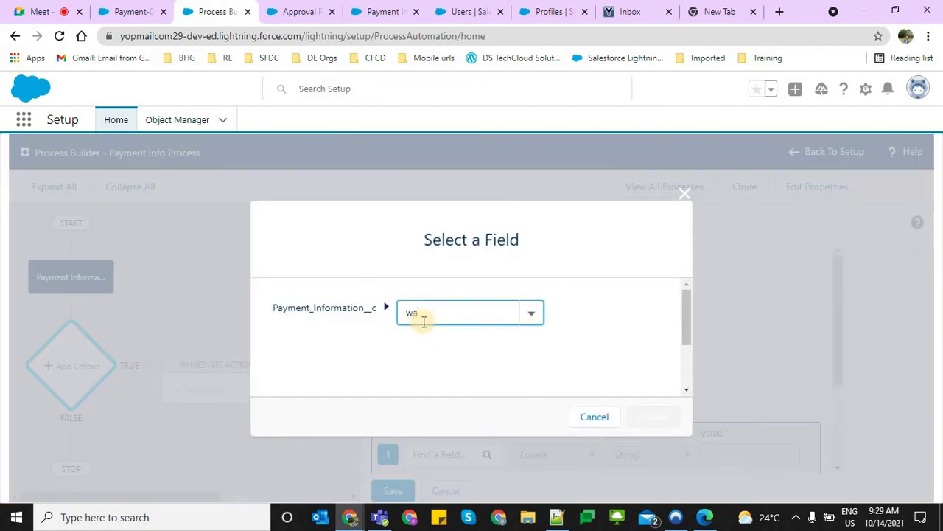
{"action": "type", "text": "a"}
{"action": "left_click", "coordinate": [452, 360]}
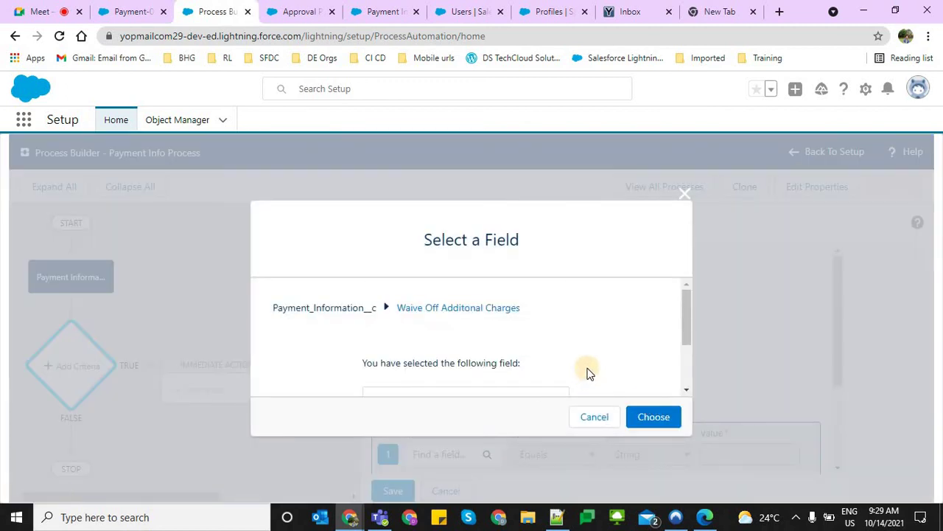
{"action": "scroll", "coordinate": [460, 359], "scroll_direction": "down", "scroll_amount": 2}
{"action": "left_click", "coordinate": [653, 415]}
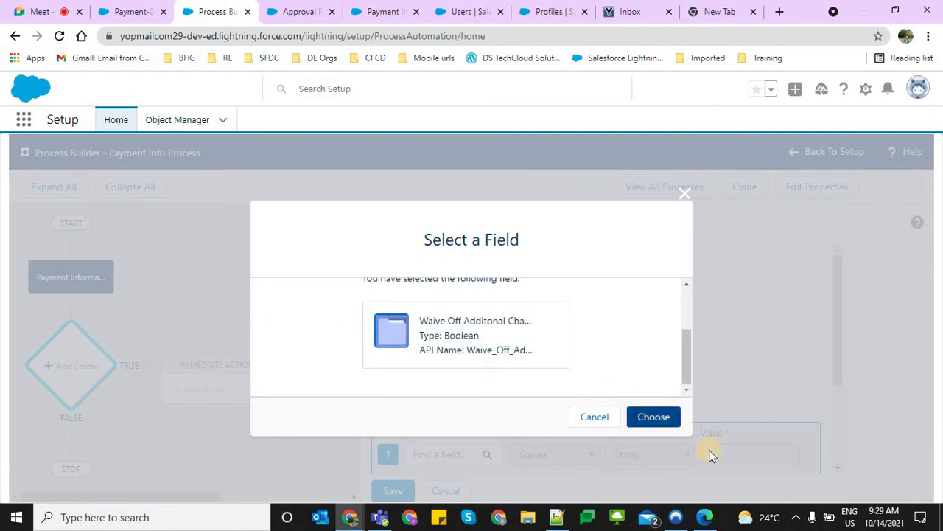
{"action": "left_click", "coordinate": [718, 454]}
{"action": "left_click", "coordinate": [720, 472]}
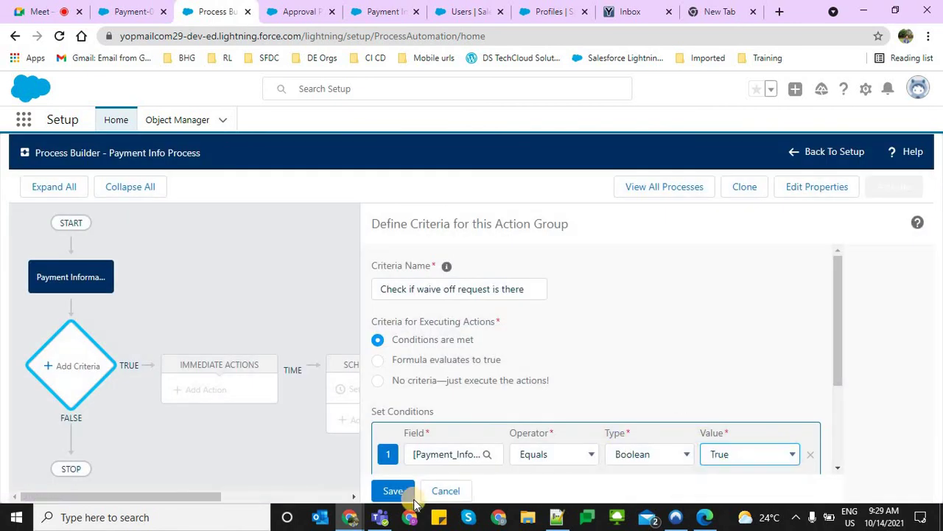
{"action": "left_click", "coordinate": [401, 492]}
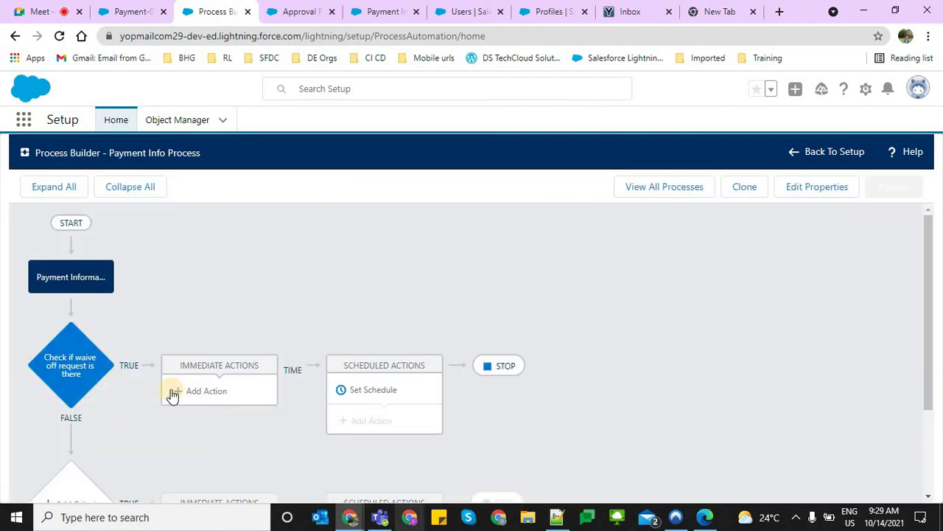
Add a Submit for Approval immediate action named 'approval reqeust'
{"action": "left_click", "coordinate": [221, 390]}
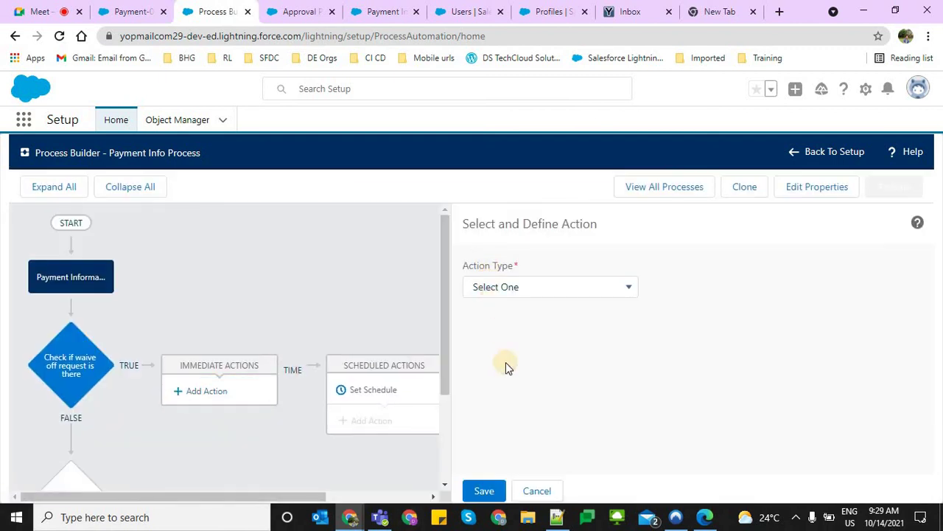
{"action": "left_click", "coordinate": [516, 287]}
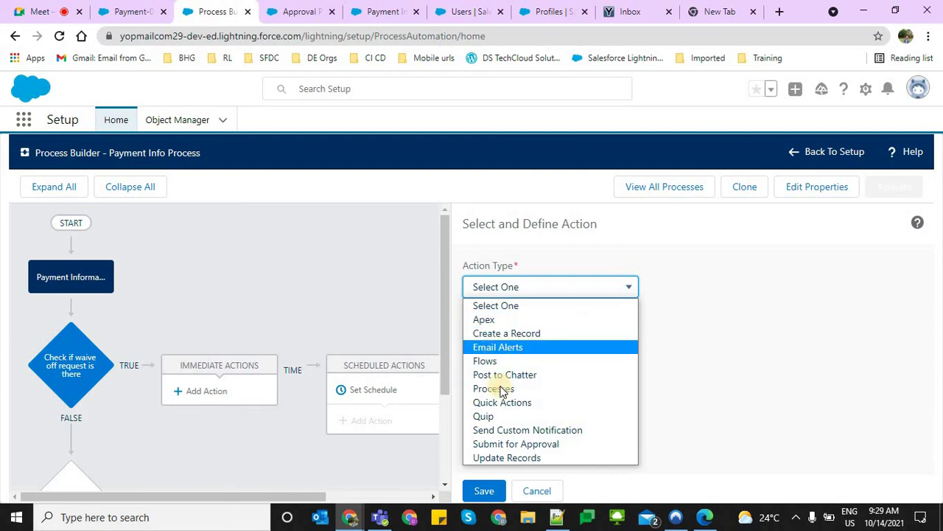
{"action": "left_click", "coordinate": [482, 444]}
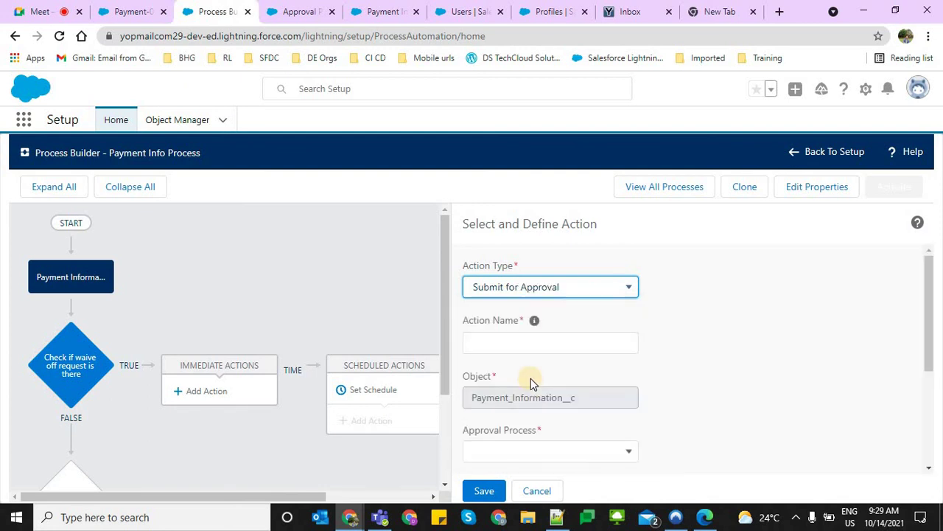
{"action": "left_click", "coordinate": [488, 344]}
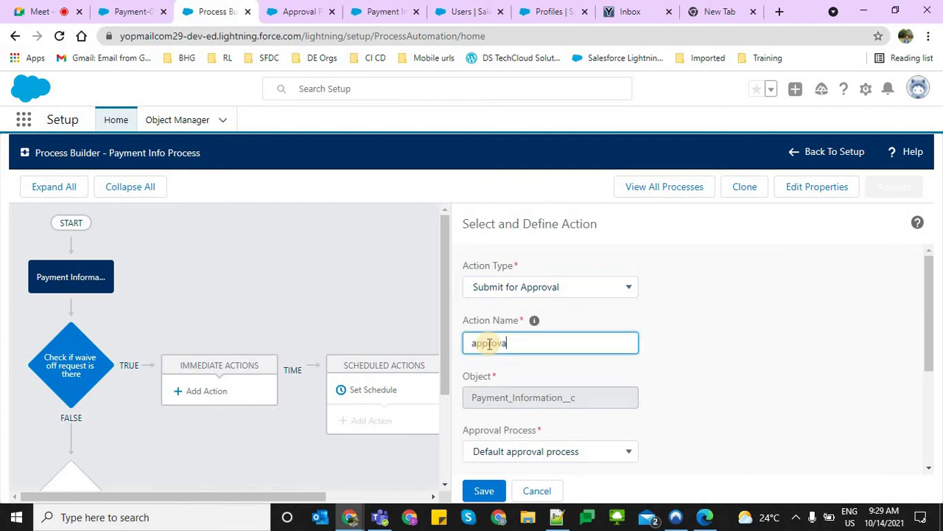
{"action": "type", "text": "approval reqeust"}
{"action": "key", "text": "Tab"}
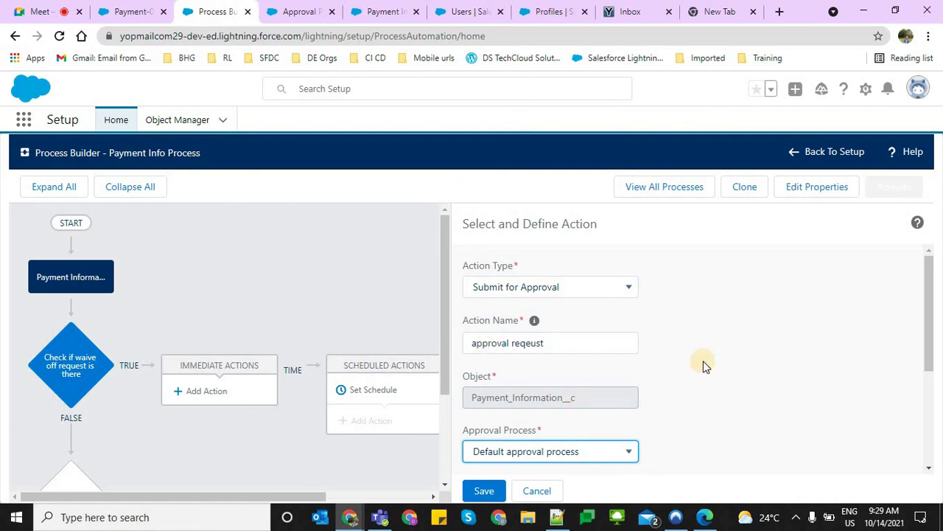
{"action": "scroll", "coordinate": [656, 389], "scroll_direction": "down", "scroll_amount": 3}
Keep the Default approval process for the action and save it
{"action": "left_click", "coordinate": [526, 271]}
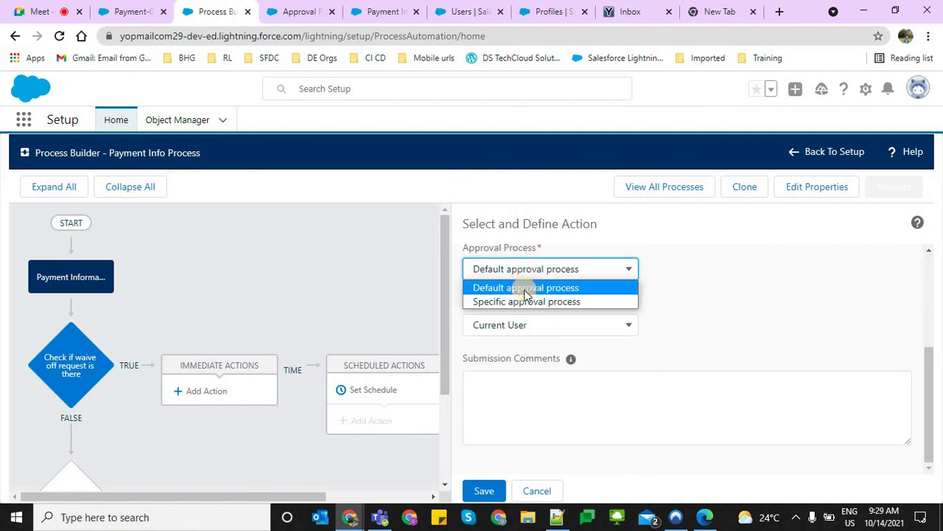
{"action": "left_click", "coordinate": [521, 270]}
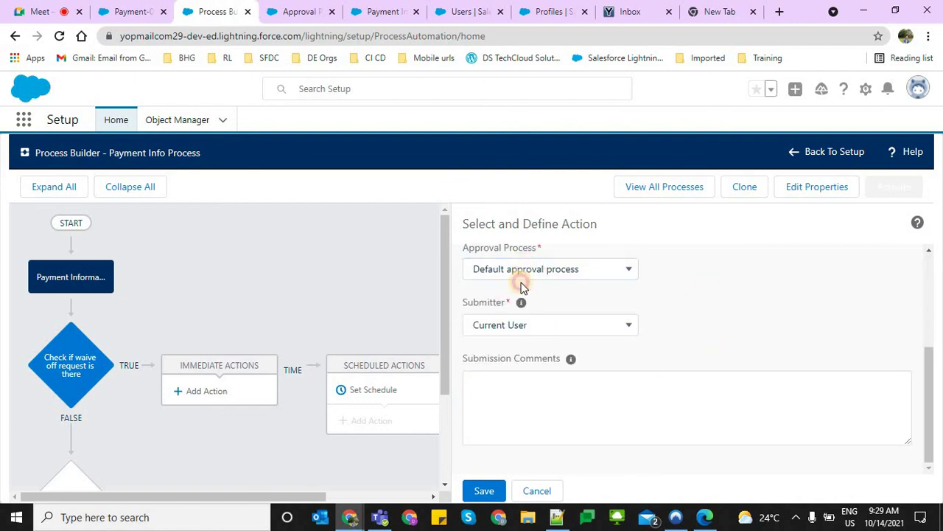
{"action": "left_click", "coordinate": [522, 278]}
{"action": "left_click", "coordinate": [725, 293]}
{"action": "key", "text": "Down"}
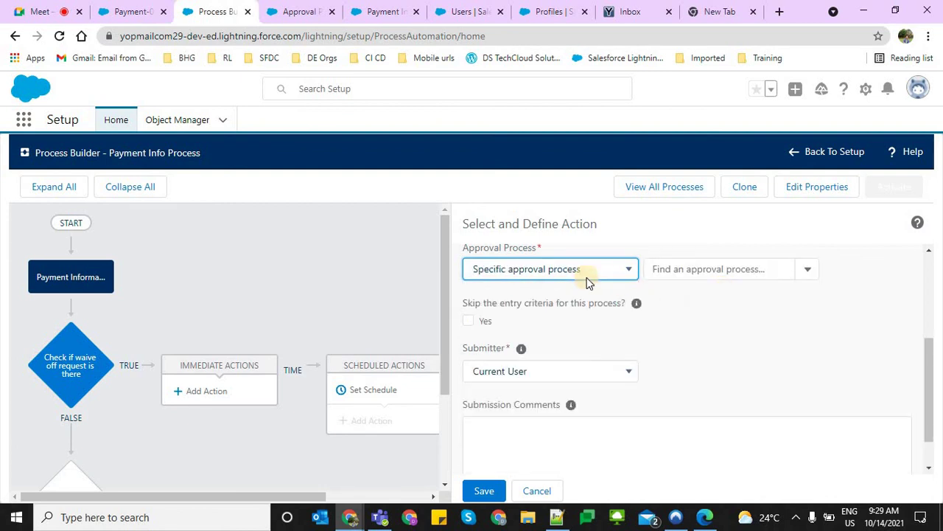
{"action": "left_click", "coordinate": [552, 273]}
{"action": "key", "text": "Return"}
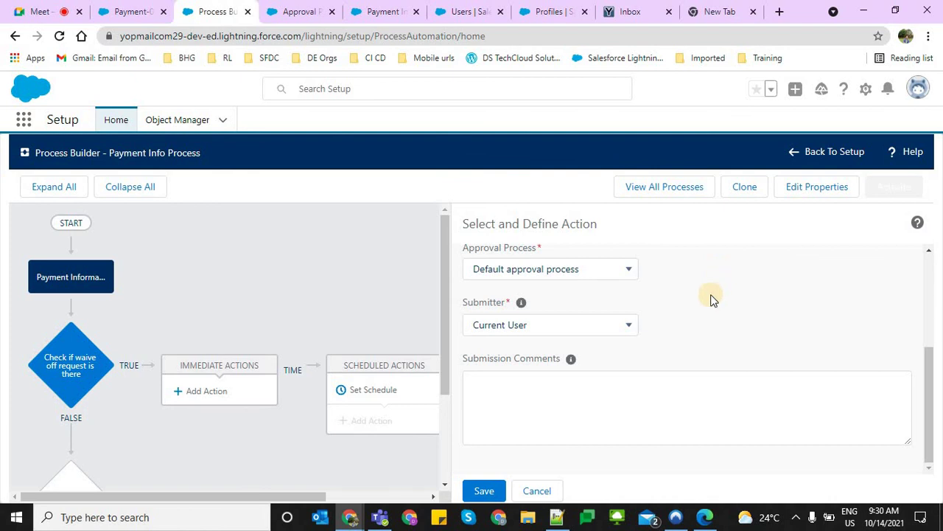
{"action": "left_click", "coordinate": [508, 483]}
Activate the process version, confirm, and return to the Payment-00008 record
{"action": "left_click", "coordinate": [878, 189]}
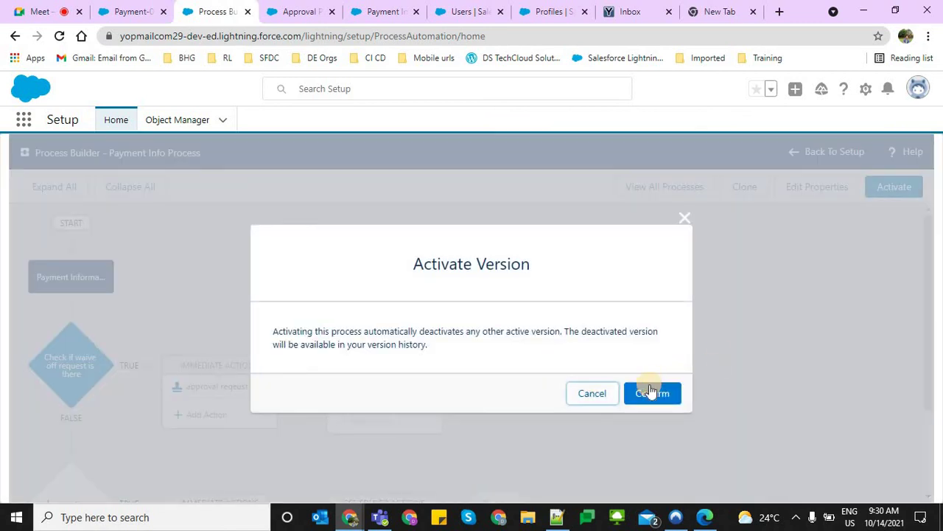
{"action": "left_click", "coordinate": [652, 392]}
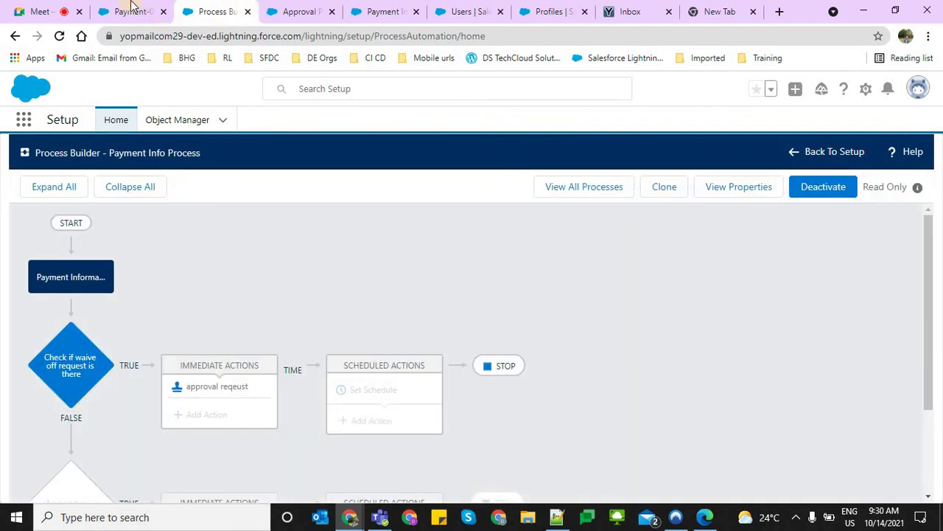
{"action": "left_click", "coordinate": [131, 9]}
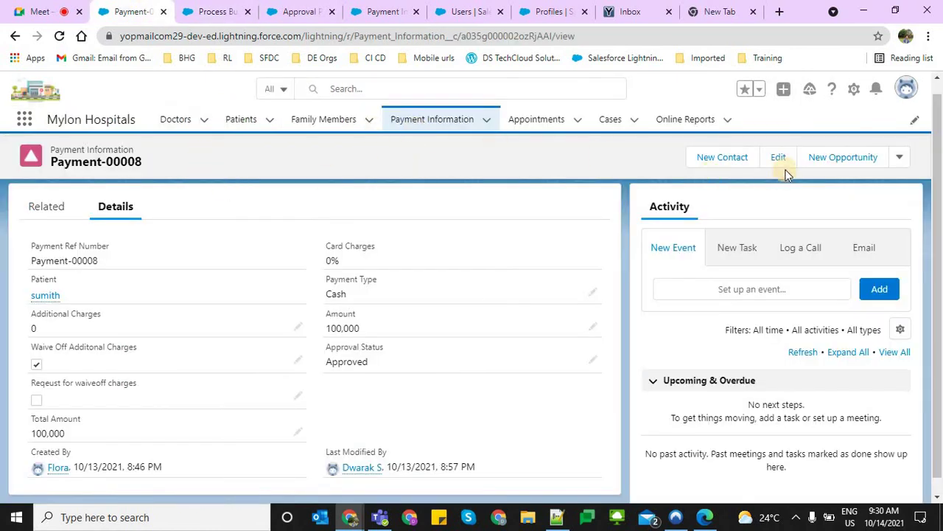
Clone Payment-00008 with Additional Charges 5,000, waiveoff request ticked, Approval Status --None--, and save
{"action": "left_click", "coordinate": [908, 157]}
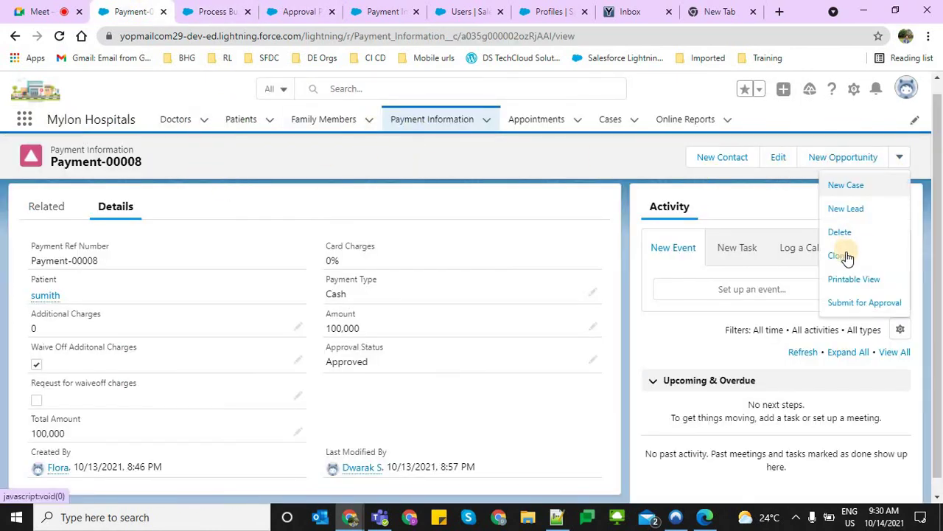
{"action": "left_click", "coordinate": [846, 252]}
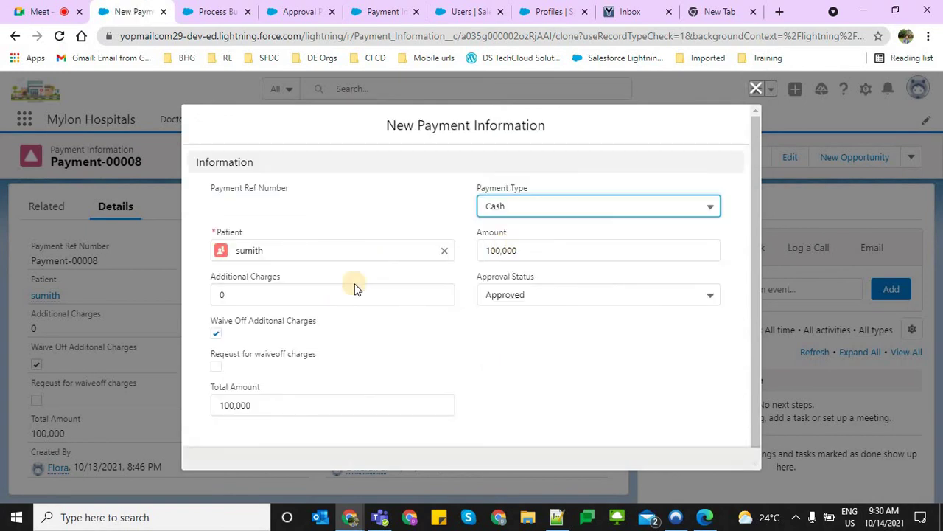
{"action": "left_click", "coordinate": [255, 293]}
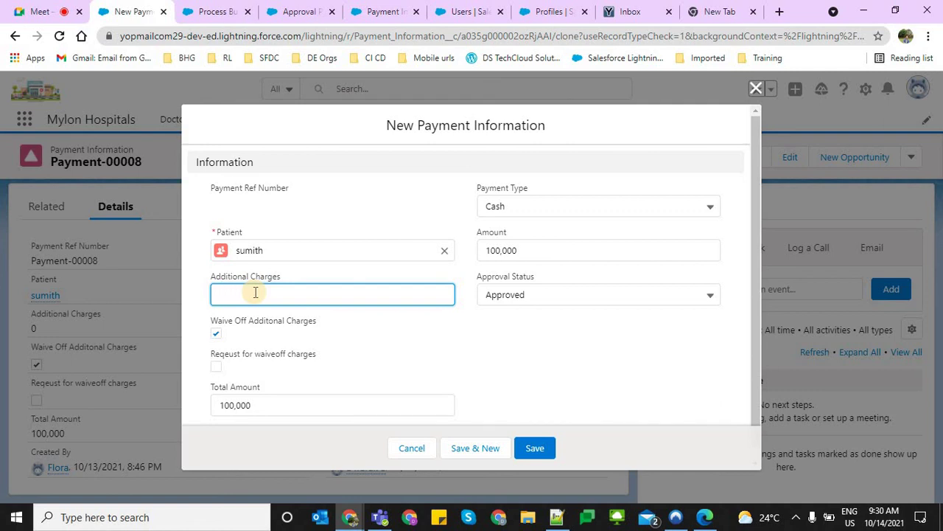
{"action": "left_click", "coordinate": [216, 378]}
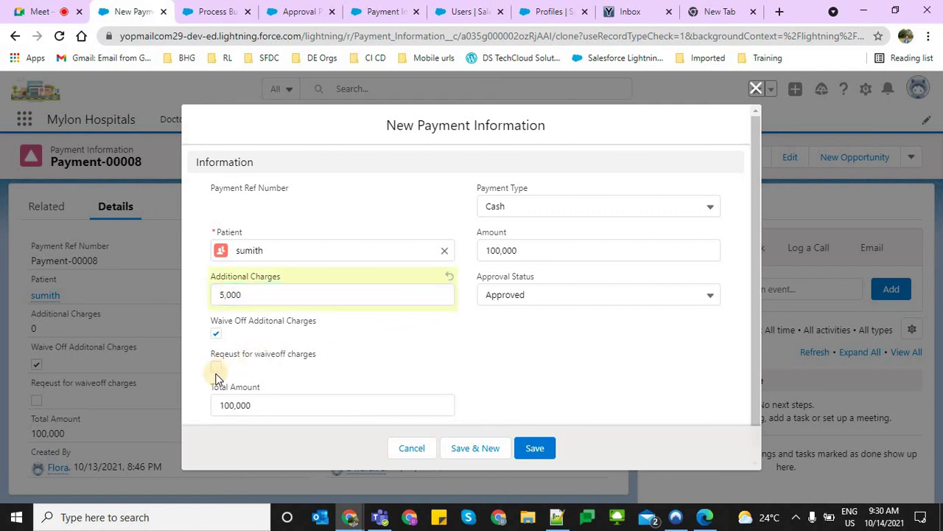
{"action": "left_click", "coordinate": [215, 366]}
{"action": "left_click", "coordinate": [216, 333]}
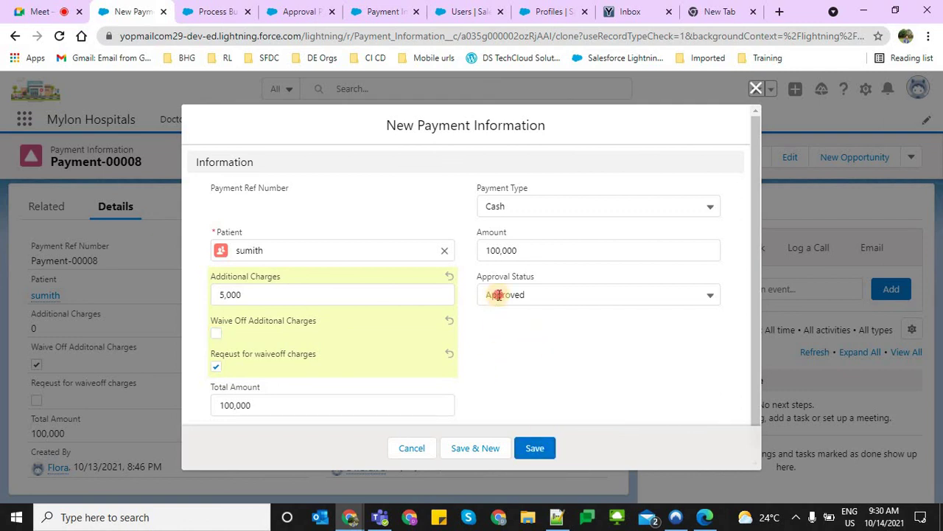
{"action": "left_click", "coordinate": [504, 295]}
{"action": "left_click", "coordinate": [535, 322]}
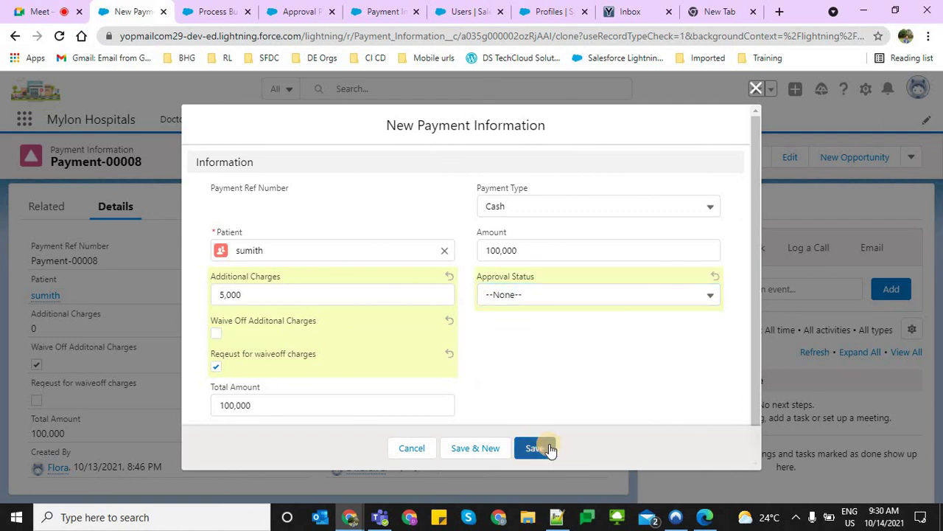
{"action": "left_click_drag", "start_coordinate": [209, 353], "coordinate": [324, 357]}
{"action": "scroll", "coordinate": [390, 367], "scroll_direction": "down", "scroll_amount": 1}
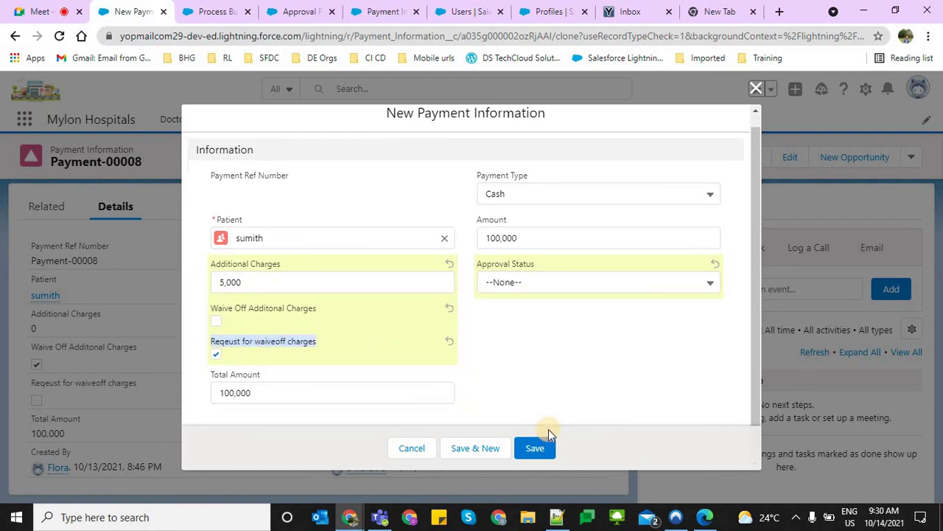
{"action": "left_click", "coordinate": [537, 448]}
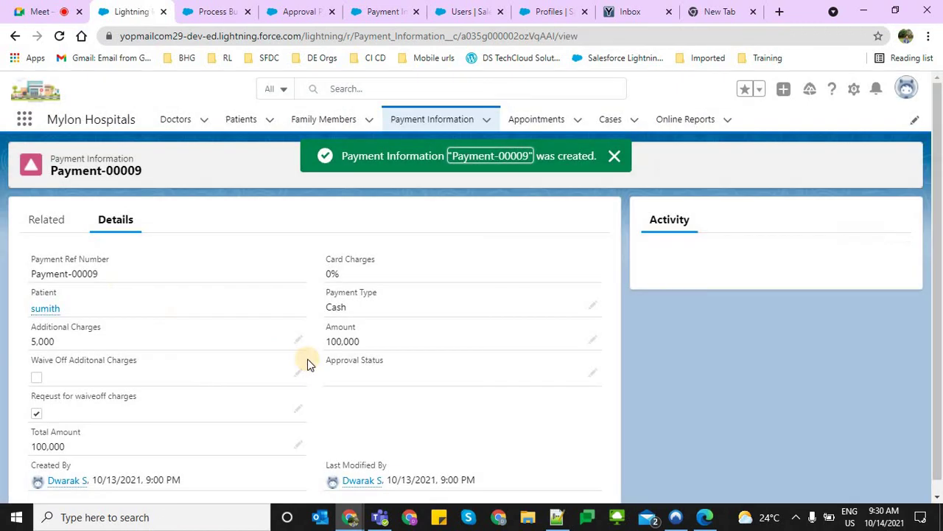
{"action": "left_click", "coordinate": [46, 221]}
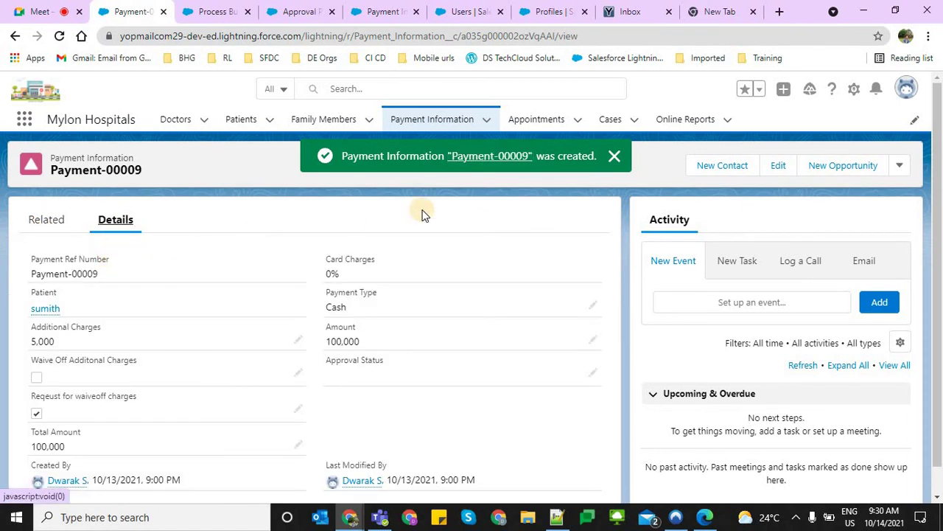
{"action": "left_click", "coordinate": [614, 156]}
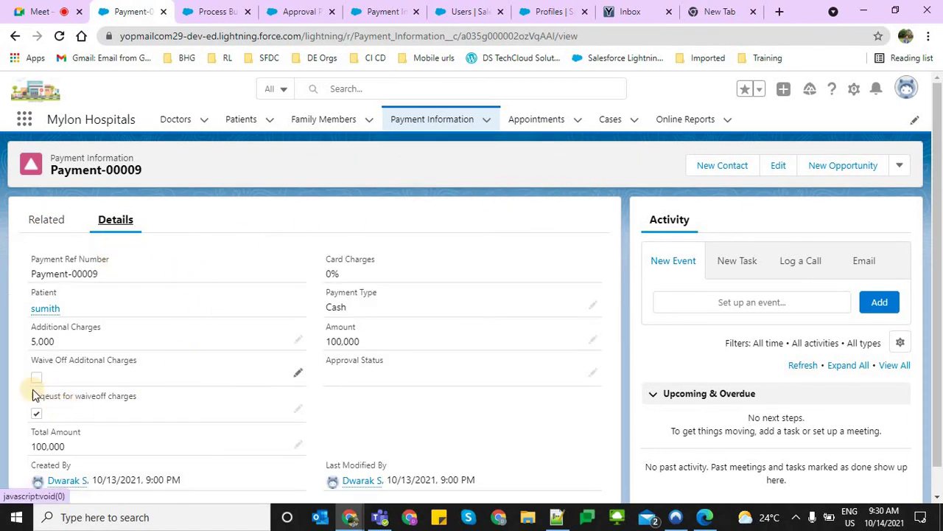
{"action": "triple_click", "coordinate": [147, 389]}
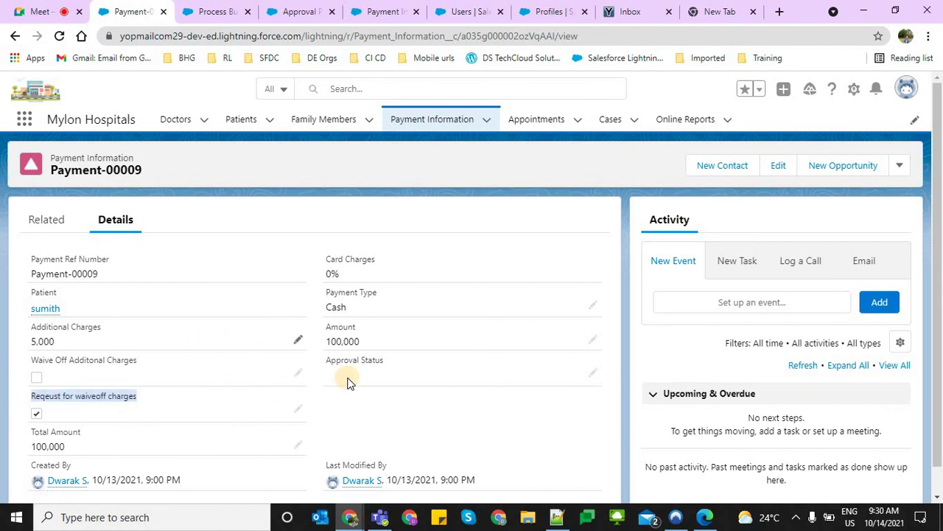
{"action": "scroll", "coordinate": [324, 379], "scroll_direction": "down", "scroll_amount": 1}
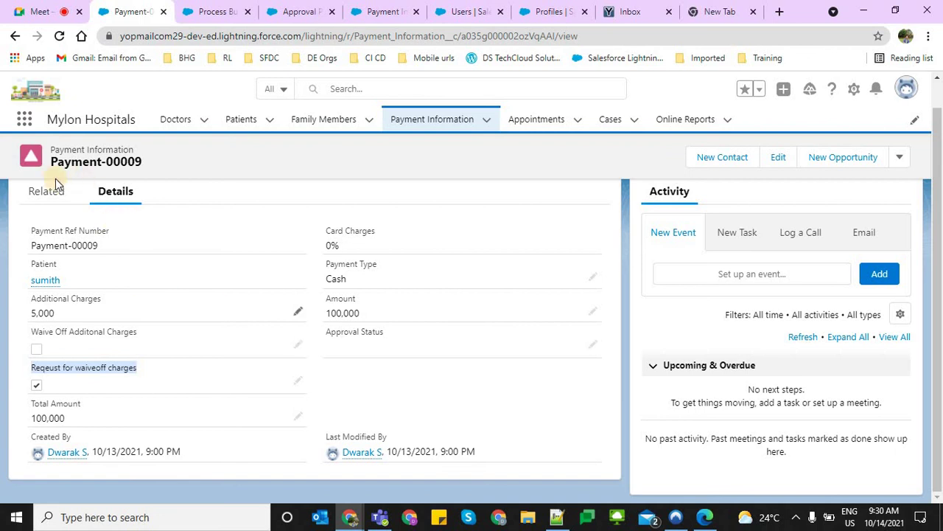
{"action": "left_click", "coordinate": [48, 198]}
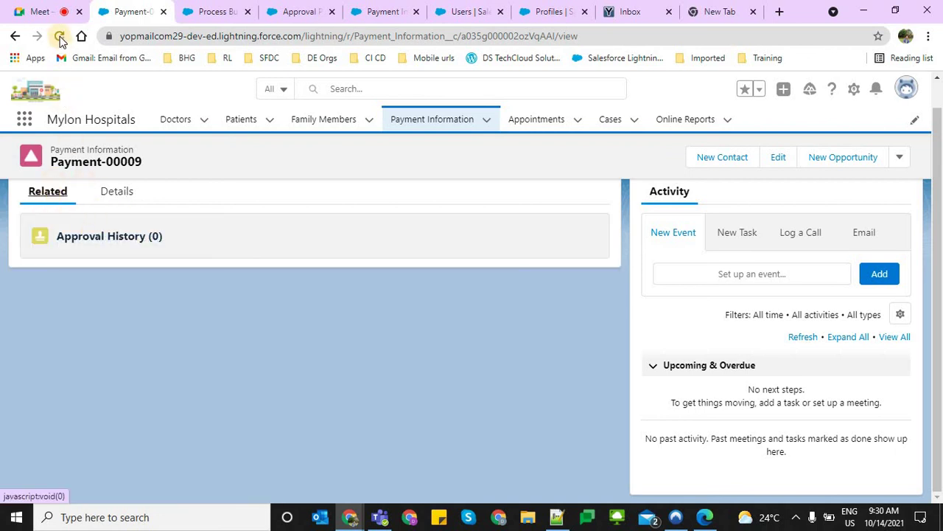
{"action": "left_click", "coordinate": [60, 37]}
{"action": "left_click", "coordinate": [217, 11]}
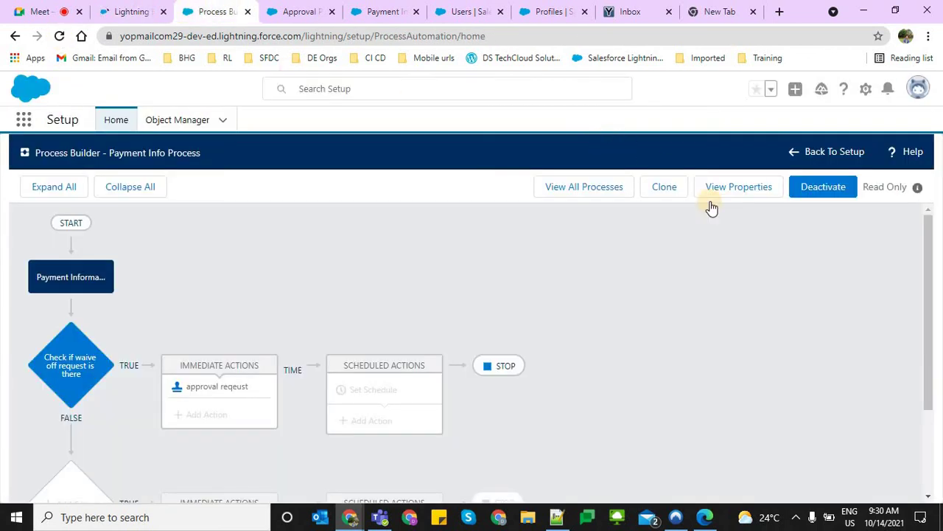
{"action": "left_click", "coordinate": [717, 278]}
{"action": "left_click", "coordinate": [130, 8]}
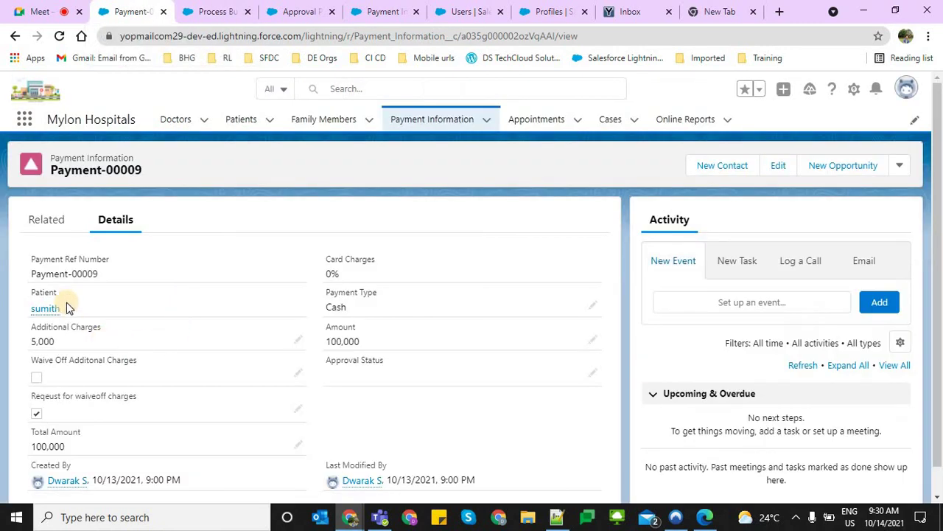
{"action": "left_click", "coordinate": [53, 234]}
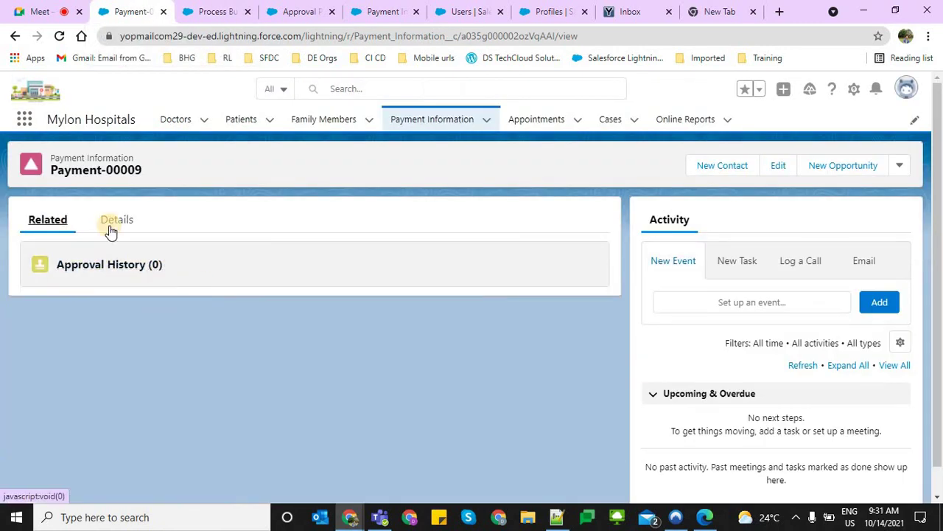
{"action": "left_click", "coordinate": [108, 227]}
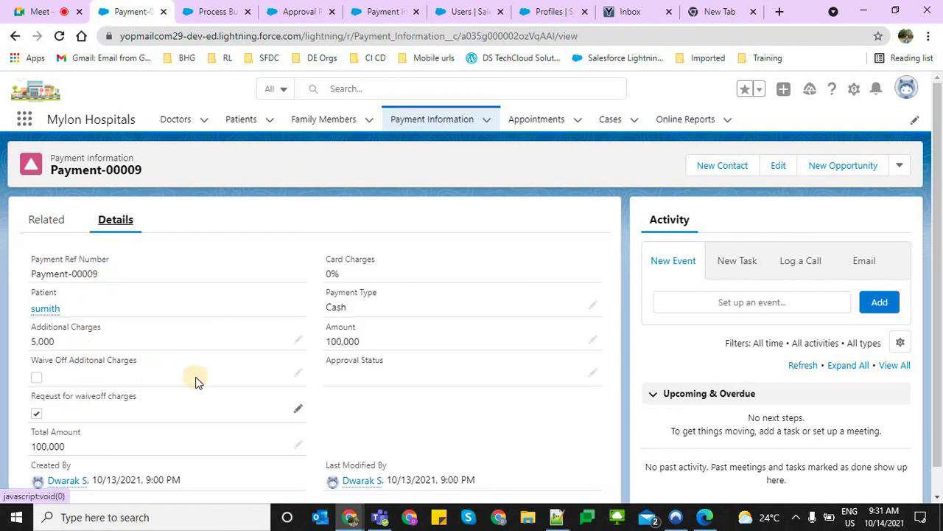
{"action": "triple_click", "coordinate": [177, 387]}
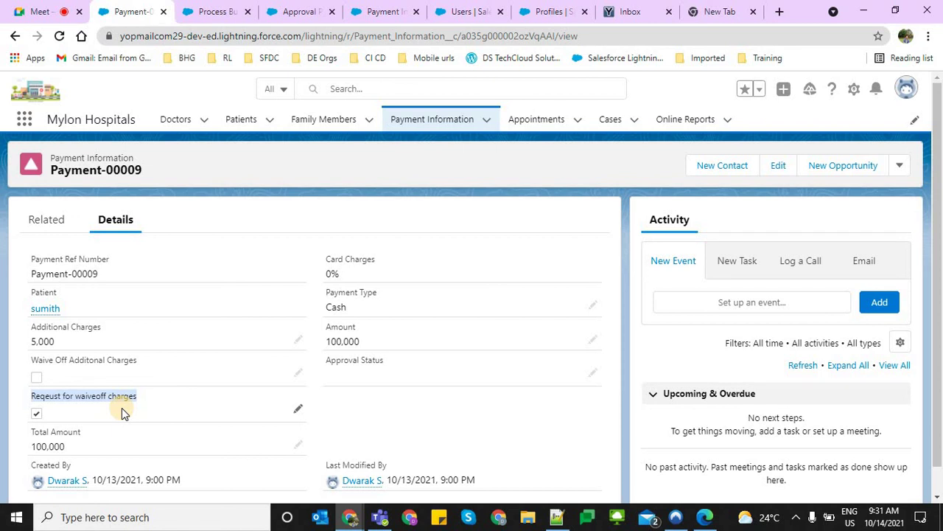
Clone Payment Info Process as a new version and change its criteria field to Reqeust for waiveoff charges
{"action": "left_click", "coordinate": [214, 11]}
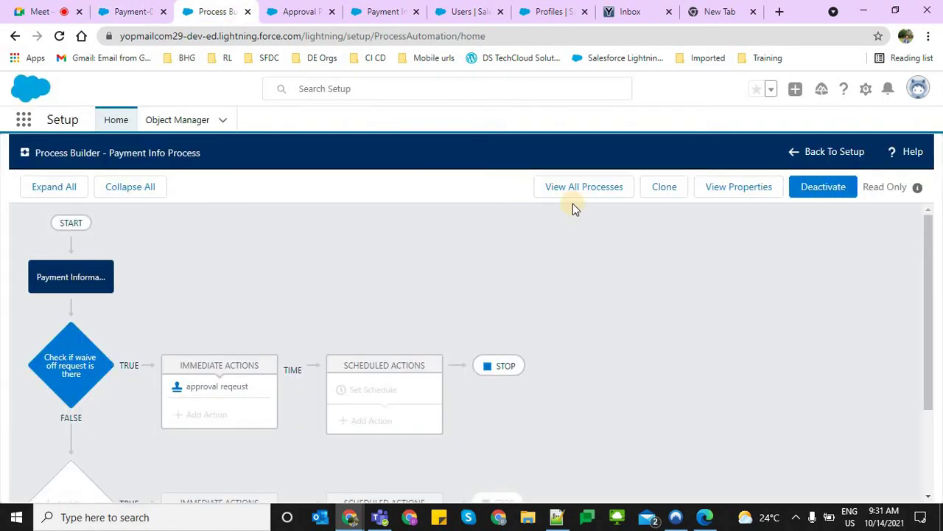
{"action": "left_click", "coordinate": [659, 189]}
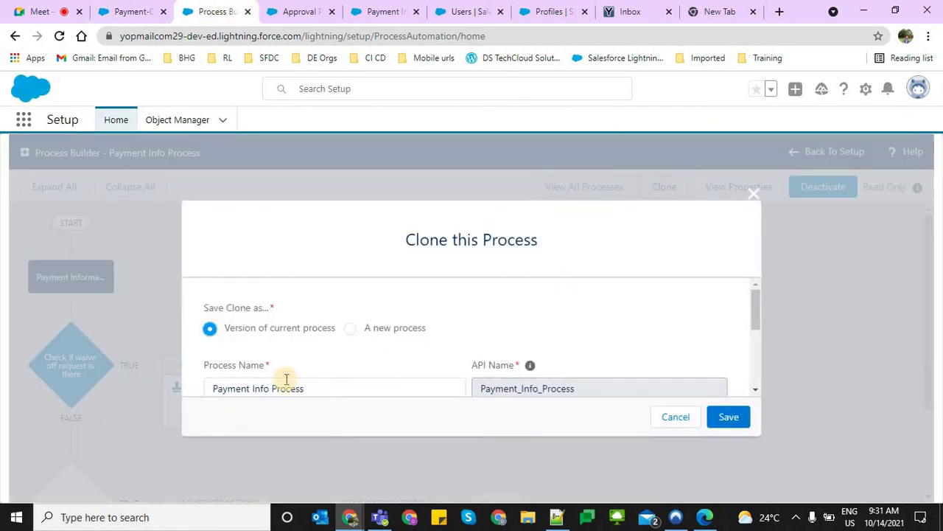
{"action": "left_click", "coordinate": [723, 417]}
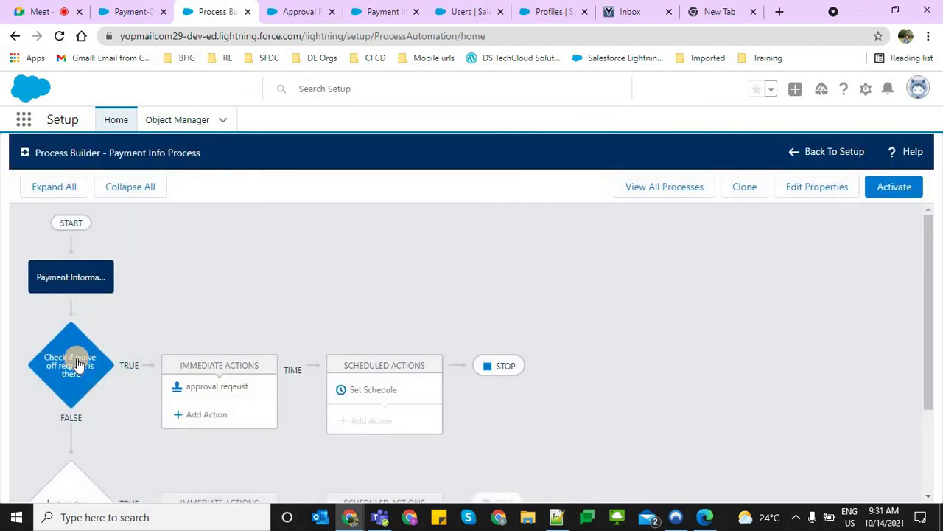
{"action": "left_click", "coordinate": [75, 358]}
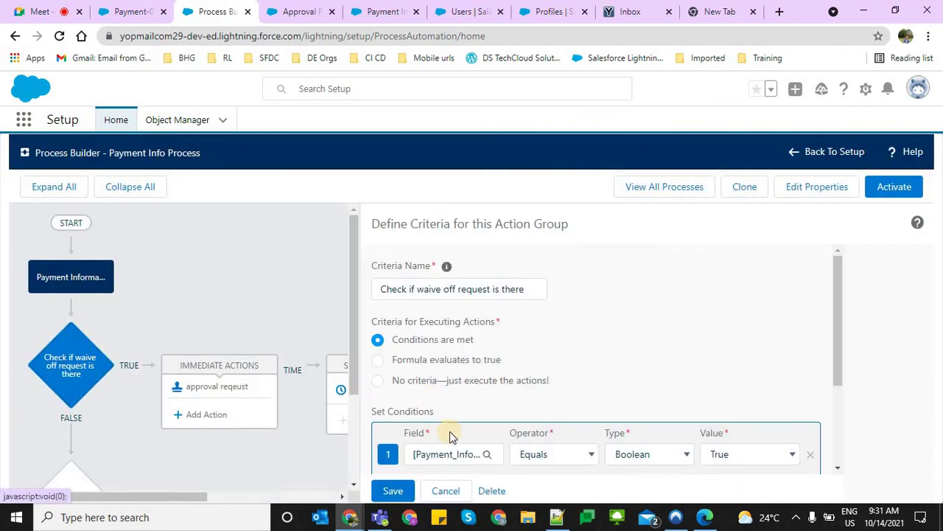
{"action": "scroll", "coordinate": [467, 442], "scroll_direction": "down", "scroll_amount": 2}
{"action": "left_click", "coordinate": [462, 317]}
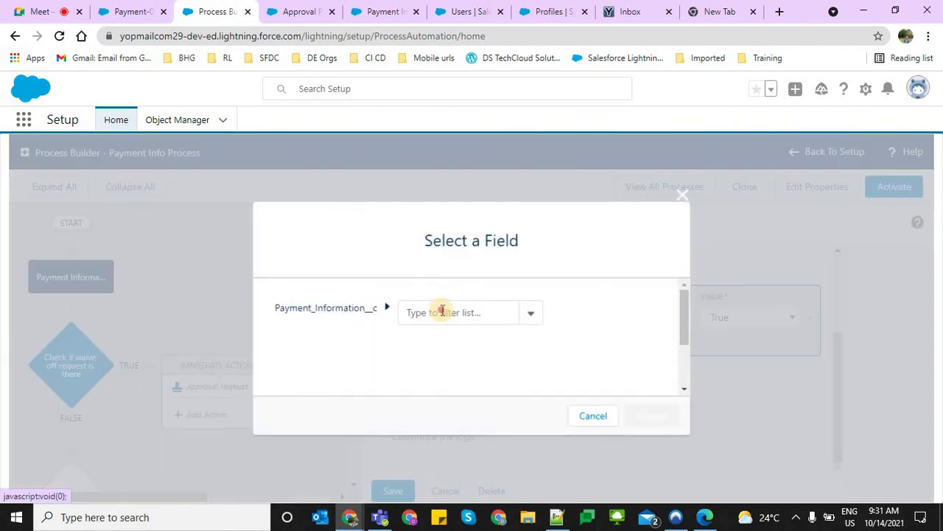
{"action": "type", "text": "req"}
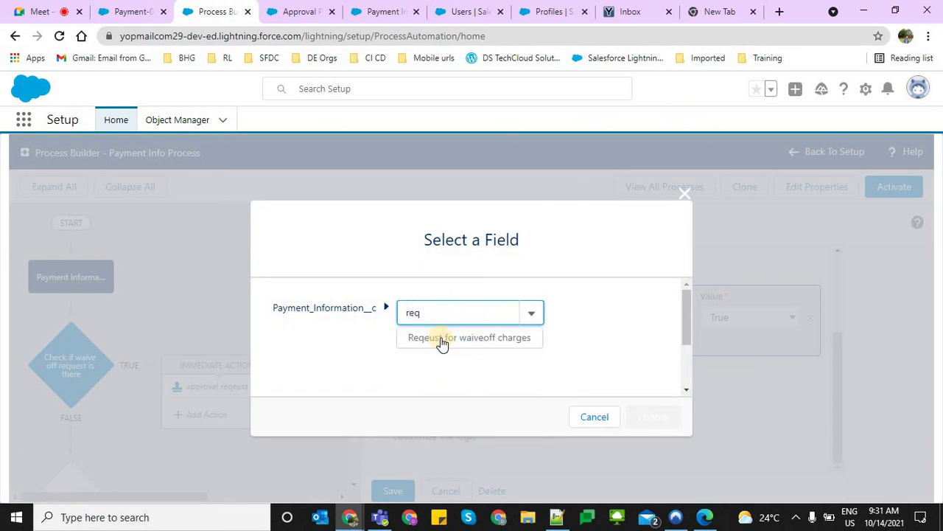
{"action": "key", "text": "Return"}
{"action": "left_click", "coordinate": [653, 416]}
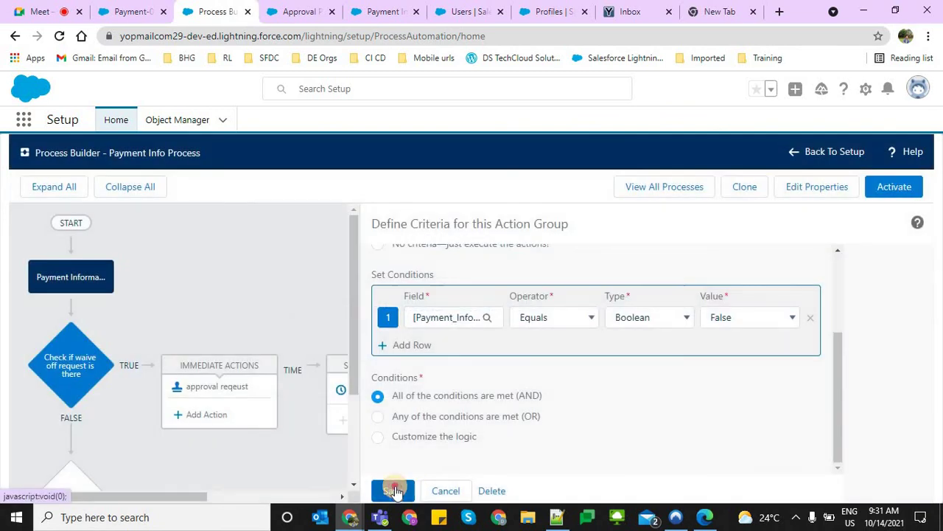
{"action": "left_click", "coordinate": [393, 490]}
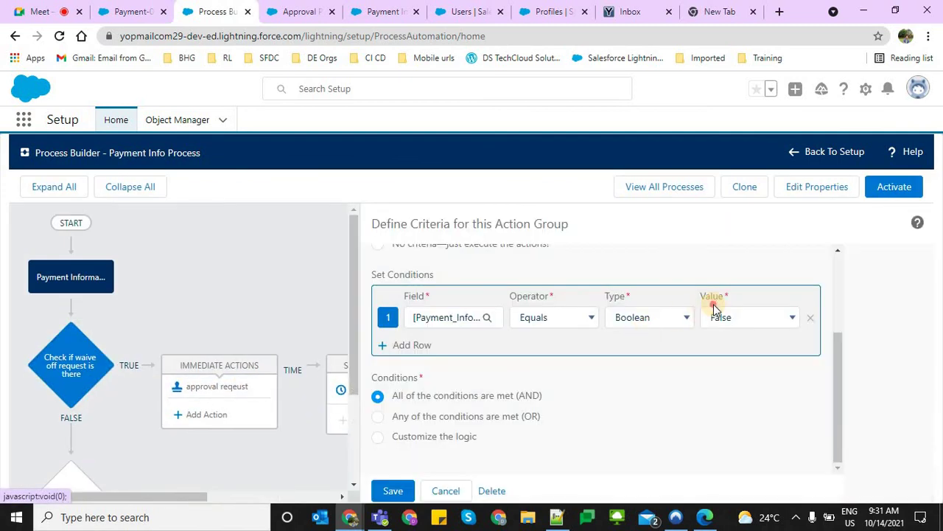
Set the condition value to True, save, activate the version, and return to Payment-00009
{"action": "left_click", "coordinate": [714, 306]}
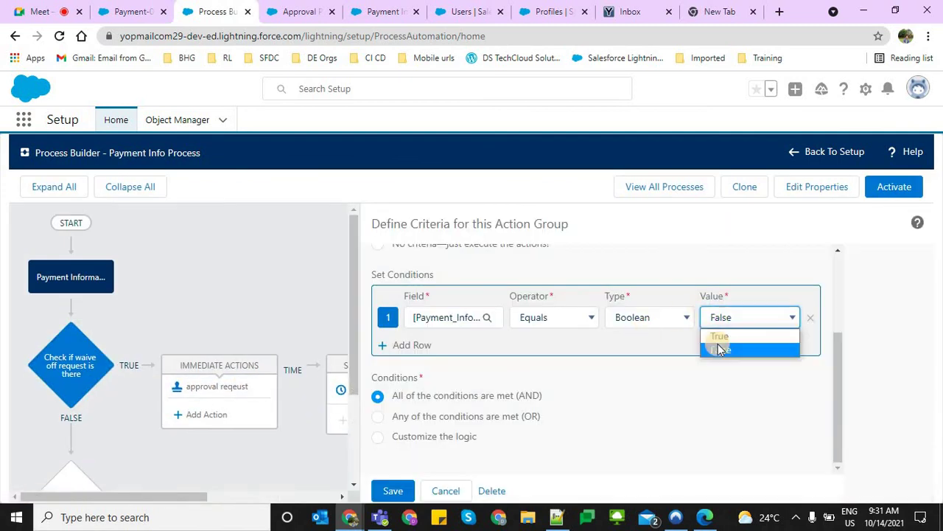
{"action": "key", "text": "Up"}
{"action": "key", "text": "Return"}
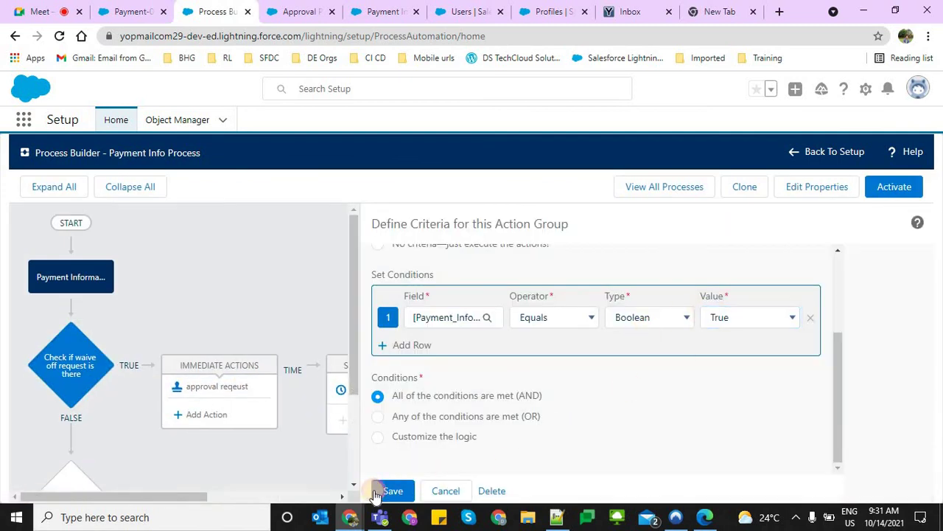
{"action": "left_click", "coordinate": [384, 488]}
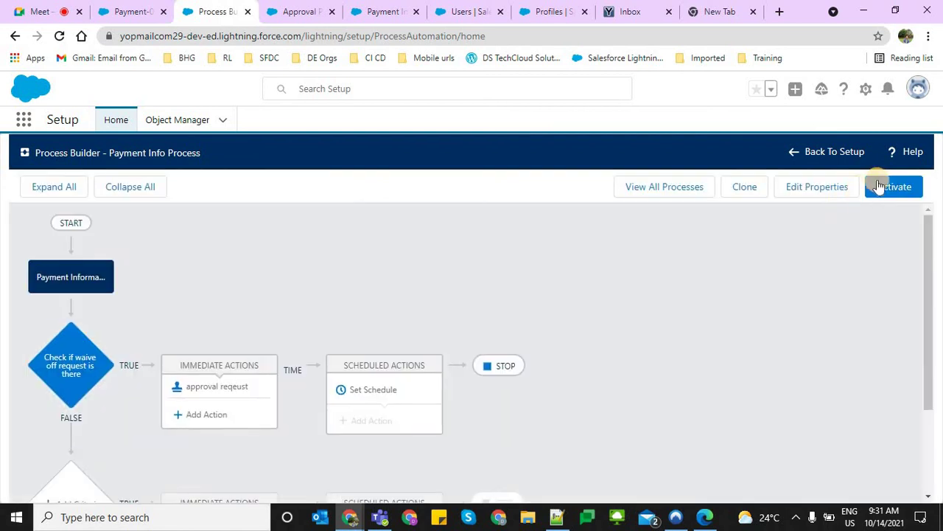
{"action": "left_click", "coordinate": [883, 183]}
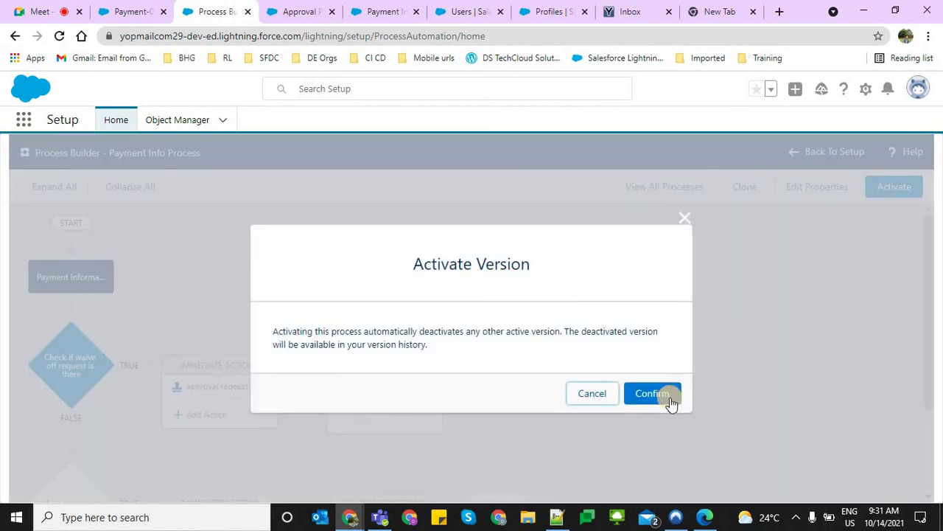
{"action": "left_click", "coordinate": [653, 399]}
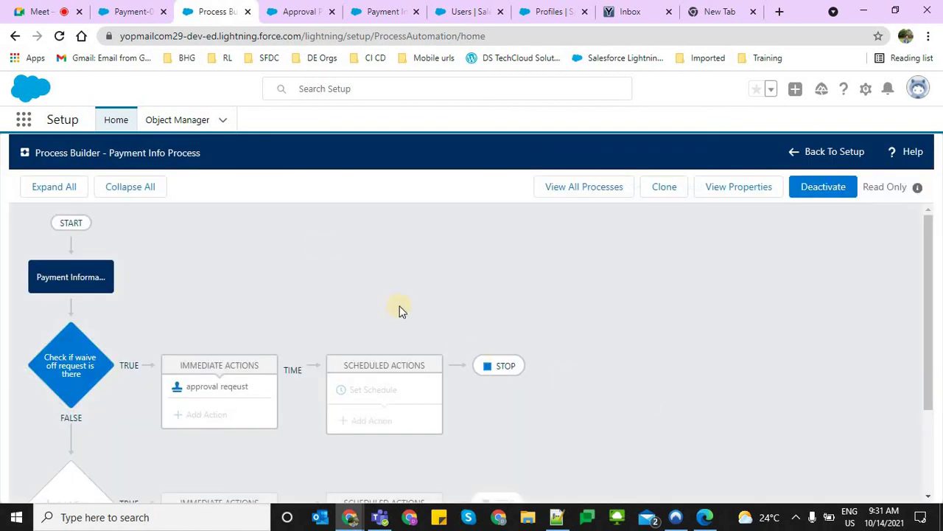
{"action": "left_click", "coordinate": [158, 9]}
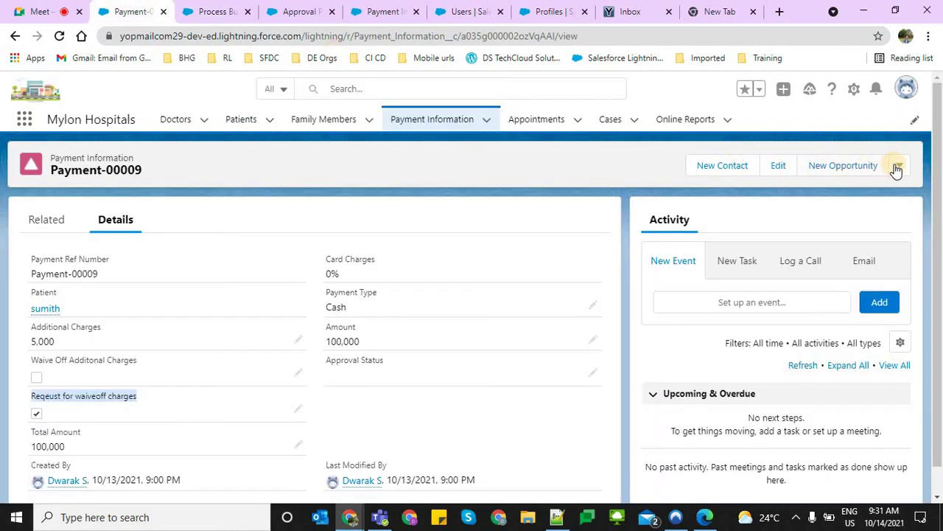
Clone Payment-00009 with 'Reqeust for waiveoff charges' ticked and save it as Payment-00010
{"action": "left_click", "coordinate": [896, 166]}
{"action": "left_click", "coordinate": [839, 263]}
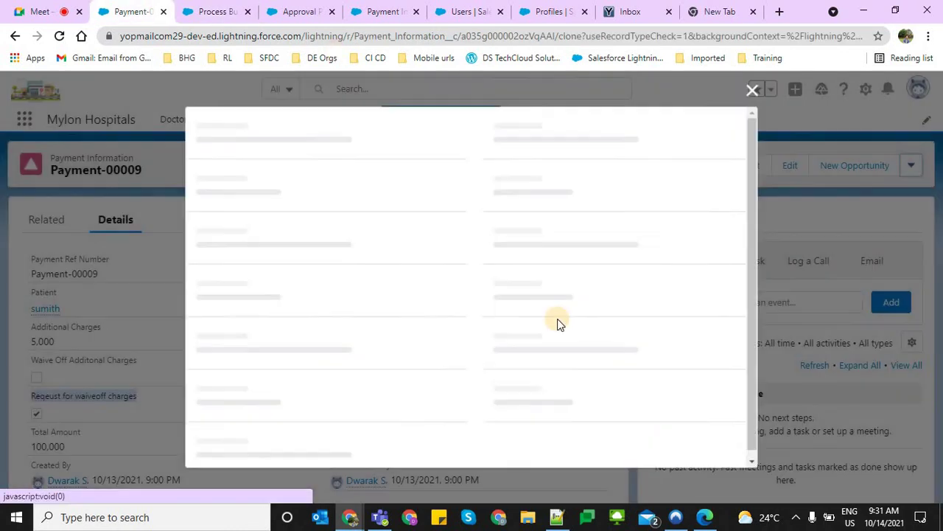
{"action": "left_click", "coordinate": [216, 365]}
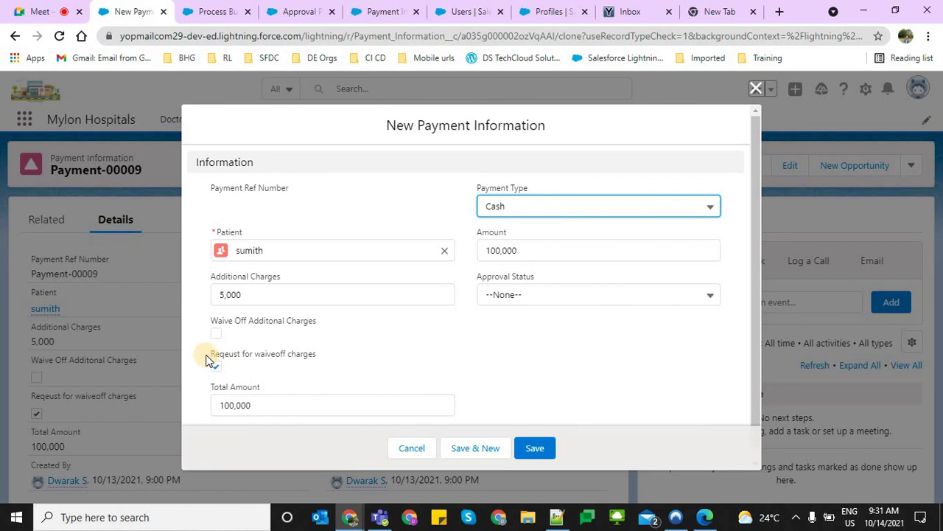
{"action": "triple_click", "coordinate": [318, 355]}
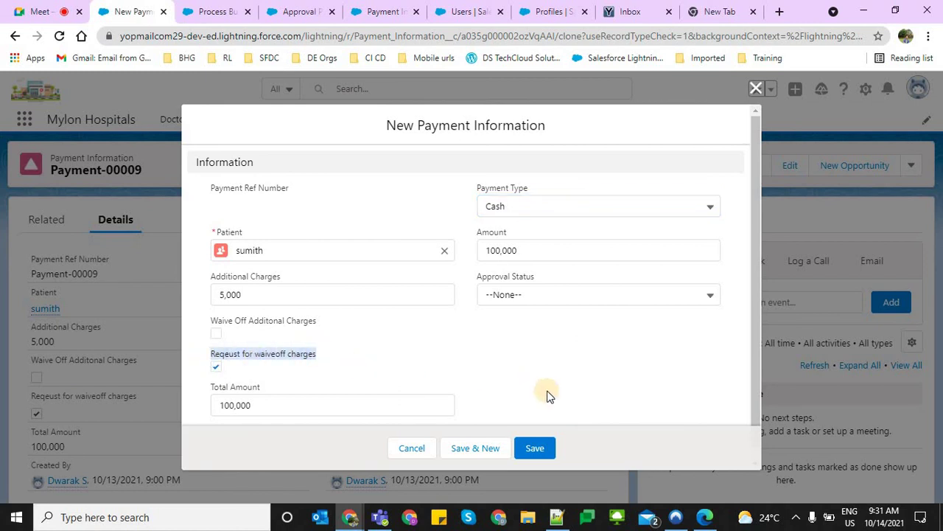
{"action": "left_click", "coordinate": [535, 447]}
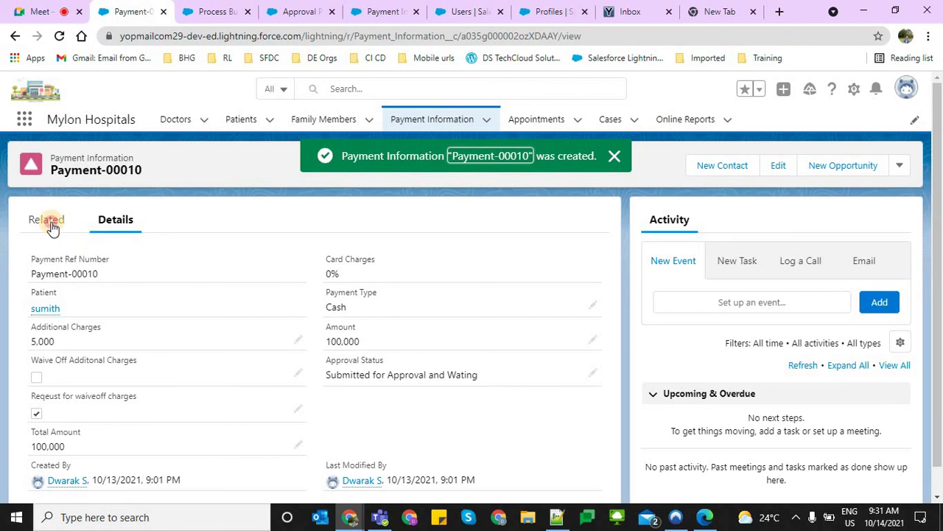
Verify the Submitted request and pending Step 1 in Approval History, and Approval Status 'Submitted for Approval and Wating'
{"action": "left_click", "coordinate": [52, 218]}
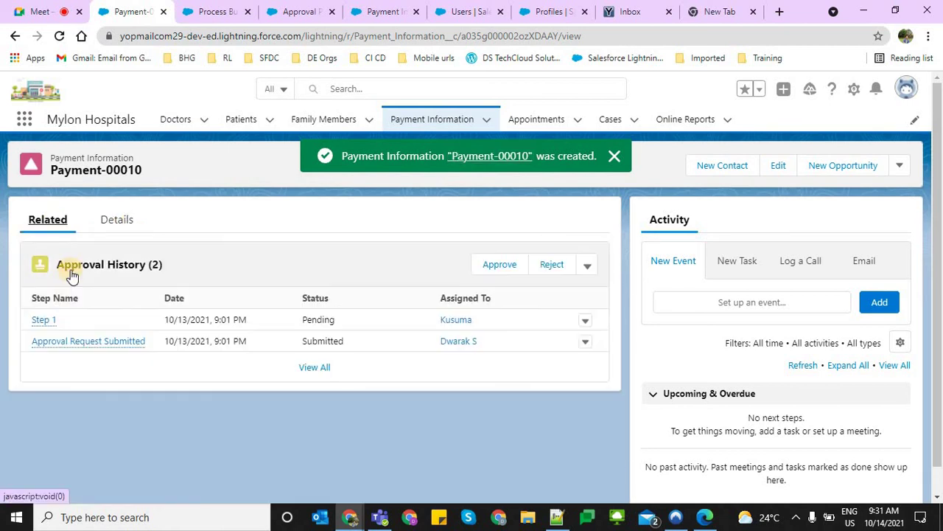
{"action": "left_click_drag", "start_coordinate": [322, 338], "coordinate": [531, 334]}
{"action": "left_click_drag", "start_coordinate": [321, 329], "coordinate": [277, 319]}
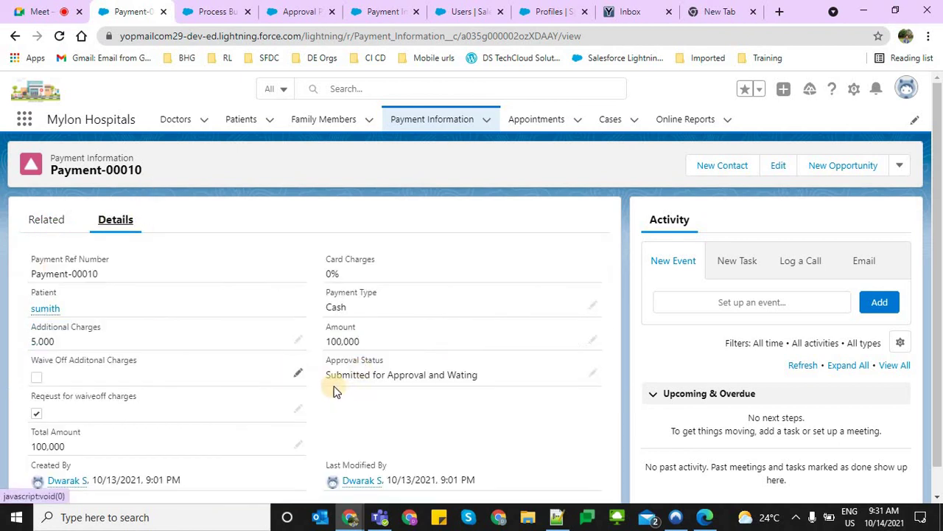
{"action": "triple_click", "coordinate": [515, 375]}
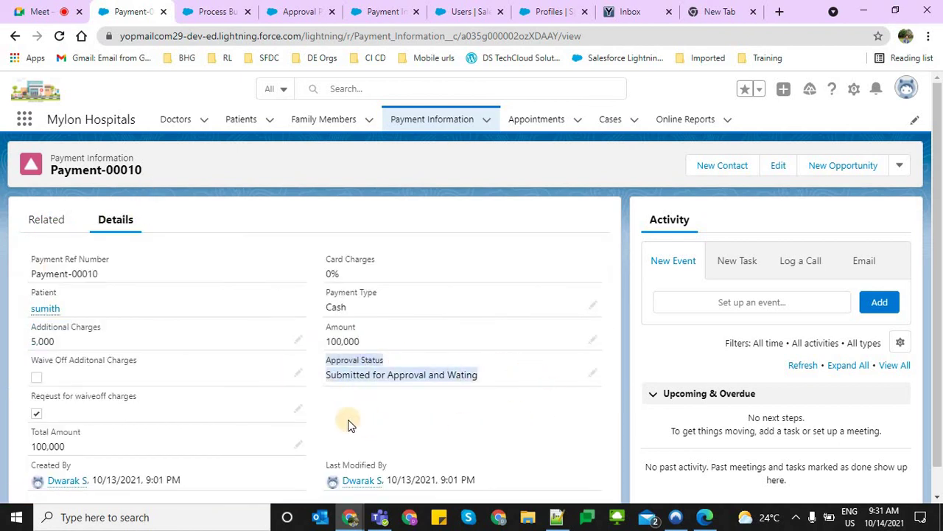
{"action": "scroll", "coordinate": [483, 417], "scroll_direction": "down", "scroll_amount": 1}
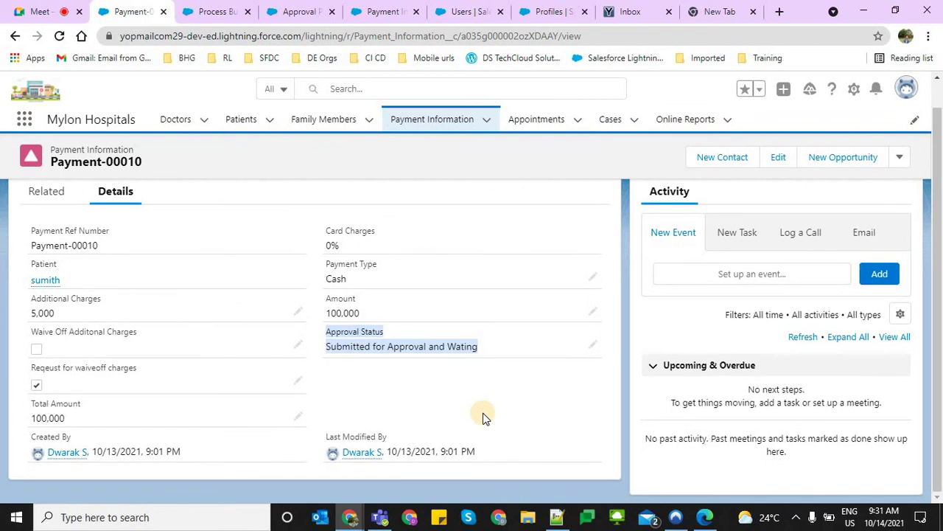
{"action": "scroll", "coordinate": [482, 419], "scroll_direction": "up", "scroll_amount": 1}
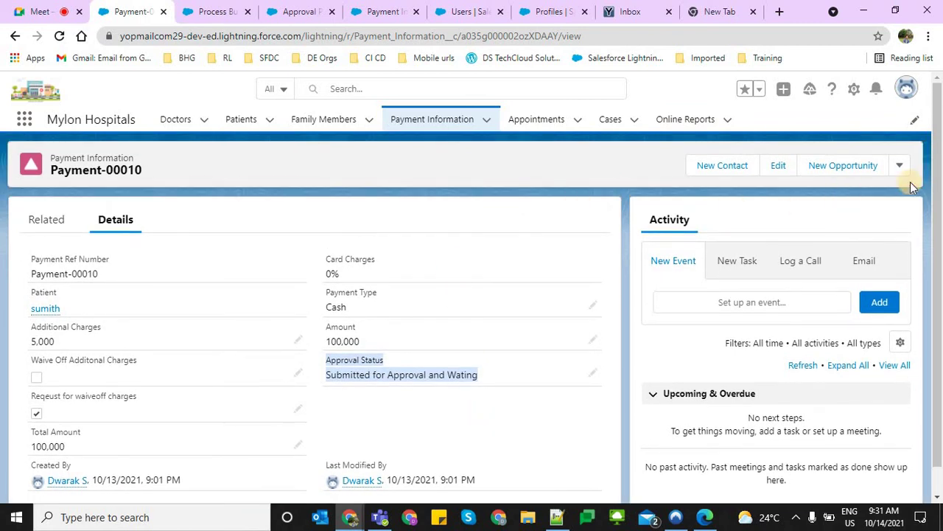
{"action": "left_click", "coordinate": [899, 167]}
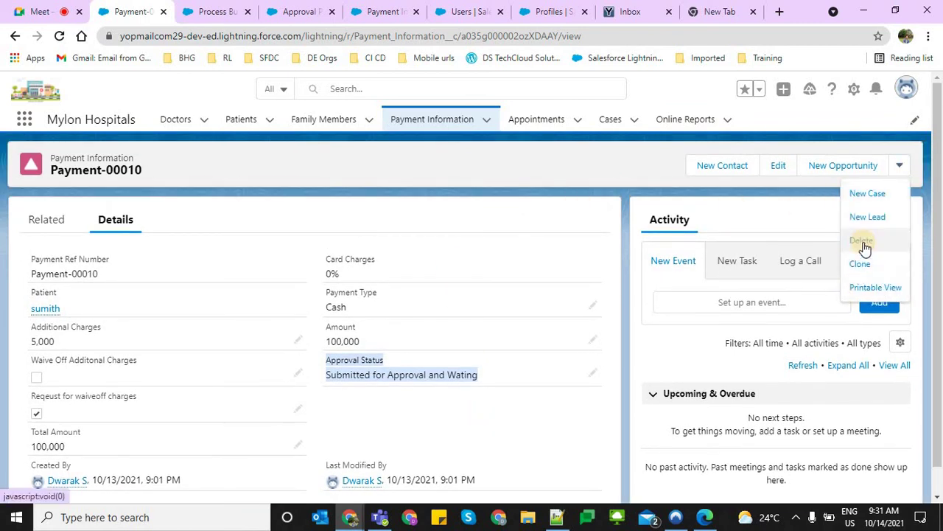
{"action": "left_click", "coordinate": [577, 182]}
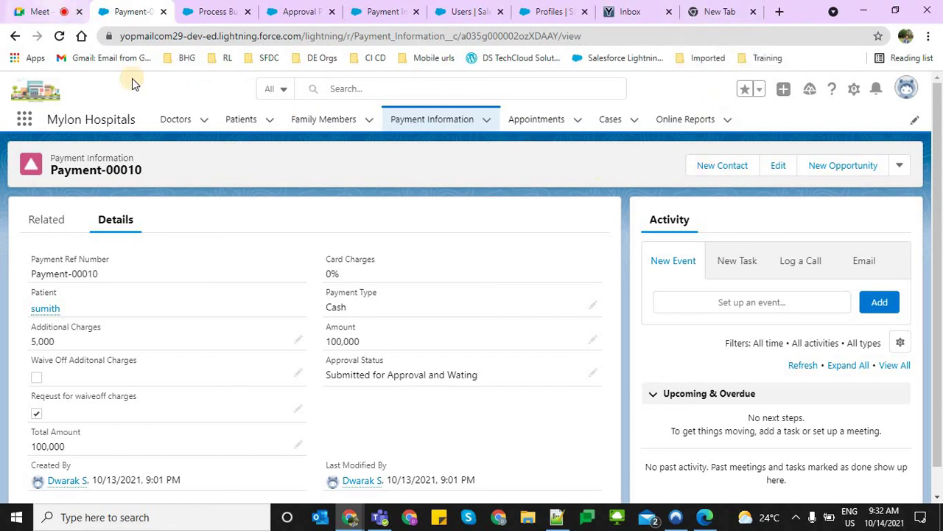
Switch from the Payment-00010 record to the Google Meet presentation tab
{"action": "left_click", "coordinate": [41, 11]}
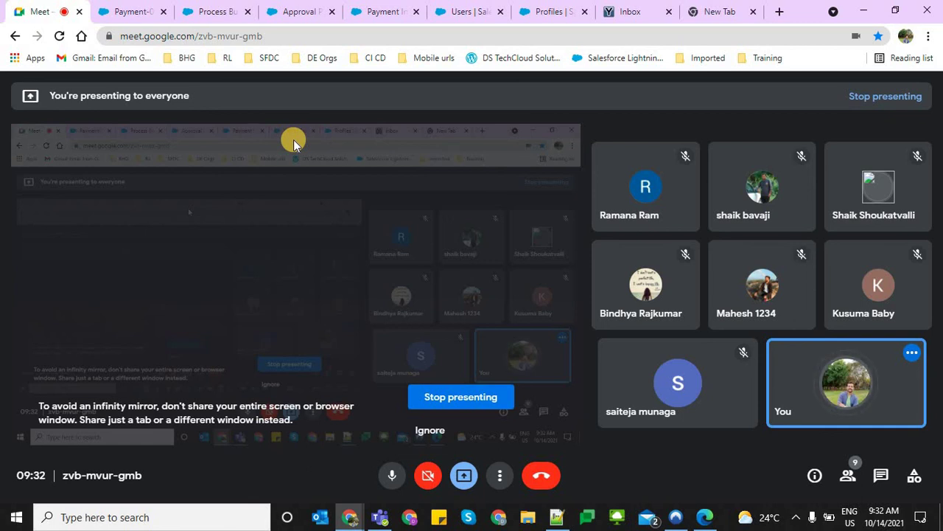
Return to the Salesforce Payment-00010 record with Ctrl+Tab
{"action": "key", "text": "ctrl+Tab"}
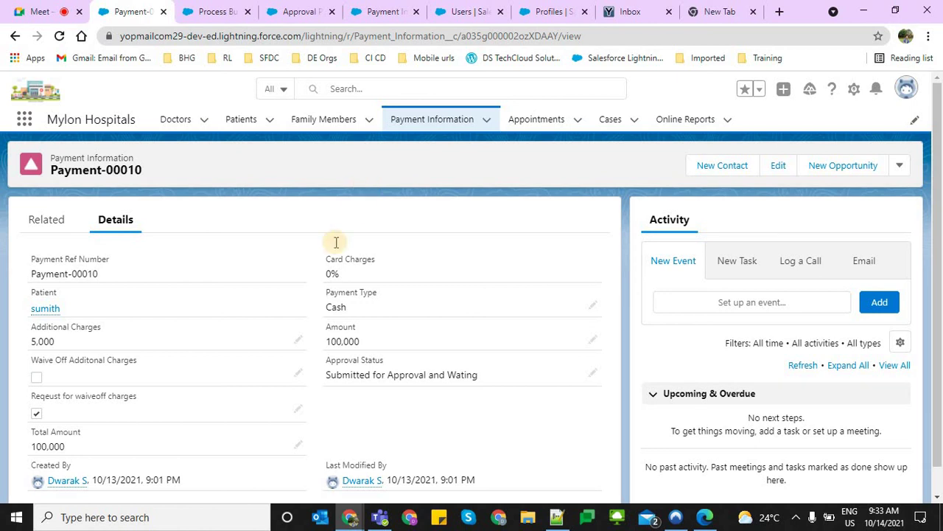
Highlight Payment-00010's waive-off request, Waive Off Additonal Charges and Approval Status fields
{"action": "scroll", "coordinate": [334, 244], "scroll_direction": "down", "scroll_amount": 1}
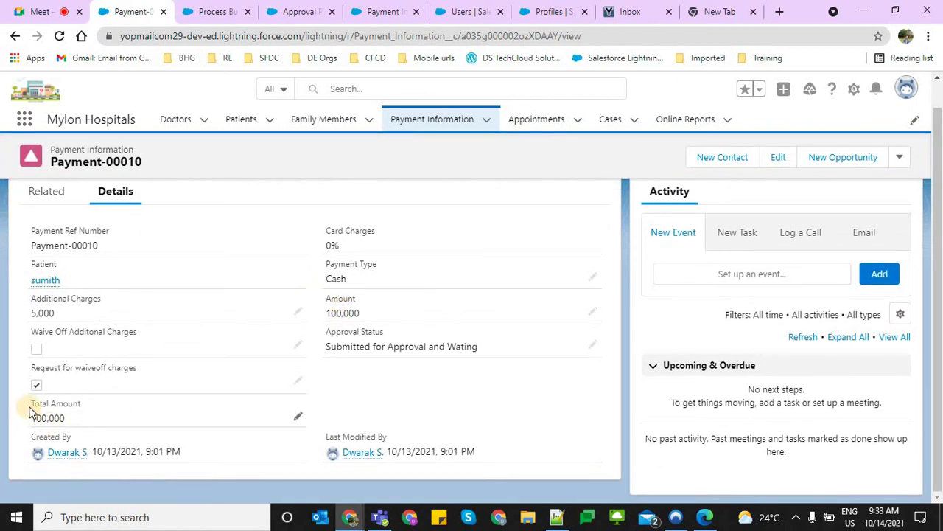
{"action": "triple_click", "coordinate": [70, 406]}
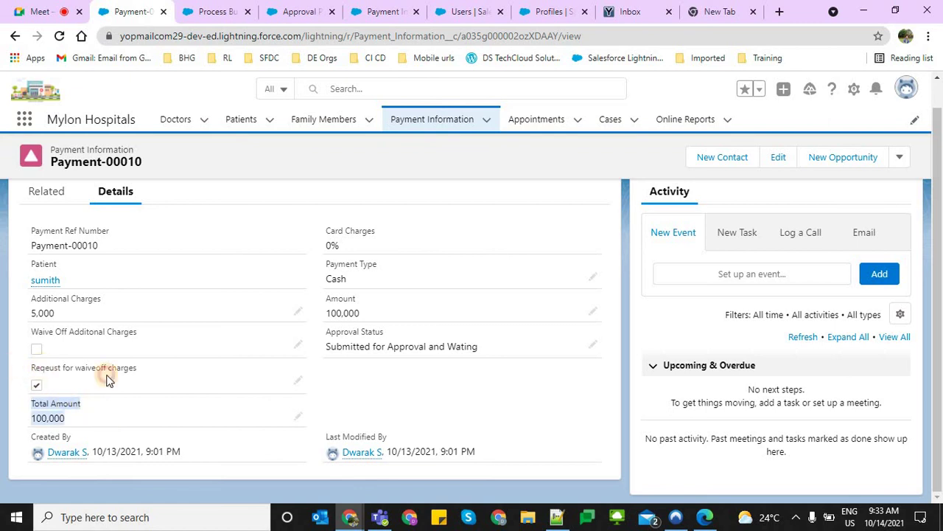
{"action": "left_click_drag", "start_coordinate": [156, 372], "coordinate": [31, 369]}
{"action": "left_click_drag", "start_coordinate": [86, 347], "coordinate": [305, 347]}
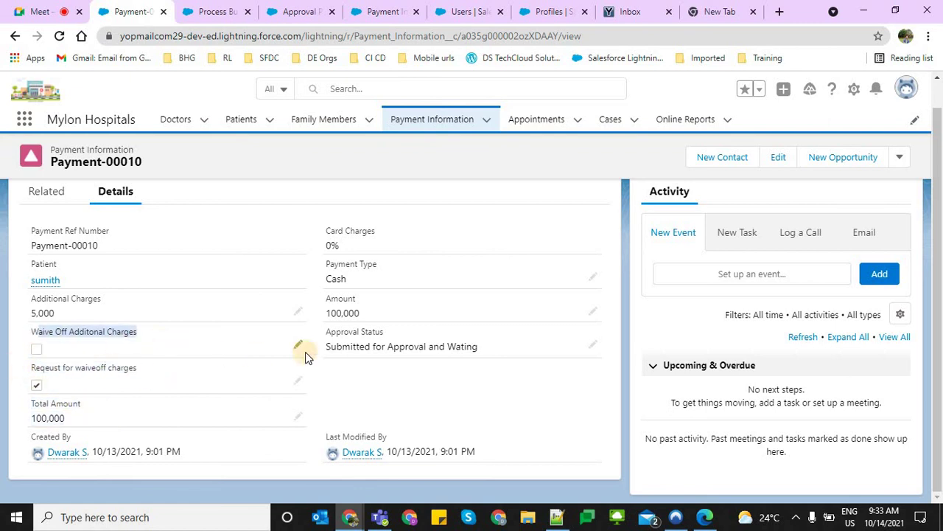
{"action": "left_click_drag", "start_coordinate": [415, 343], "coordinate": [177, 345]}
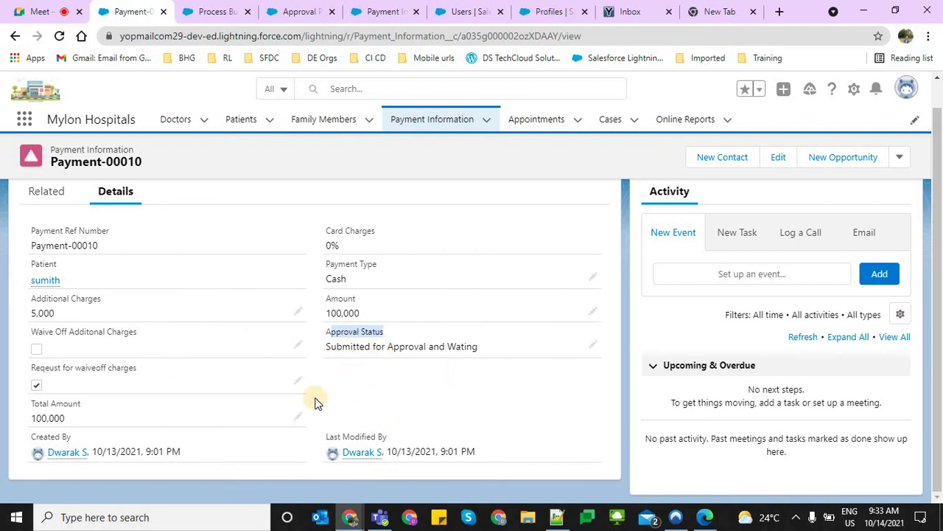
{"action": "triple_click", "coordinate": [36, 377]}
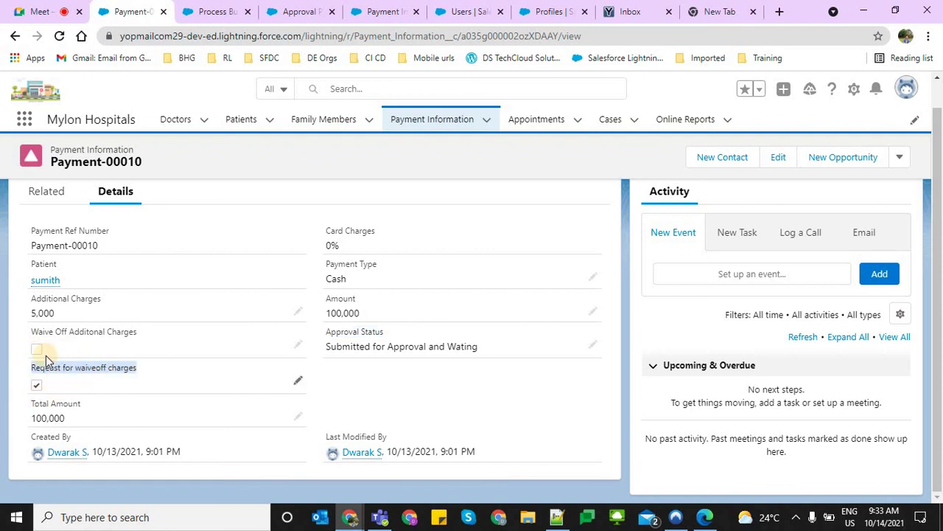
{"action": "triple_click", "coordinate": [105, 360]}
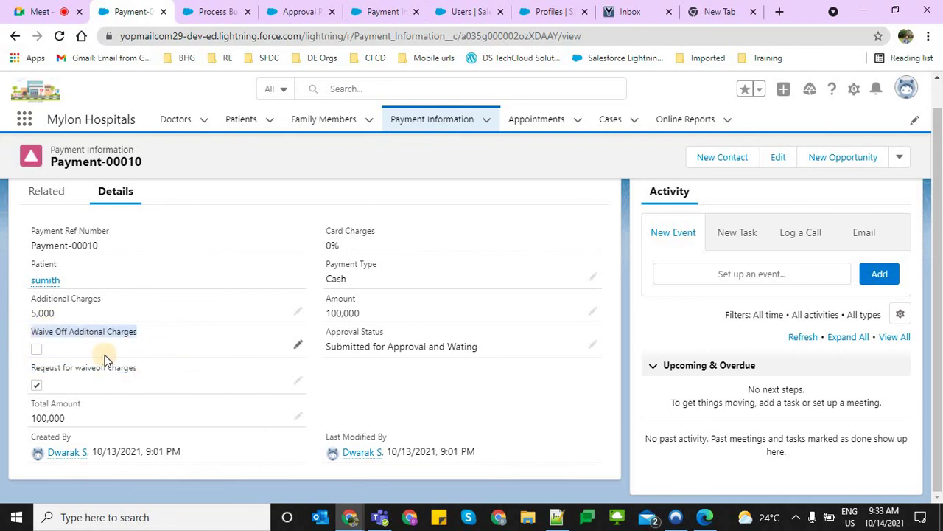
{"action": "left_click", "coordinate": [29, 333]}
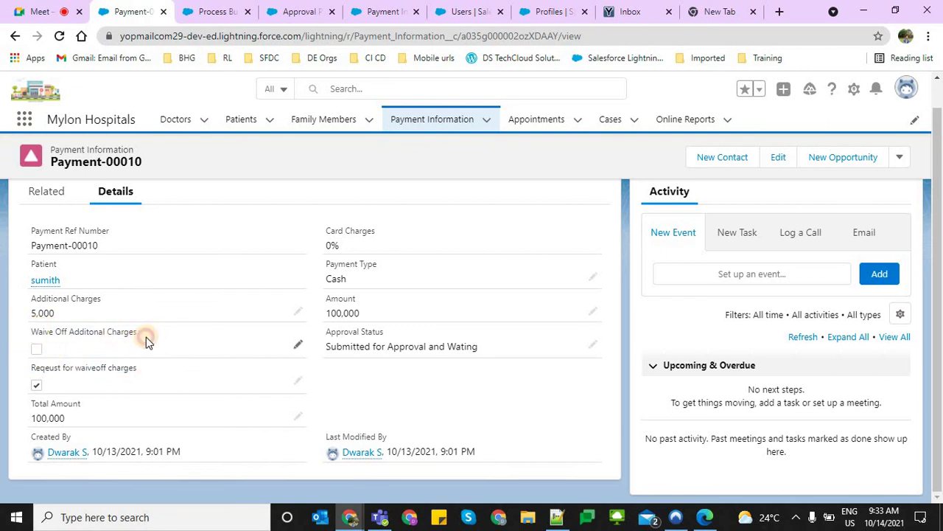
{"action": "left_click_drag", "start_coordinate": [146, 336], "coordinate": [29, 331]}
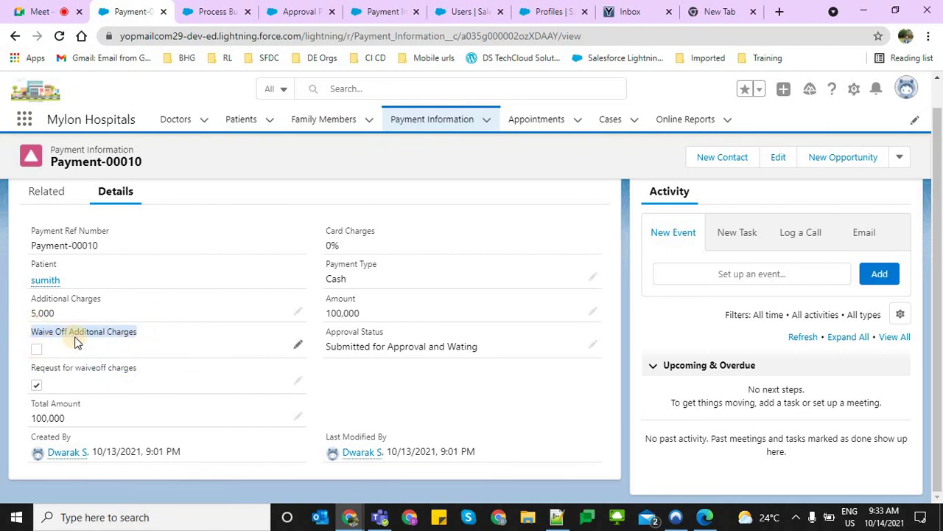
Point out Total Amount and Additional Charges 5,000, then return to the Approval Processes setup page
{"action": "left_click", "coordinate": [185, 380]}
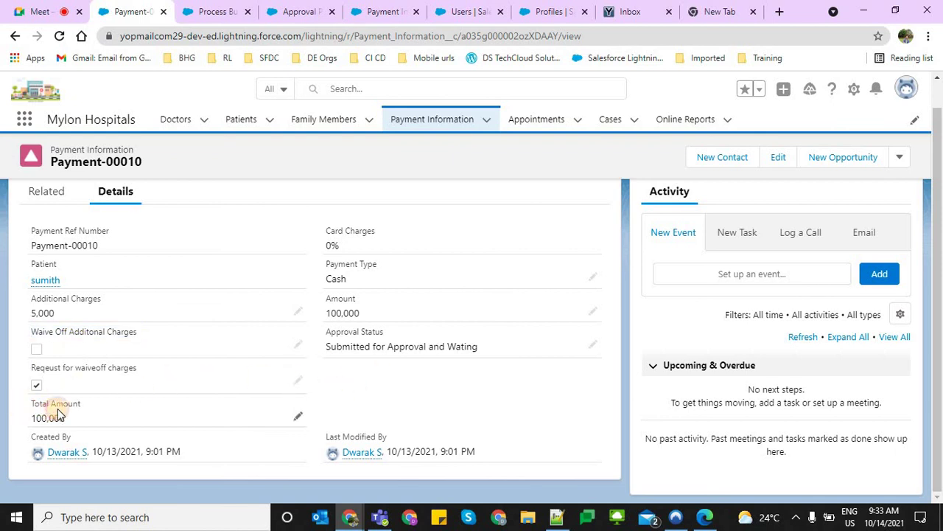
{"action": "triple_click", "coordinate": [70, 400]}
{"action": "left_click_drag", "start_coordinate": [33, 298], "coordinate": [133, 386]}
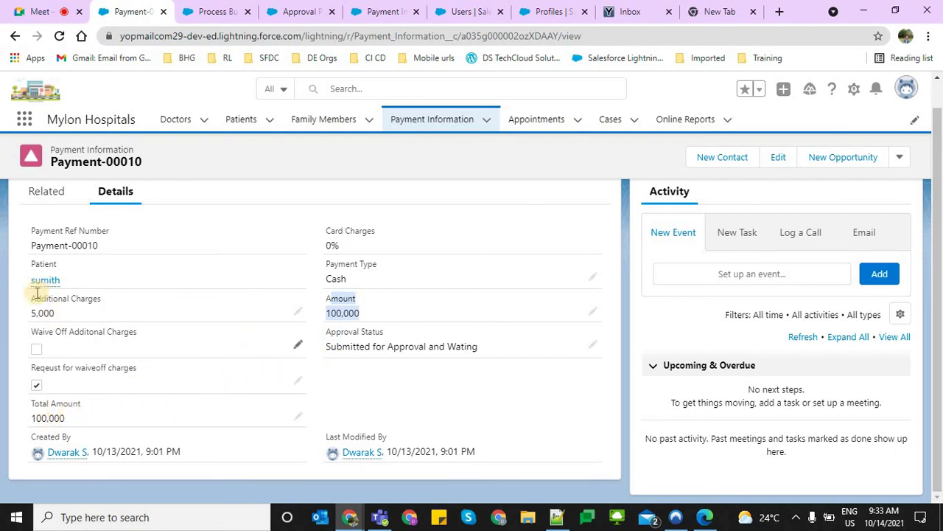
{"action": "triple_click", "coordinate": [65, 310]}
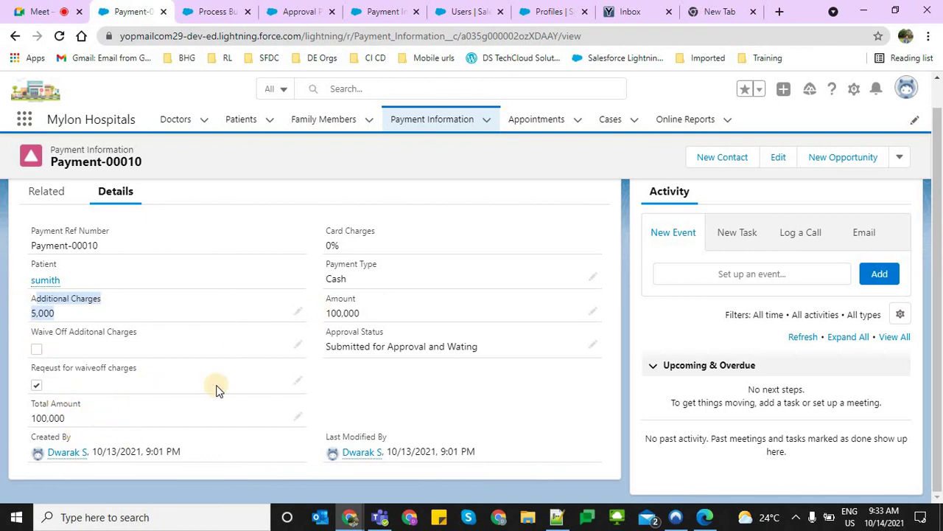
{"action": "left_click", "coordinate": [299, 426]}
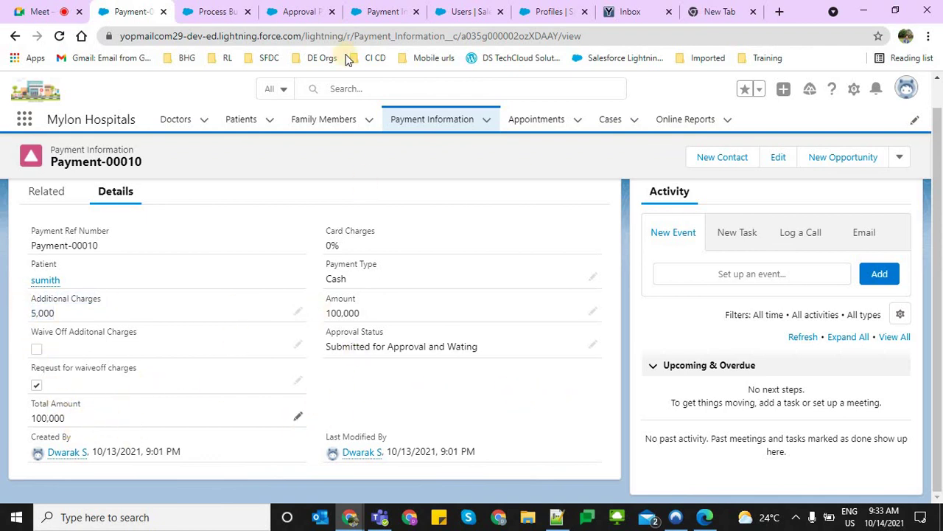
{"action": "left_click", "coordinate": [313, 6]}
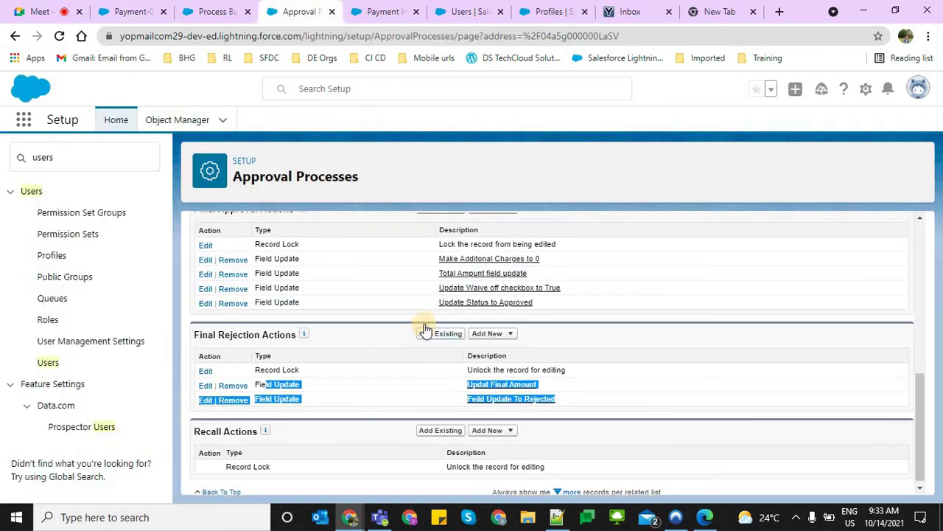
{"action": "scroll", "coordinate": [424, 329], "scroll_direction": "up", "scroll_amount": 1}
{"action": "scroll", "coordinate": [423, 328], "scroll_direction": "up", "scroll_amount": 2}
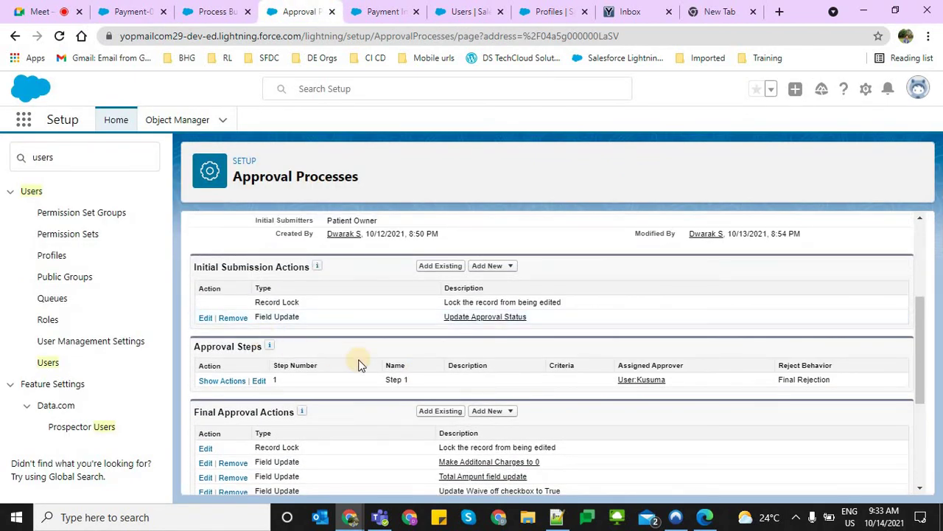
{"action": "scroll", "coordinate": [457, 363], "scroll_direction": "down", "scroll_amount": 1}
{"action": "scroll", "coordinate": [554, 364], "scroll_direction": "down", "scroll_amount": 1}
{"action": "left_click_drag", "start_coordinate": [538, 372], "coordinate": [214, 311]}
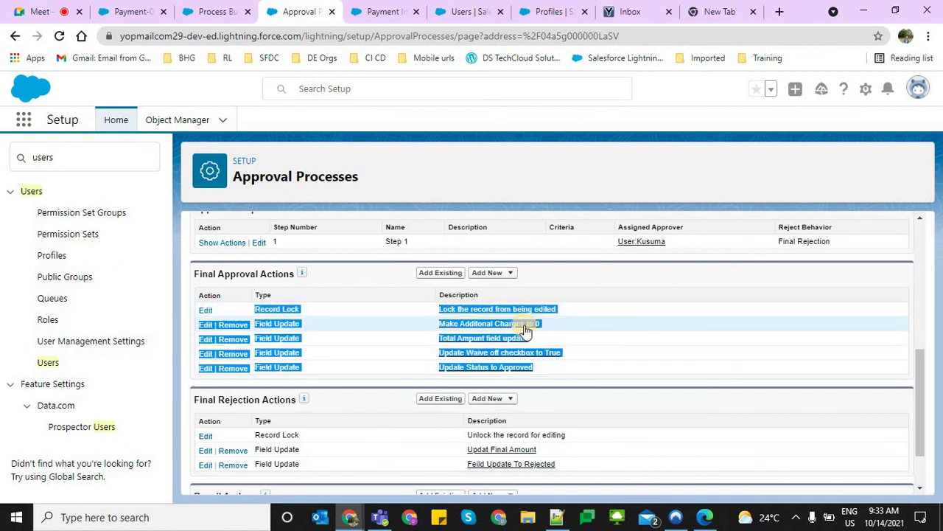
{"action": "scroll", "coordinate": [554, 436], "scroll_direction": "down", "scroll_amount": 1}
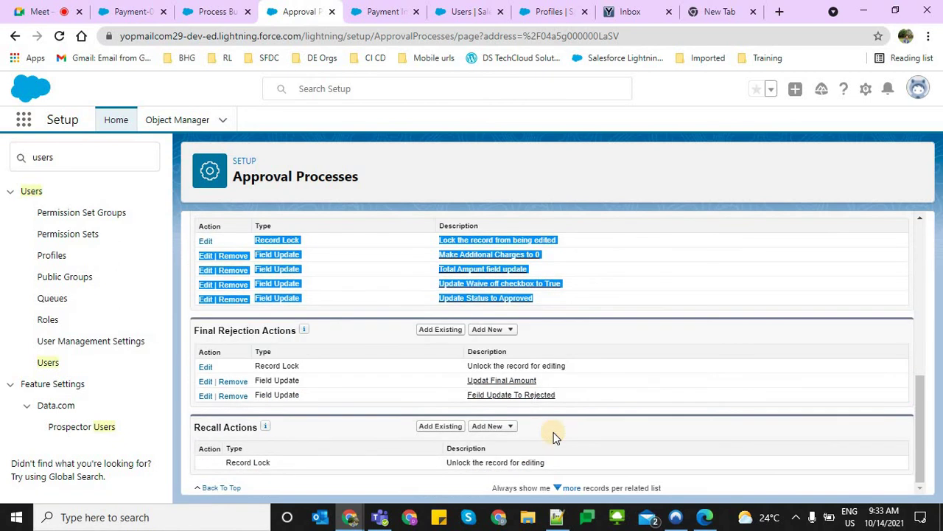
{"action": "scroll", "coordinate": [558, 433], "scroll_direction": "up", "scroll_amount": 5}
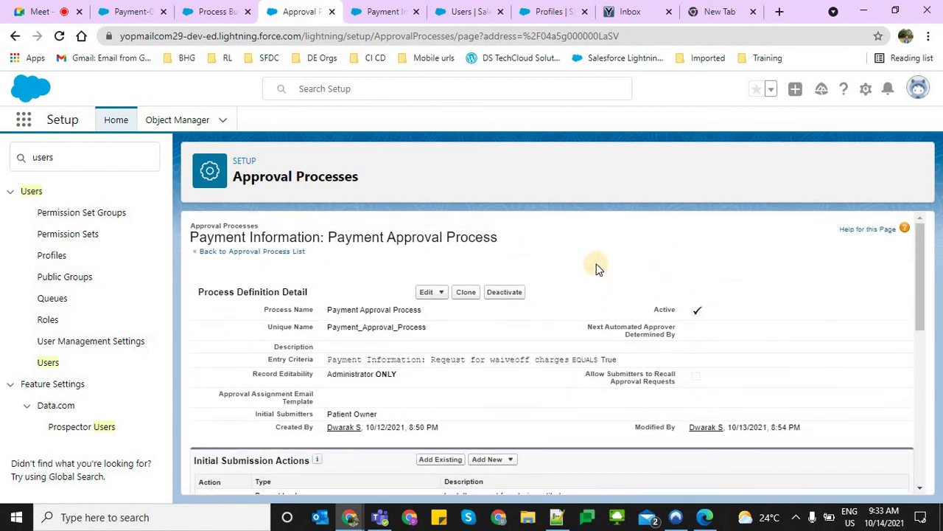
{"action": "left_click", "coordinate": [524, 212]}
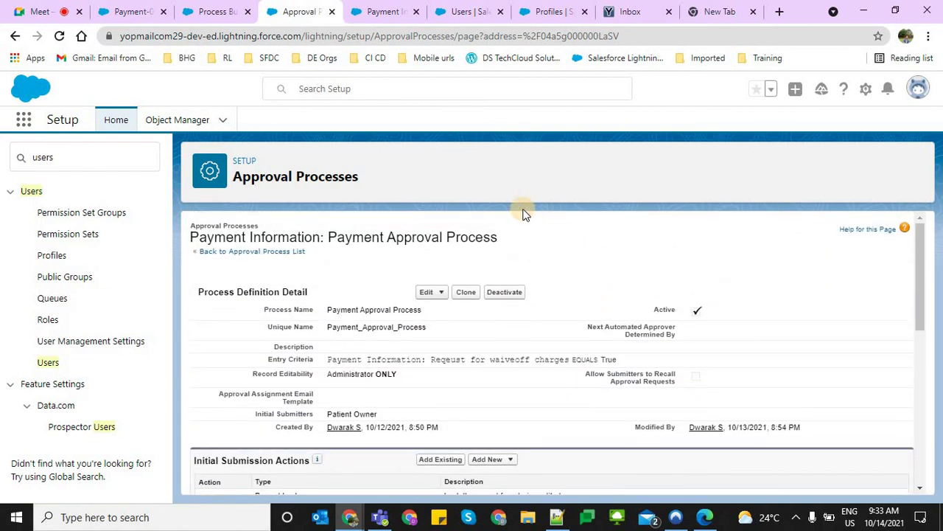